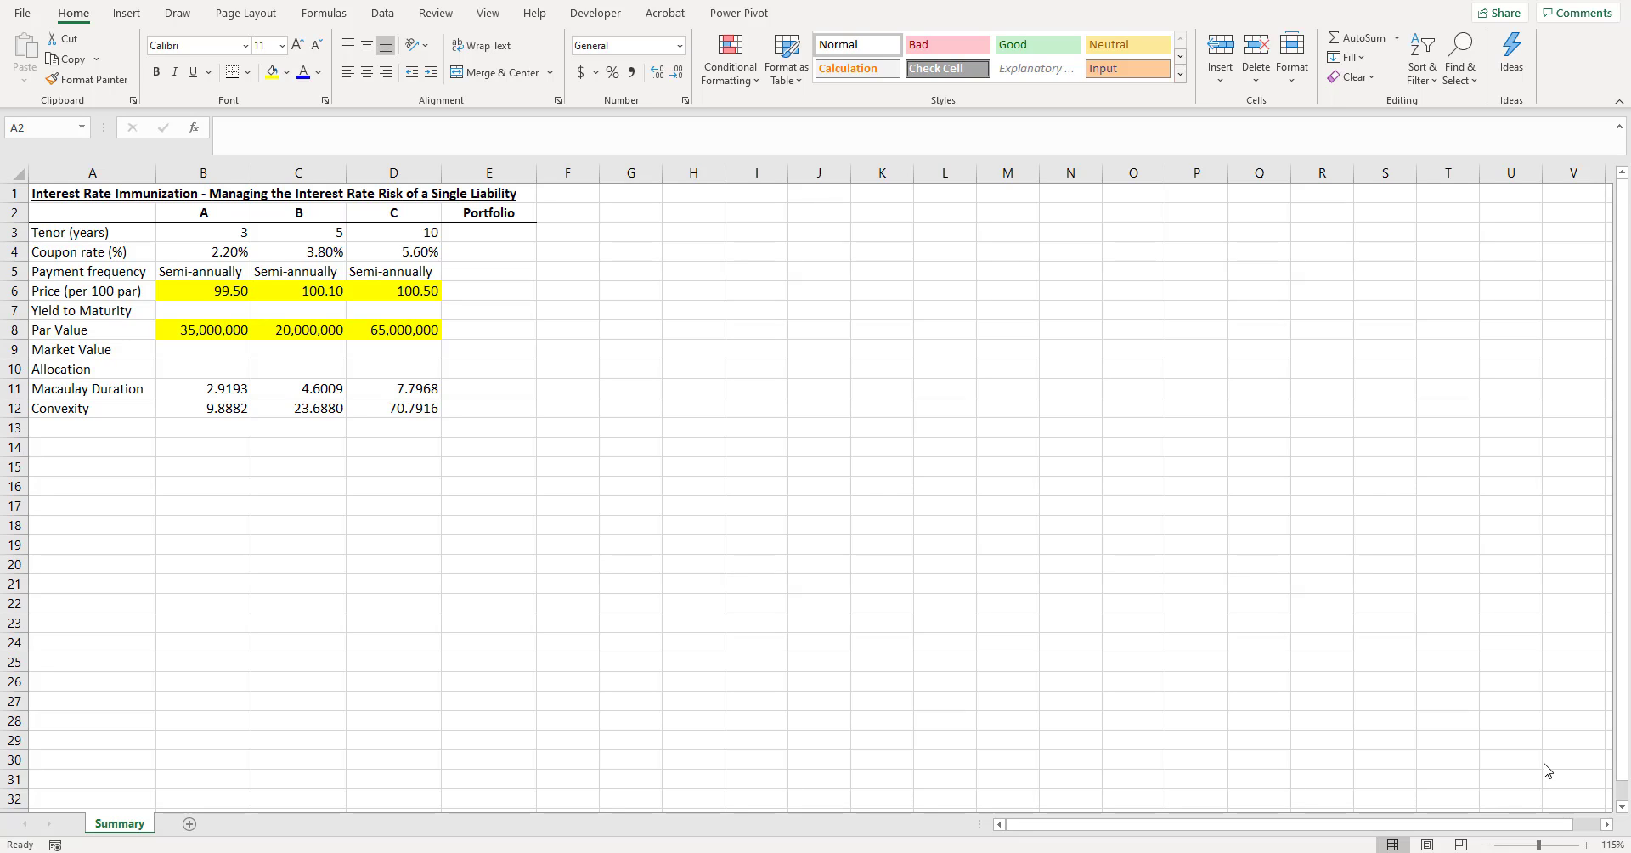
- Review the tenor, coupon rate, payment frequency and price per 100 par of bonds A, B and C
{"action": "left_click", "coordinate": [207, 216]}
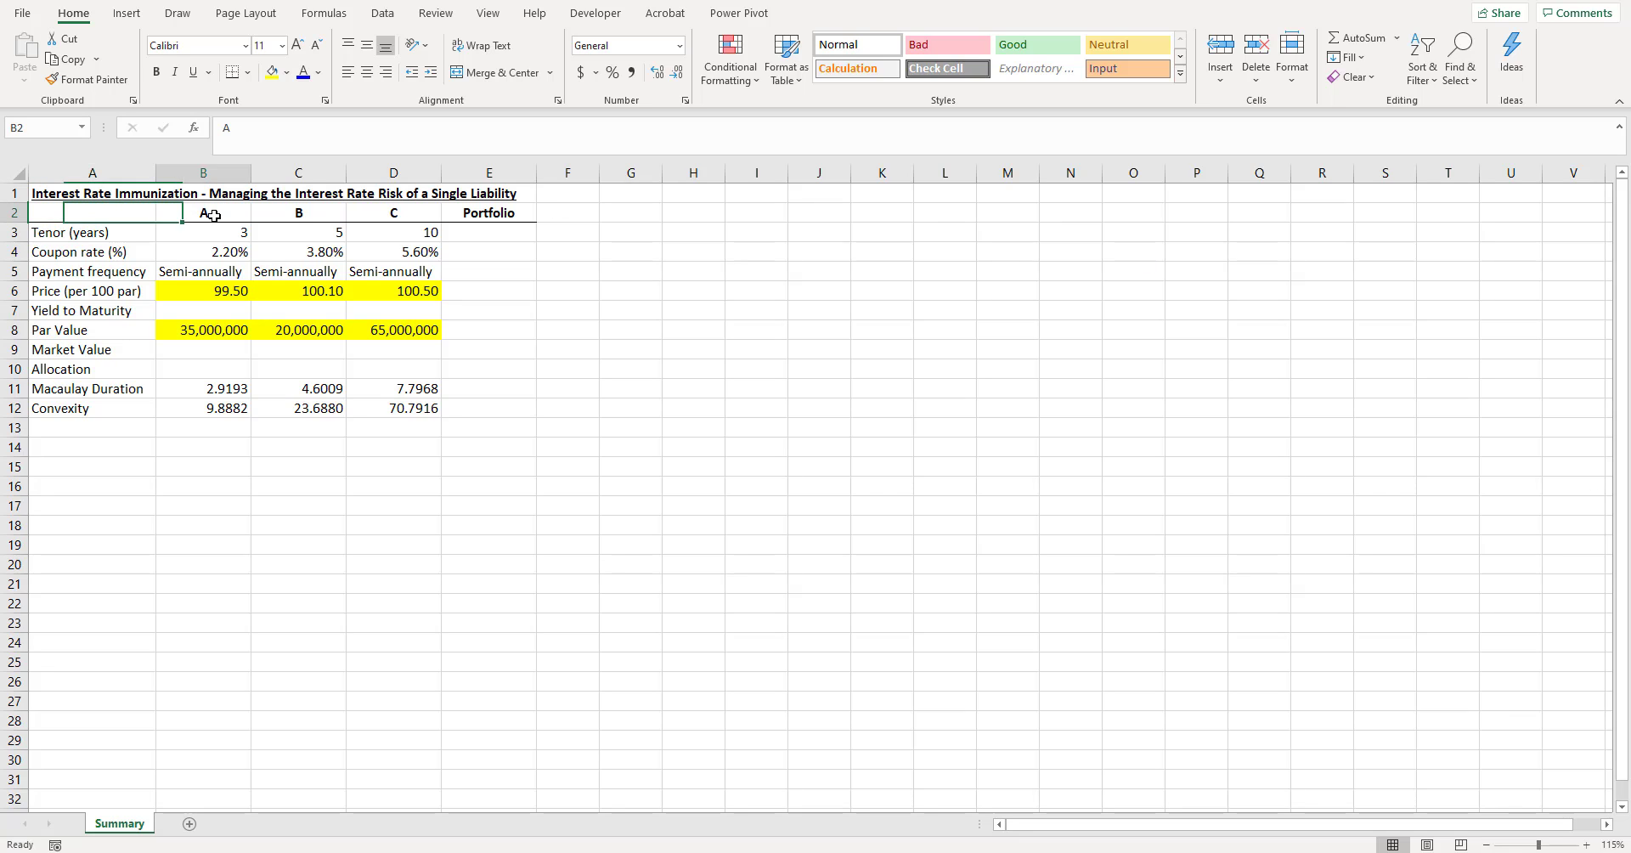
{"action": "left_click", "coordinate": [304, 214]}
{"action": "left_click", "coordinate": [411, 211]}
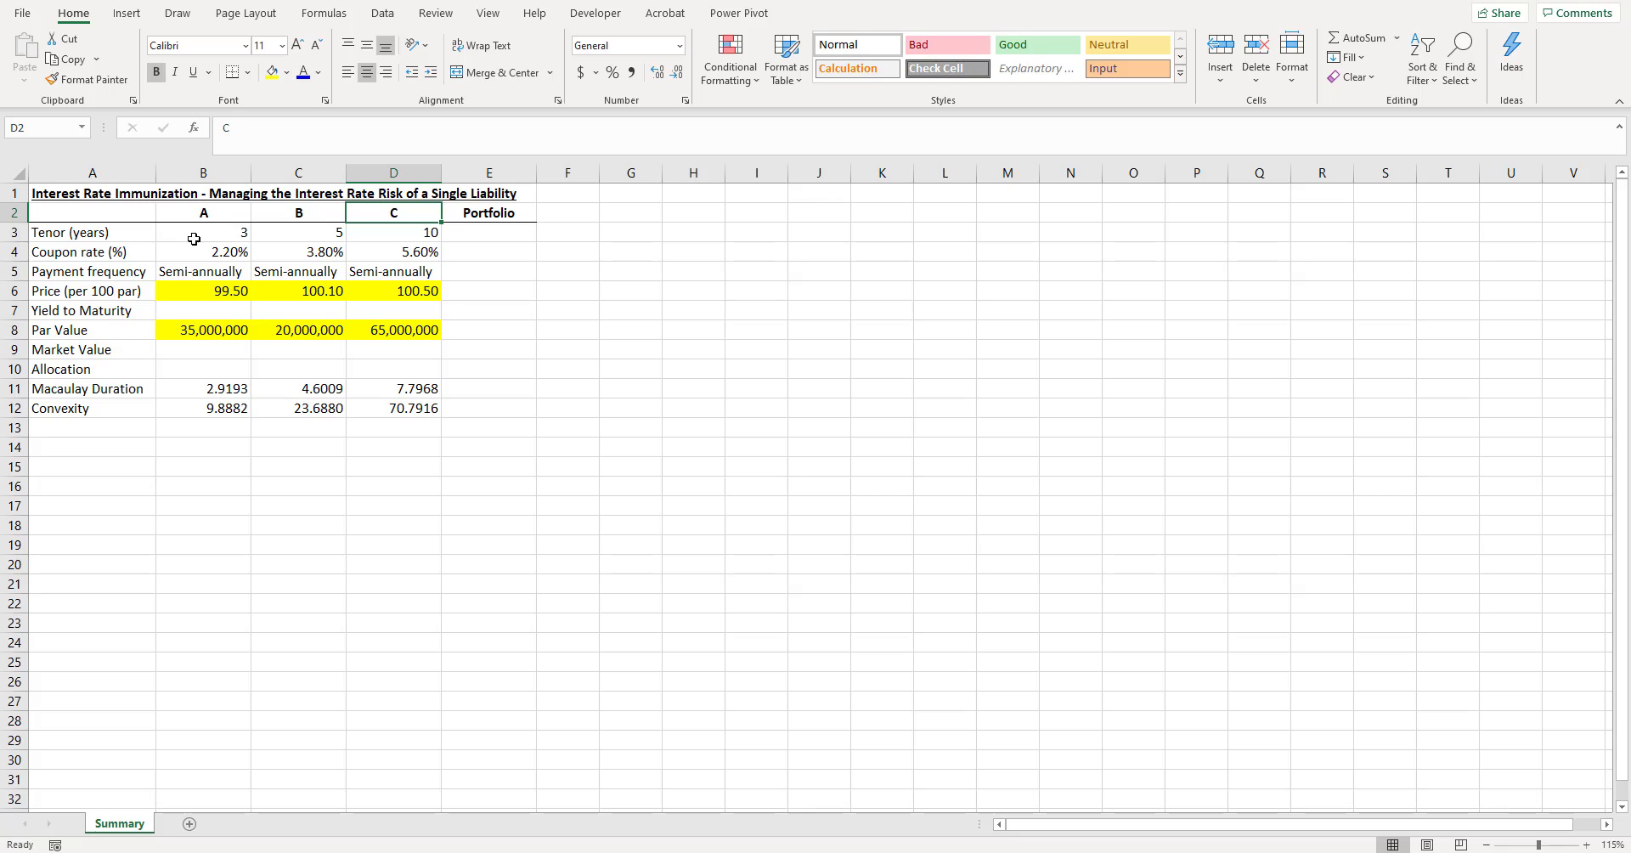
{"action": "left_click_drag", "start_coordinate": [188, 240], "coordinate": [322, 231]}
{"action": "left_click", "coordinate": [322, 232]}
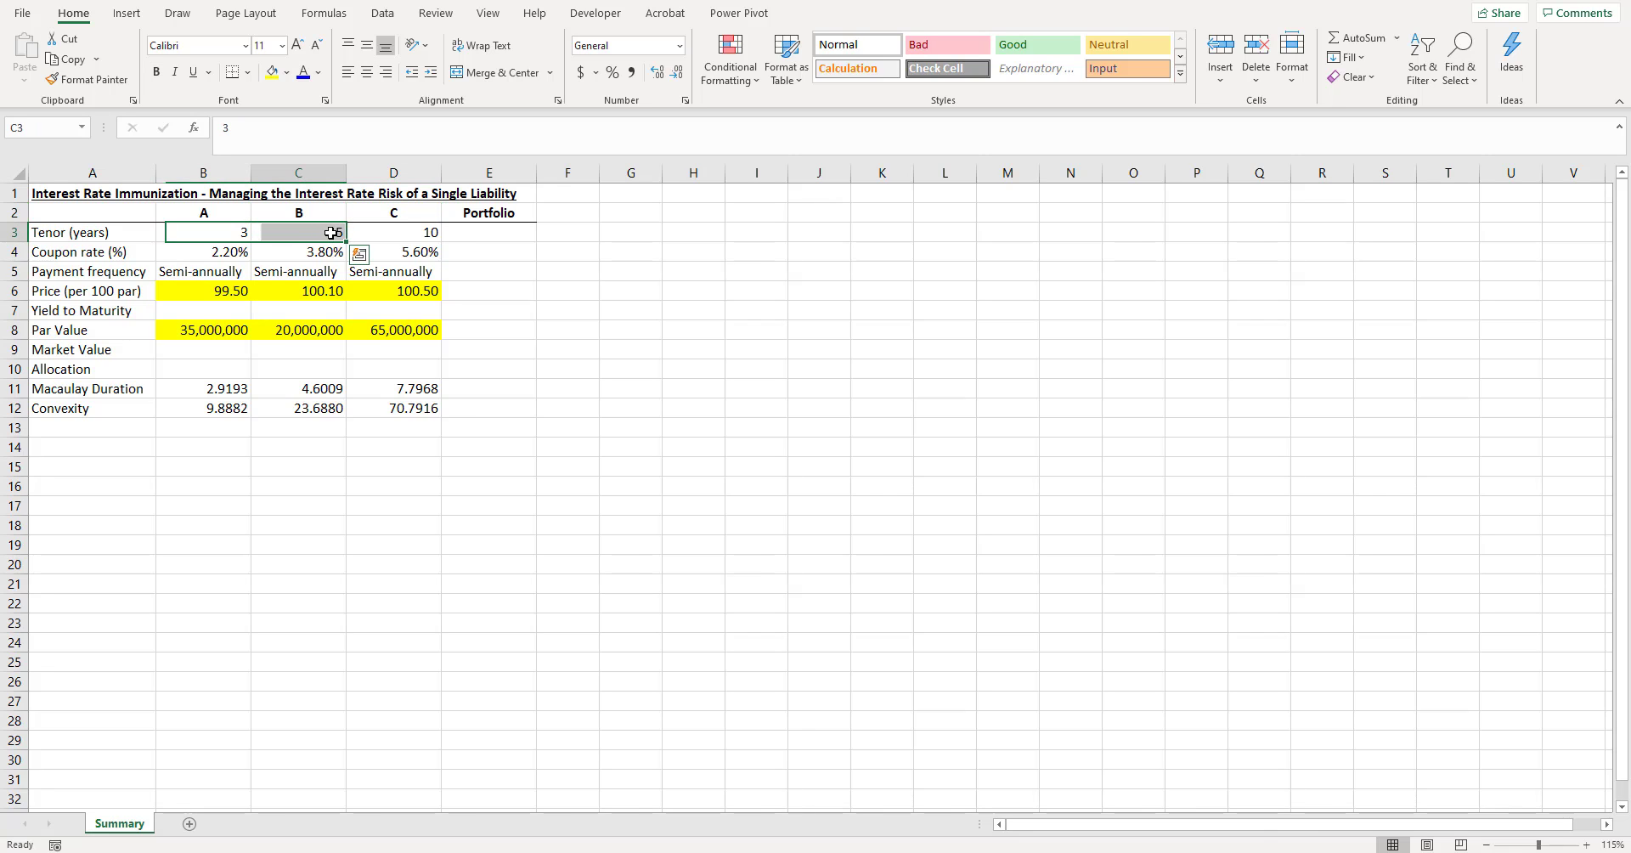
{"action": "left_click", "coordinate": [387, 232]}
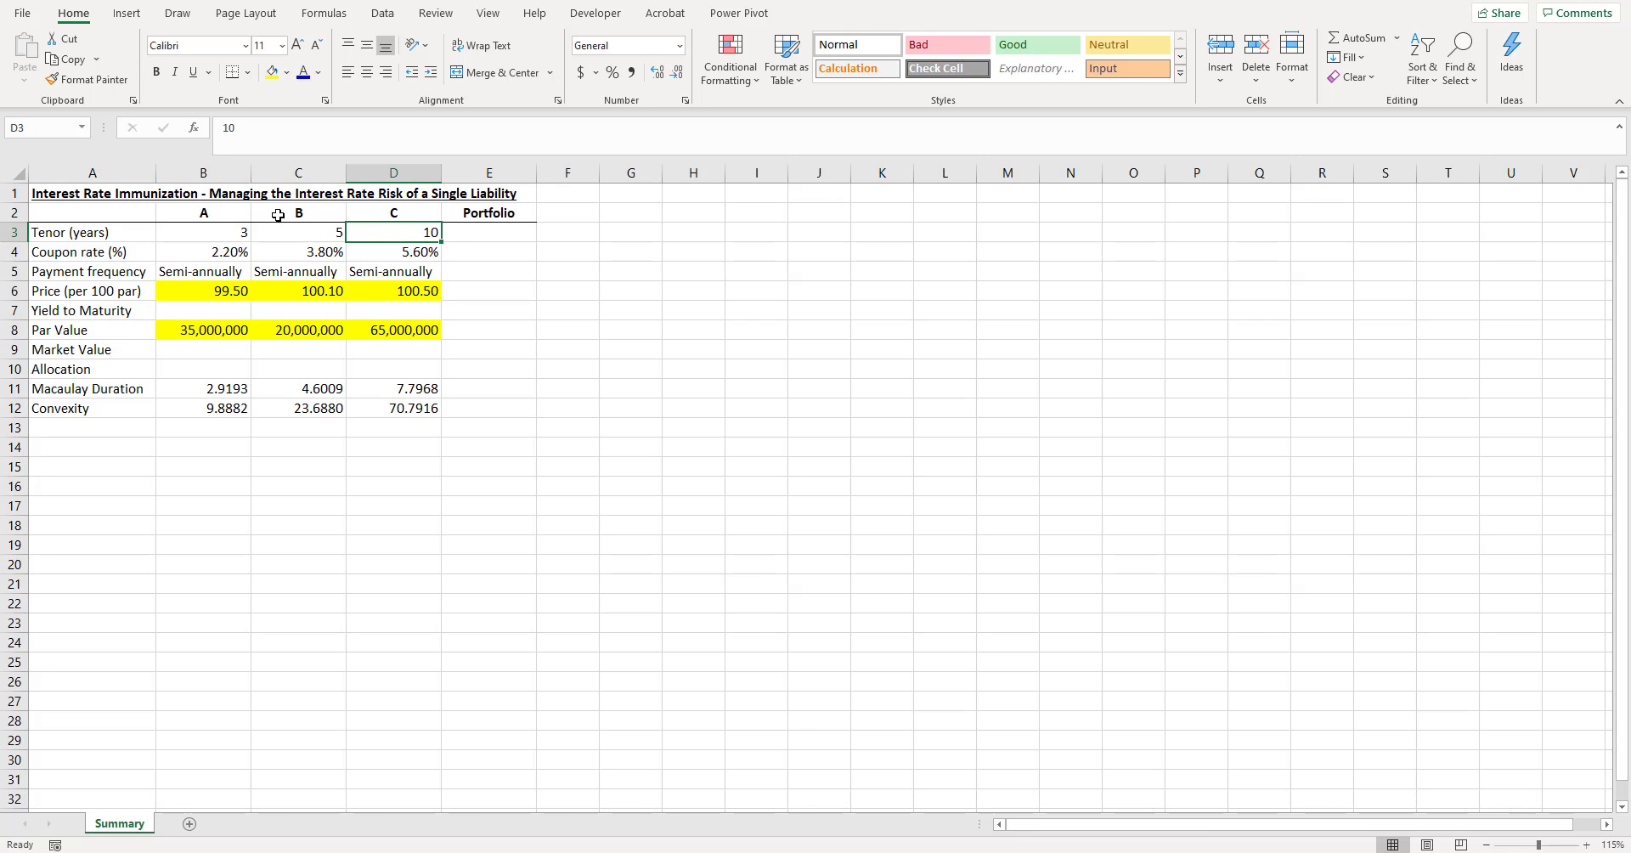
{"action": "scroll", "coordinate": [264, 217], "scroll_direction": "up", "scroll_amount": 3}
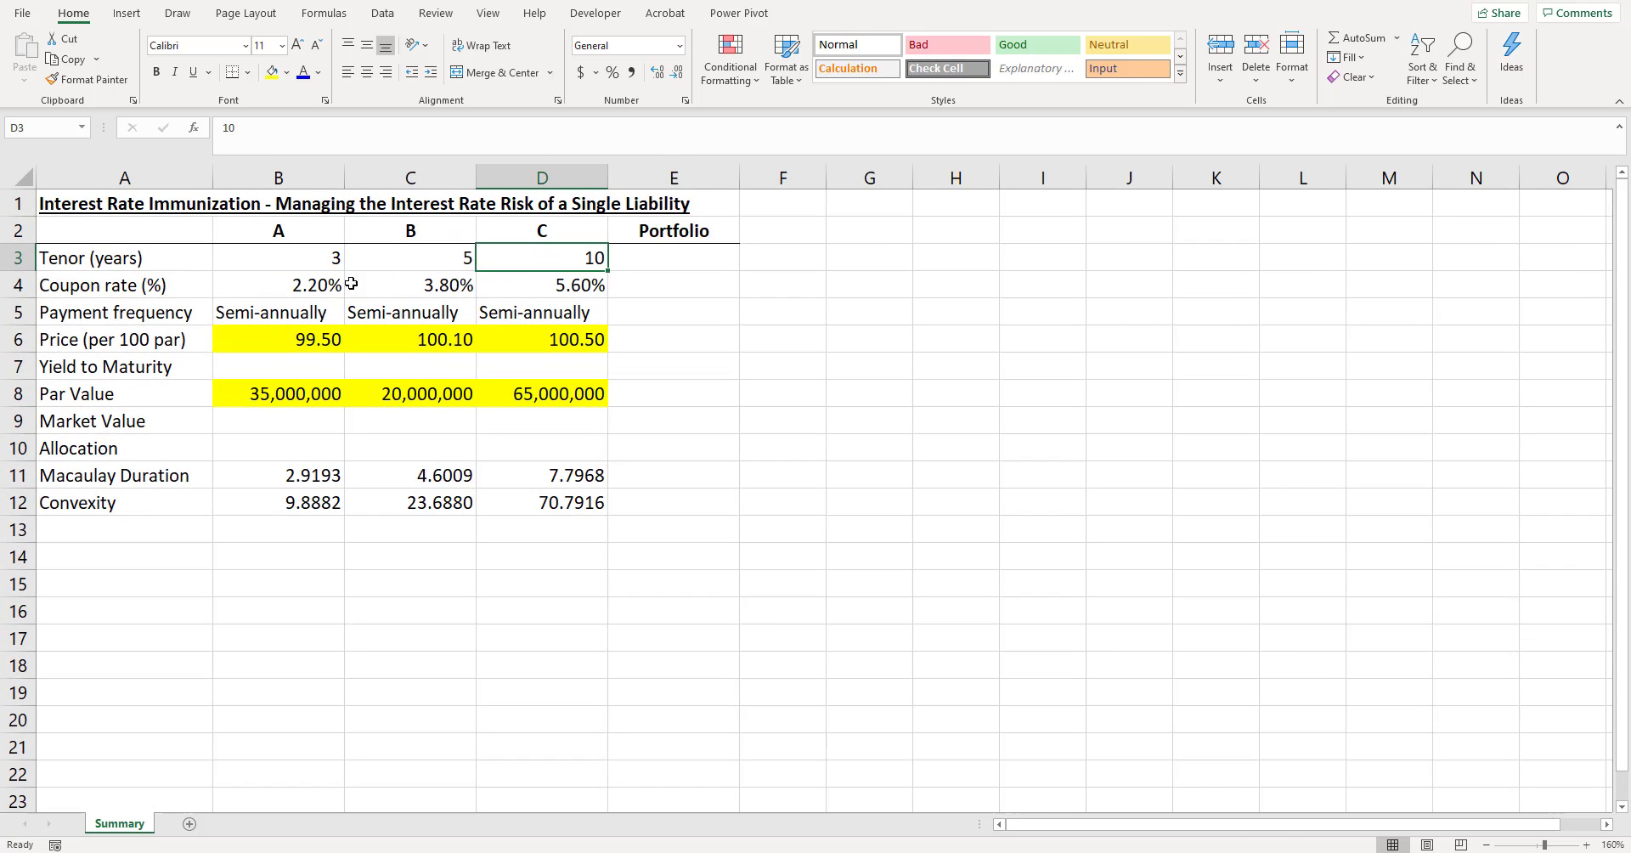
{"action": "left_click_drag", "start_coordinate": [340, 283], "coordinate": [546, 286]}
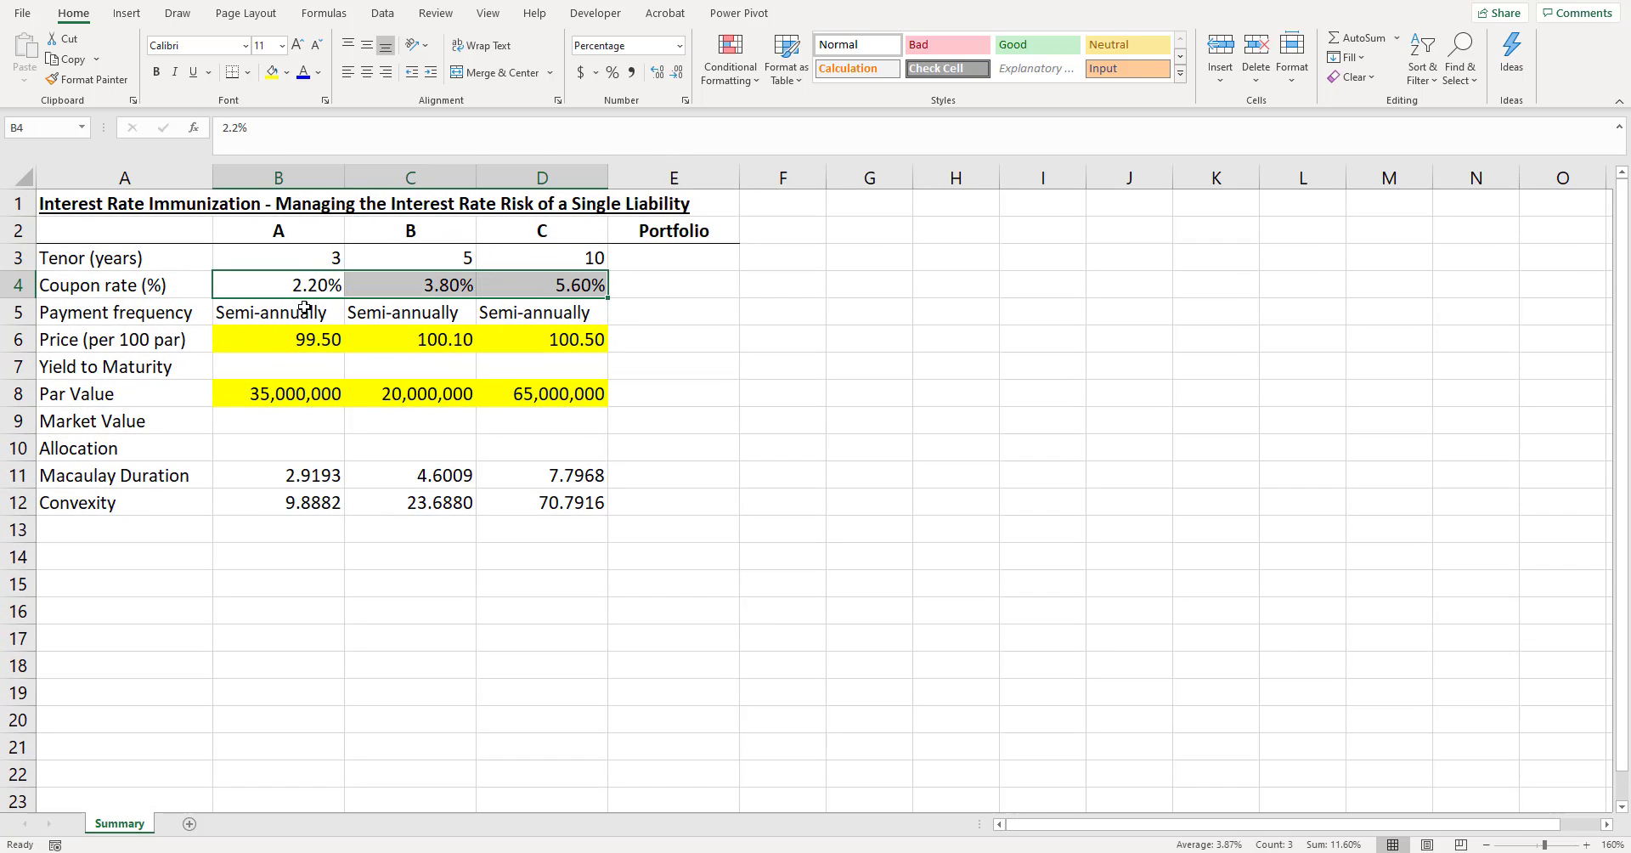
{"action": "left_click", "coordinate": [172, 311]}
{"action": "left_click", "coordinate": [272, 312]}
{"action": "left_click_drag", "start_coordinate": [272, 312], "coordinate": [563, 311]}
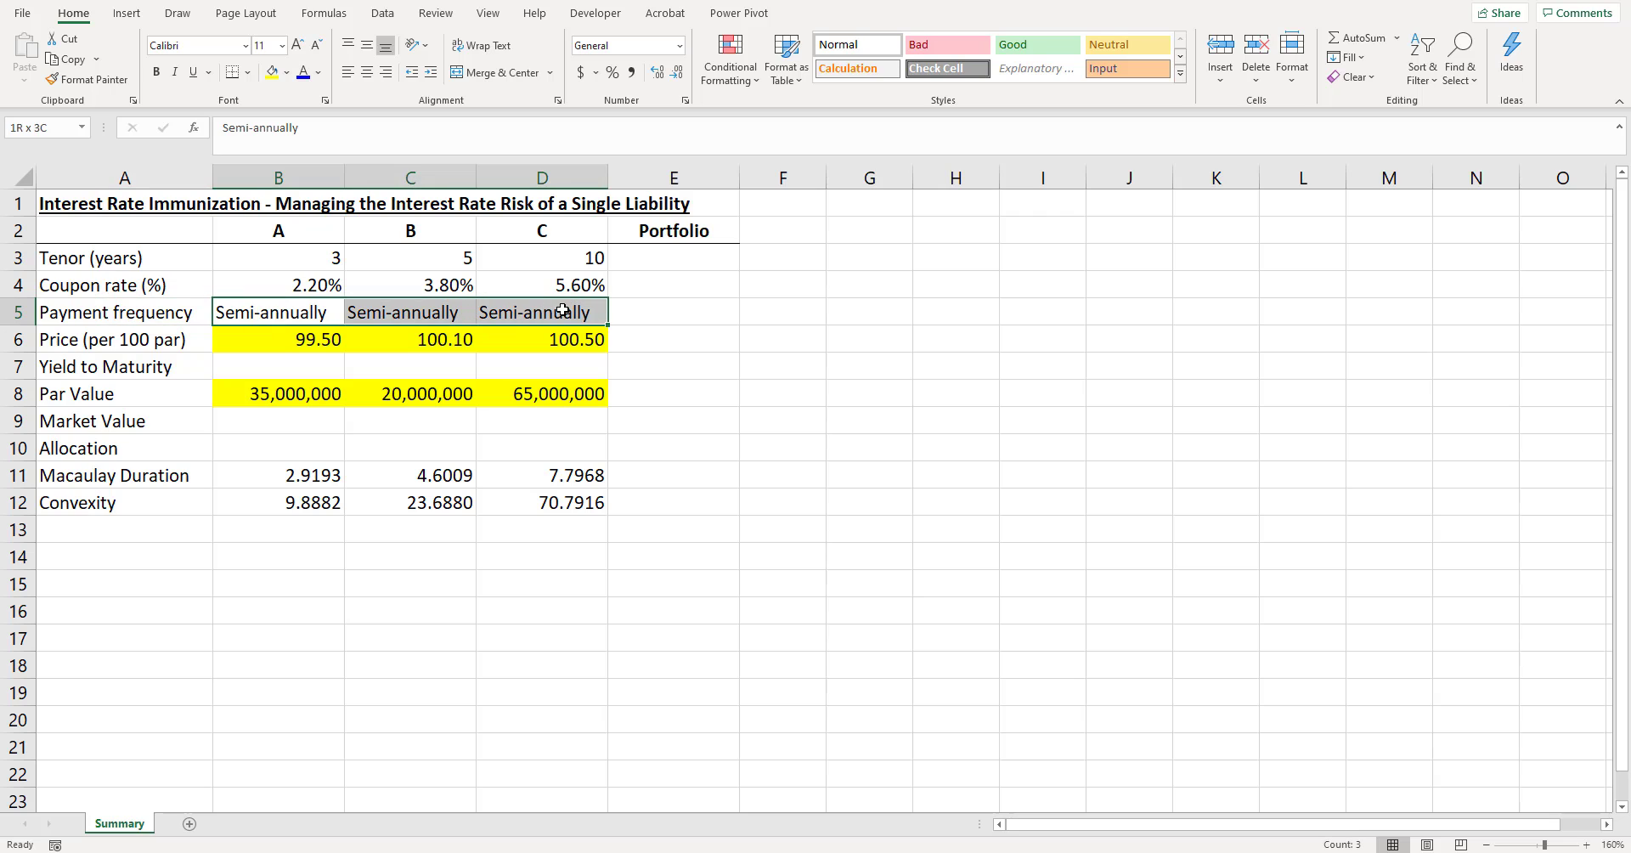
{"action": "left_click", "coordinate": [298, 338]}
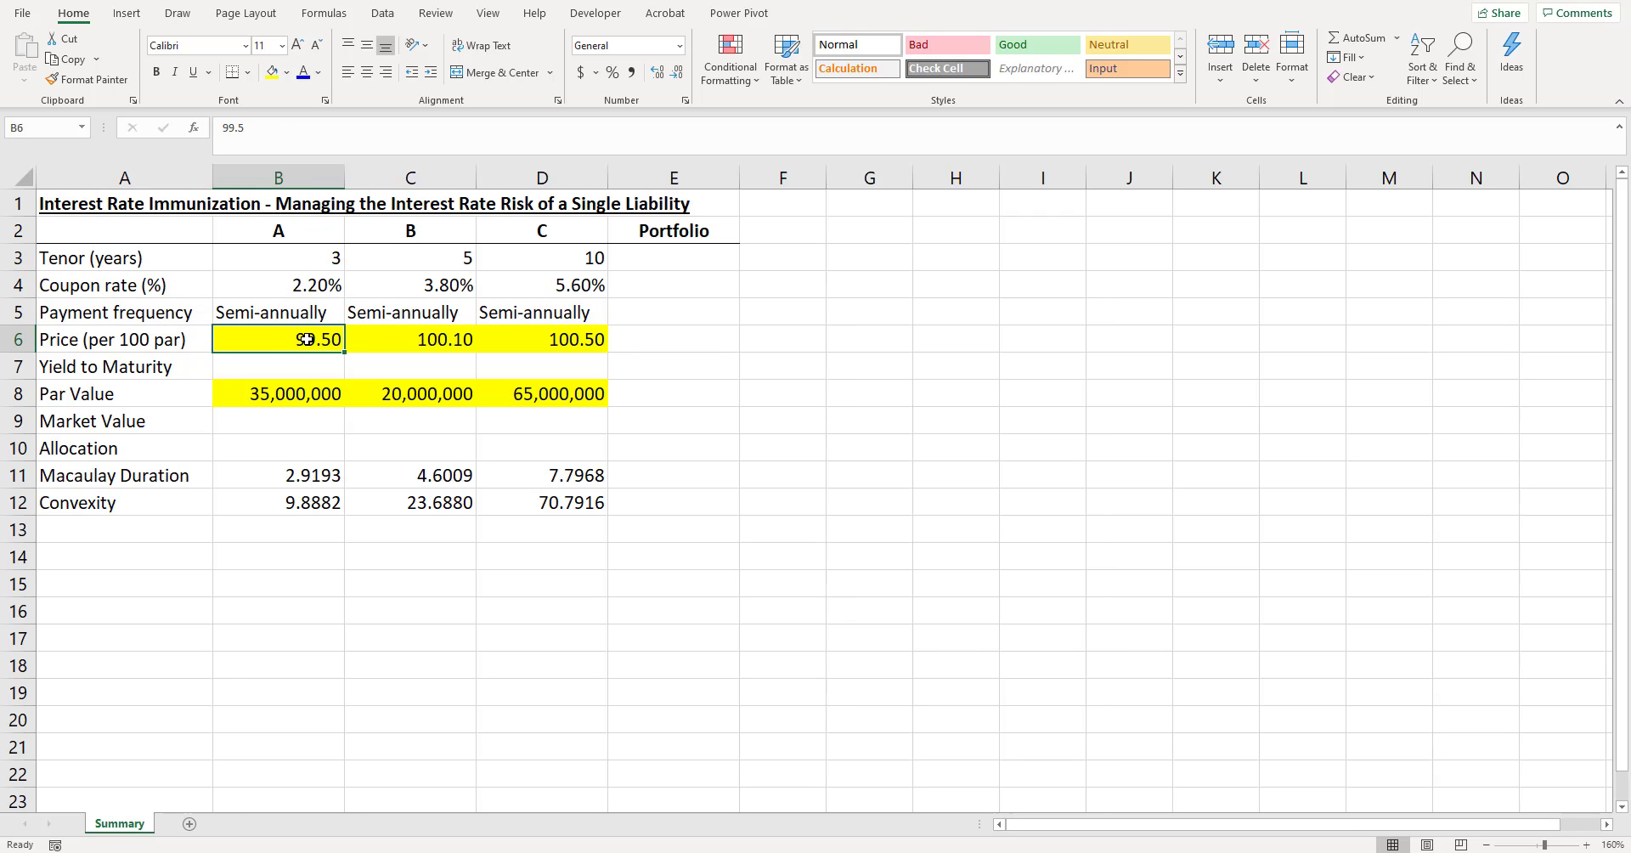
{"action": "left_click", "coordinate": [137, 347]}
{"action": "left_click_drag", "start_coordinate": [309, 338], "coordinate": [593, 341]}
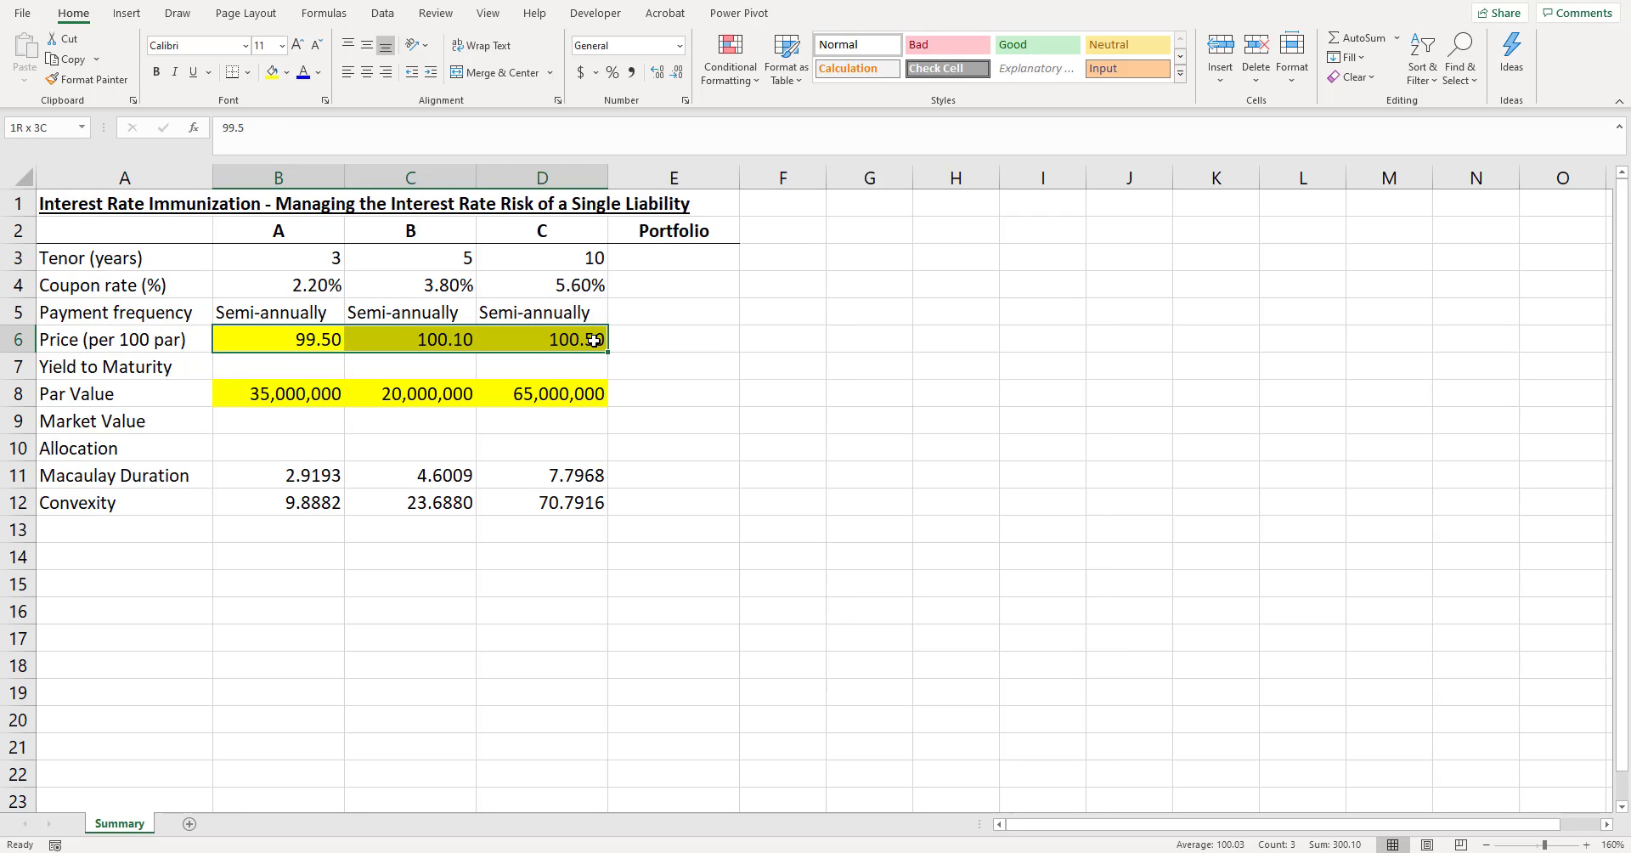
- Calculate bond A's semi-annual yield to maturity in B7 with =RATE(B3*2,B4*100/2,-B6,100,0)
{"action": "left_click", "coordinate": [338, 364]}
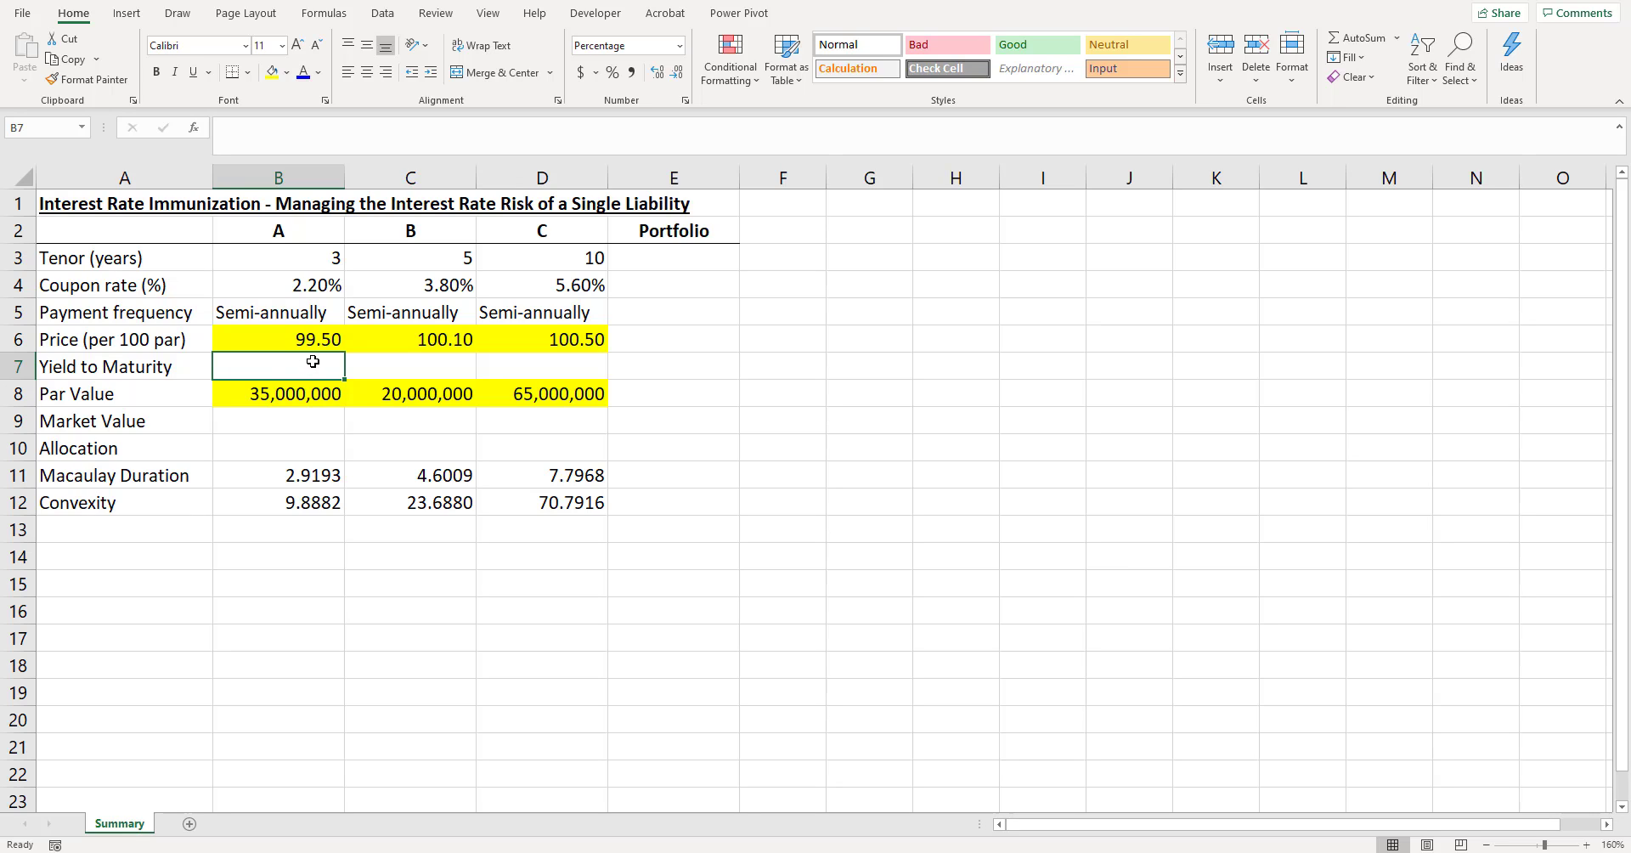
{"action": "type", "text": "=rate"}
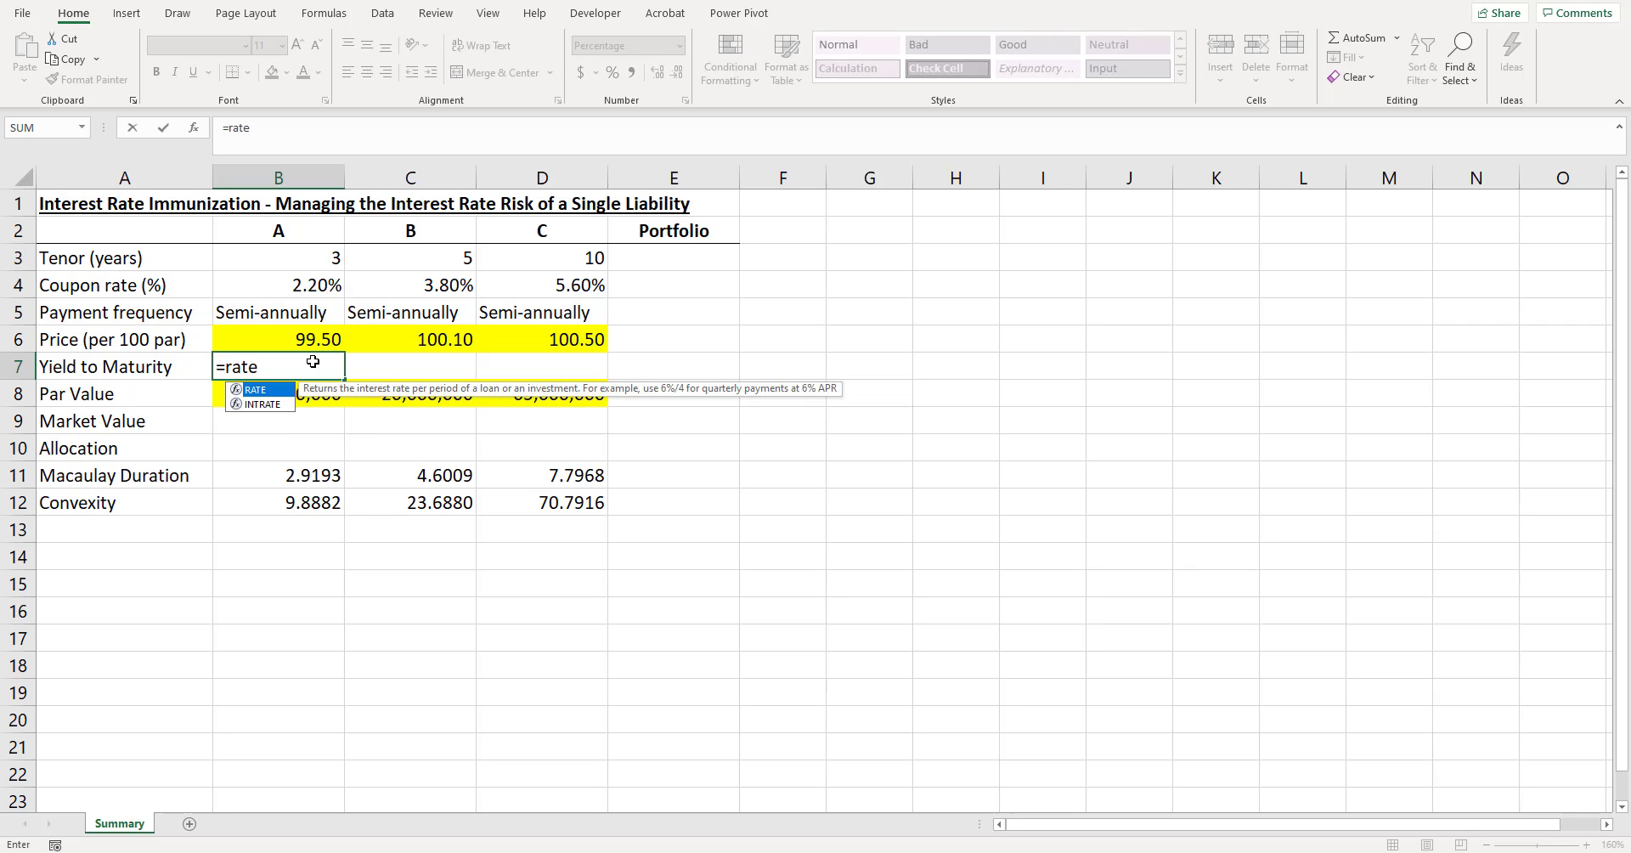
{"action": "key", "text": "Tab"}
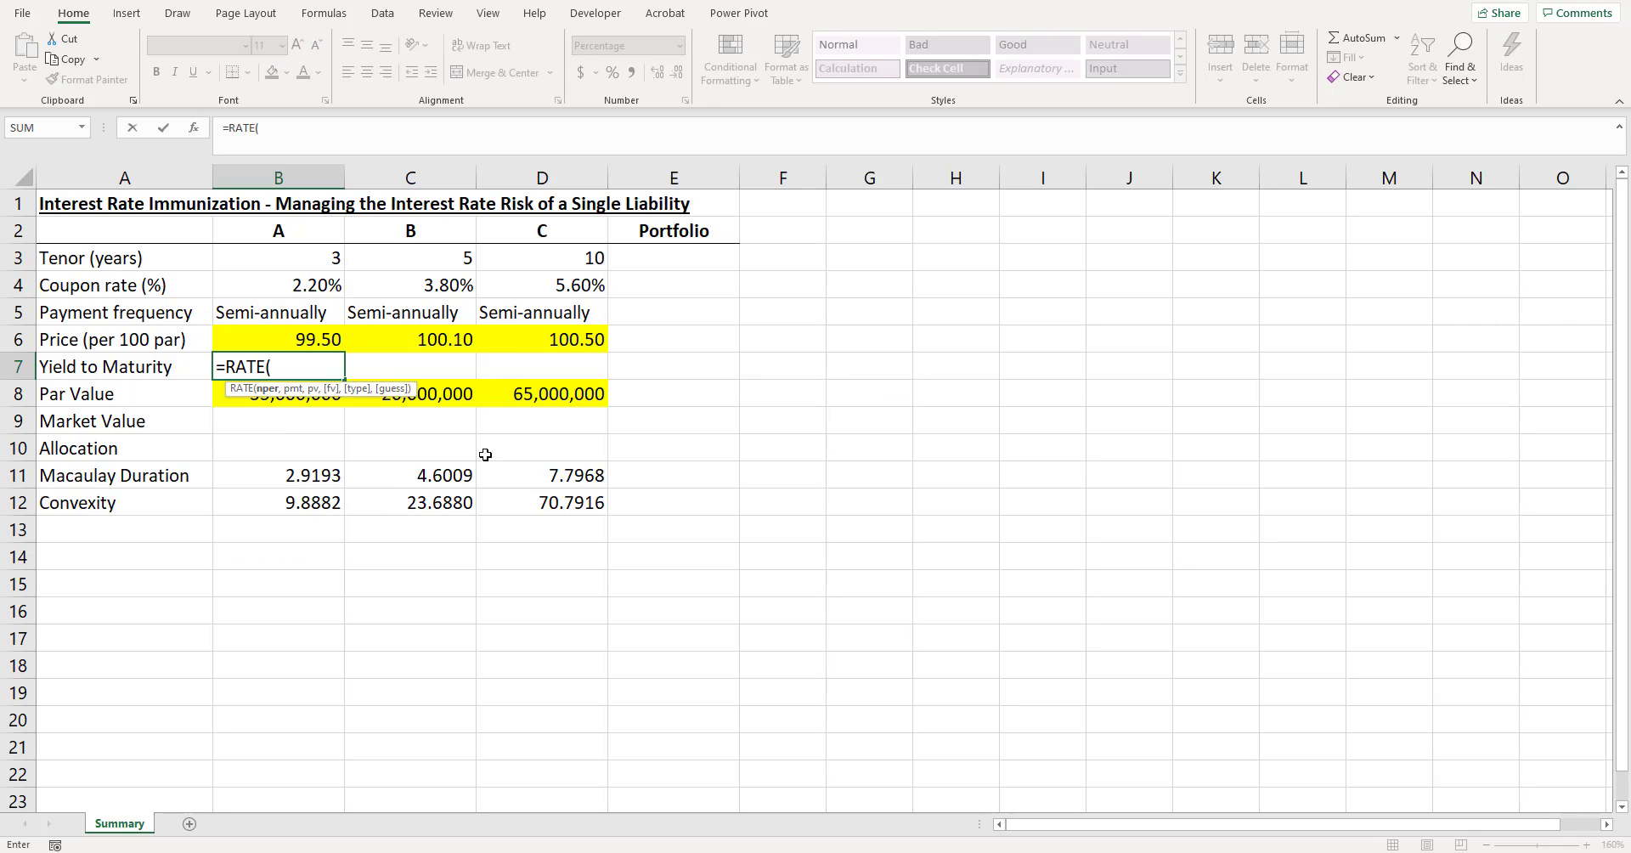
{"action": "left_click", "coordinate": [306, 258]}
{"action": "type", "text": "*"}
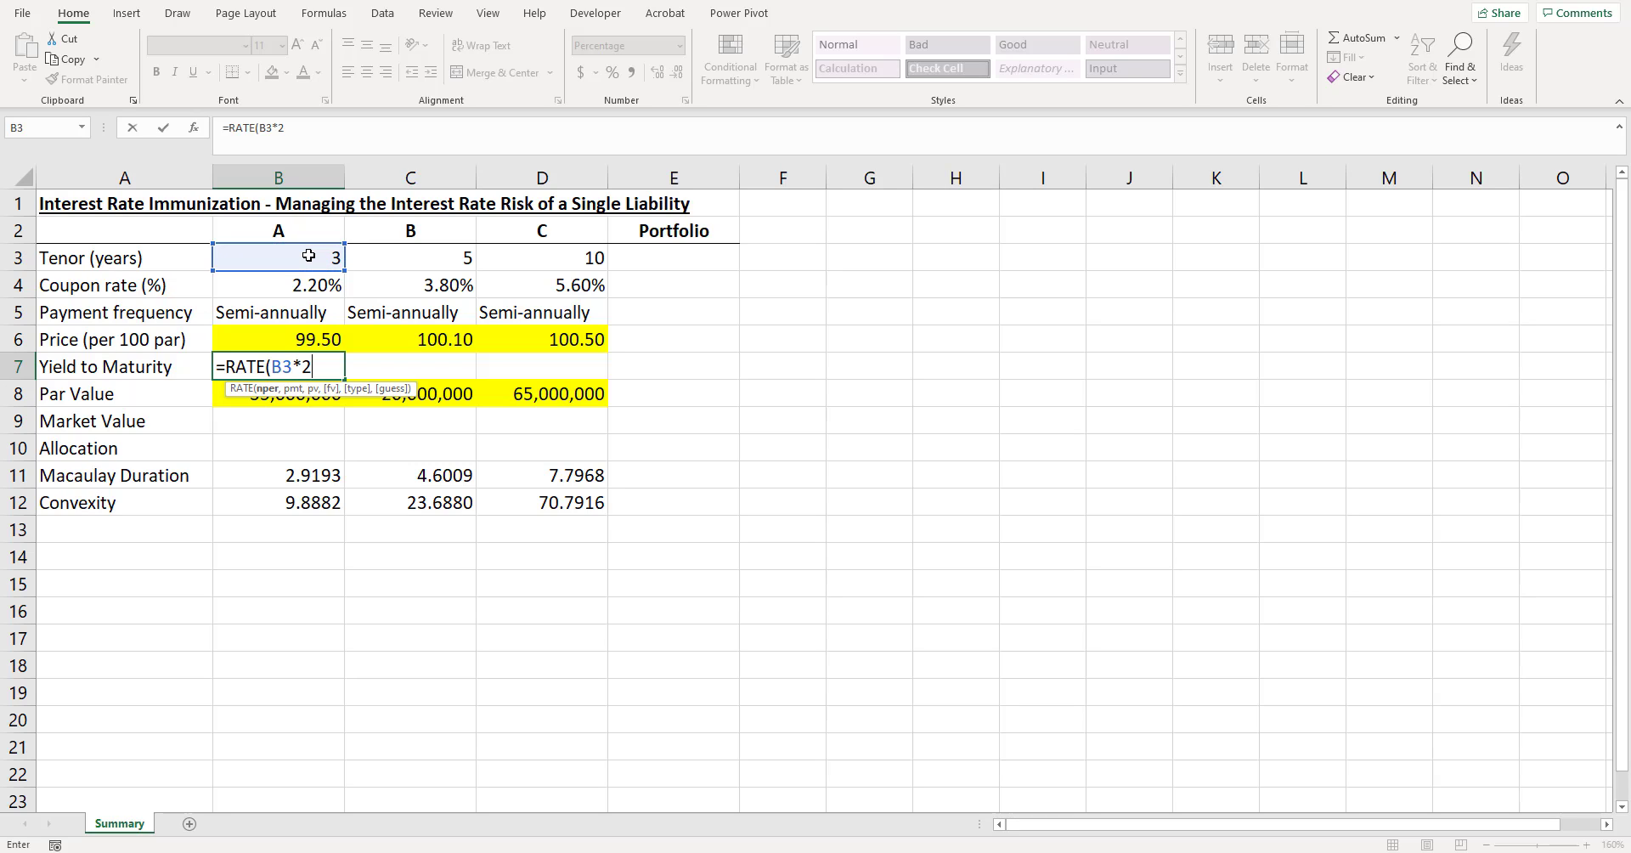
{"action": "type", "text": "2,"}
{"action": "left_click", "coordinate": [306, 287]}
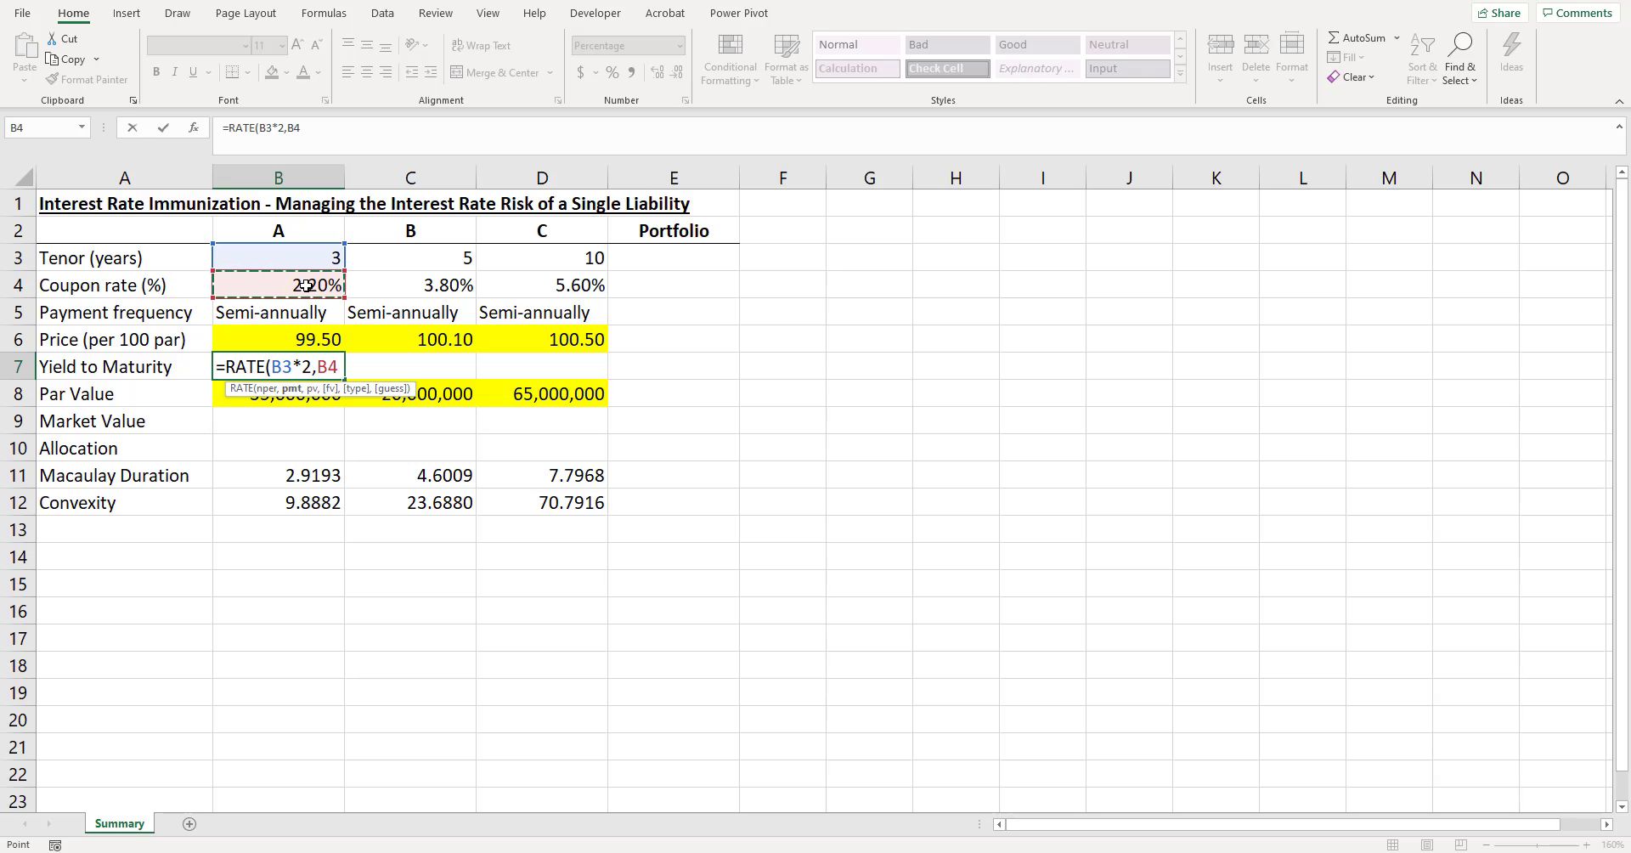
{"action": "type", "text": "*100/2"}
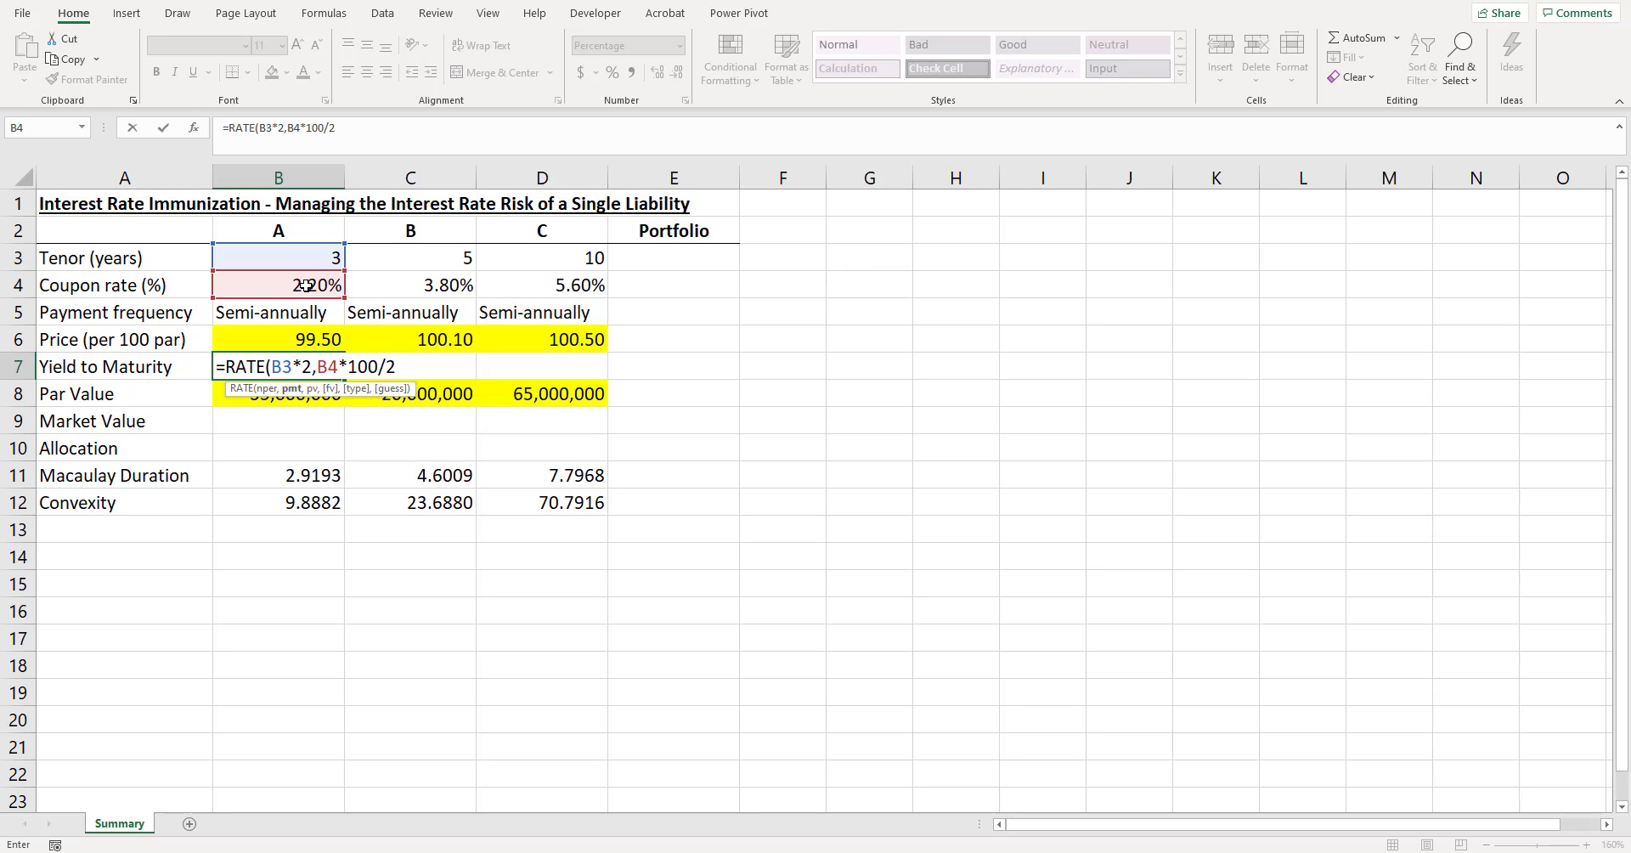
{"action": "type", "text": ",-"}
{"action": "left_click", "coordinate": [297, 341]}
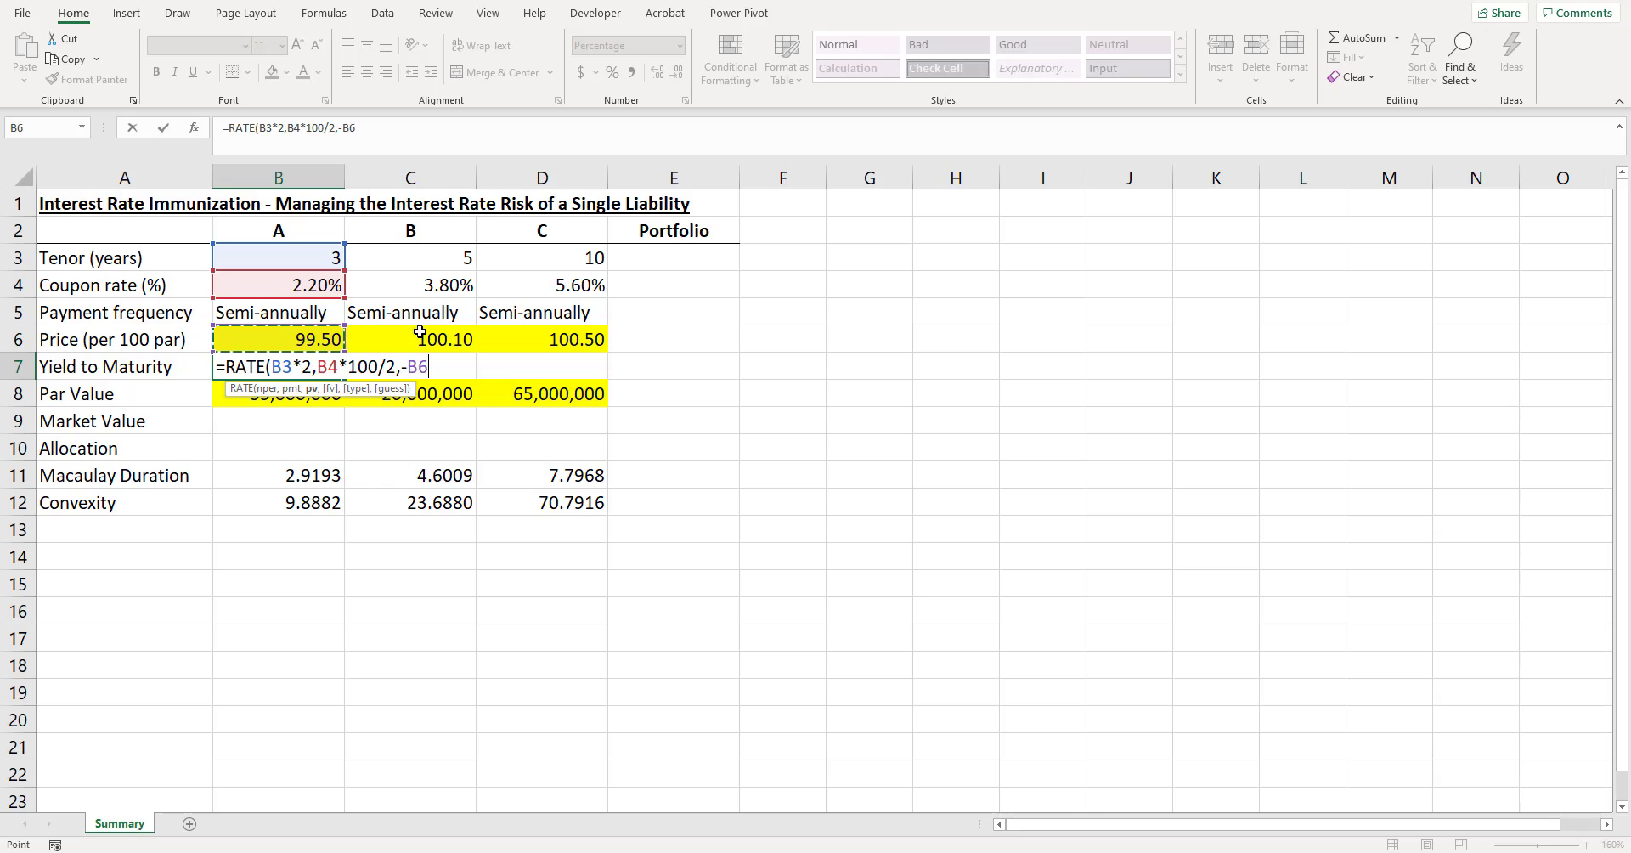
{"action": "type", "text": ","}
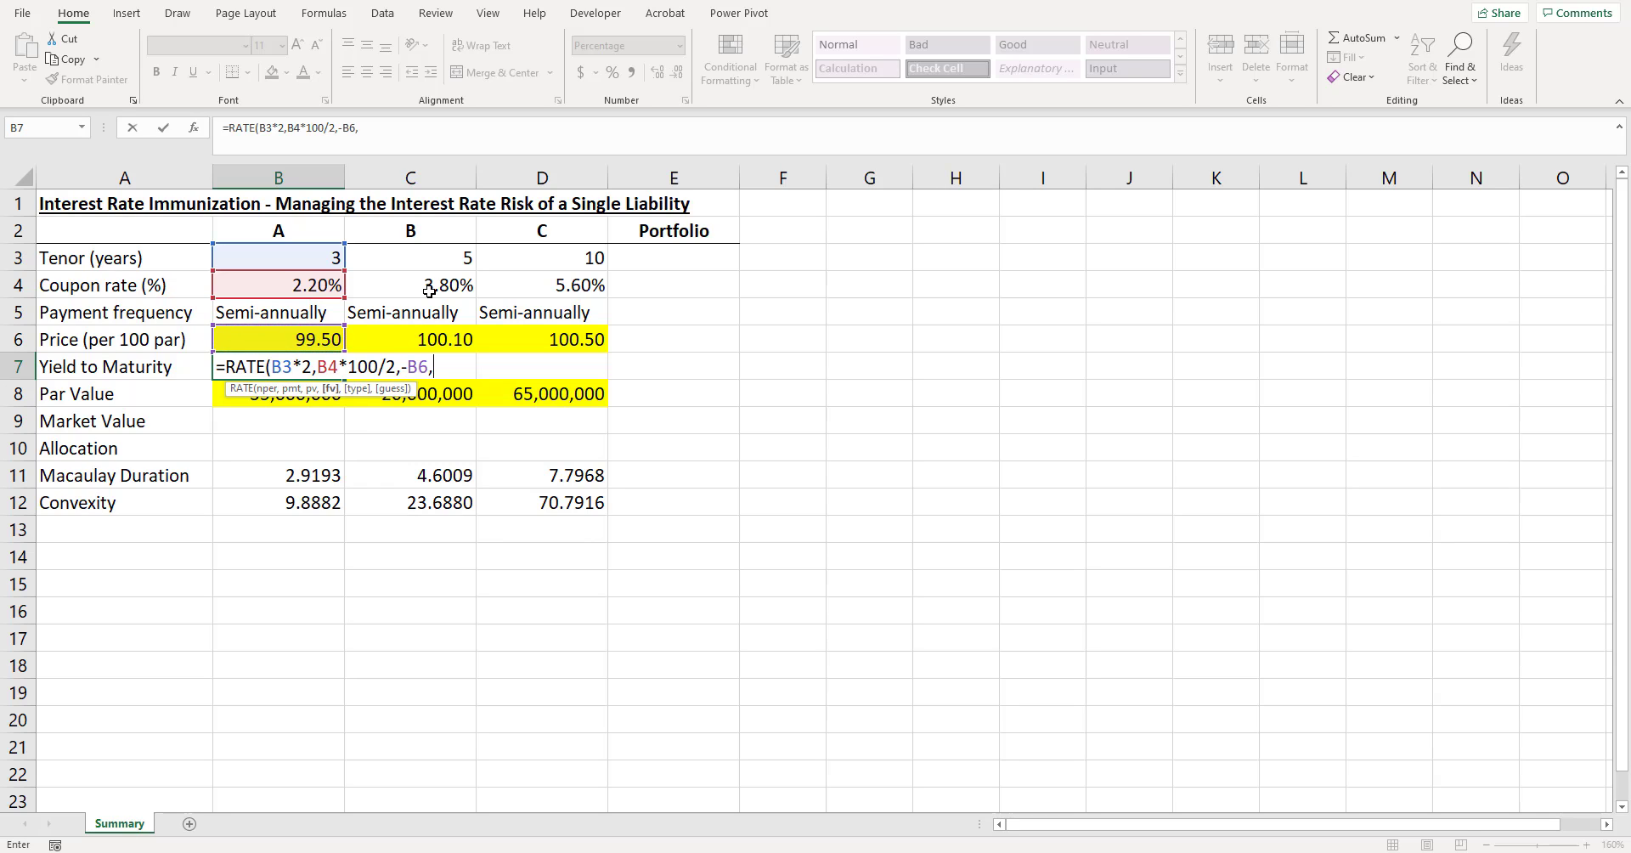
{"action": "type", "text": "100,"}
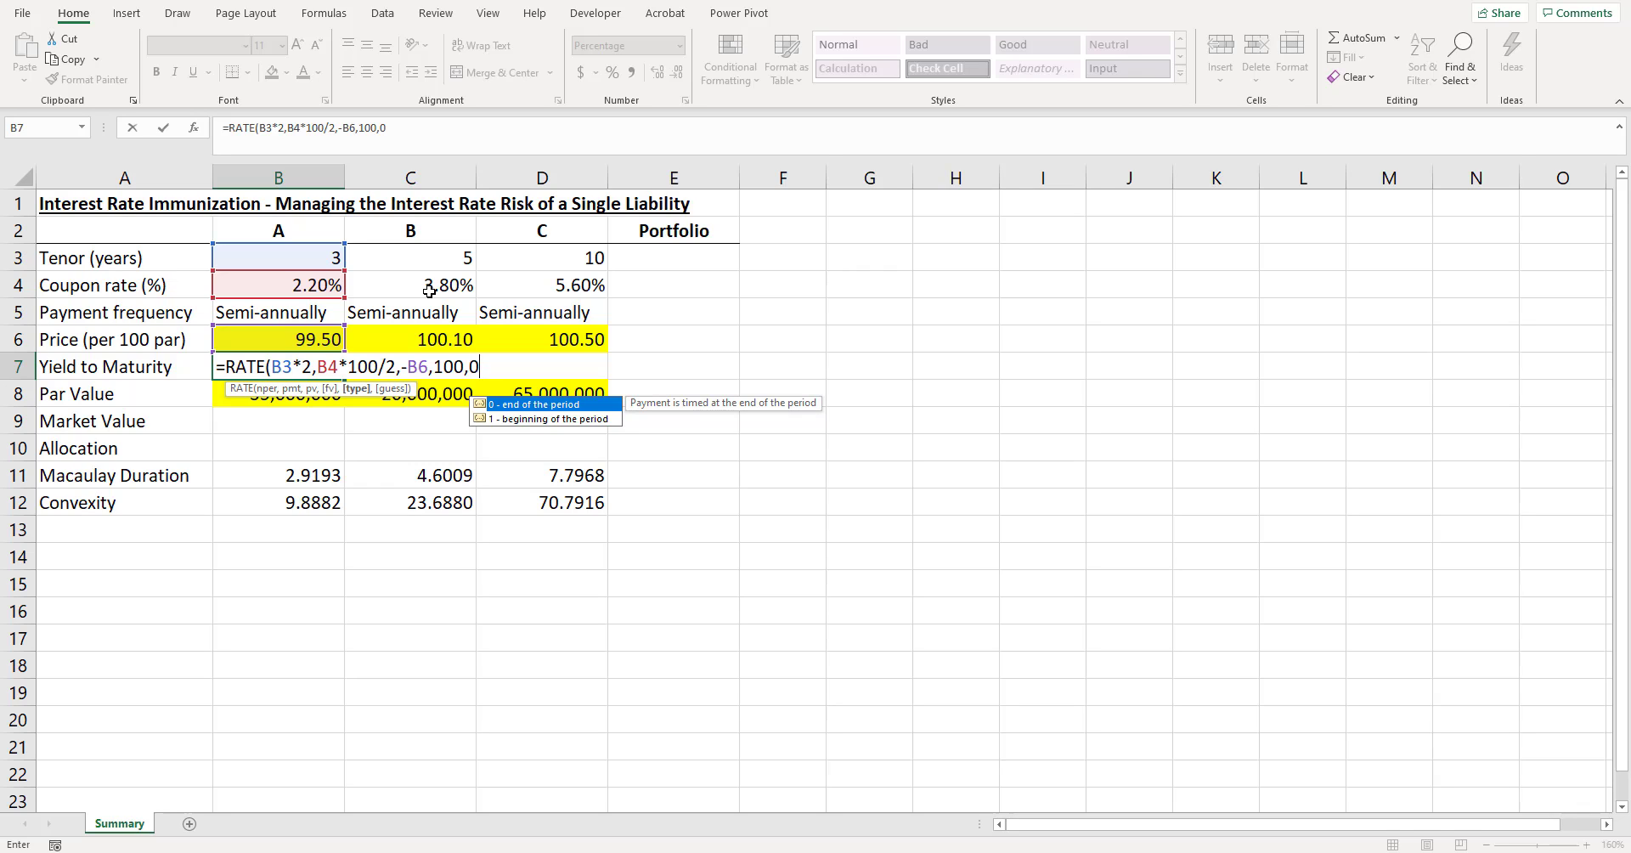
{"action": "type", "text": "0"}
{"action": "type", "text": ")"}
{"action": "key", "text": "Return"}
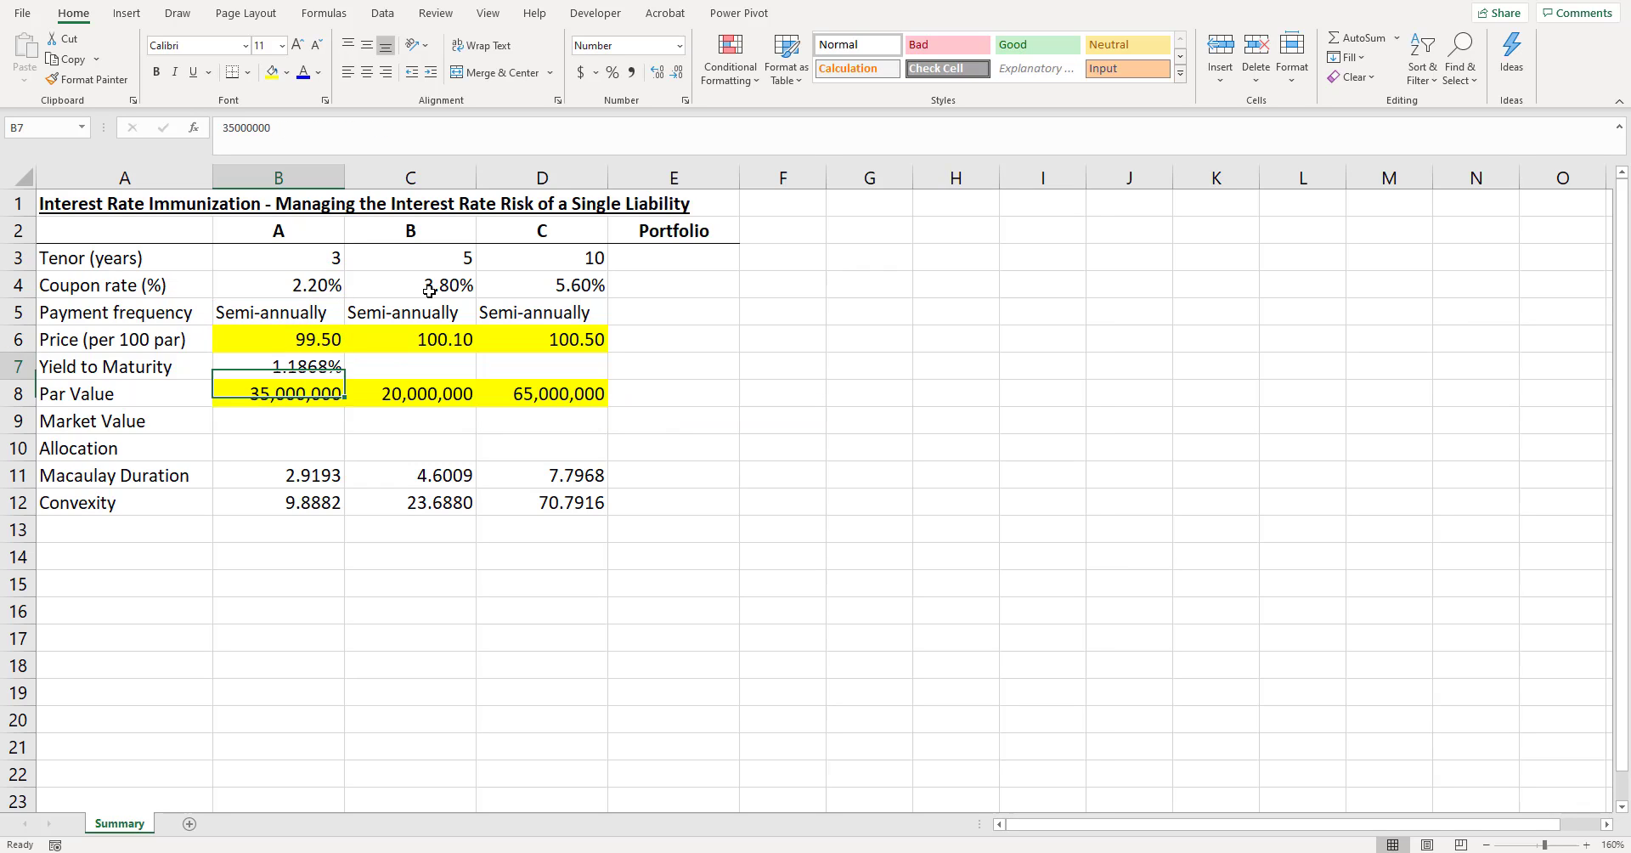
- Annualise the yield in B7 by multiplying the RATE formula by 2, and fill it across to D7
{"action": "key", "text": "Up"}
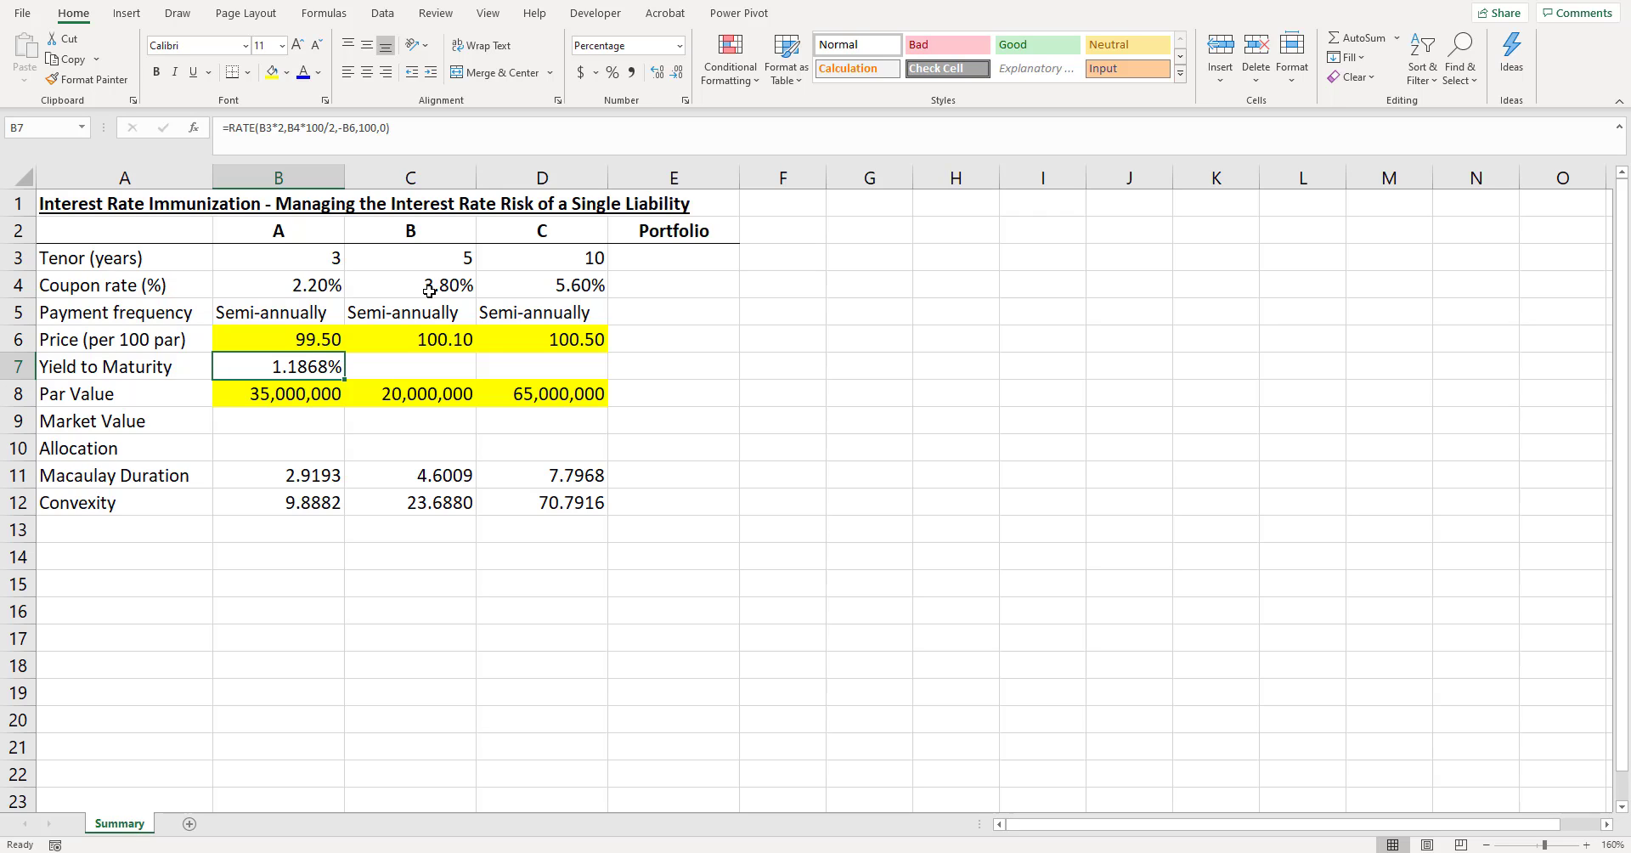
{"action": "left_click", "coordinate": [440, 132]}
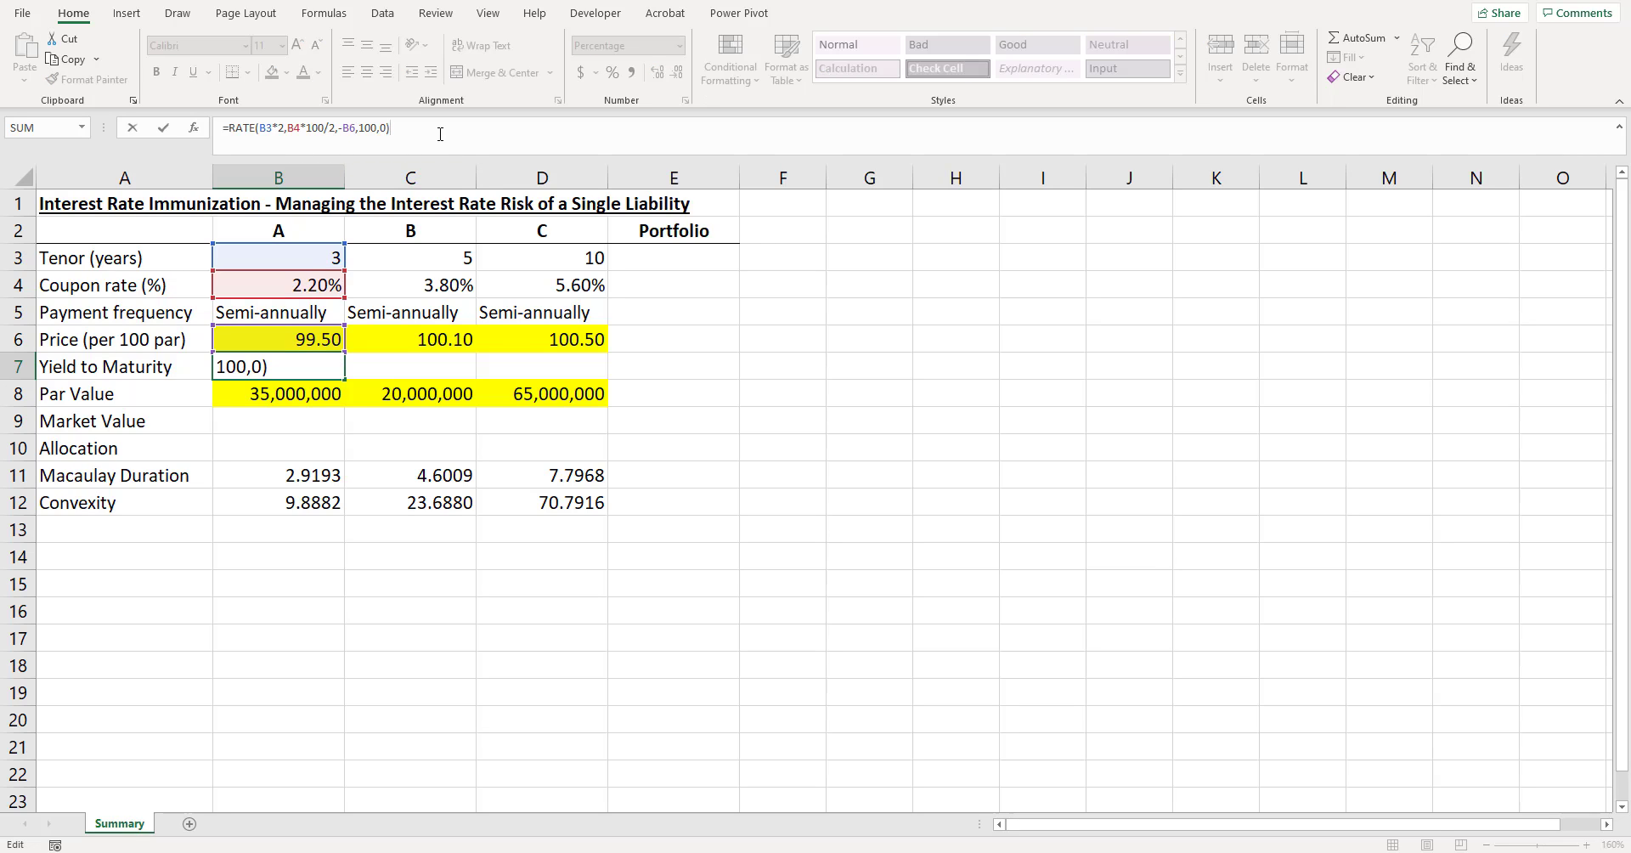
{"action": "key", "text": "Return"}
{"action": "key", "text": "Up"}
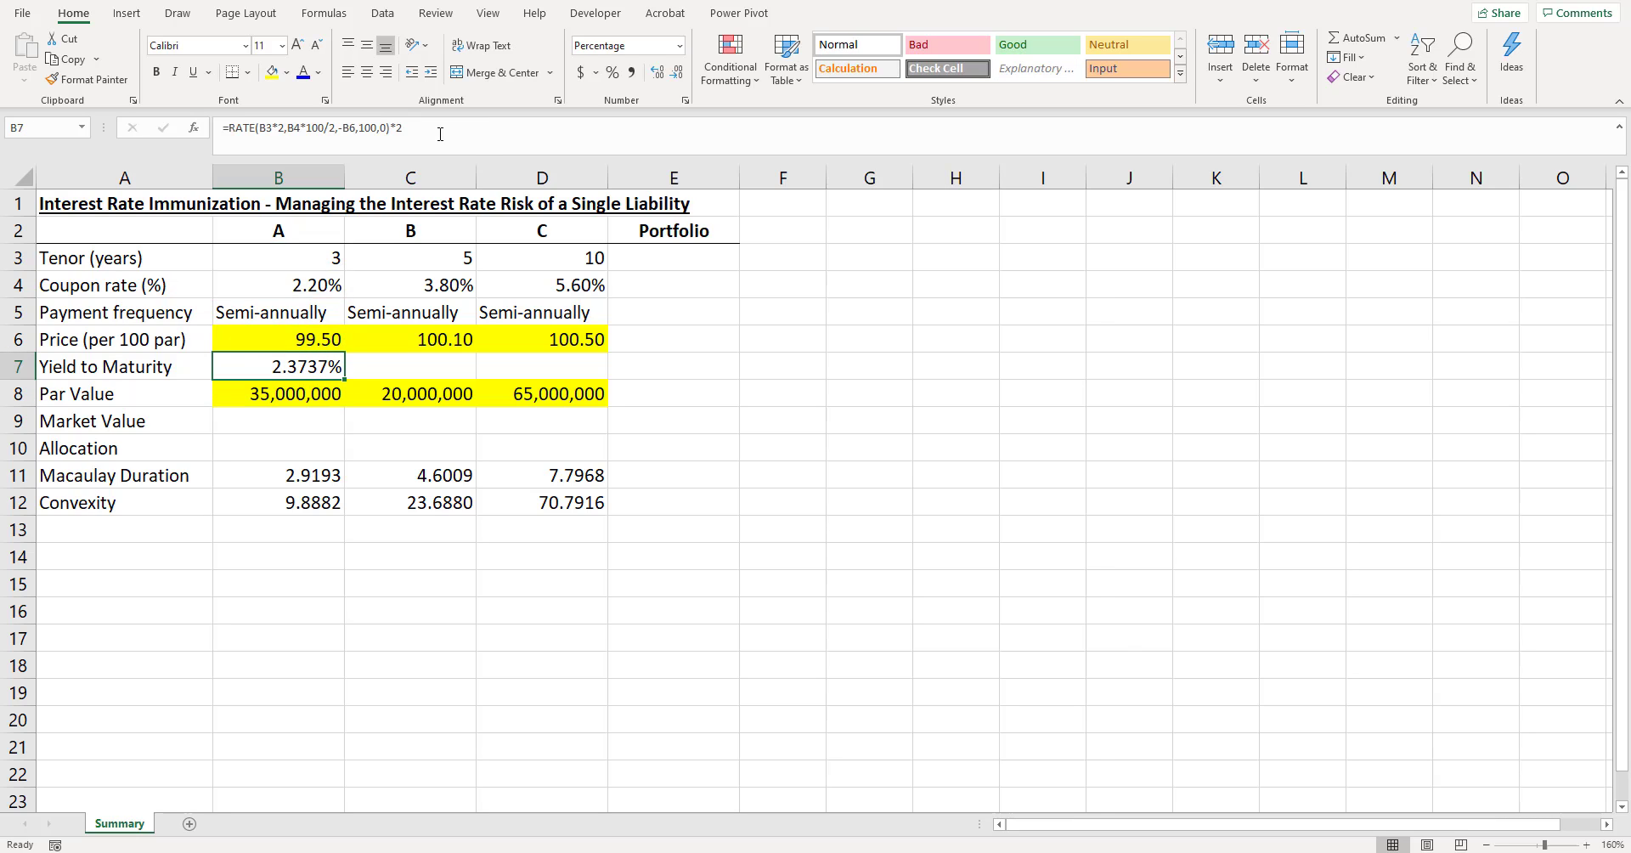
{"action": "key", "text": "shift+Right"}
{"action": "key", "text": "shift+Right"}
{"action": "key", "text": "ctrl+r"}
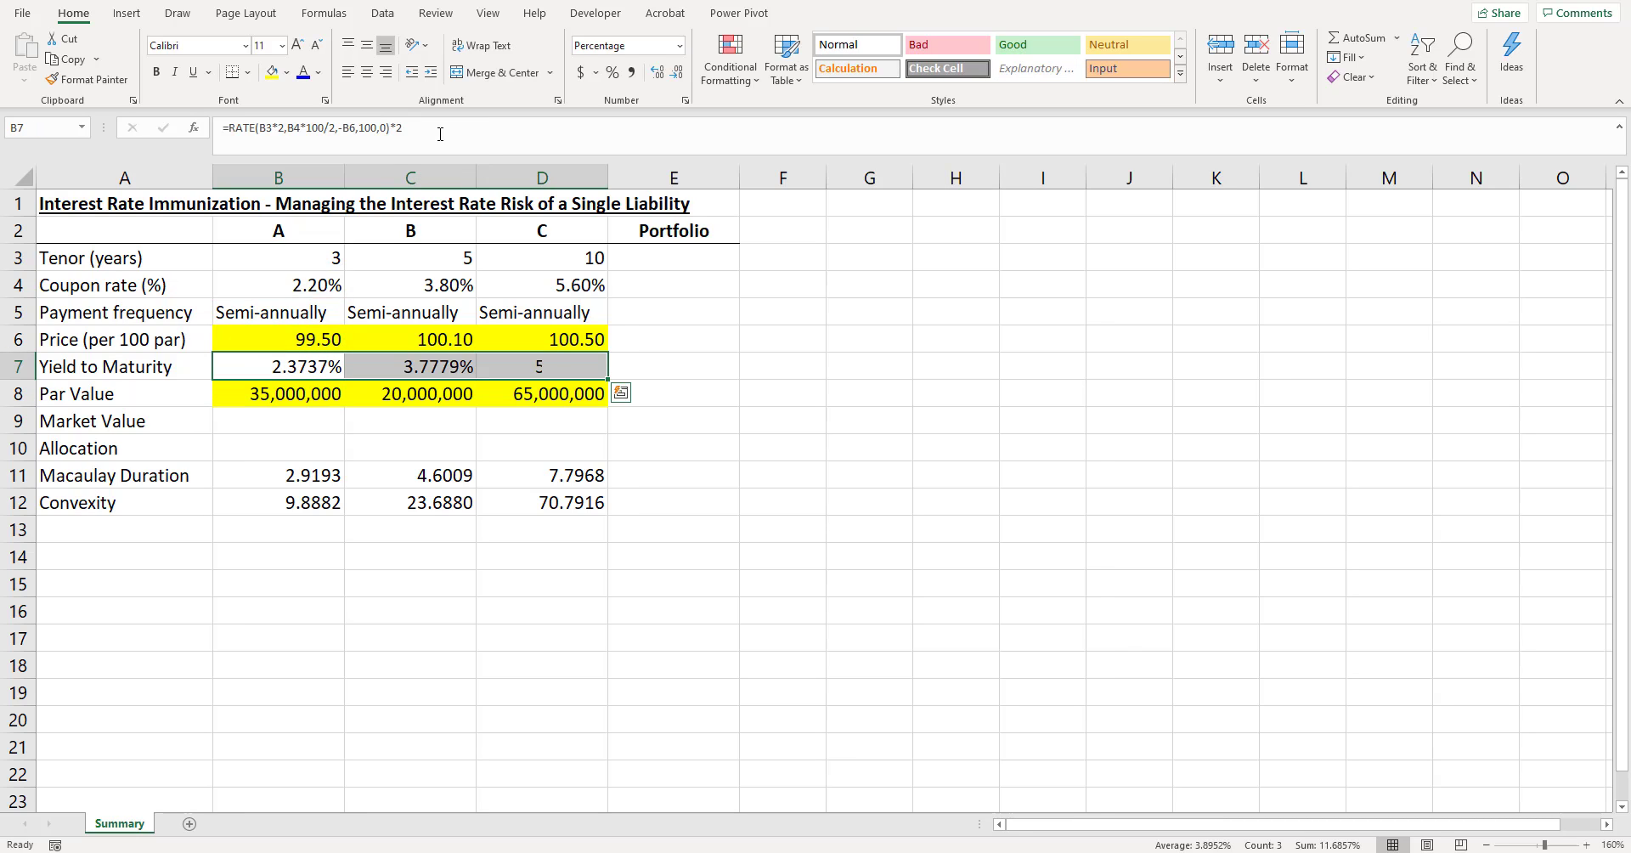
- Check the yield to maturity formulas of the three bonds across B7:D7
{"action": "key", "text": "shift+Left"}
{"action": "key", "text": "shift+Left"}
{"action": "key", "text": "Right"}
{"action": "key", "text": "Right"}
{"action": "key", "text": "Left"}
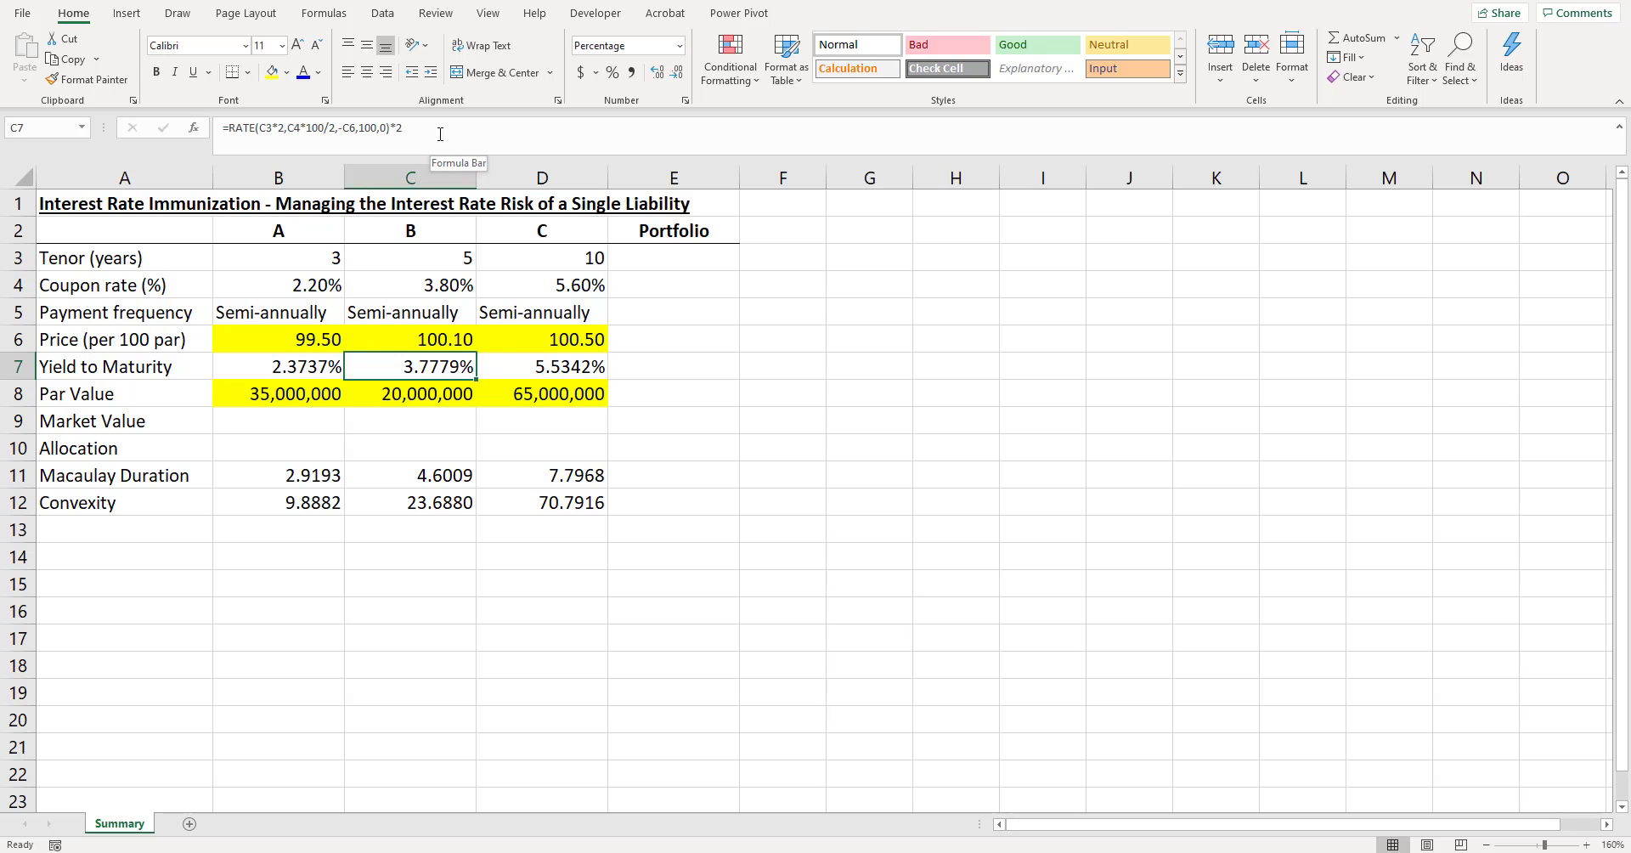
{"action": "key", "text": "Left"}
{"action": "key", "text": "Right"}
{"action": "key", "text": "Right"}
{"action": "key", "text": "Left"}
{"action": "key", "text": "Left"}
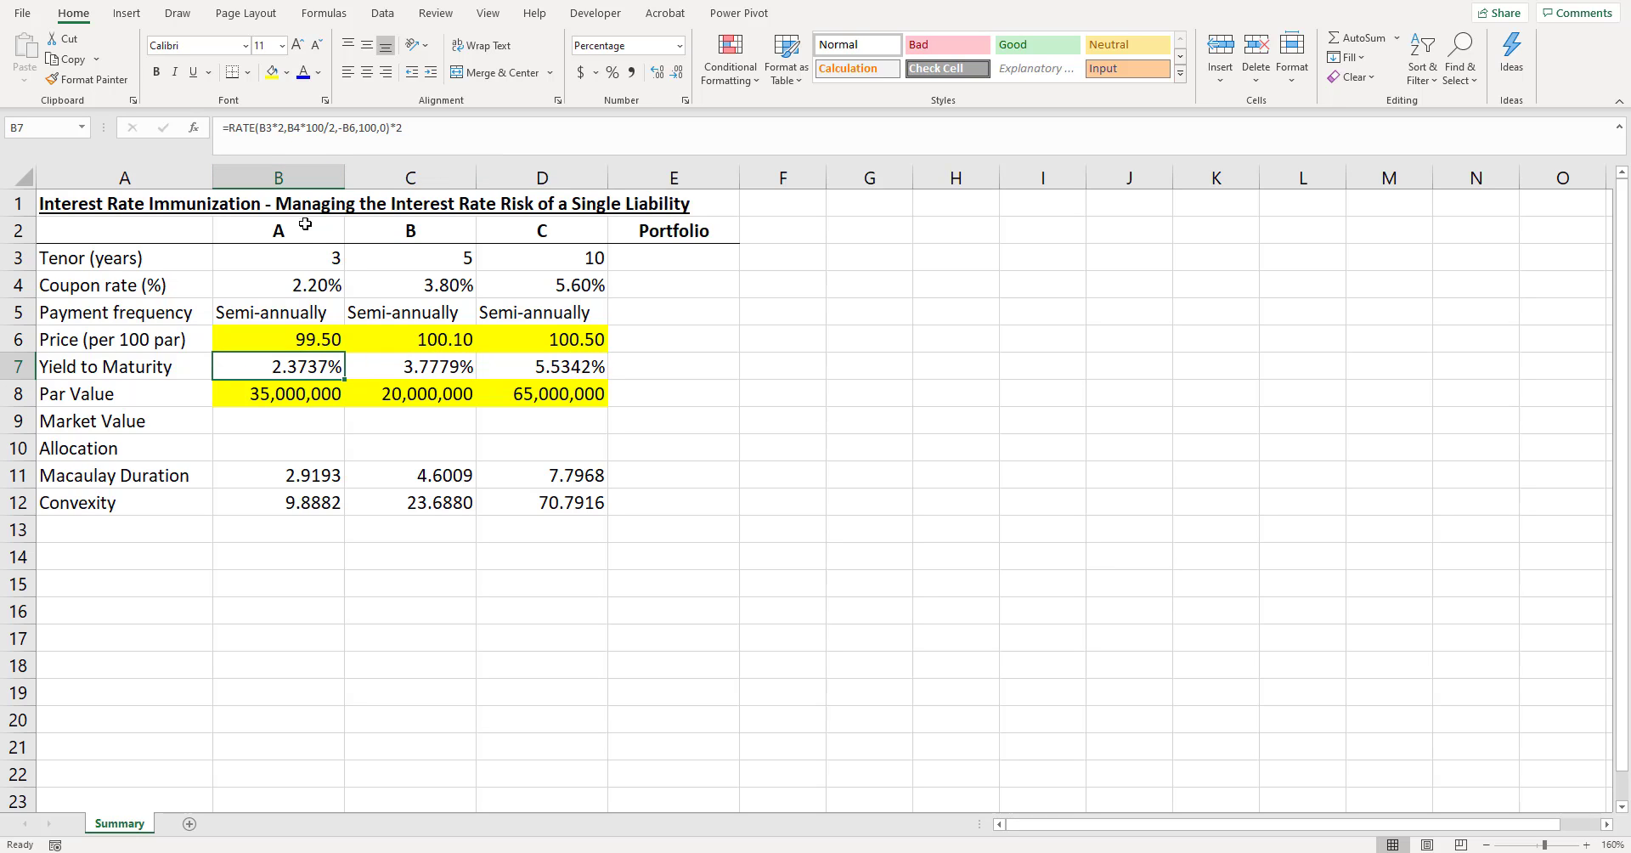
- Review the tenors of the three bonds and the par value held in each one
{"action": "left_click_drag", "start_coordinate": [306, 228], "coordinate": [542, 254]}
{"action": "left_click", "coordinate": [419, 275]}
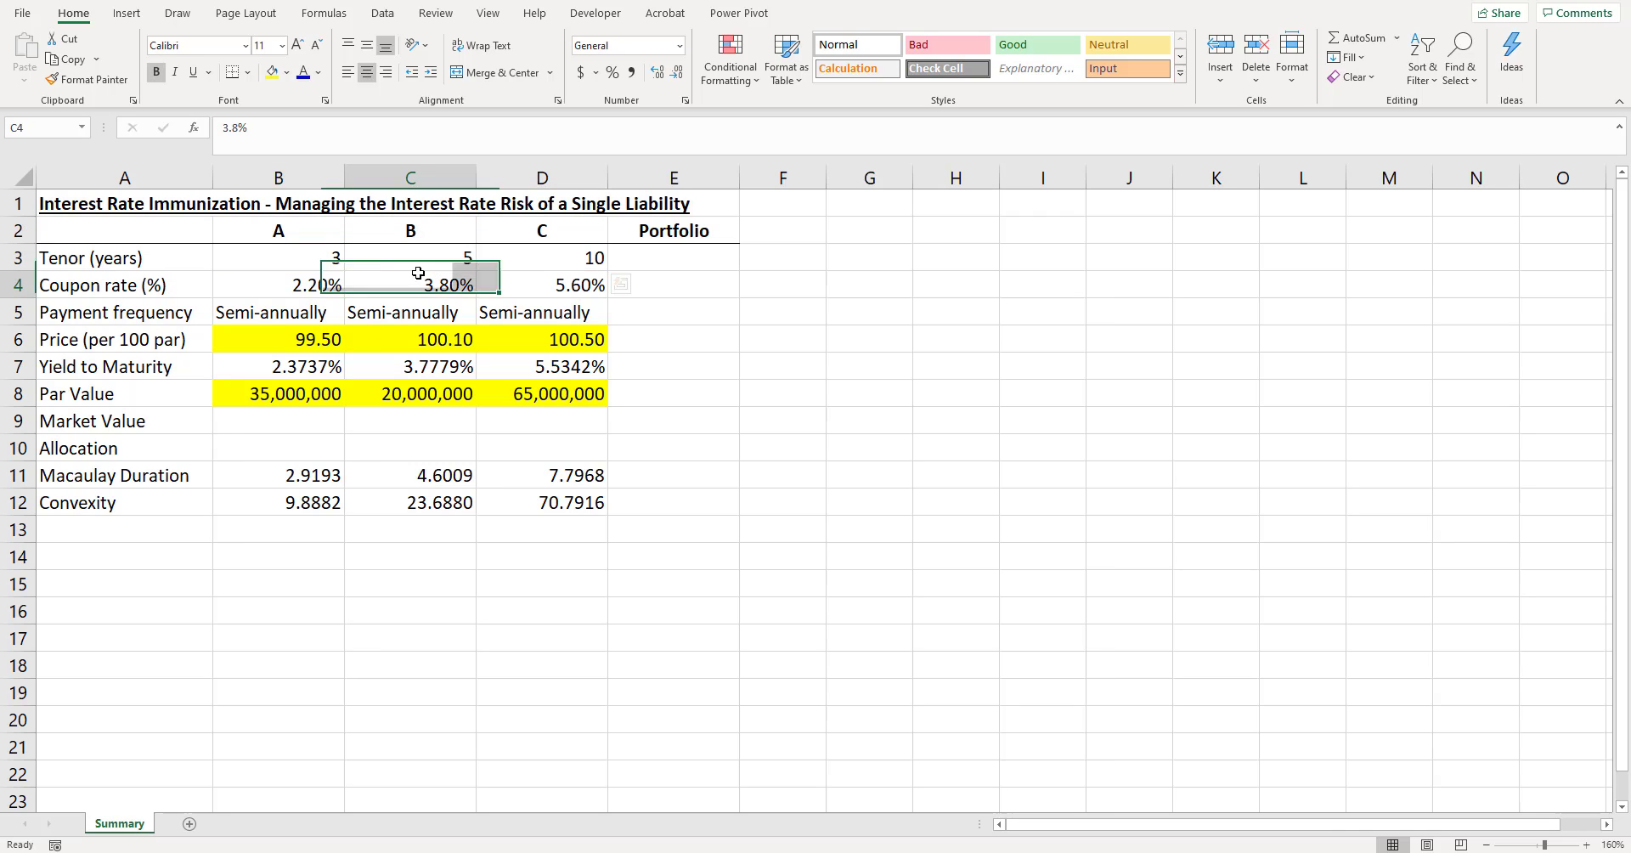
{"action": "left_click_drag", "start_coordinate": [327, 260], "coordinate": [575, 266]}
{"action": "left_click", "coordinate": [395, 393]}
{"action": "left_click", "coordinate": [308, 413]}
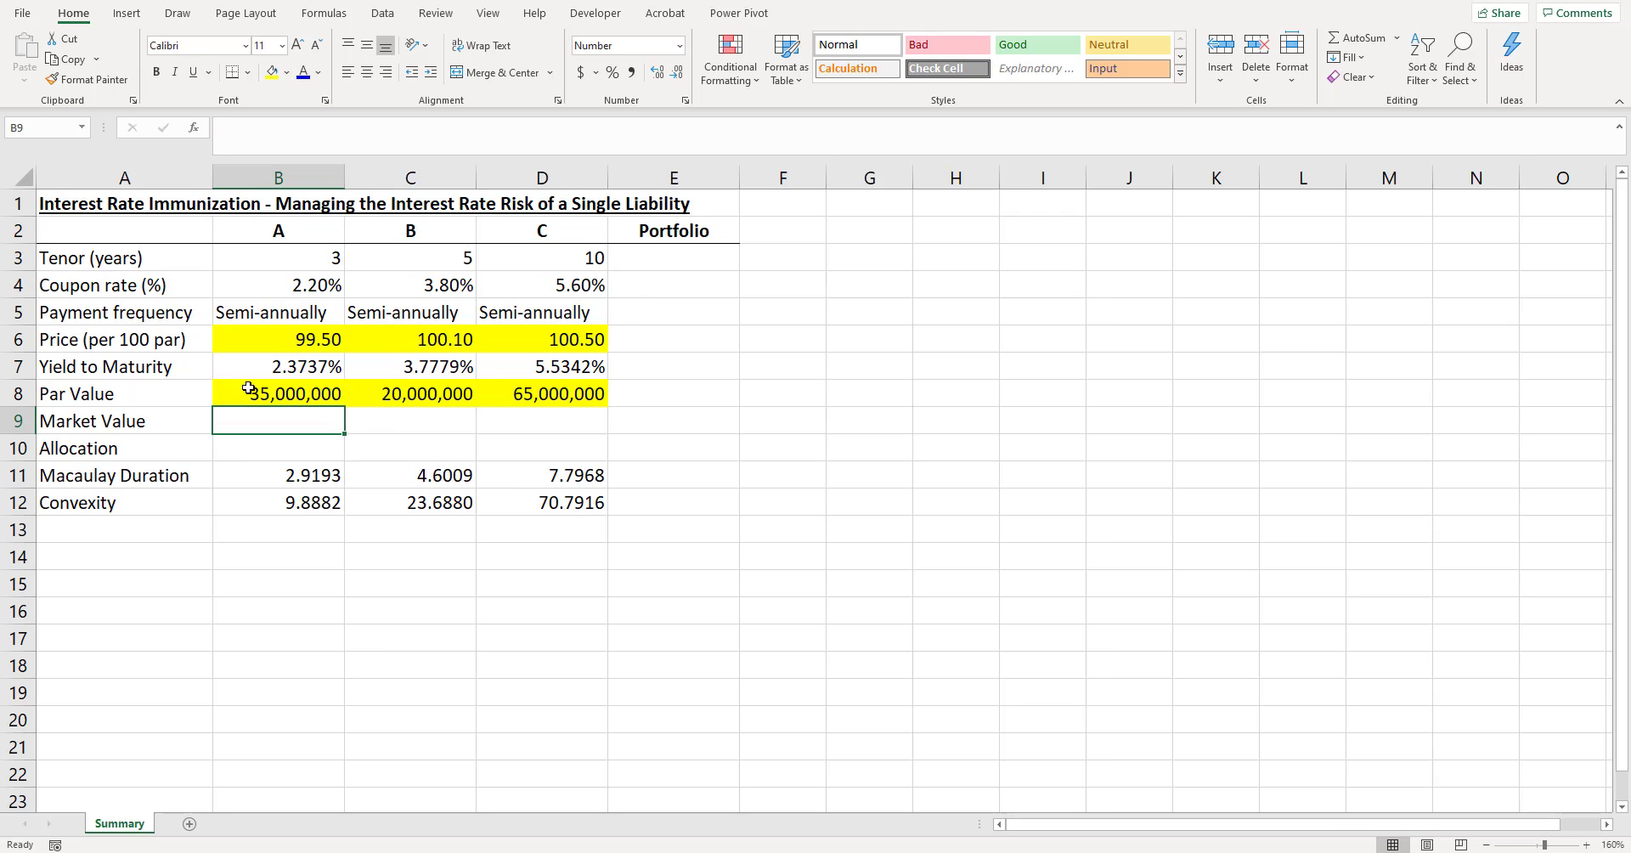
{"action": "left_click", "coordinate": [150, 396]}
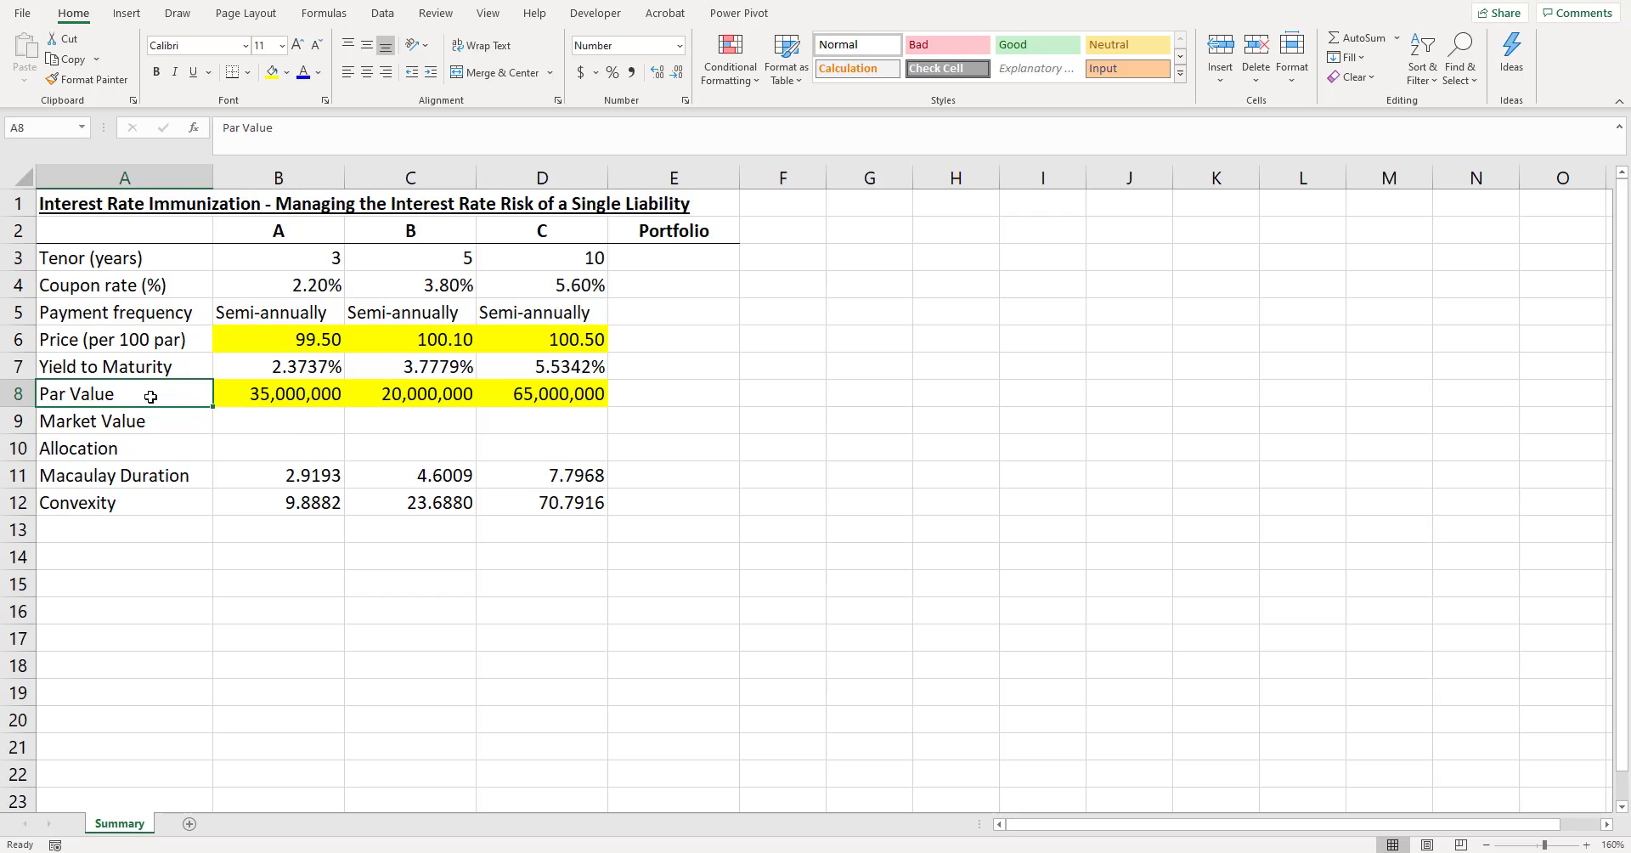
{"action": "left_click_drag", "start_coordinate": [255, 395], "coordinate": [552, 395]}
{"action": "left_click", "coordinate": [299, 397]}
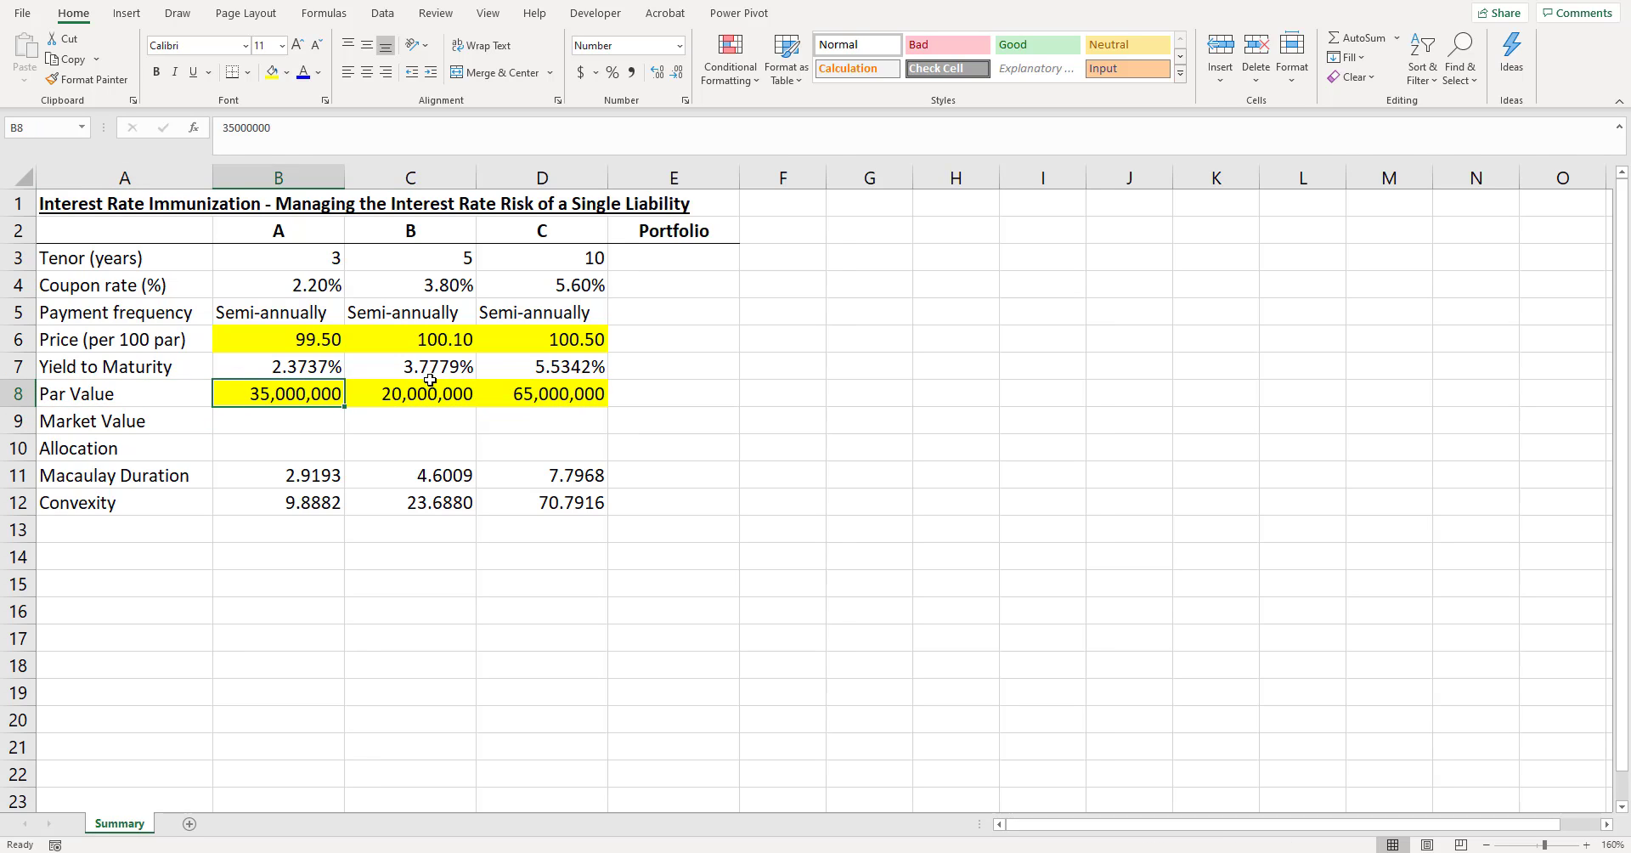
{"action": "left_click", "coordinate": [540, 395]}
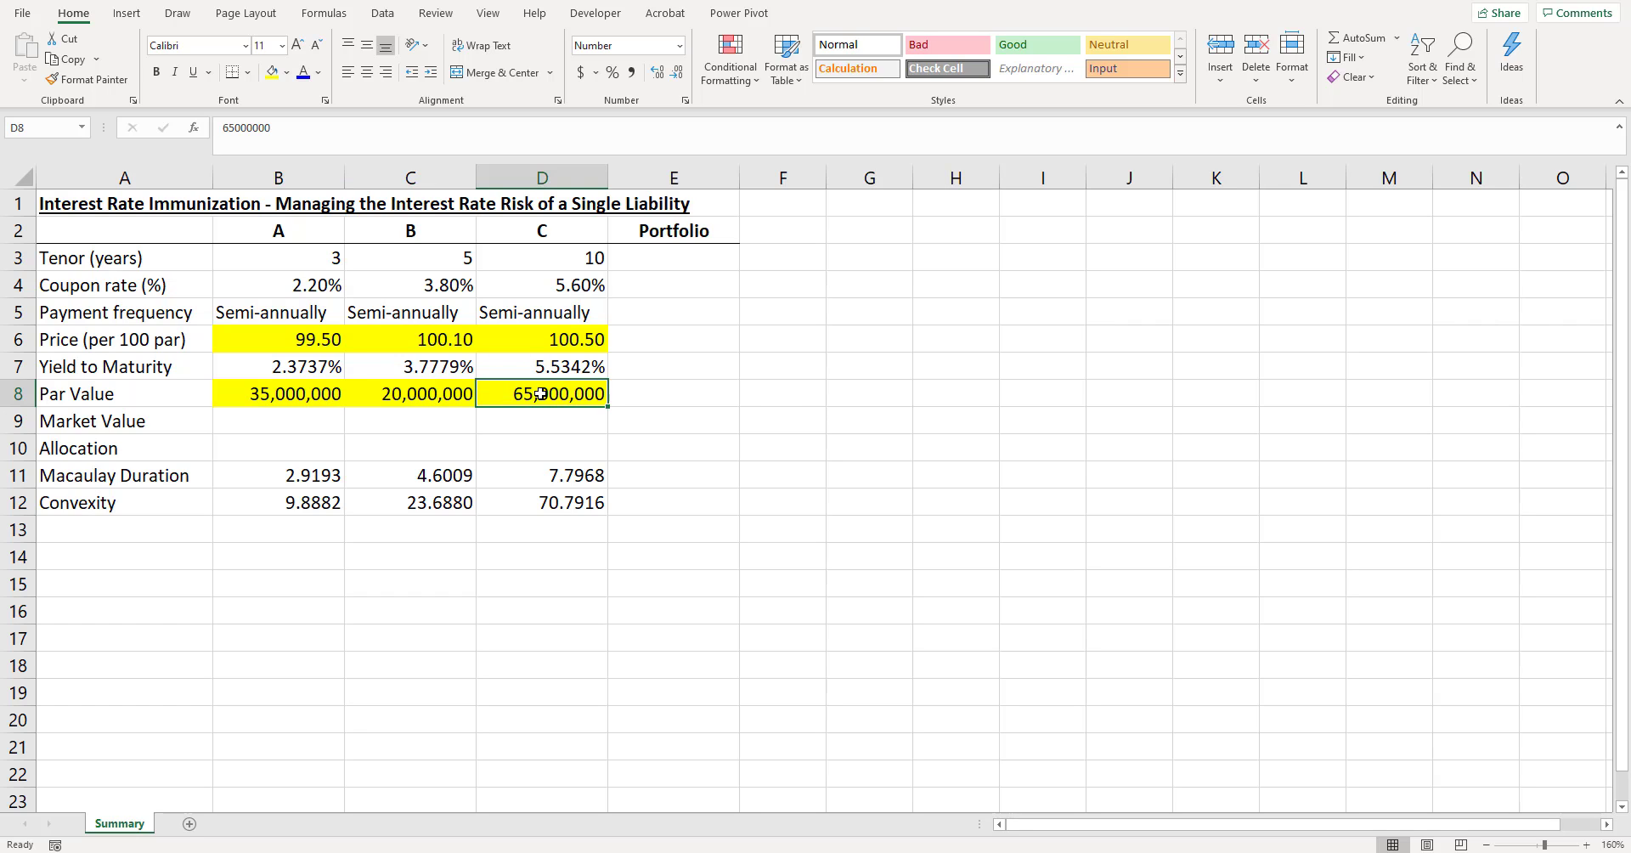
- Total the three bonds' par values for the portfolio in E8 with =SUM(B8:D8)
{"action": "left_click", "coordinate": [679, 389]}
{"action": "key", "text": "alt+equal"}
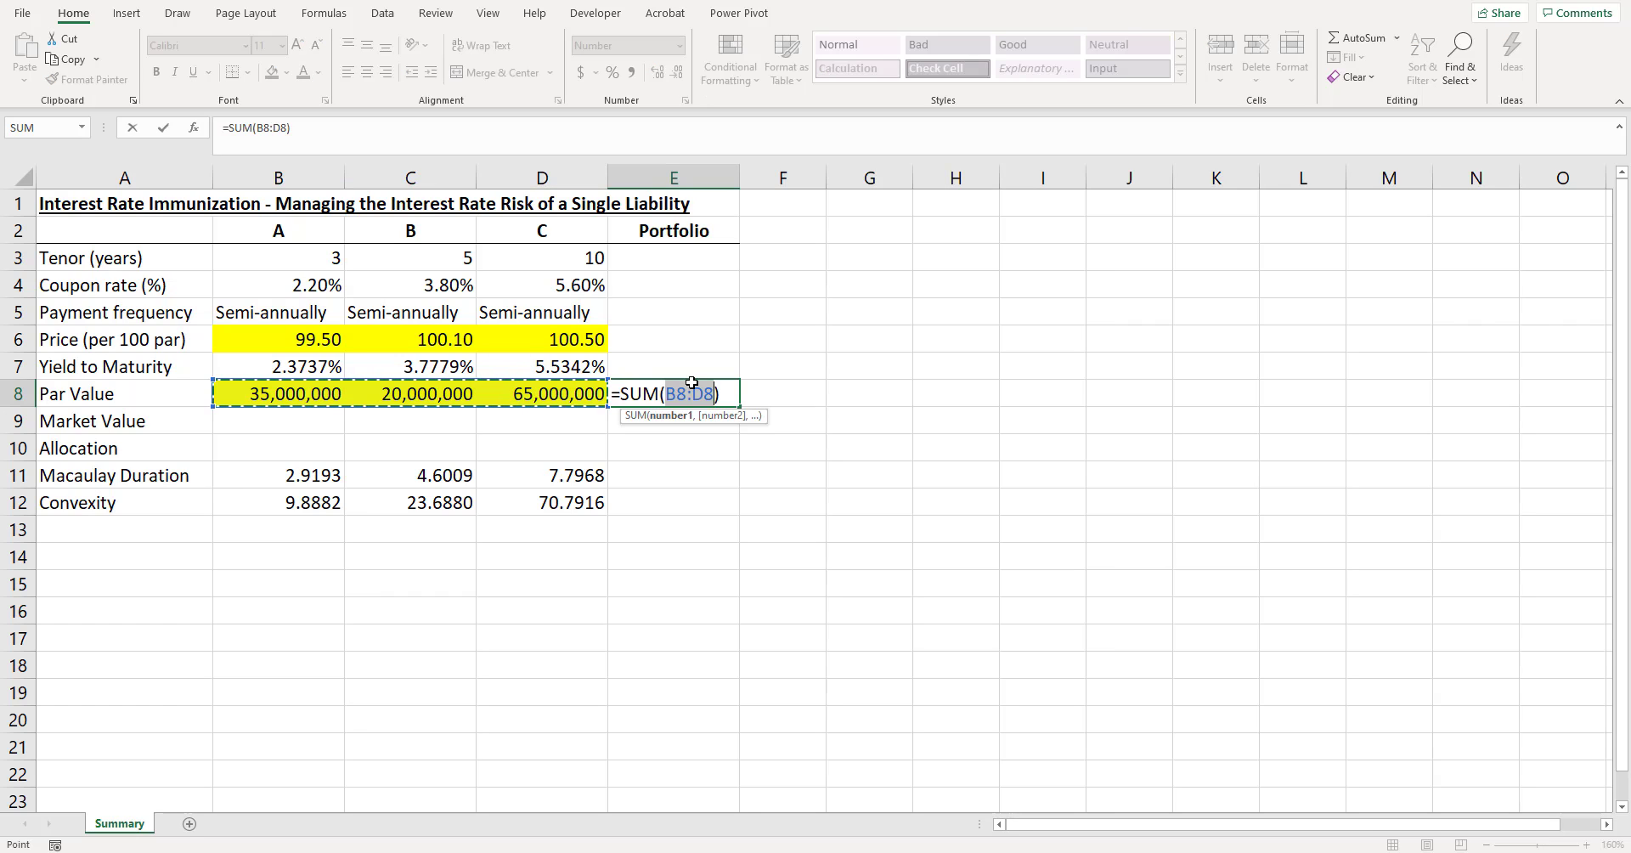
{"action": "key", "text": "Return"}
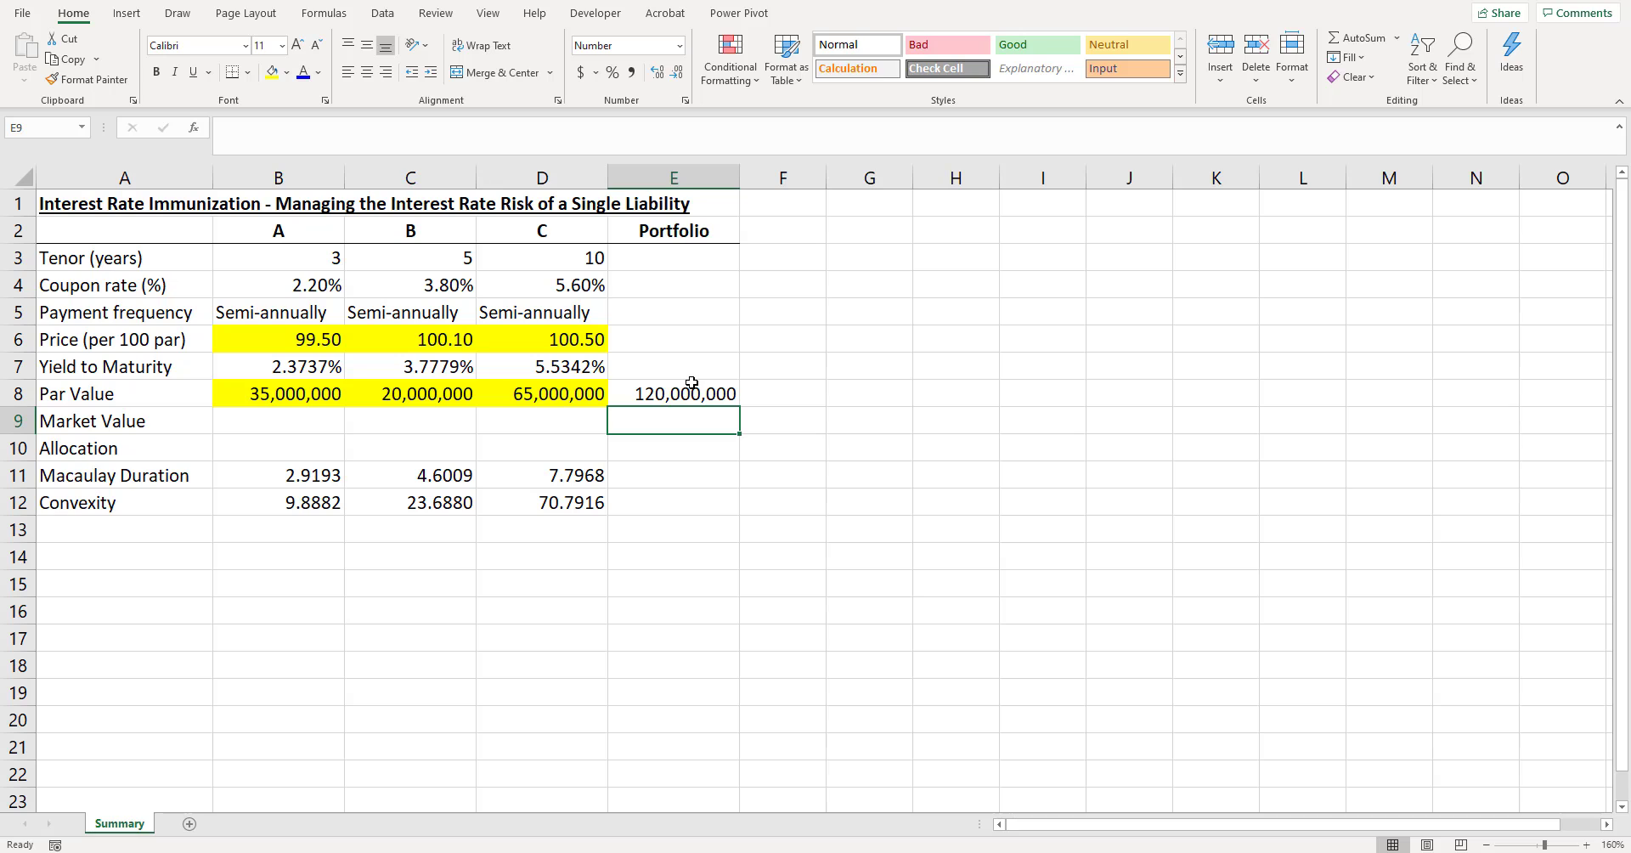
- Compute bond A's market value in B9 from par value and price with =B8*B6/100
{"action": "key", "text": "Left"}
{"action": "key", "text": "Left"}
{"action": "key", "text": "Left"}
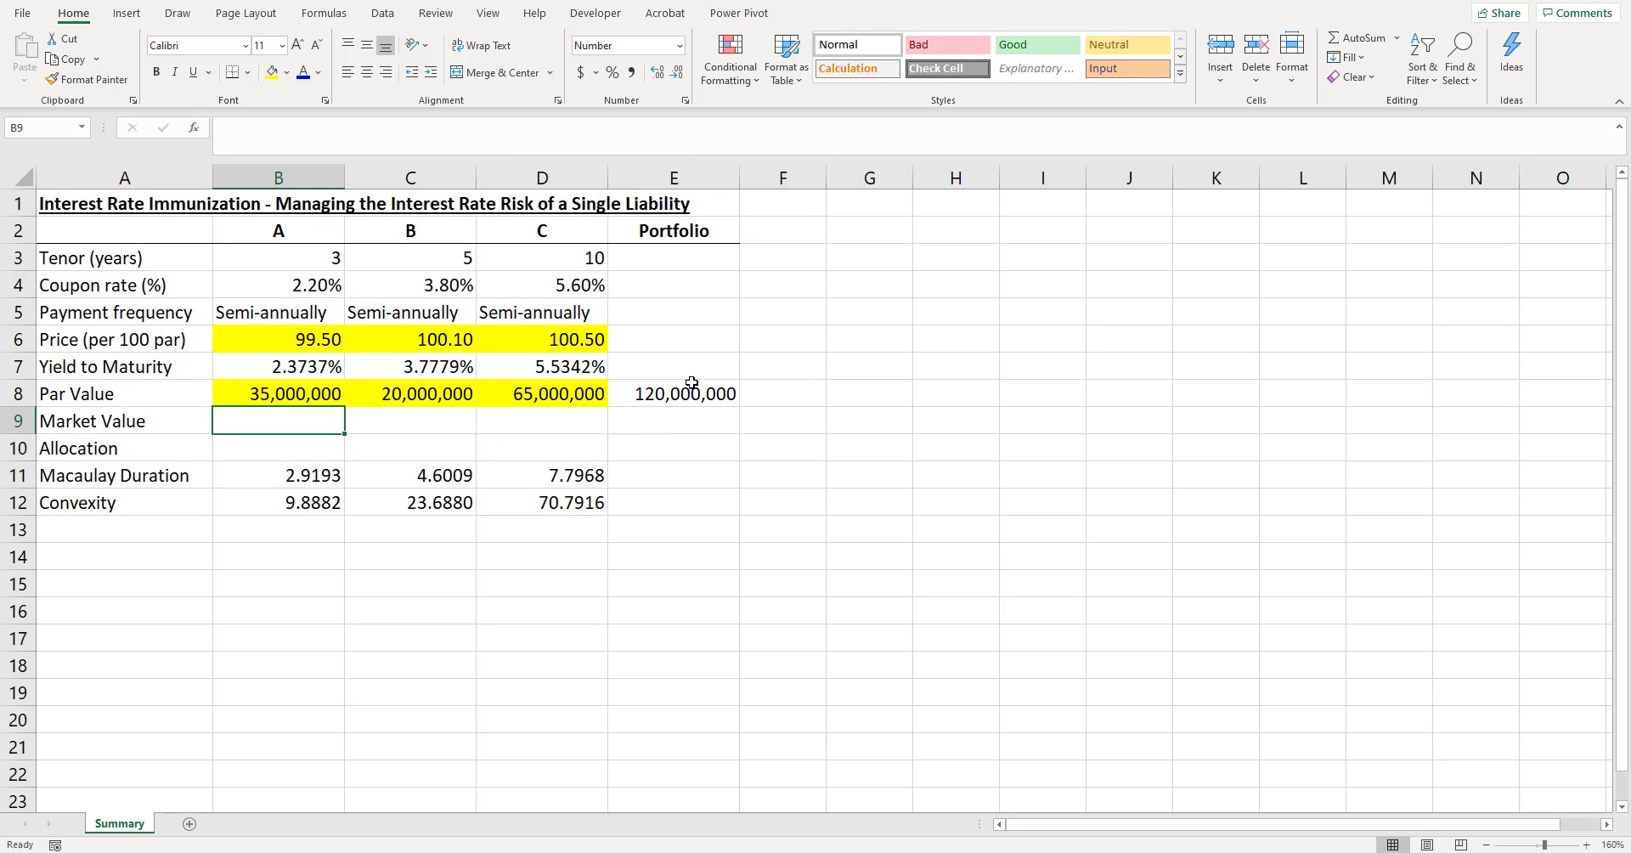
{"action": "type", "text": "="}
{"action": "key", "text": "Up"}
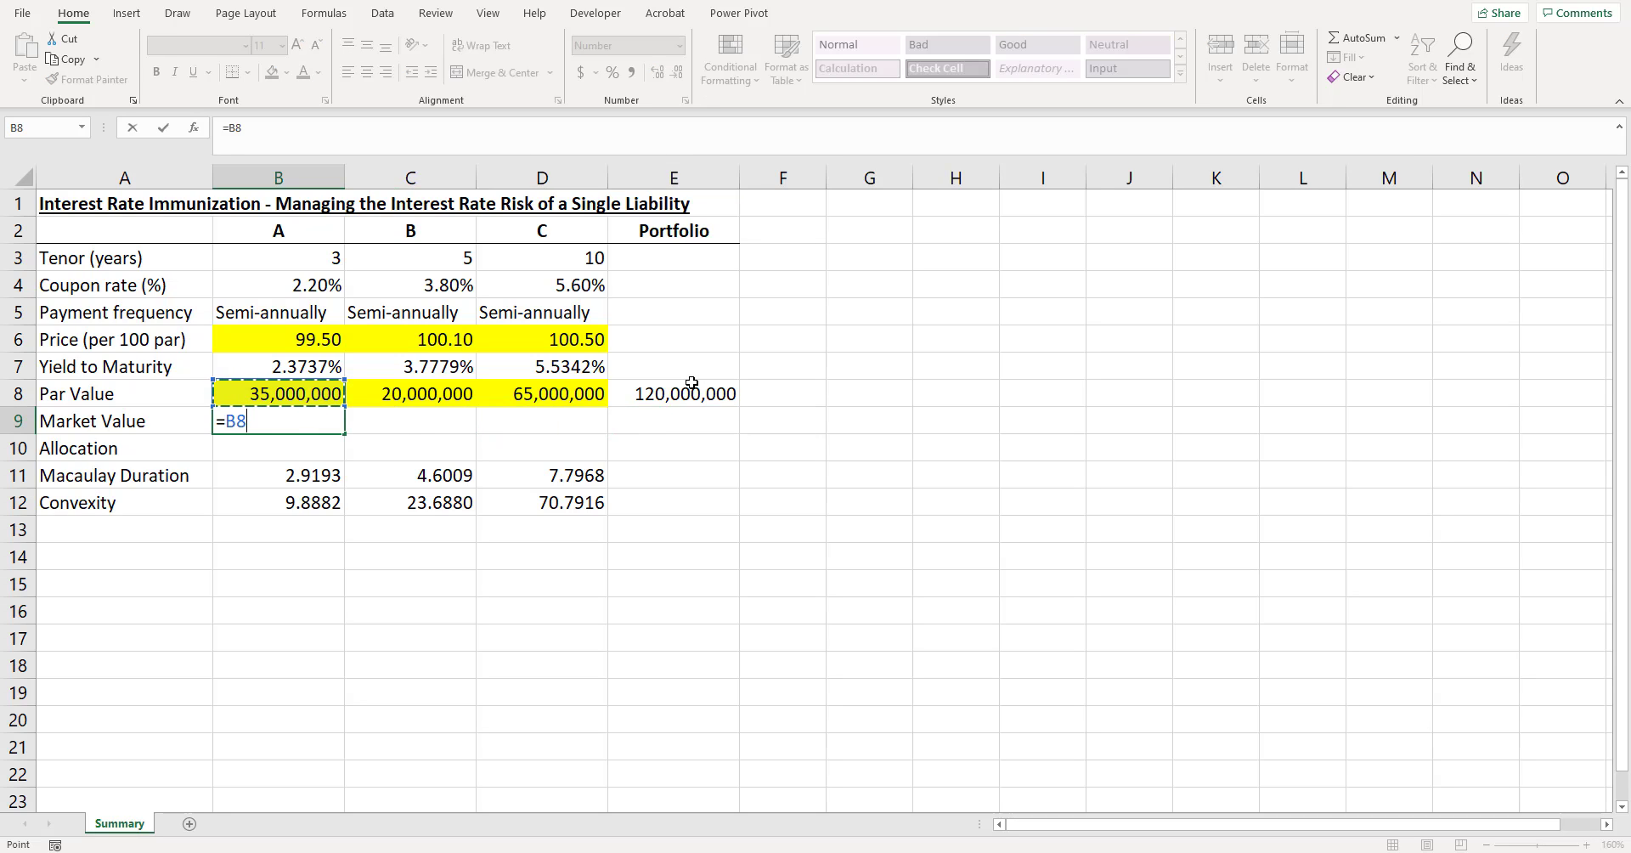
{"action": "type", "text": "*"}
{"action": "key", "text": "Up"}
{"action": "key", "text": "Up"}
{"action": "key", "text": "Up"}
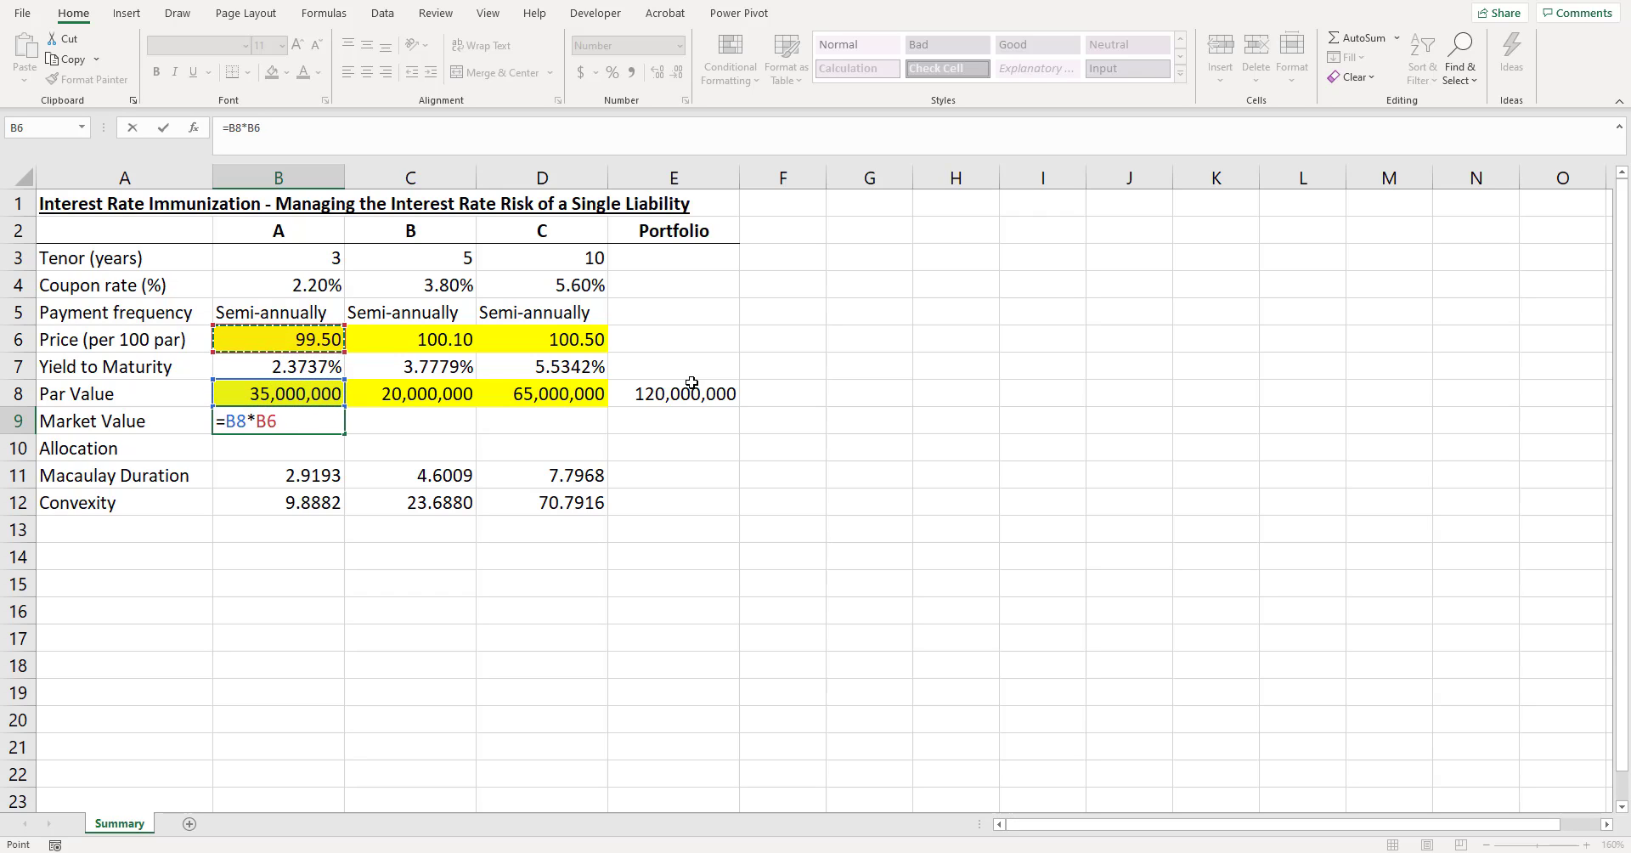
{"action": "type", "text": "/100"}
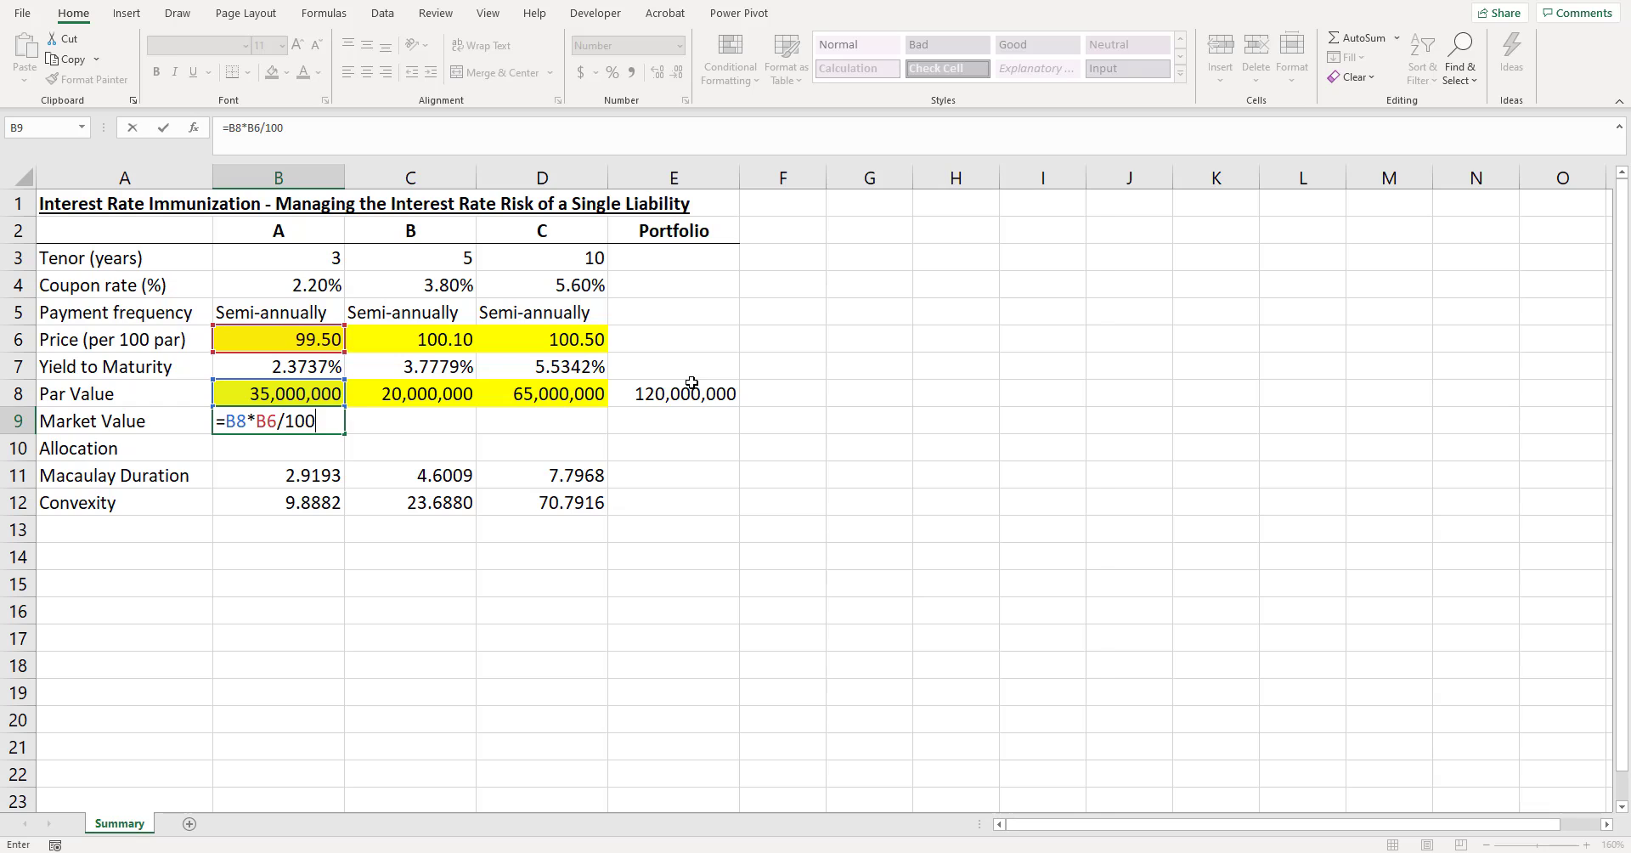
{"action": "key", "text": "Return"}
- Fill the market value formula in B9 across to D9 for bonds B and C
{"action": "key", "text": "Up"}
{"action": "key", "text": "shift+Right"}
{"action": "key", "text": "shift+Right"}
{"action": "key", "text": "ctrl+r"}
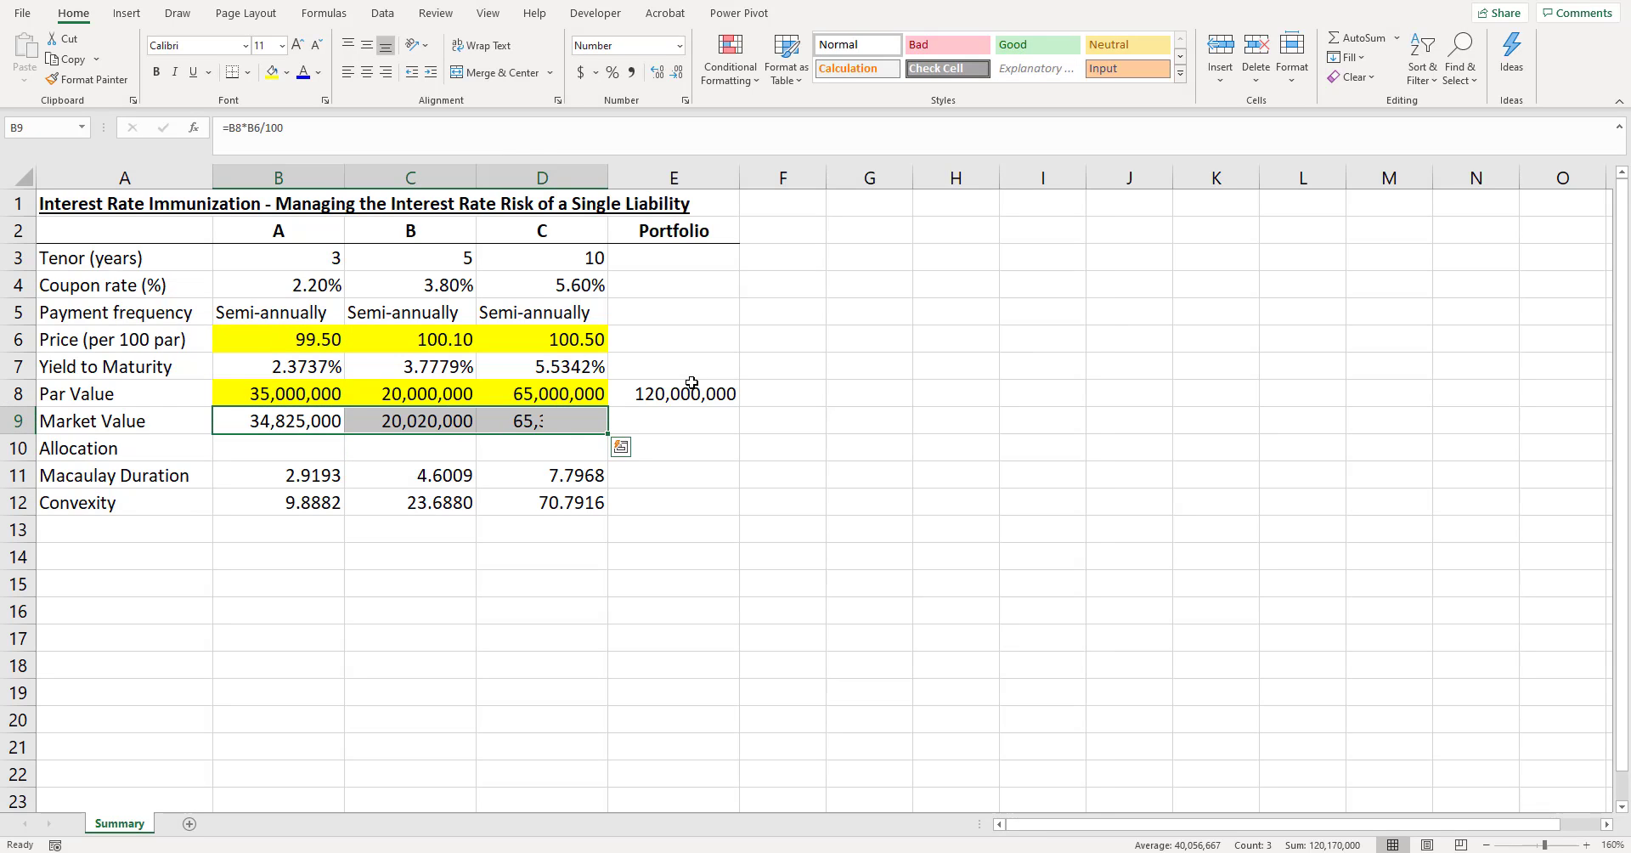
- Total the three bonds' market values for the portfolio in E9 with =SUM(B9:D9)
{"action": "key", "text": "Right"}
{"action": "key", "text": "Right"}
{"action": "key", "text": "Right"}
{"action": "key", "text": "alt+equal"}
{"action": "key", "text": "Return"}
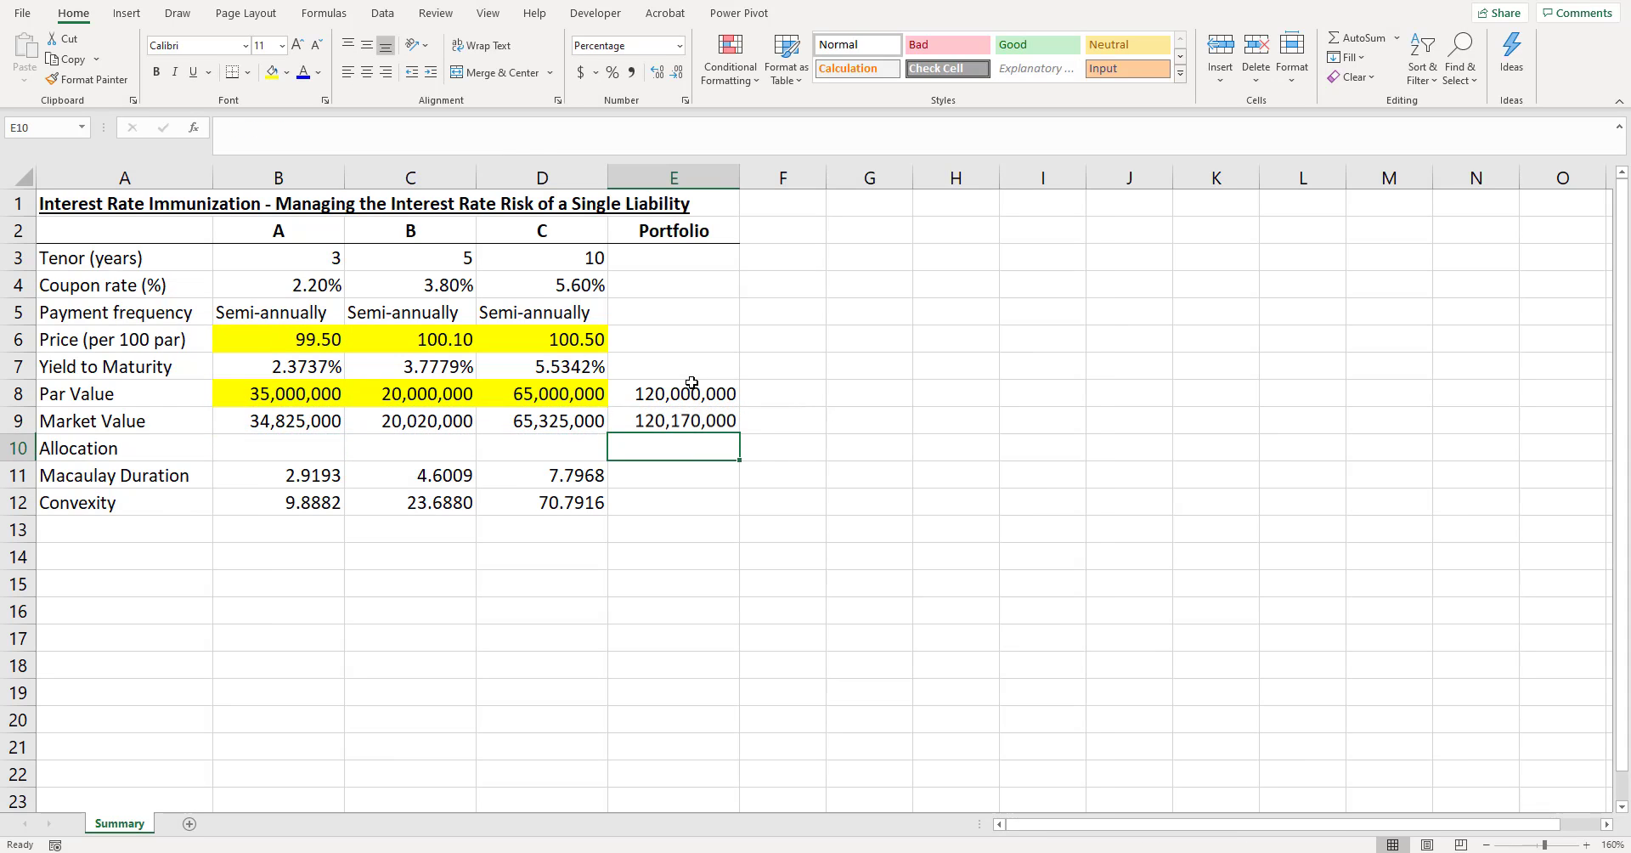
{"action": "key", "text": "Up"}
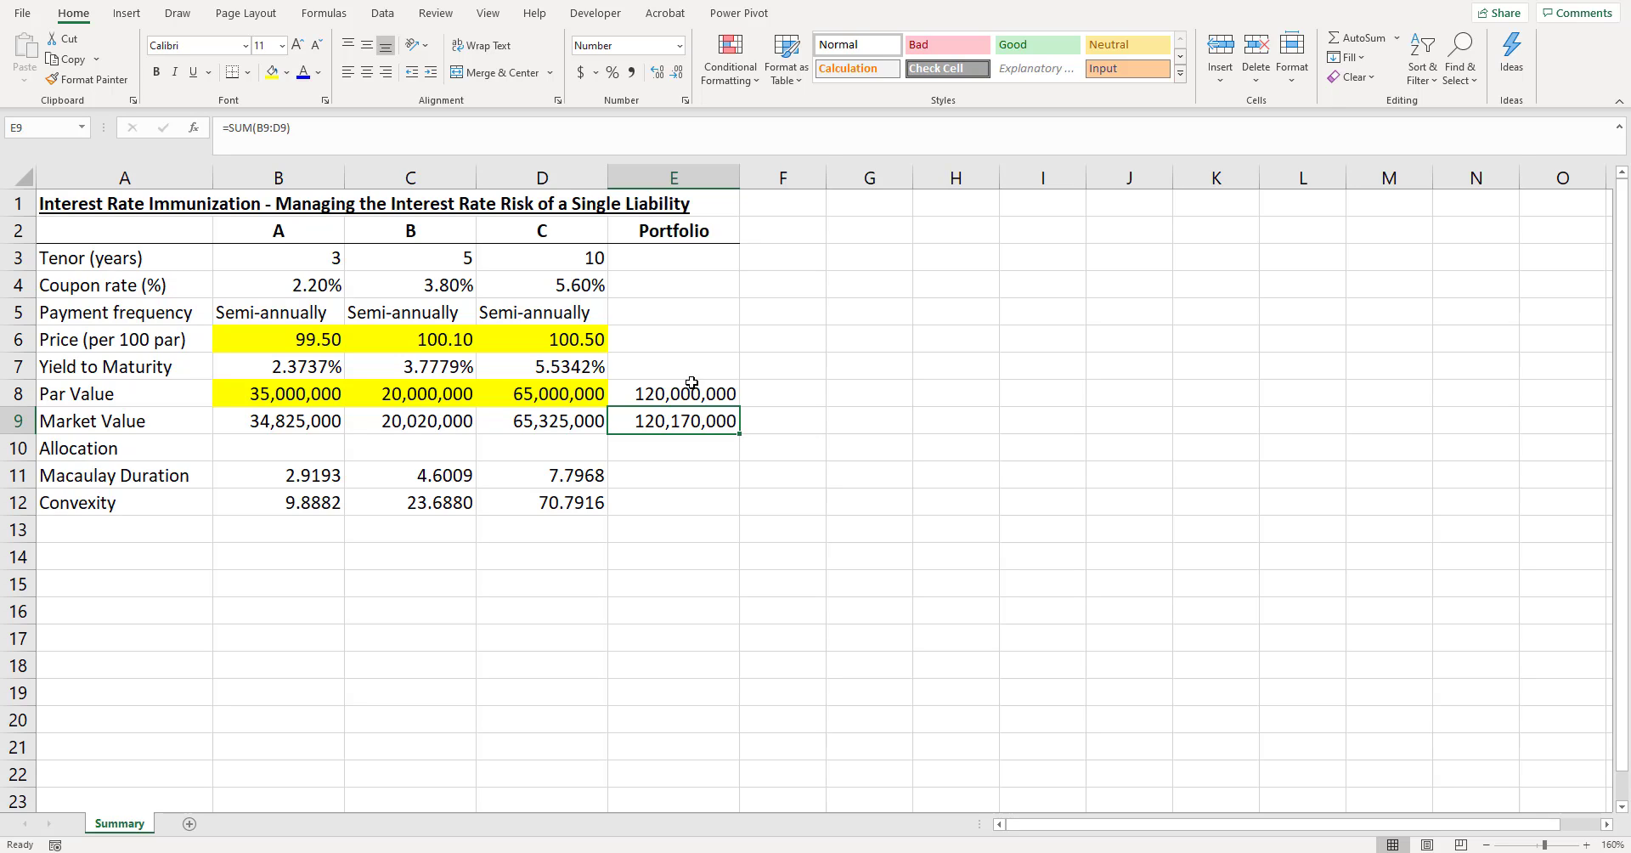
- Compute bond A's allocation in B10 as its share of the portfolio market value with =B9/$E$9
{"action": "key", "text": "Down"}
{"action": "key", "text": "Left"}
{"action": "key", "text": "Left"}
{"action": "key", "text": "Left"}
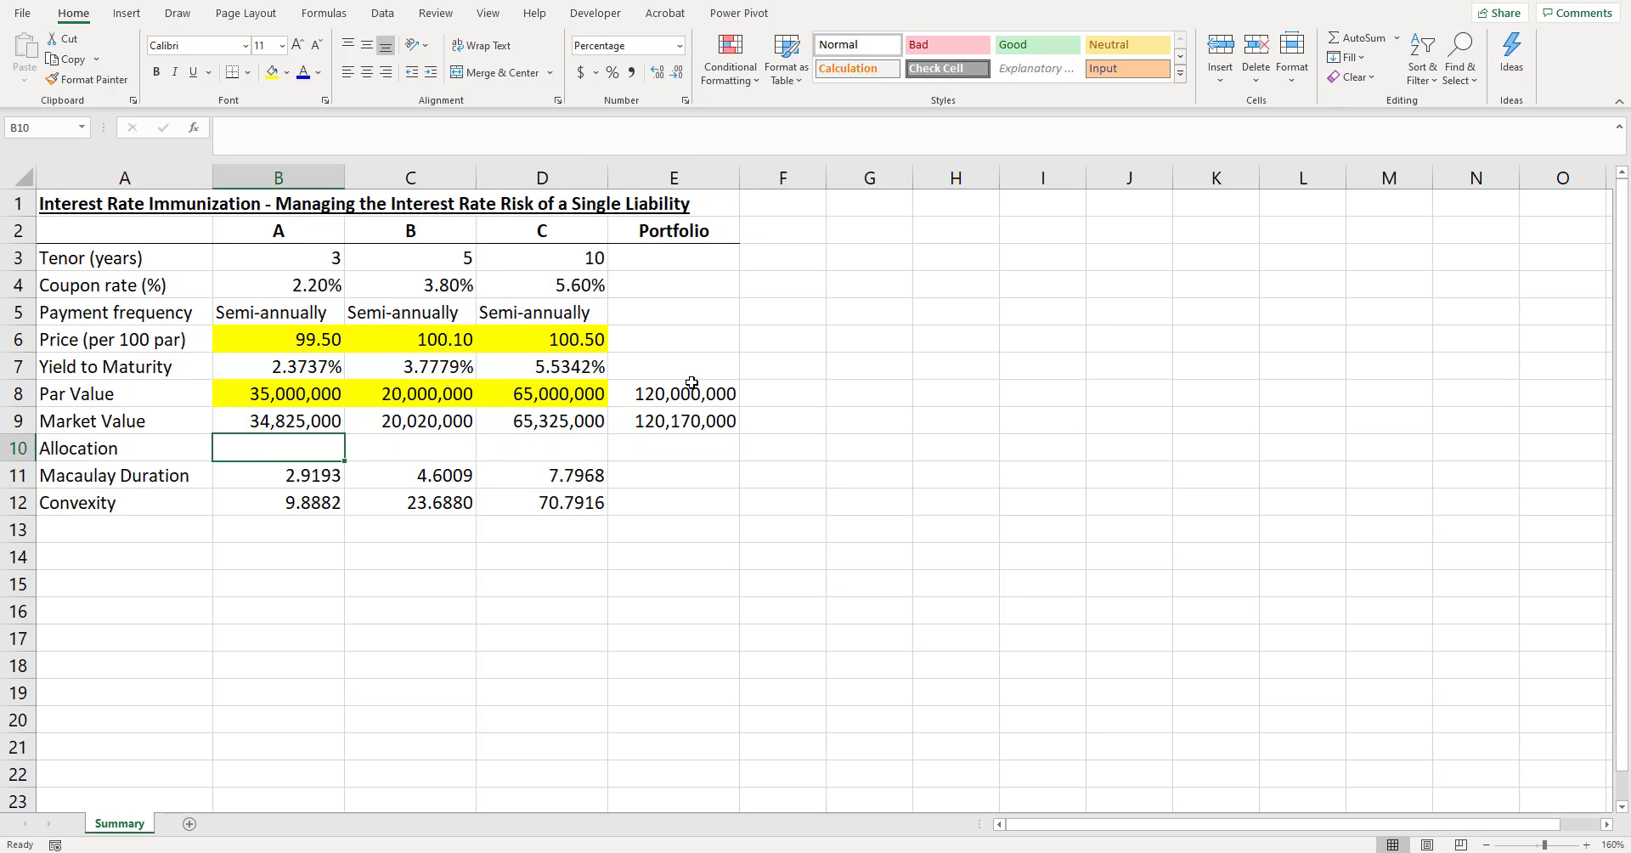
{"action": "type", "text": "="}
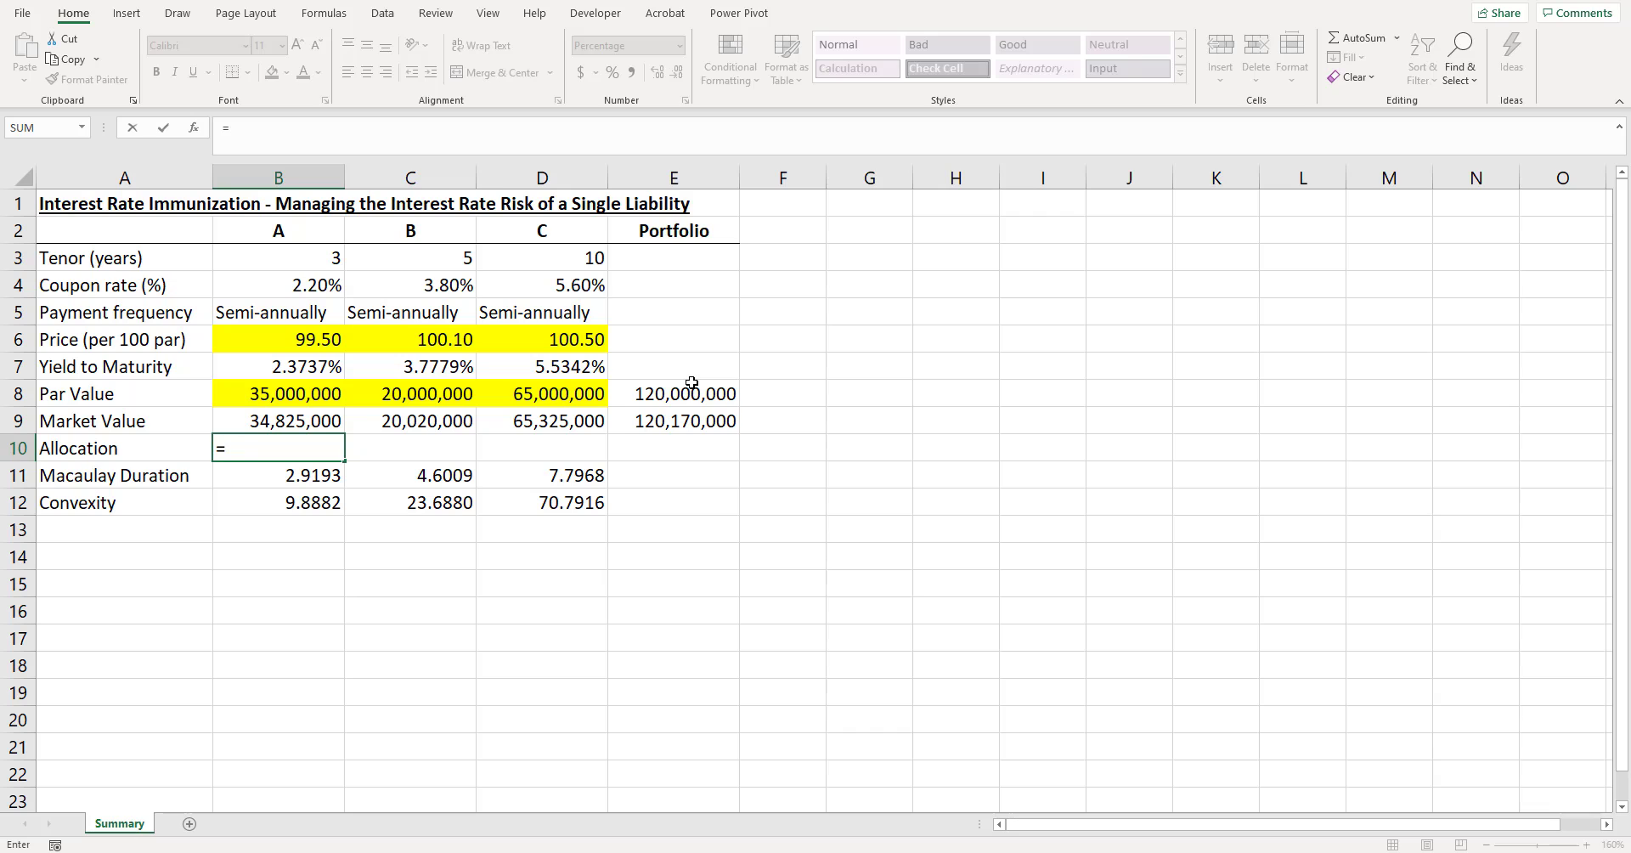
{"action": "key", "text": "Up"}
{"action": "type", "text": "/"}
{"action": "key", "text": "Up"}
{"action": "key", "text": "Right"}
{"action": "key", "text": "Right"}
{"action": "key", "text": "Right"}
{"action": "key", "text": "F4"}
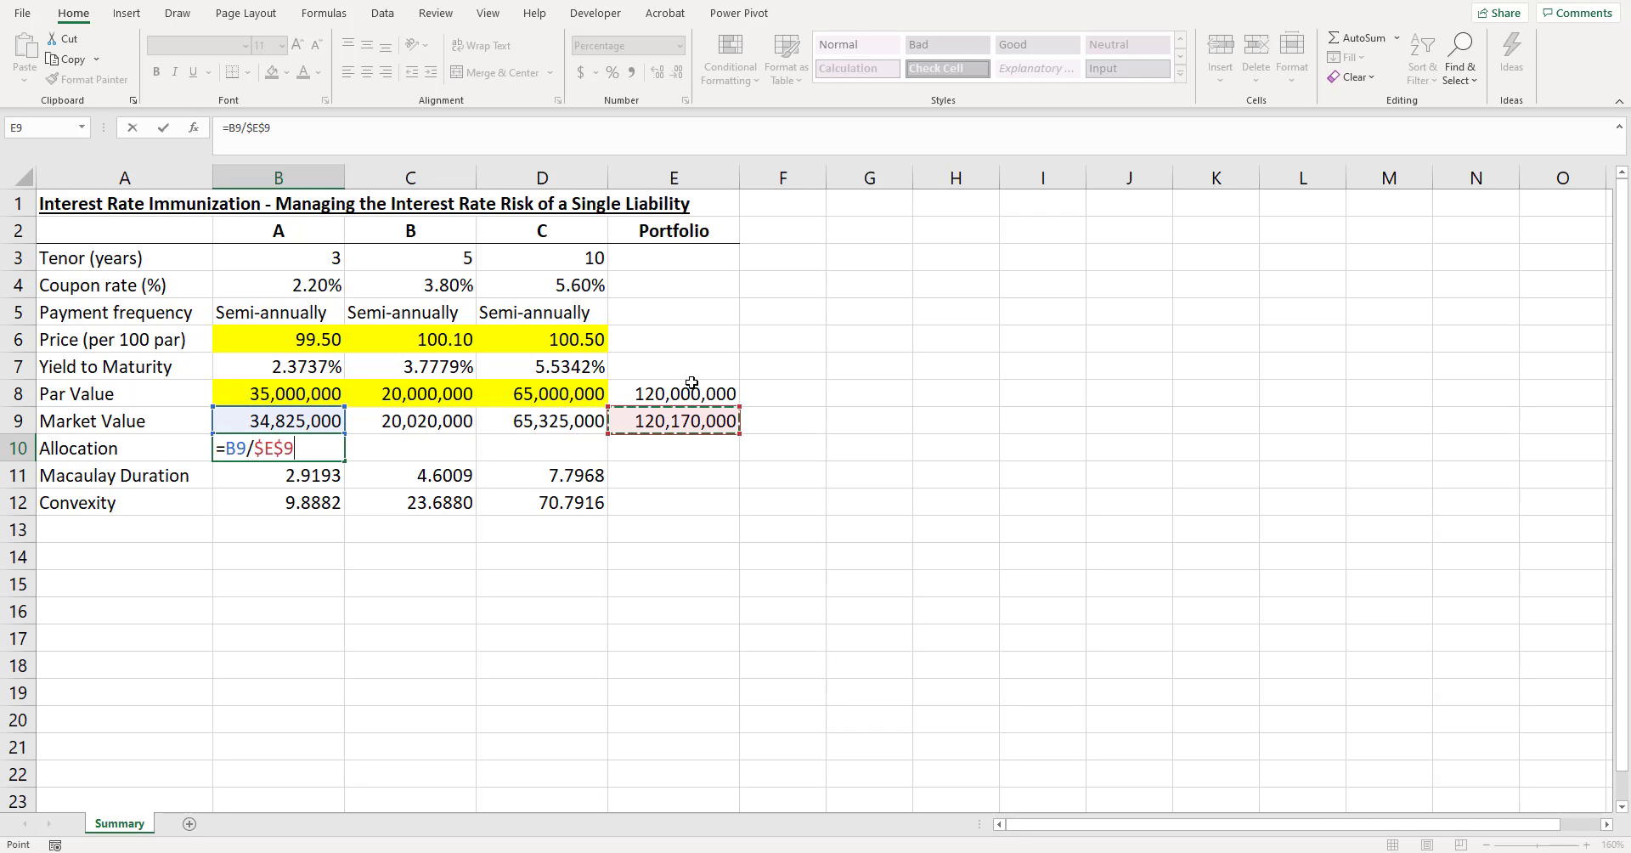
{"action": "key", "text": "ctrl+Return"}
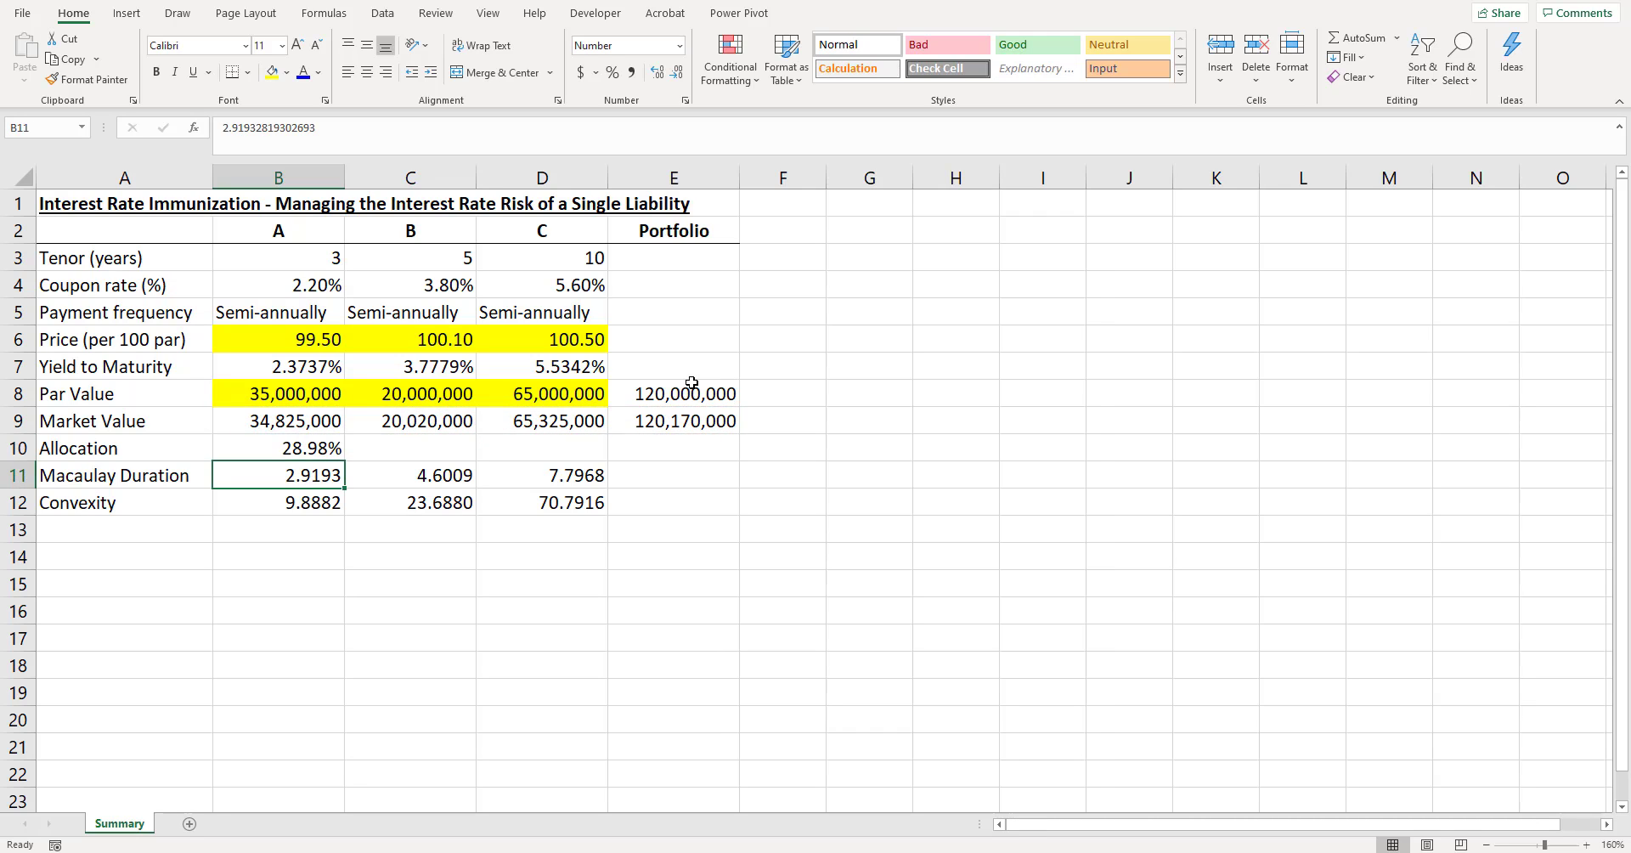
- Fill the allocation formula in B10 across to D10 for bonds B and C
{"action": "key", "text": "shift+Right"}
{"action": "key", "text": "shift+Right"}
{"action": "key", "text": "ctrl+r"}
{"action": "key", "text": "Right"}
{"action": "key", "text": "Right"}
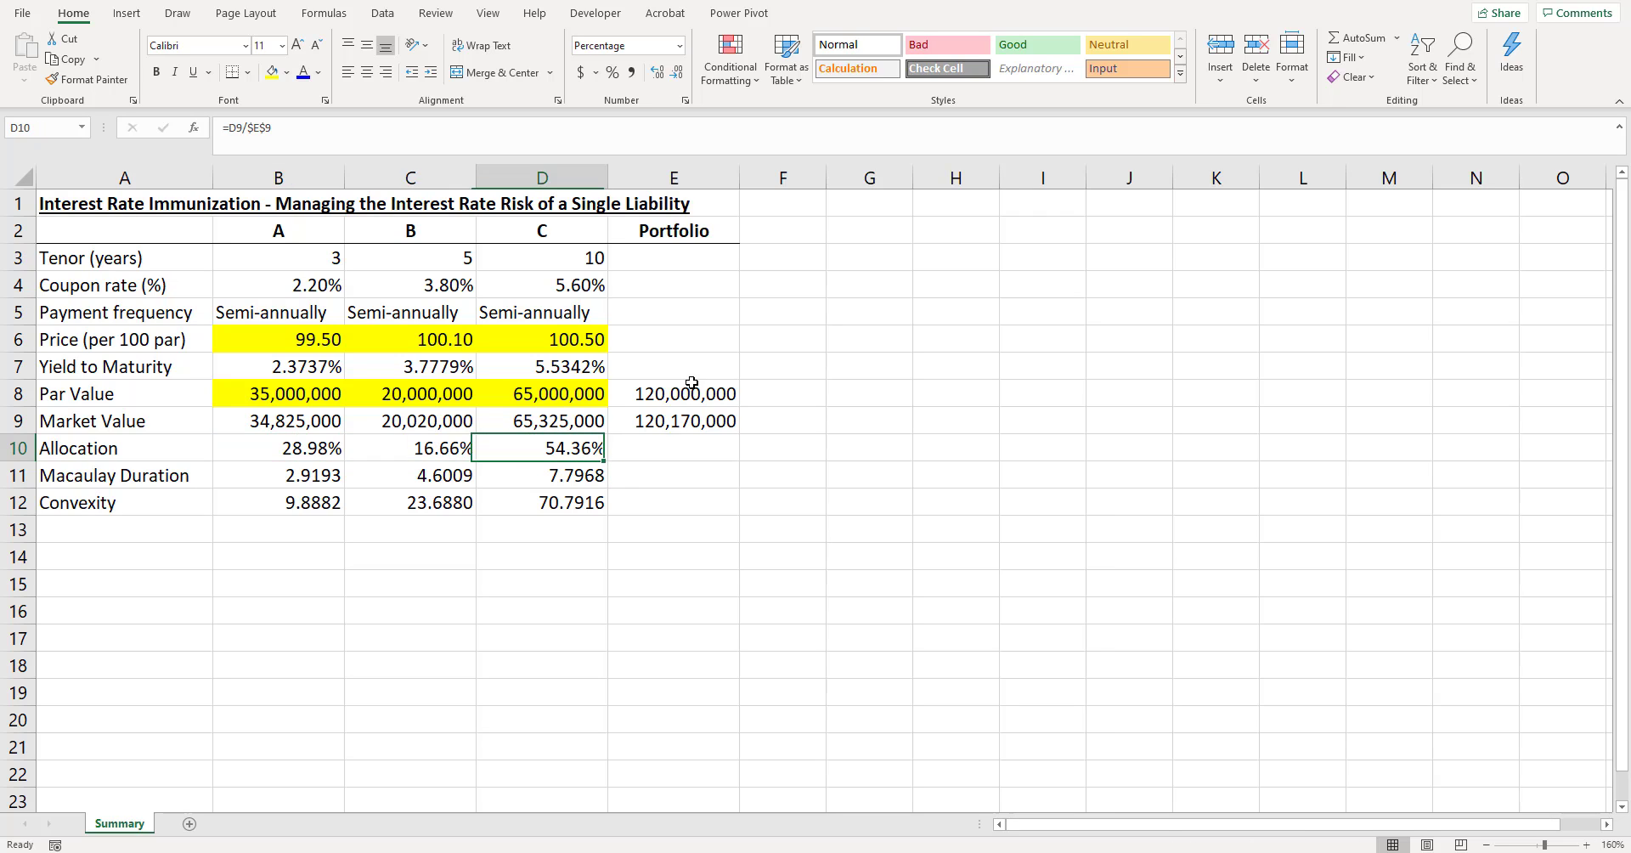
- Review the Macaulay duration and convexity values of the three bonds in B11:D12
{"action": "key", "text": "Down"}
{"action": "key", "text": "Left"}
{"action": "key", "text": "Left"}
{"action": "key", "text": "Left"}
{"action": "key", "text": "Right"}
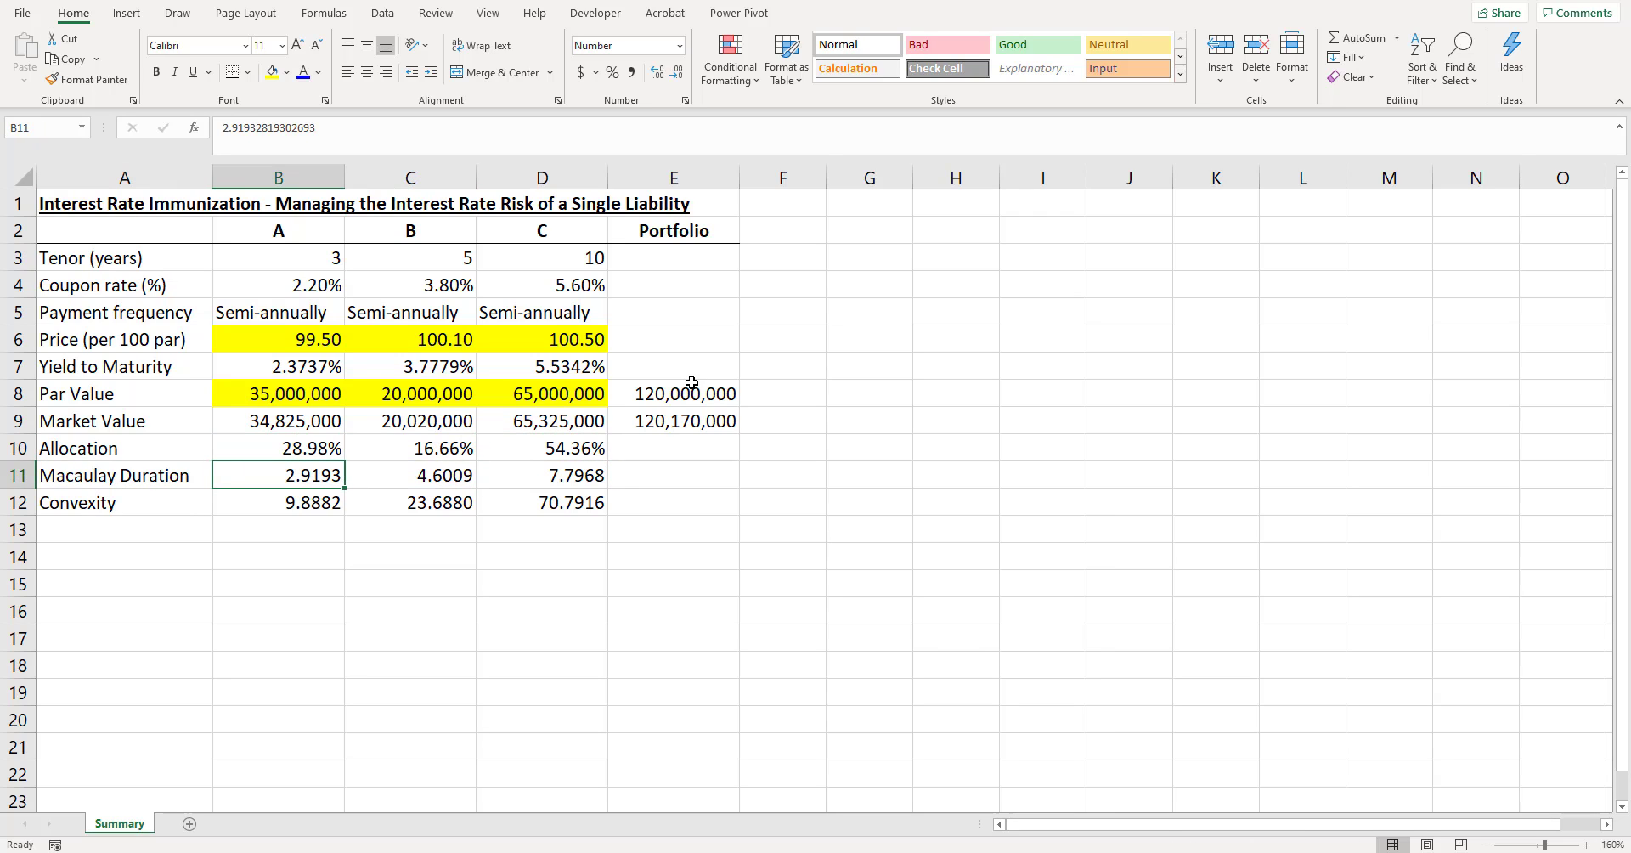
{"action": "key", "text": "Right"}
{"action": "key", "text": "Right"}
{"action": "key", "text": "Down"}
{"action": "key", "text": "Left"}
{"action": "key", "text": "Left"}
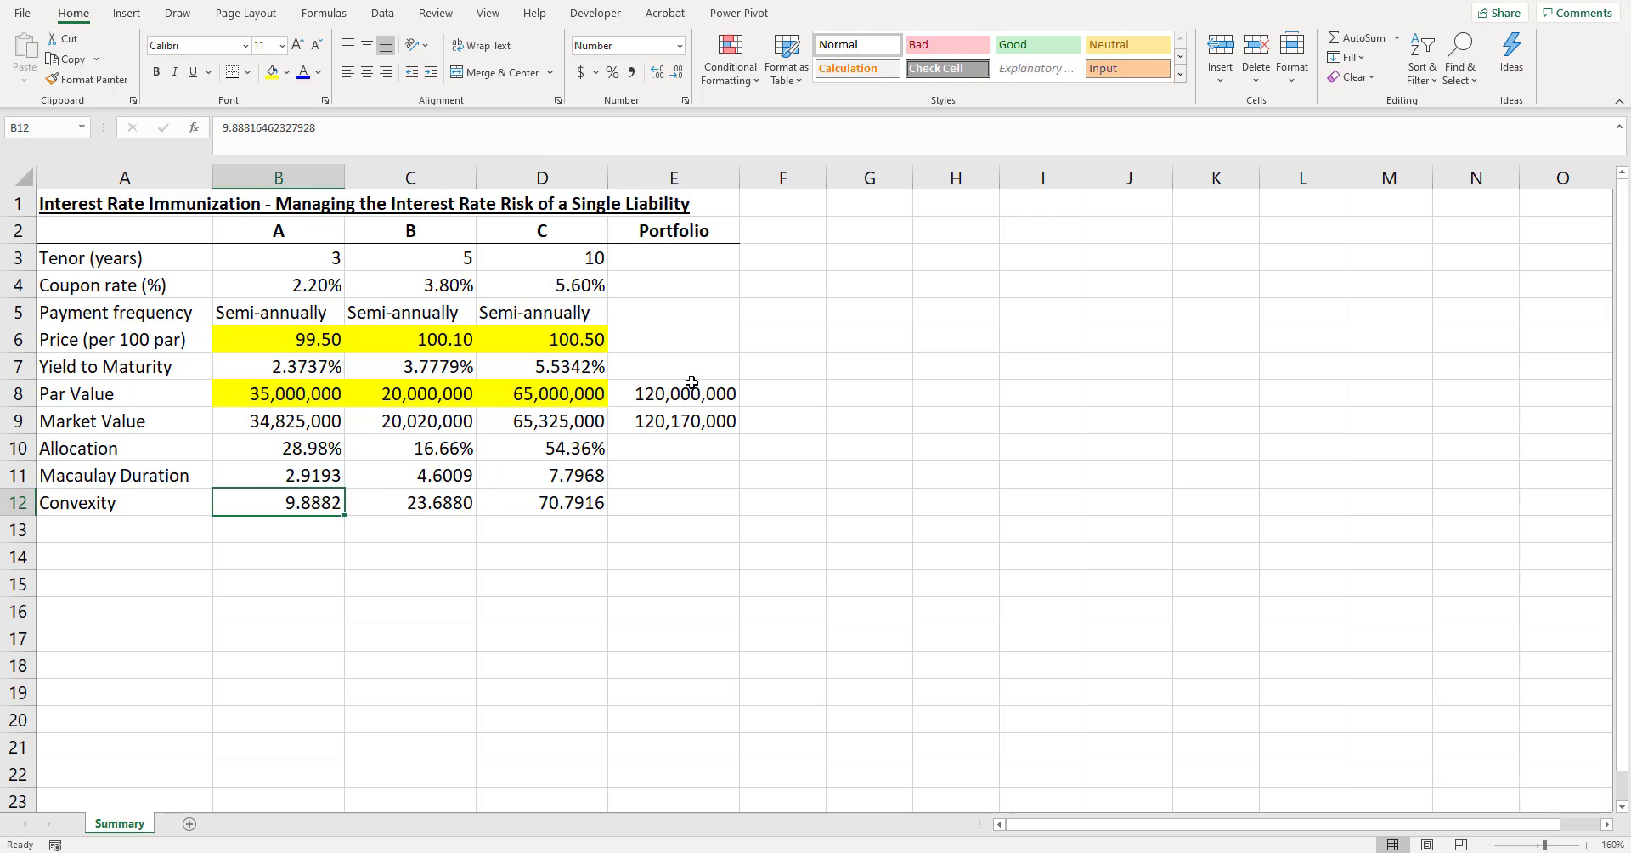
{"action": "key", "text": "Right"}
{"action": "key", "text": "Right"}
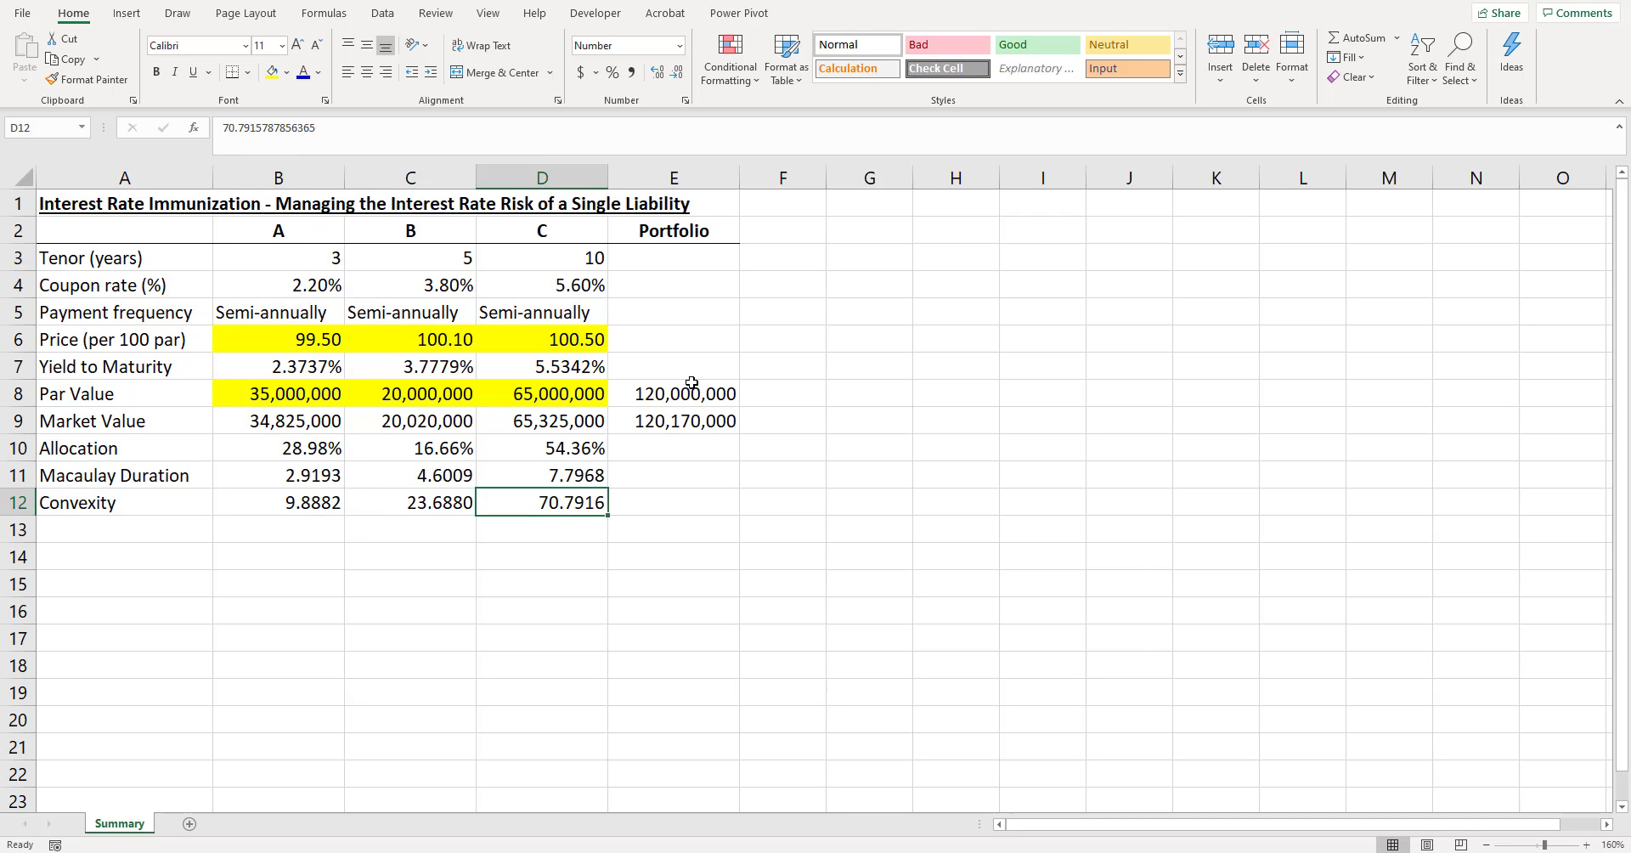
- Start a time column in column G with the heading T and the periods 0 and 1 below it
{"action": "left_click", "coordinate": [901, 177]}
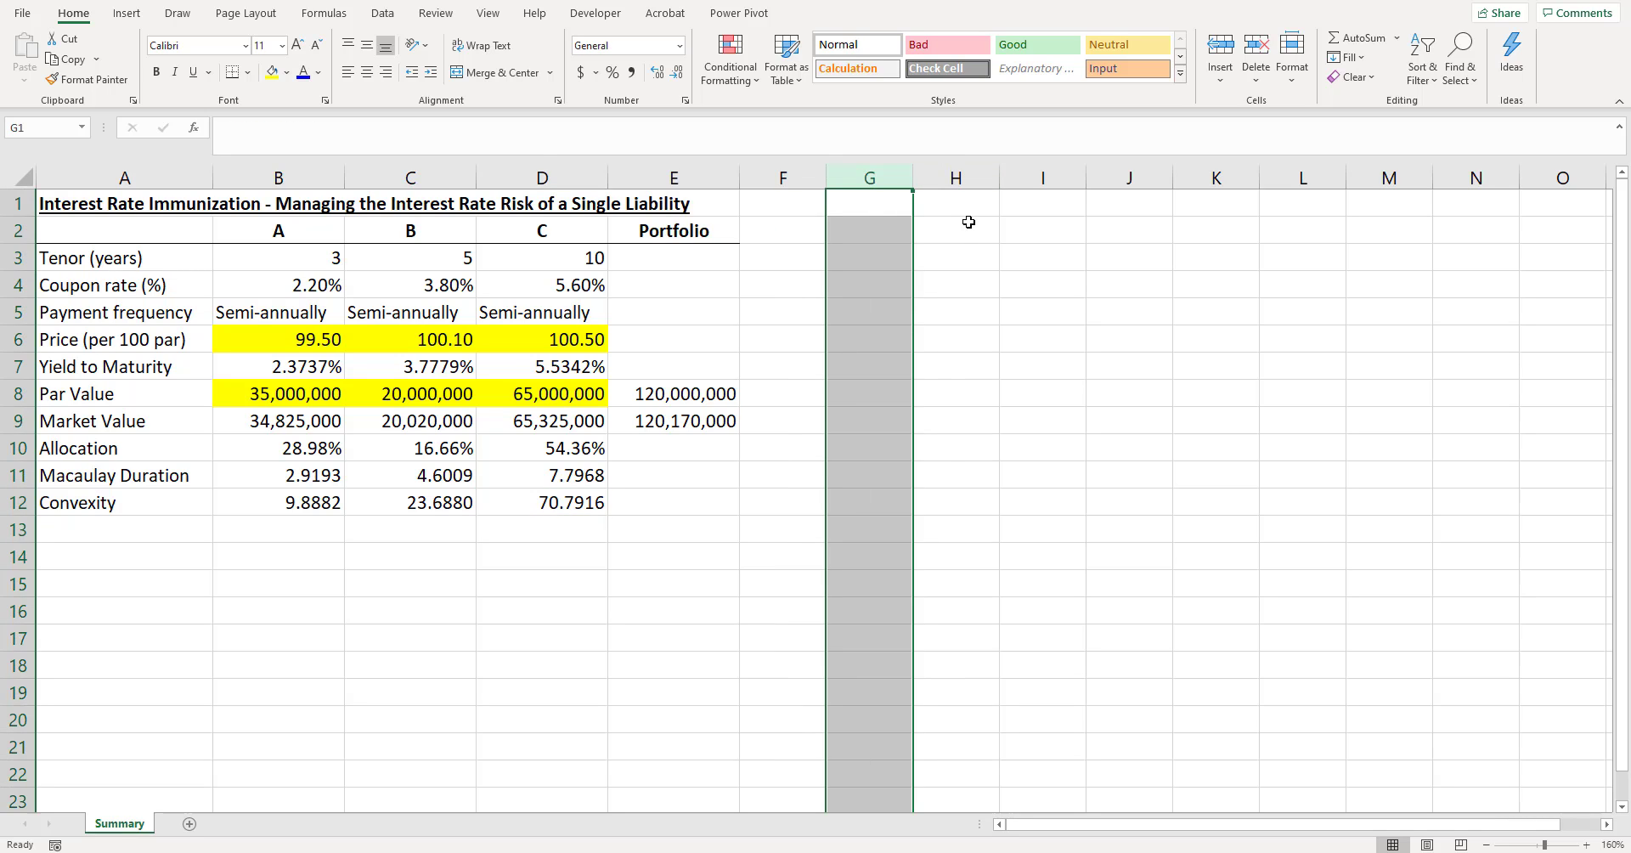
{"action": "type", "text": "T"}
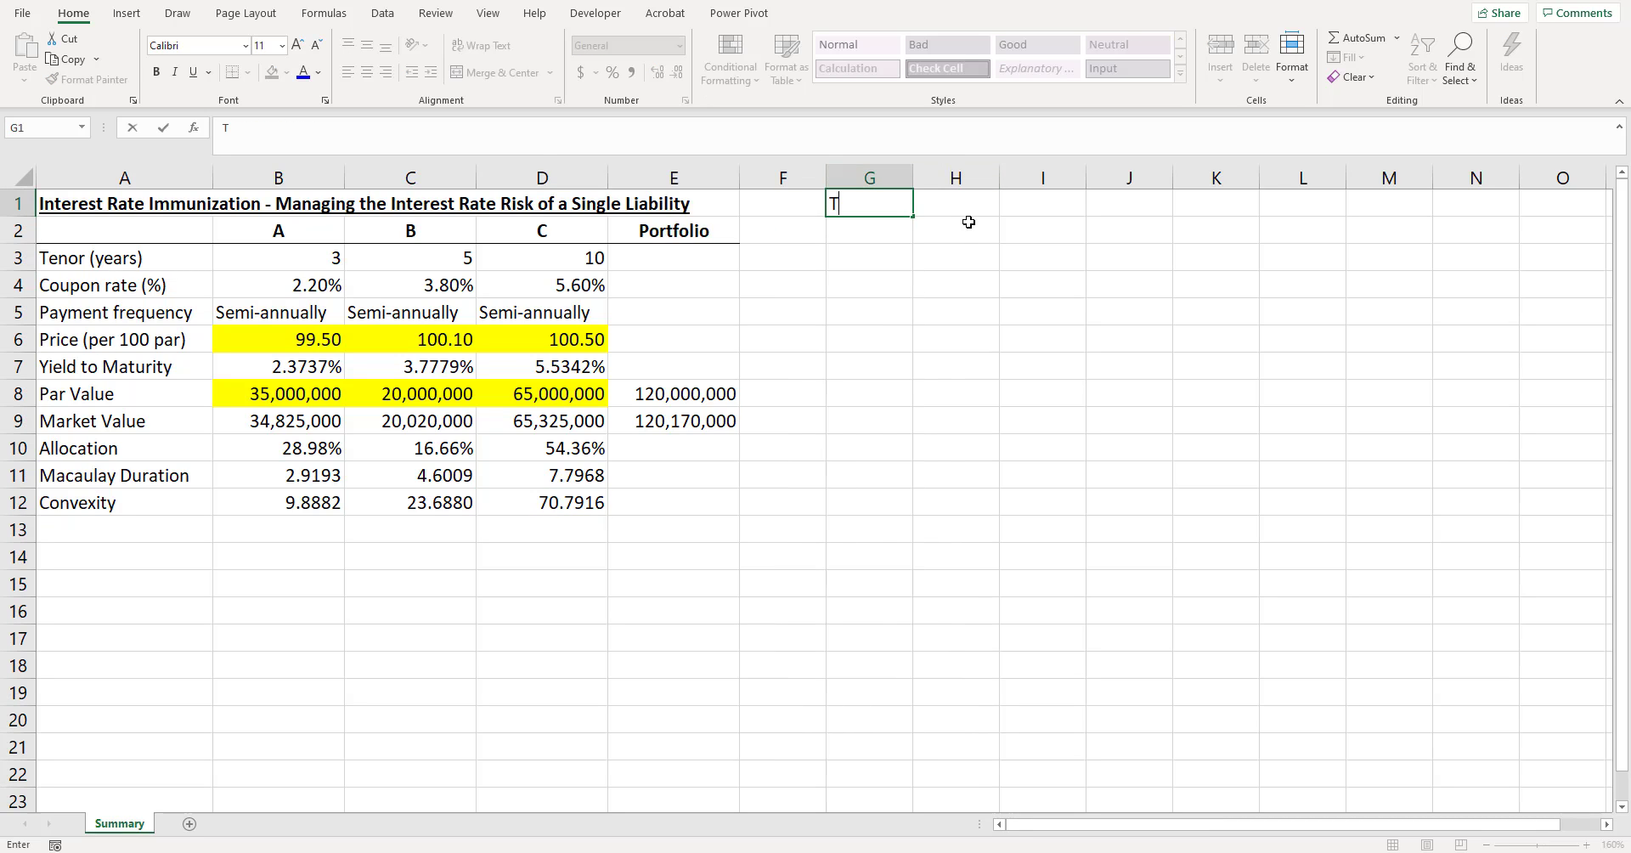
{"action": "key", "text": "Return"}
{"action": "type", "text": "0"}
{"action": "key", "text": "Return"}
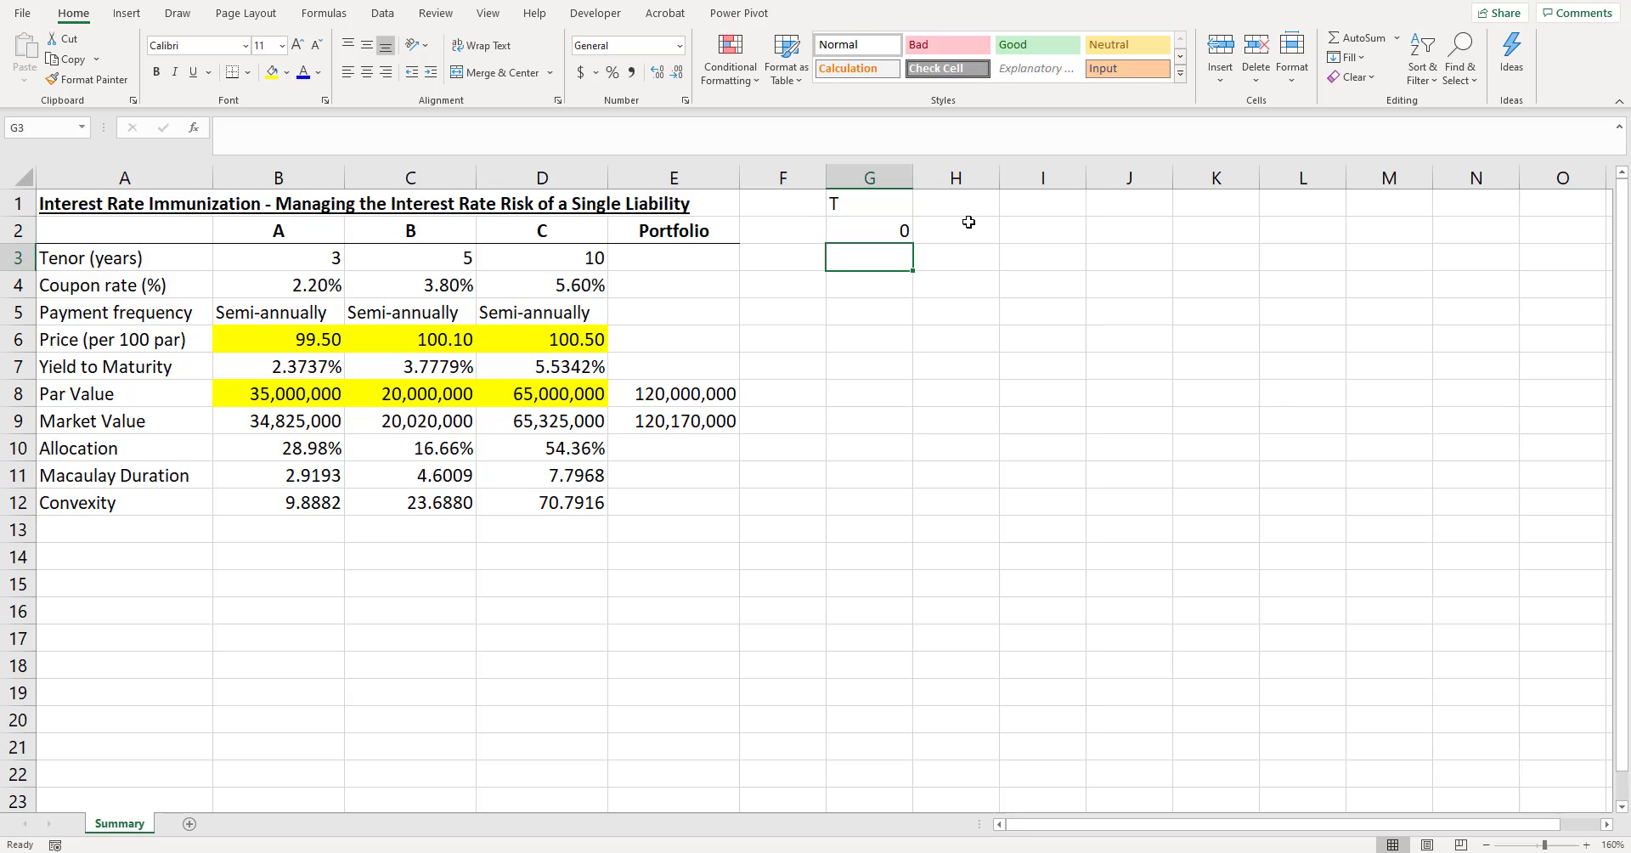
{"action": "key", "text": "Up"}
{"action": "key", "text": "Down"}
{"action": "type", "text": "1"}
{"action": "key", "text": "Return"}
- Enter period 2 in G4, formatted as a plain number without decimals
{"action": "type", "text": "2%"}
{"action": "key", "text": "Return"}
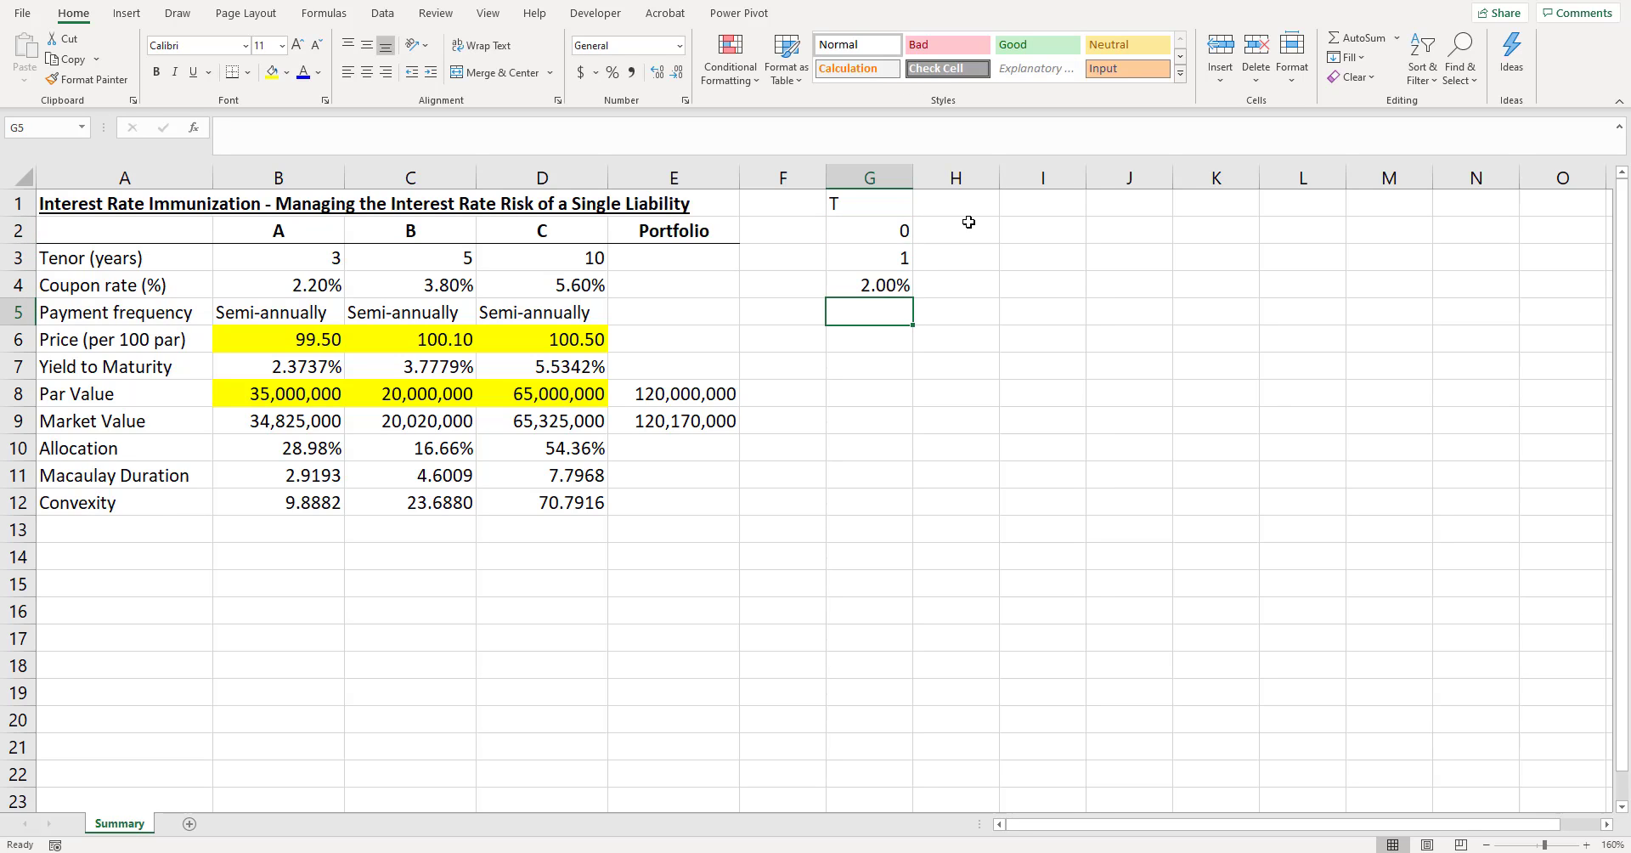
{"action": "left_click", "coordinate": [892, 274]}
{"action": "key", "text": "ctrl+shift+1"}
{"action": "type", "text": "2"}
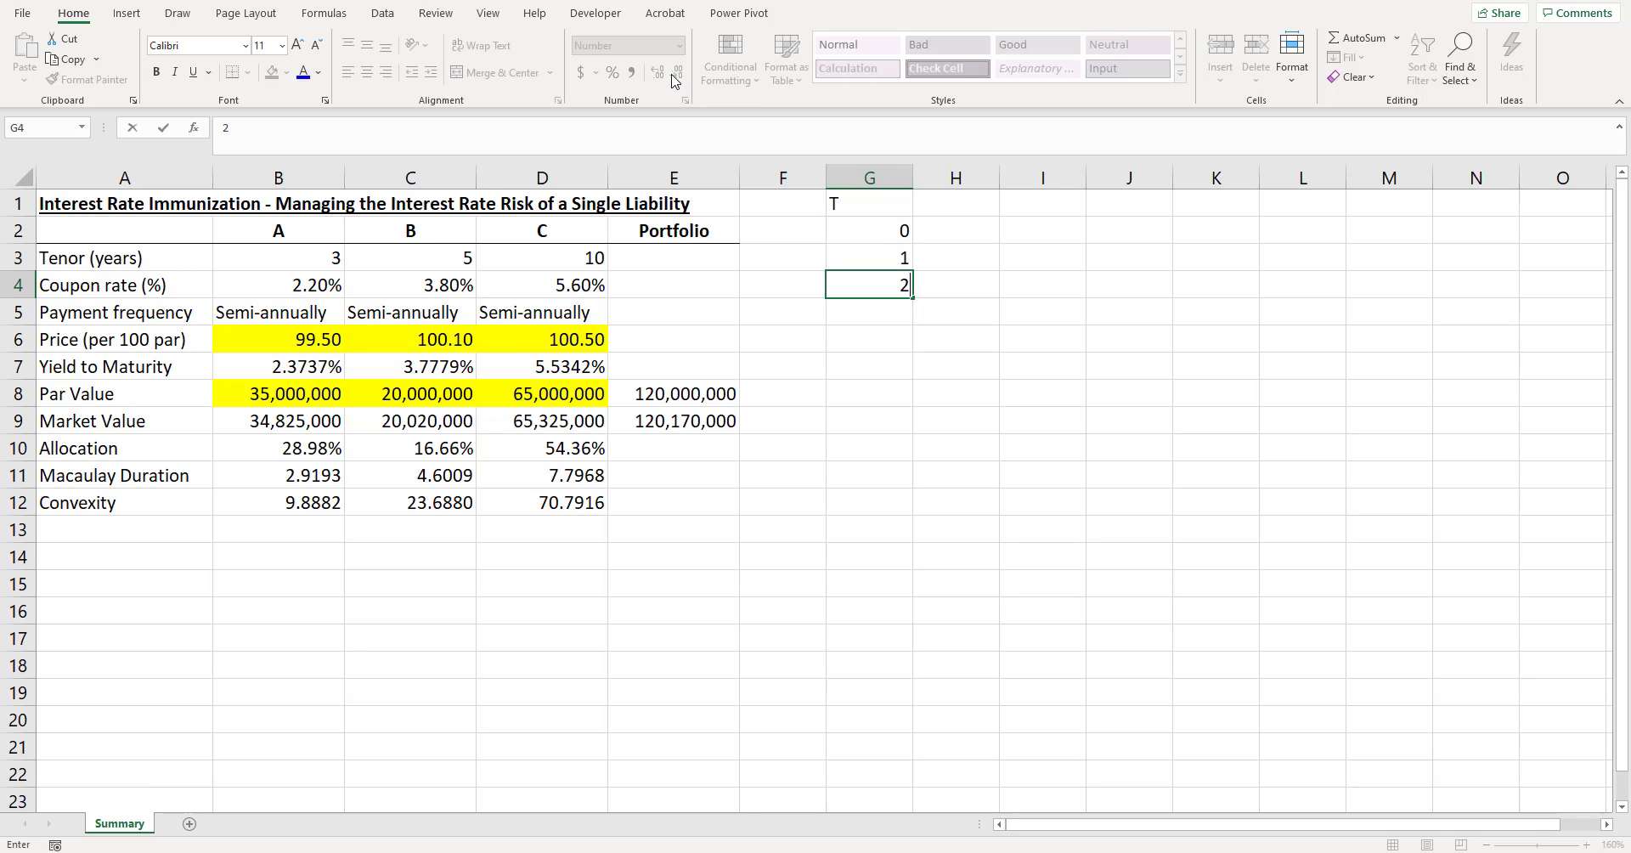
{"action": "left_click", "coordinate": [1003, 278]}
{"action": "left_click", "coordinate": [892, 285]}
{"action": "left_click", "coordinate": [677, 72]}
{"action": "left_click", "coordinate": [677, 73]}
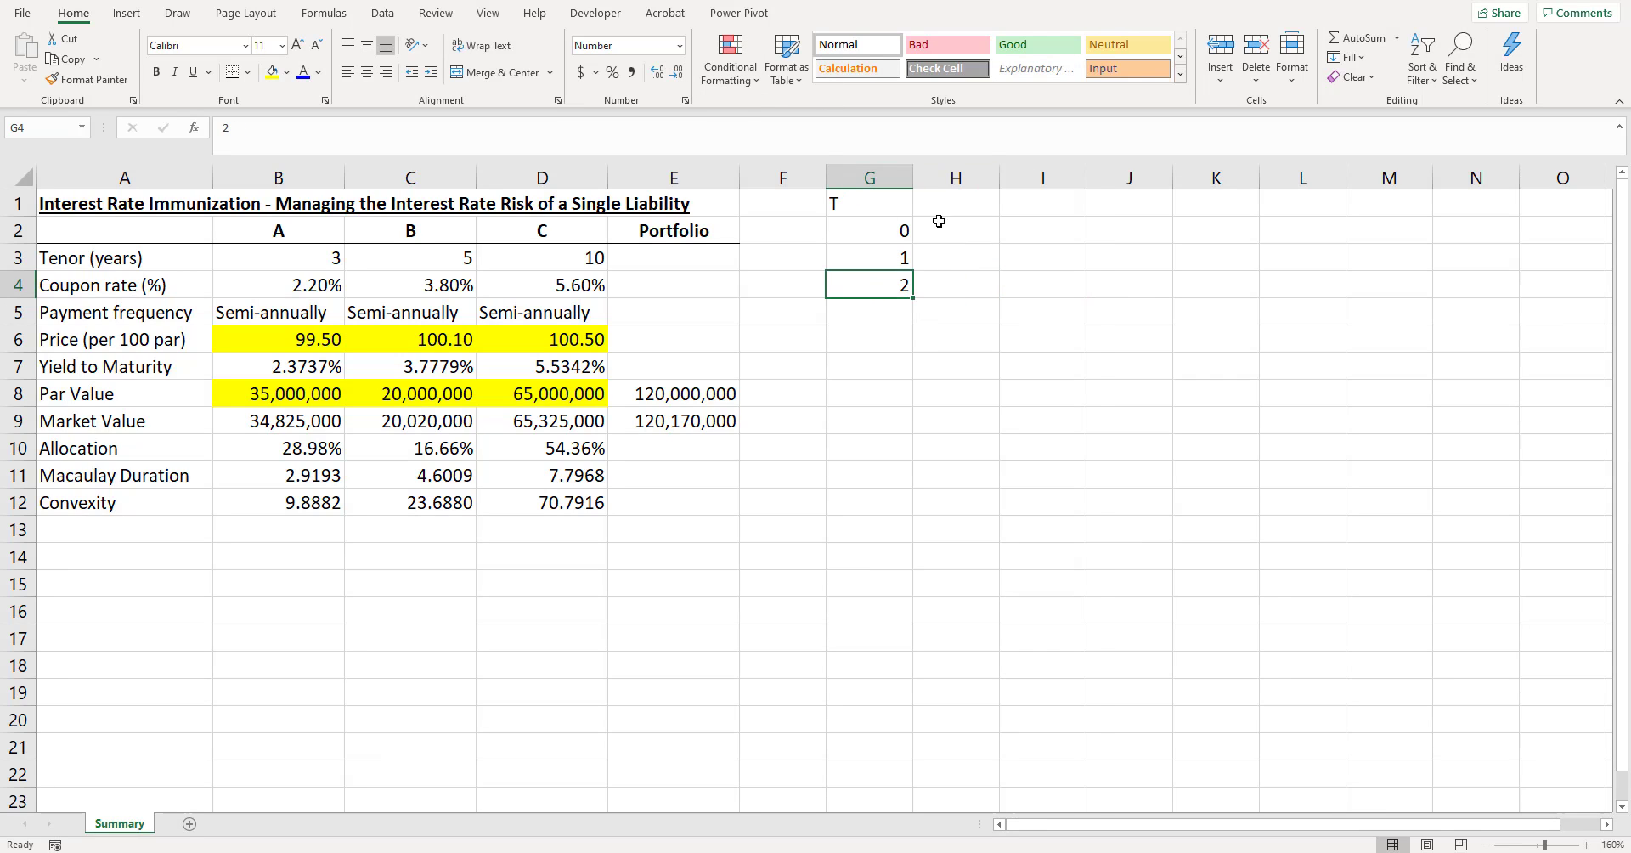
- Extend the period series from G3:G4 down to 20 in G22
{"action": "left_click", "coordinate": [900, 257]}
{"action": "left_click_drag", "start_coordinate": [899, 256], "coordinate": [904, 775]}
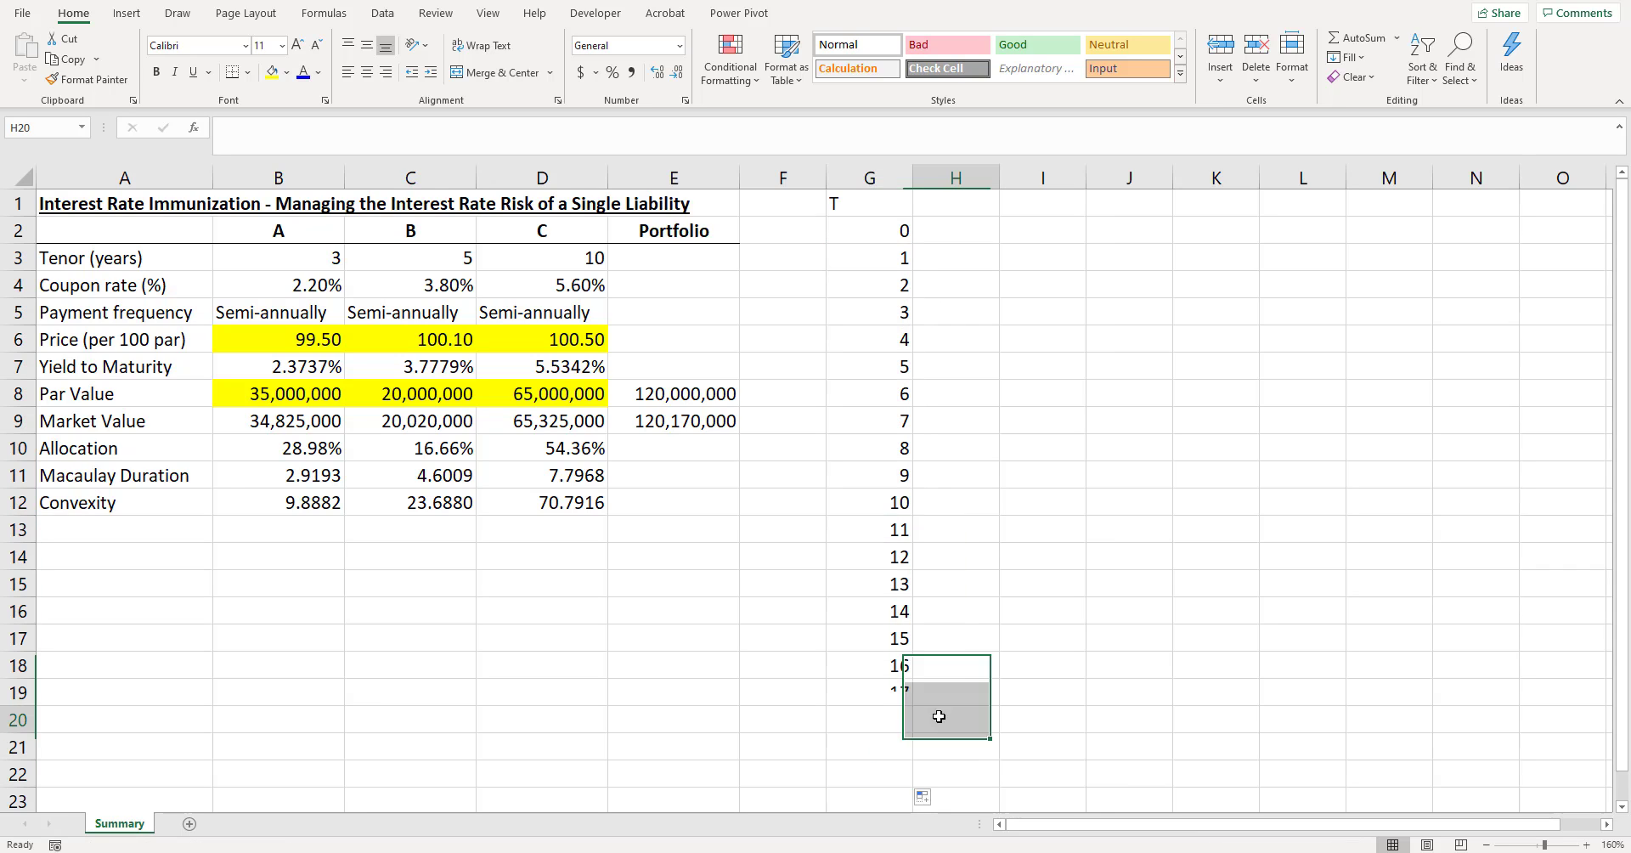
{"action": "left_click", "coordinate": [889, 776]}
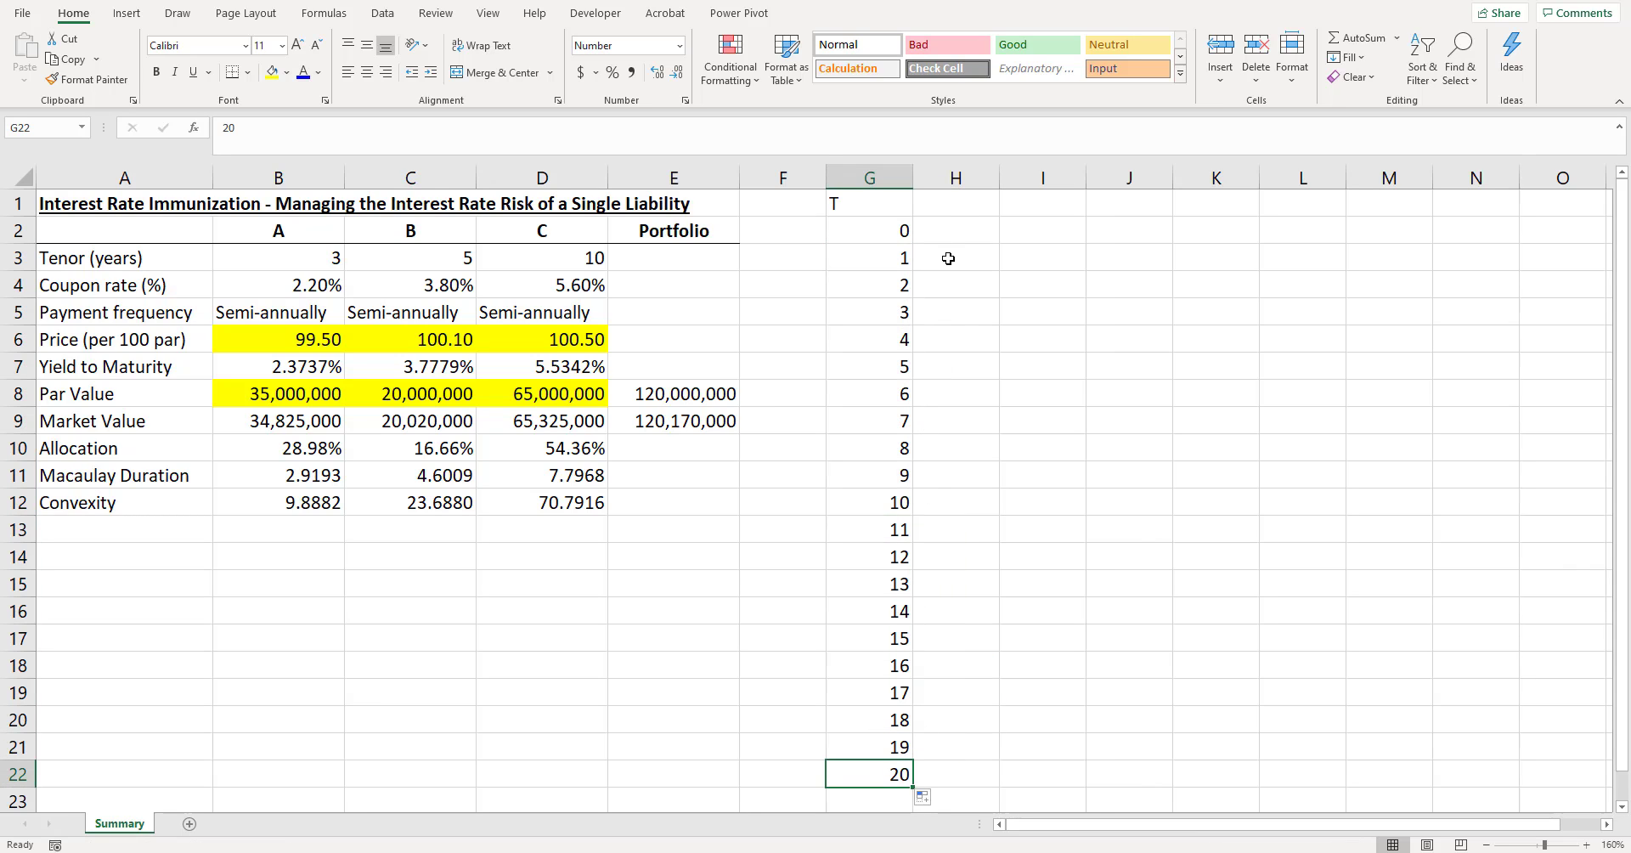
- Enter the cash flow headings CF_A, CF_B, CF_C and CF in H1:K1
{"action": "left_click", "coordinate": [954, 206]}
{"action": "type", "text": "CF_"}
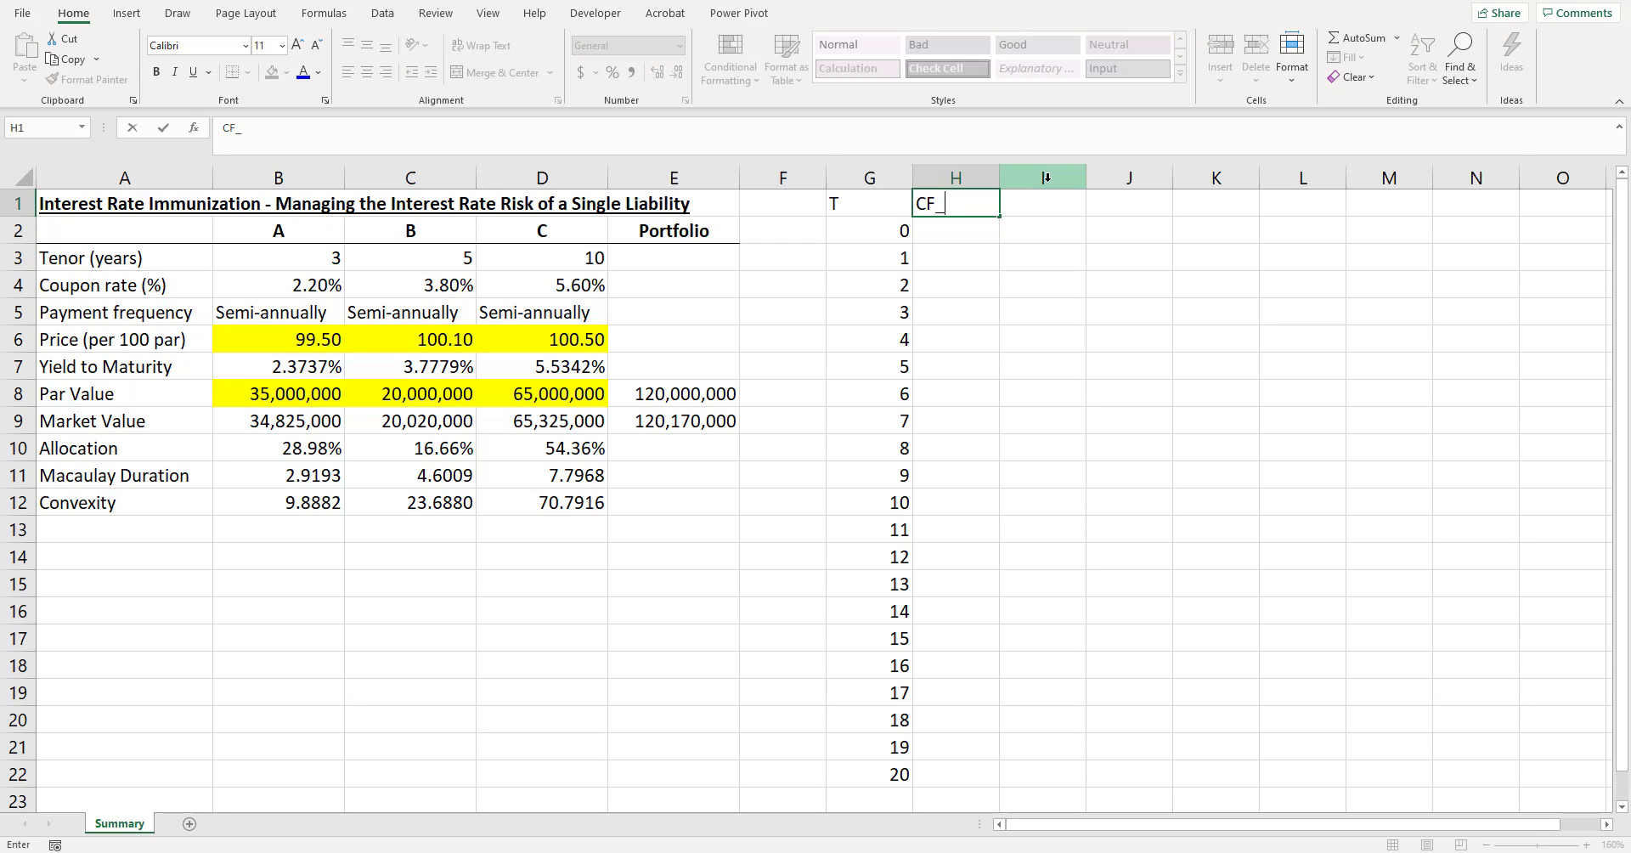
{"action": "type", "text": "A"}
{"action": "key", "text": "Tab"}
{"action": "type", "text": "CF_B"}
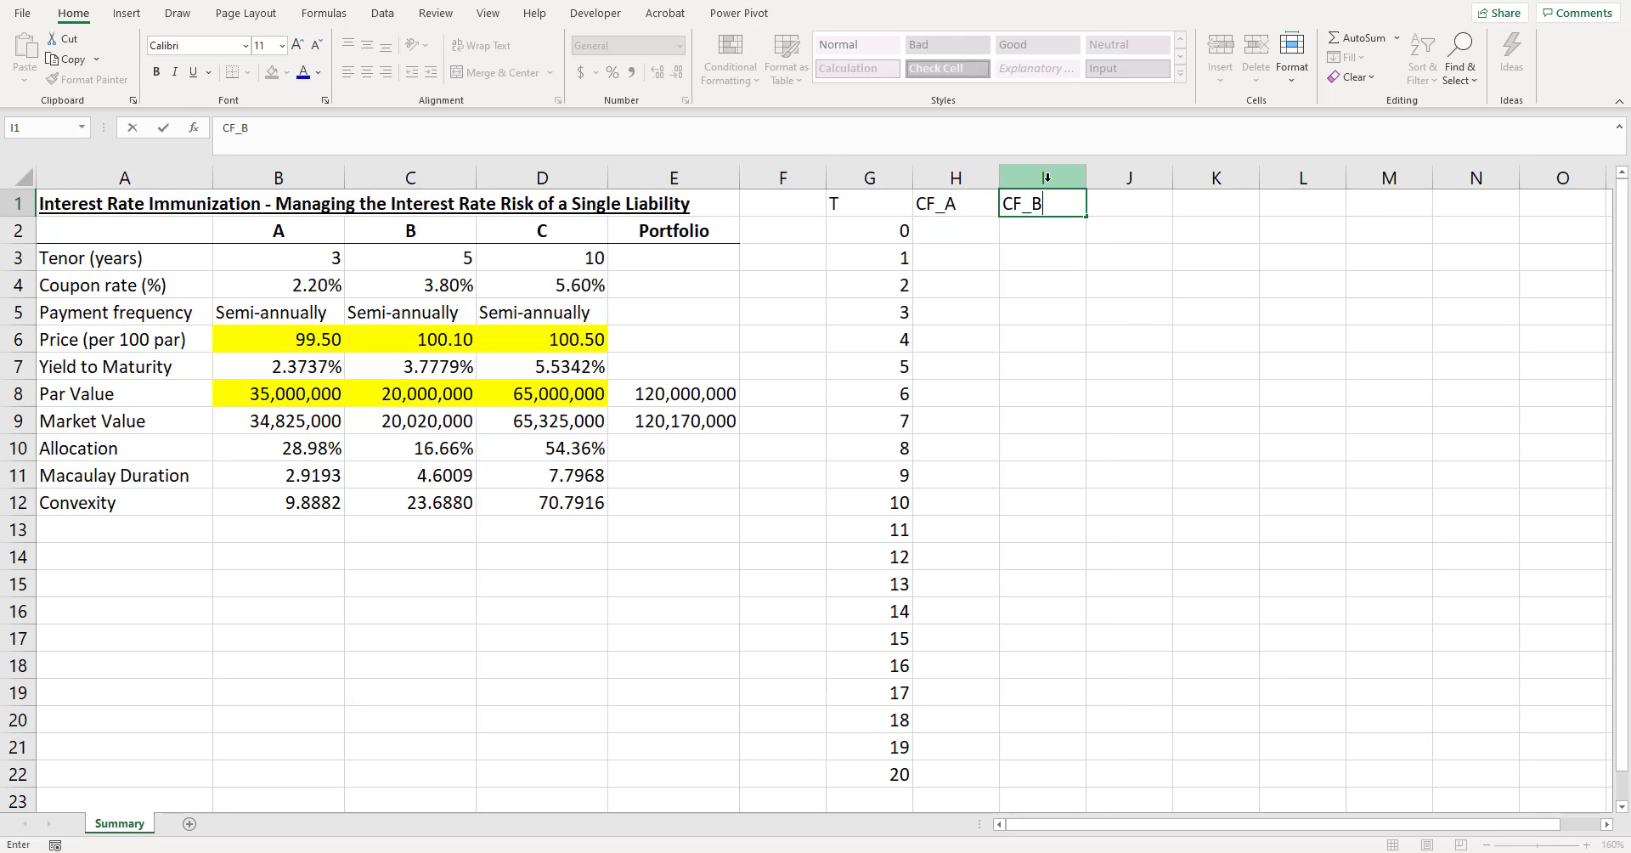
{"action": "key", "text": "Tab"}
{"action": "type", "text": "CF_C"}
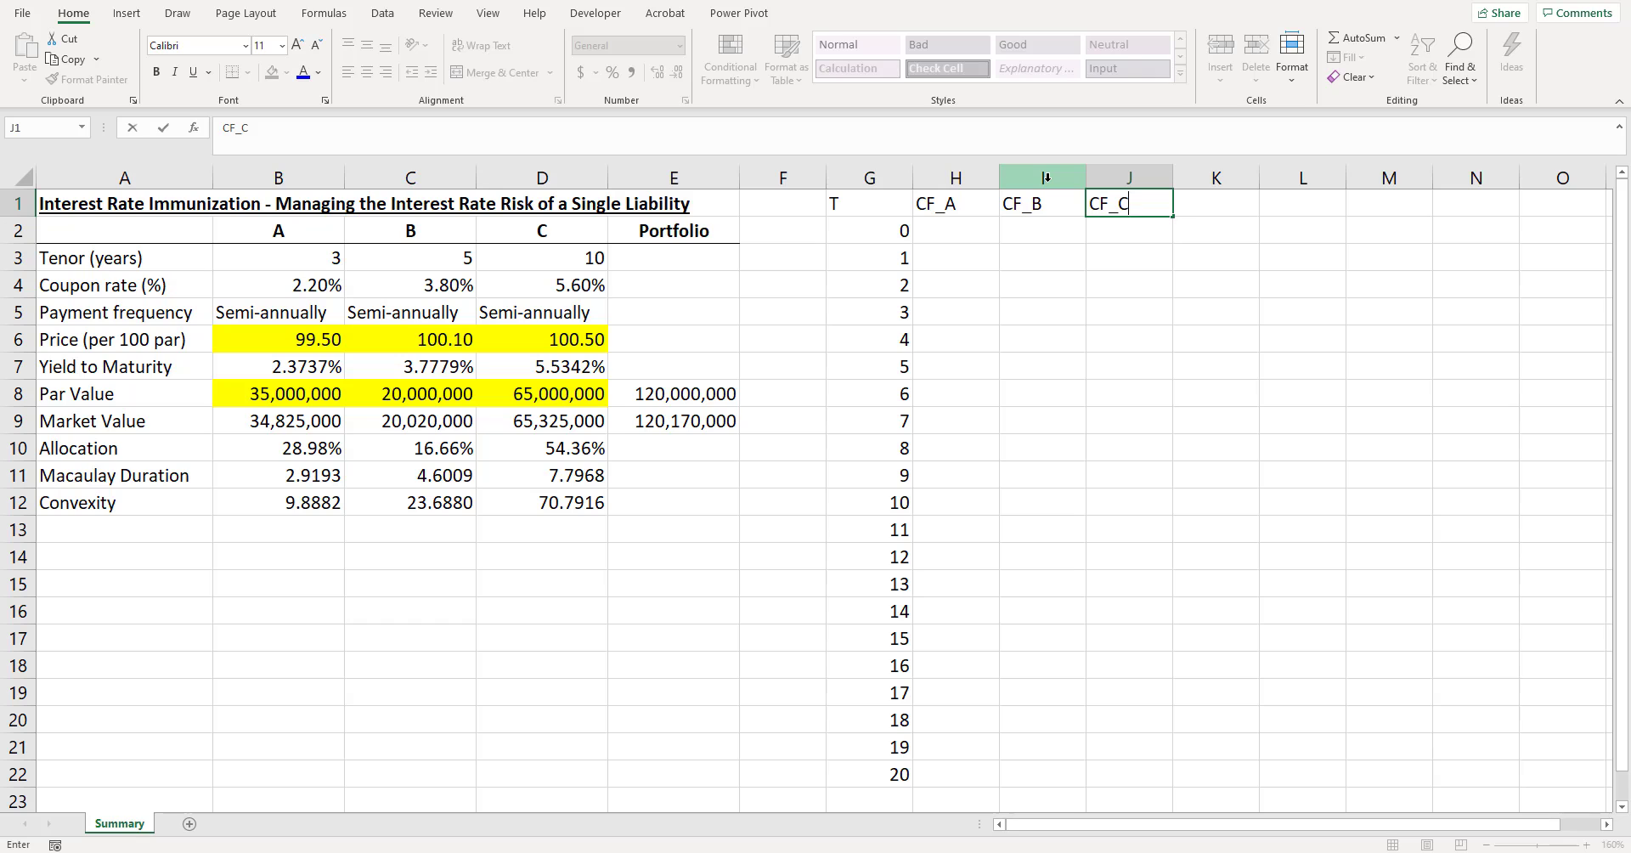
{"action": "key", "text": "Tab"}
{"action": "type", "text": "CF"}
{"action": "key", "text": "Return"}
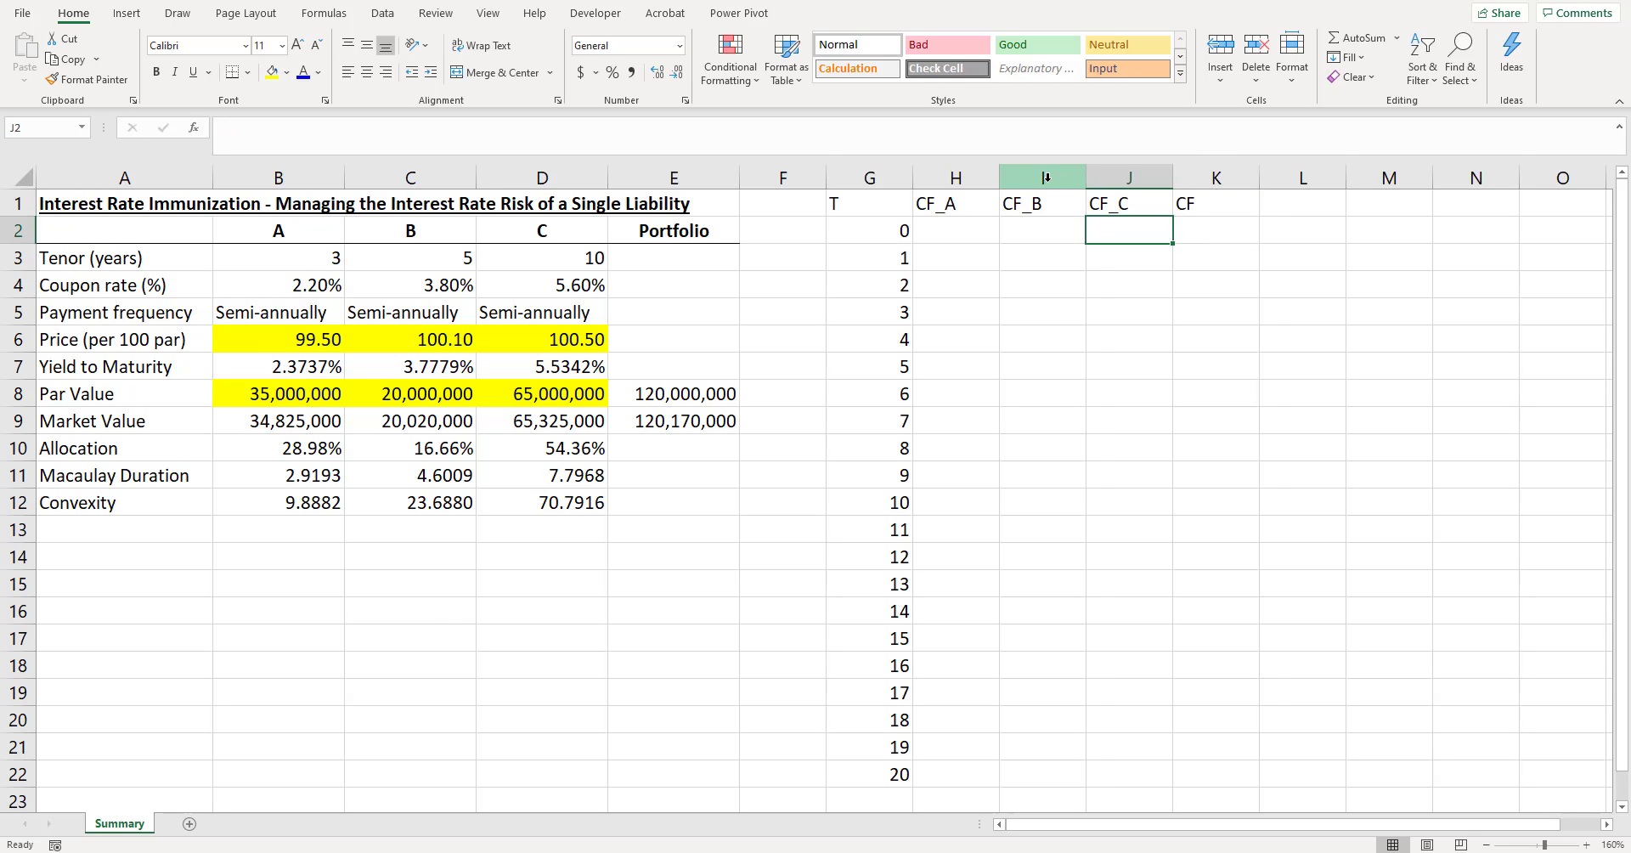
- Set bond A's time-0 cash flow in H2 to its negative market value, -B9
{"action": "key", "text": "Left"}
{"action": "key", "text": "Left"}
{"action": "type", "text": "-"}
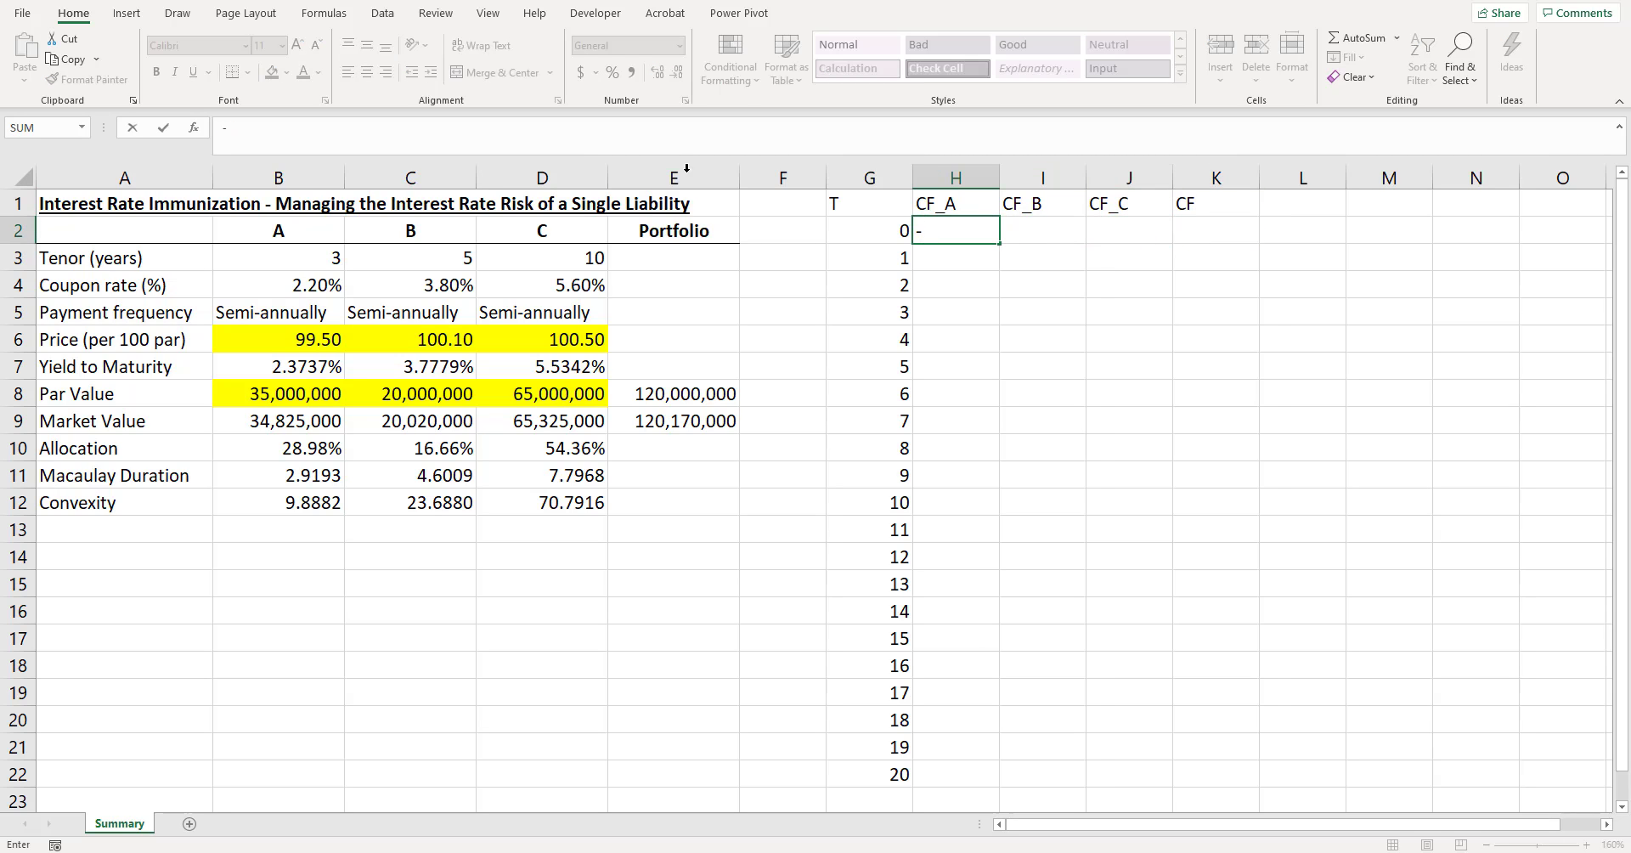
{"action": "left_click", "coordinate": [286, 337]}
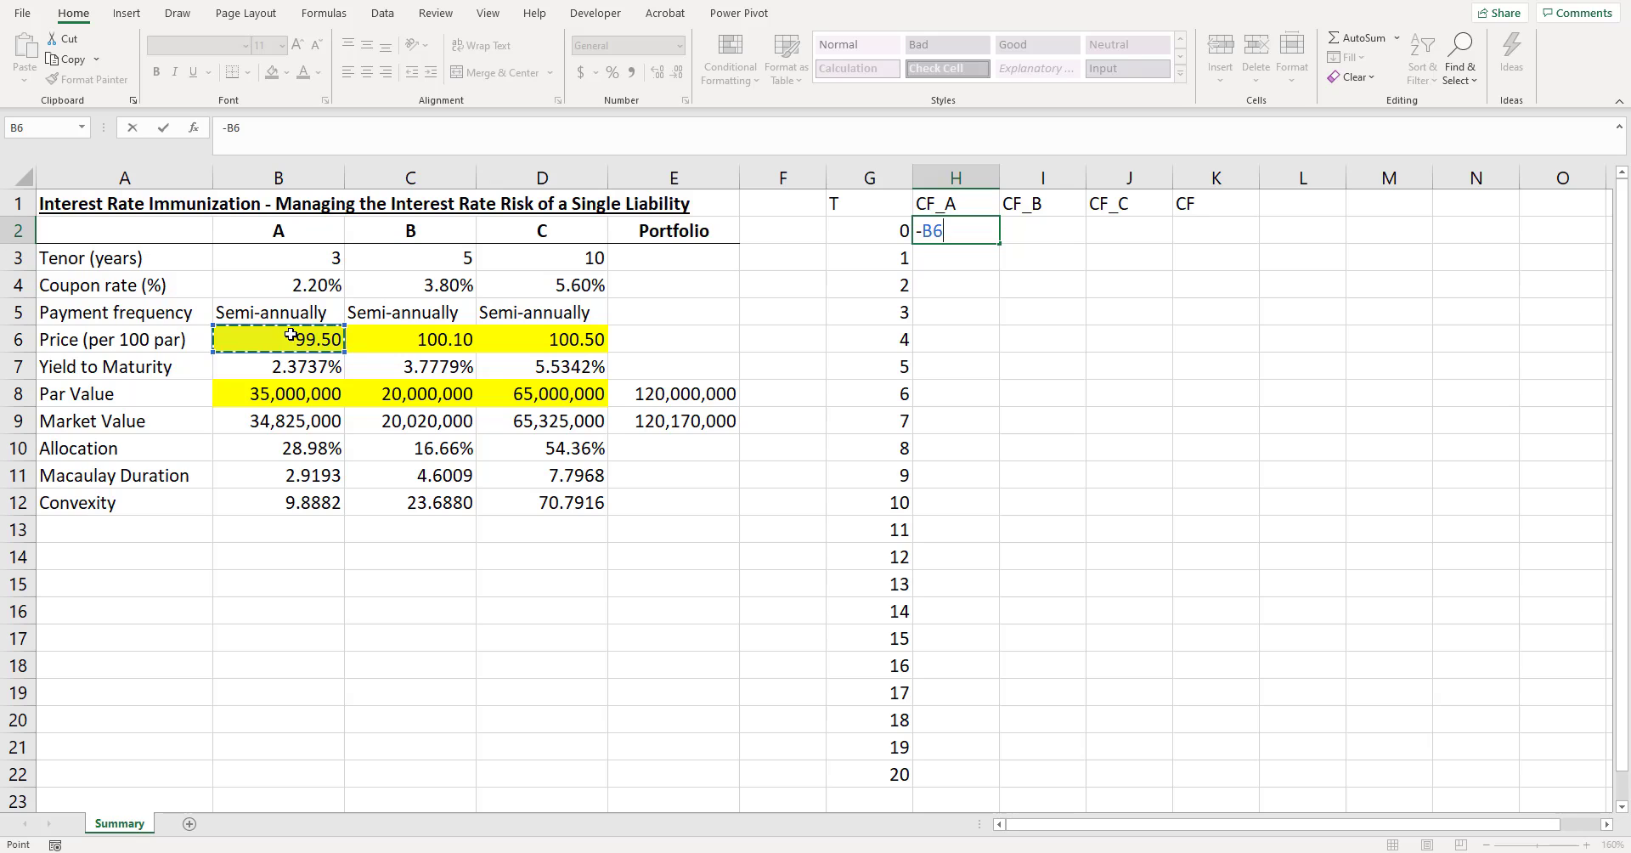
{"action": "left_click", "coordinate": [299, 391]}
{"action": "left_click", "coordinate": [335, 420]}
{"action": "key", "text": "Return"}
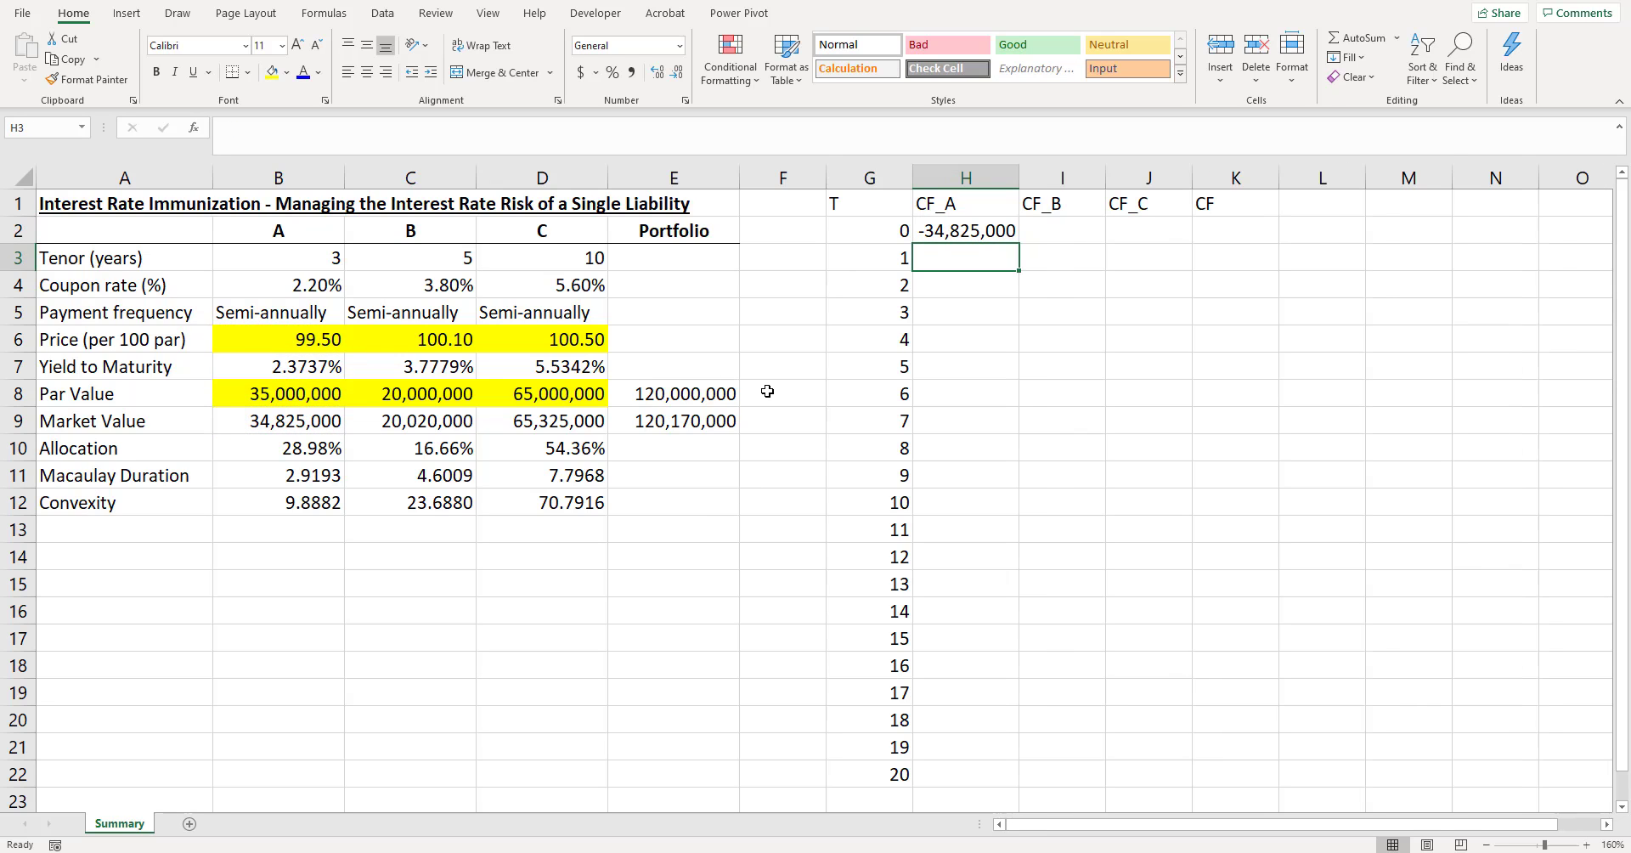
- Fill the initial cash flow formula from H2 across to J2 and autofit the widths of columns I and J
{"action": "key", "text": "Up"}
{"action": "key", "text": "shift+Right"}
{"action": "key", "text": "ctrl+r"}
{"action": "key", "text": "Right"}
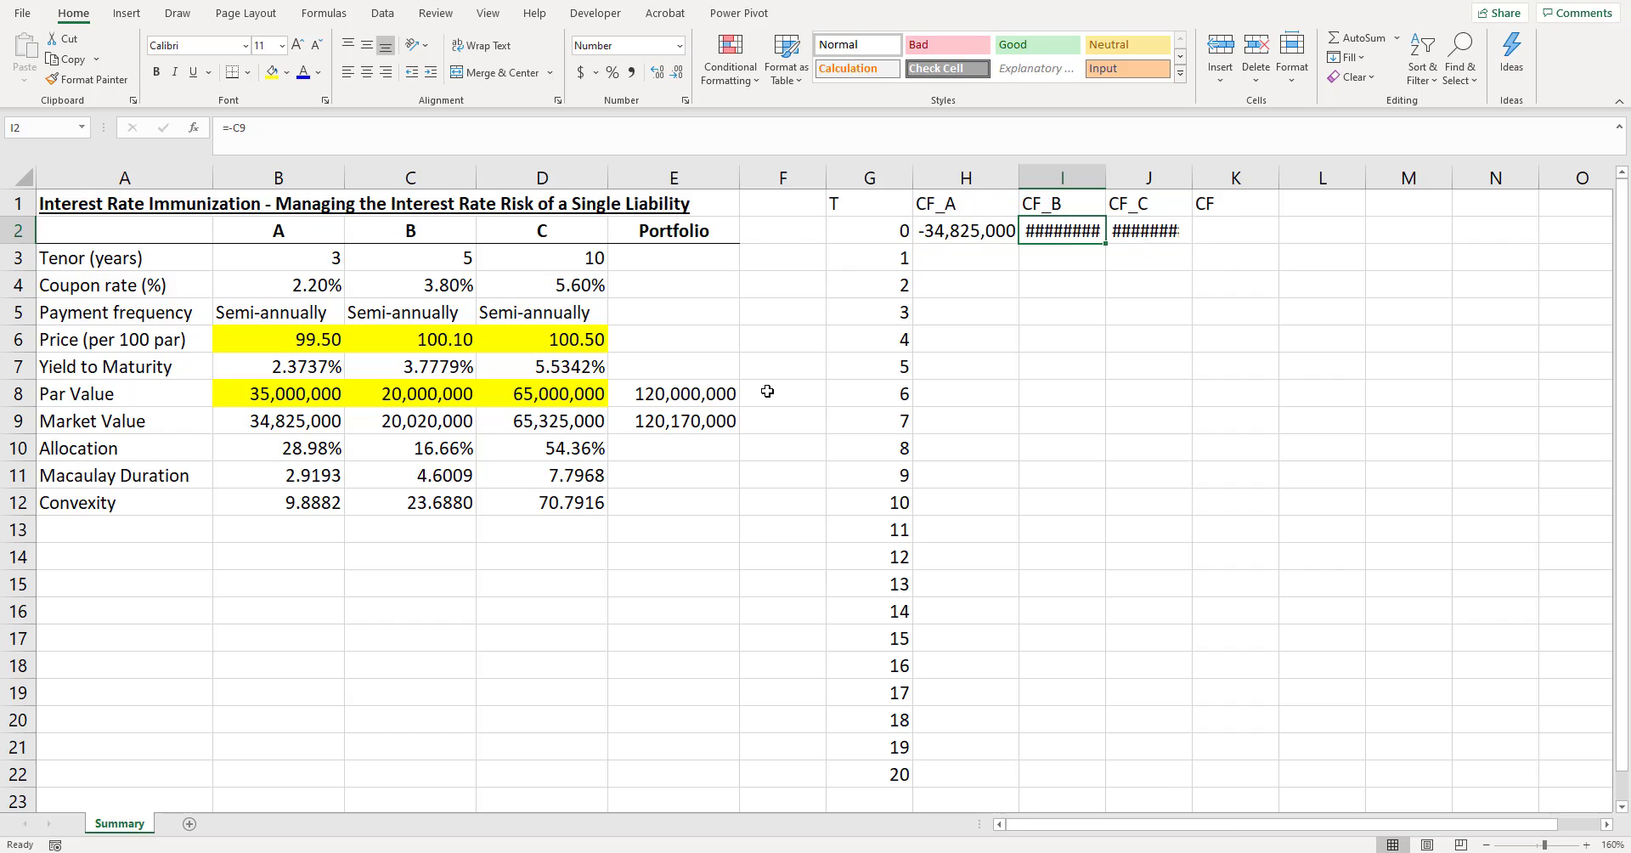
{"action": "left_click_drag", "start_coordinate": [1072, 178], "coordinate": [1148, 178]}
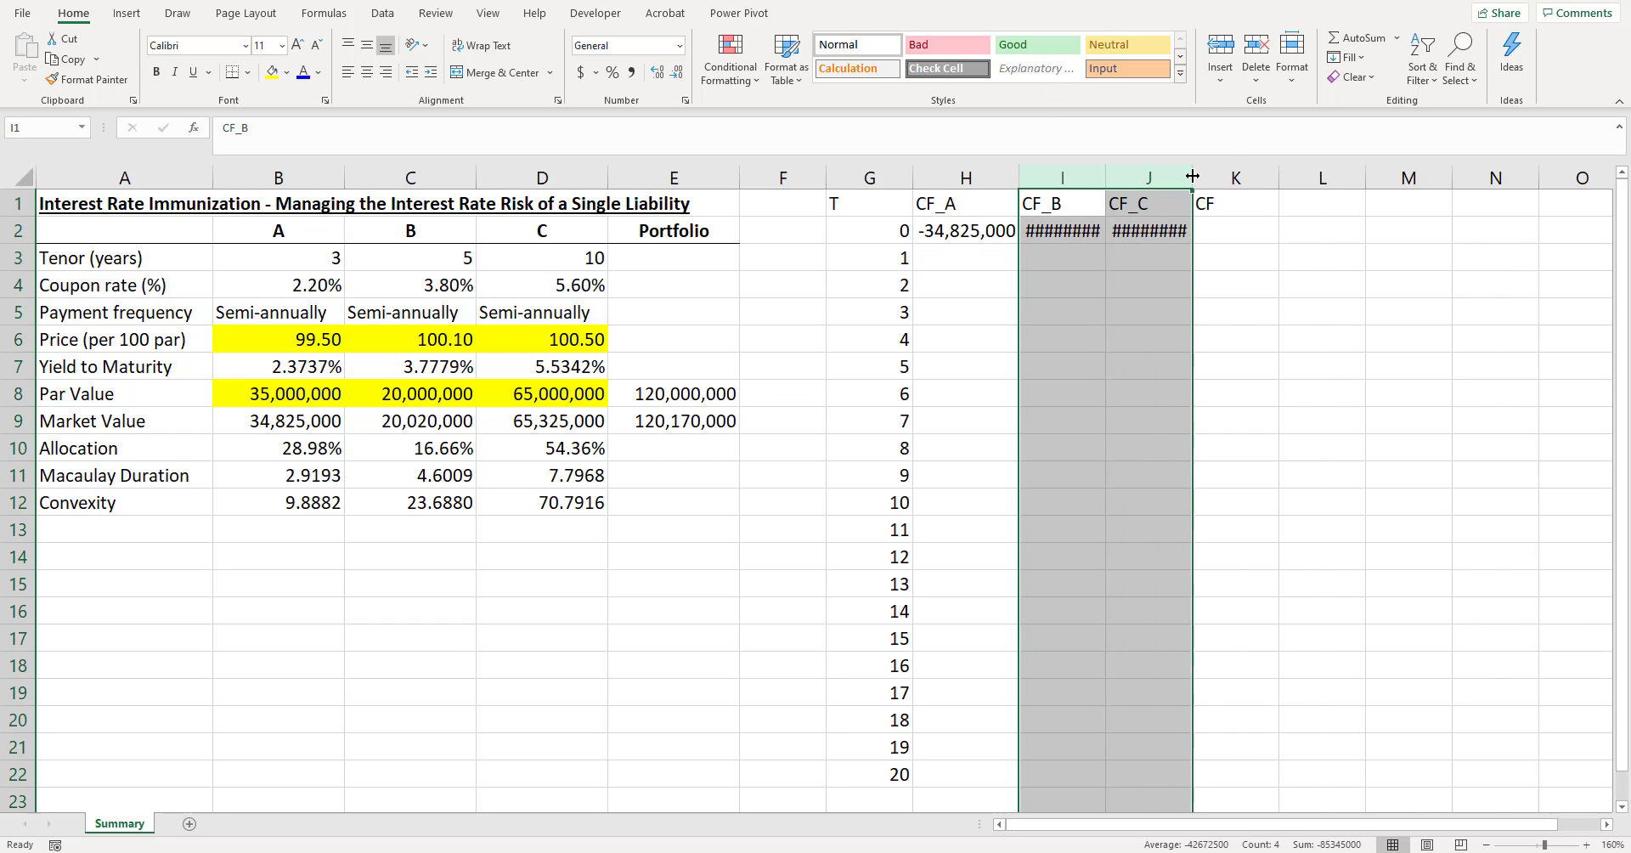
{"action": "double_click", "coordinate": [1191, 178]}
- Sum the three bonds' time-0 cash flows in K2 with =SUM(H2:J2)
{"action": "left_click_drag", "start_coordinate": [965, 230], "coordinate": [1138, 230]}
{"action": "left_click", "coordinate": [1274, 232]}
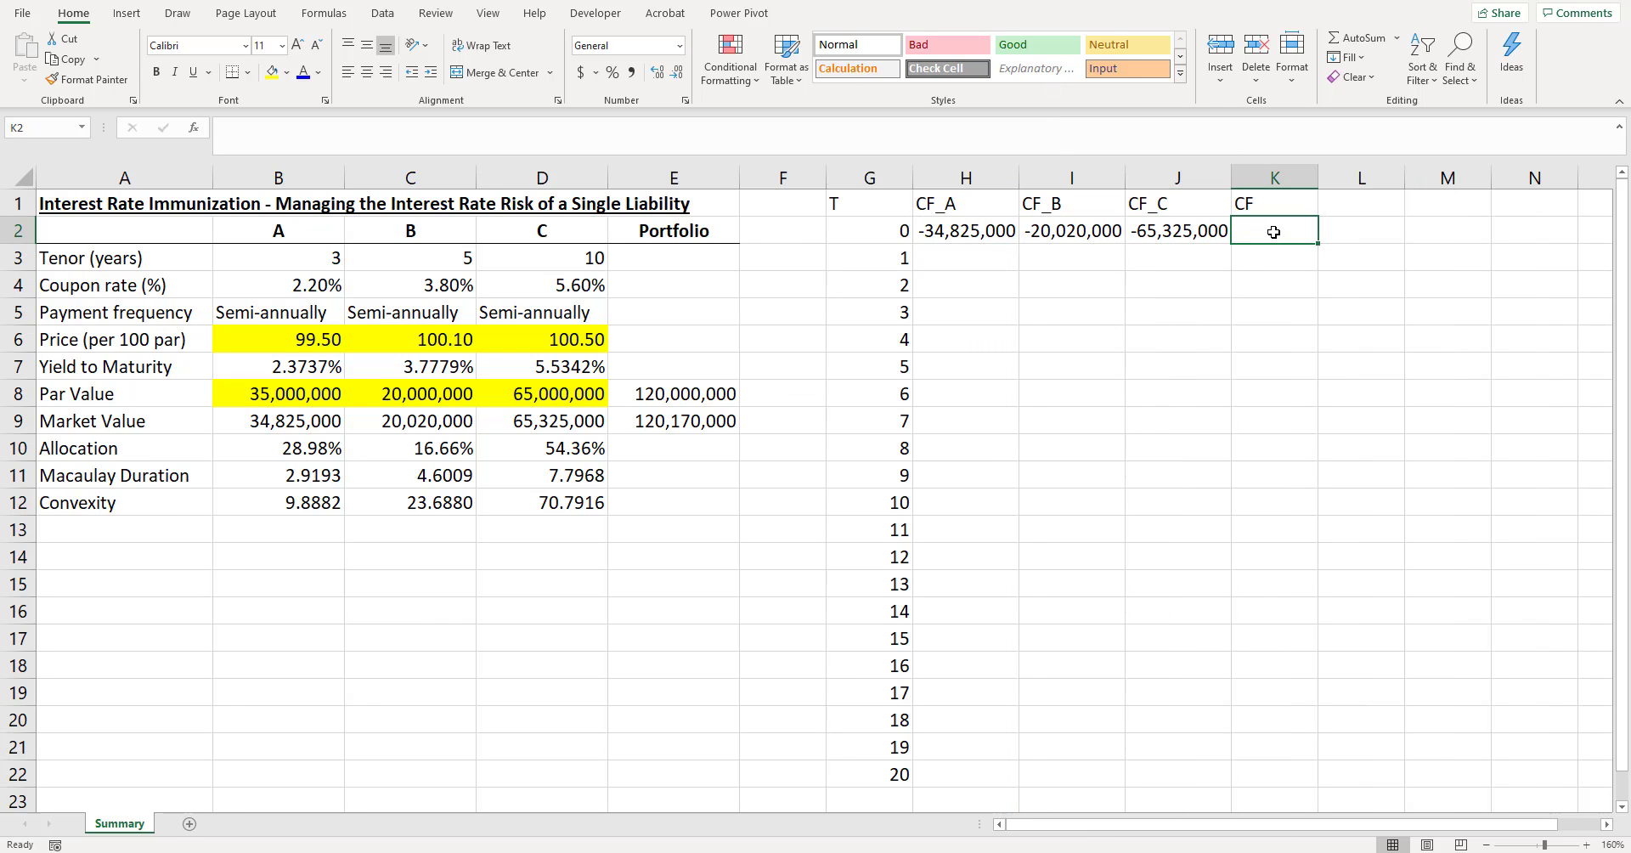
{"action": "key", "text": "alt+equal"}
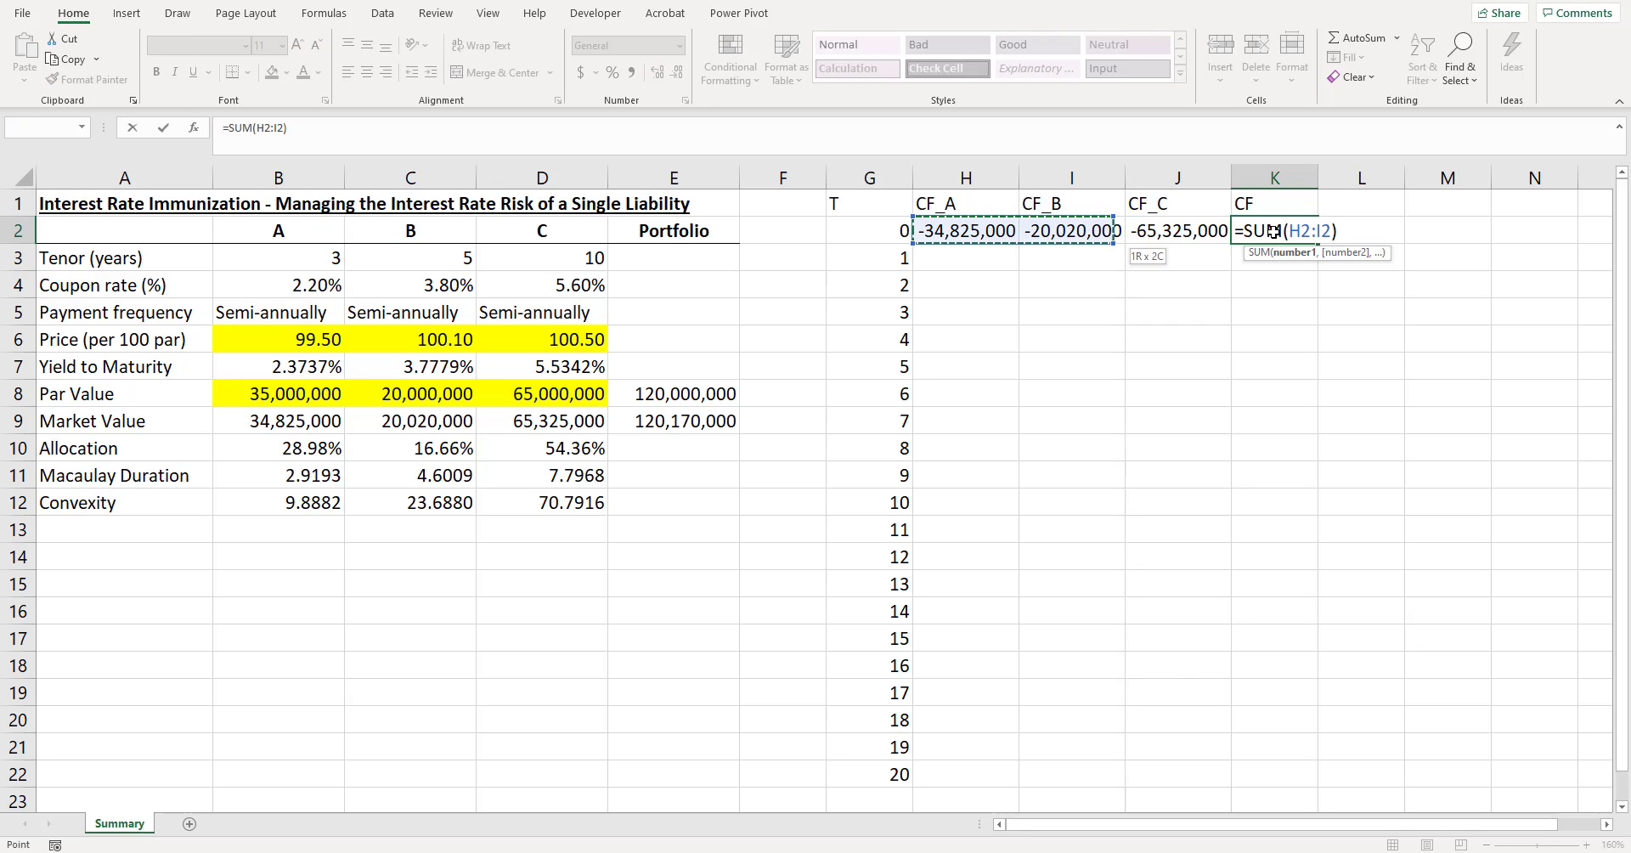
{"action": "key", "text": "Return"}
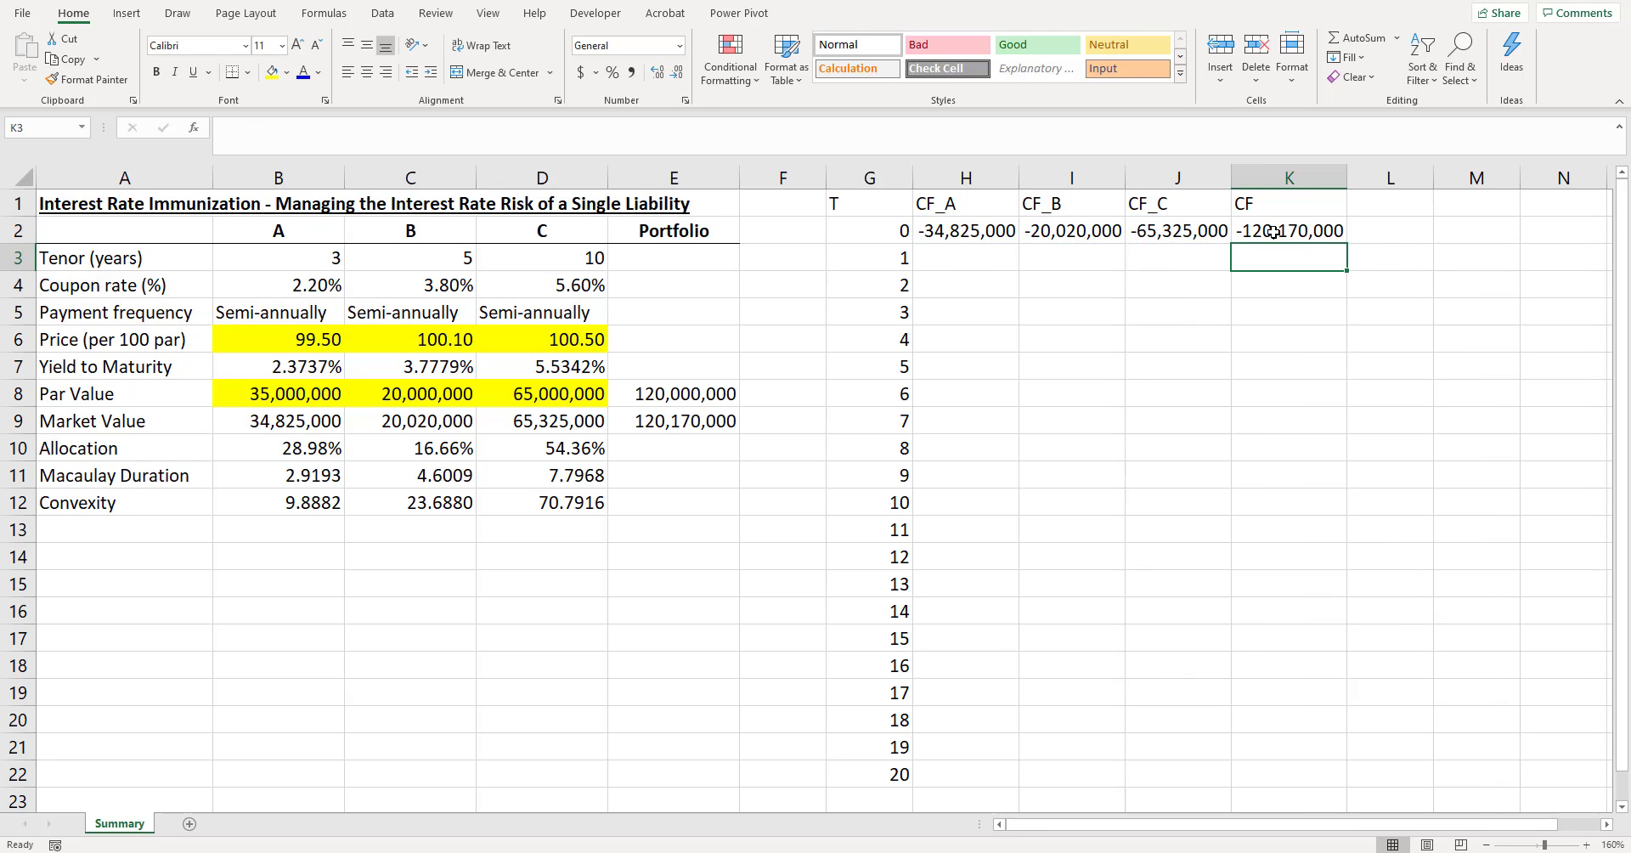
- Format the cash flow headings in G1:K1 as bold and centred with a bottom border
{"action": "left_click_drag", "start_coordinate": [1265, 206], "coordinate": [858, 204]}
{"action": "key", "text": "ctrl+b"}
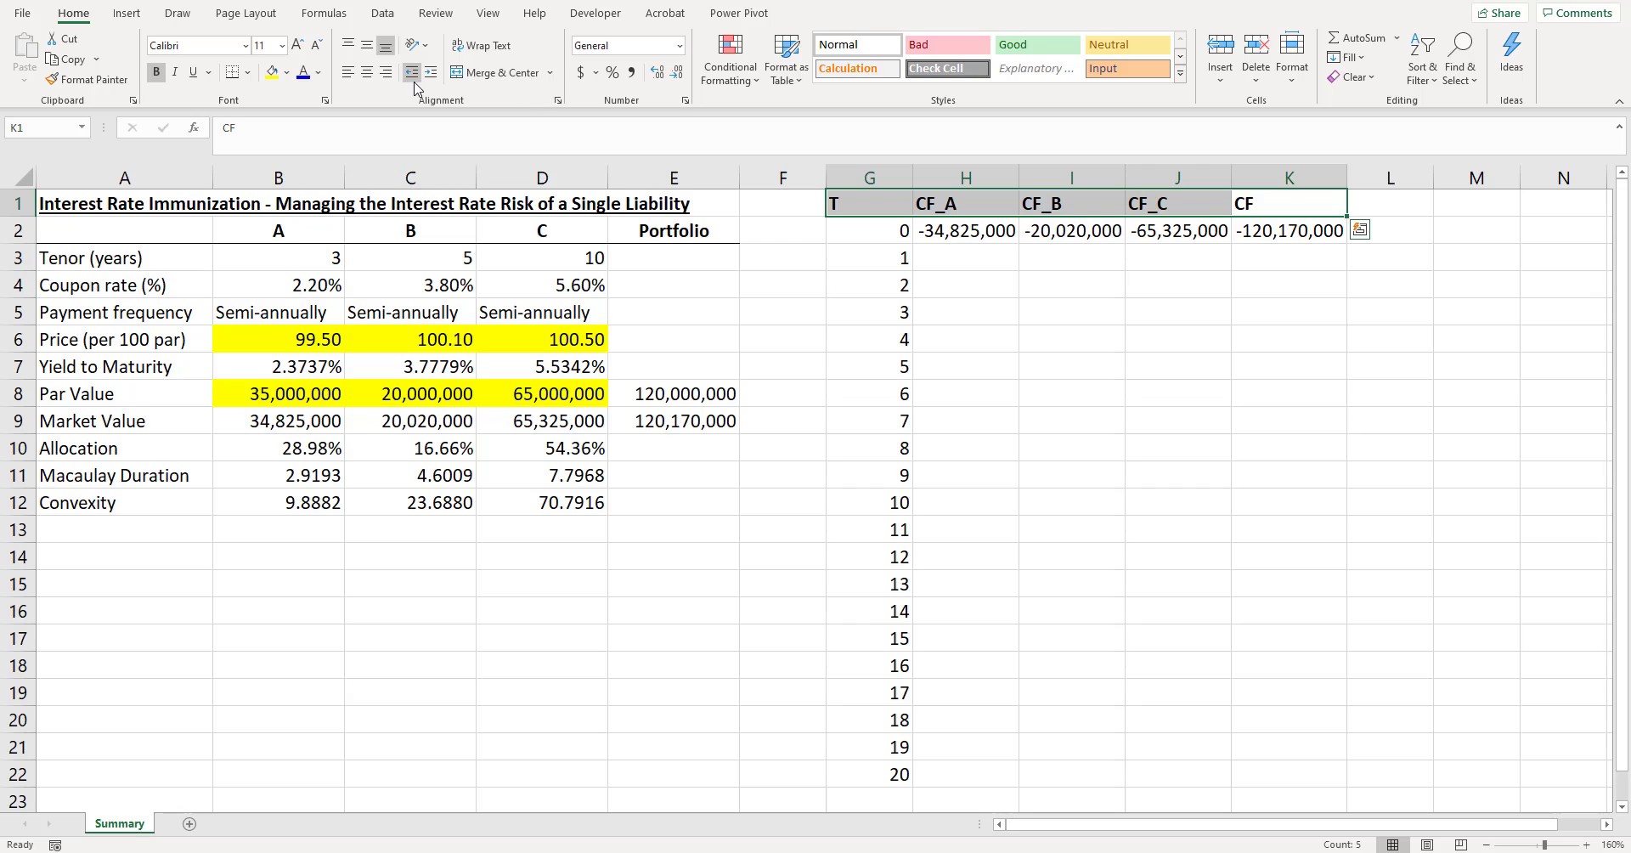
{"action": "left_click", "coordinate": [367, 72]}
{"action": "left_click", "coordinate": [1280, 231]}
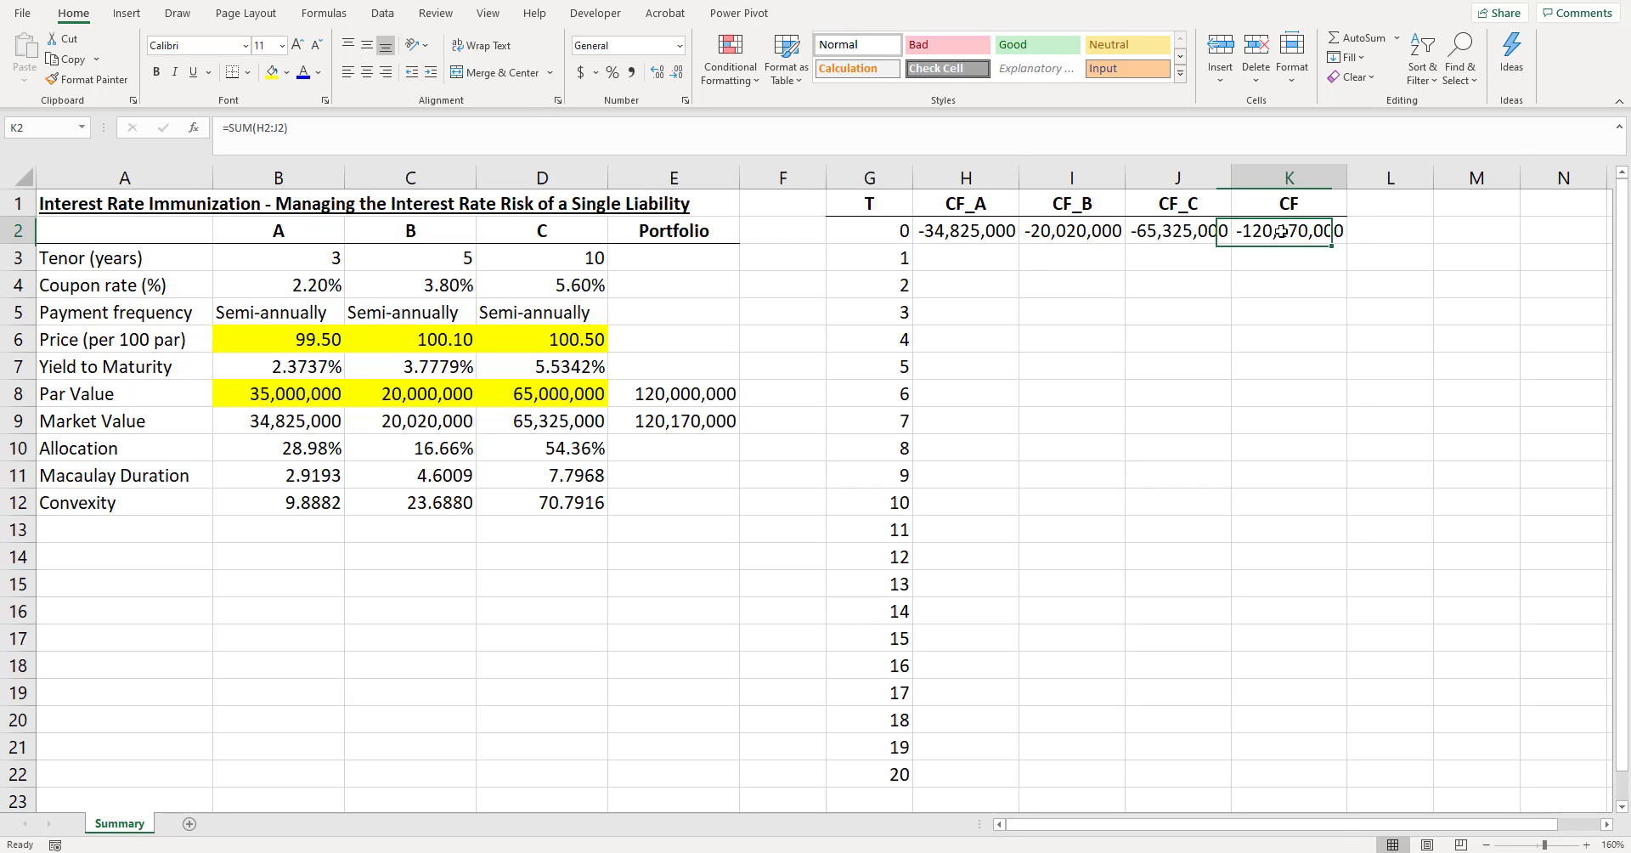
- Calculate bond A's first coupon in H3 with =B4/2*B8 and format it as a two-decimal number with thousands separators
{"action": "left_click", "coordinate": [1291, 254]}
{"action": "left_click", "coordinate": [1013, 252]}
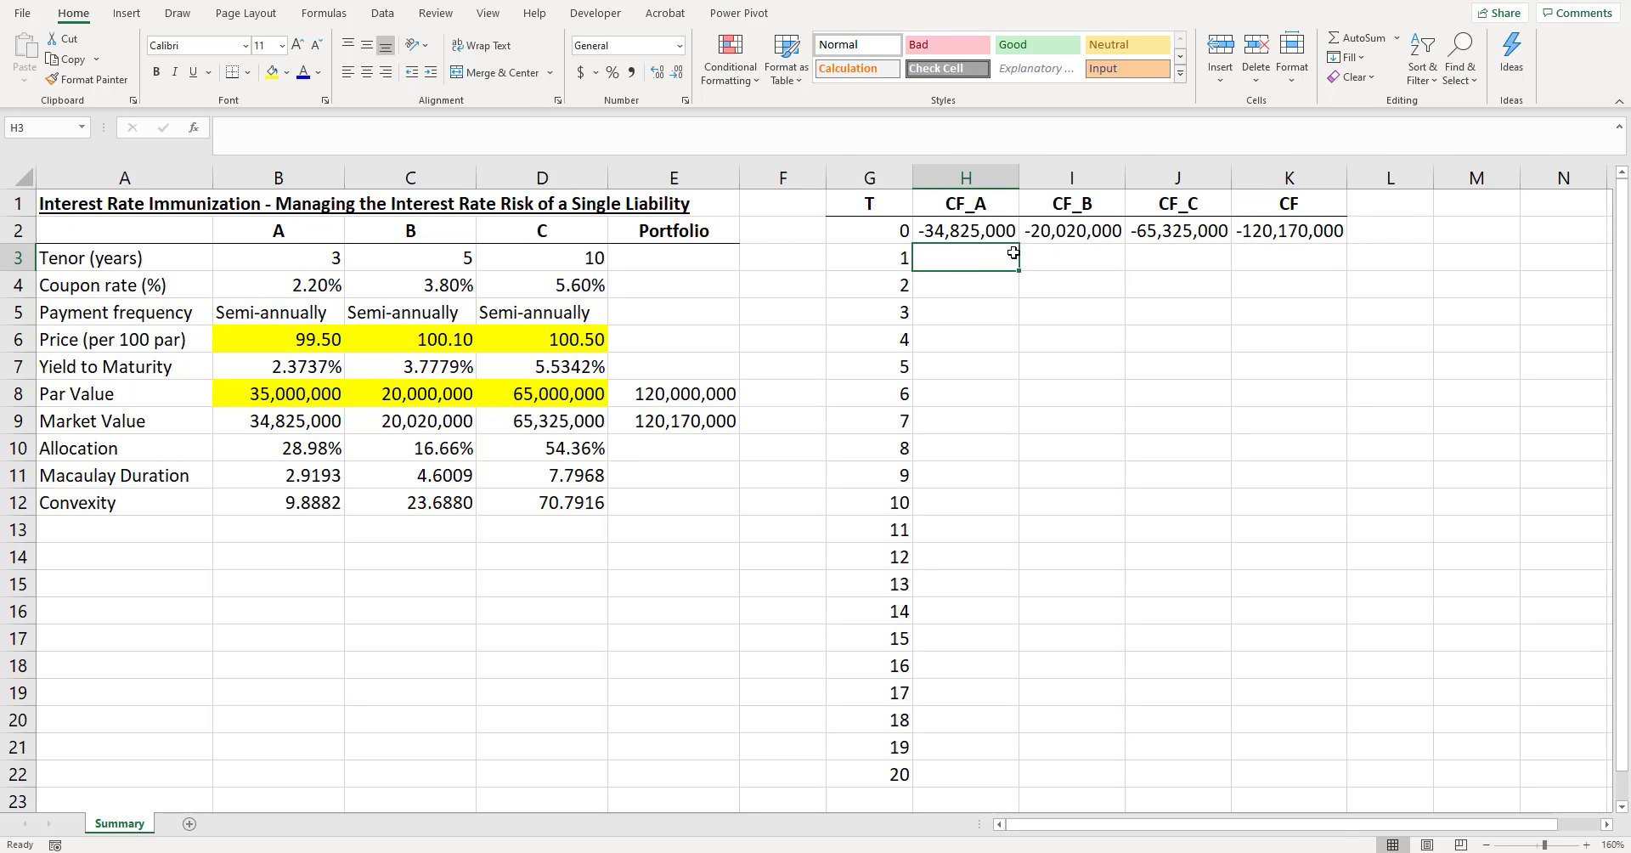
{"action": "type", "text": "="}
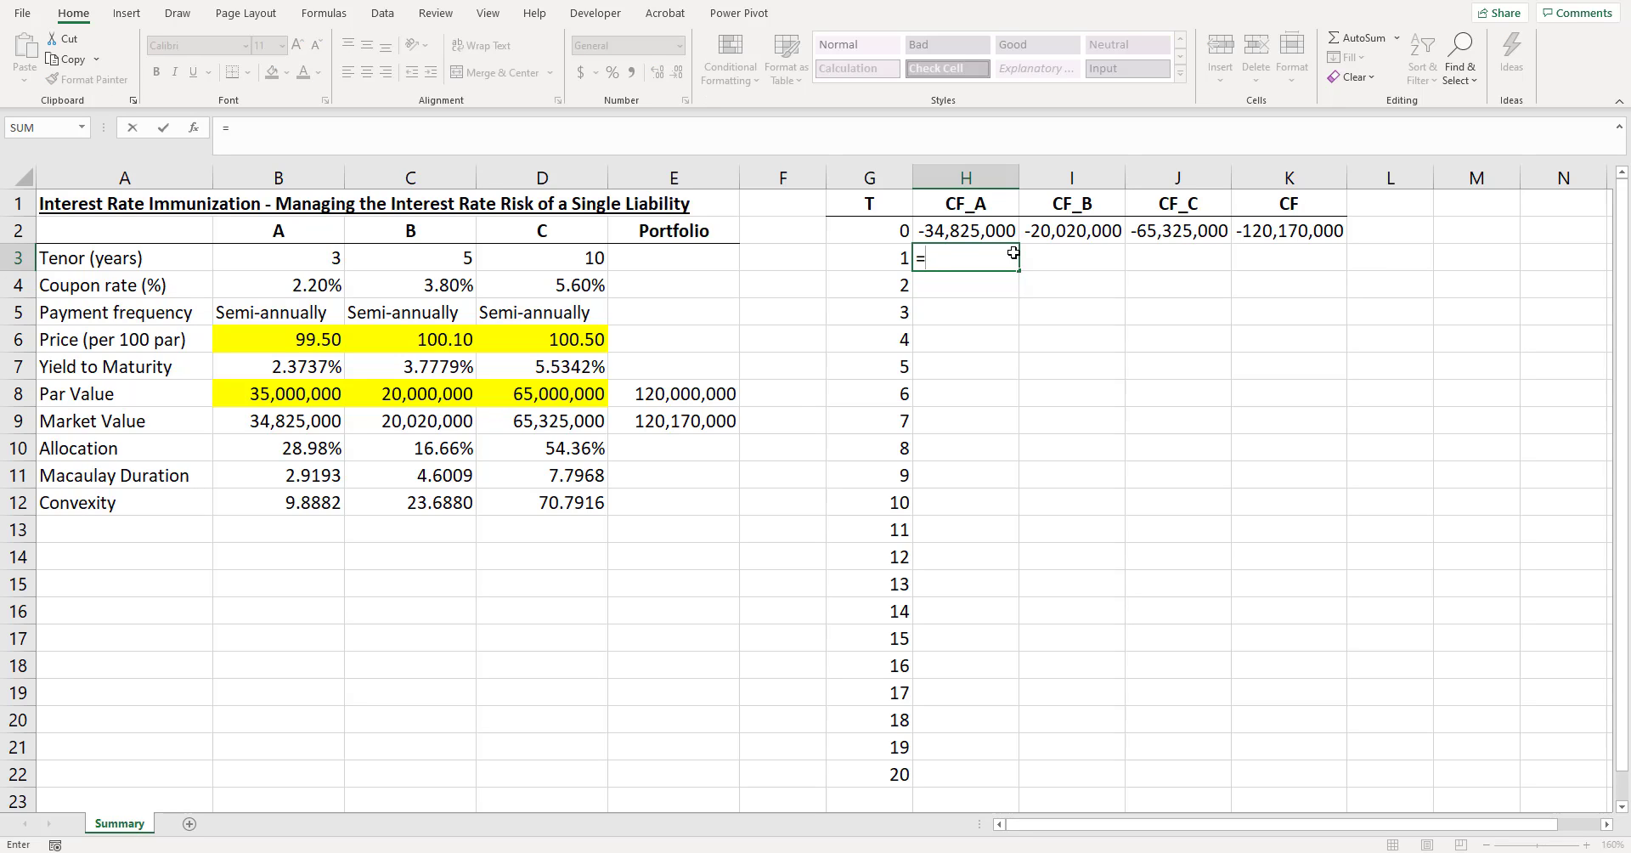
{"action": "left_click", "coordinate": [306, 284]}
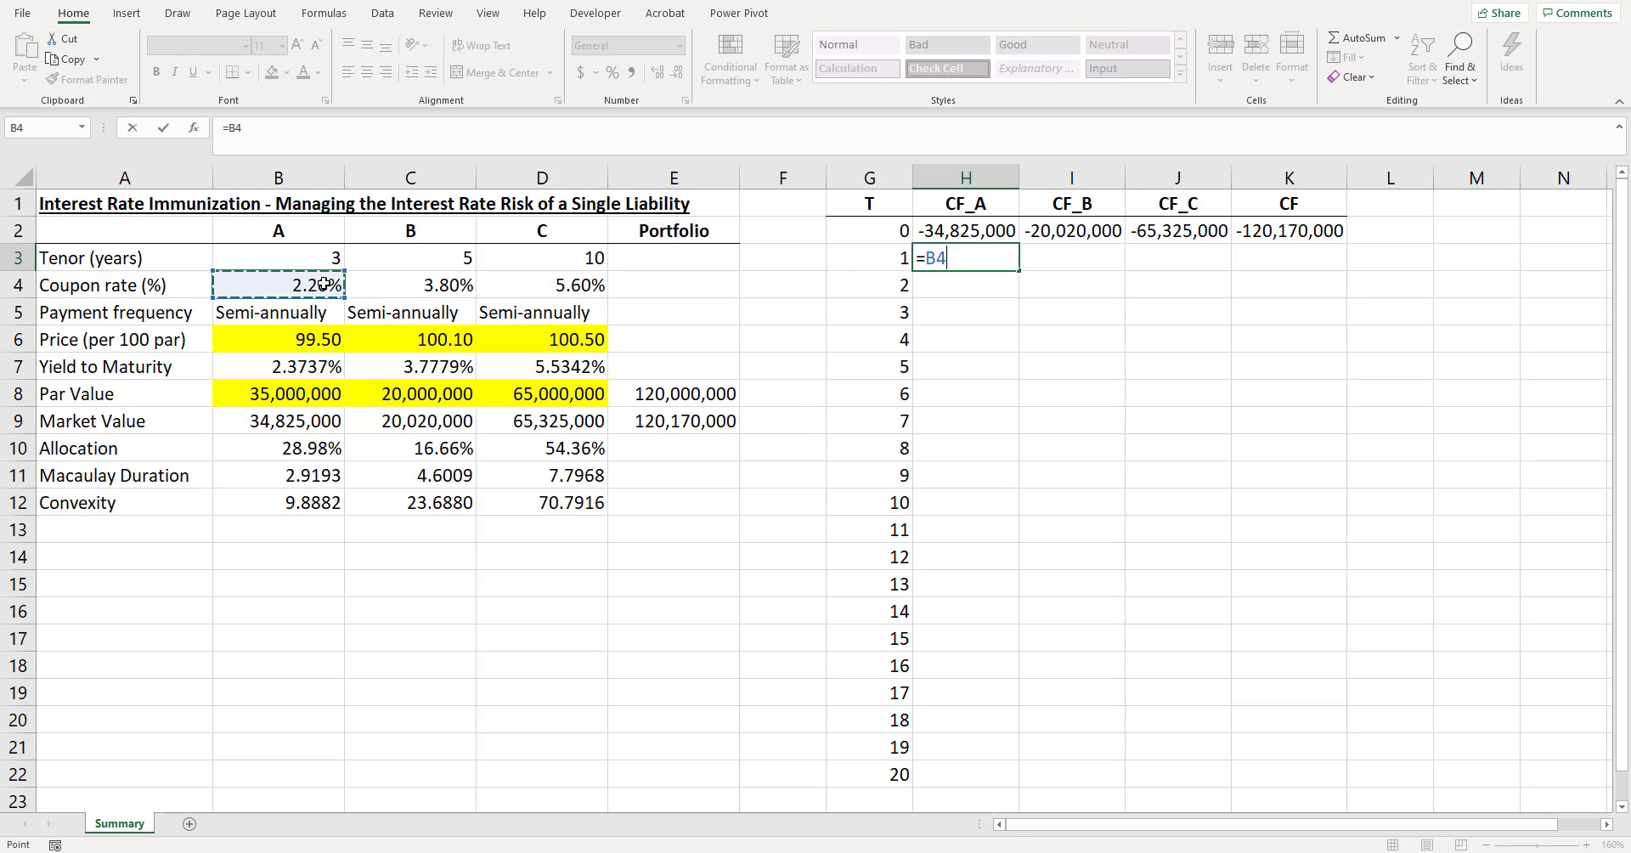
{"action": "type", "text": "/2*"}
{"action": "left_click", "coordinate": [311, 388]}
{"action": "key", "text": "Return"}
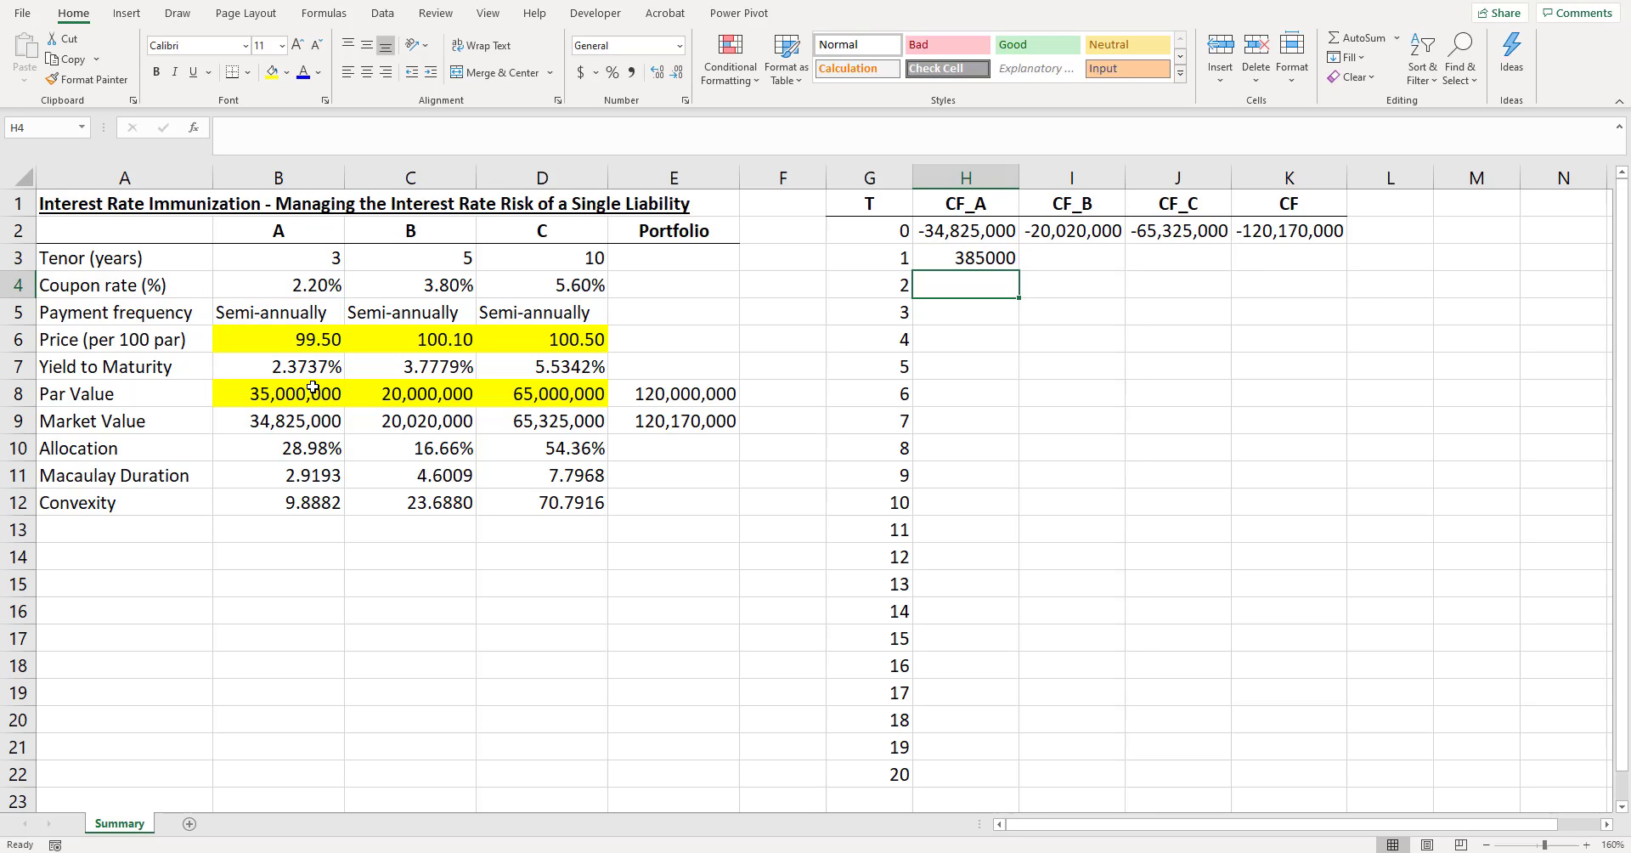
{"action": "key", "text": "Up"}
{"action": "key", "text": "ctrl+shift+1"}
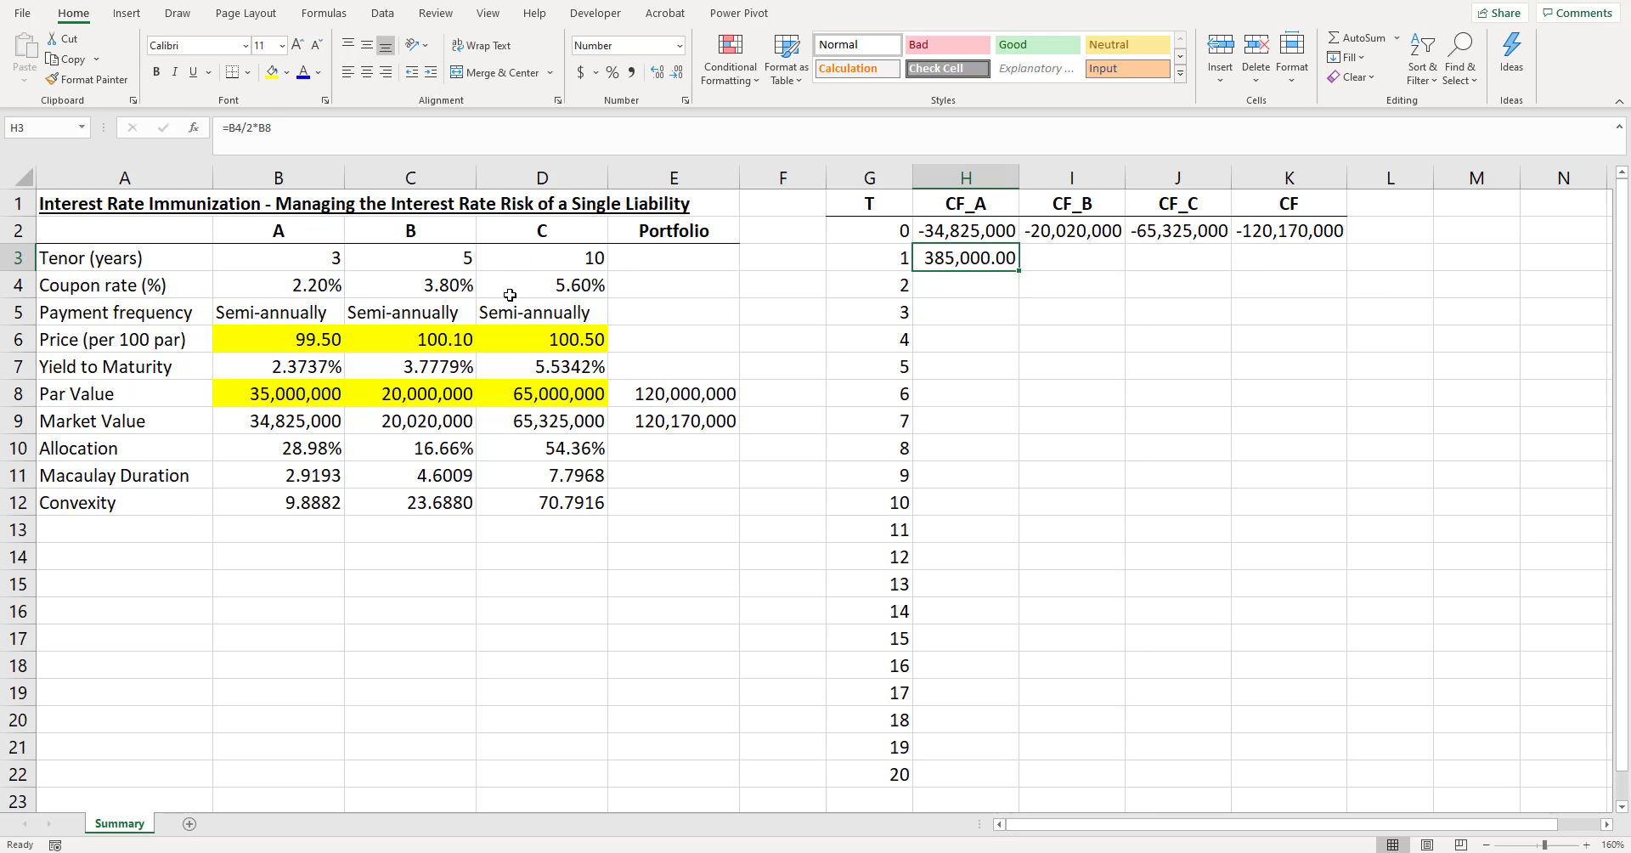
- Fill the coupon formula from H3 across to J3, check the copied references and autofit column J
{"action": "key", "text": "F2"}
{"action": "key", "text": "Escape"}
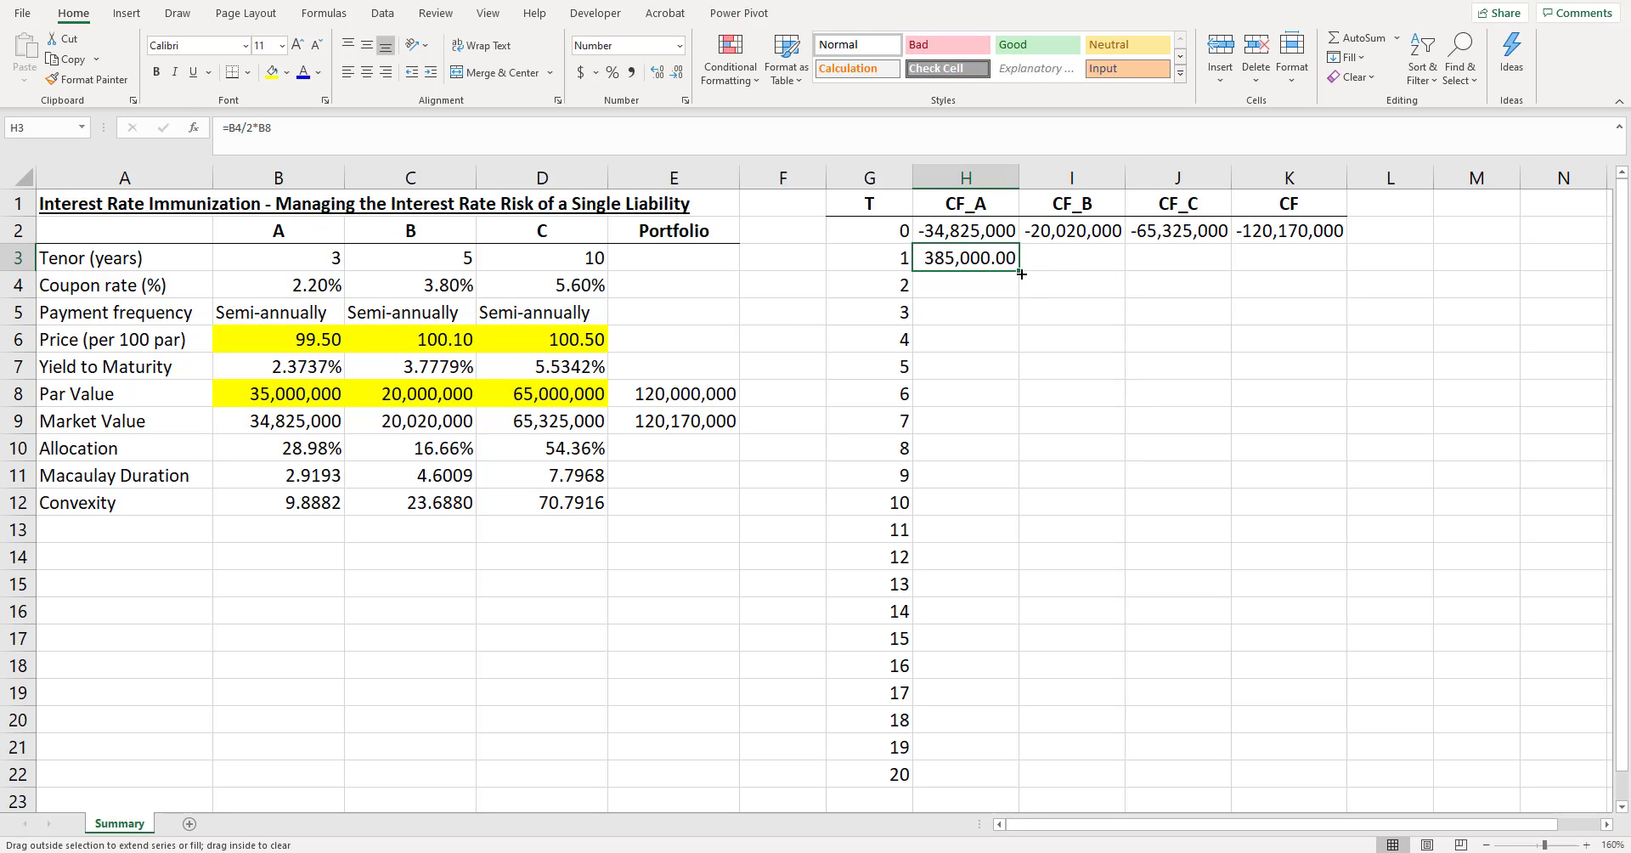
{"action": "left_click_drag", "start_coordinate": [1021, 273], "coordinate": [1189, 272]}
{"action": "left_click", "coordinate": [1059, 259]}
{"action": "key", "text": "F2"}
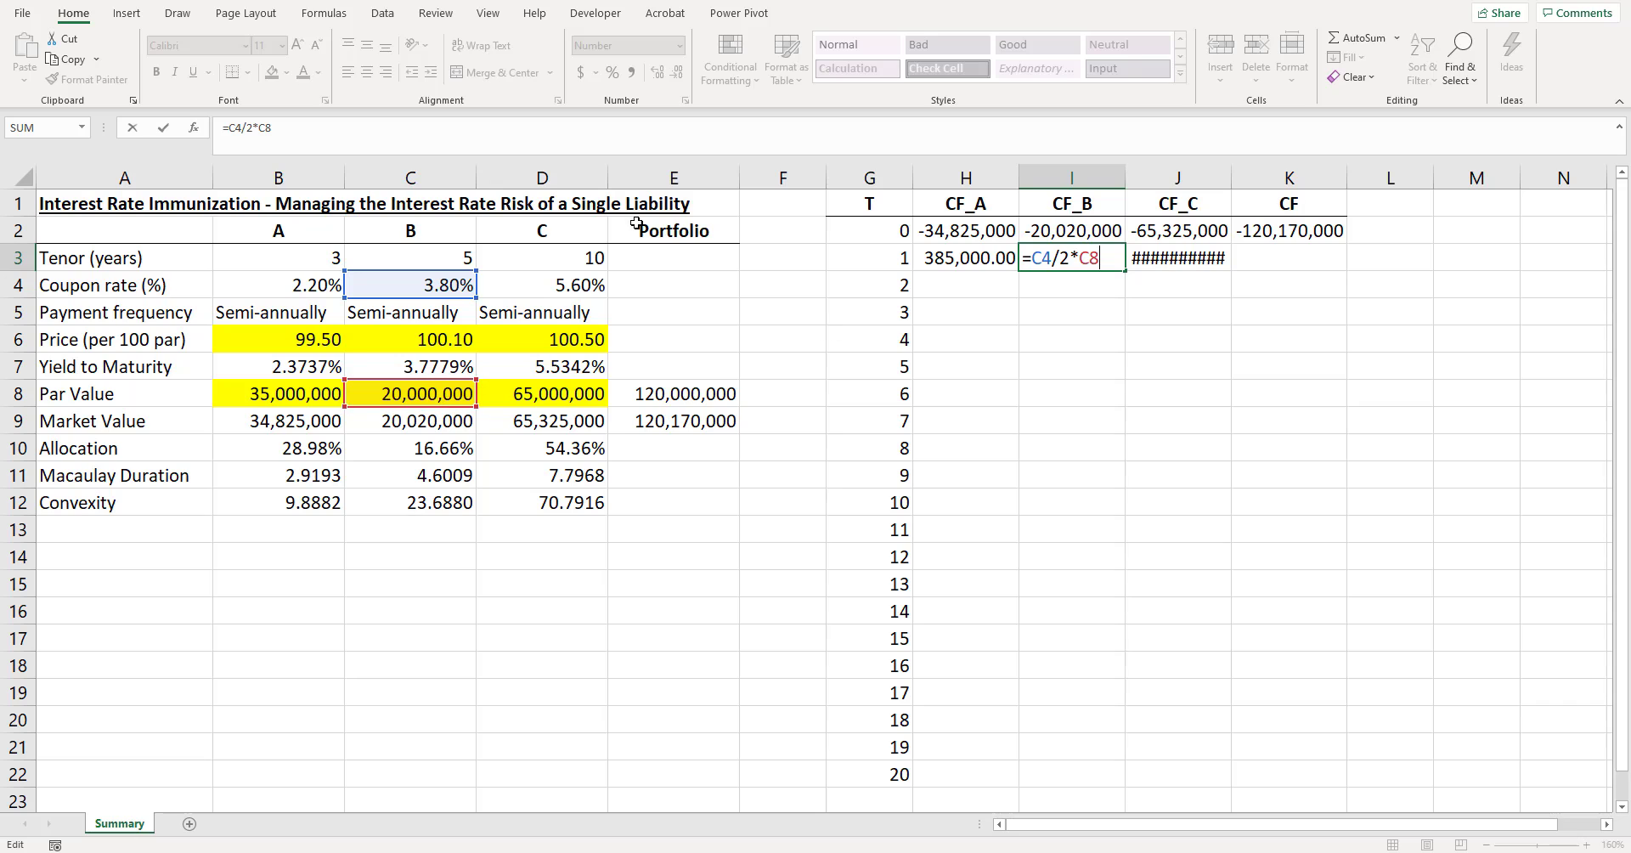
{"action": "key", "text": "Tab"}
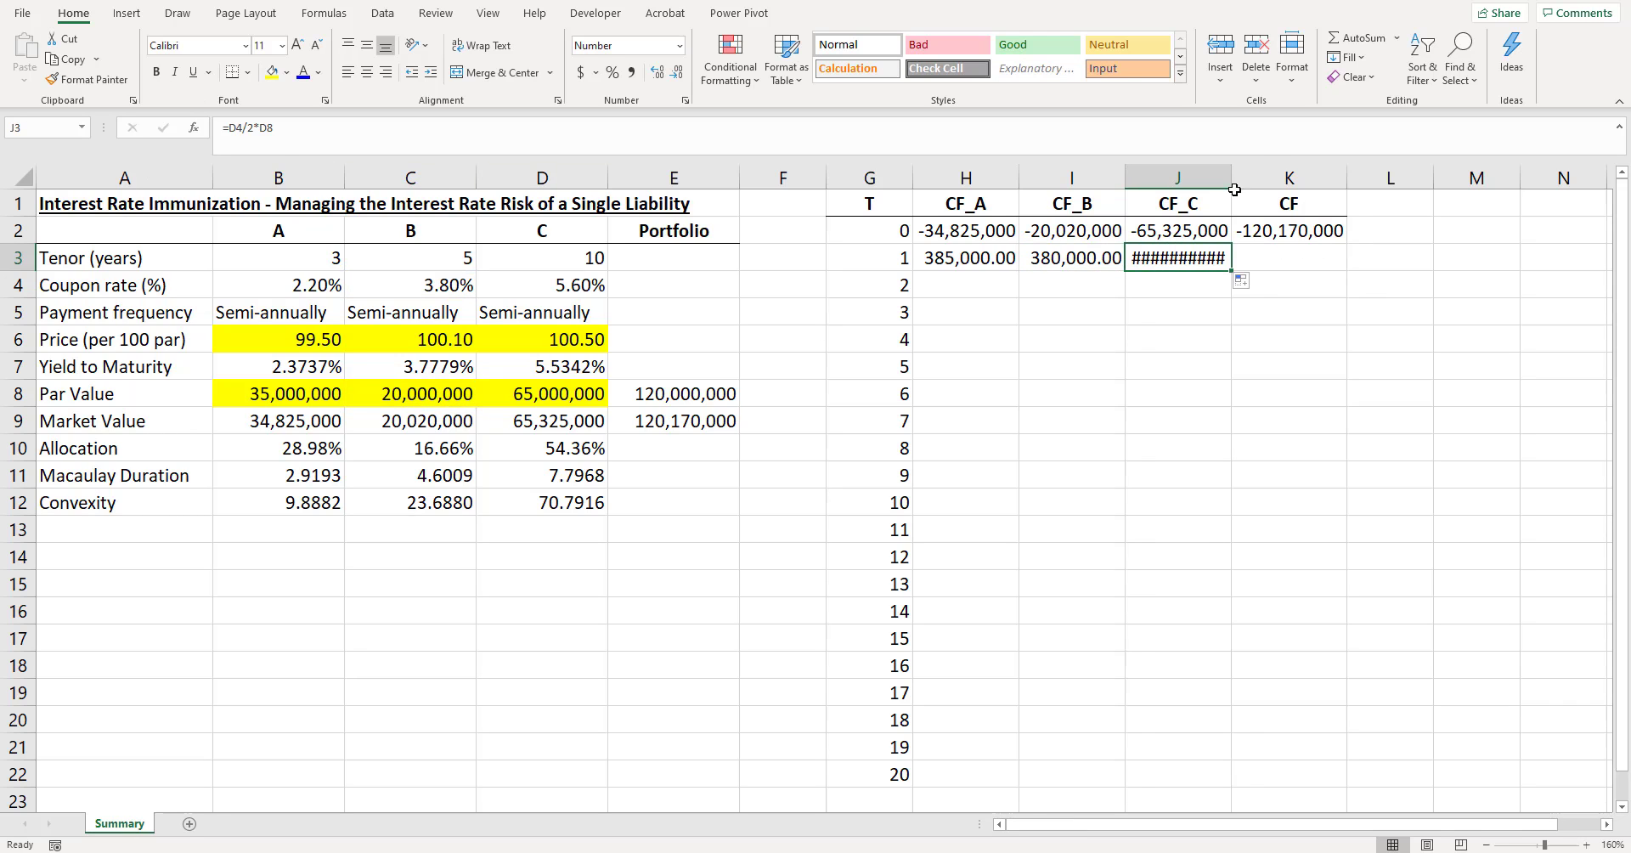
{"action": "double_click", "coordinate": [1234, 190]}
{"action": "key", "text": "F2"}
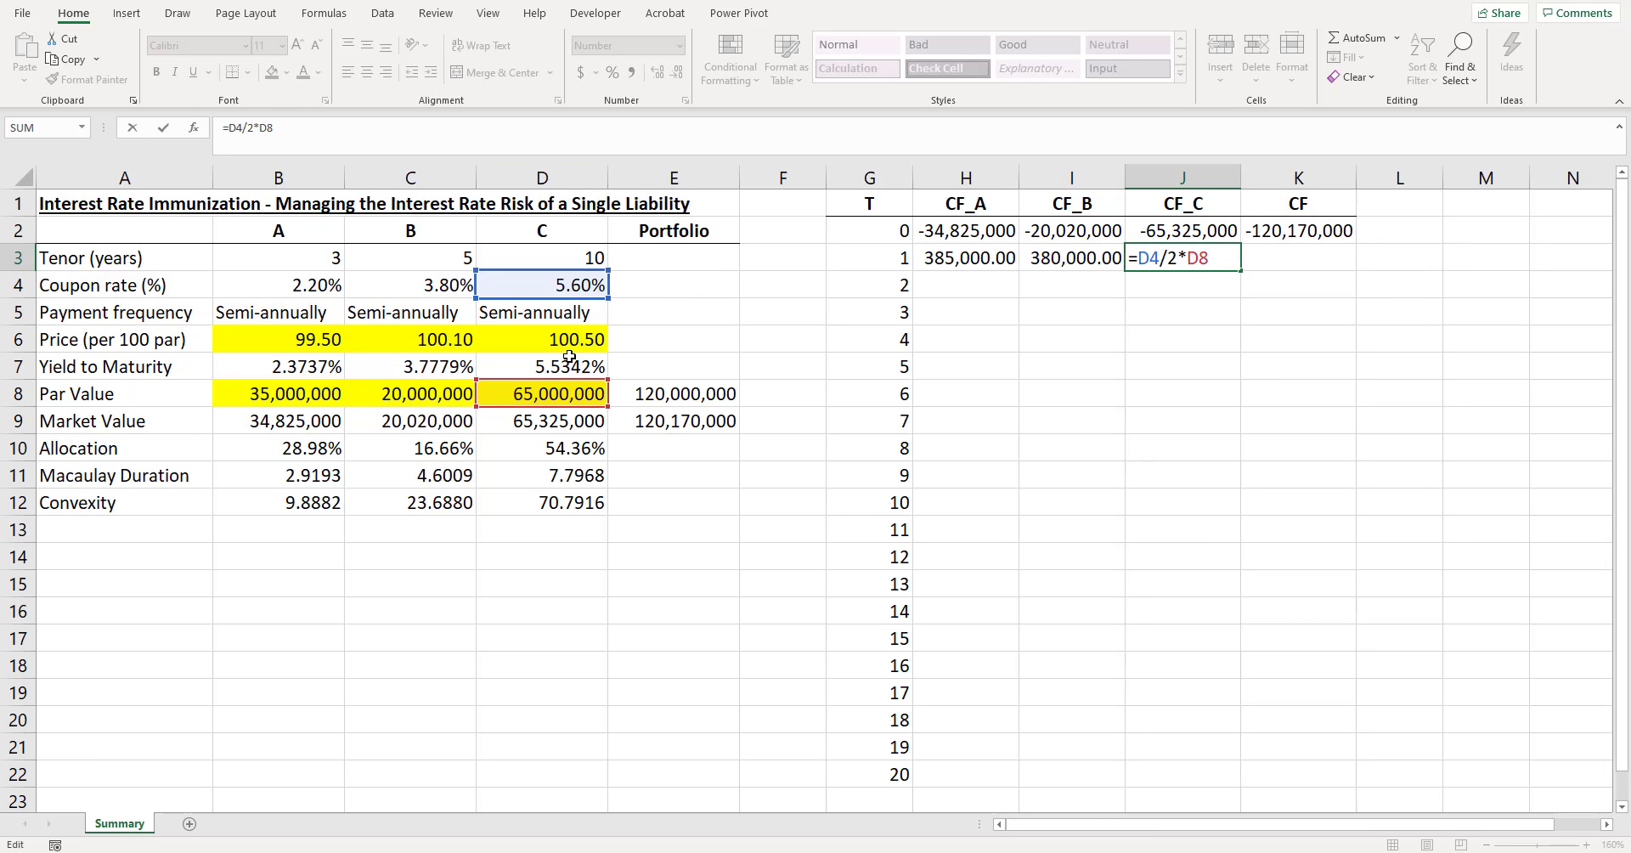
{"action": "key", "text": "Return"}
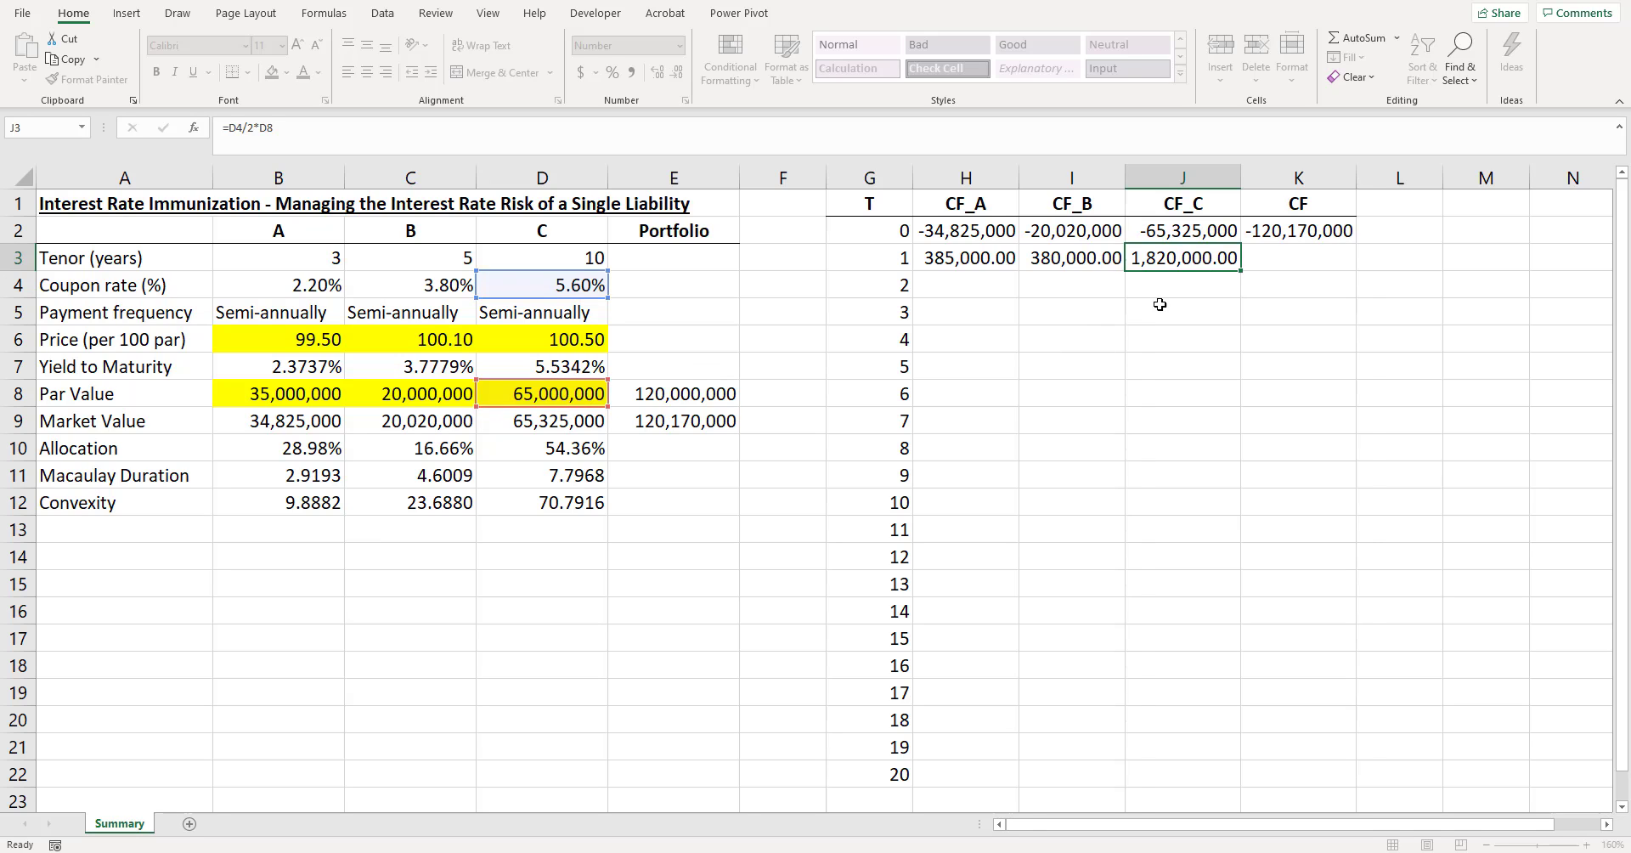
- Copy the total cash flow formula from K2 down to K3 and check its references
{"action": "left_click", "coordinate": [1295, 231]}
{"action": "left_click_drag", "start_coordinate": [1296, 233], "coordinate": [1302, 252]}
{"action": "key", "text": "ctrl+d"}
{"action": "left_click", "coordinate": [1332, 262]}
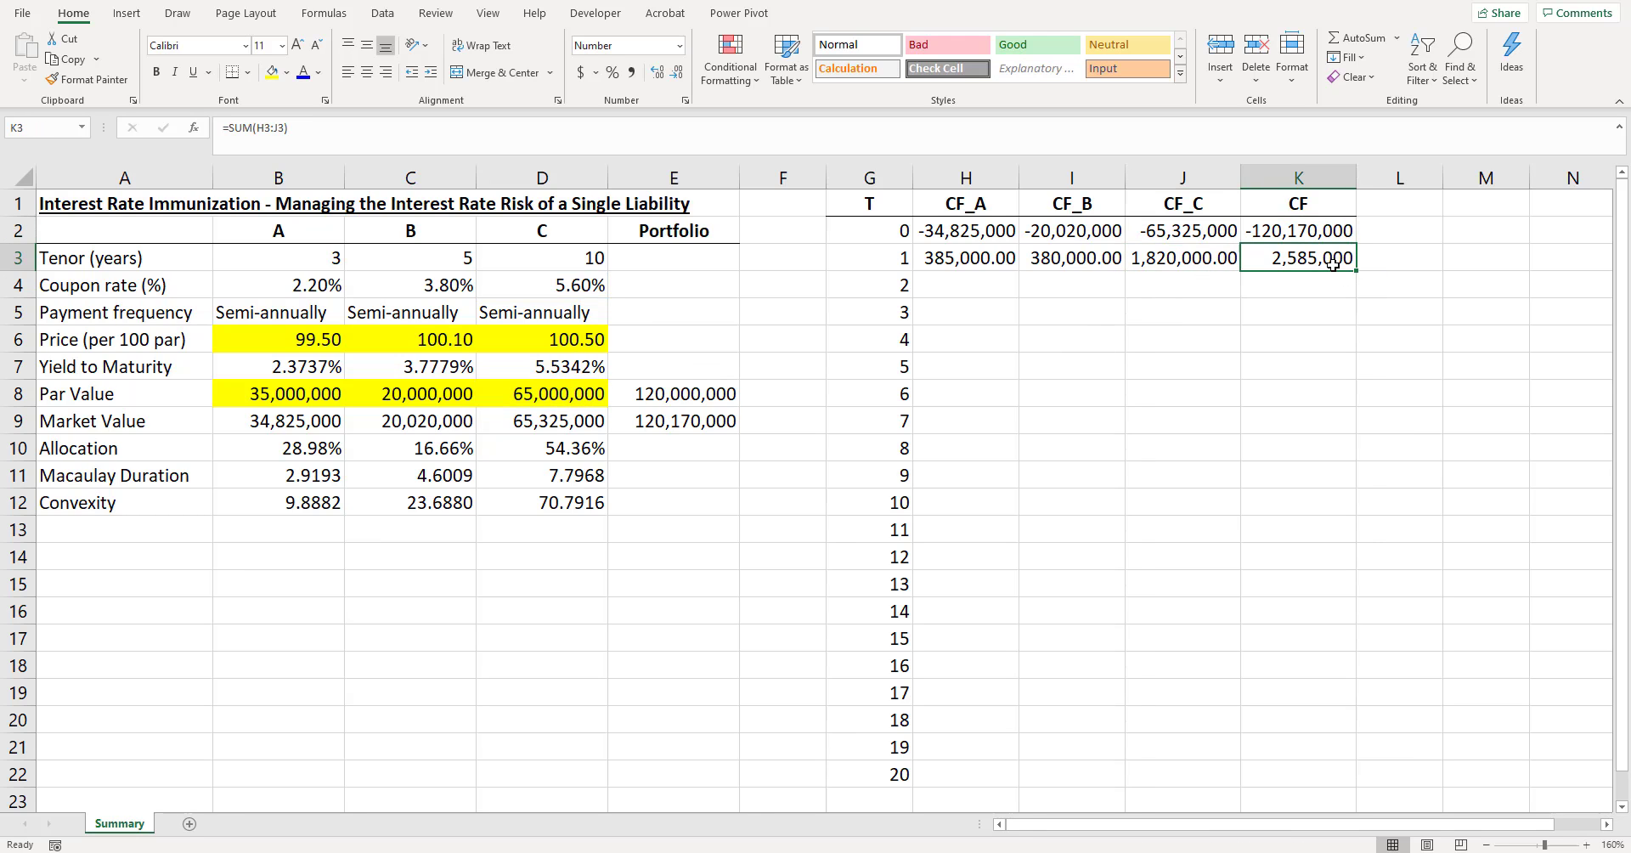
{"action": "key", "text": "F2"}
{"action": "key", "text": "Escape"}
- Link H4 to the coupon above with =H3 and fill it down to H8 for bond A's six periods
{"action": "left_click", "coordinate": [990, 260]}
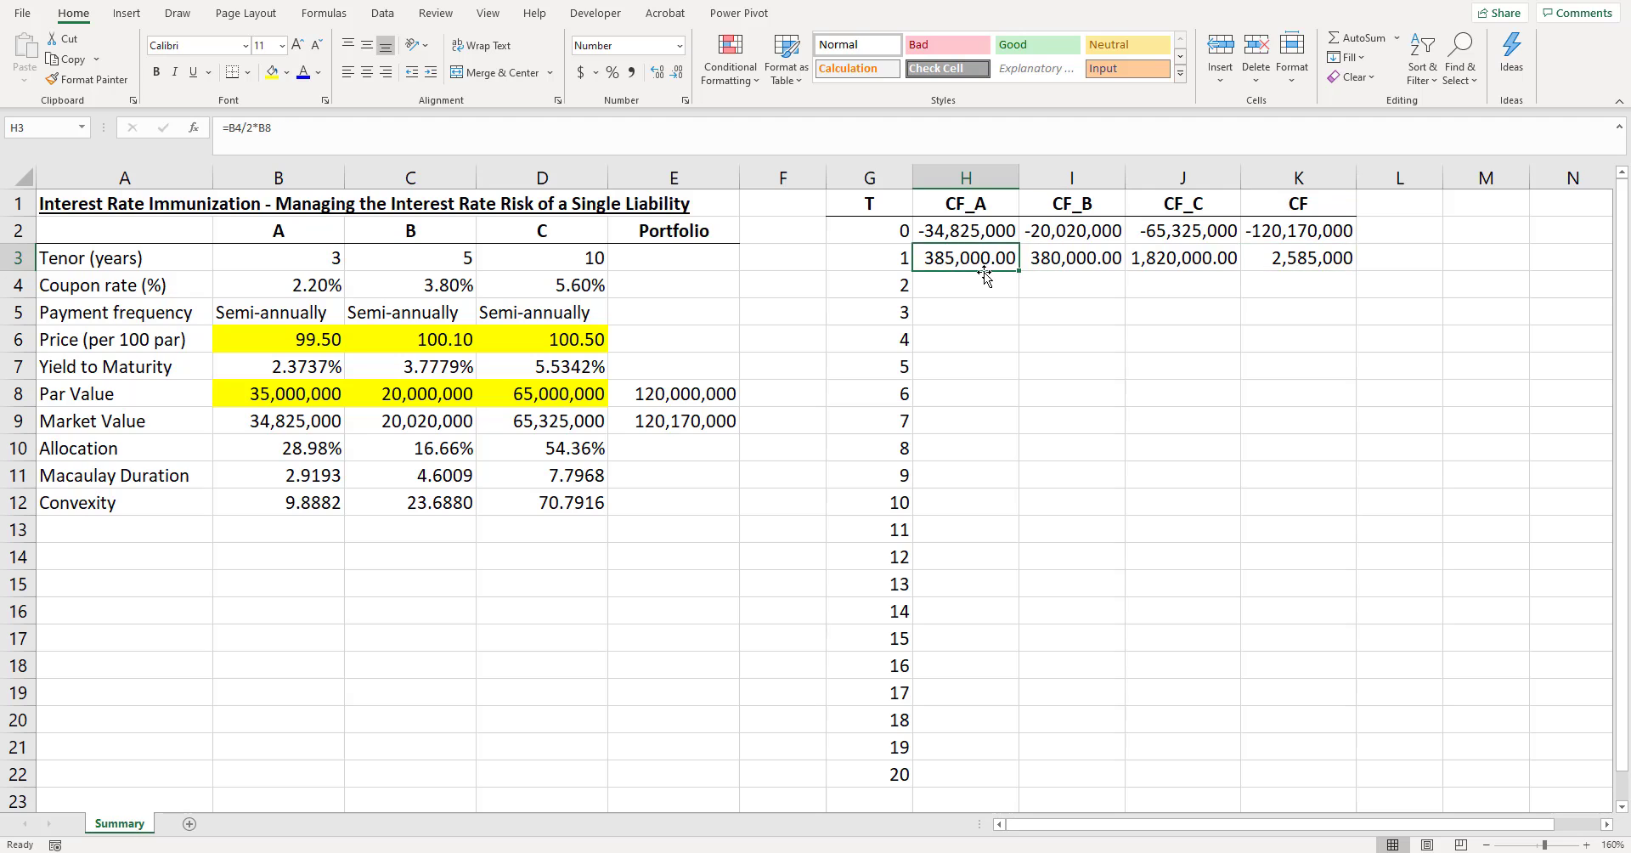
{"action": "left_click", "coordinate": [992, 274]}
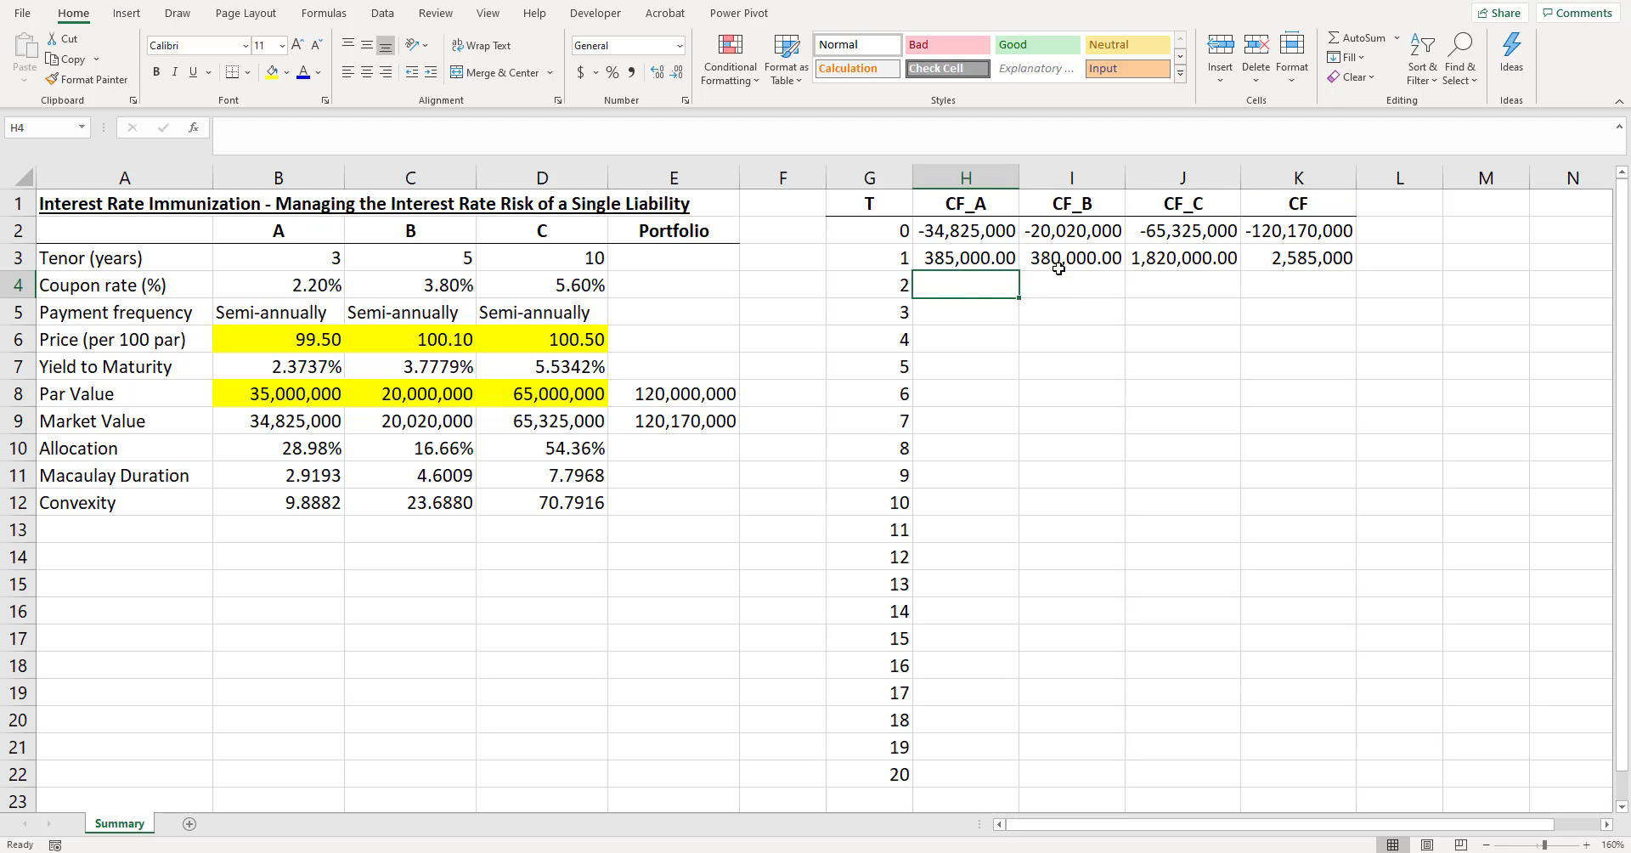
{"action": "type", "text": "="}
{"action": "left_click", "coordinate": [975, 259]}
{"action": "key", "text": "Return"}
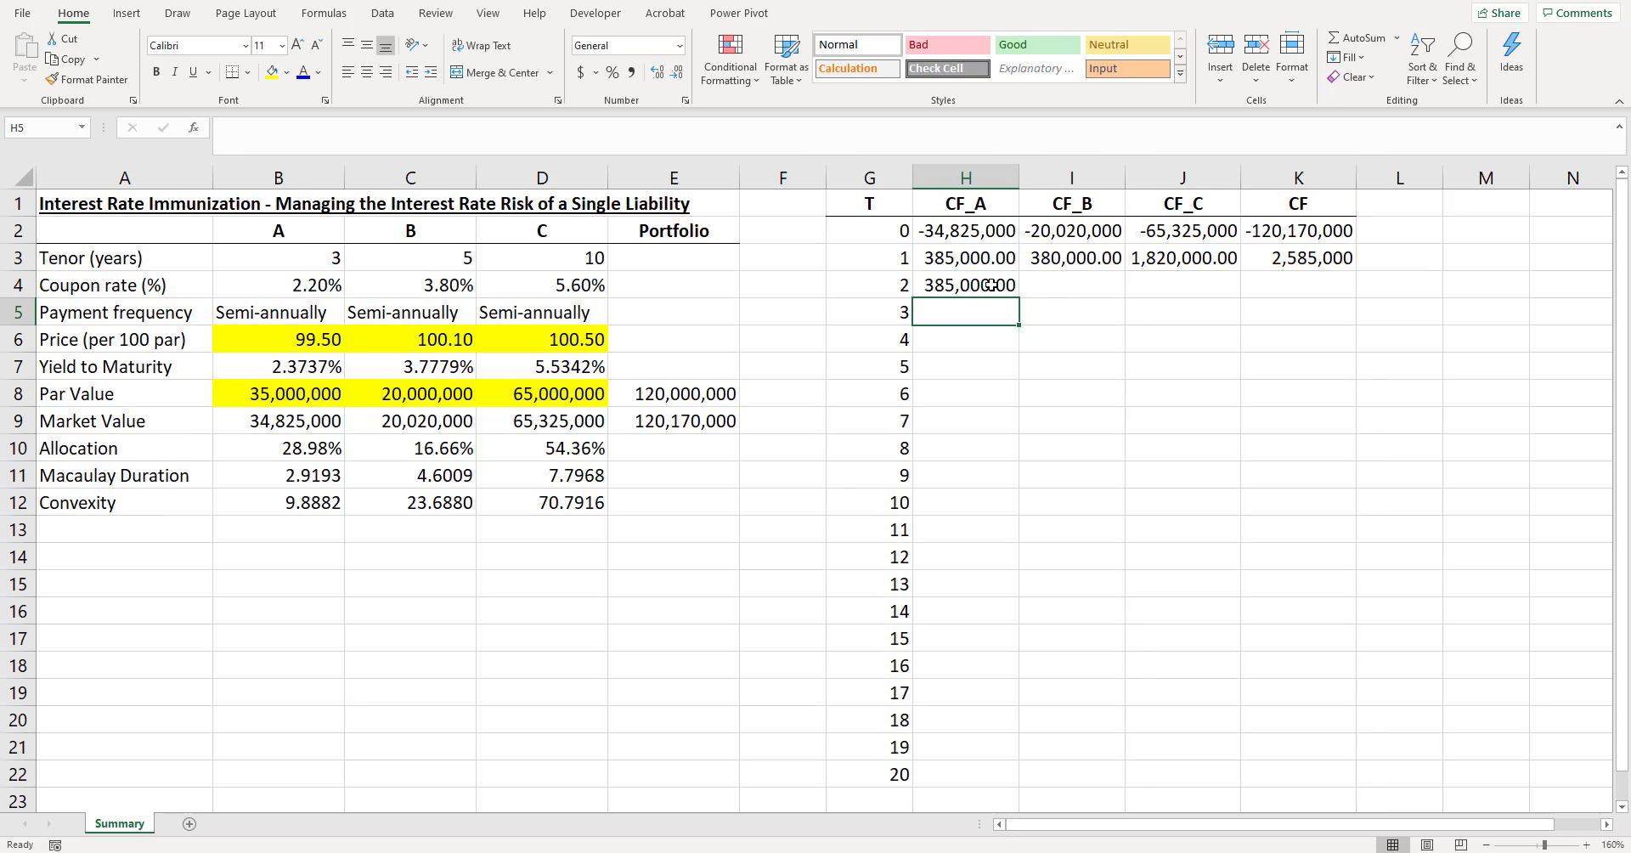
{"action": "left_click", "coordinate": [333, 258]}
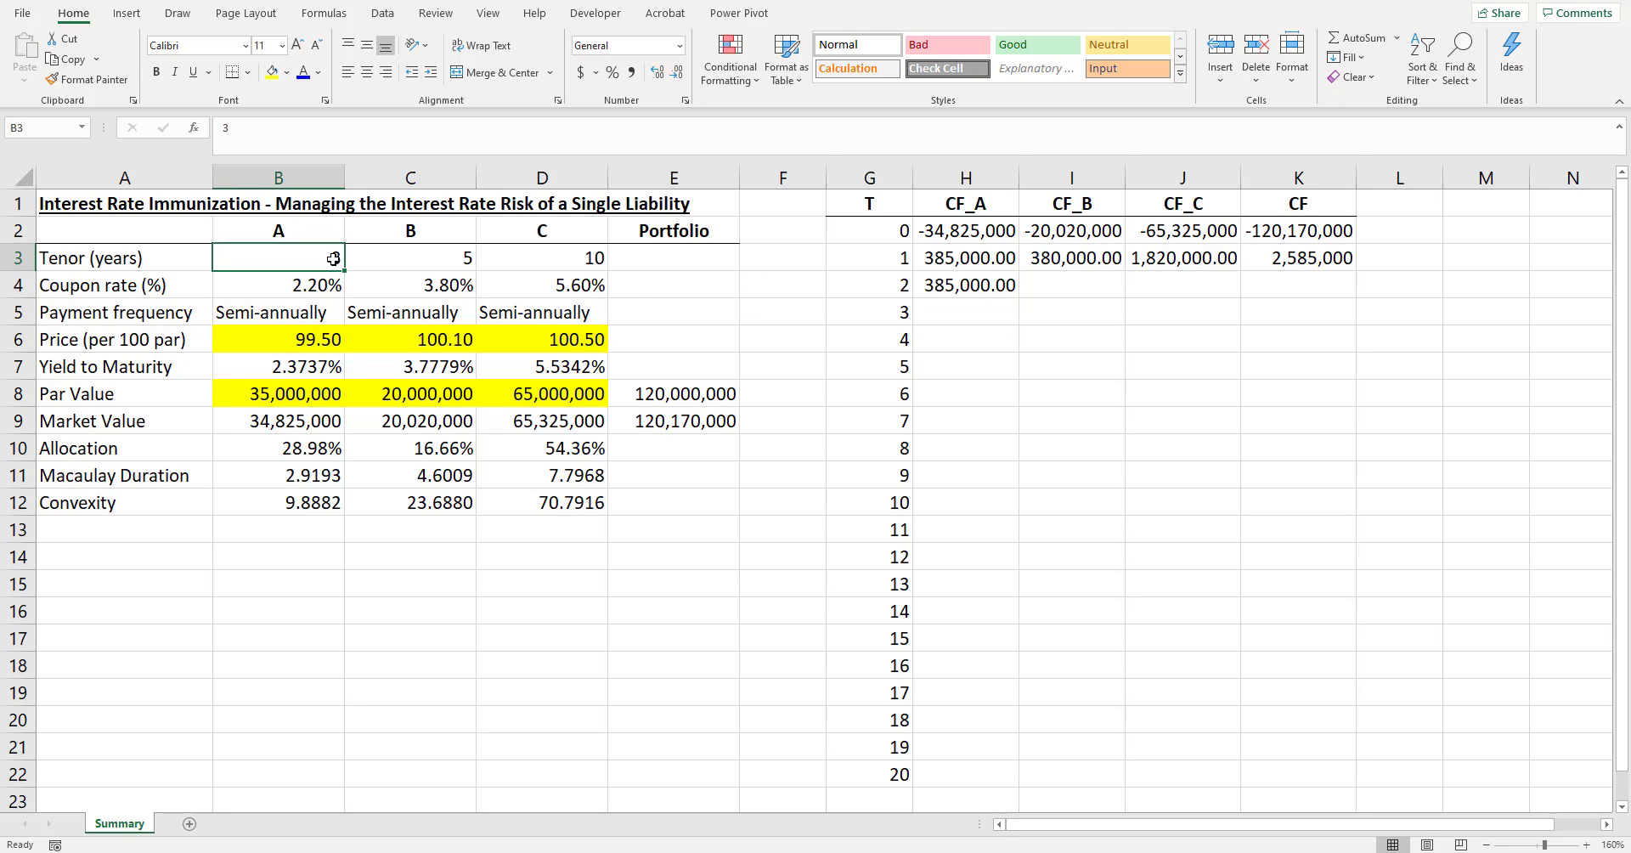
{"action": "left_click_drag", "start_coordinate": [1008, 284], "coordinate": [1011, 395]}
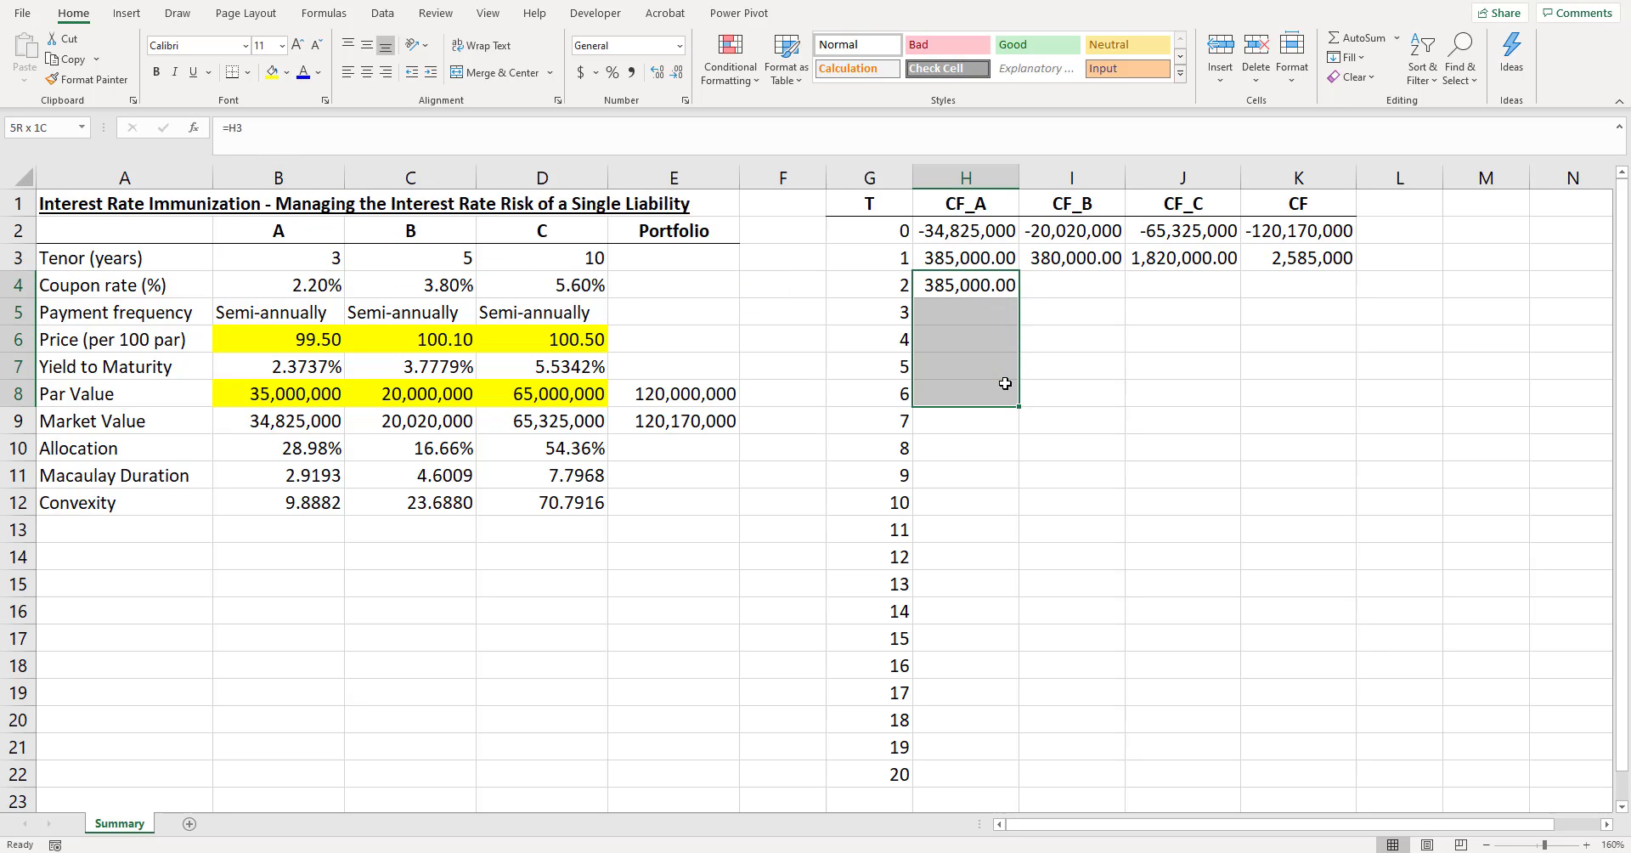
{"action": "key", "text": "ctrl+d"}
{"action": "left_click", "coordinate": [1042, 377]}
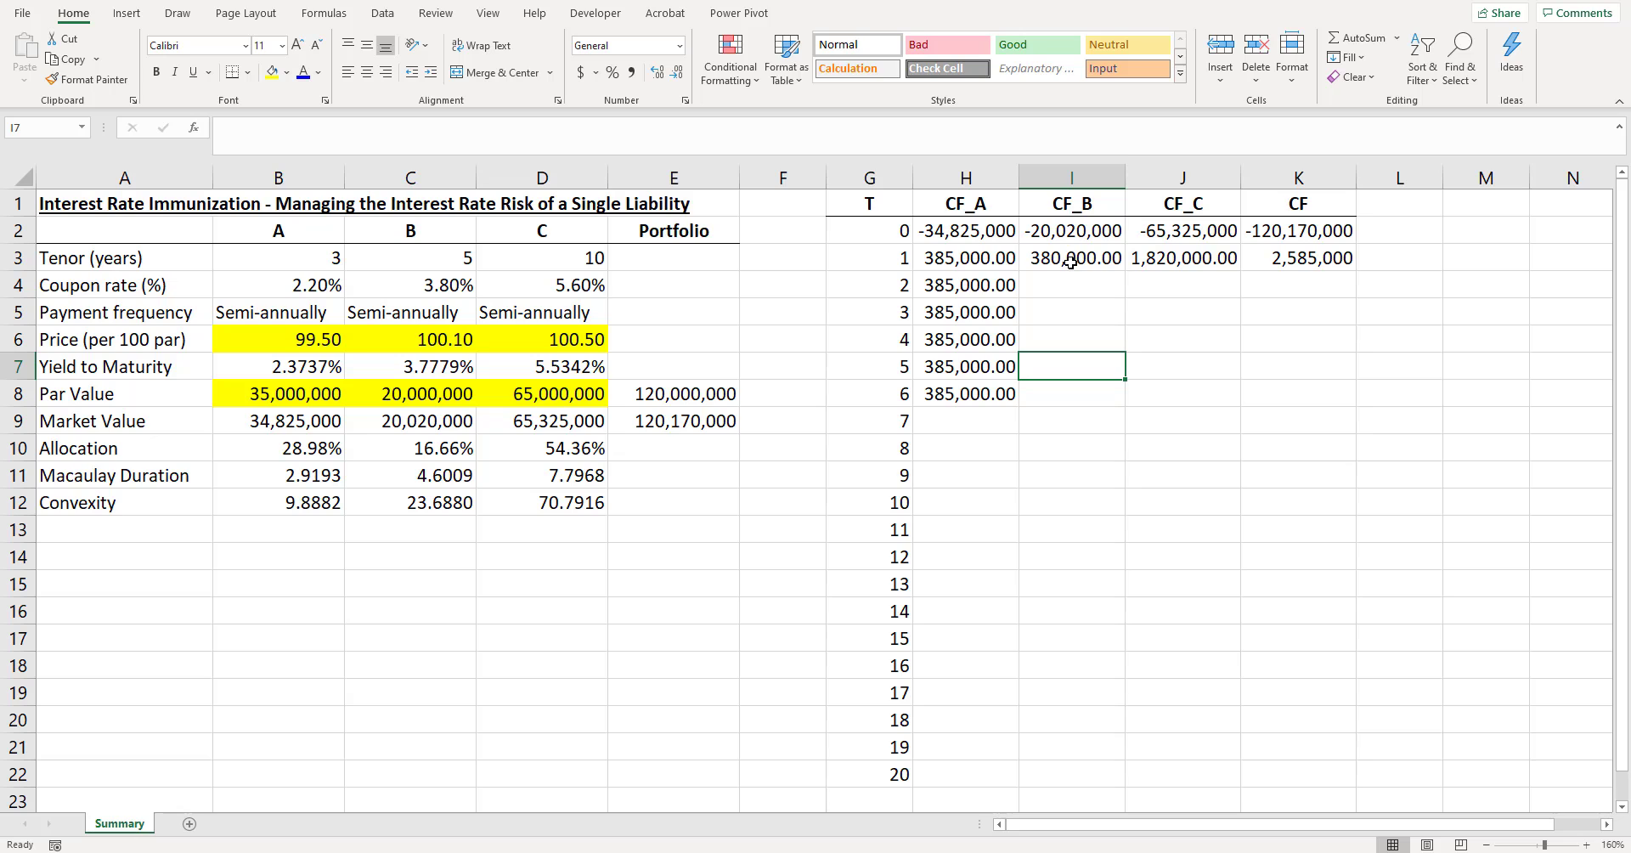
- Link I4 to the coupon above with =I3 and fill it down to I12 for bond B's ten periods
{"action": "left_click", "coordinate": [1070, 263]}
{"action": "key", "text": "Down"}
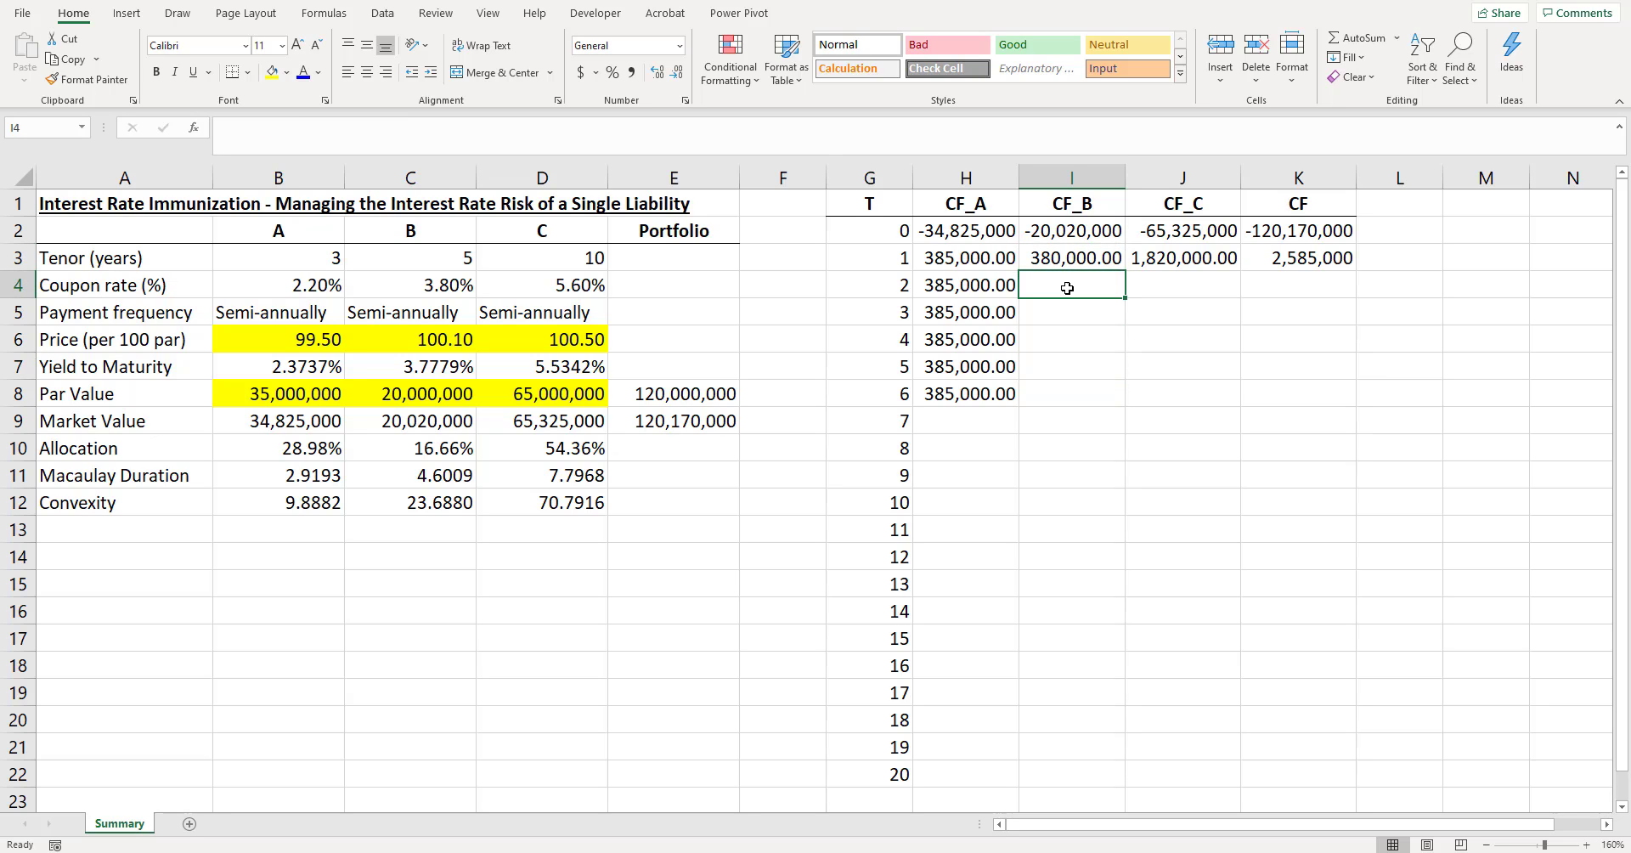
{"action": "type", "text": "="}
{"action": "left_click", "coordinate": [1066, 262]}
{"action": "key", "text": "Return"}
{"action": "left_click", "coordinate": [1068, 288]}
{"action": "left_click_drag", "start_coordinate": [1067, 288], "coordinate": [1079, 500]}
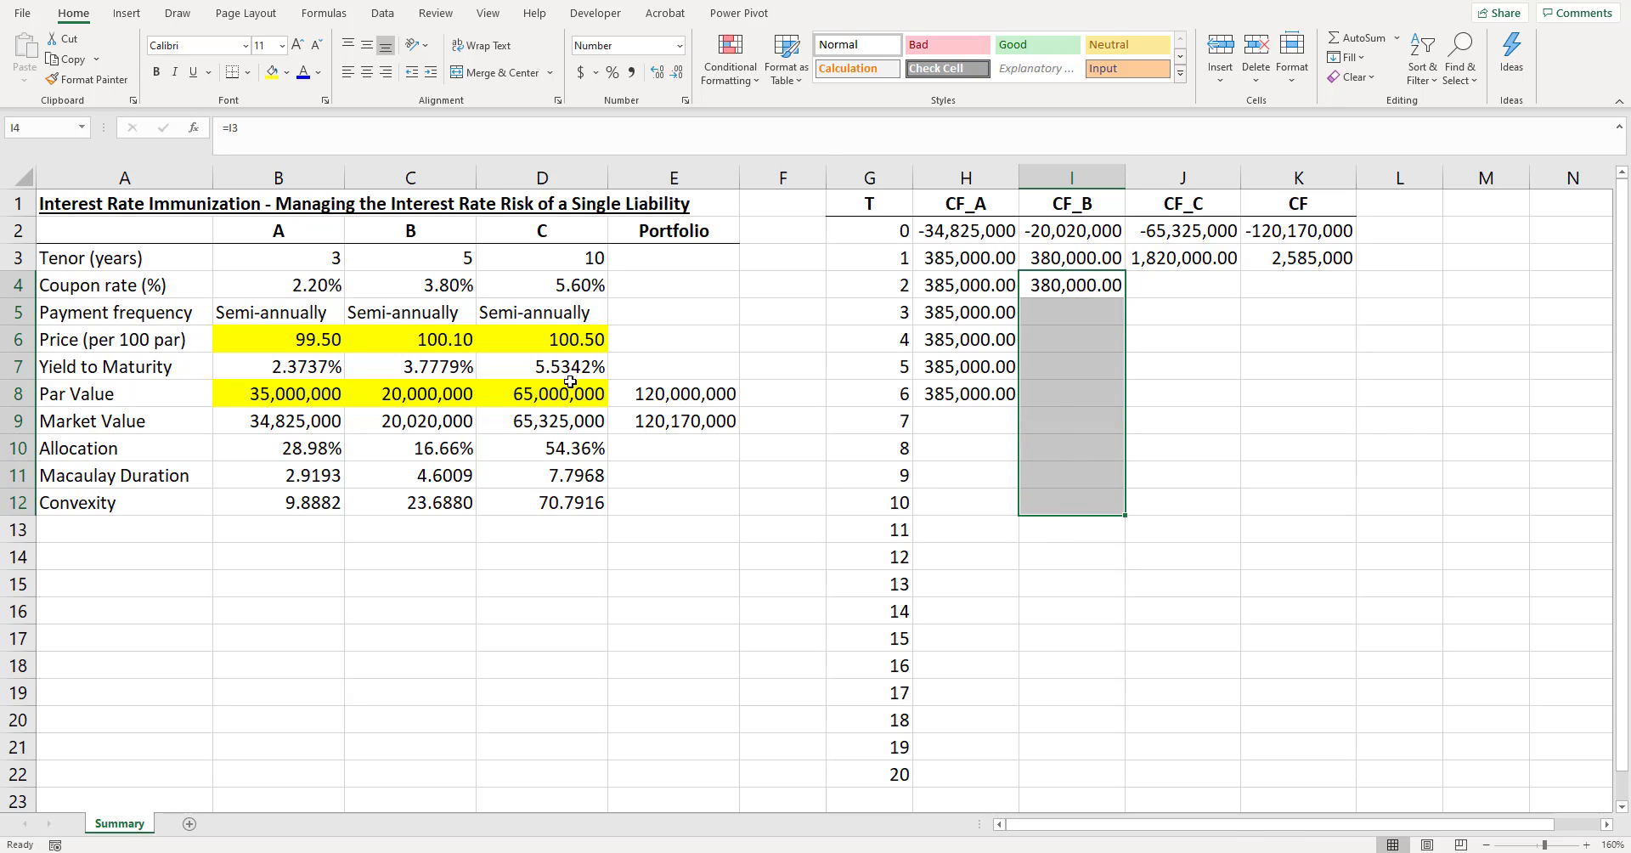
{"action": "key", "text": "ctrl+d"}
{"action": "left_click", "coordinate": [1137, 415]}
- Link J4 to the coupon above with =J3 and fill it down to J22 for bond C's twenty periods
{"action": "left_click", "coordinate": [1173, 262]}
{"action": "left_click", "coordinate": [1170, 285]}
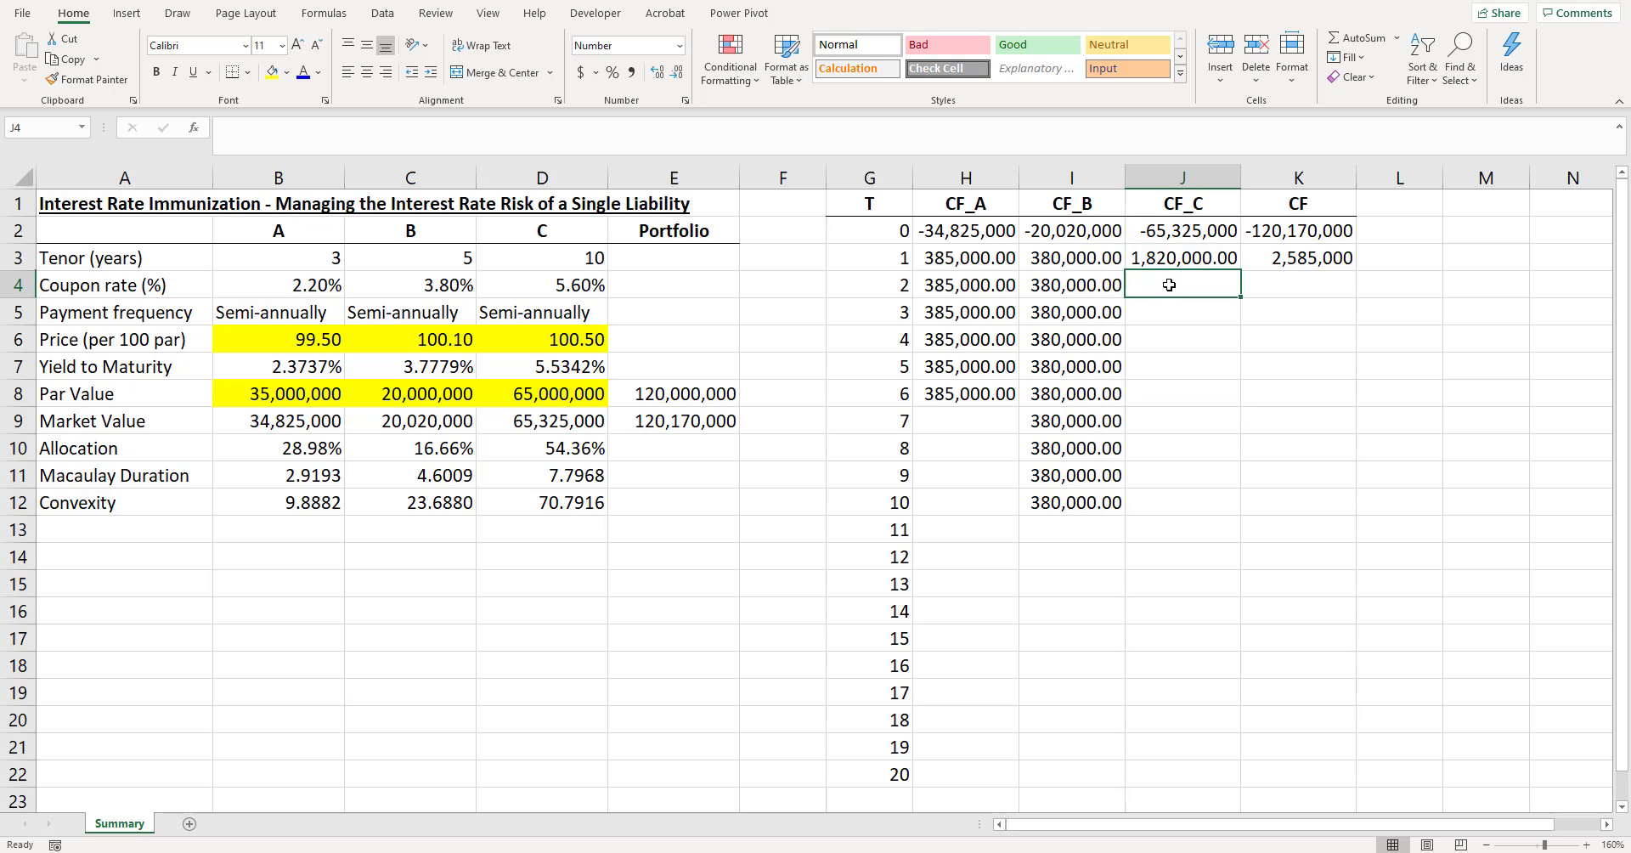
{"action": "type", "text": "=J3"}
{"action": "key", "text": "Return"}
{"action": "left_click_drag", "start_coordinate": [1170, 285], "coordinate": [1223, 776]}
{"action": "key", "text": "ctrl+d"}
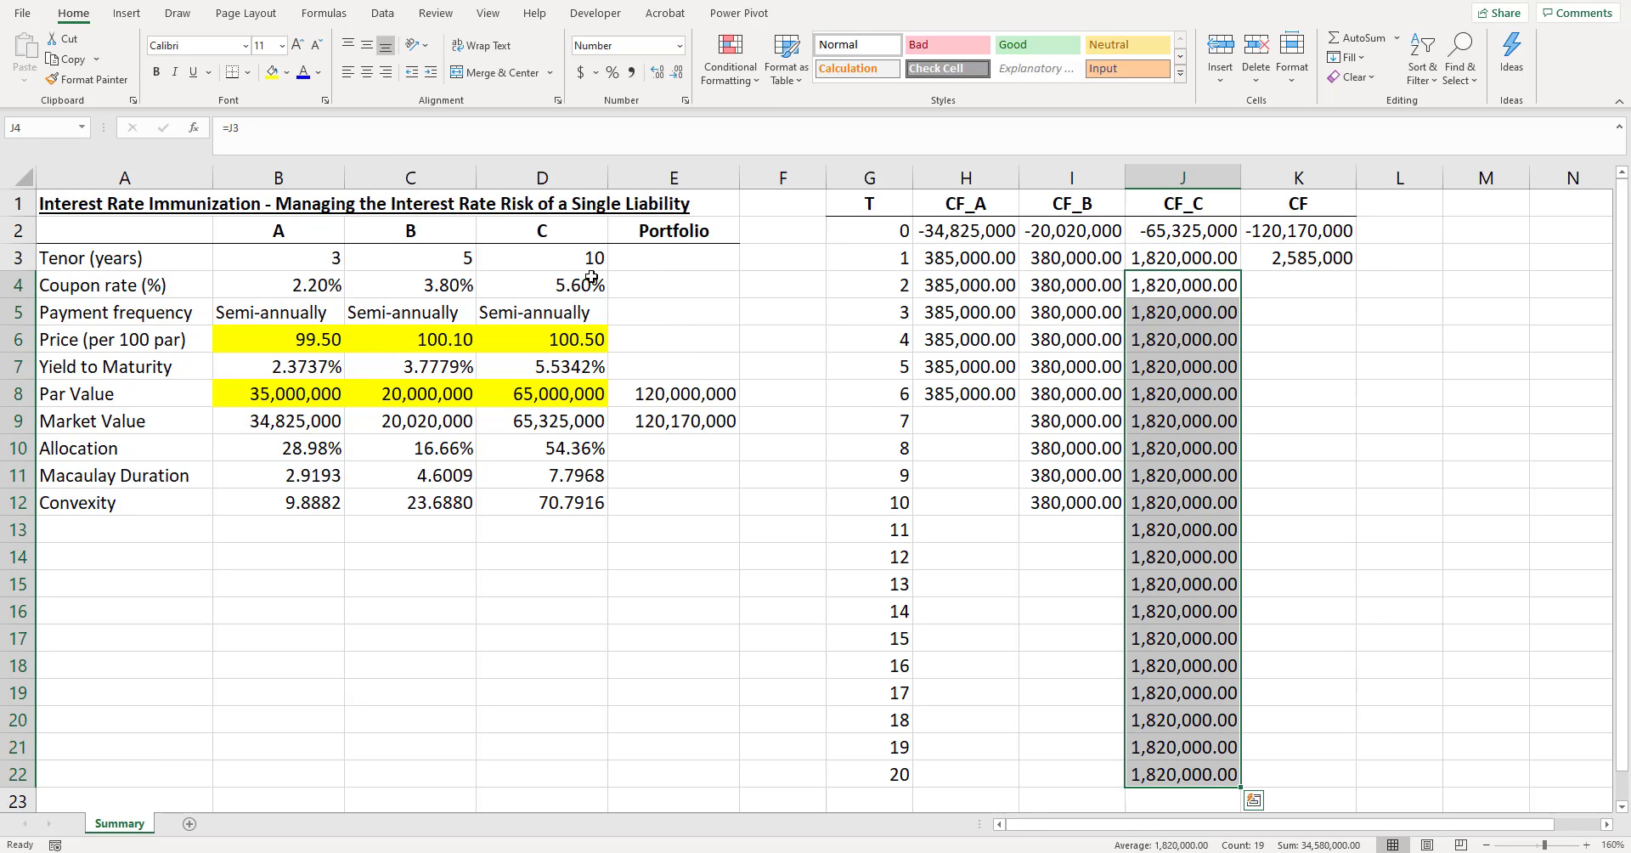
- Add bond A's par value to its final cash flow in H8, making the formula =H7+B8
{"action": "left_click", "coordinate": [983, 398]}
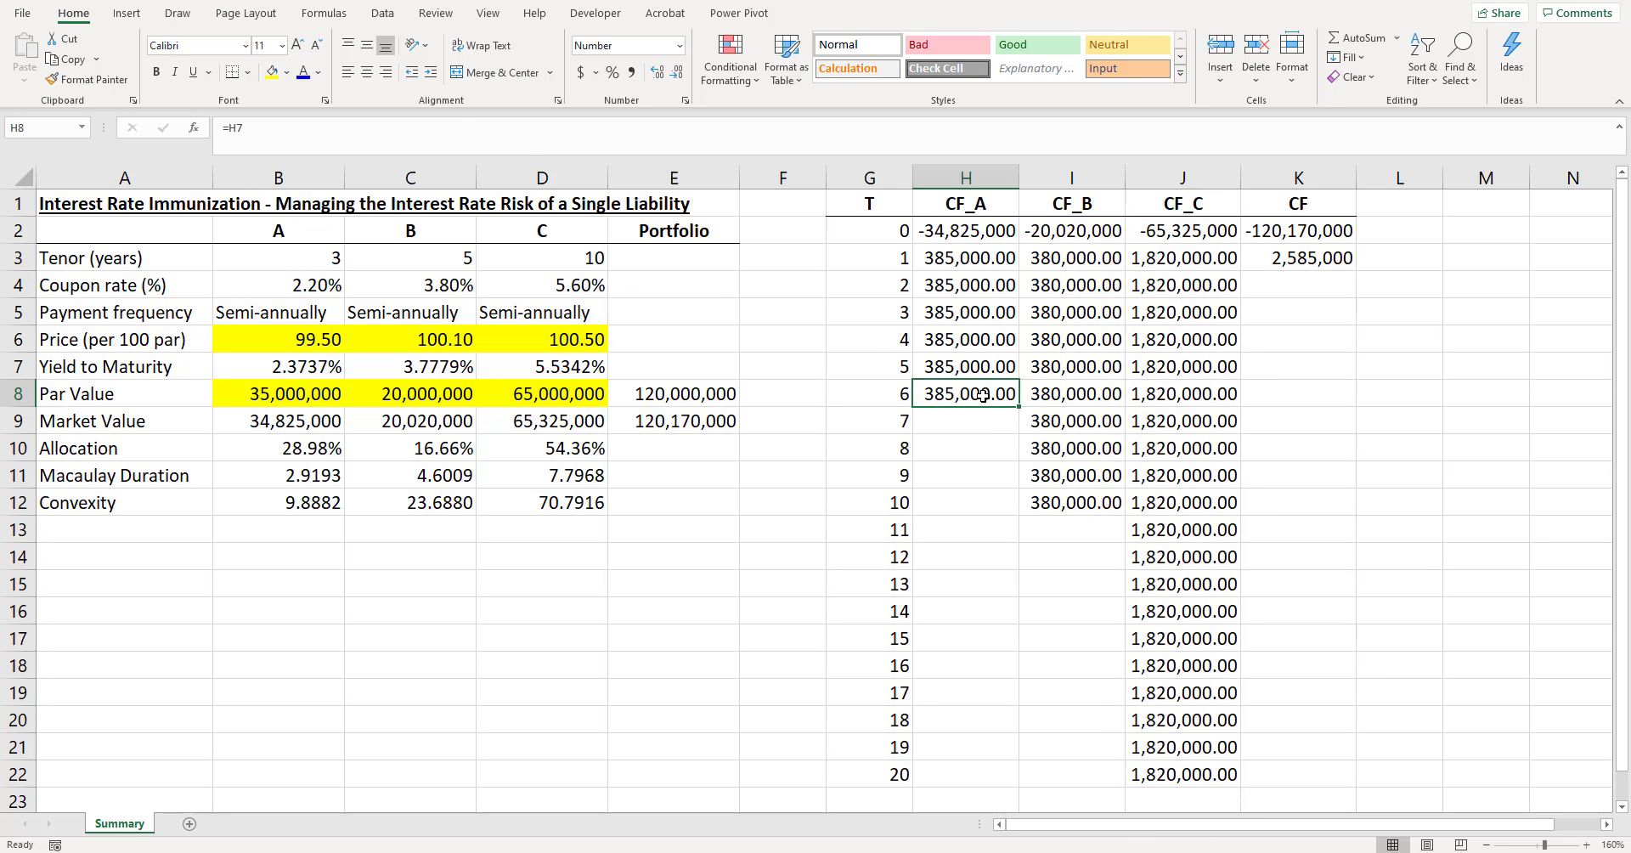
{"action": "left_click", "coordinate": [452, 129]}
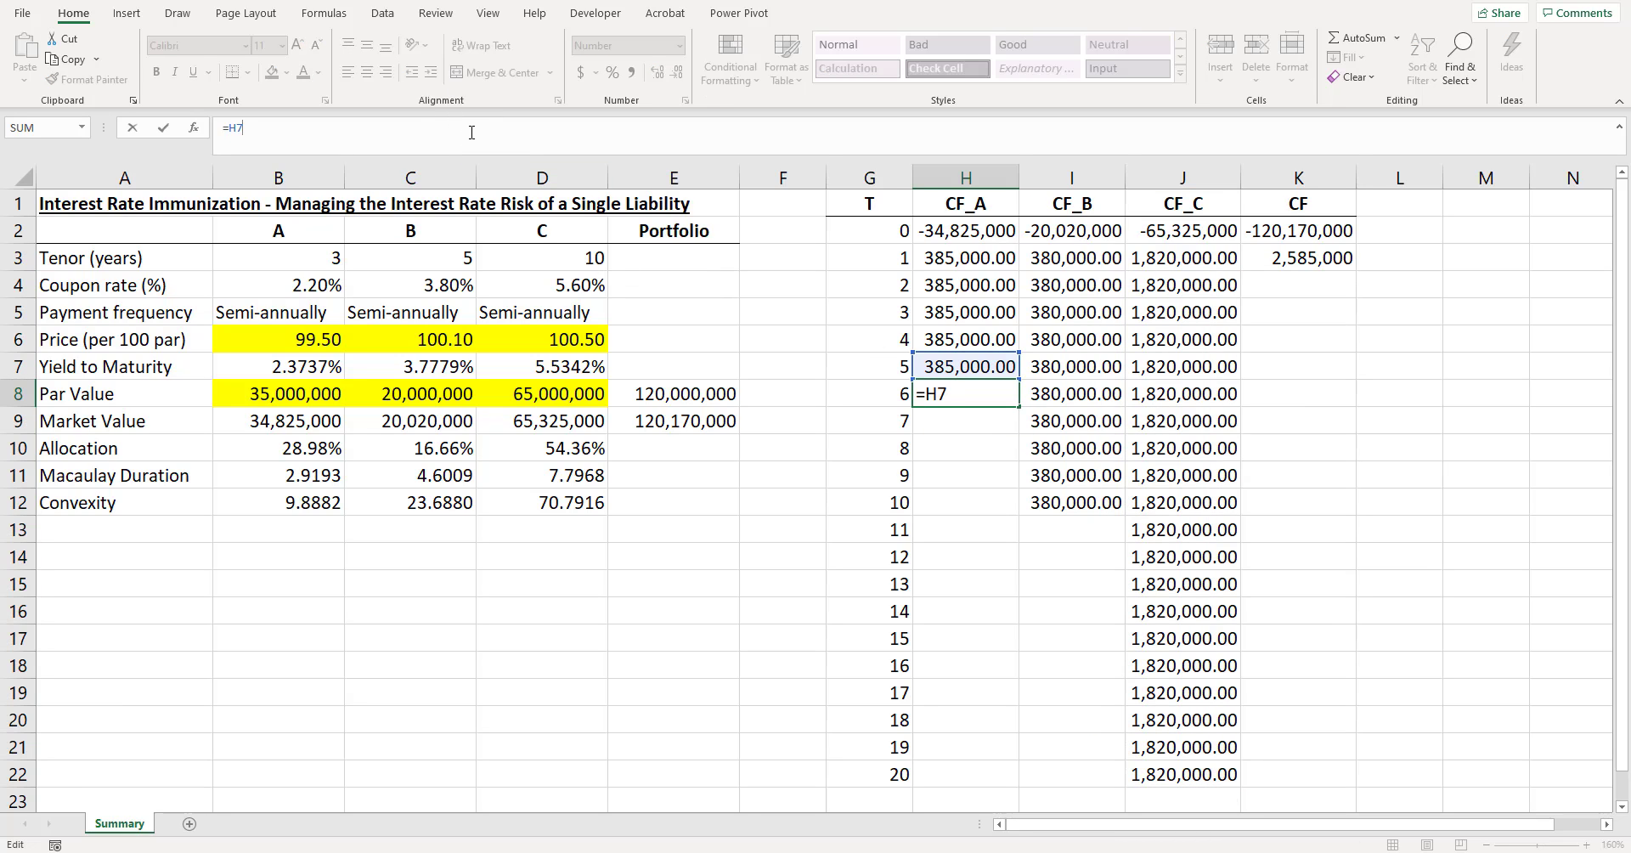
{"action": "type", "text": "+"}
{"action": "left_click", "coordinate": [303, 392]}
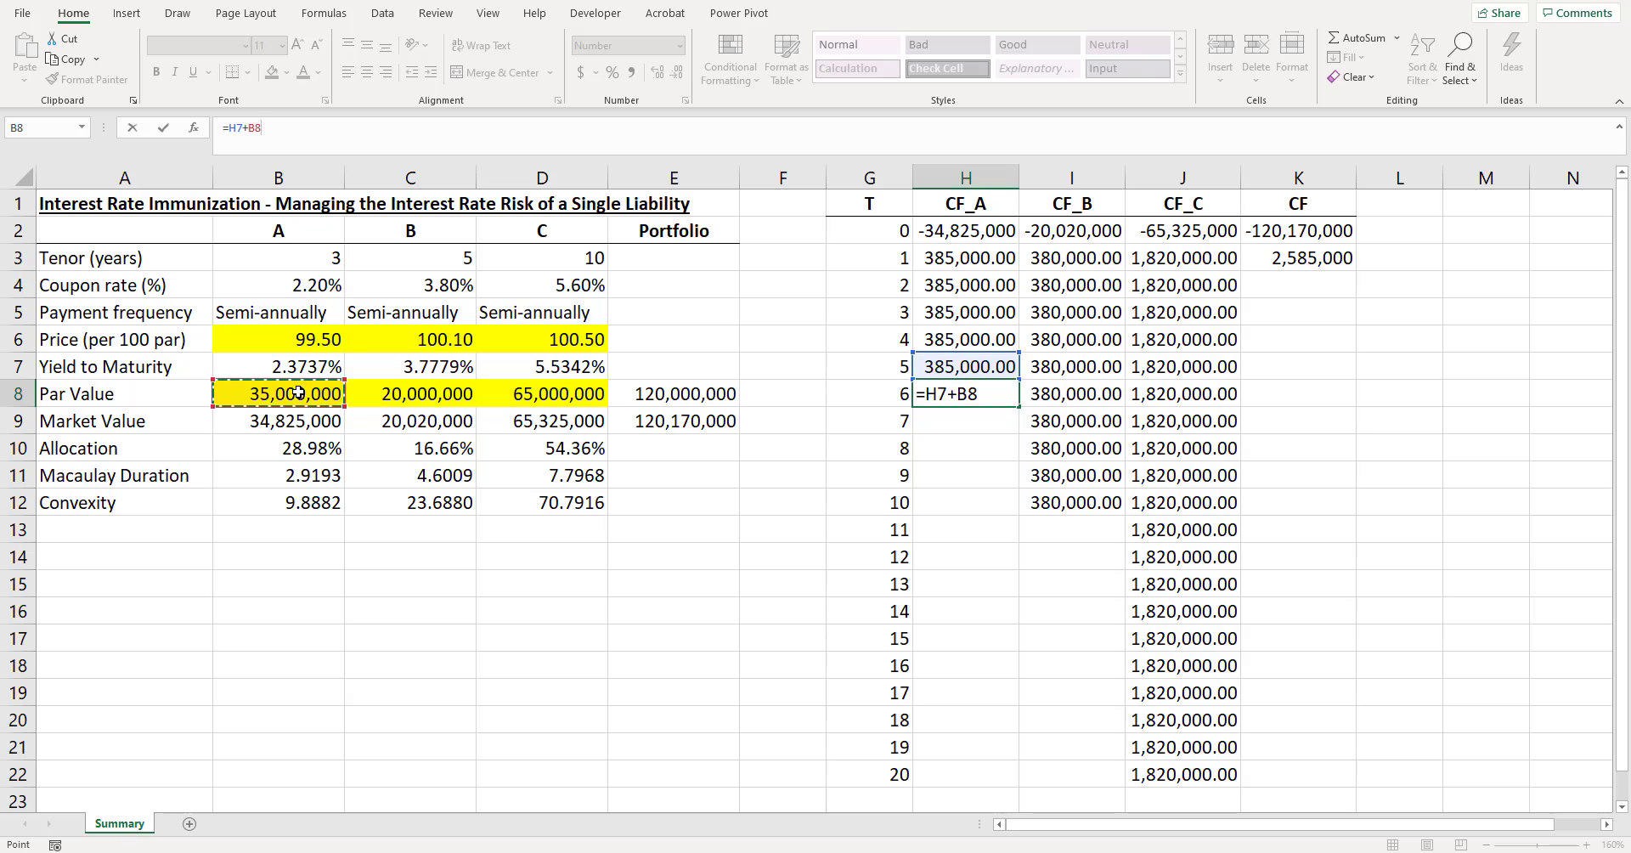
{"action": "key", "text": "Return"}
- Add bond B's par value to its final cash flow in I12, making the formula =I11+C8
{"action": "left_click", "coordinate": [1085, 503]}
{"action": "left_click", "coordinate": [471, 124]}
{"action": "type", "text": "=I11"}
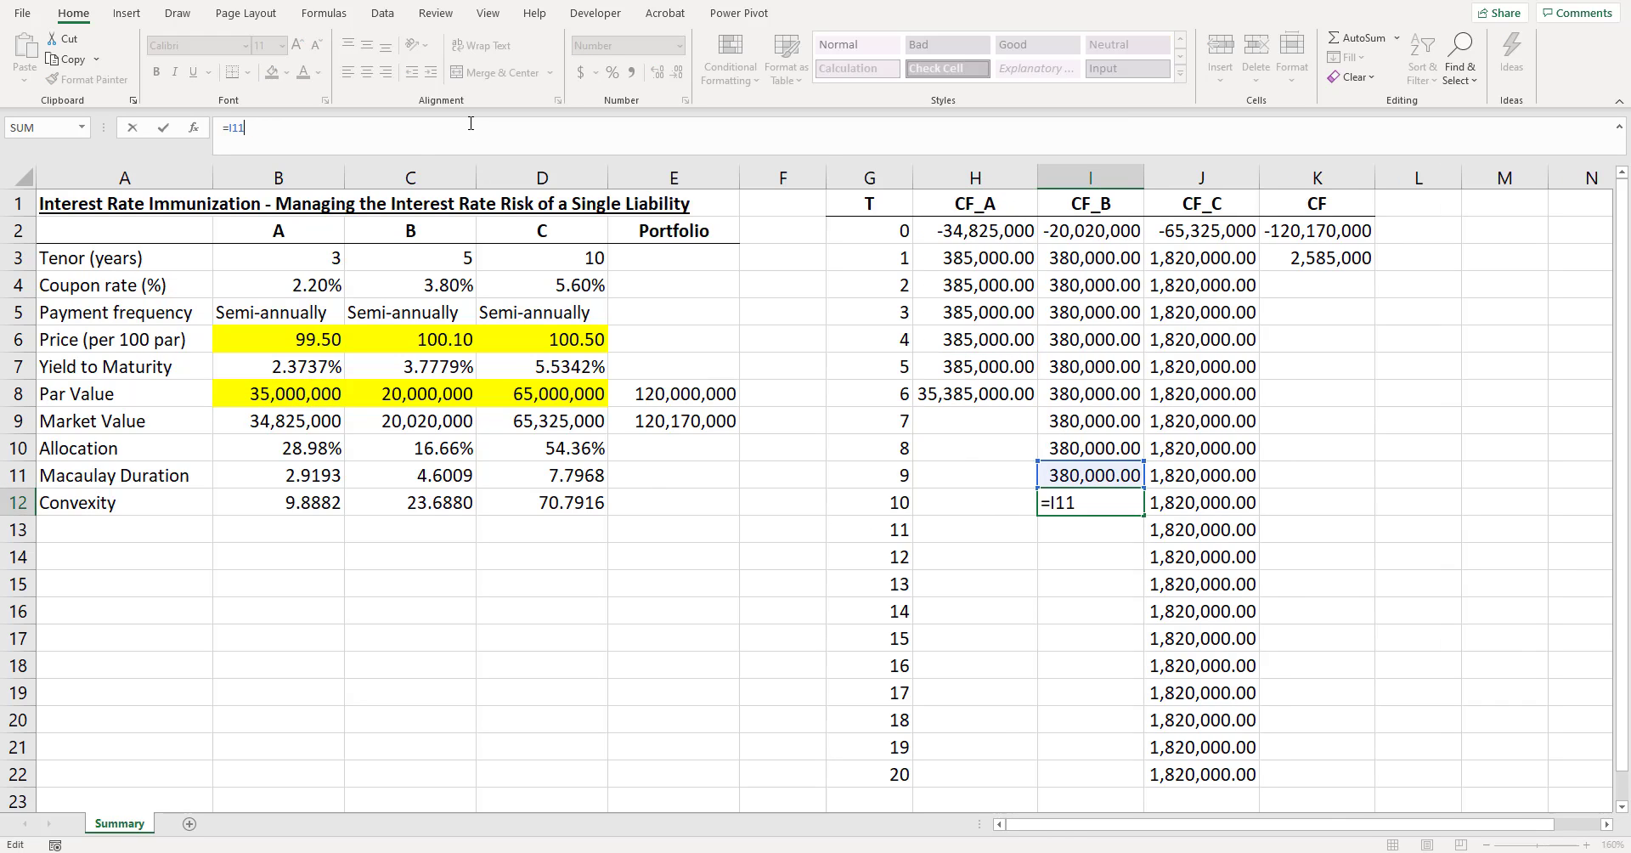
{"action": "type", "text": "+"}
{"action": "left_click", "coordinate": [396, 395]}
{"action": "key", "text": "Return"}
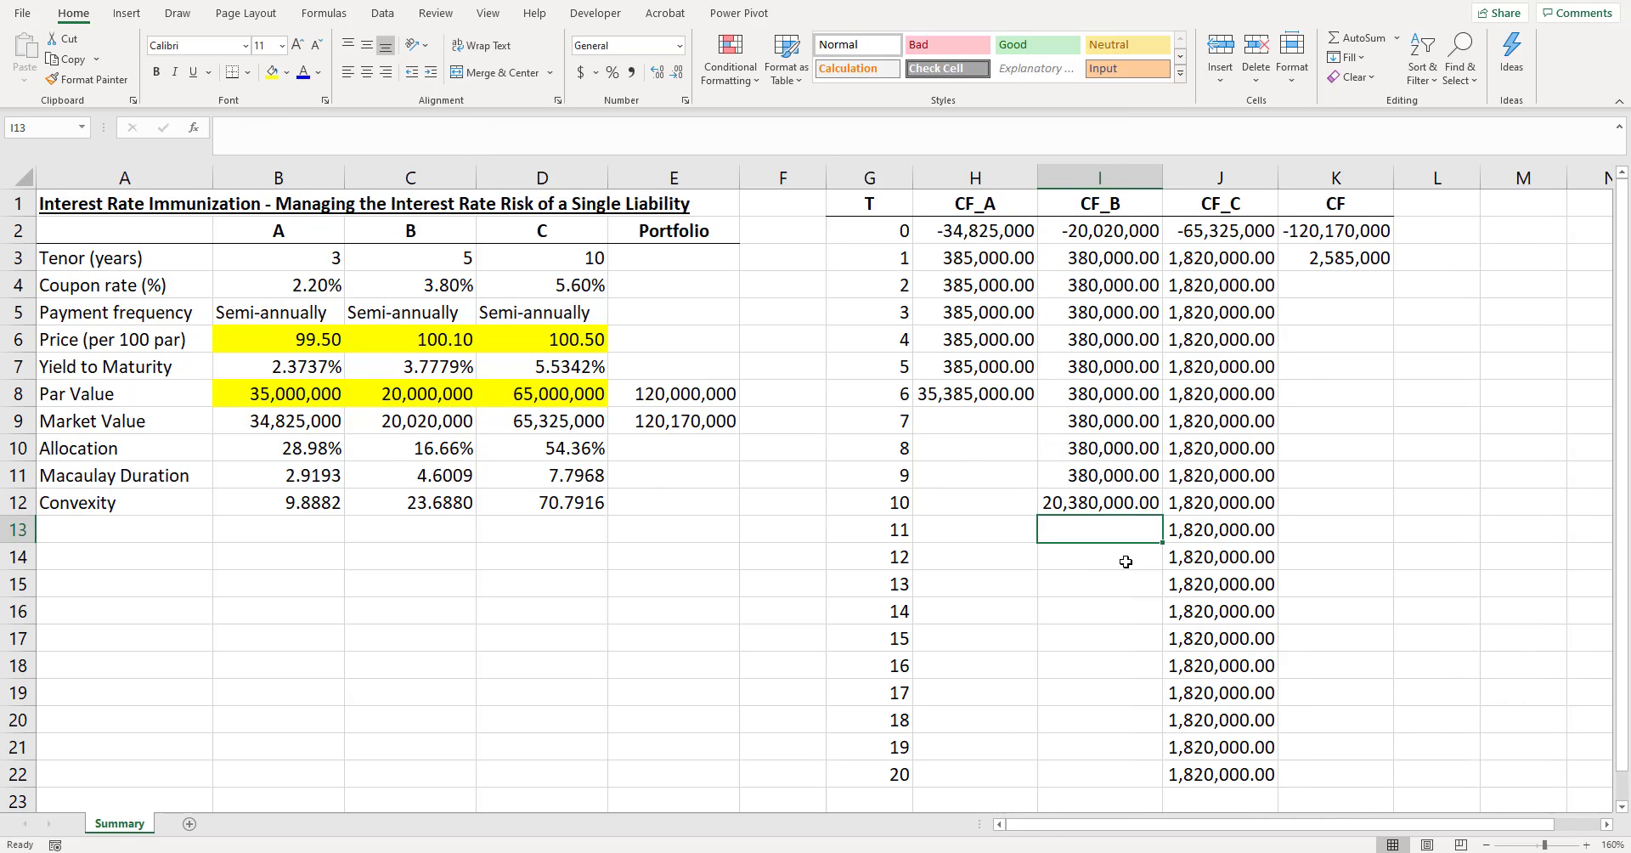
- Add bond C's par value to its final cash flow in J22, making the formula =J21+D8
{"action": "left_click", "coordinate": [1229, 775]}
{"action": "left_click", "coordinate": [476, 124]}
{"action": "type", "text": "=J21+"}
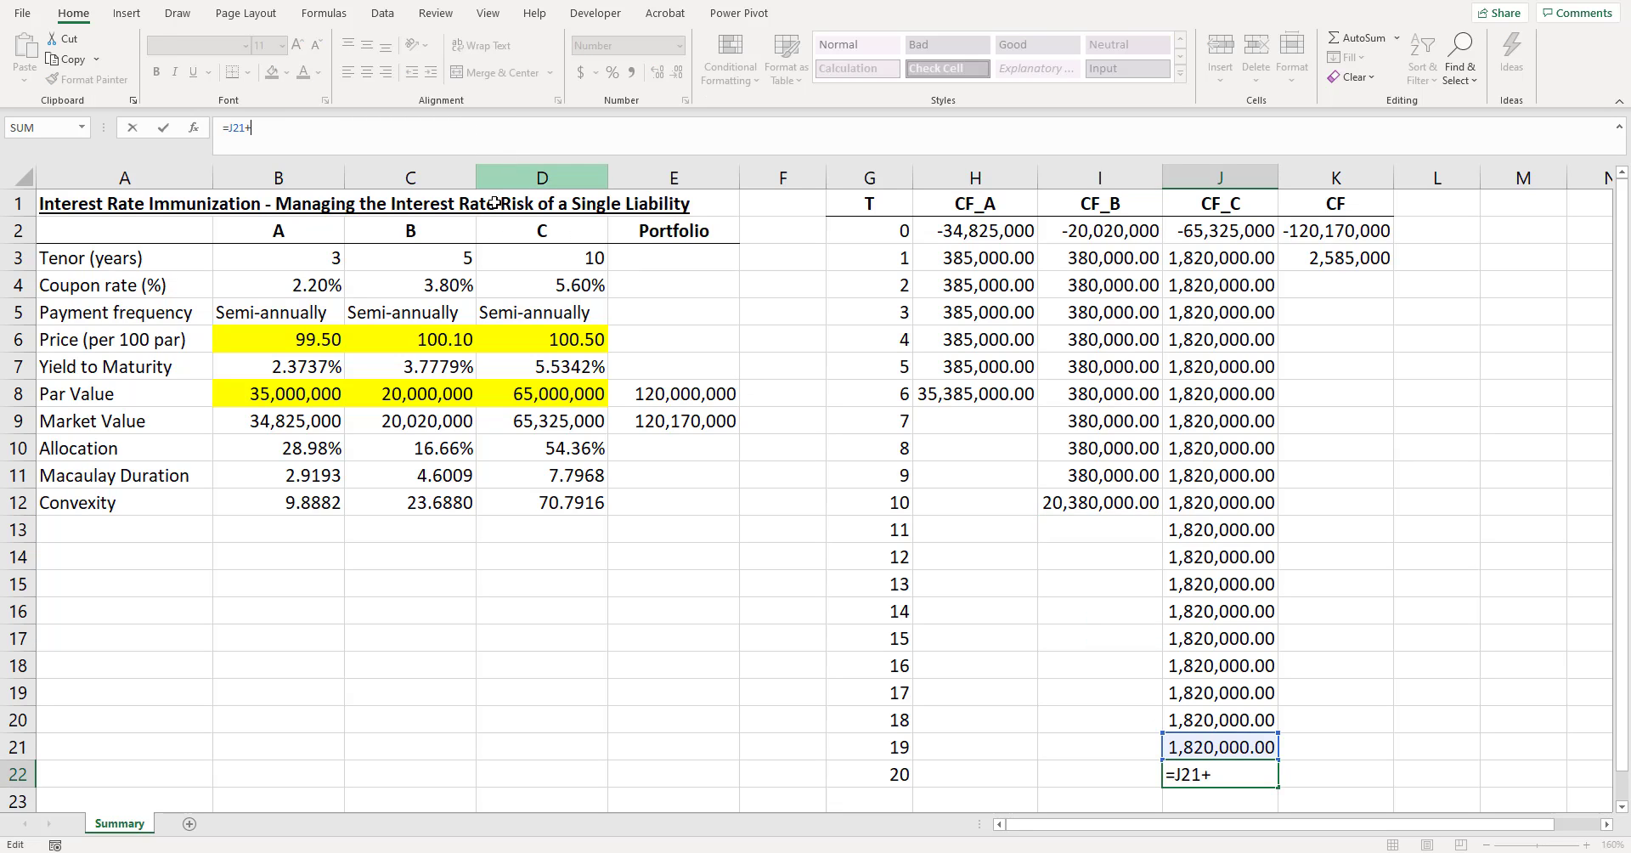
{"action": "left_click", "coordinate": [543, 399]}
{"action": "key", "text": "Return"}
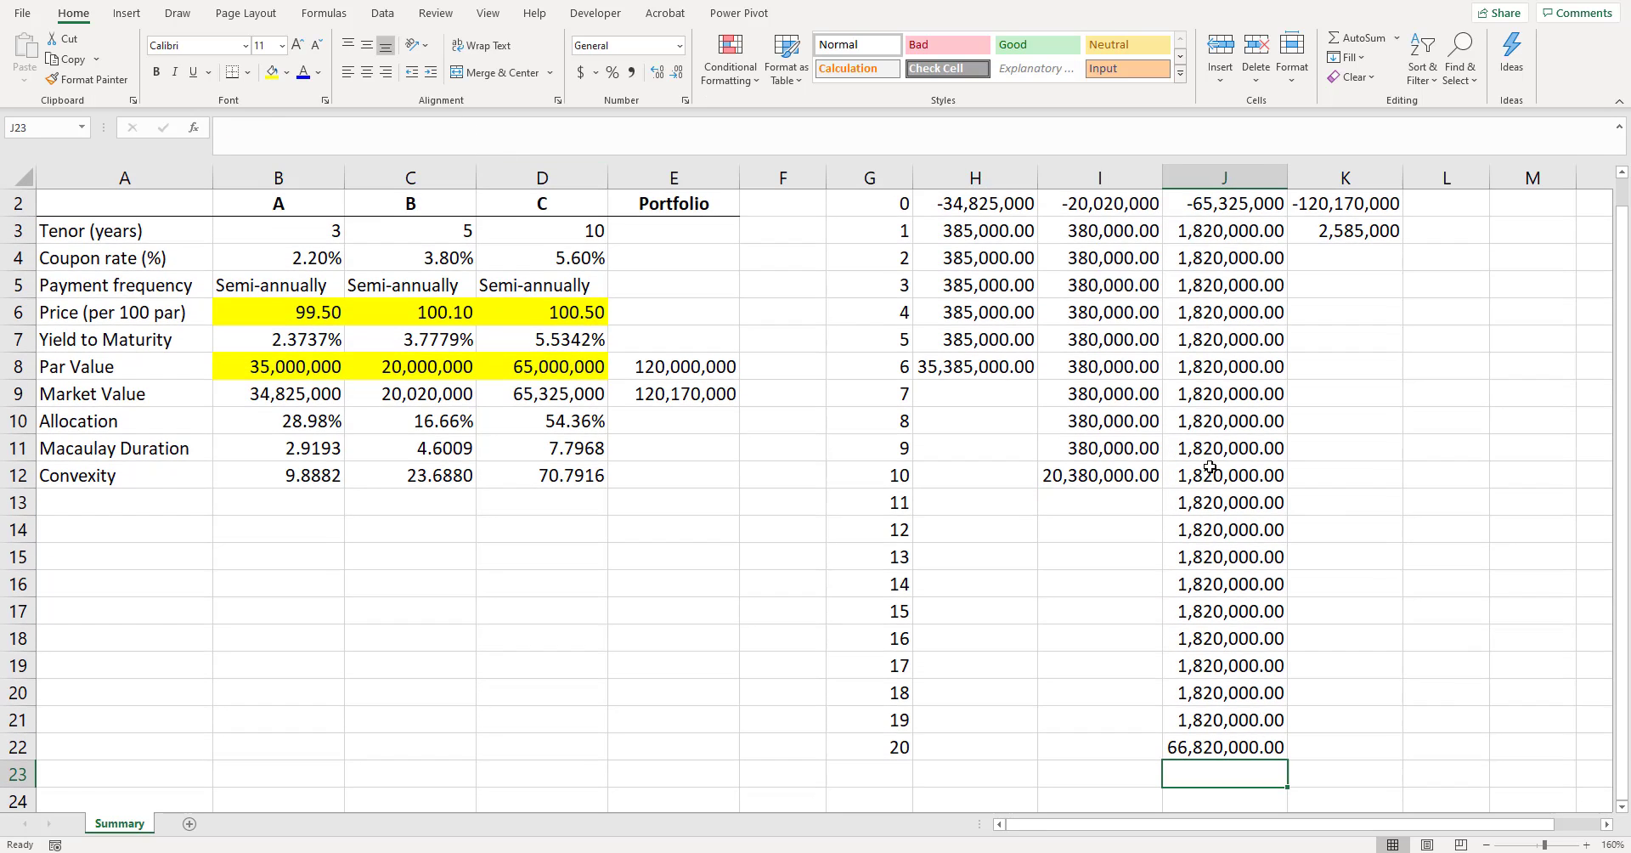
- Autofit the widths of the cash flow columns H to K
{"action": "scroll", "coordinate": [1194, 433], "scroll_direction": "down", "scroll_amount": 2}
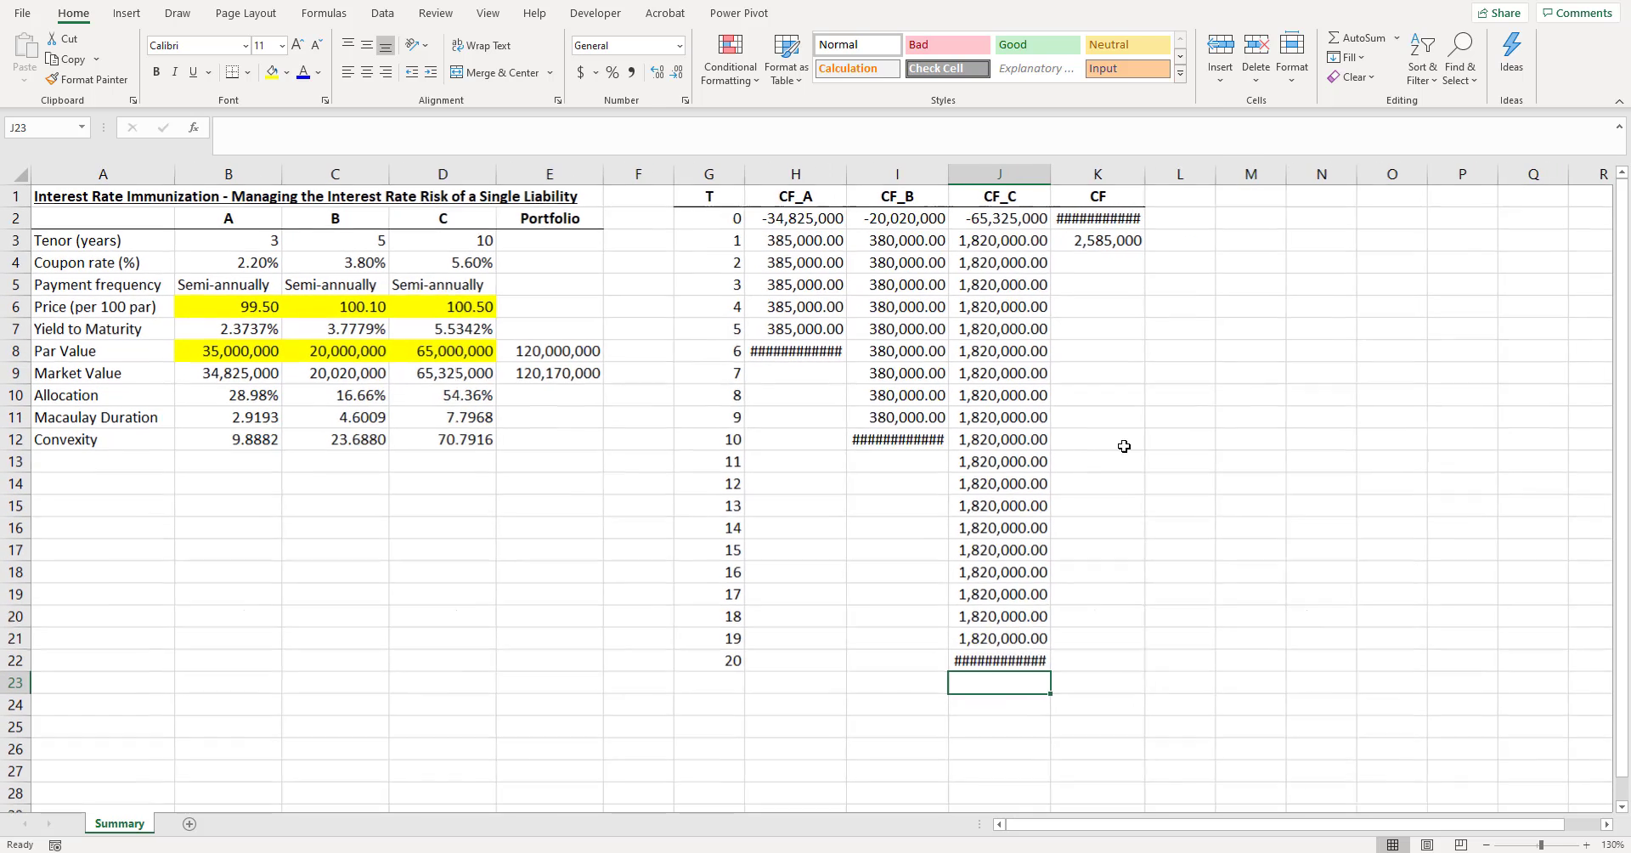
{"action": "left_click_drag", "start_coordinate": [807, 173], "coordinate": [1096, 174]}
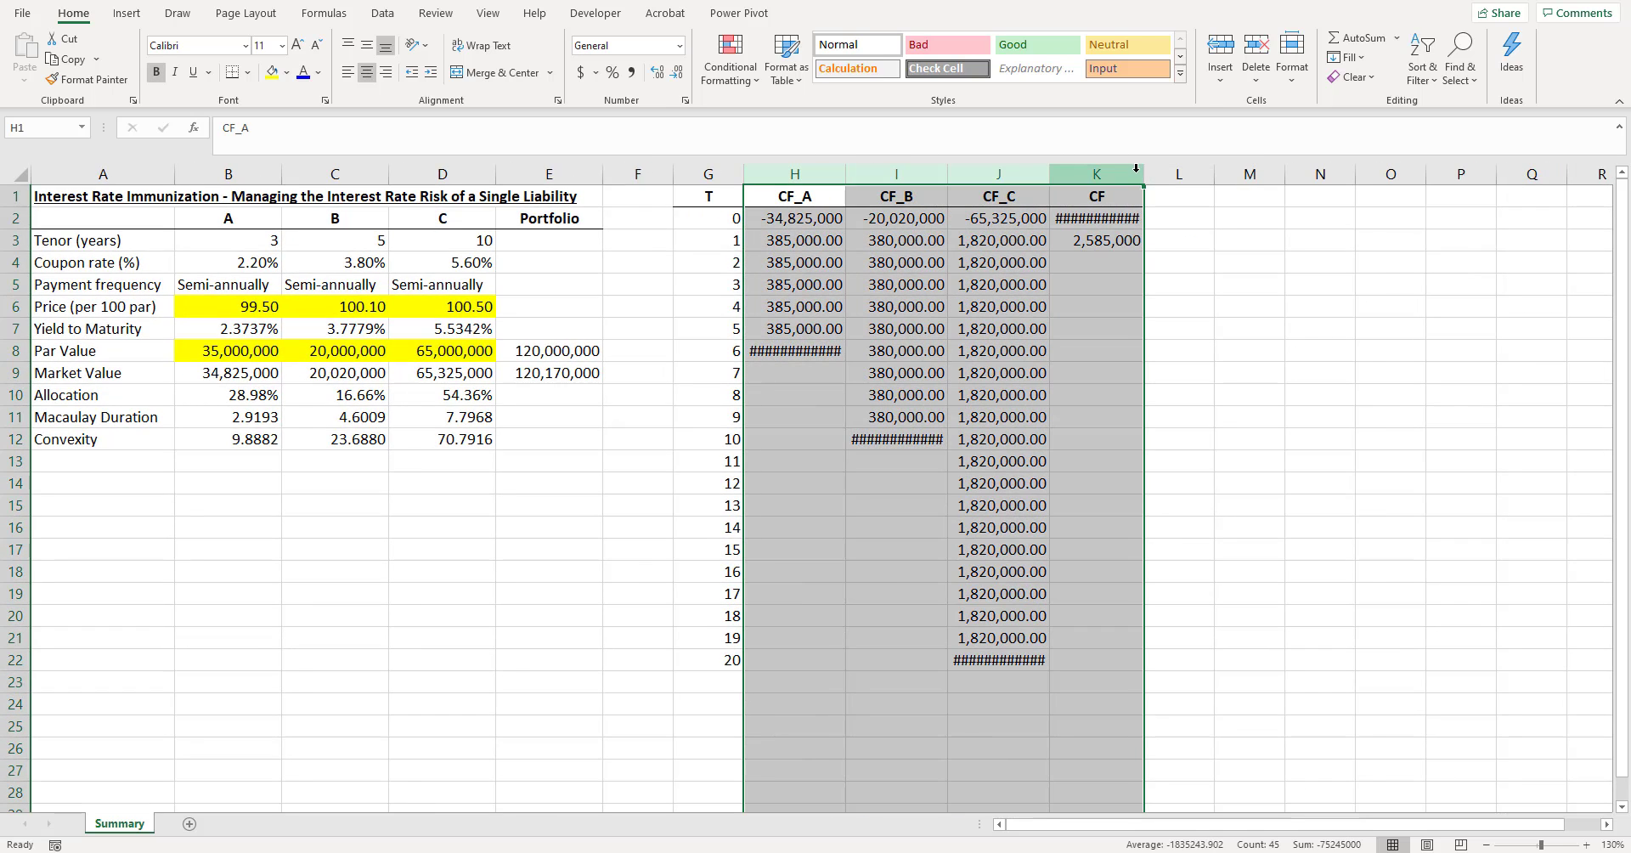
{"action": "double_click", "coordinate": [1144, 173]}
- Fill the total cash flow formula from K3 down to K22
{"action": "left_click", "coordinate": [1129, 240]}
{"action": "double_click", "coordinate": [1129, 239]}
{"action": "key", "text": "Escape"}
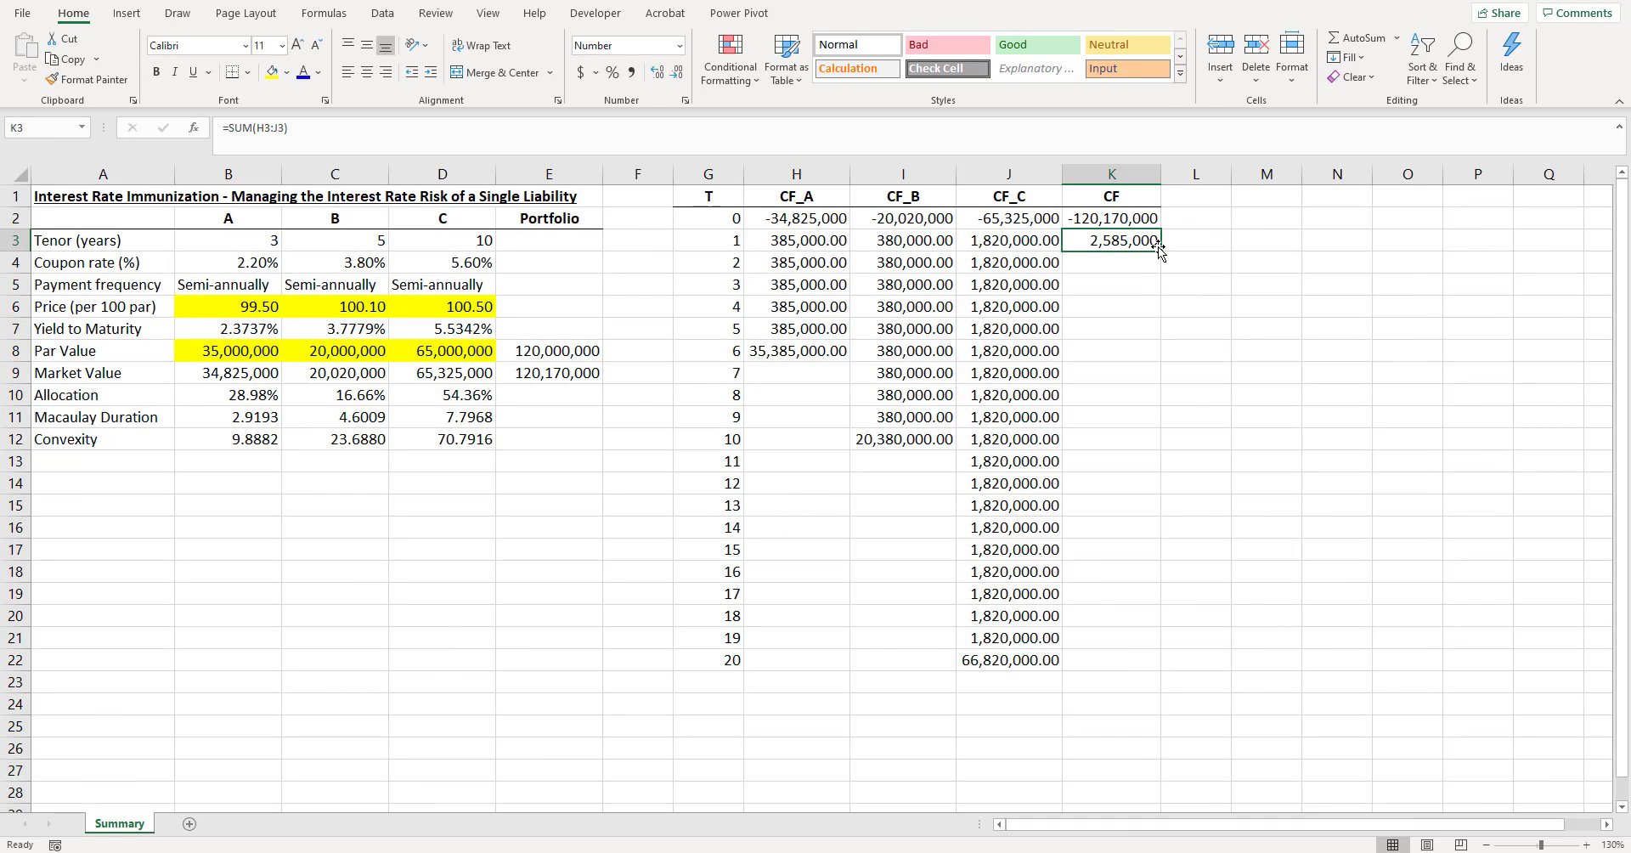
{"action": "left_click_drag", "start_coordinate": [1161, 250], "coordinate": [1140, 675]}
{"action": "left_click", "coordinate": [1213, 590]}
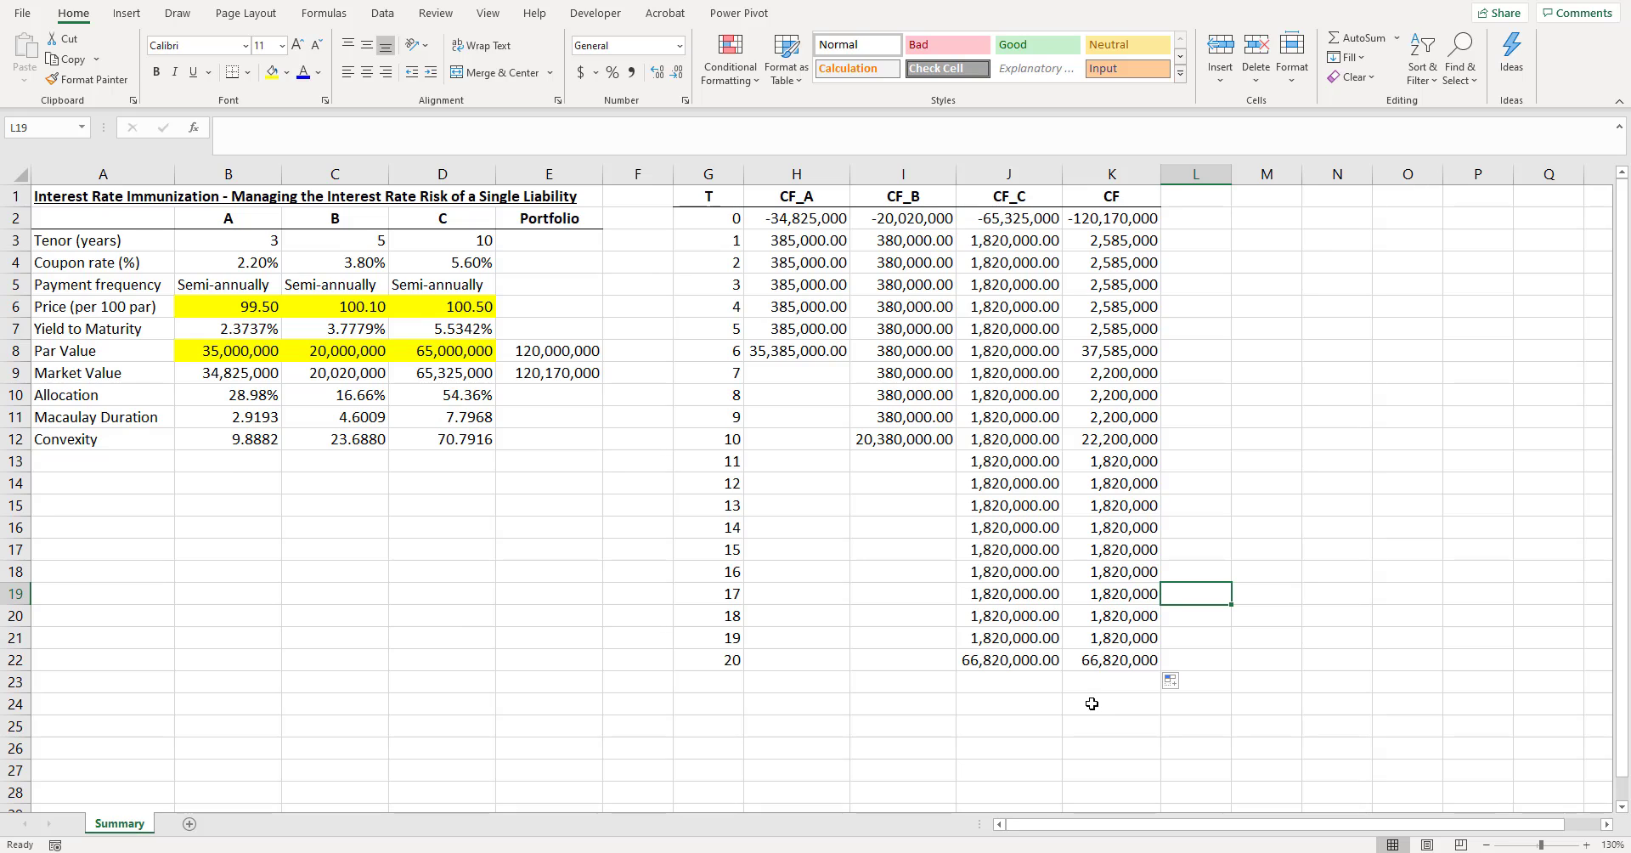
{"action": "left_click", "coordinate": [994, 701]}
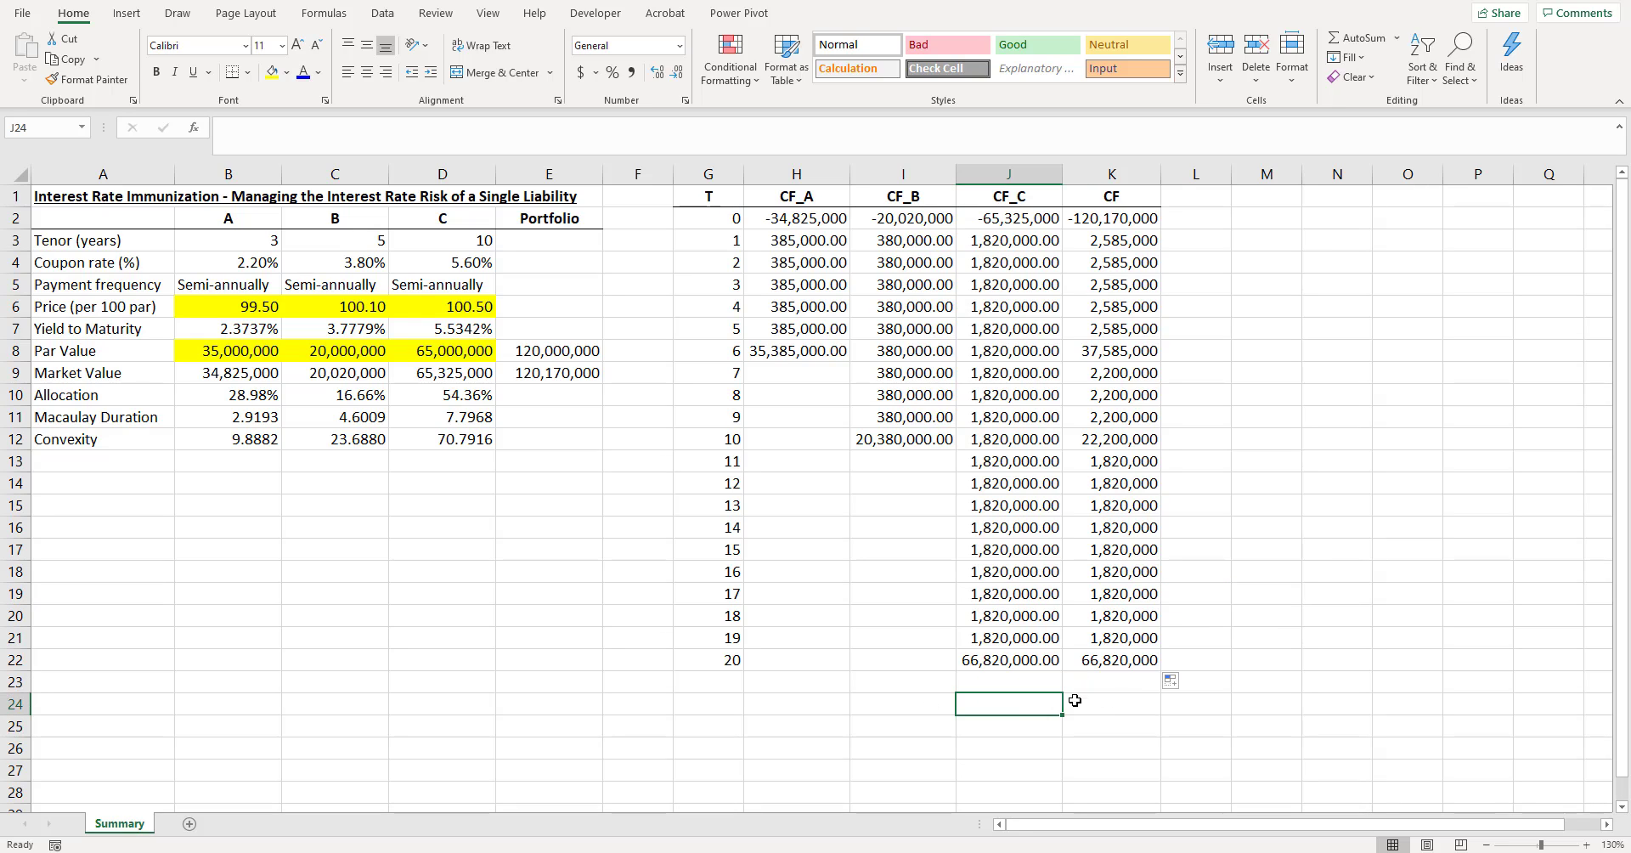
- Label cell J24 "Cash Flow Yield" and widen column J slightly
{"action": "type", "text": "Cash F"}
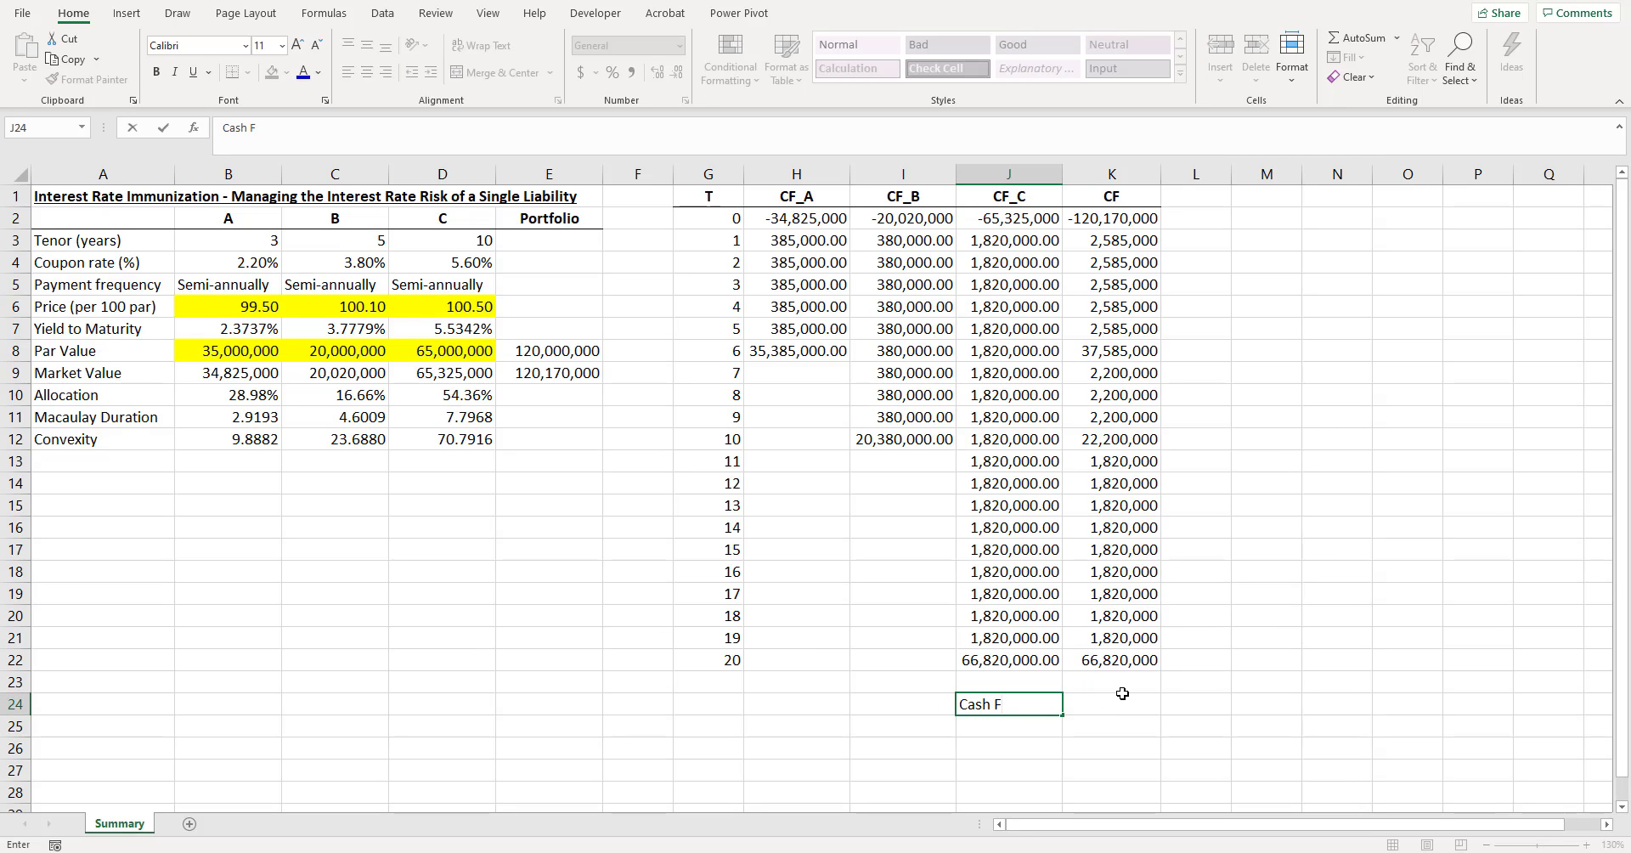
{"action": "type", "text": "low Yield"}
{"action": "key", "text": "Return"}
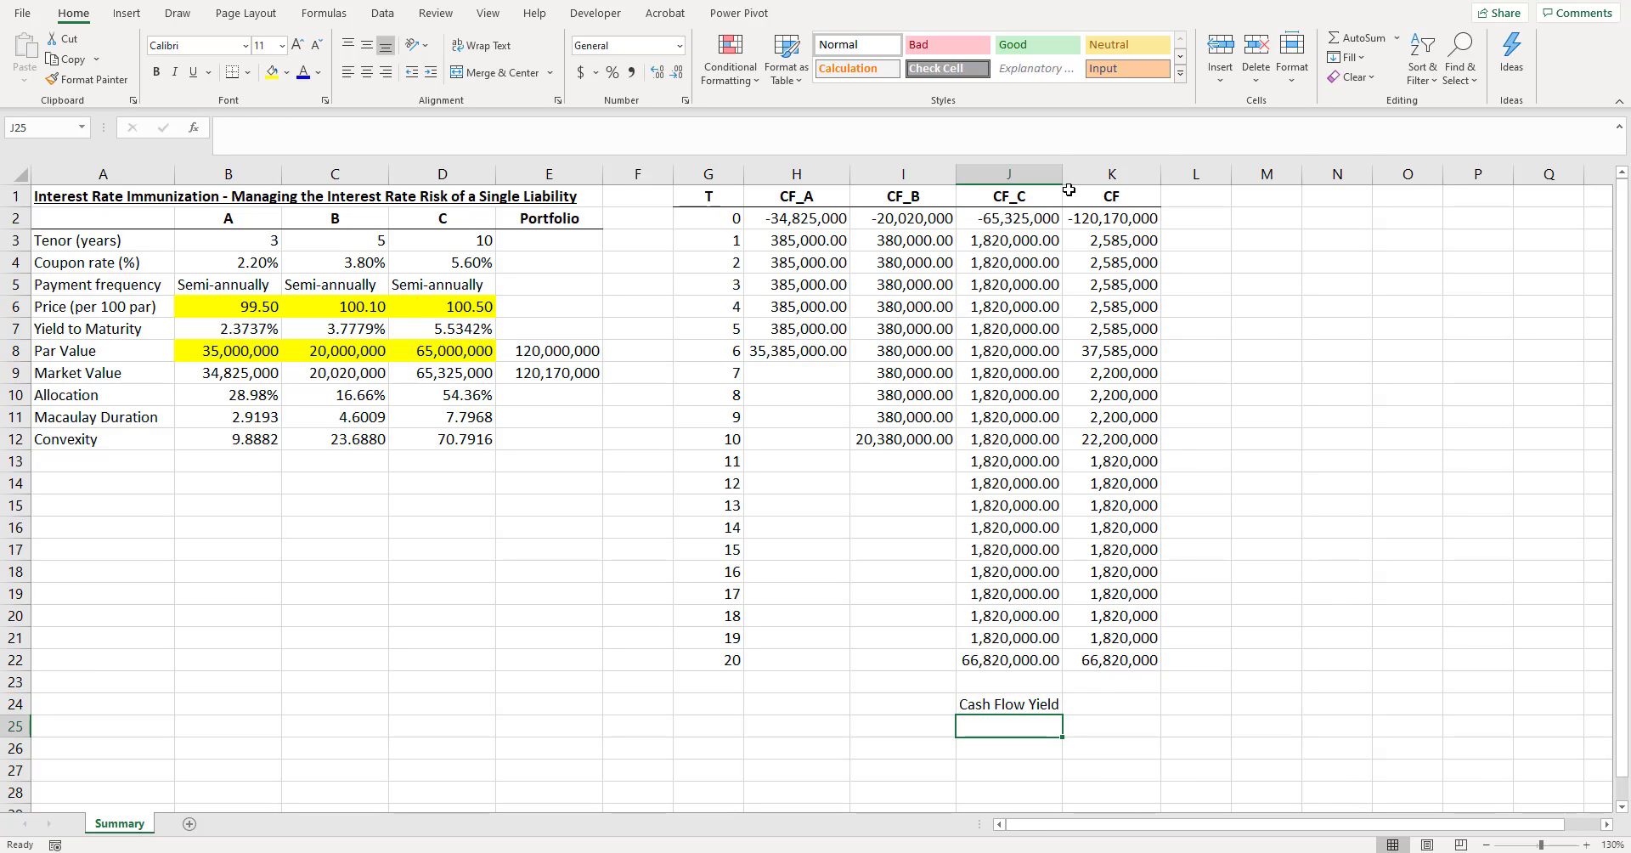
{"action": "left_click_drag", "start_coordinate": [1062, 173], "coordinate": [1077, 173]}
- Compute the internal rate of return of the total cash flows in K24 with =IRR(K2:K22)
{"action": "left_click", "coordinate": [1124, 702]}
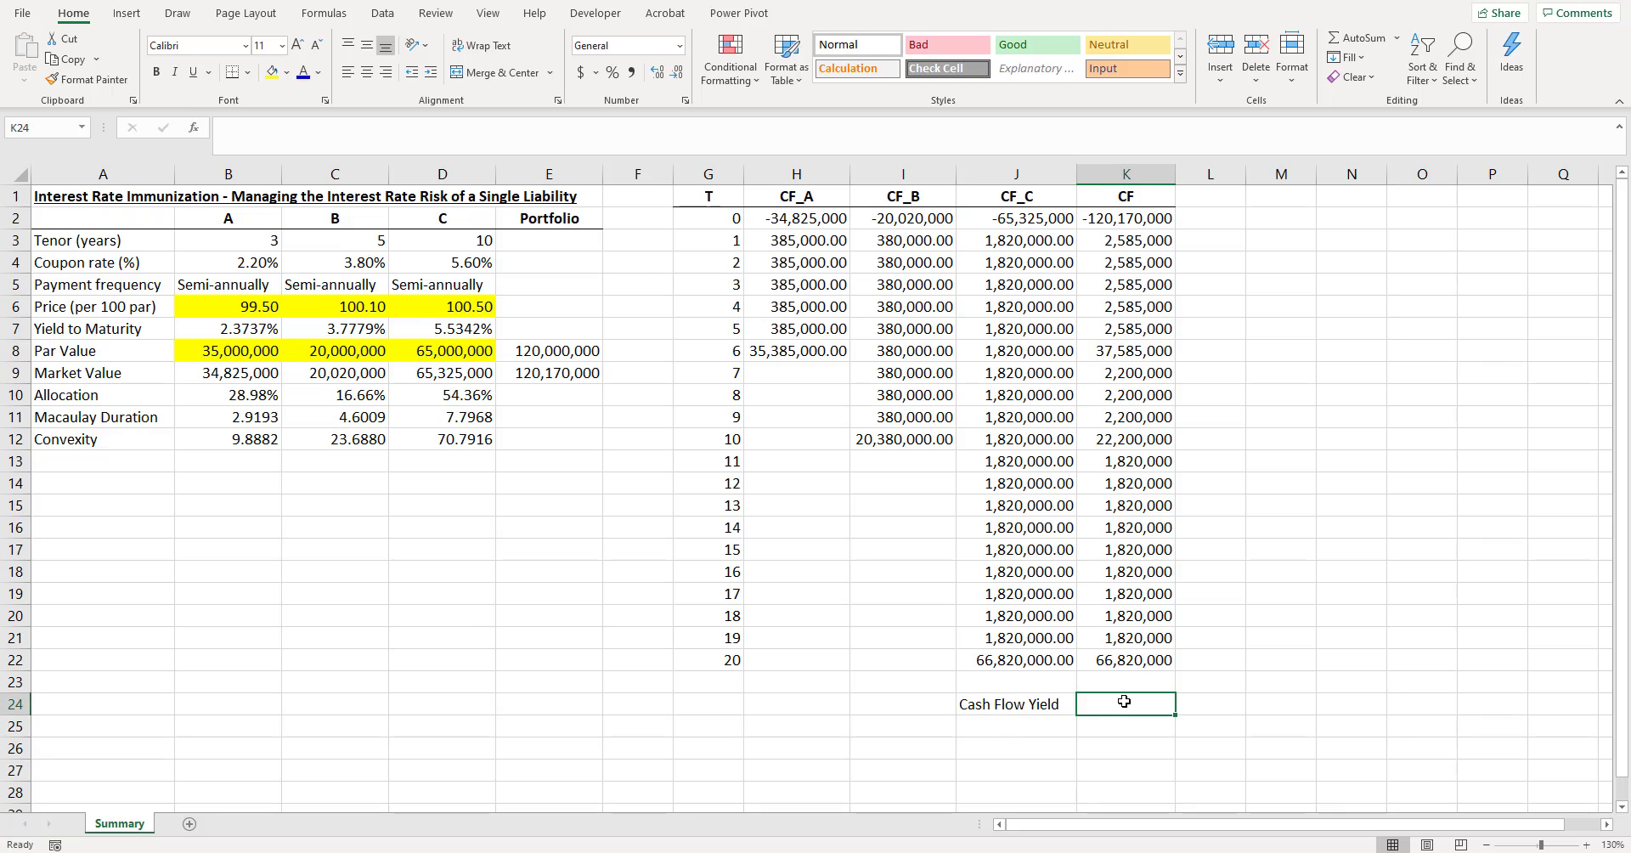
{"action": "type", "text": "="}
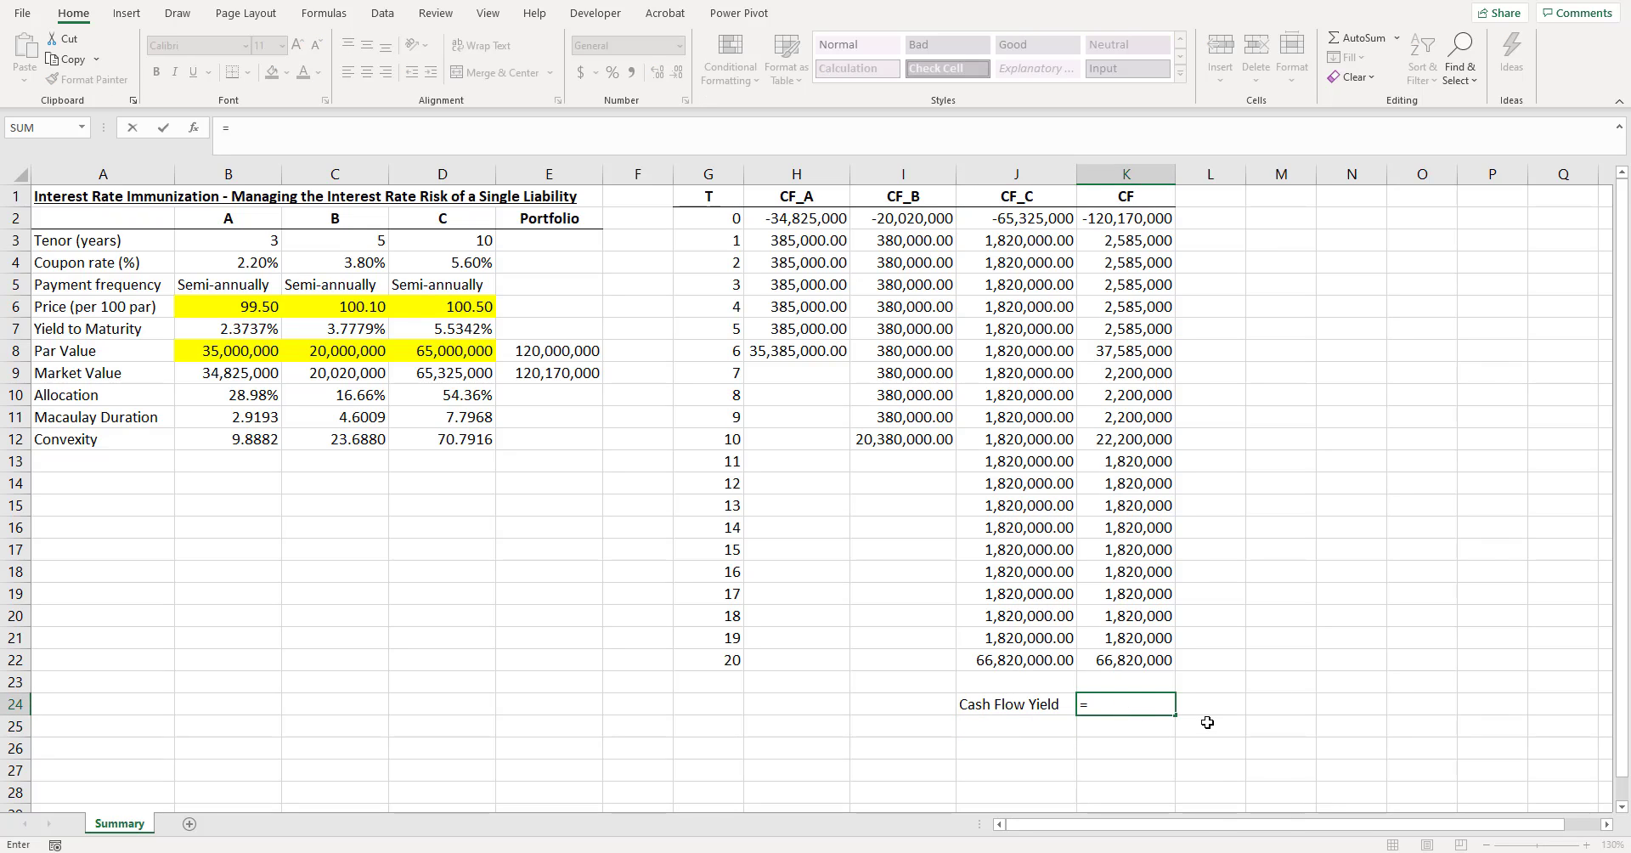
{"action": "type", "text": "IRR("}
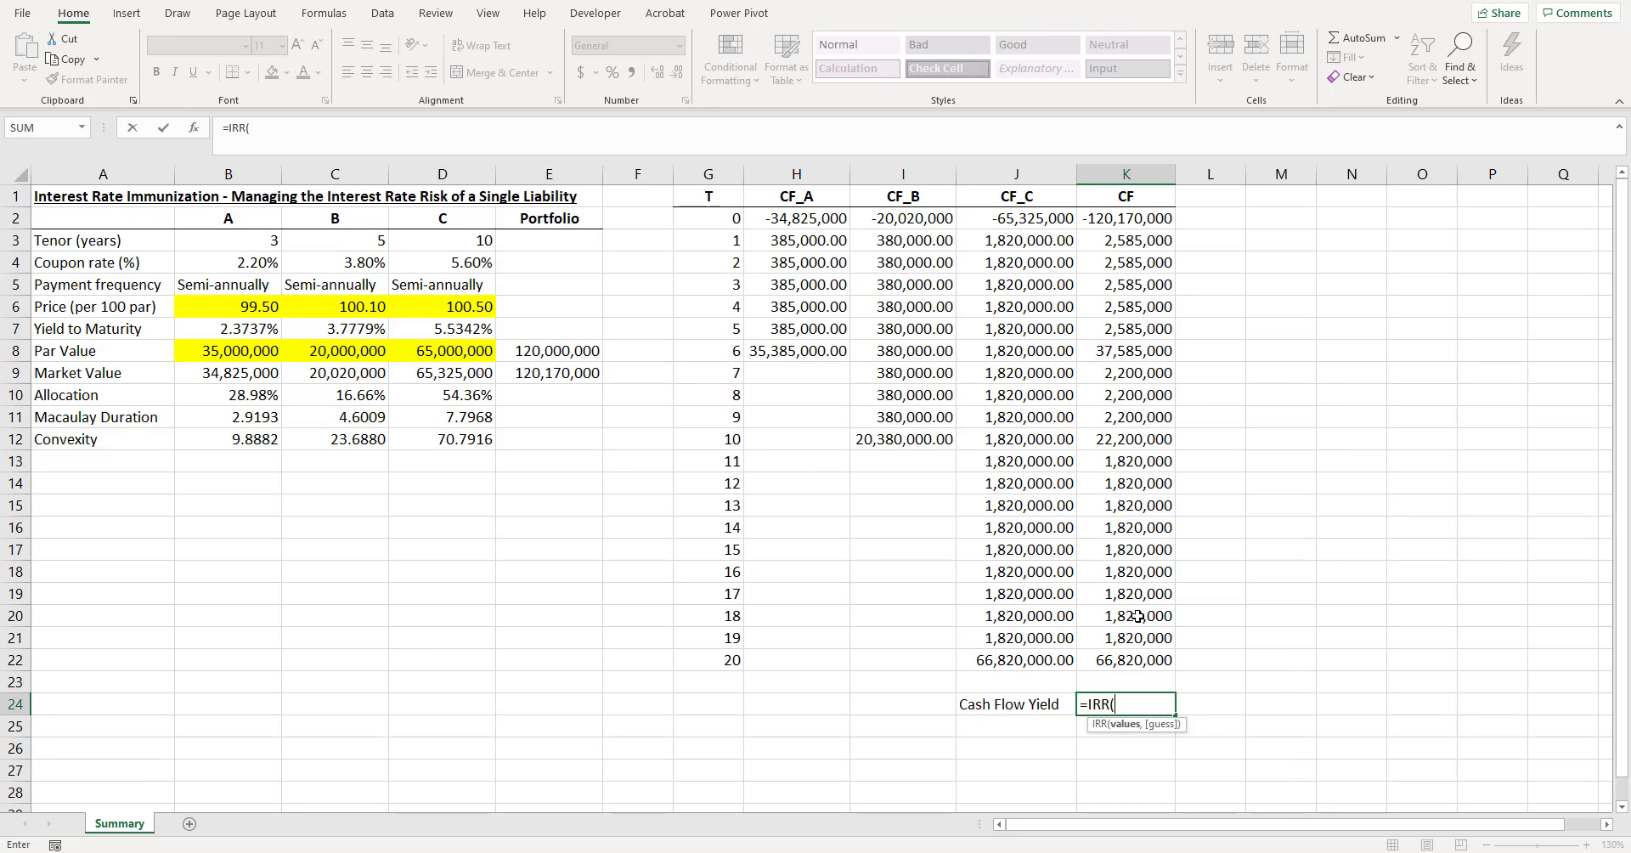
{"action": "left_click_drag", "start_coordinate": [1123, 660], "coordinate": [1112, 222]}
{"action": "type", "text": ")"}
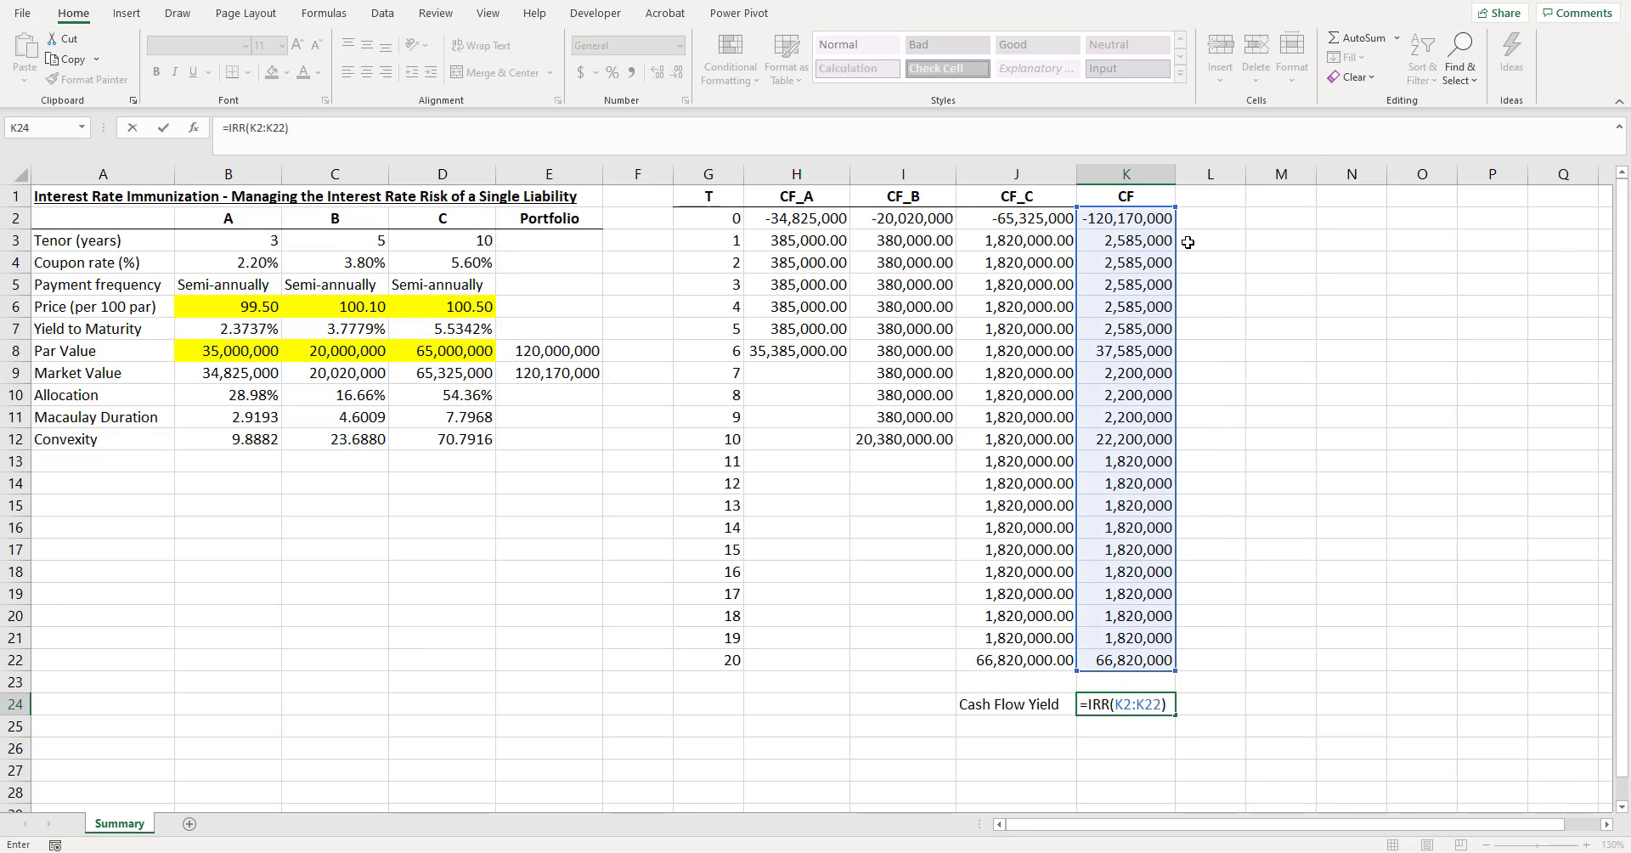
{"action": "key", "text": "ctrl+Return"}
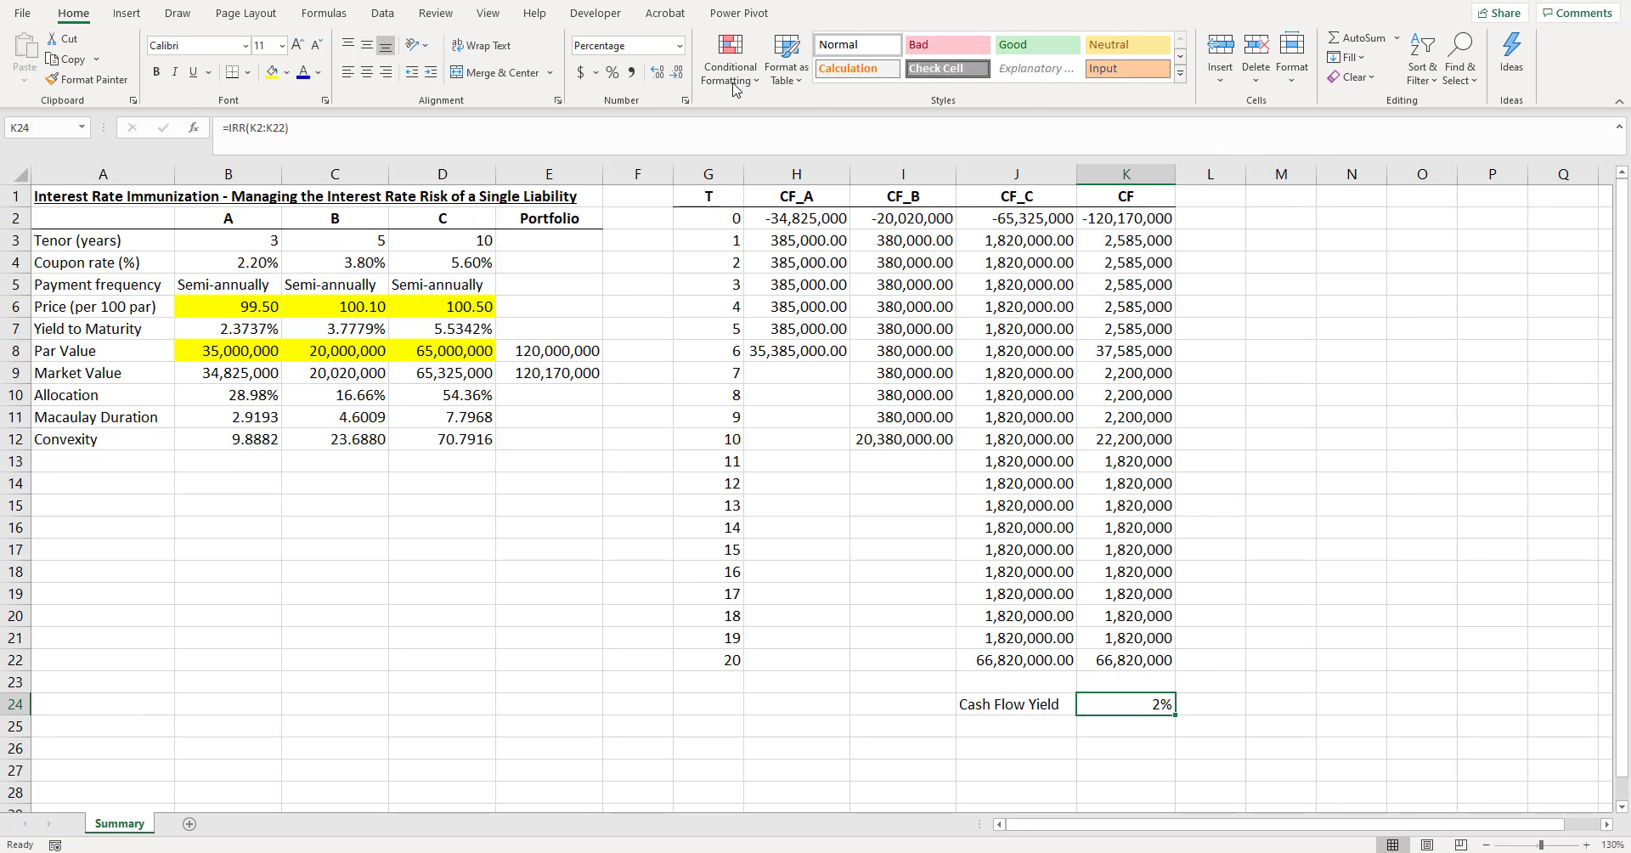
- Annualize the cash flow yield in K24 by changing the formula to =IRR(K2:K22)*2, and show it with four decimals
{"action": "left_click", "coordinate": [656, 72]}
{"action": "left_click", "coordinate": [657, 73]}
{"action": "left_click", "coordinate": [656, 73]}
{"action": "left_click", "coordinate": [656, 72]}
{"action": "left_click", "coordinate": [487, 129]}
{"action": "type", "text": "*2"}
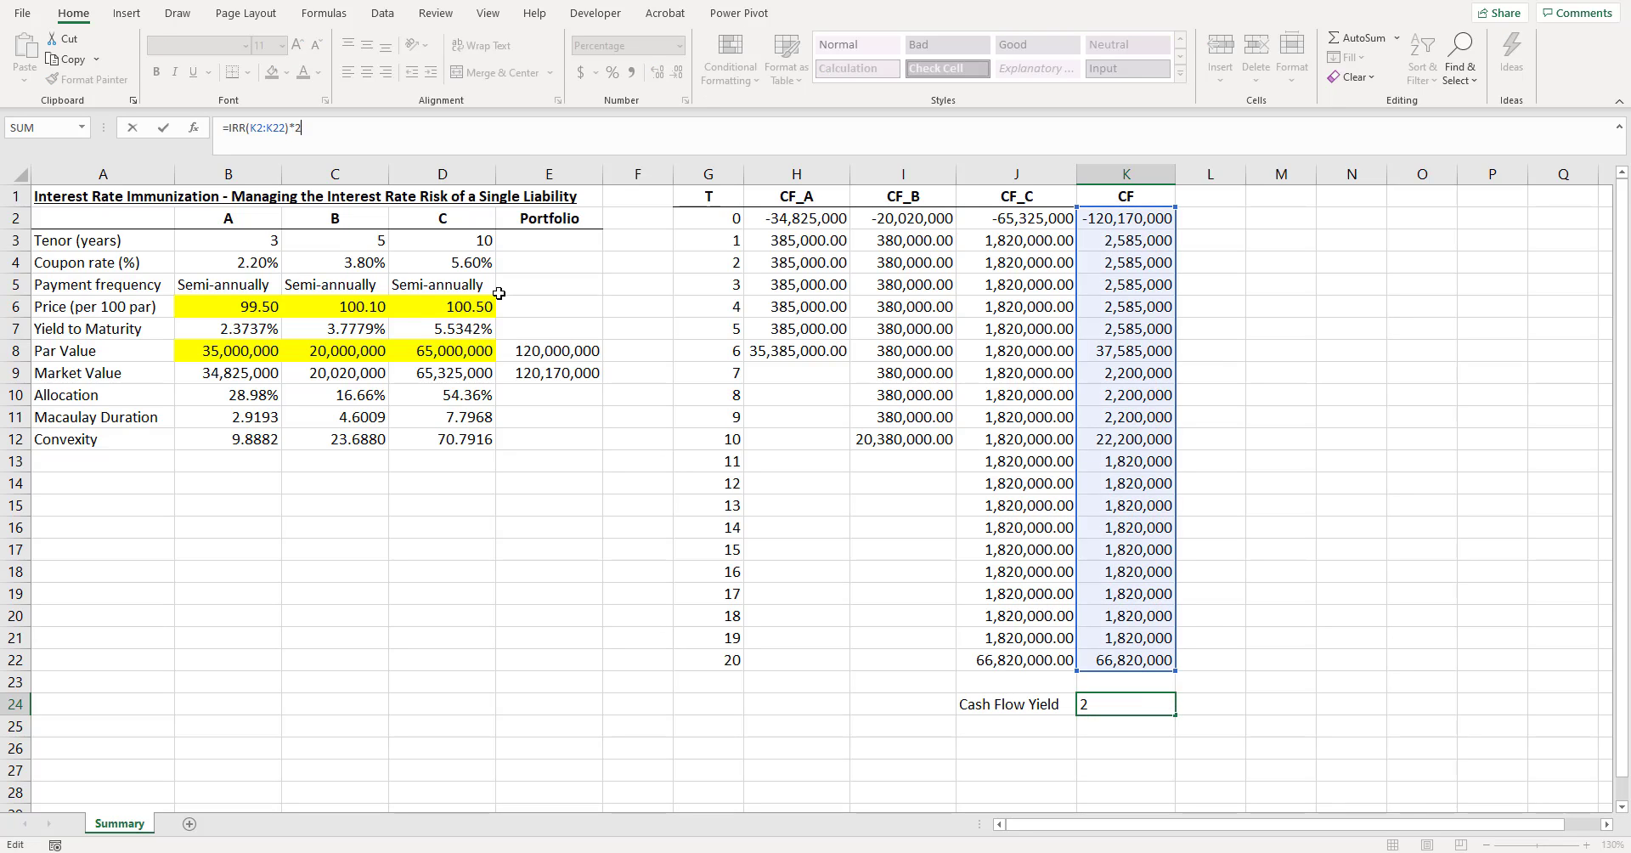
{"action": "key", "text": "ctrl+Return"}
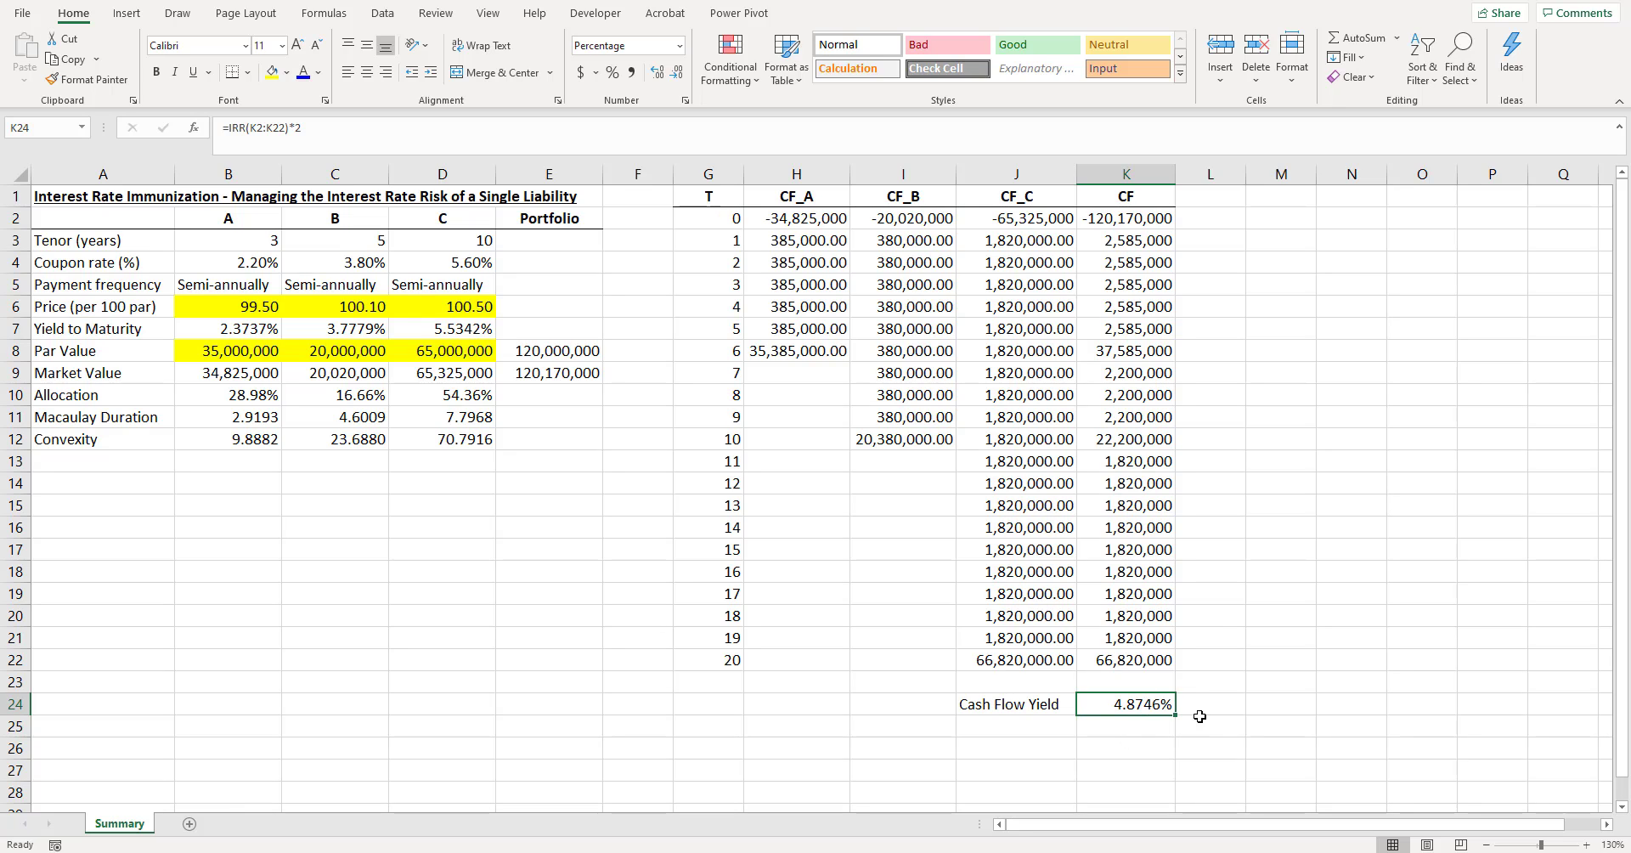
{"action": "left_click_drag", "start_coordinate": [1119, 224], "coordinate": [1153, 649]}
{"action": "left_click", "coordinate": [1272, 654]}
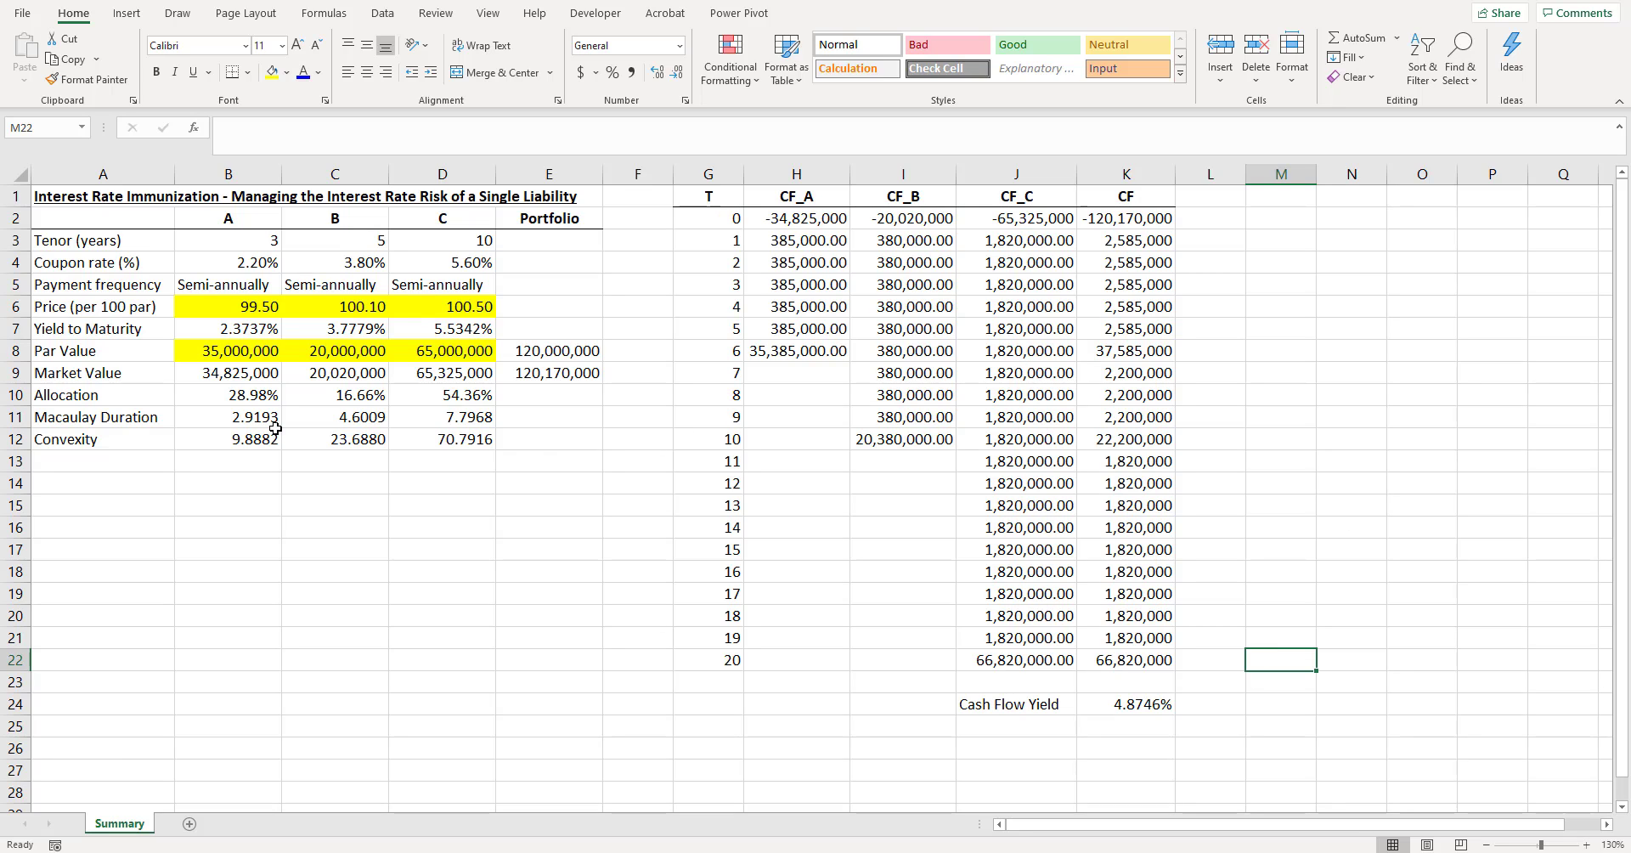
{"action": "left_click_drag", "start_coordinate": [270, 377], "coordinate": [484, 377]}
{"action": "left_click_drag", "start_coordinate": [255, 329], "coordinate": [433, 324]}
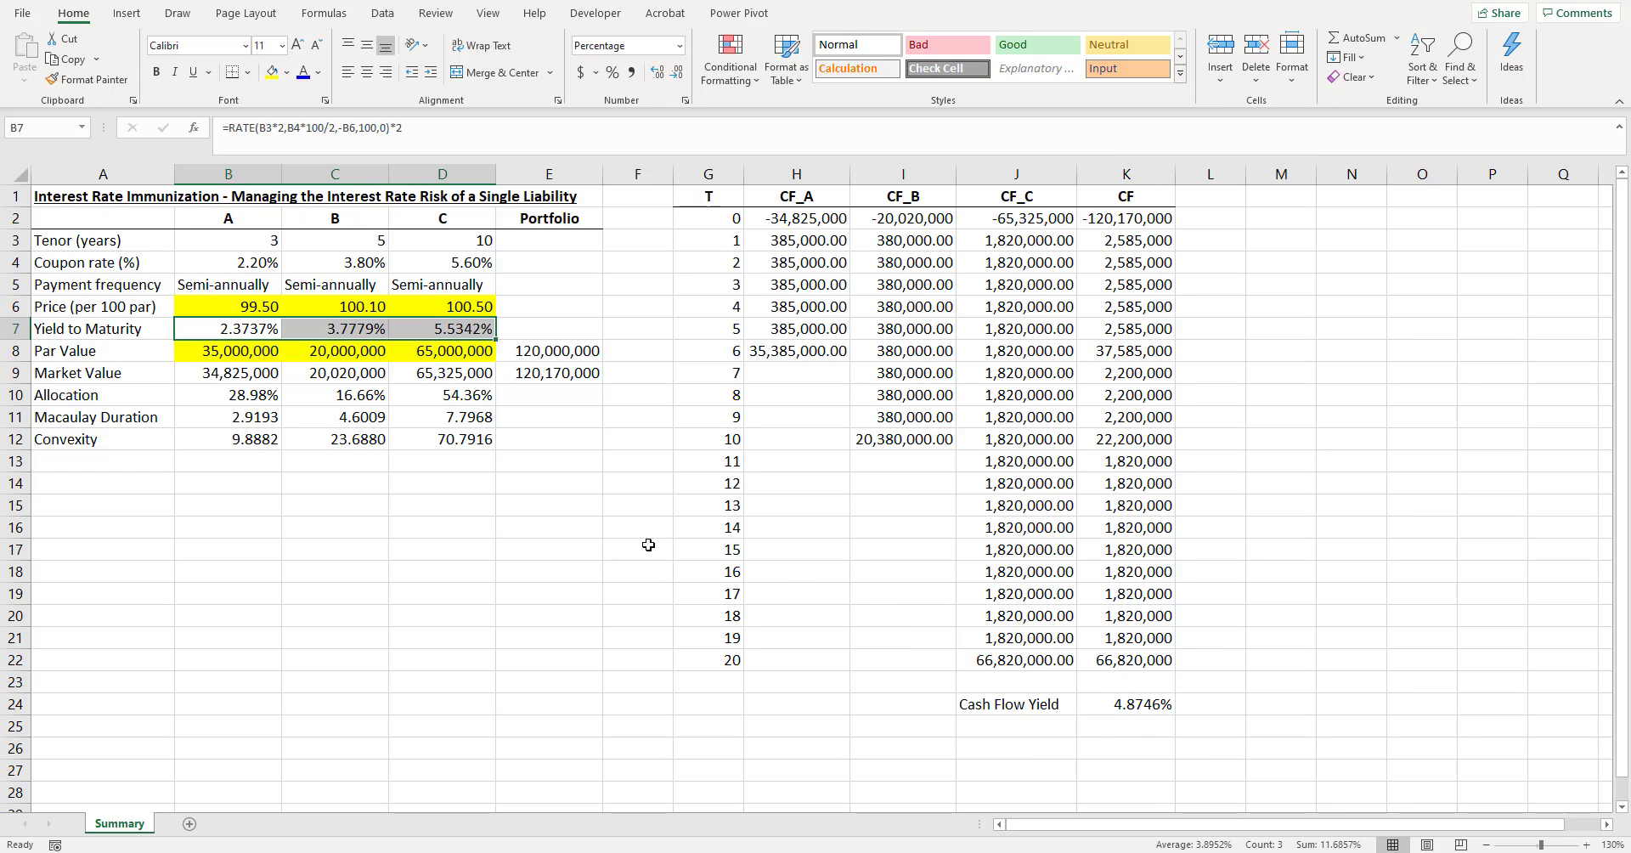
- Label cell J25 "Weighted Avg YTM" and autofit the width of column J
{"action": "left_click", "coordinate": [1026, 723]}
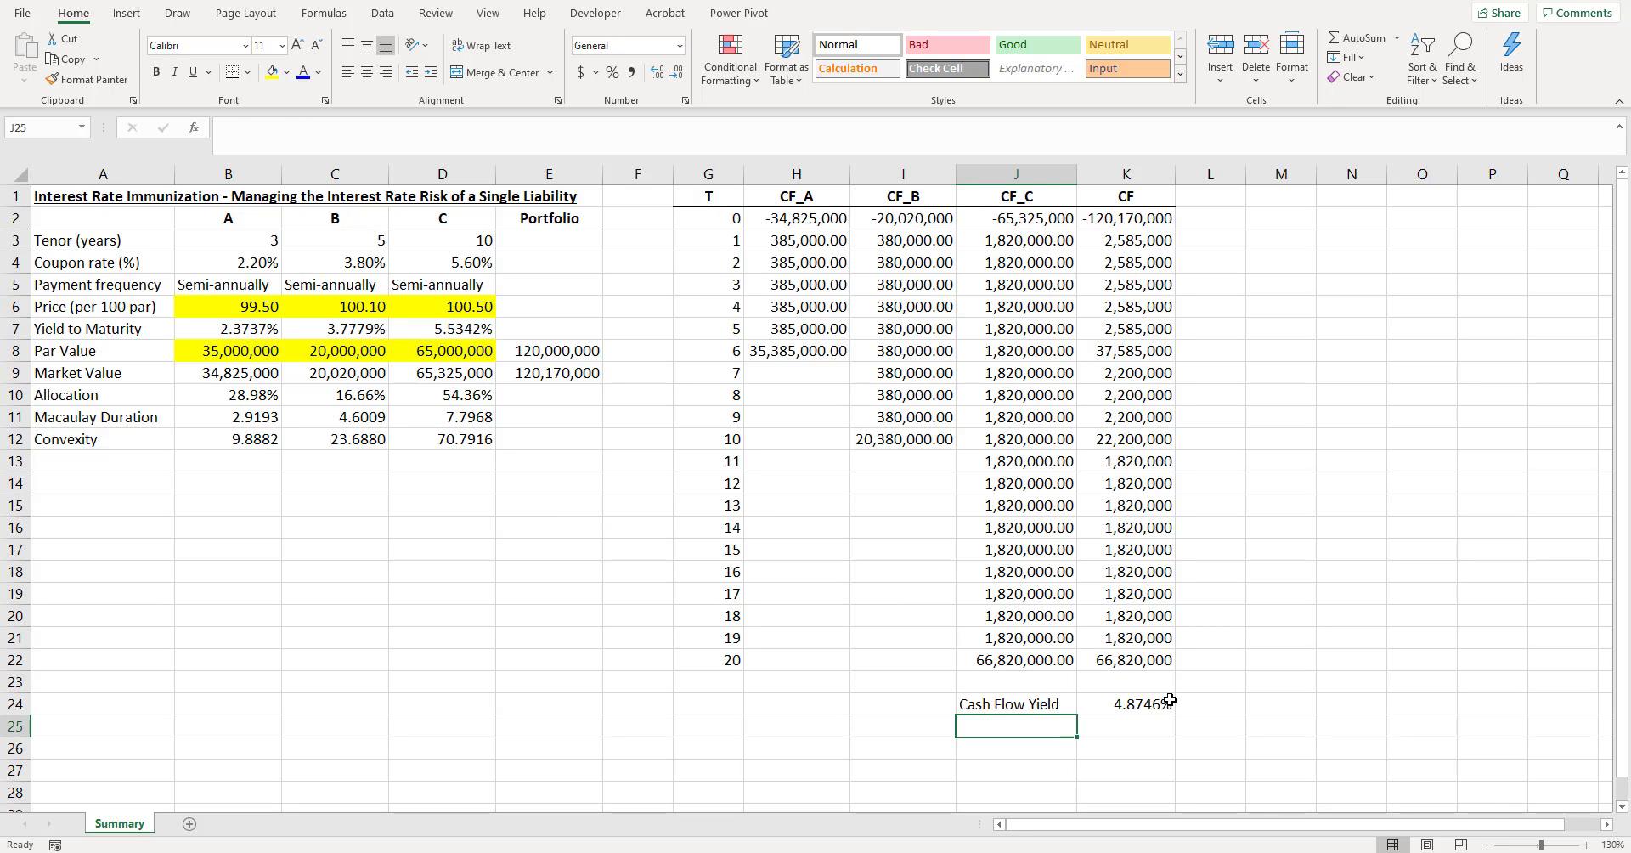
{"action": "type", "text": "Weighted Avg "}
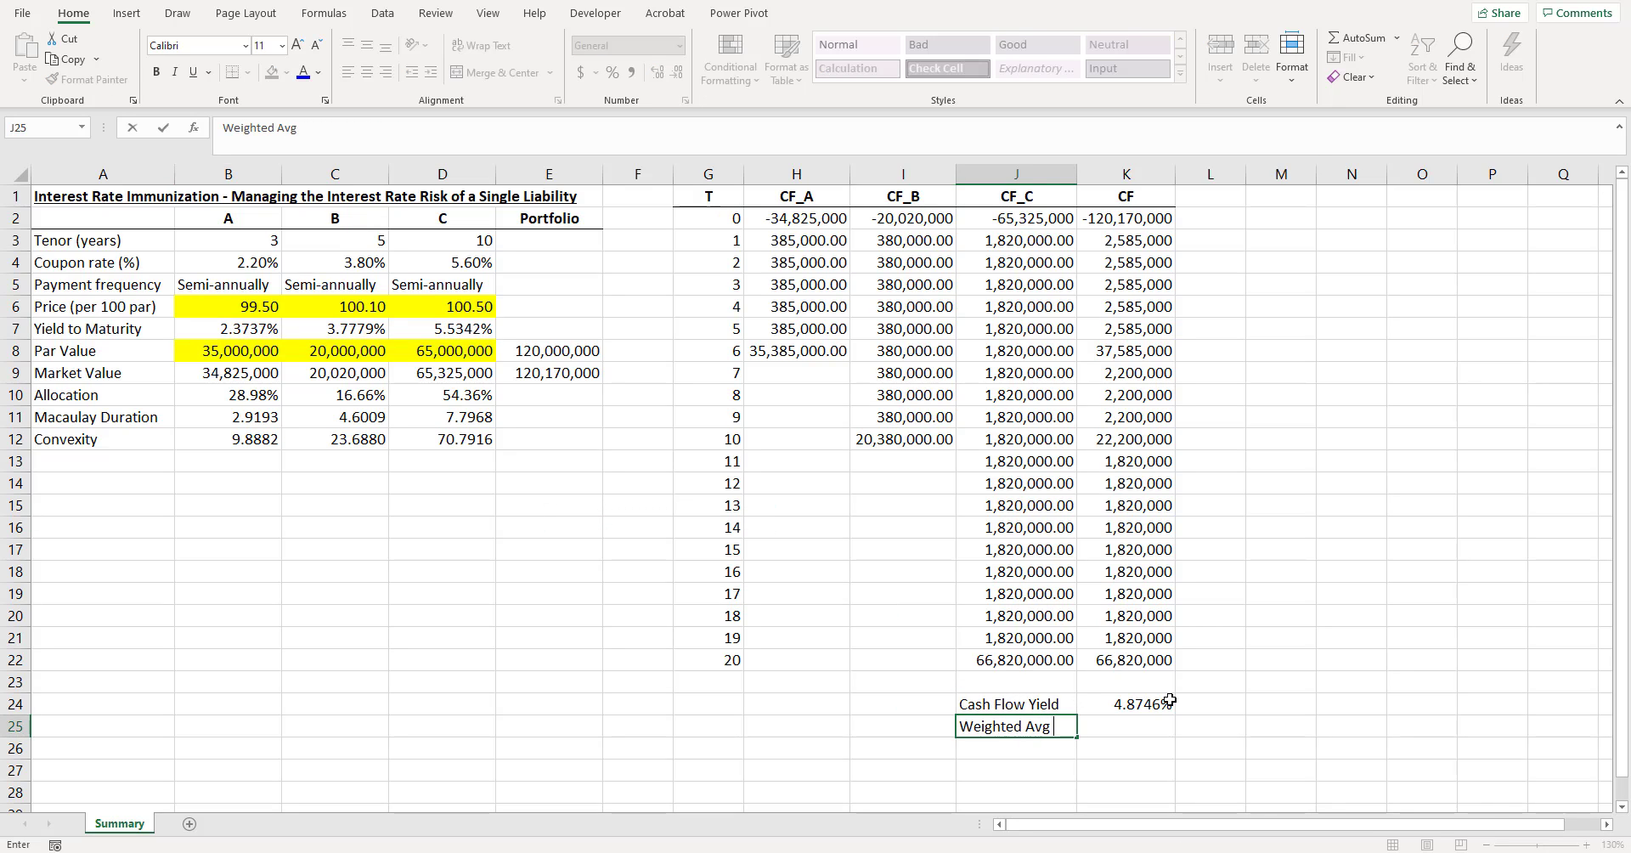
{"action": "type", "text": "YTM"}
{"action": "key", "text": "Return"}
{"action": "key", "text": "Up"}
{"action": "key", "text": "Right"}
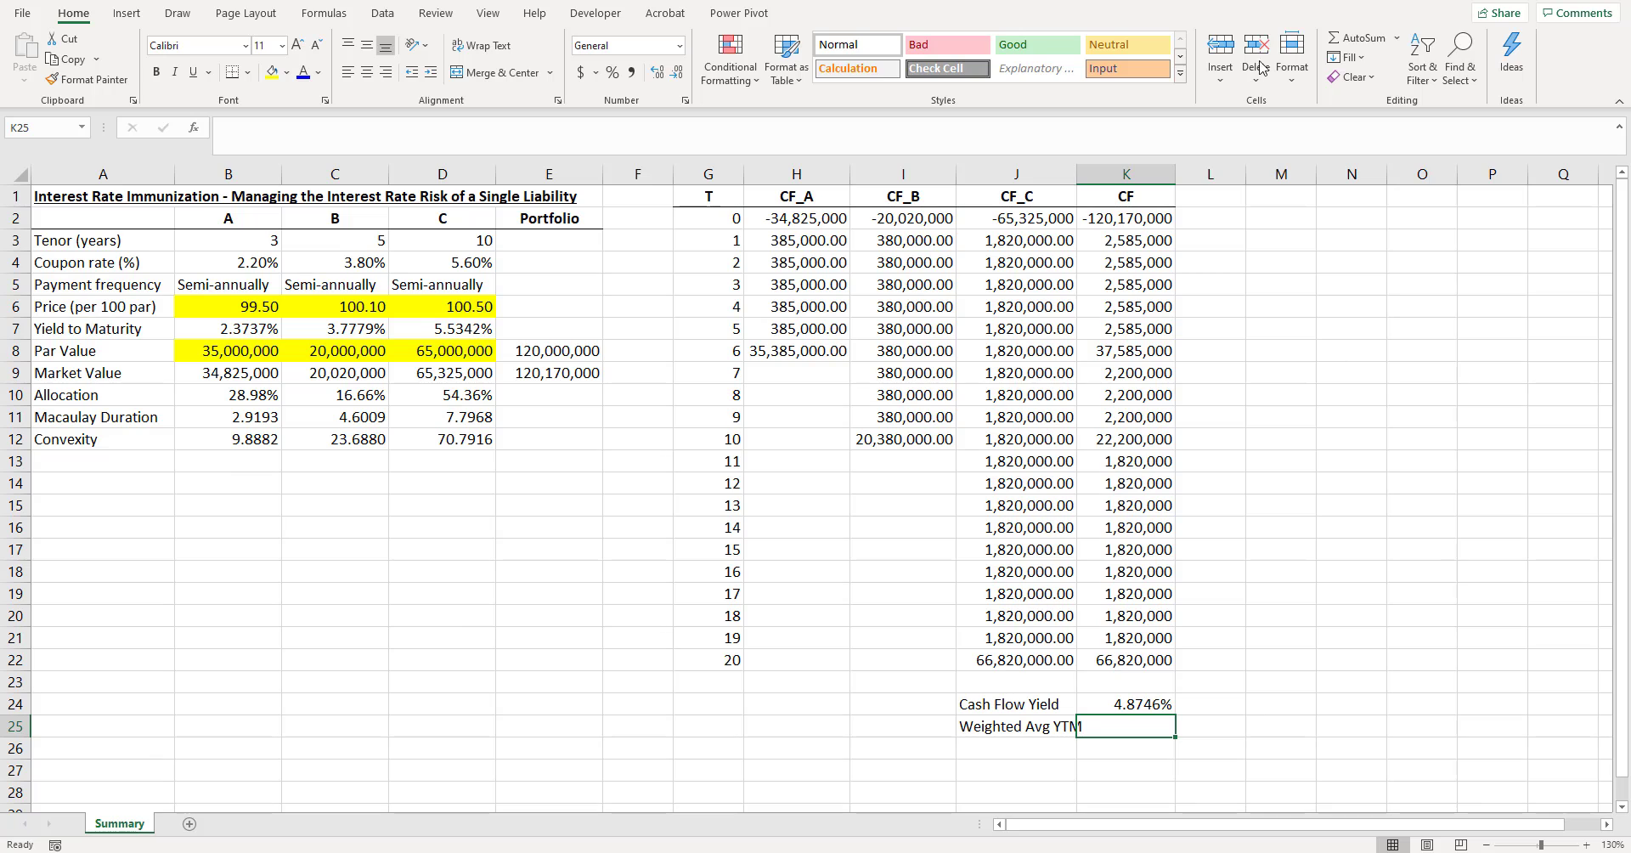
{"action": "double_click", "coordinate": [1077, 173]}
- Compute the market-value-weighted average yield in K25 with =SUMPRODUCT(B9:D9,B7:D7)/E9
{"action": "type", "text": "=sumpro"}
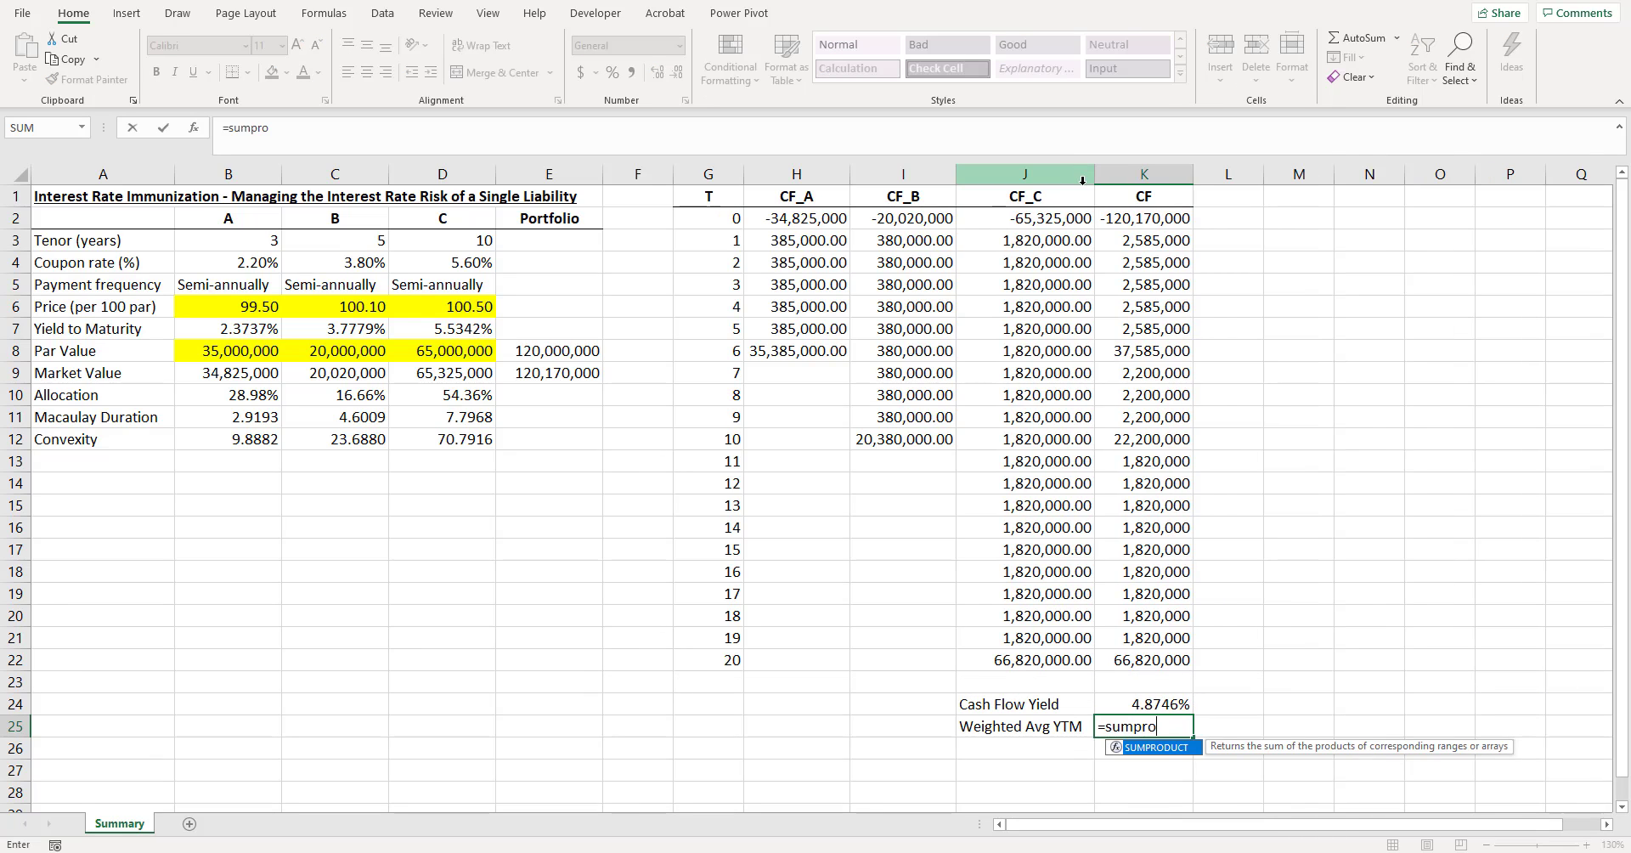
{"action": "key", "text": "Tab"}
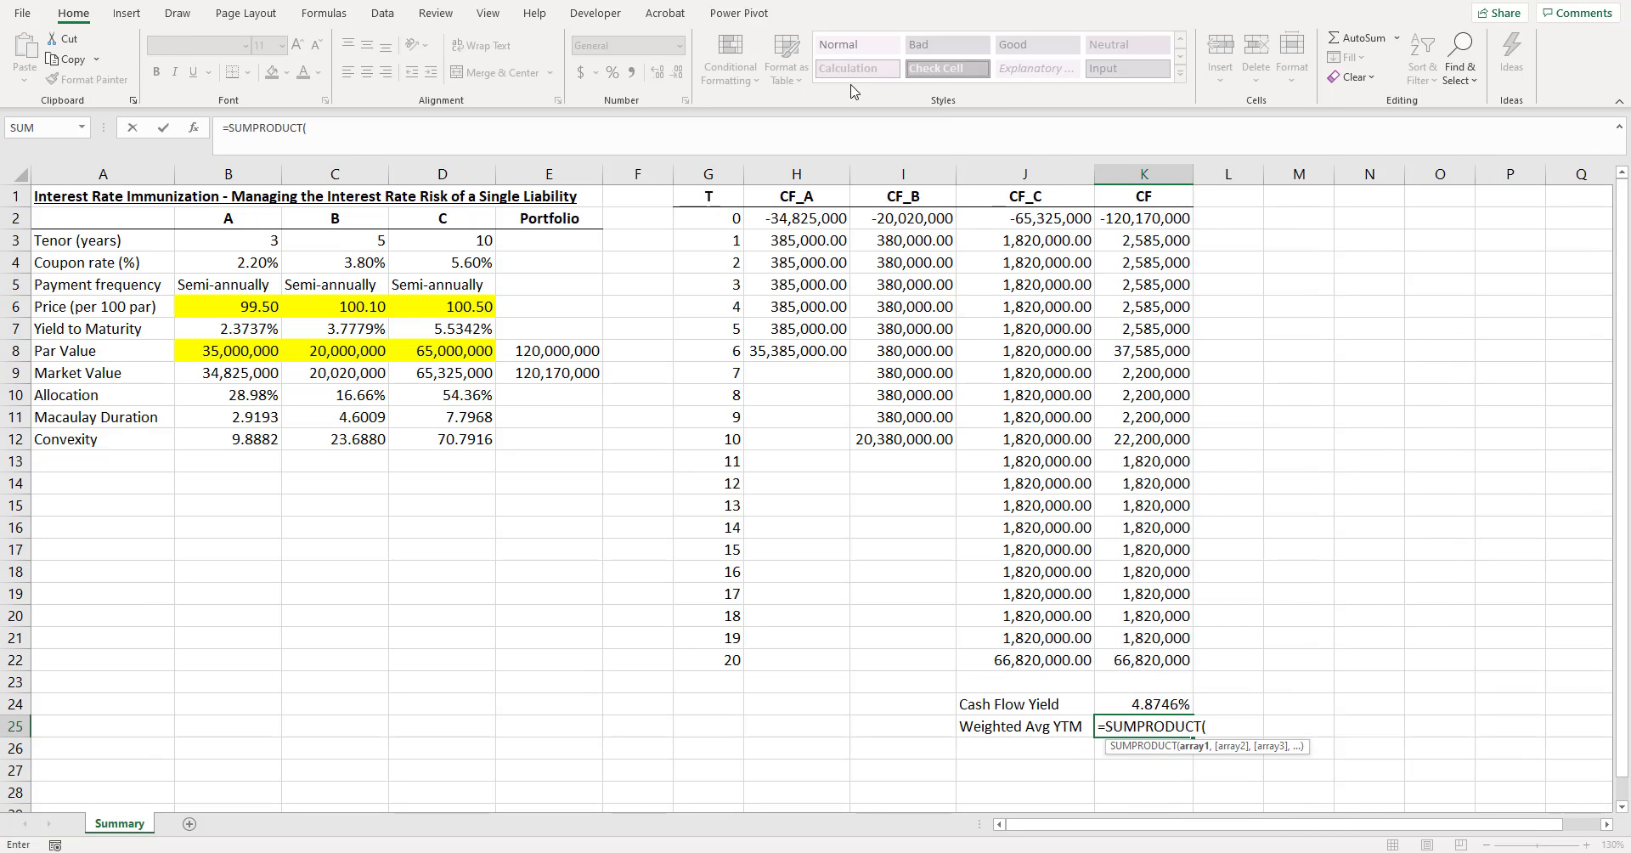
{"action": "left_click_drag", "start_coordinate": [222, 372], "coordinate": [406, 372]}
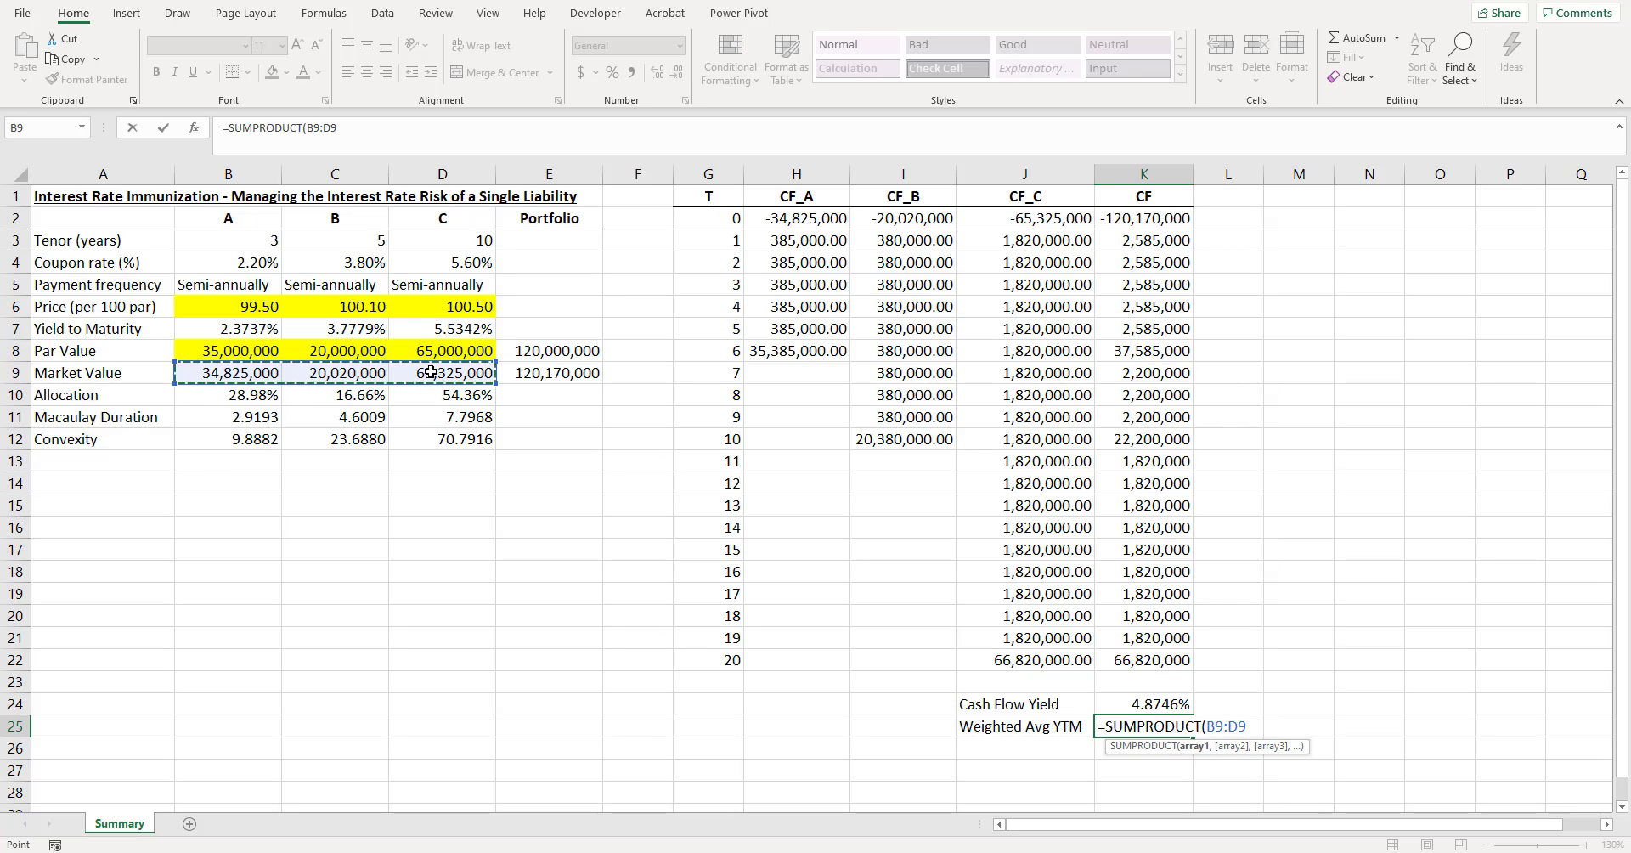
{"action": "type", "text": ","}
{"action": "left_click_drag", "start_coordinate": [242, 329], "coordinate": [463, 328]}
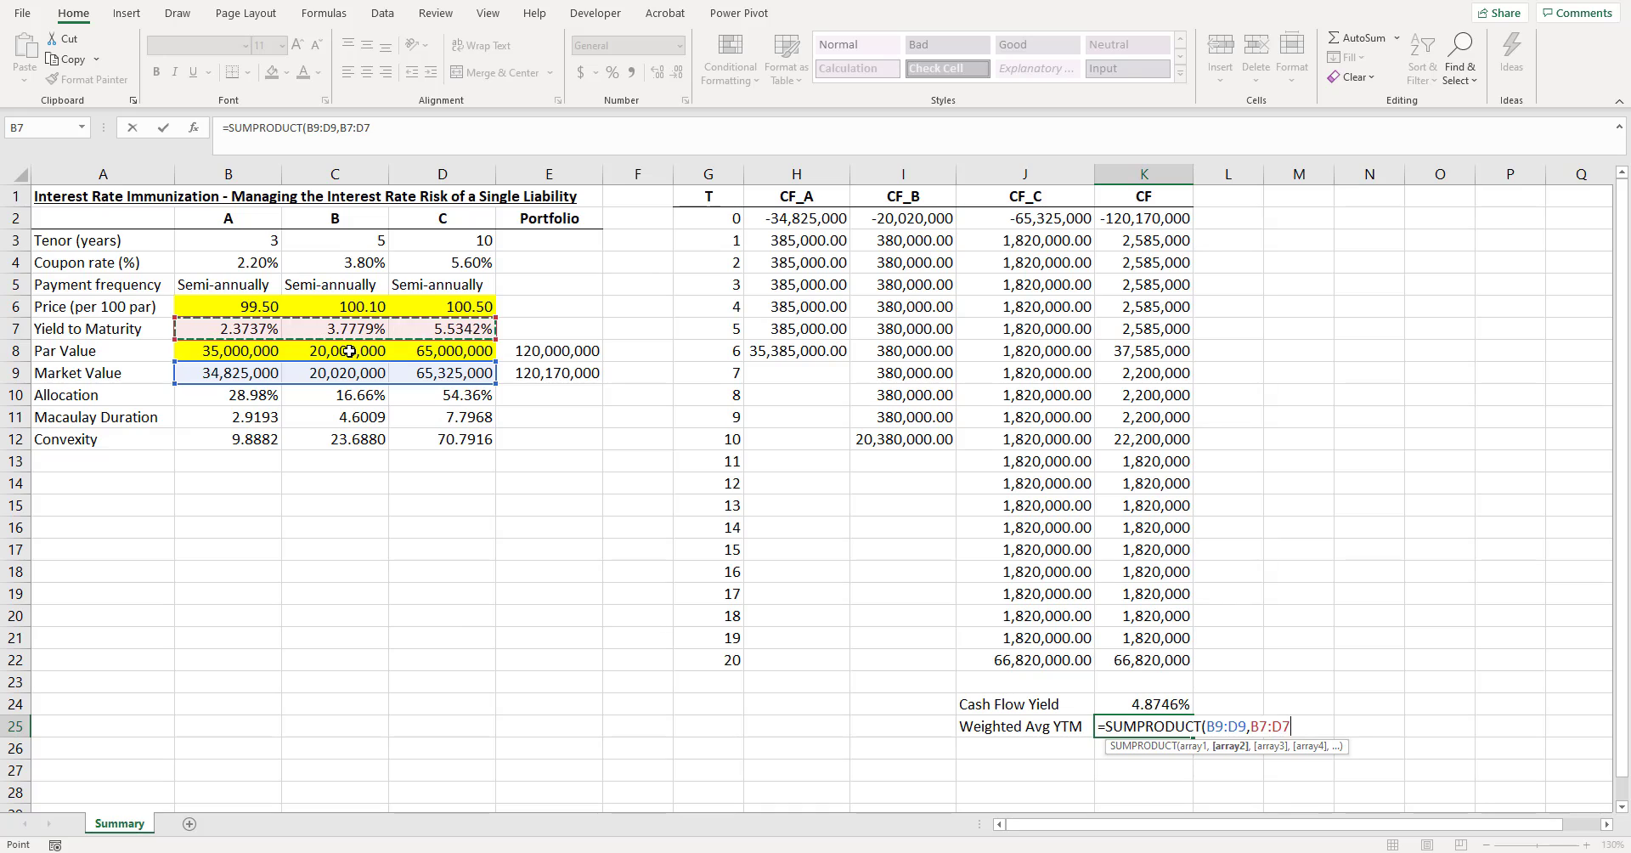
{"action": "type", "text": ")/"}
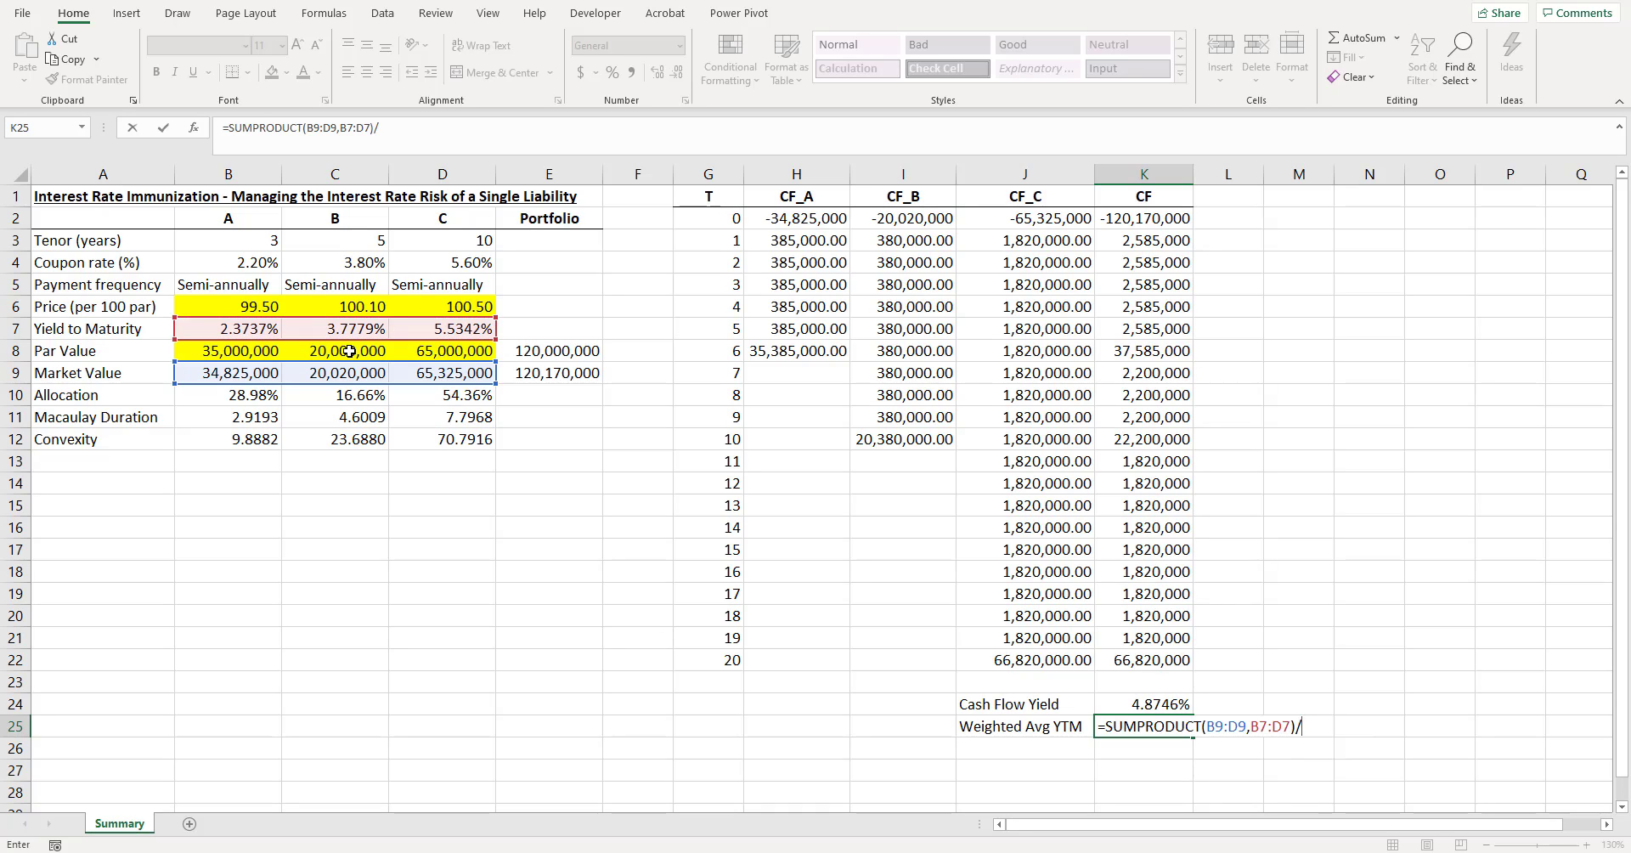
{"action": "left_click", "coordinate": [546, 372]}
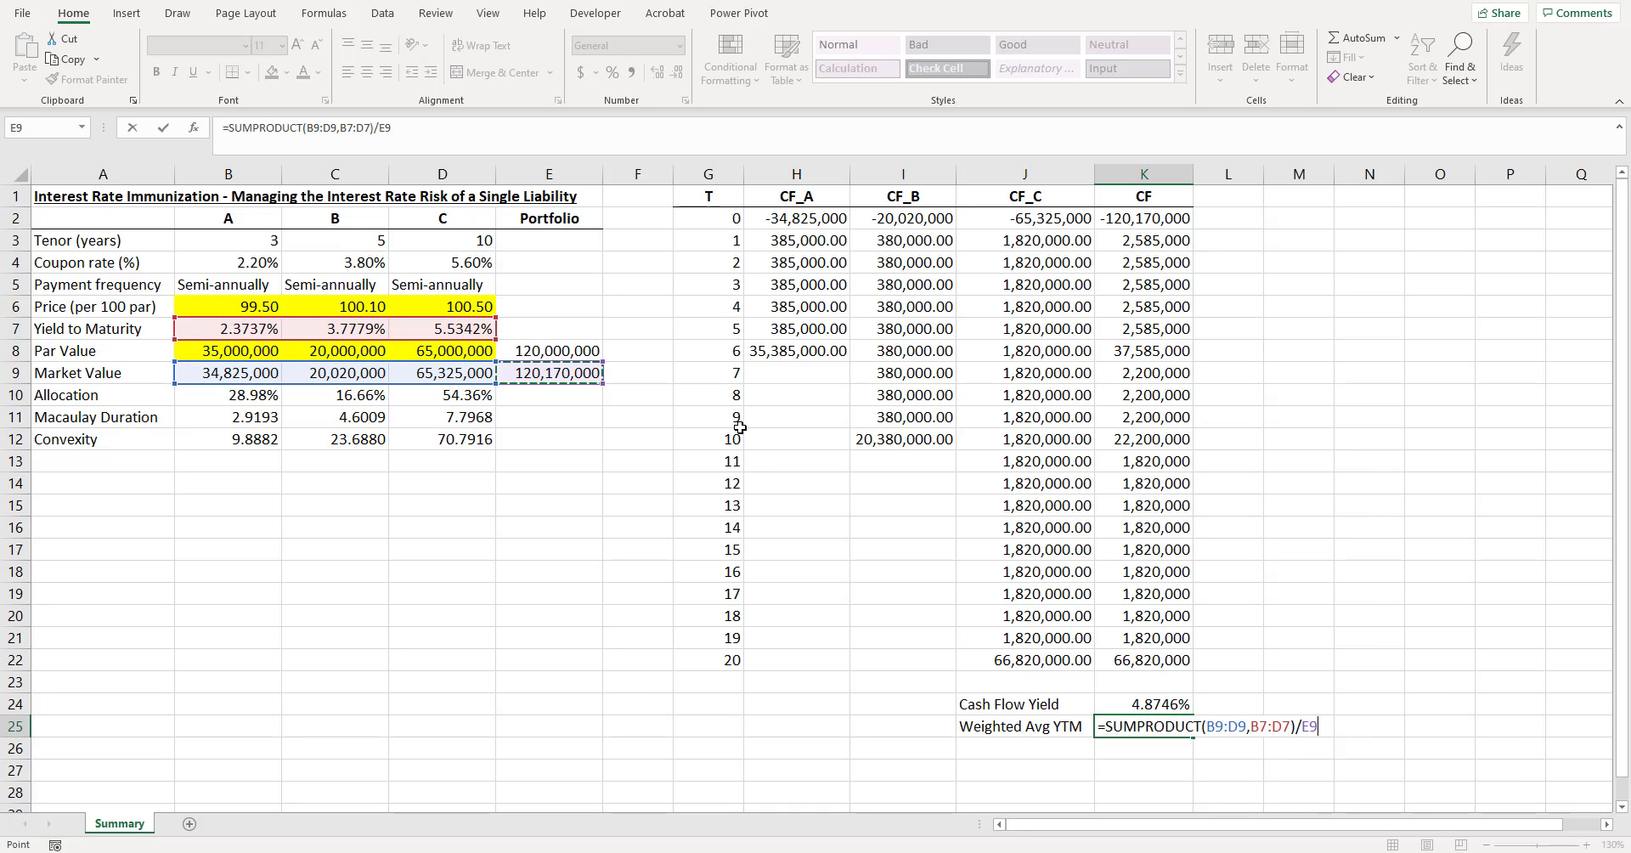
{"action": "key", "text": "Return"}
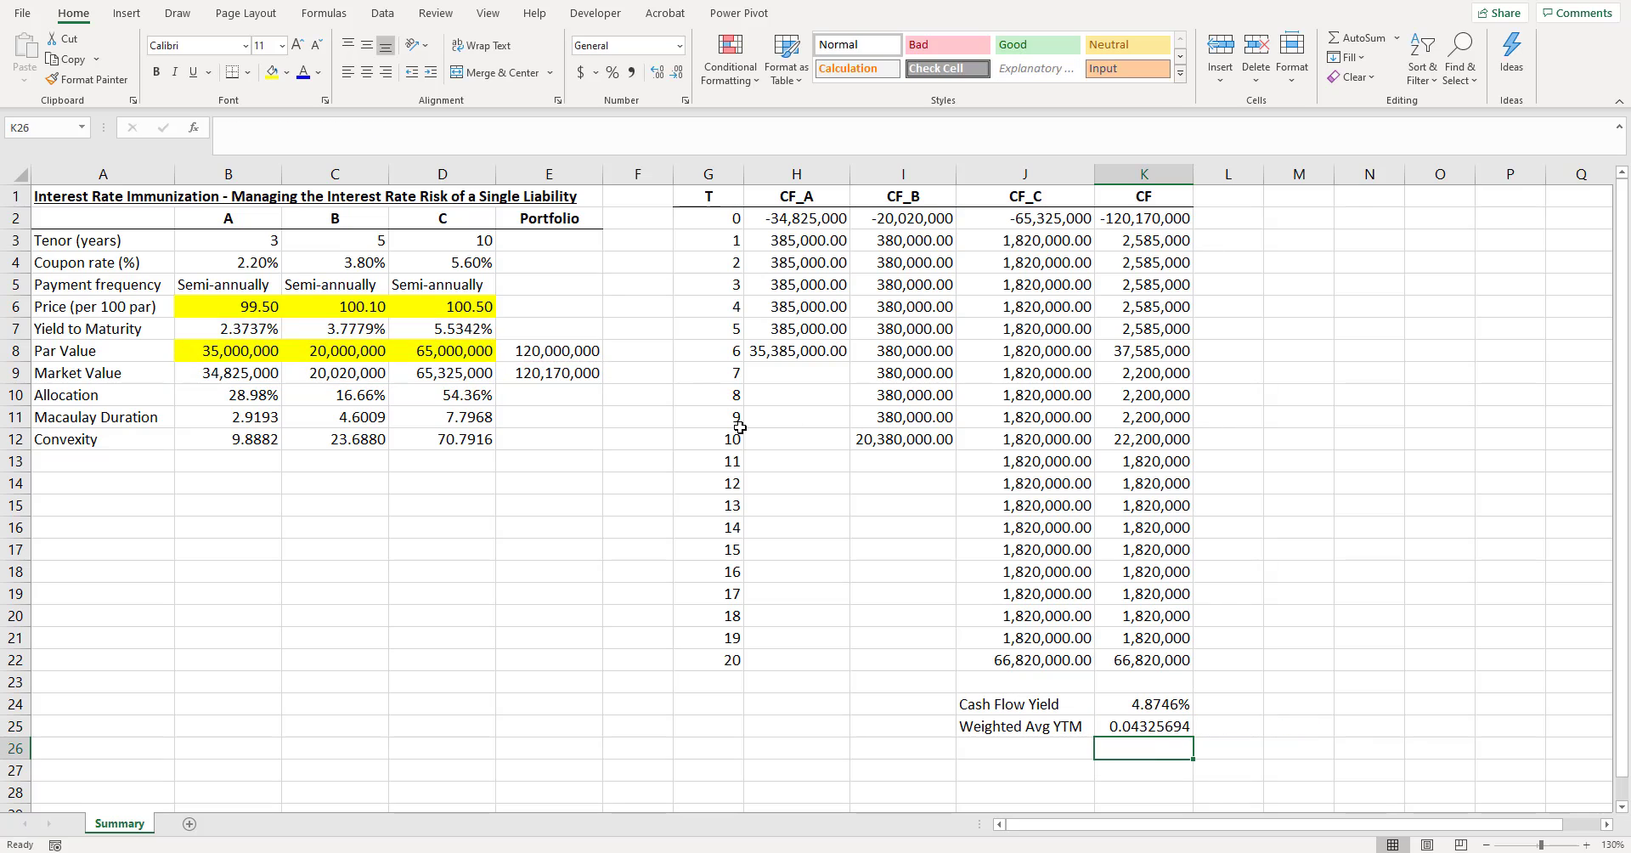
- Format the weighted average YTM in K25 as a percentage with four decimals
{"action": "left_click", "coordinate": [1149, 730]}
{"action": "left_click", "coordinate": [612, 73]}
{"action": "left_click", "coordinate": [657, 73]}
{"action": "left_click", "coordinate": [657, 73]}
{"action": "left_click", "coordinate": [658, 73]}
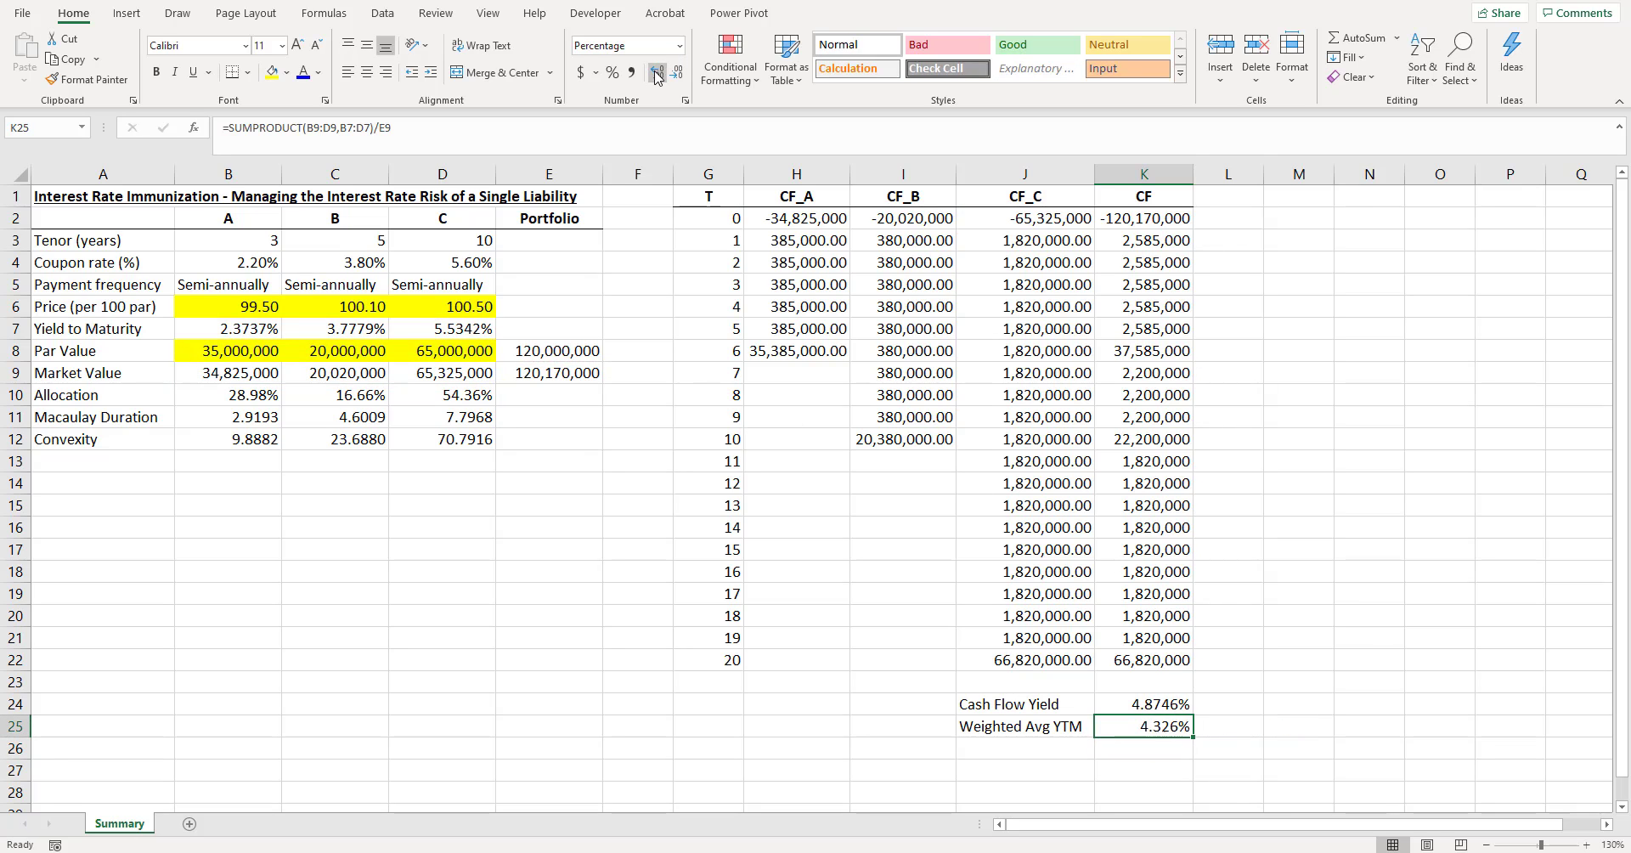
{"action": "left_click", "coordinate": [658, 73]}
- Compare the portfolio's cash flow yield and weighted average YTM in K24:K25 with the individual bonds' yields to maturity in row 7
{"action": "scroll", "coordinate": [1101, 511], "scroll_direction": "down", "scroll_amount": 1}
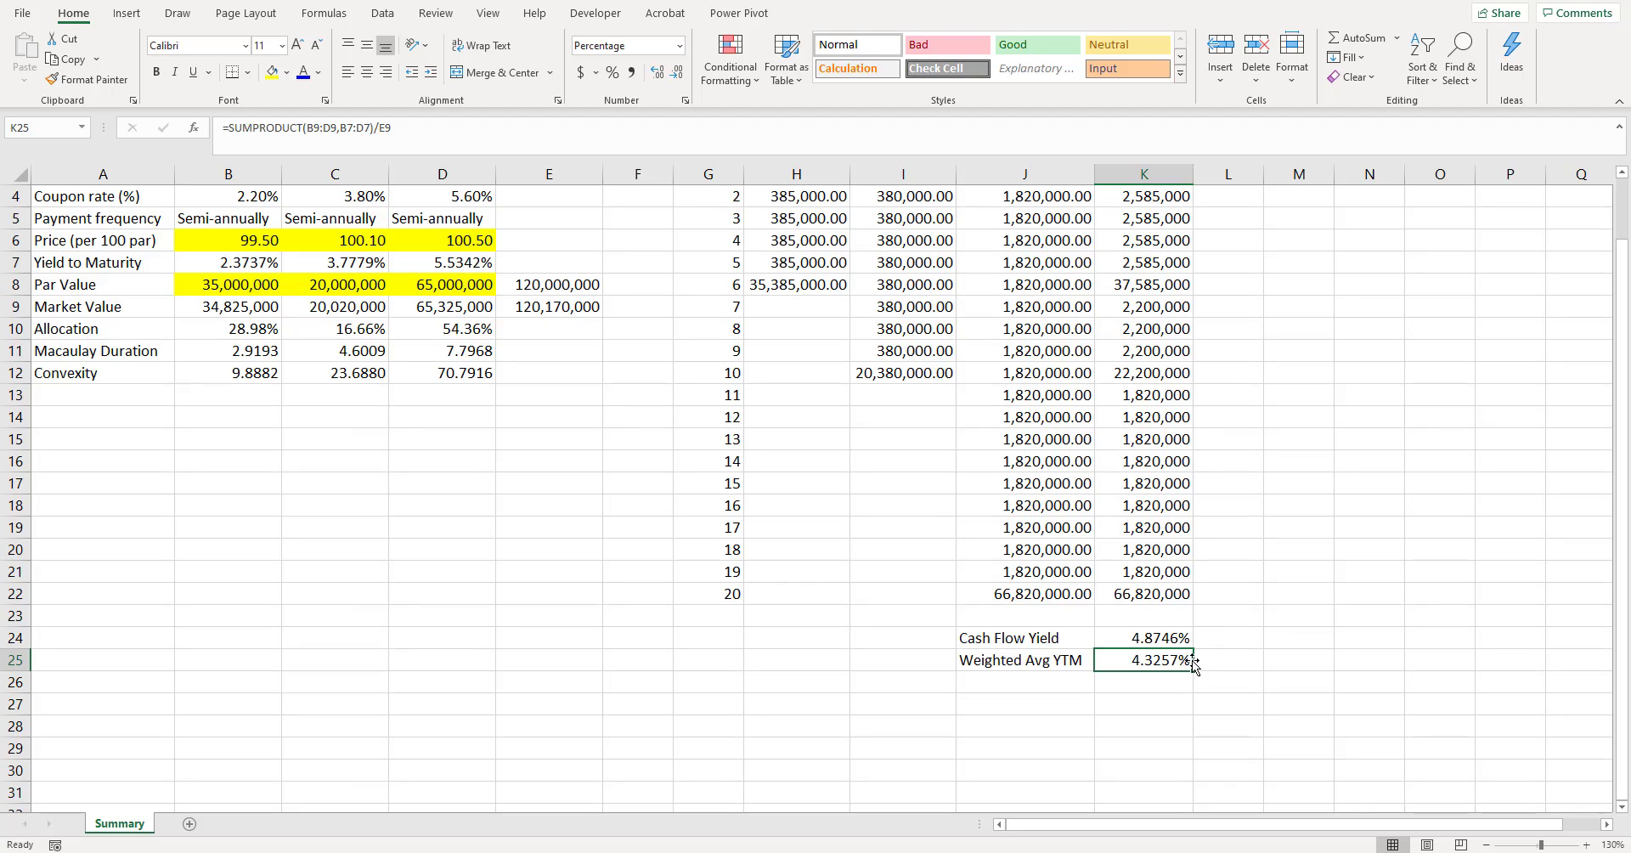
{"action": "left_click", "coordinate": [1226, 636]}
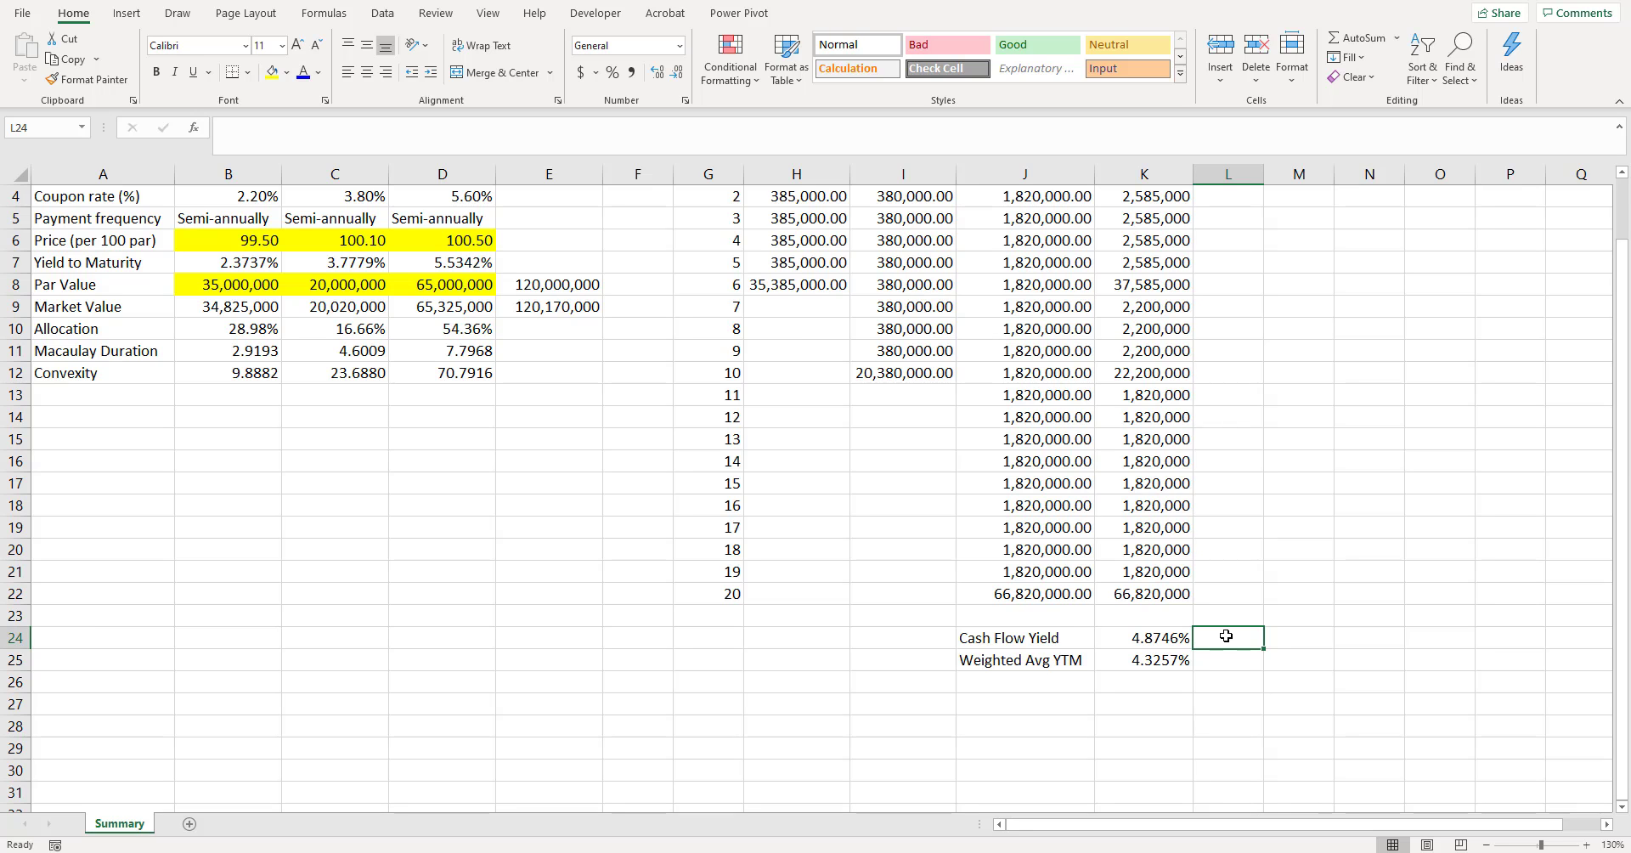
{"action": "scroll", "coordinate": [298, 257], "scroll_direction": "up", "scroll_amount": 1}
{"action": "left_click_drag", "start_coordinate": [254, 328], "coordinate": [438, 329]}
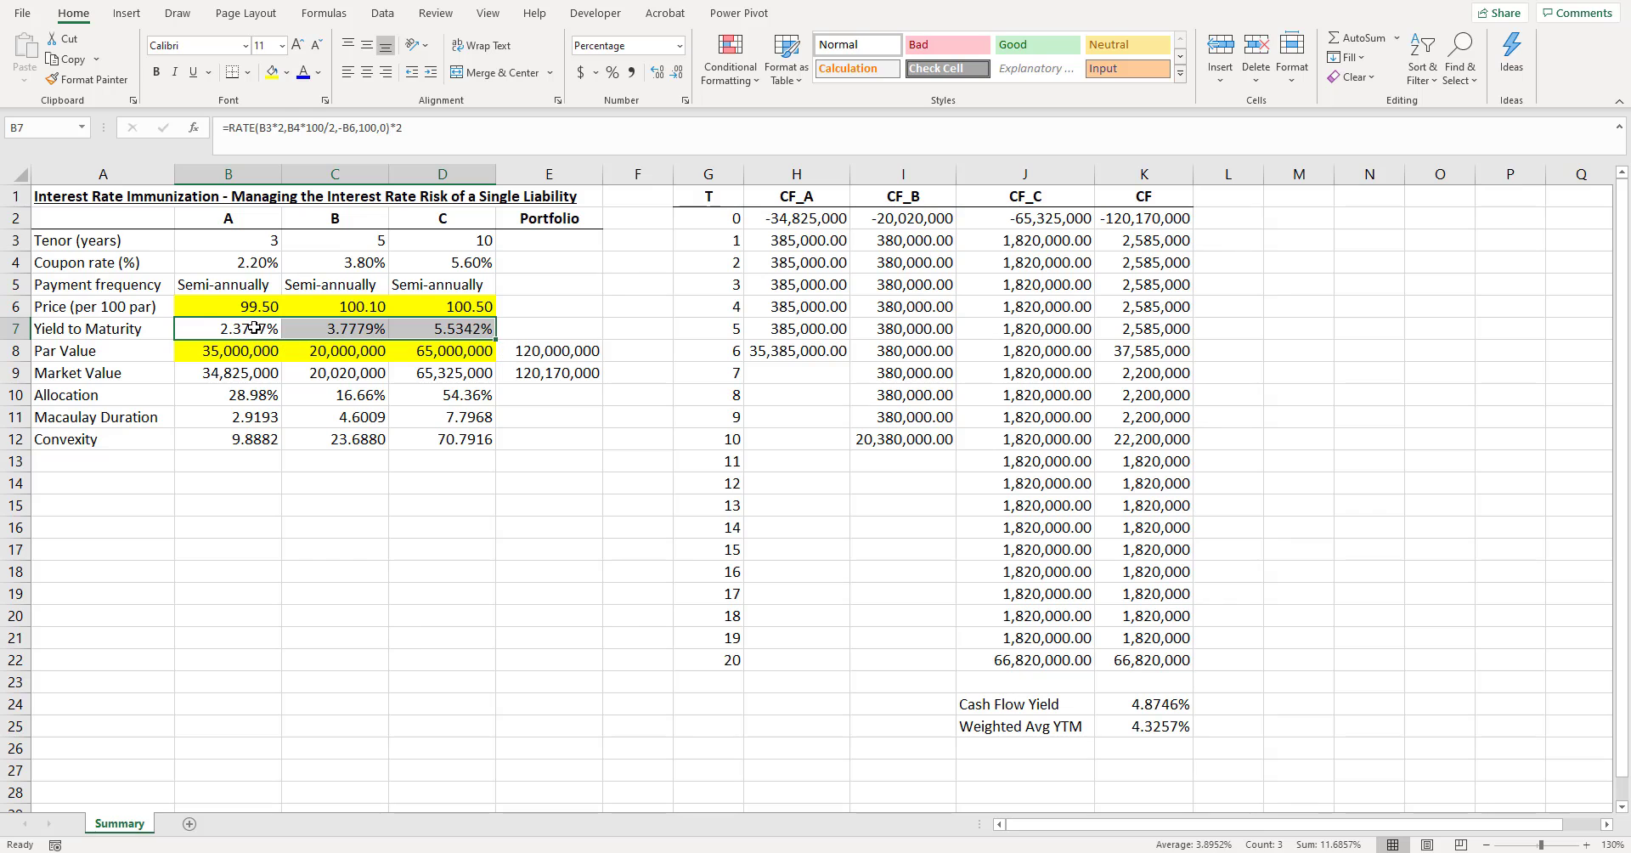
{"action": "left_click_drag", "start_coordinate": [255, 329], "coordinate": [444, 327]}
{"action": "left_click_drag", "start_coordinate": [255, 329], "coordinate": [444, 329]}
{"action": "scroll", "coordinate": [850, 510], "scroll_direction": "down", "scroll_amount": 1}
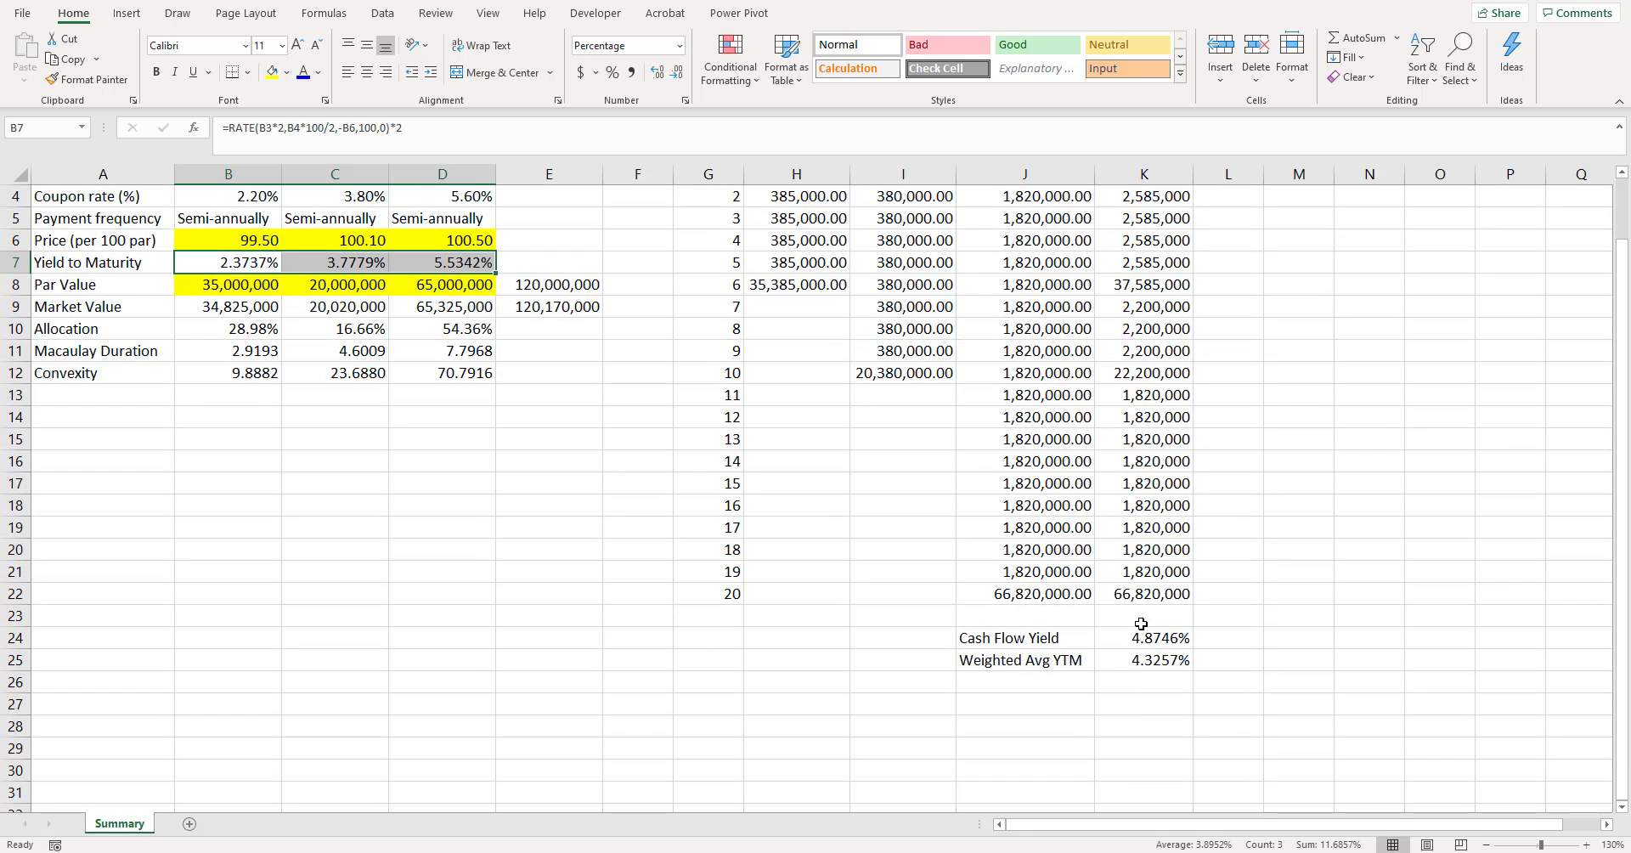
{"action": "left_click", "coordinate": [1125, 643]}
{"action": "left_click", "coordinate": [1157, 665]}
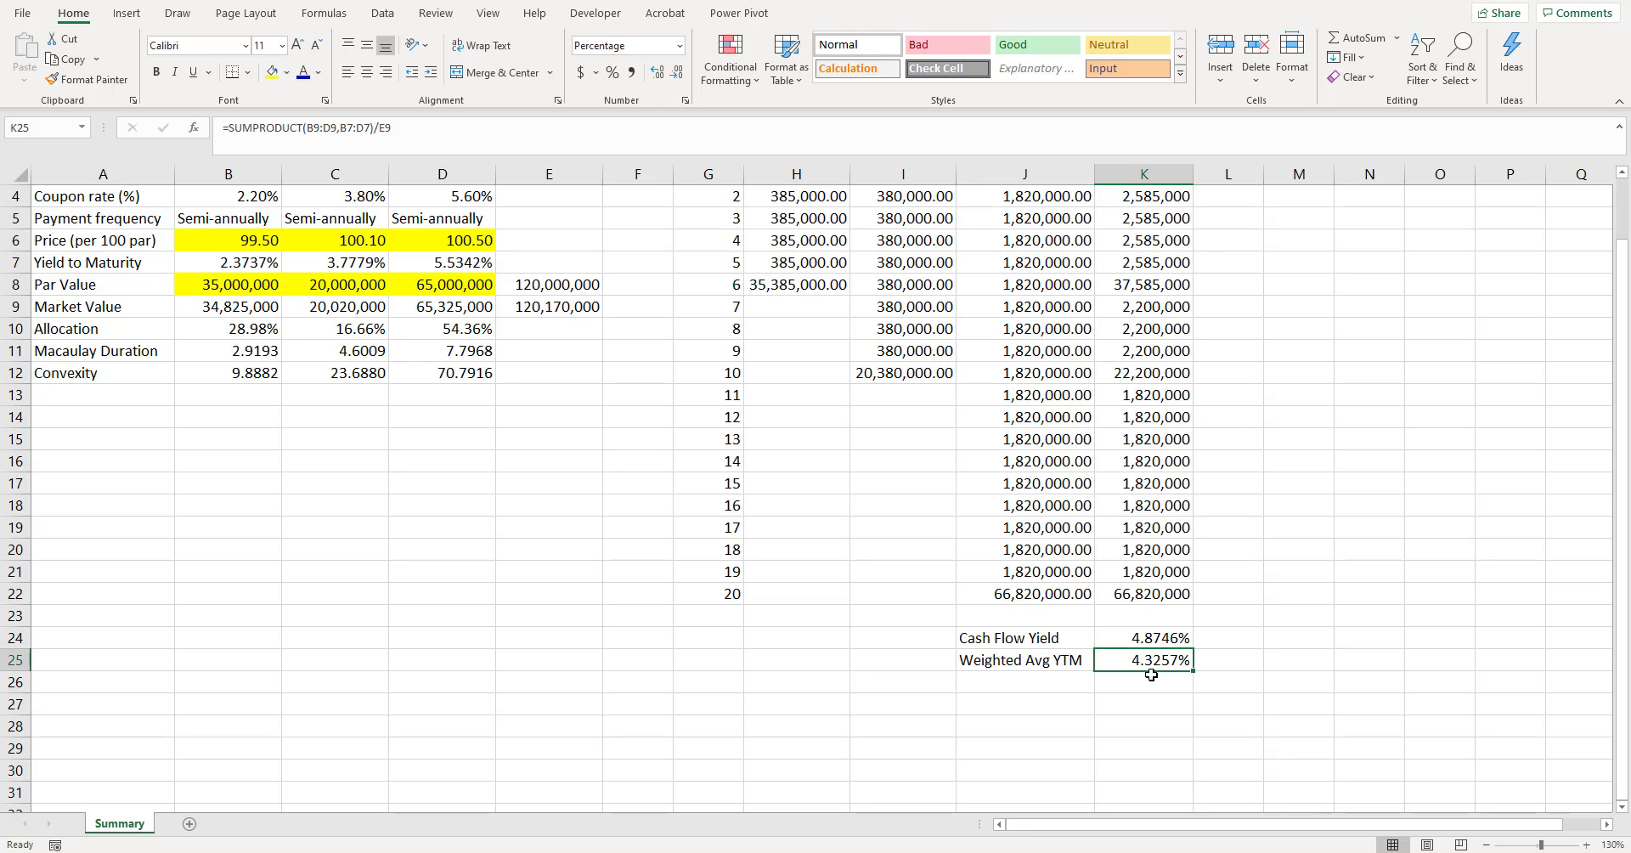
{"action": "left_click_drag", "start_coordinate": [1154, 637], "coordinate": [1157, 659]}
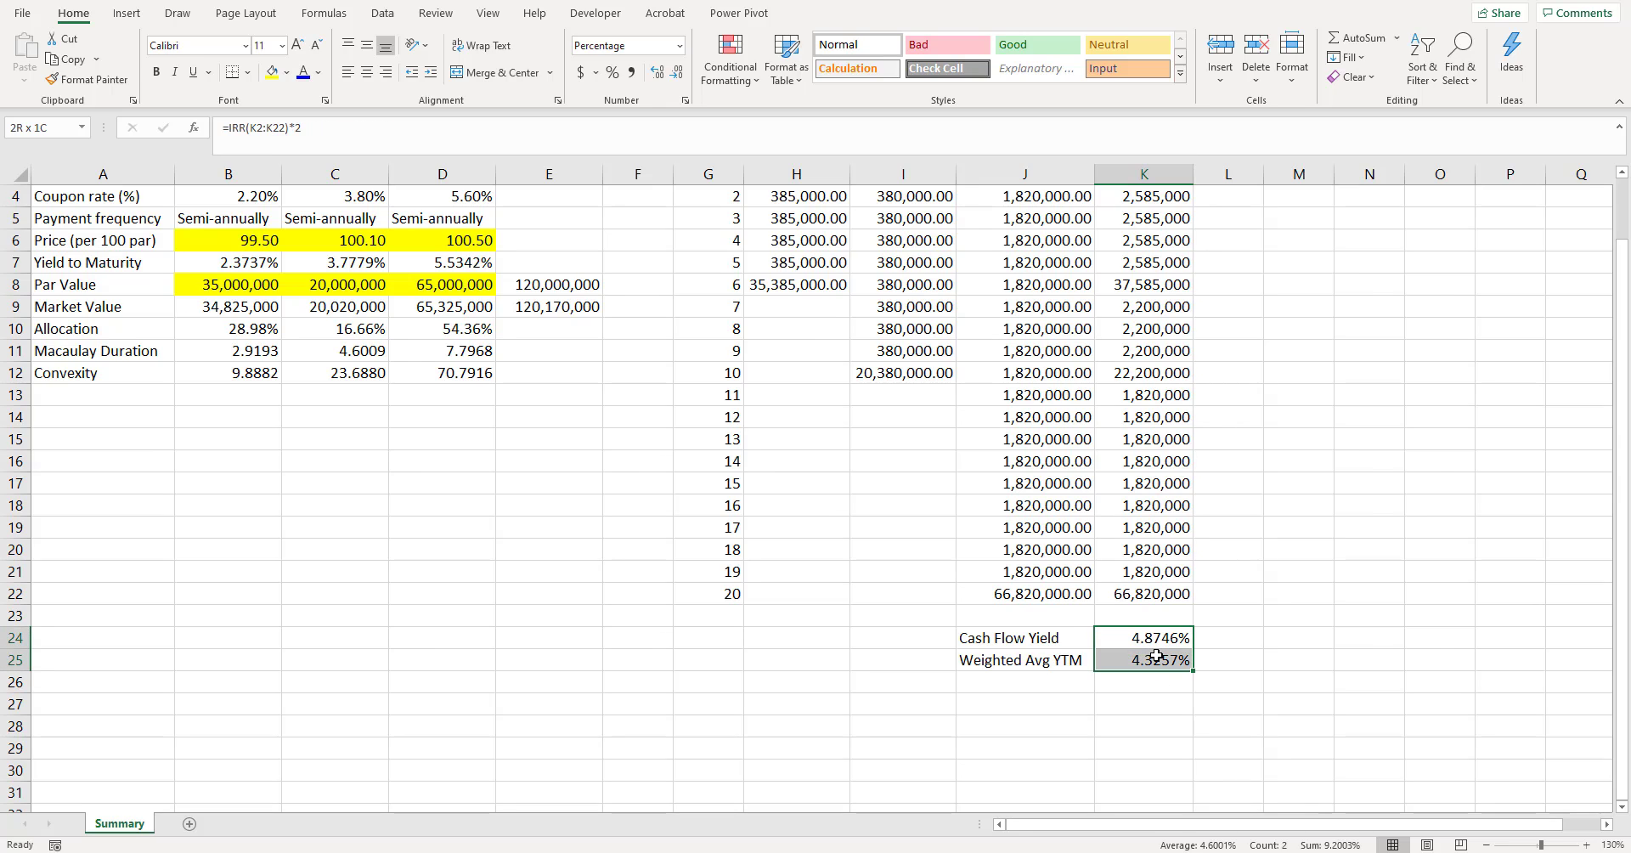
{"action": "left_click", "coordinate": [1154, 661]}
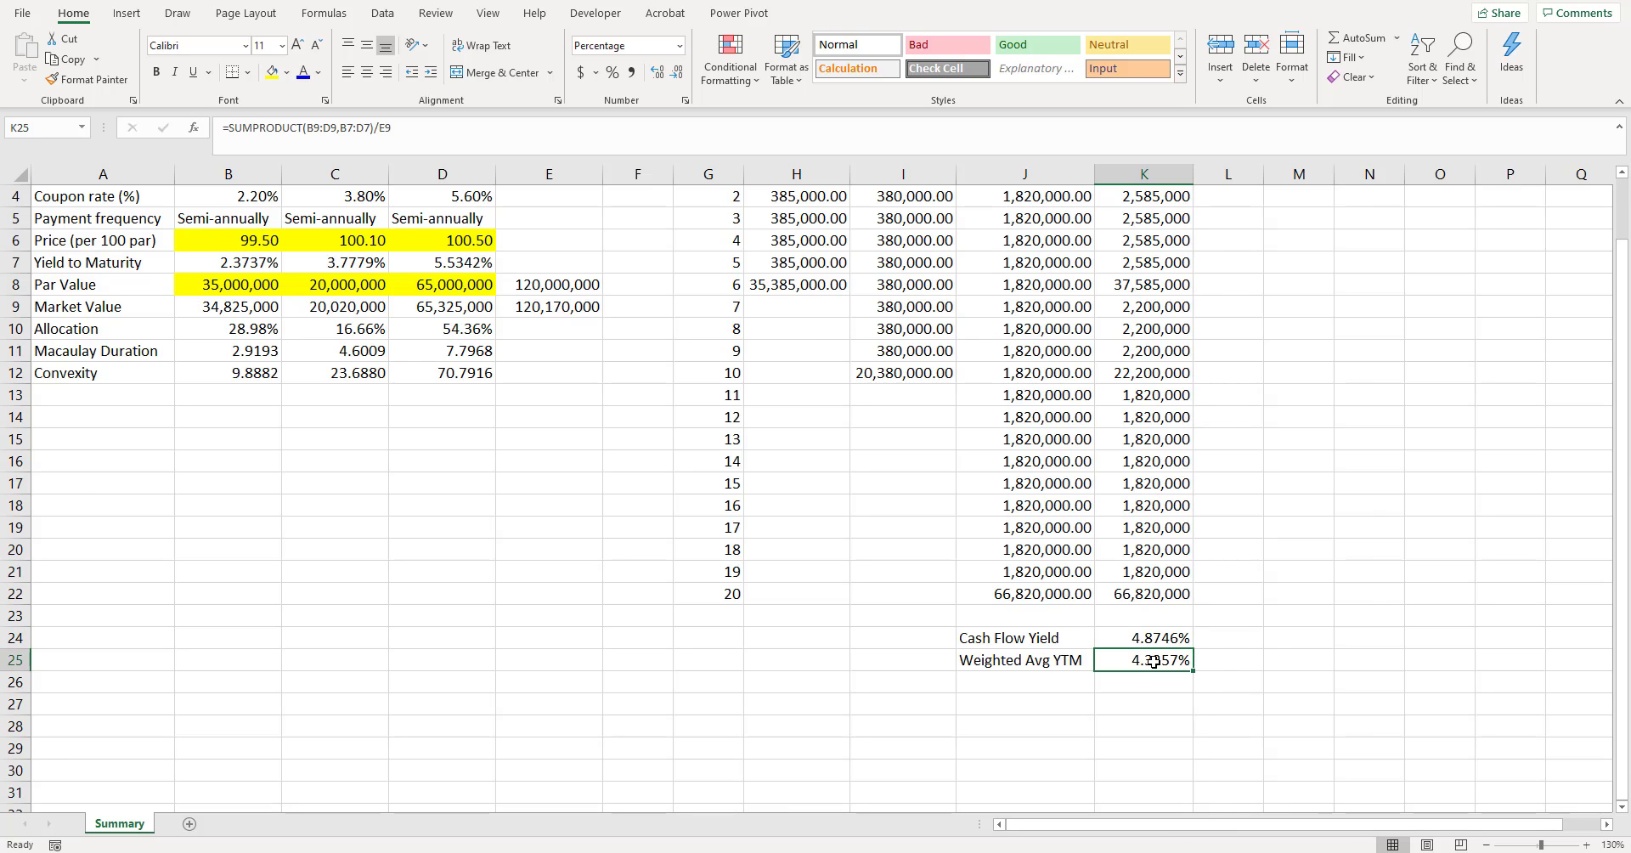
{"action": "scroll", "coordinate": [1153, 660], "scroll_direction": "up", "scroll_amount": 1}
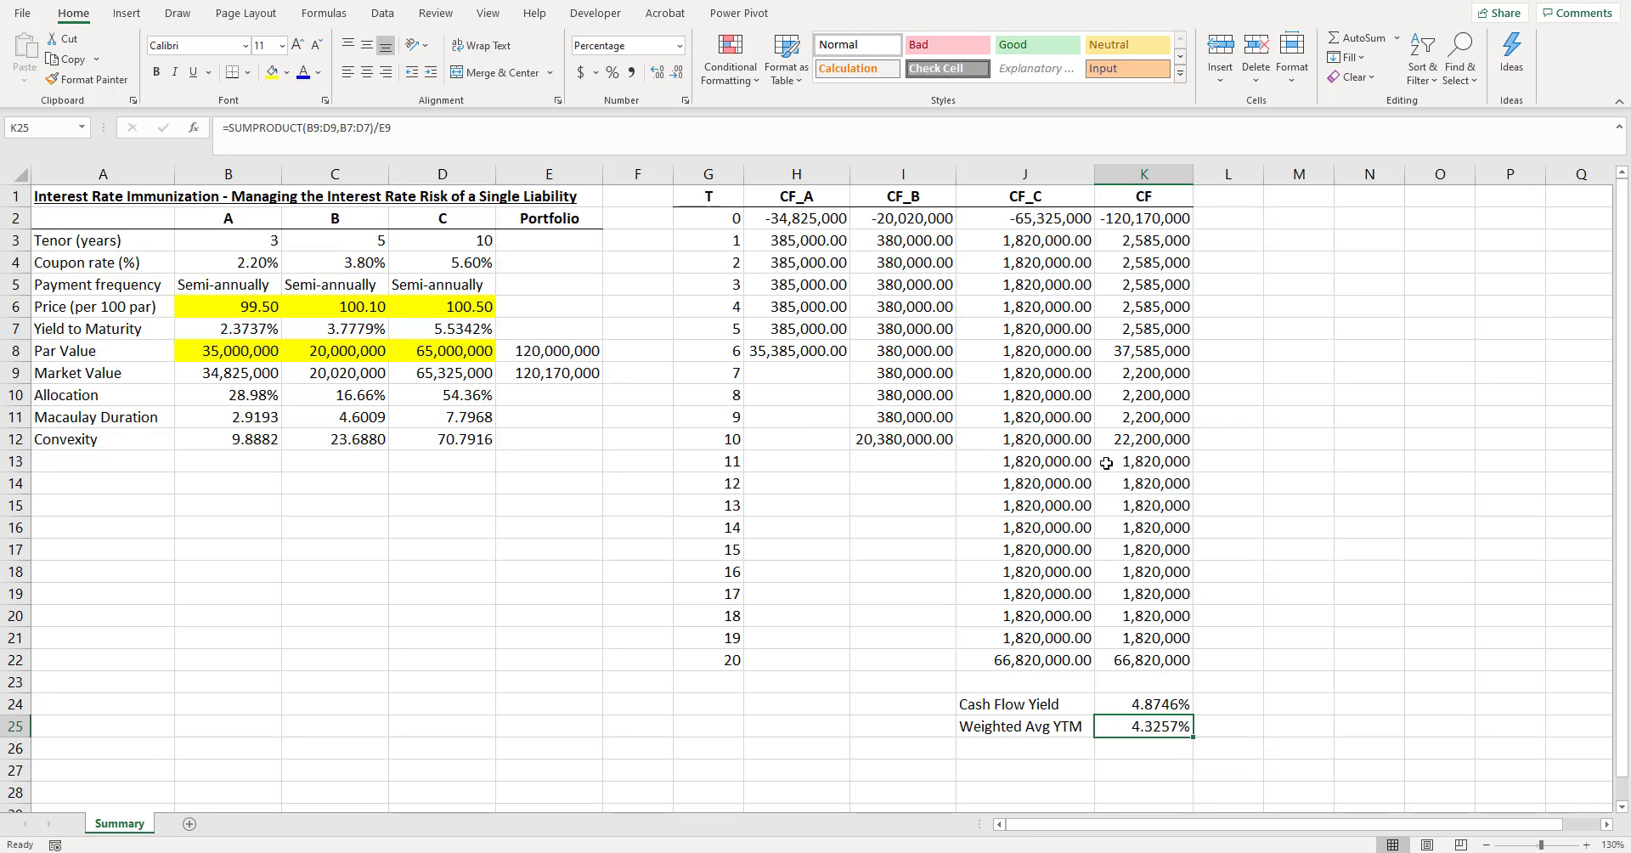
{"action": "key", "text": "Up"}
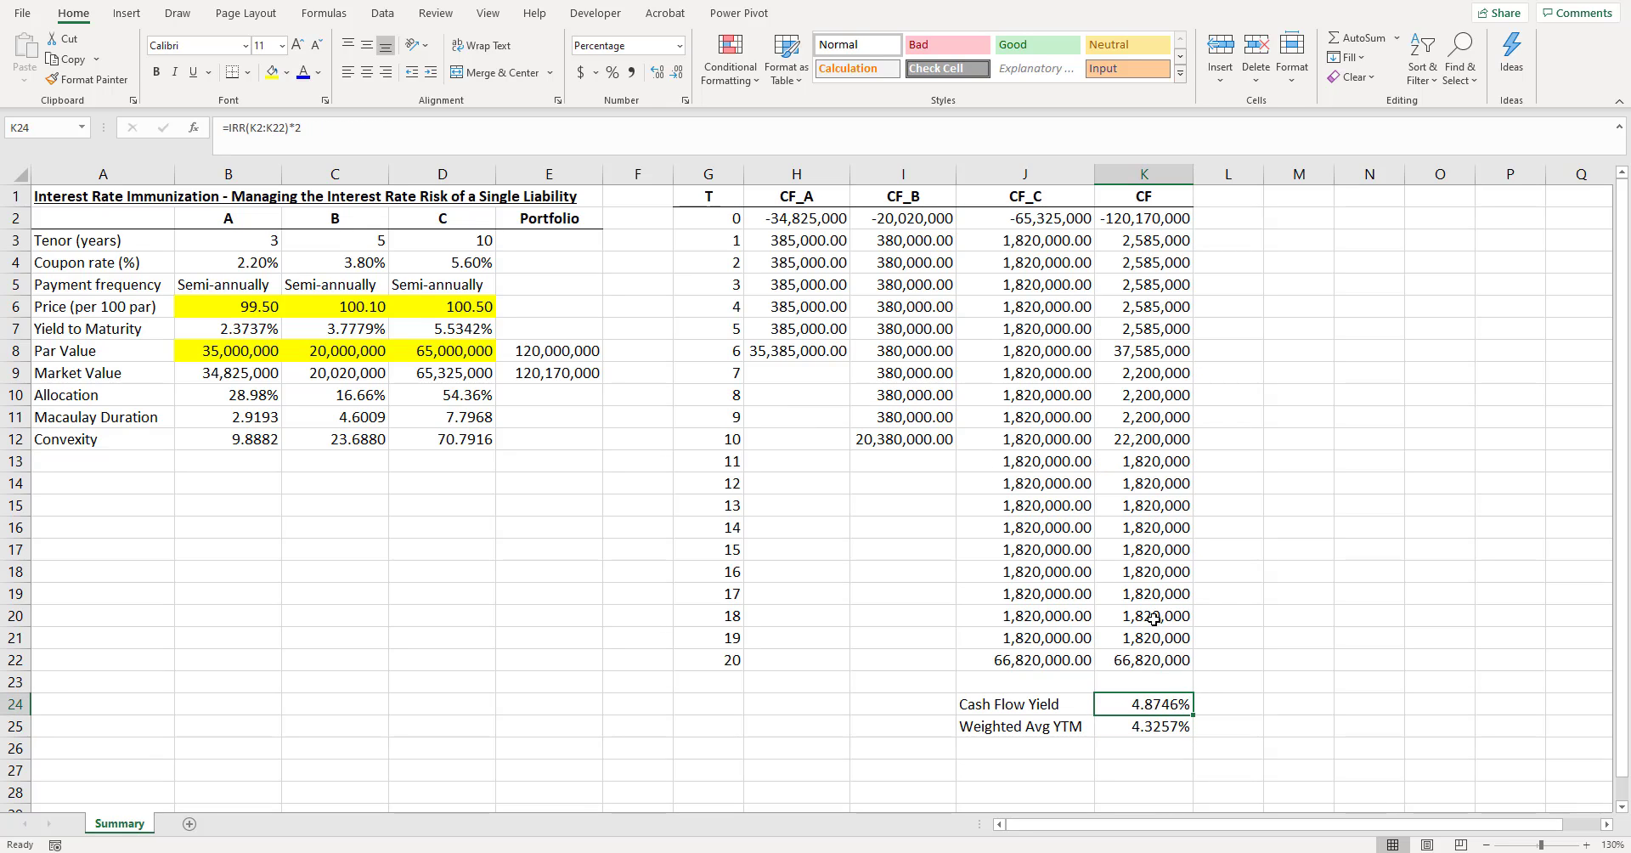
{"action": "left_click", "coordinate": [463, 328]}
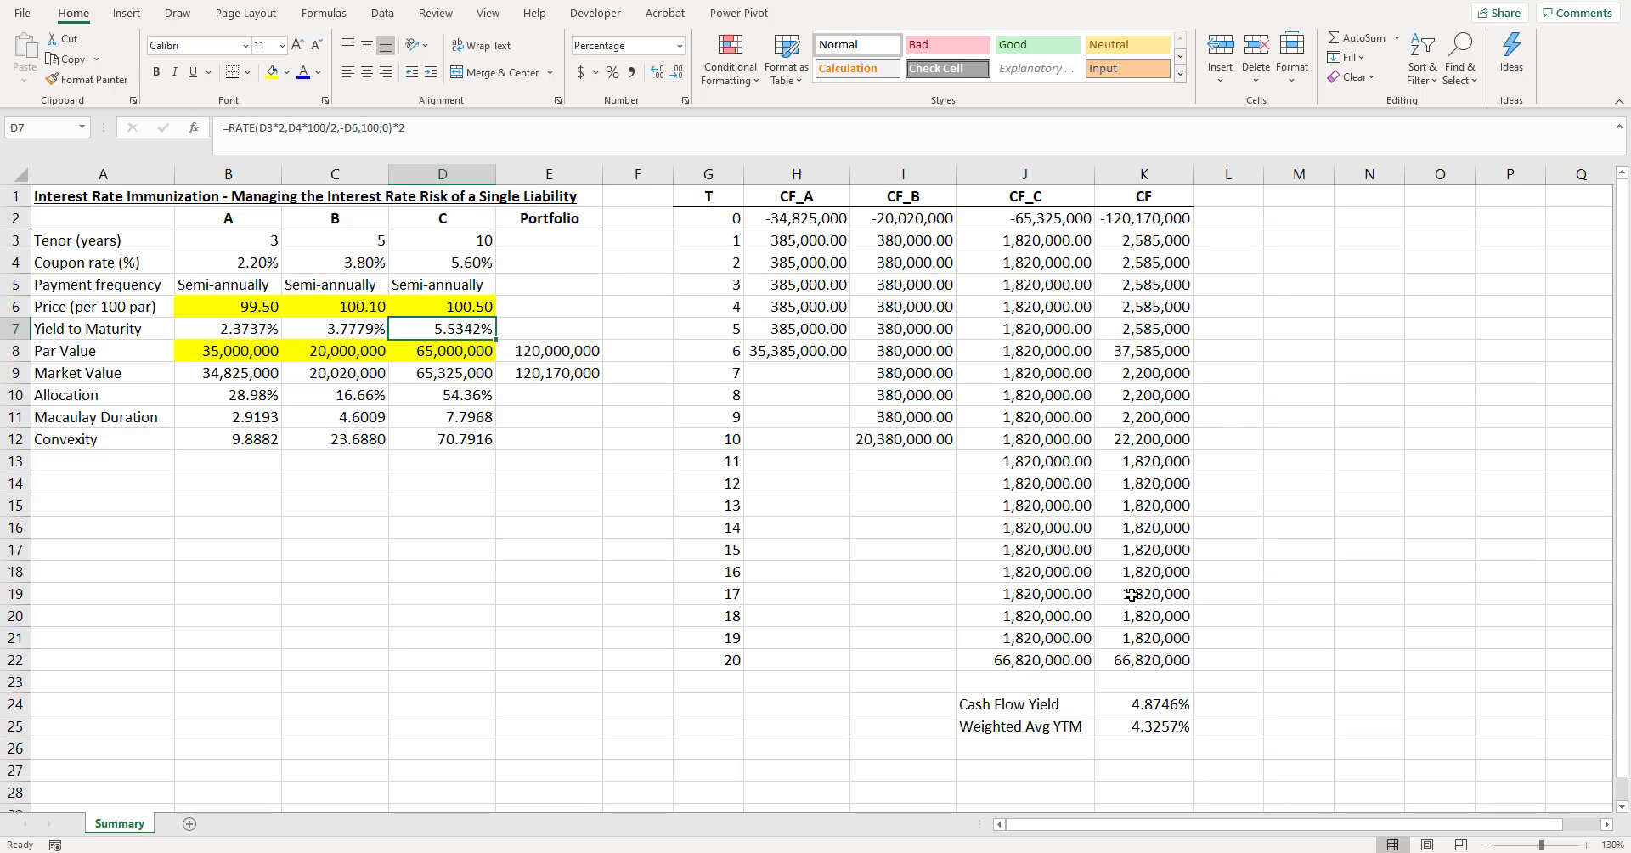
{"action": "scroll", "coordinate": [1151, 619], "scroll_direction": "down", "scroll_amount": 1}
{"action": "left_click_drag", "start_coordinate": [1015, 657], "coordinate": [1114, 662]}
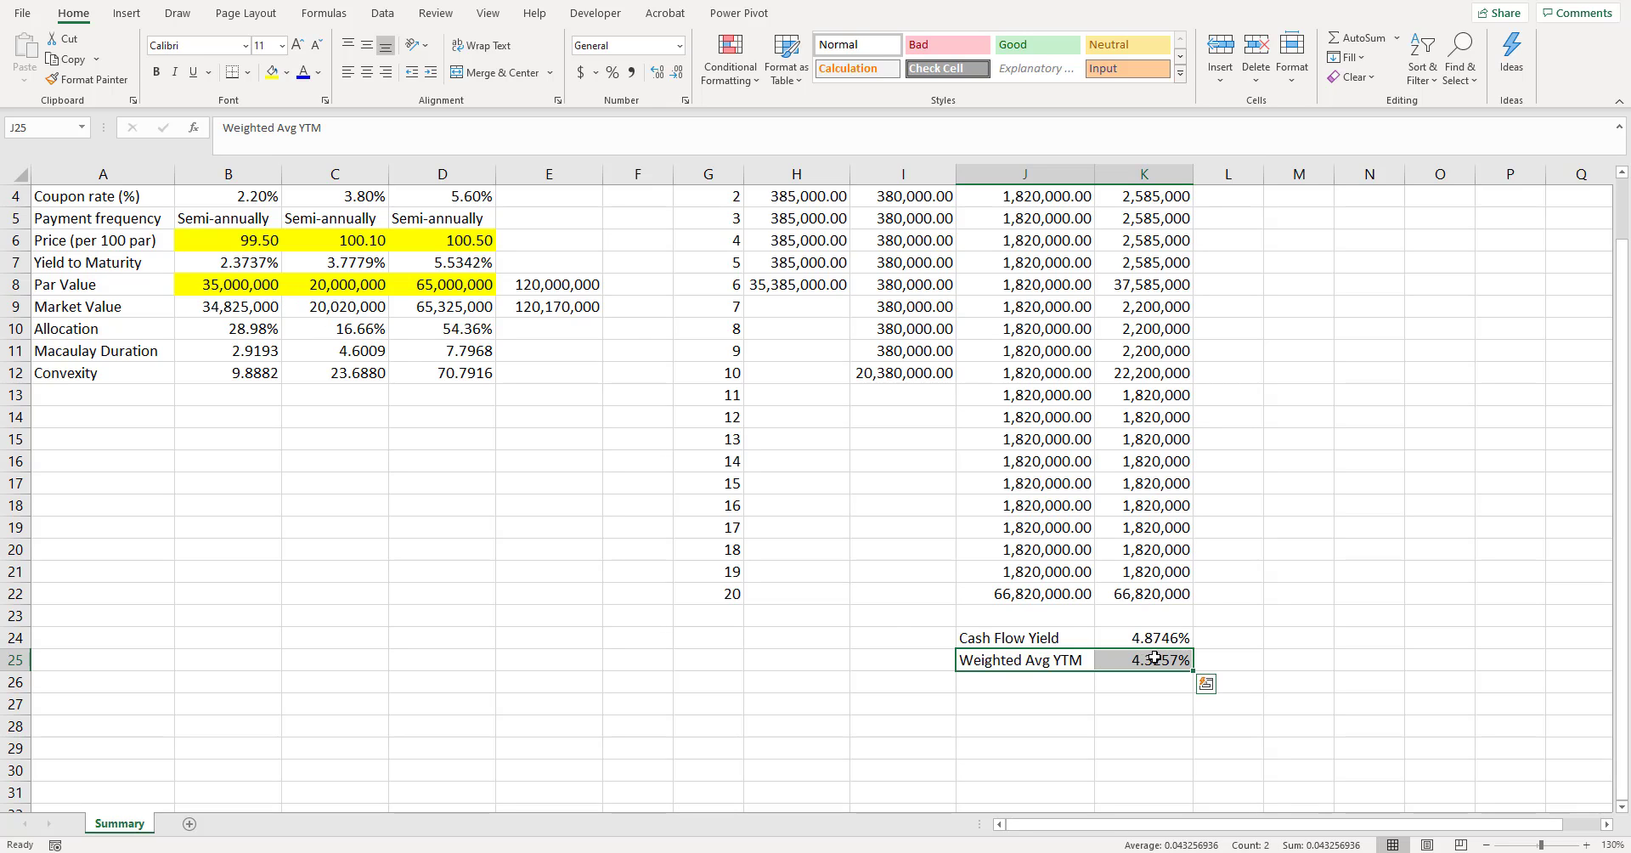
{"action": "left_click", "coordinate": [1156, 655]}
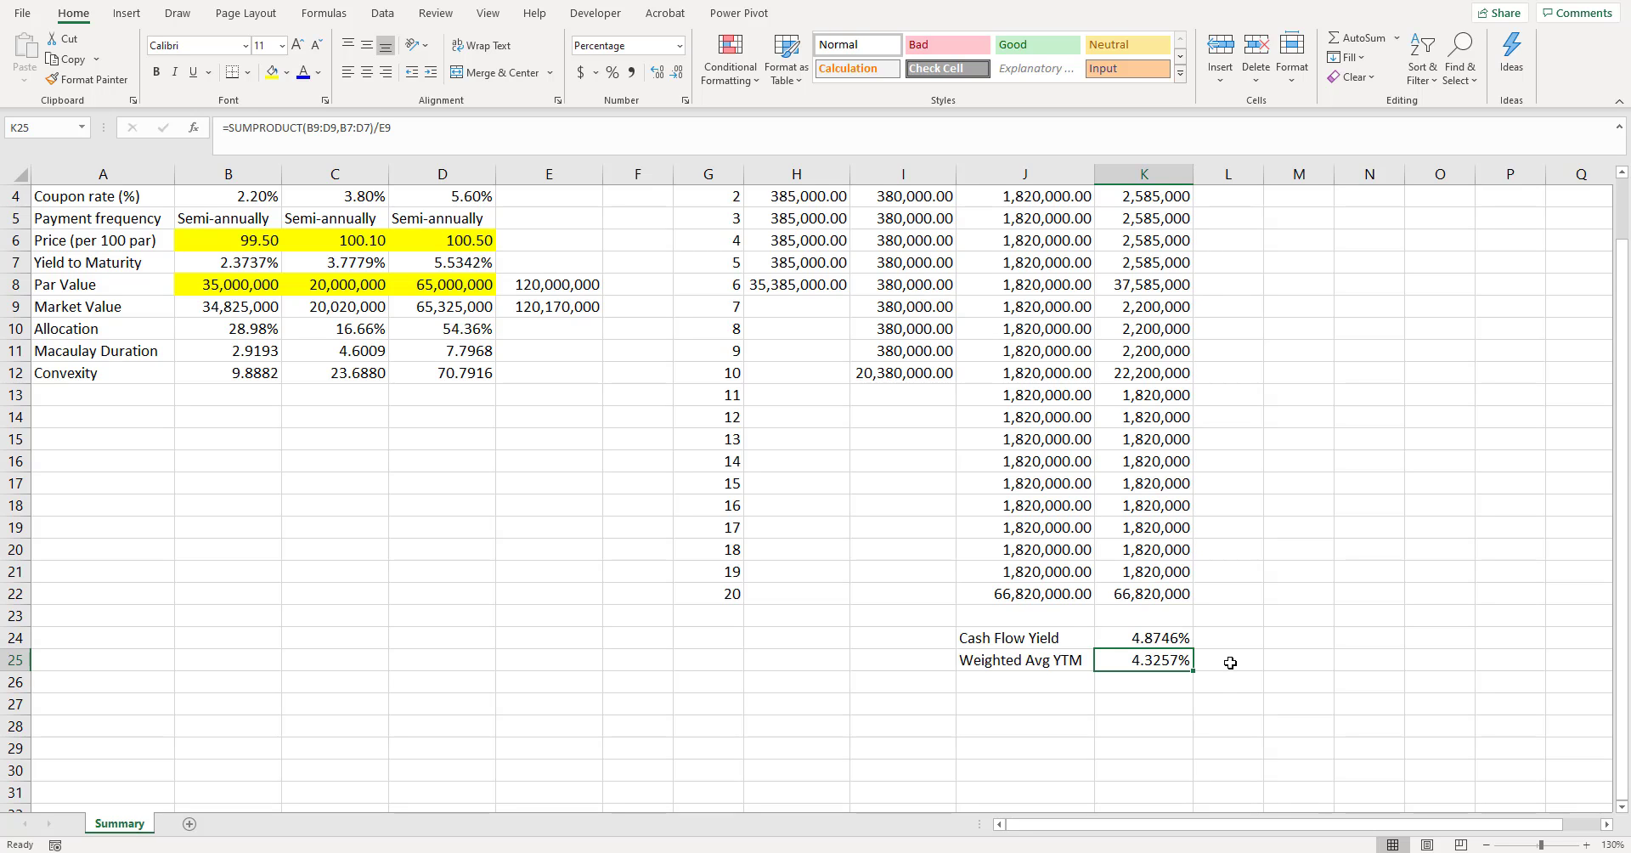
{"action": "scroll", "coordinate": [1230, 662], "scroll_direction": "up", "scroll_amount": 1}
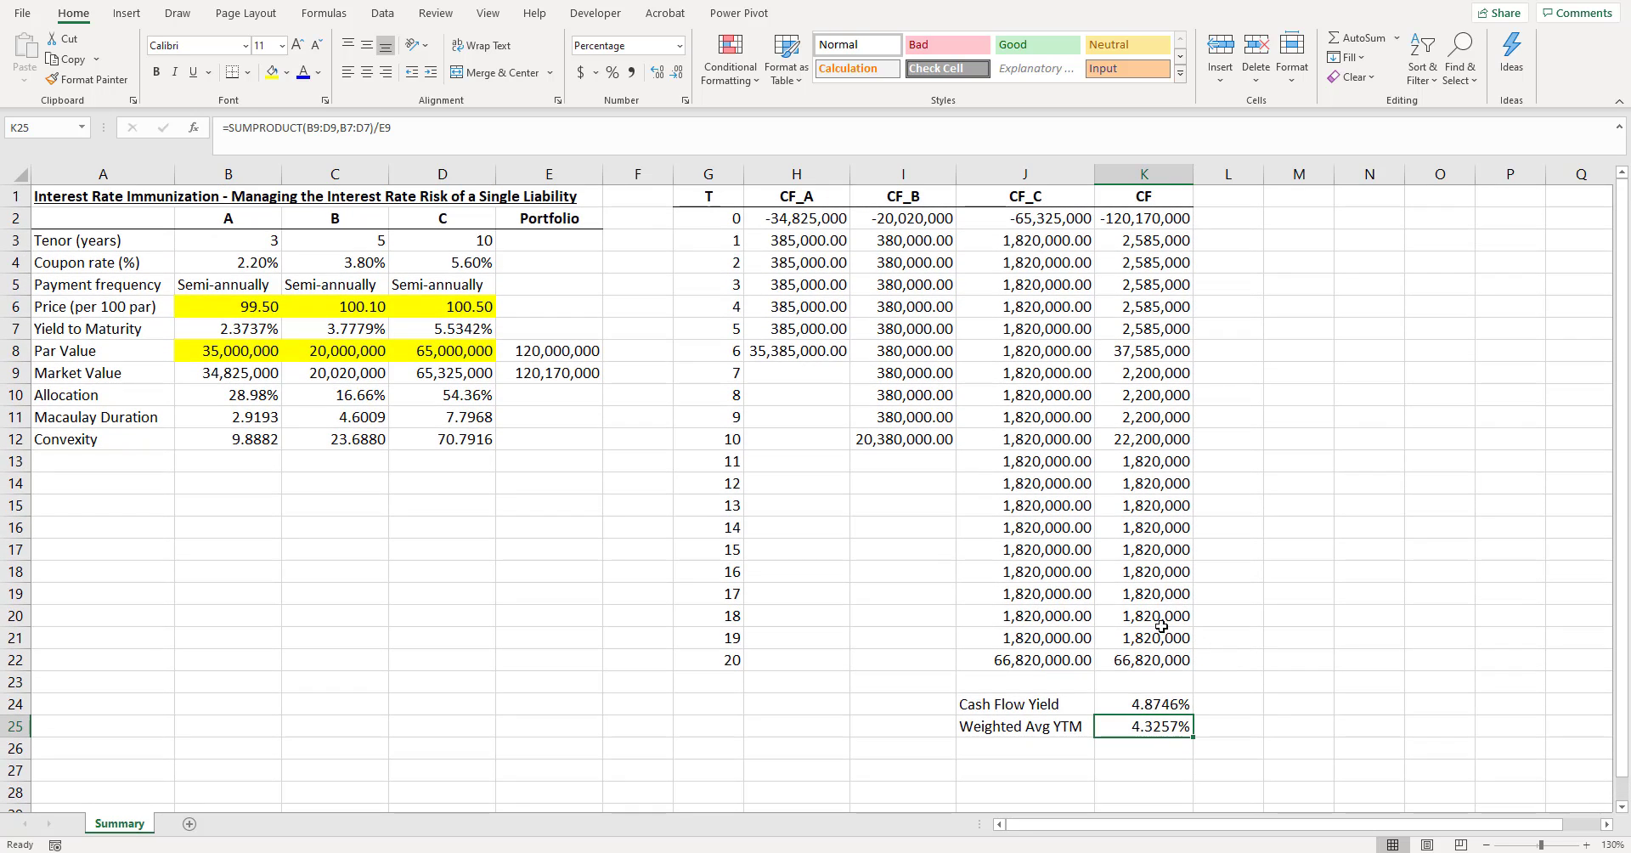
- Check the yield to maturity formulas of bonds A, B and C in B7:D7
{"action": "left_click", "coordinate": [247, 328]}
{"action": "left_click", "coordinate": [340, 328]}
{"action": "left_click", "coordinate": [442, 328]}
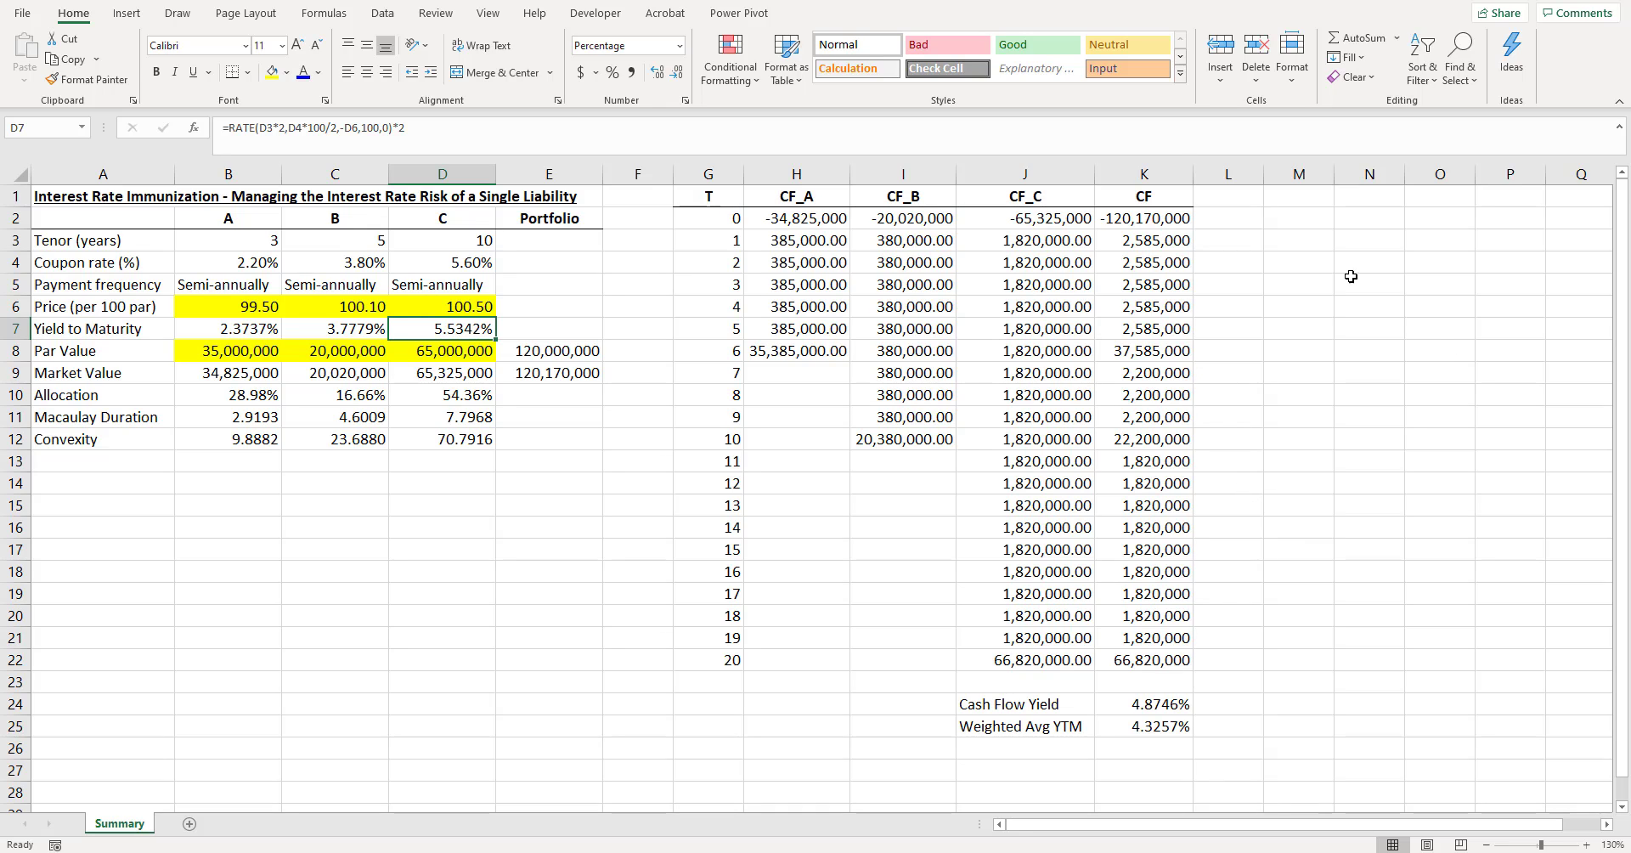
- Label cell L1 "PV_CF" as the header for the present values of the portfolio cash flows
{"action": "left_click", "coordinate": [1246, 197]}
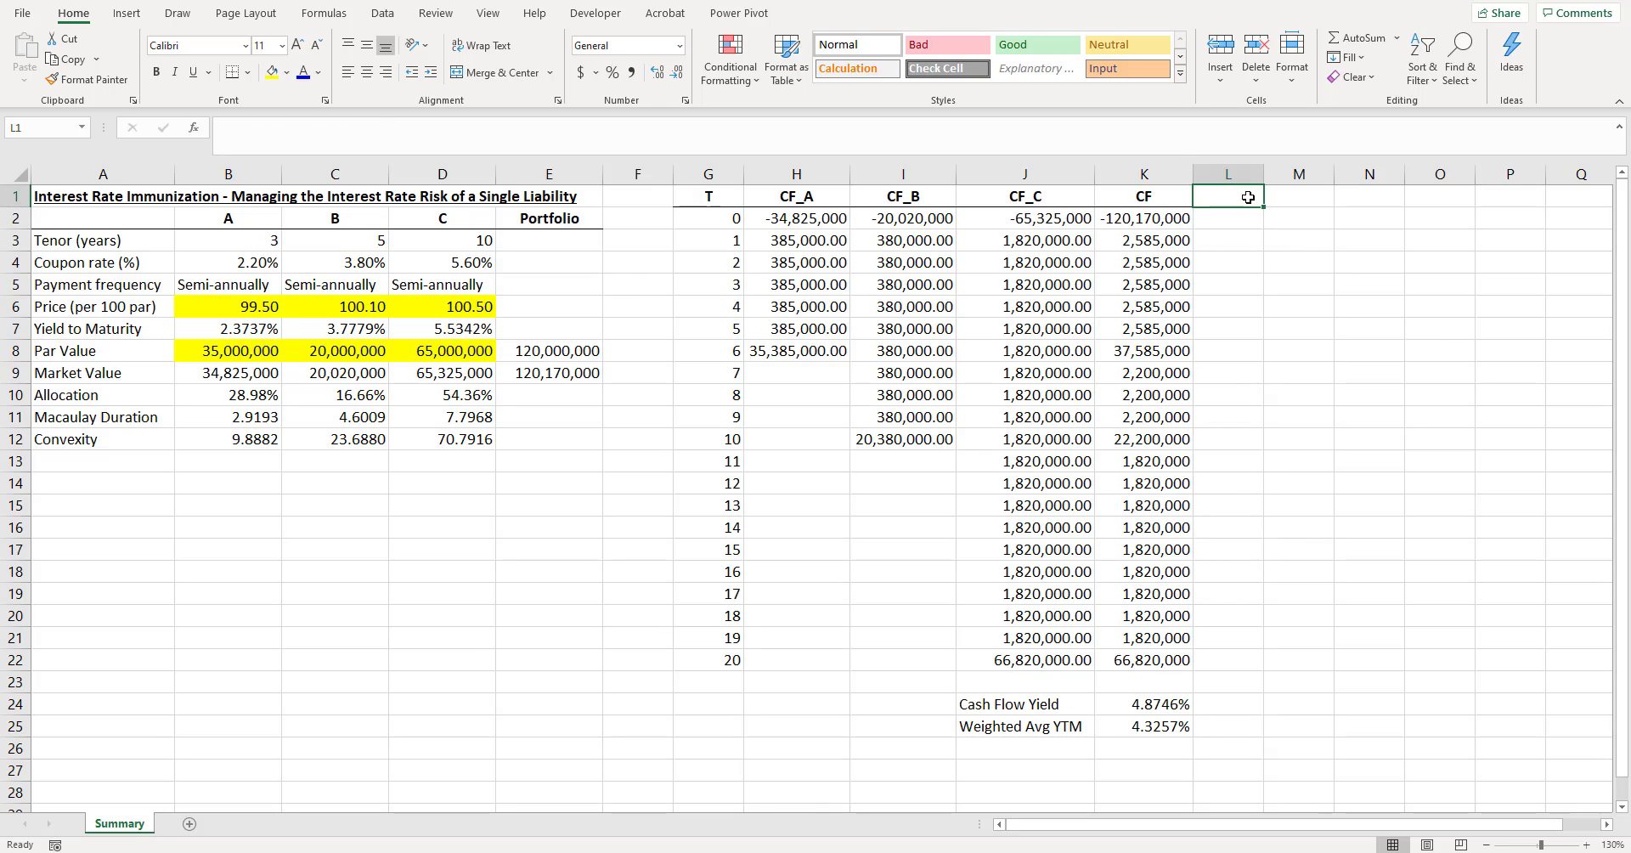
{"action": "type", "text": "PV"}
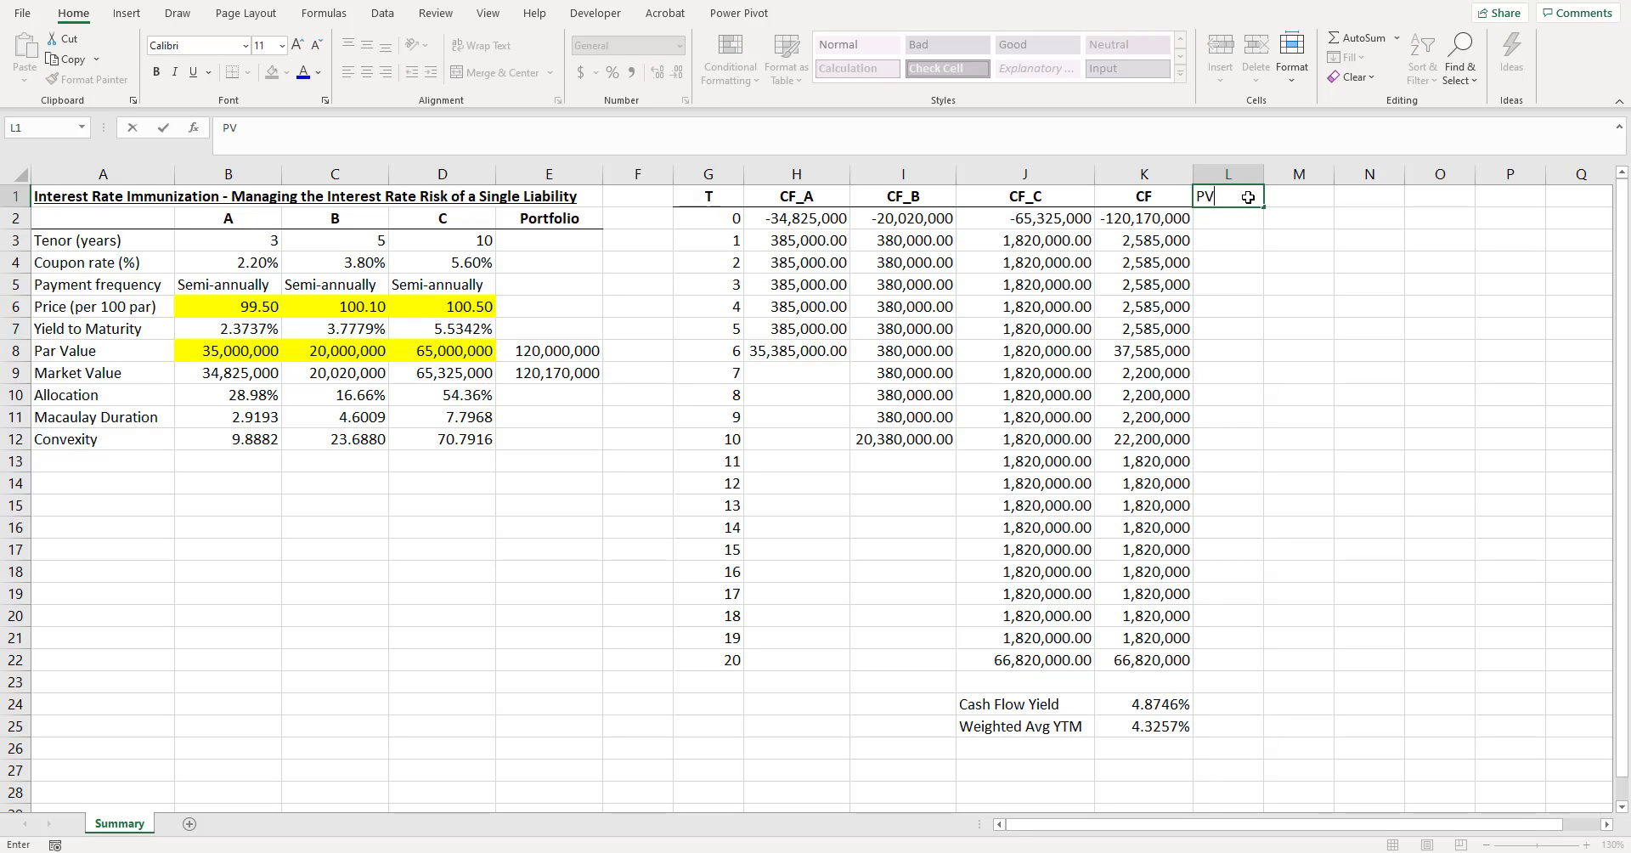
{"action": "type", "text": "_CF"}
{"action": "key", "text": "Return"}
- Discount the first portfolio cash flow in L3 with =K3/(1+$K$24/2)^G3 and format it with thousands separators and two decimals
{"action": "key", "text": "Down"}
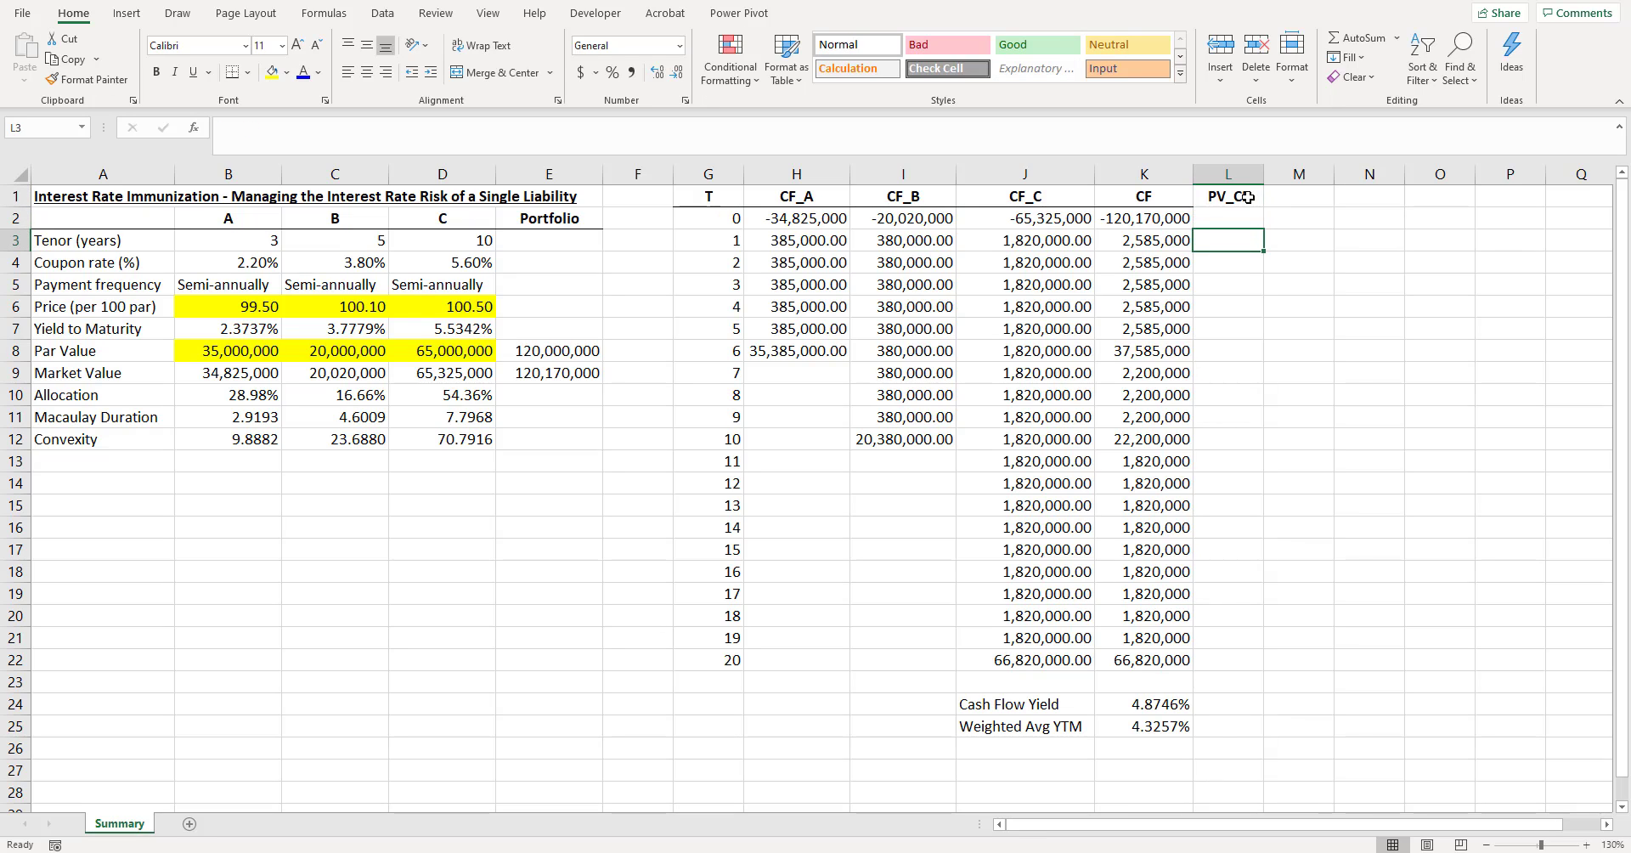
{"action": "type", "text": "="}
{"action": "key", "text": "Left"}
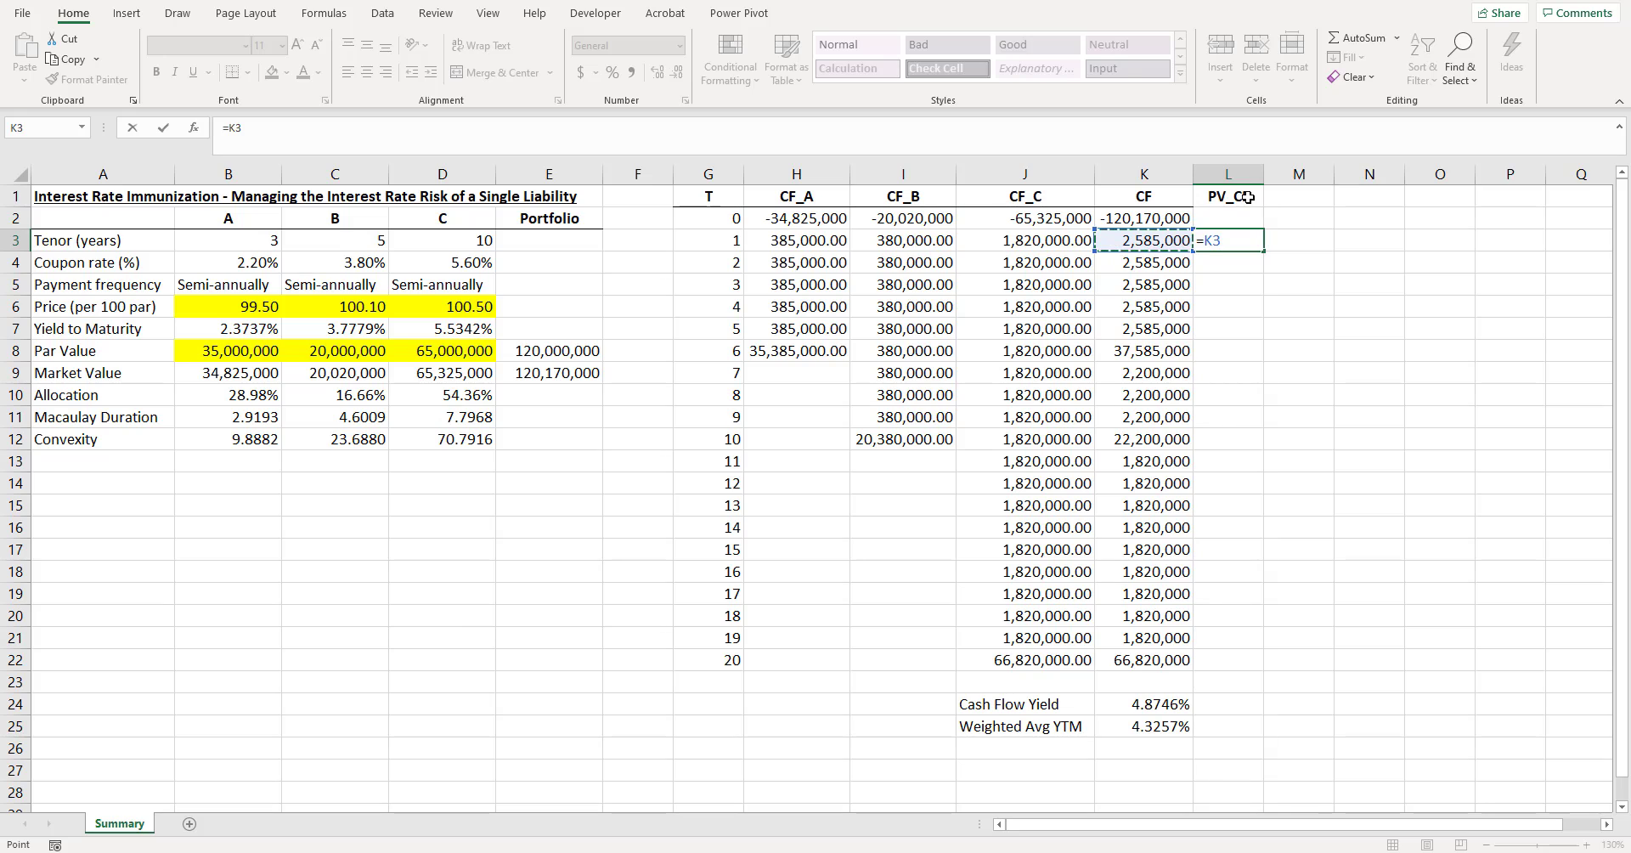
{"action": "type", "text": "/(1+"}
{"action": "left_click", "coordinate": [1181, 701]}
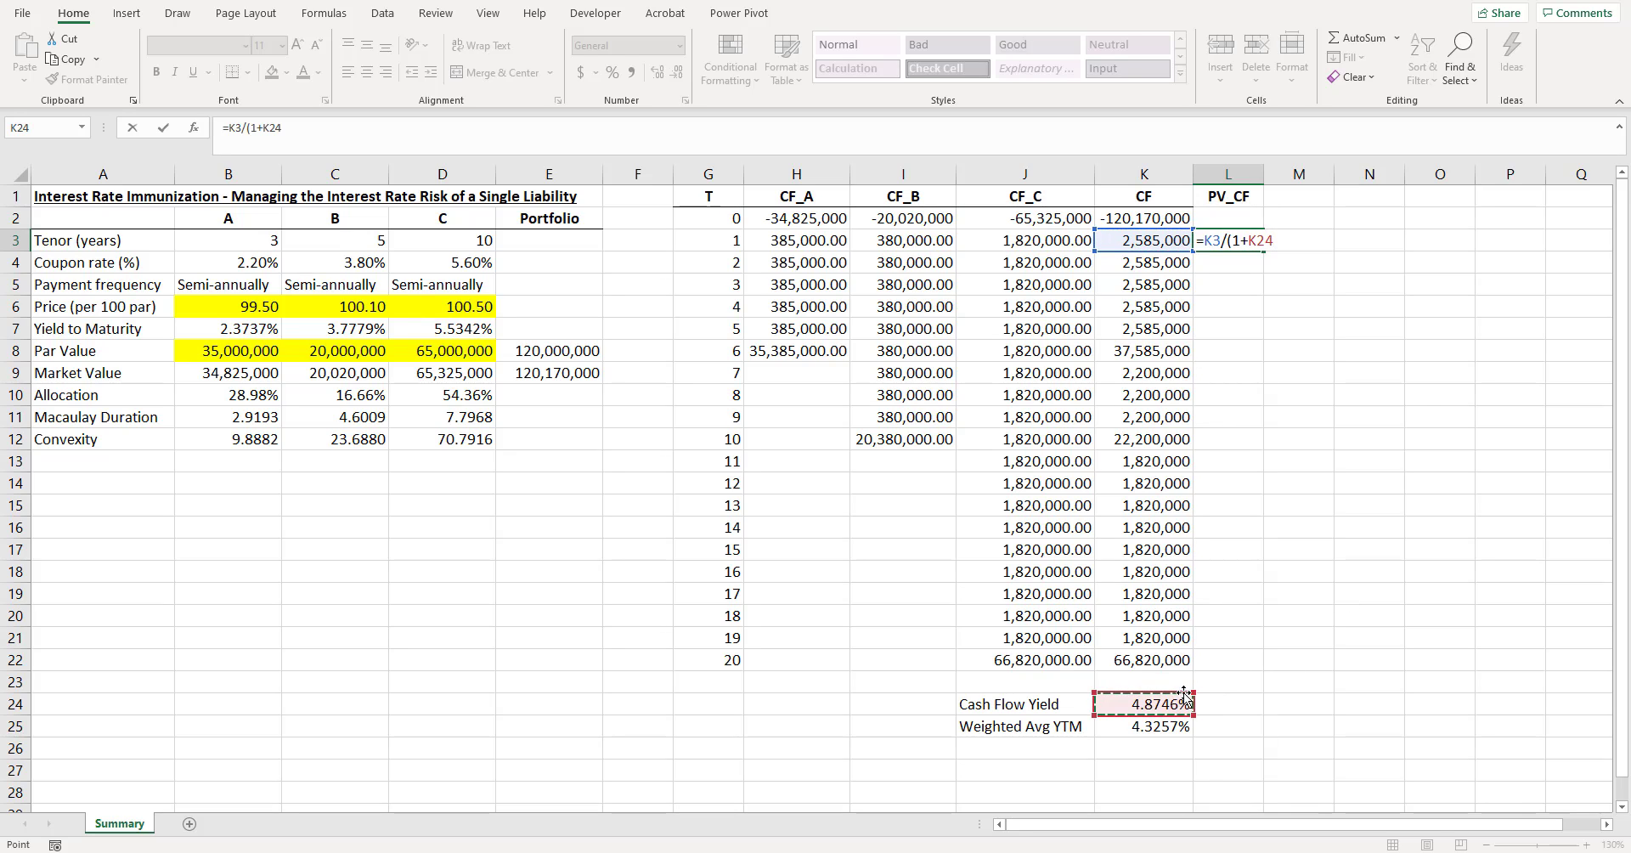
{"action": "key", "text": "F4"}
{"action": "type", "text": "/2"}
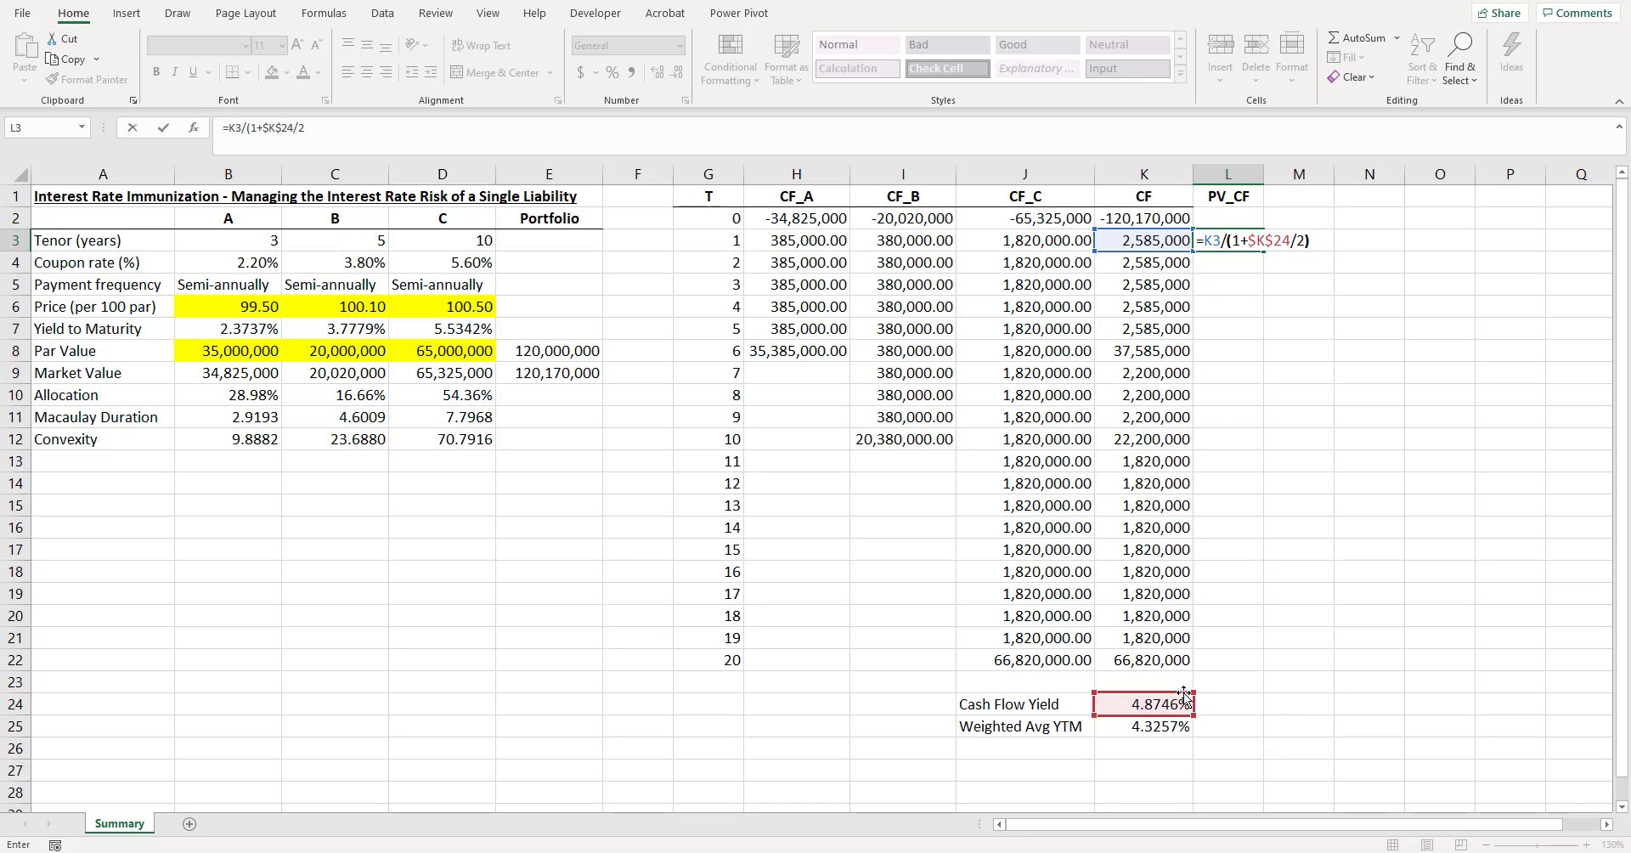
{"action": "type", "text": ")^"}
{"action": "left_click", "coordinate": [735, 241]}
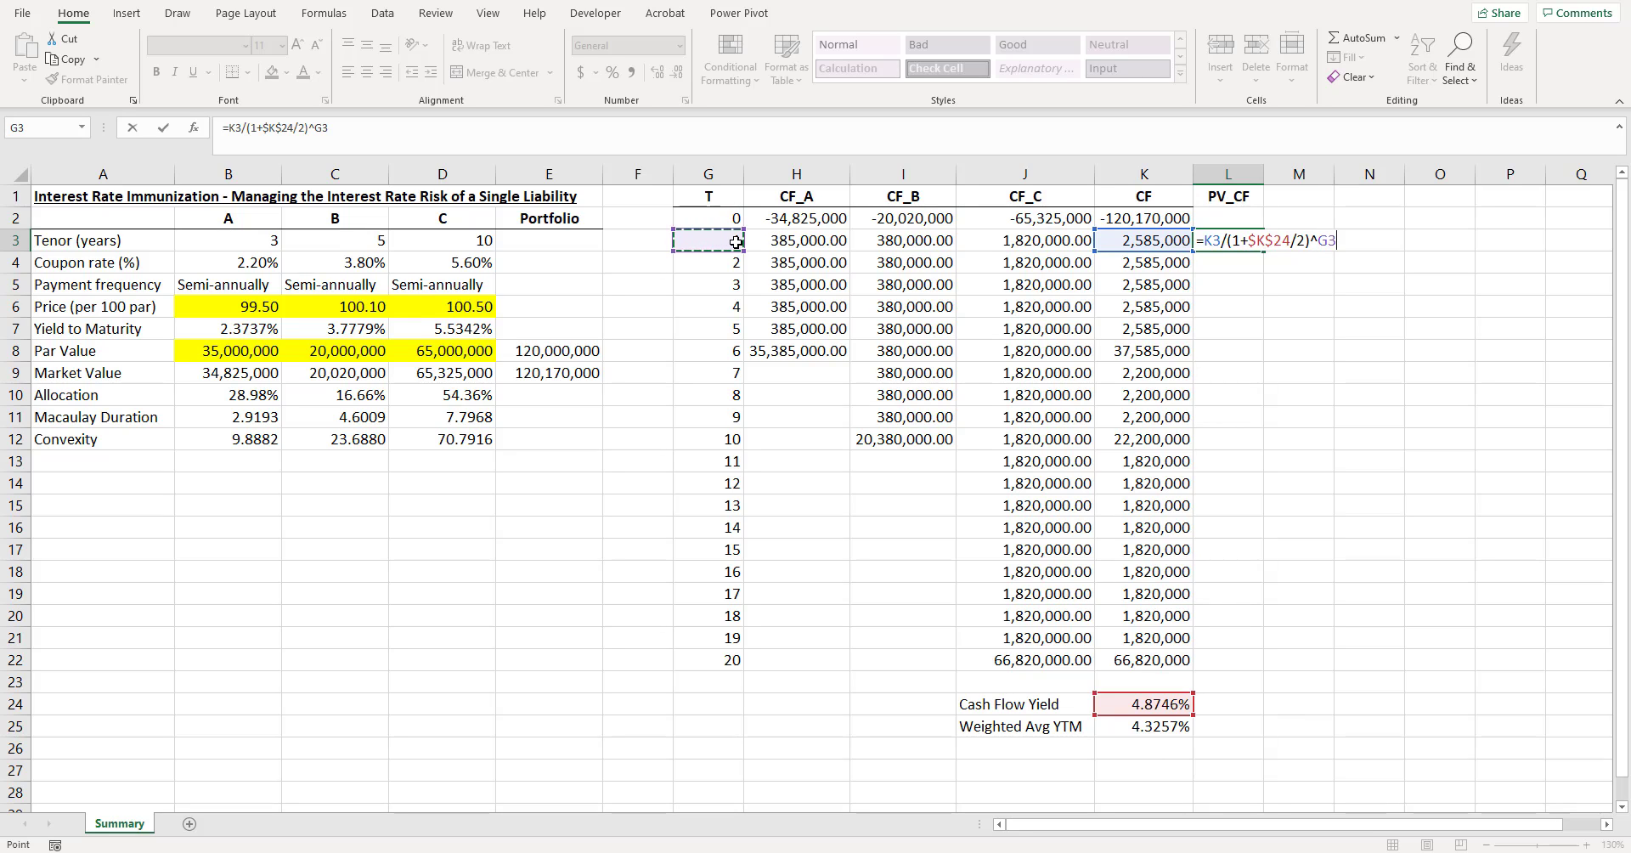
{"action": "key", "text": "Return"}
{"action": "left_click", "coordinate": [1248, 242]}
{"action": "key", "text": "ctrl+shift+1"}
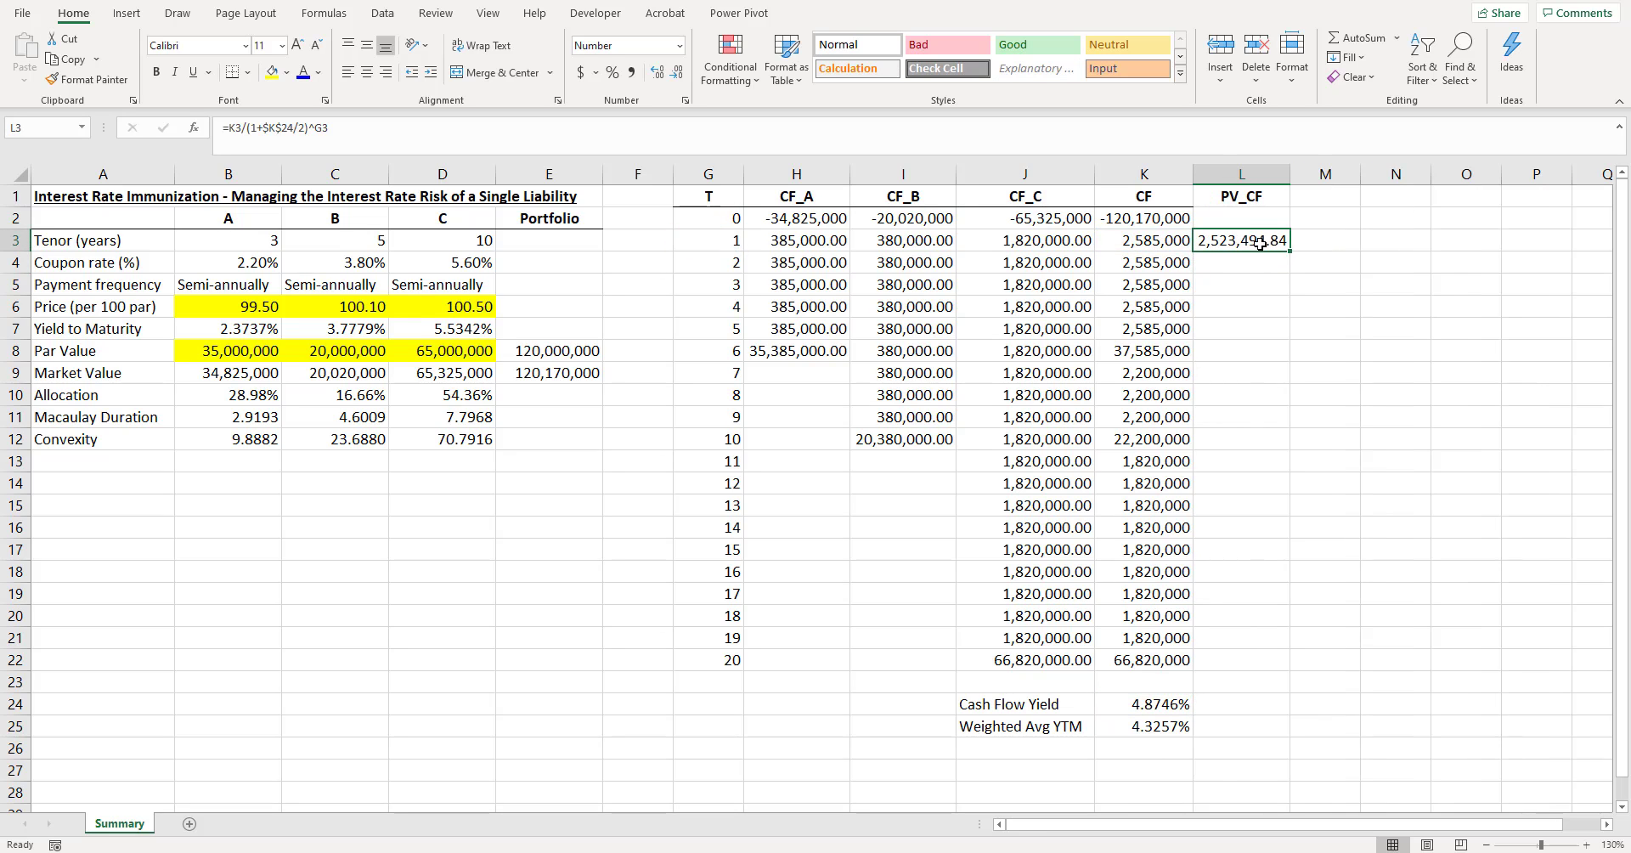
- Fill the present value formula from L3 down to L22, widen column L, and add a bottom border to the PV_CF header
{"action": "left_click_drag", "start_coordinate": [1288, 251], "coordinate": [1264, 671]}
{"action": "left_click_drag", "start_coordinate": [1289, 175], "coordinate": [1311, 186]}
{"action": "left_click", "coordinate": [1300, 197]}
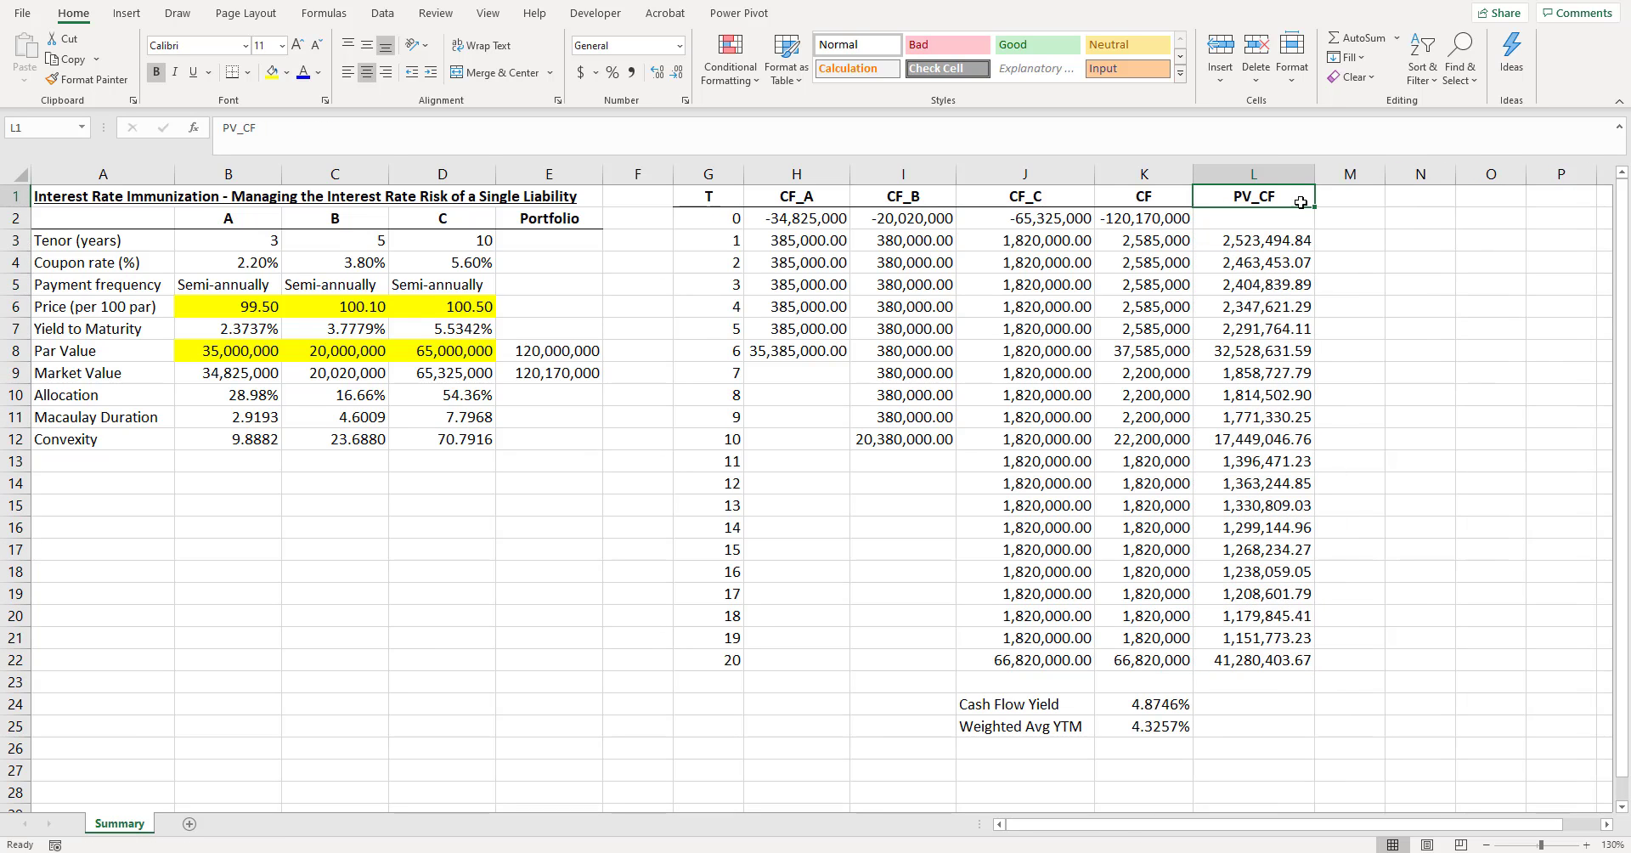
{"action": "left_click", "coordinate": [236, 71]}
{"action": "left_click_drag", "start_coordinate": [1180, 488], "coordinate": [1190, 502]}
- Total the present values in L23 with =SUM(L3:L22) and make the total bold
{"action": "left_click", "coordinate": [1235, 662]}
{"action": "left_click", "coordinate": [1240, 683]}
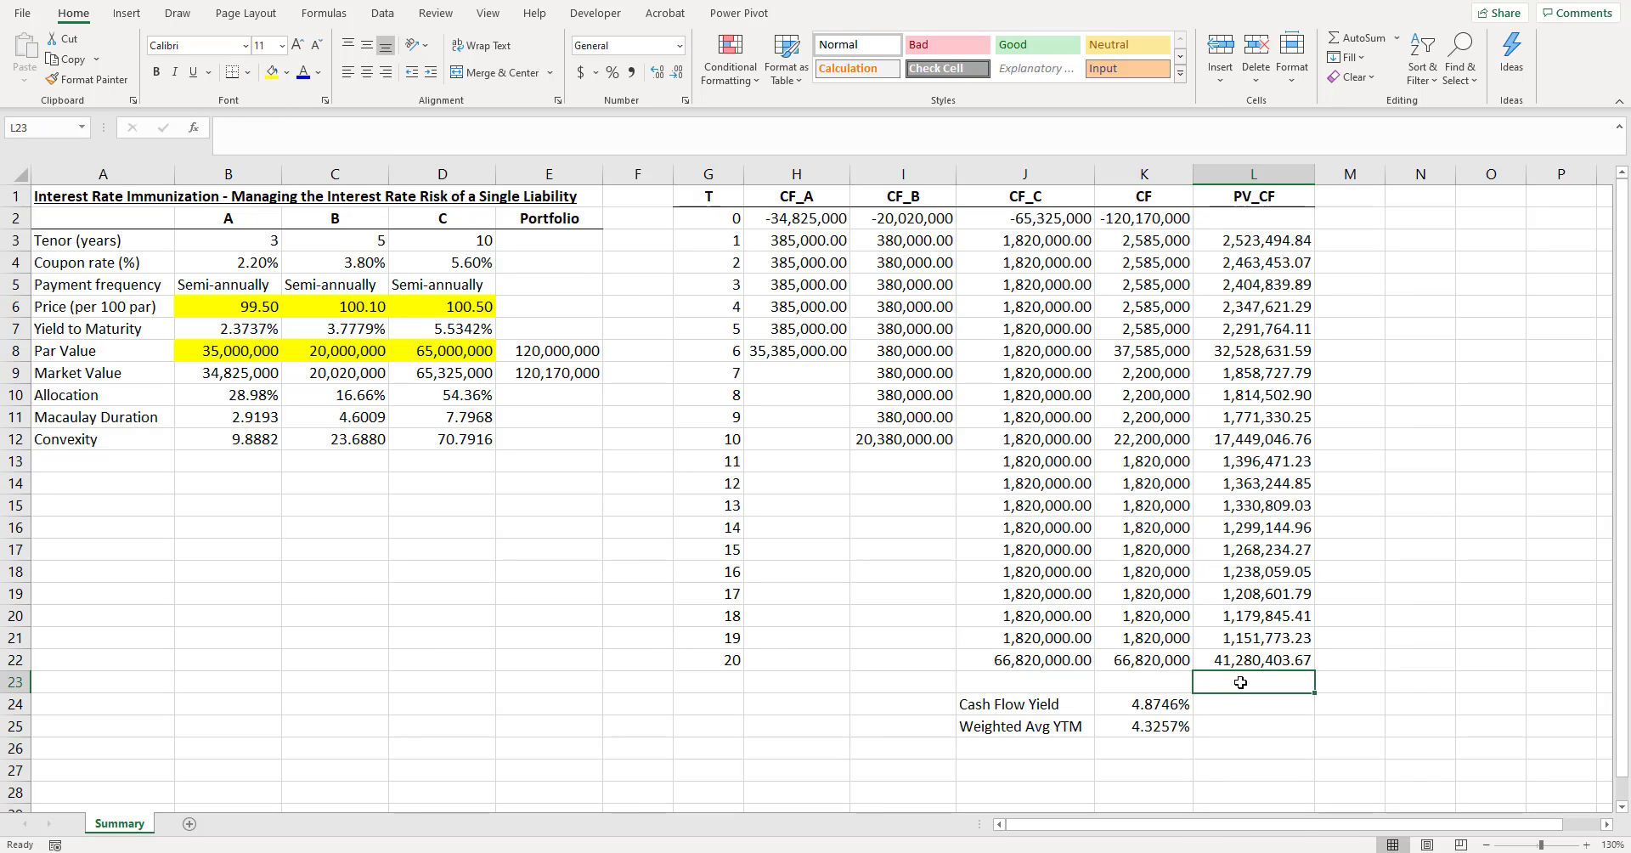
{"action": "key", "text": "alt+equal"}
{"action": "key", "text": "ctrl+Return"}
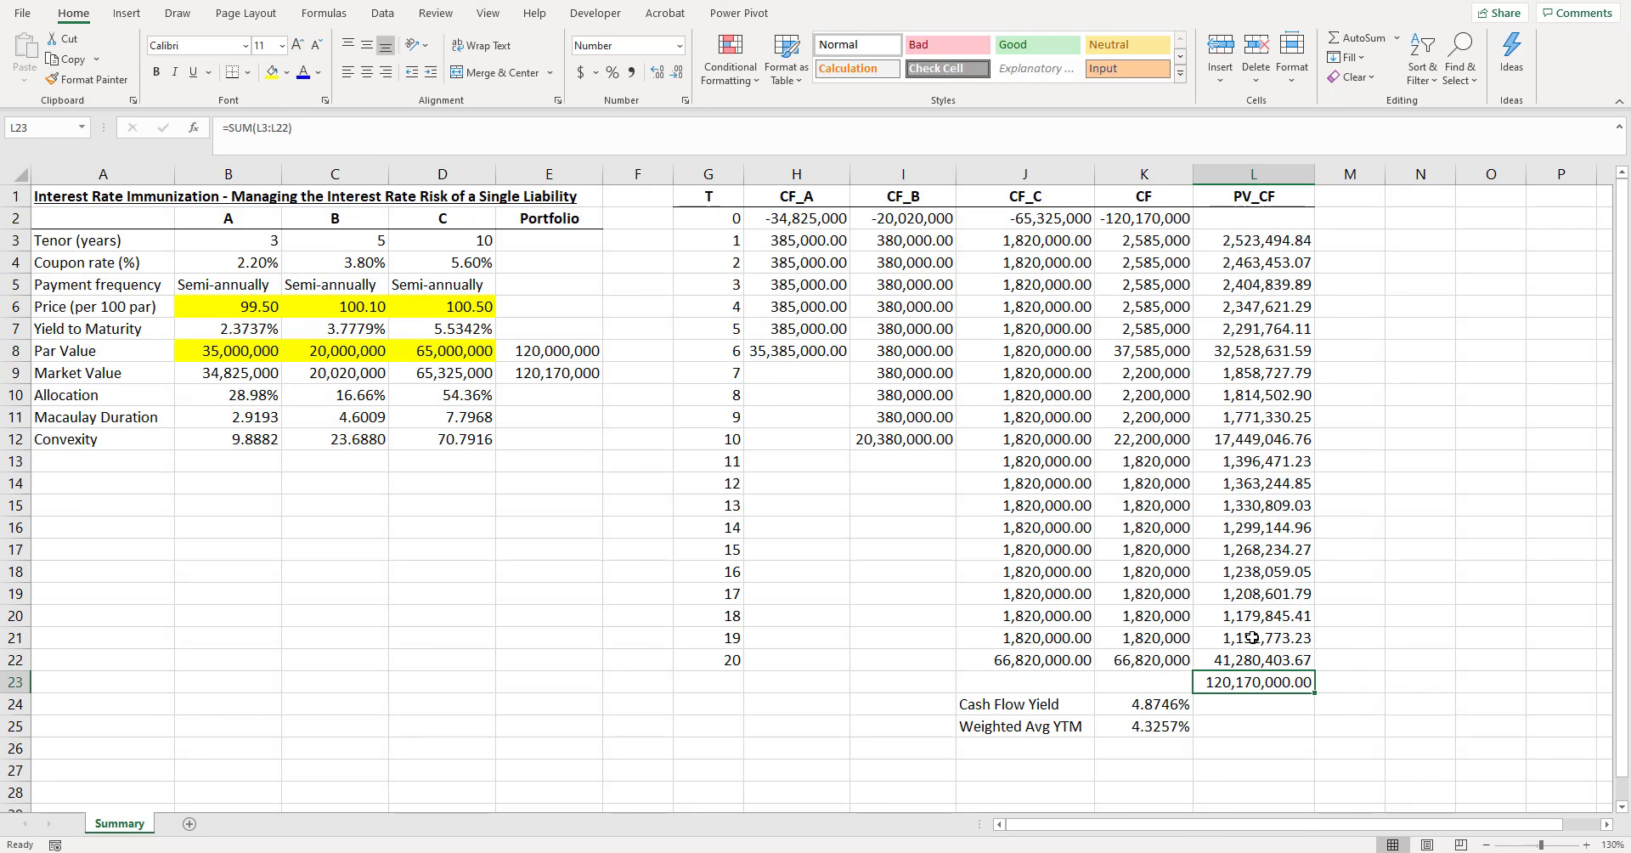
{"action": "key", "text": "ctrl+b"}
- Add a top border to the present value total in L23
{"action": "left_click", "coordinate": [1151, 214]}
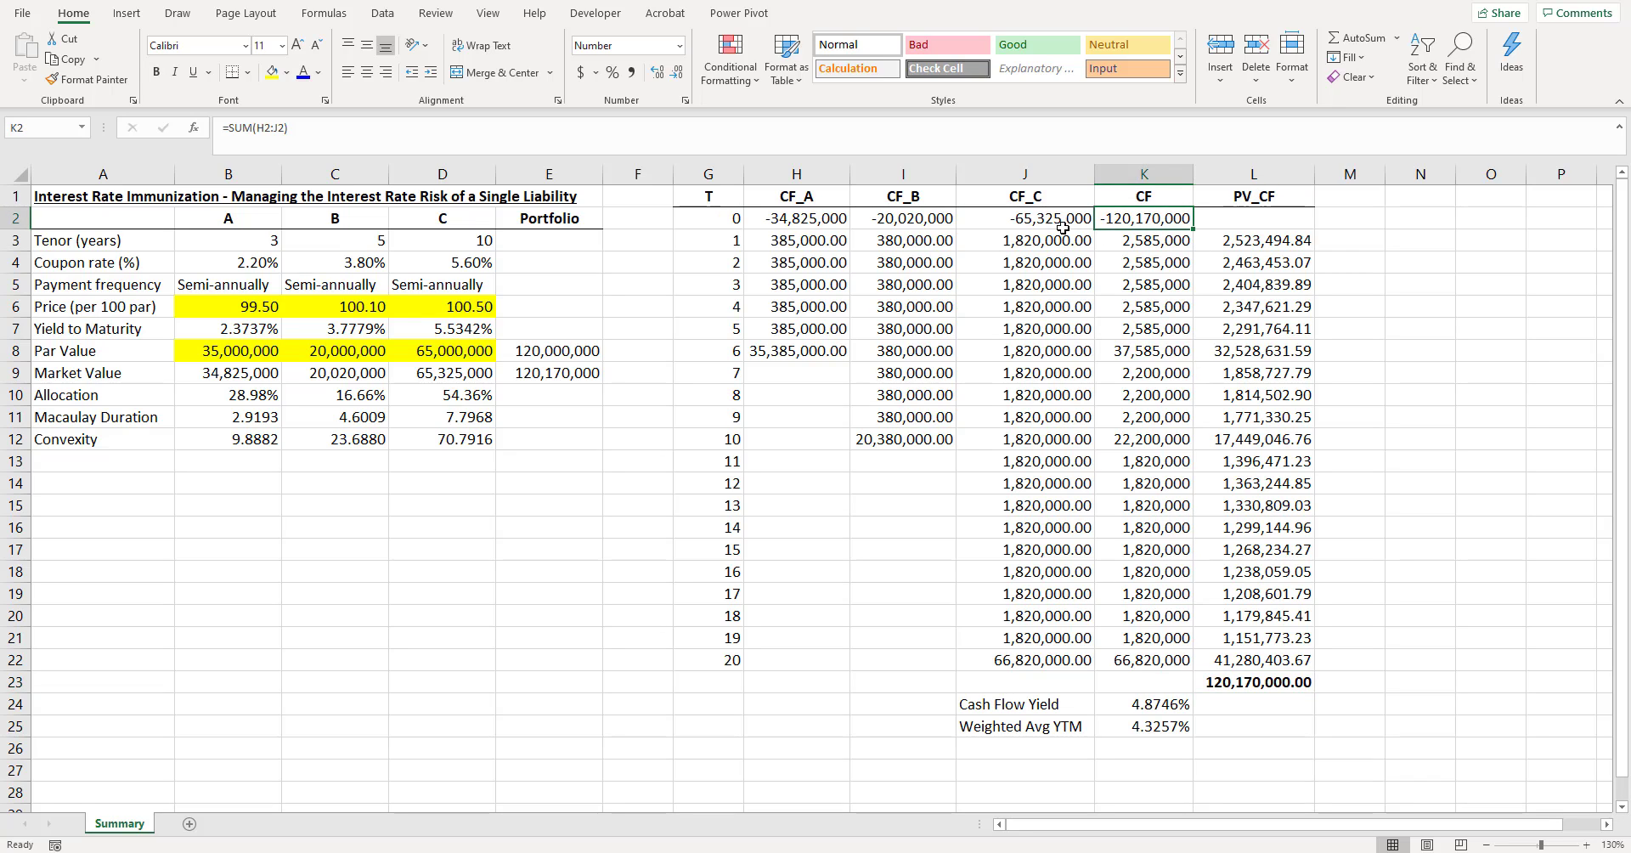
{"action": "left_click", "coordinate": [1280, 685]}
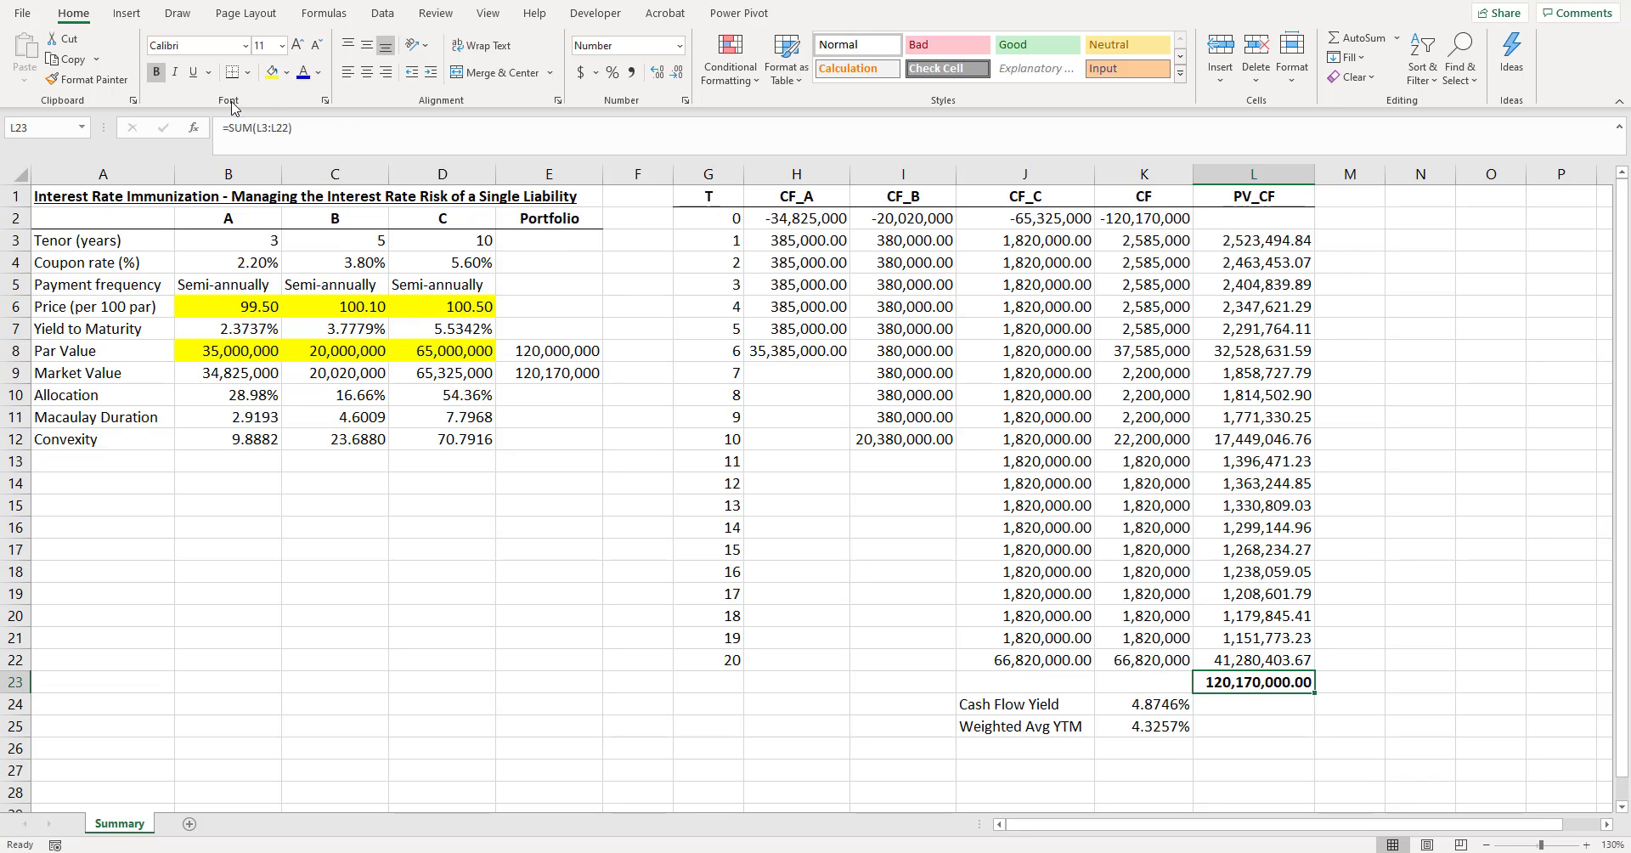
{"action": "left_click", "coordinate": [247, 73]}
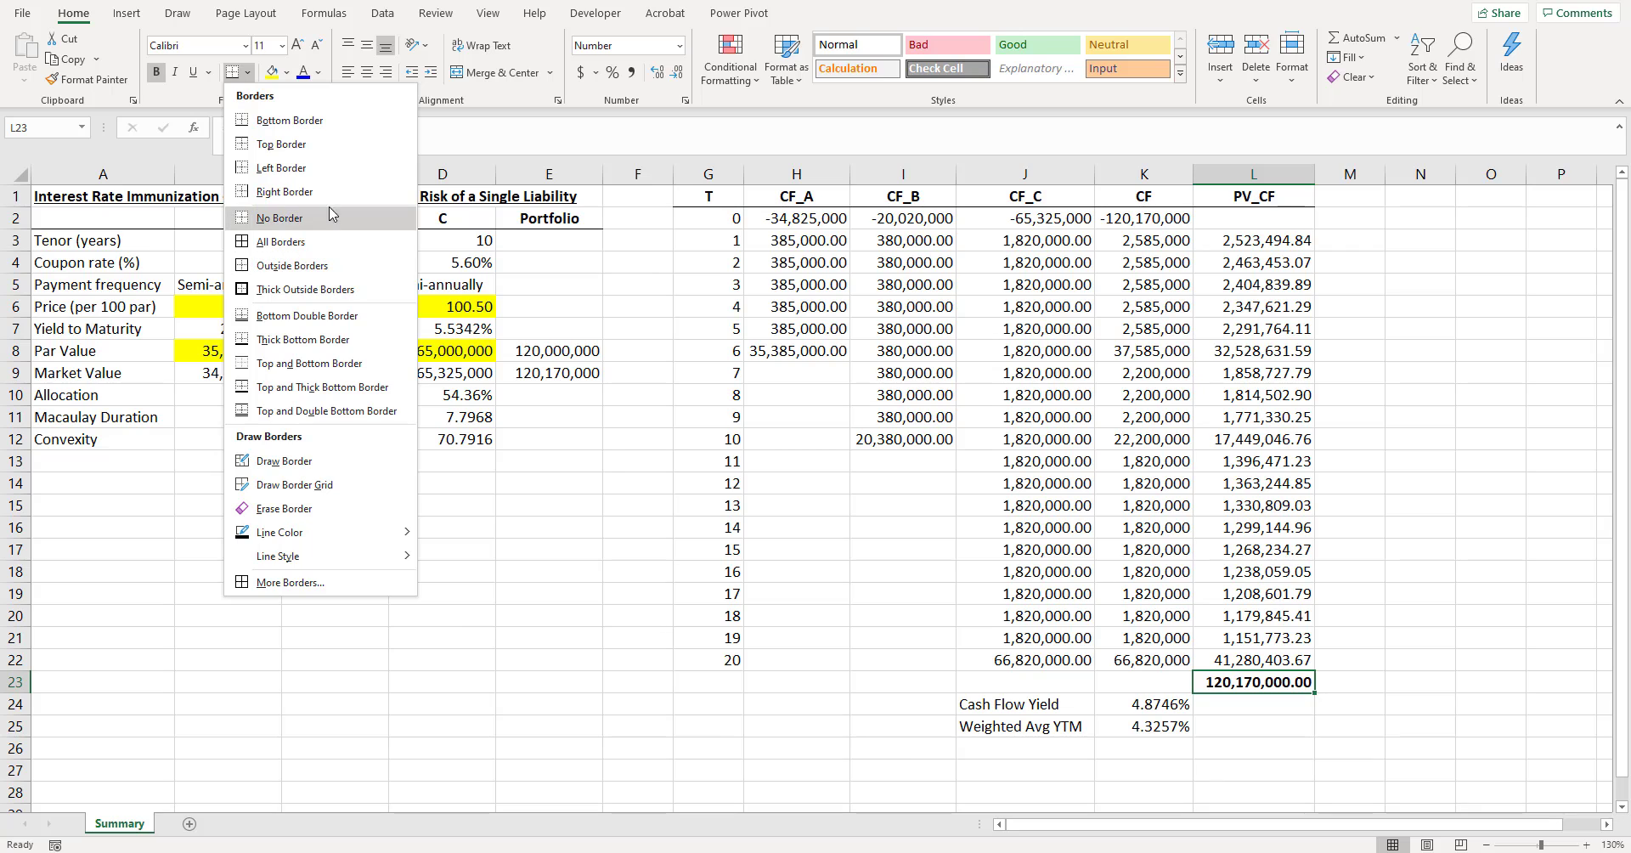
{"action": "left_click", "coordinate": [330, 148]}
{"action": "left_click", "coordinate": [1266, 418]}
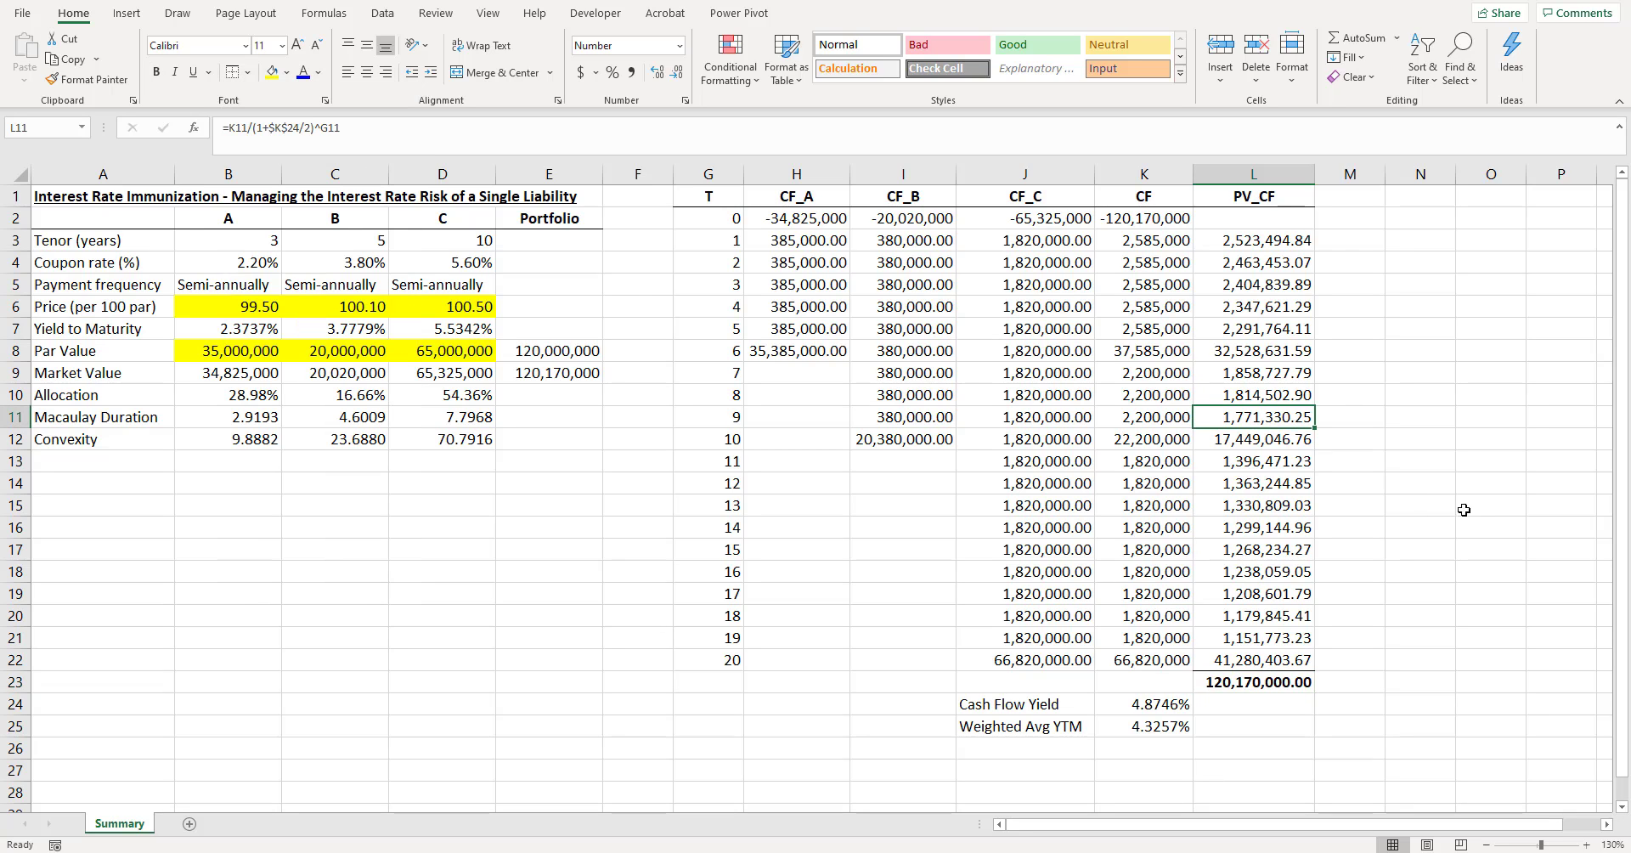
- Compare the present value total in L23 with the initial portfolio outlay in K2
{"action": "left_click", "coordinate": [1247, 684]}
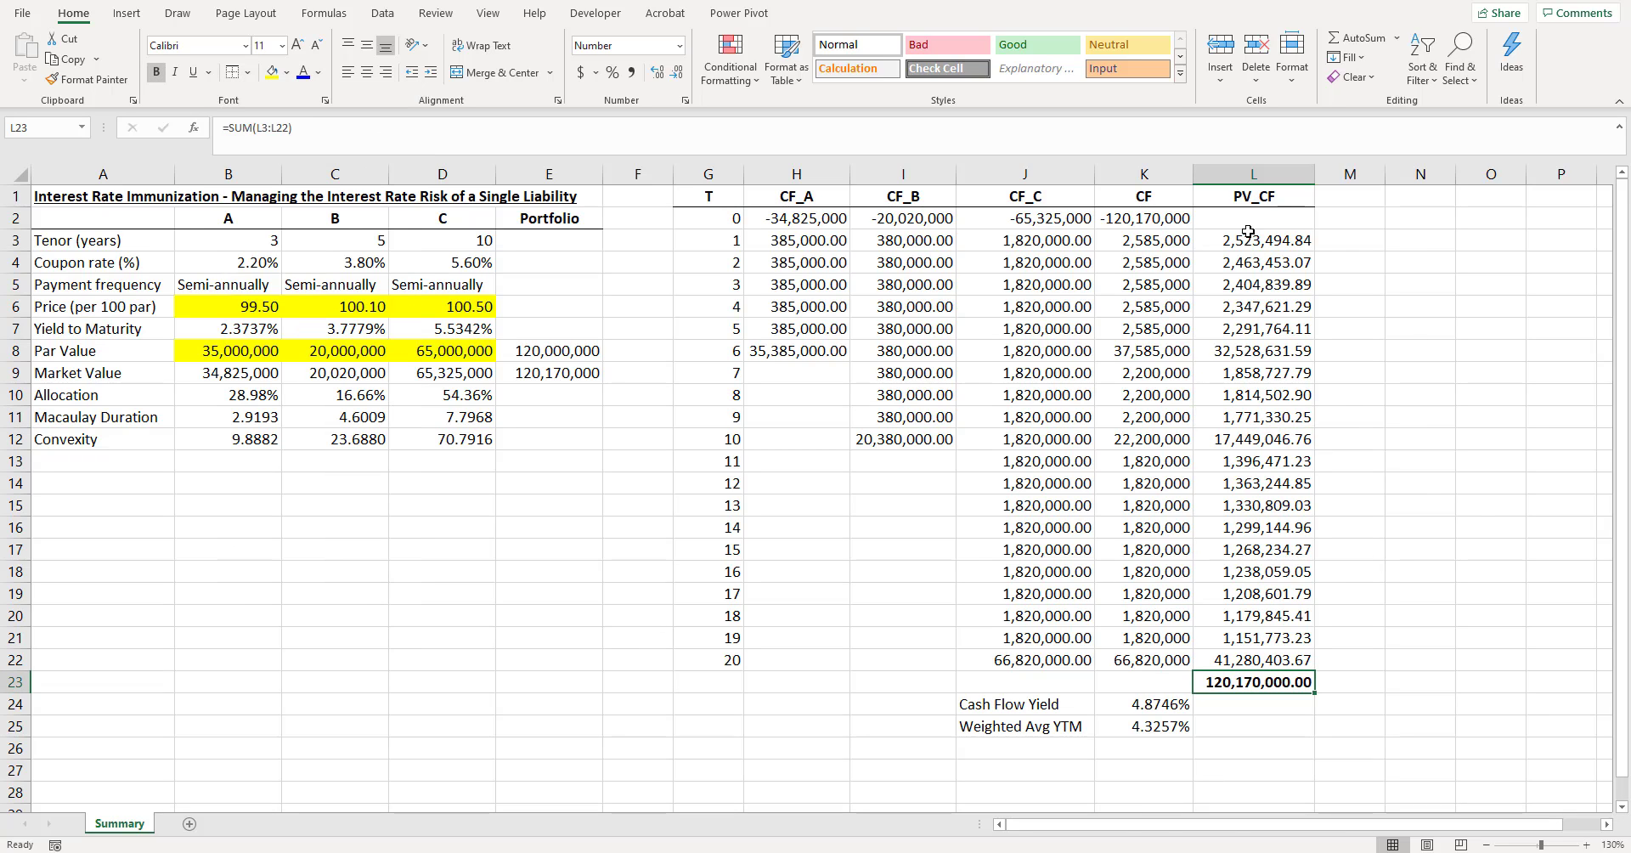
{"action": "left_click_drag", "start_coordinate": [1247, 231], "coordinate": [1250, 663]}
{"action": "left_click", "coordinate": [1159, 219]}
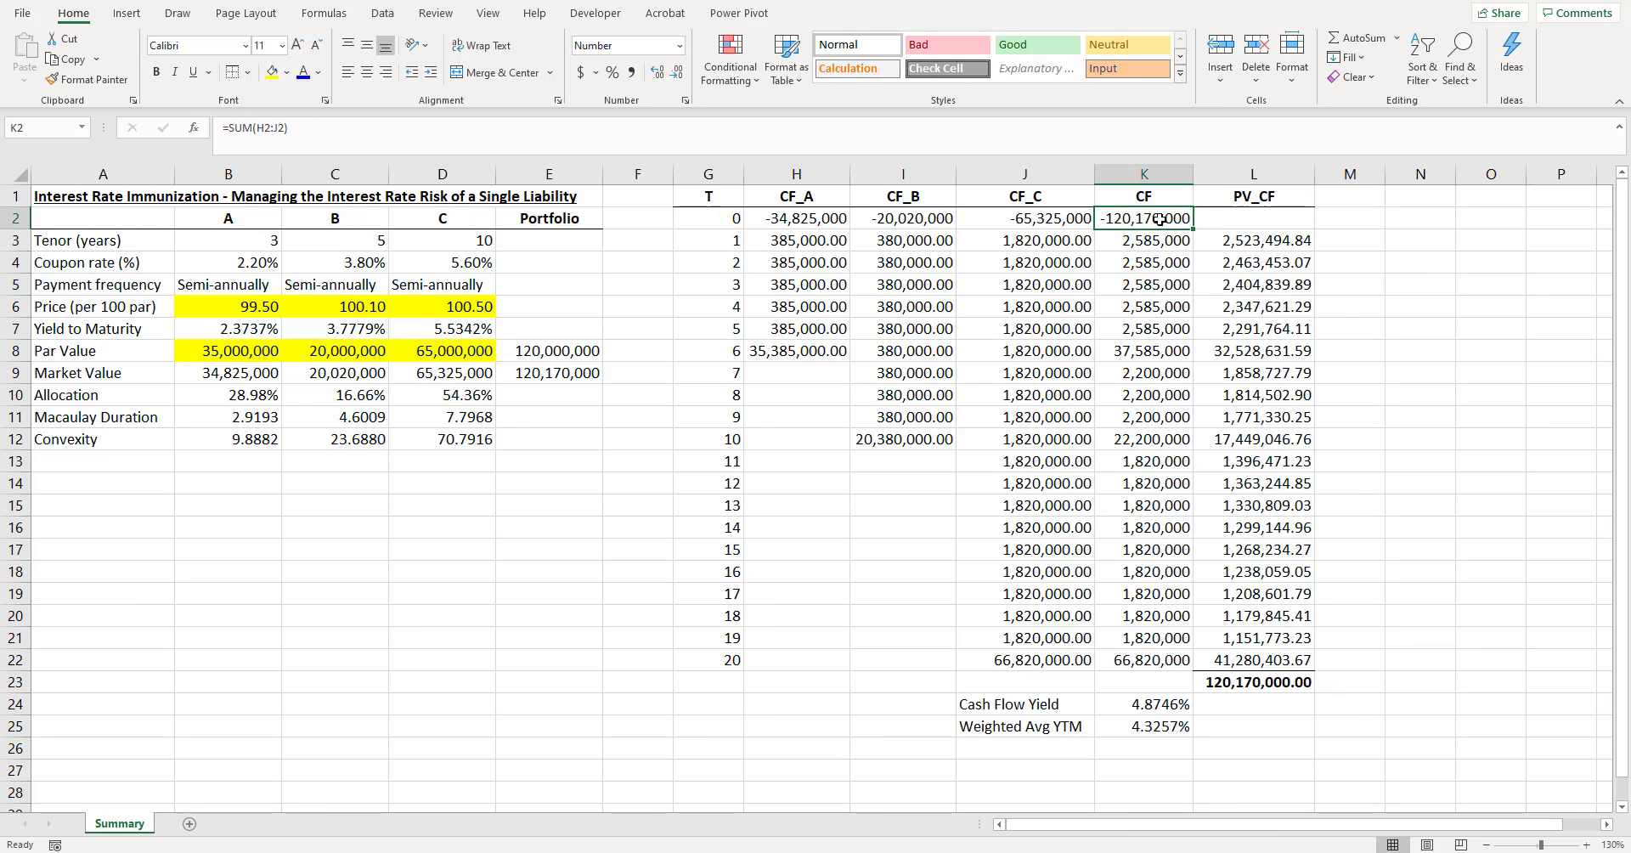
- Label cell M1 "w" and give the header a bottom border
{"action": "left_click", "coordinate": [1362, 201]}
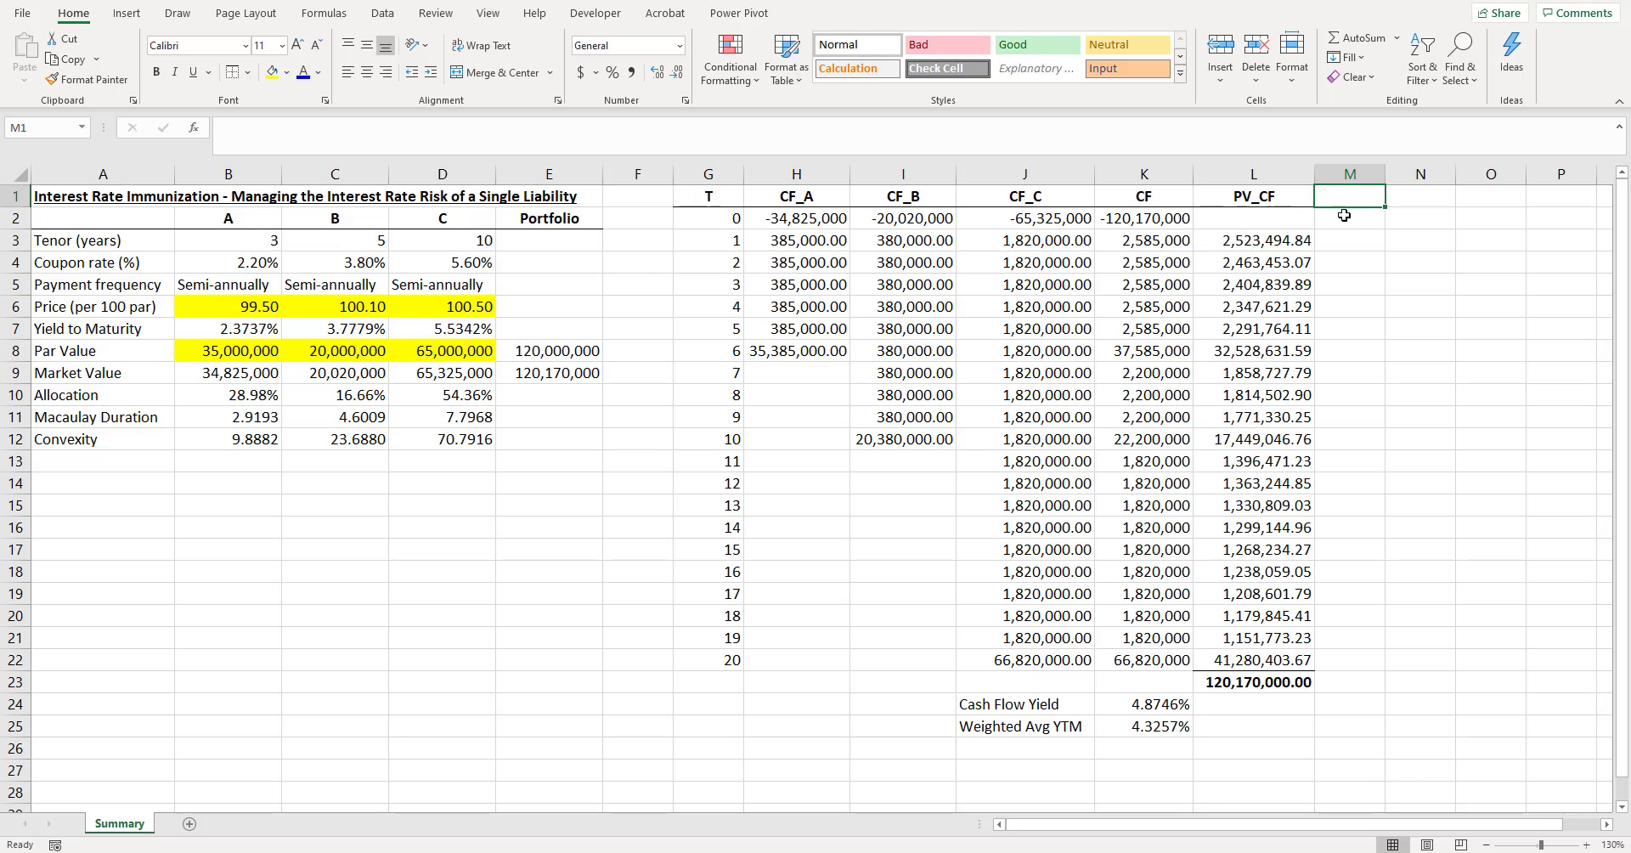
{"action": "type", "text": "w"}
{"action": "key", "text": "Return"}
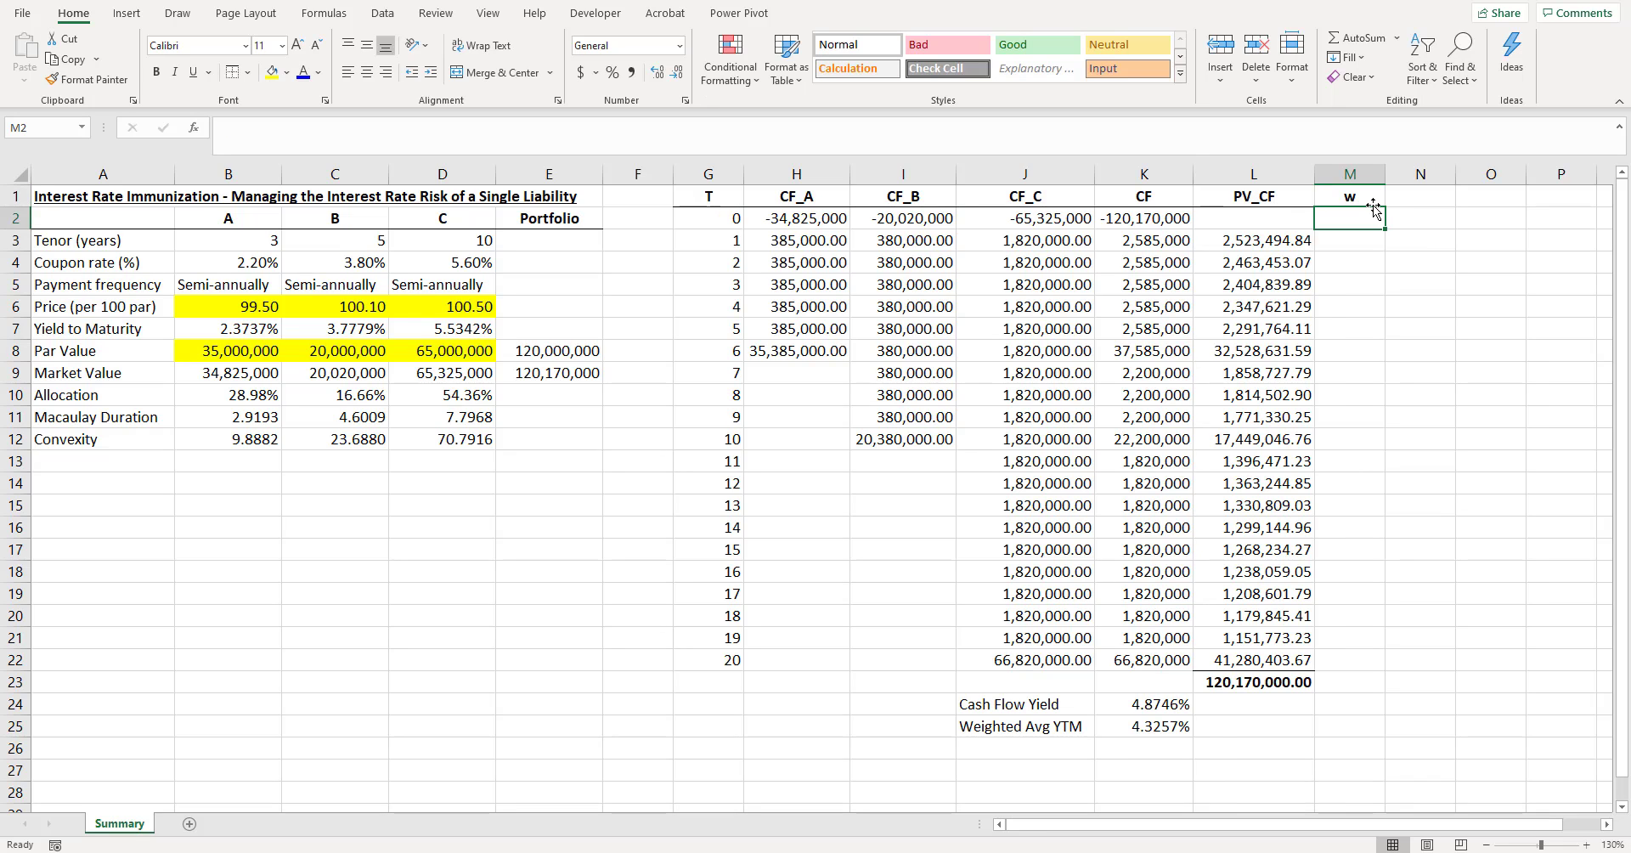
{"action": "left_click", "coordinate": [1338, 197]}
{"action": "left_click", "coordinate": [248, 72]}
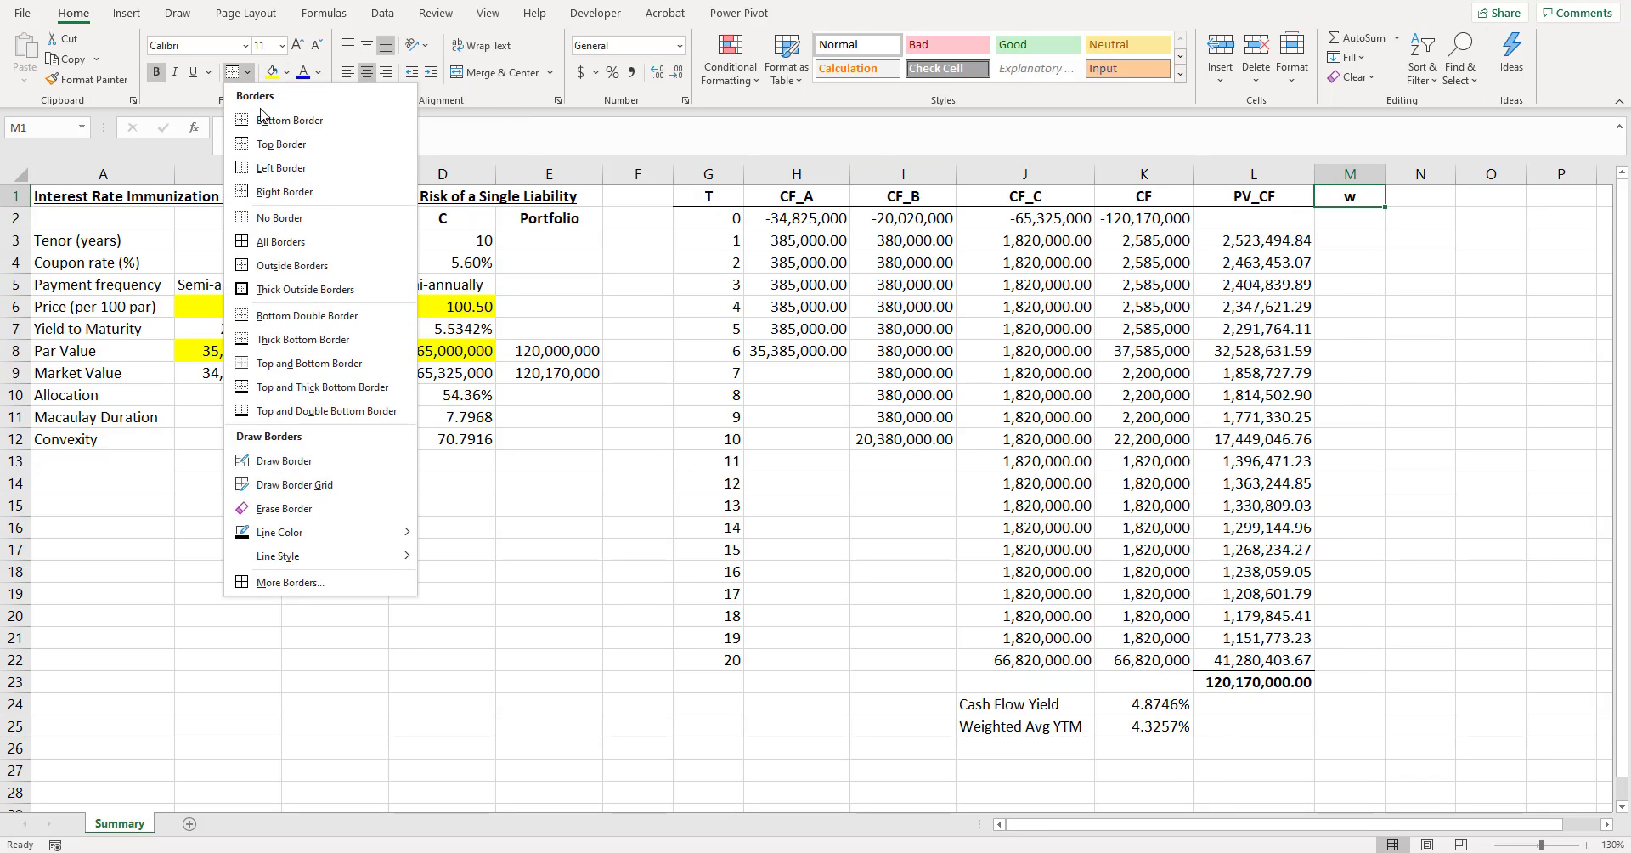
{"action": "left_click", "coordinate": [280, 119]}
- Compute the first cash flow weight in M3 with =L3/$L$23 and show it with four decimals
{"action": "left_click", "coordinate": [1274, 240]}
{"action": "left_click", "coordinate": [1369, 249]}
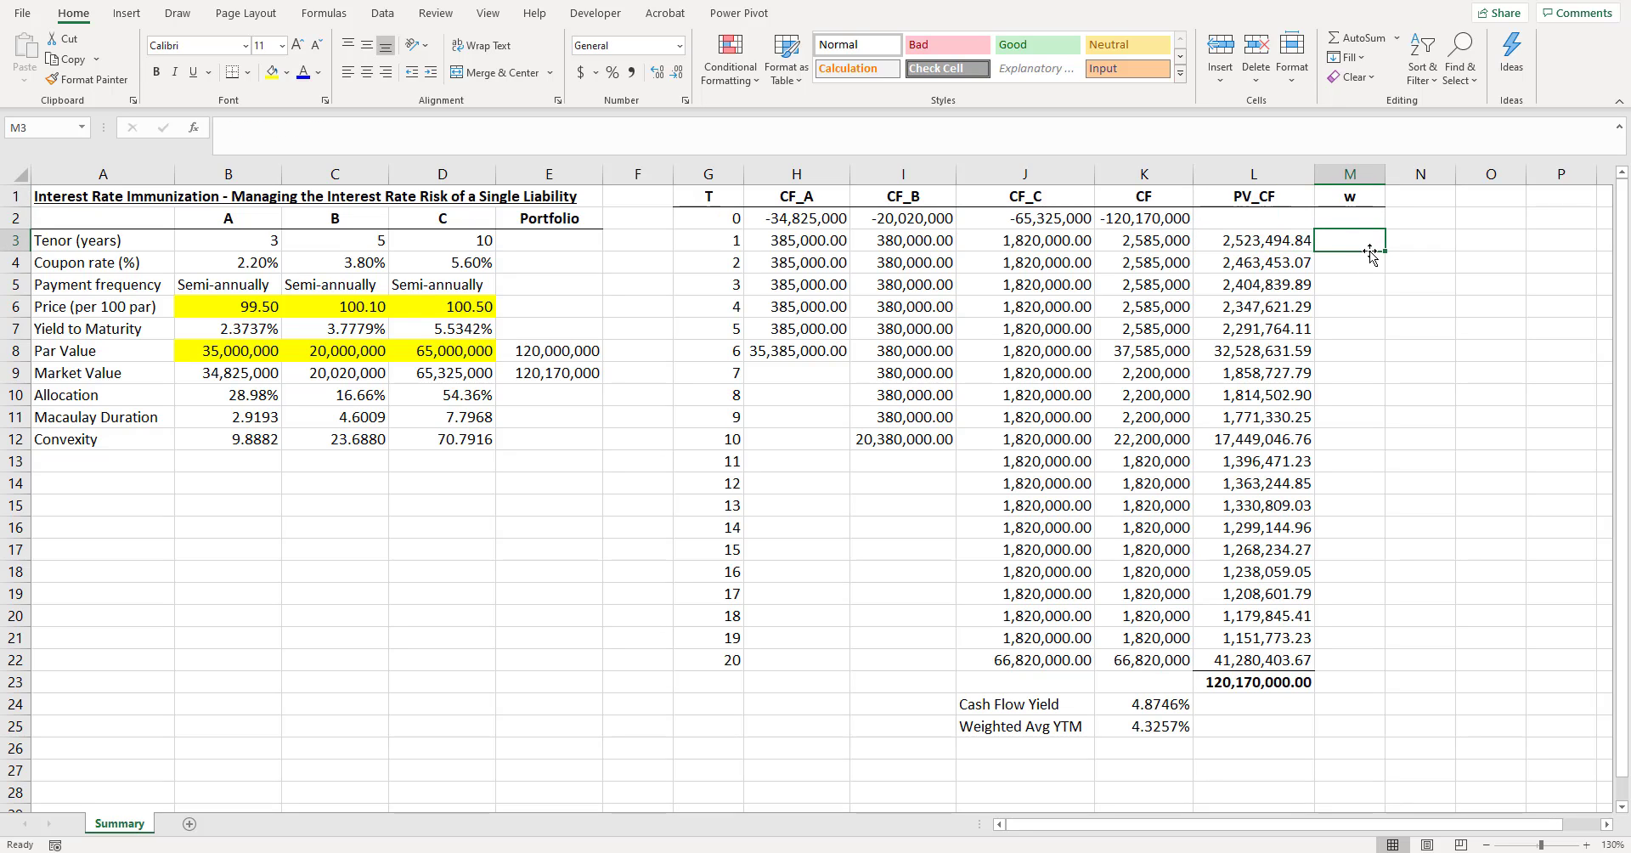
{"action": "type", "text": "="}
{"action": "key", "text": "Left"}
{"action": "type", "text": "/"}
{"action": "key", "text": "Left"}
{"action": "key", "text": "Down"}
{"action": "key", "text": "ctrl+Down"}
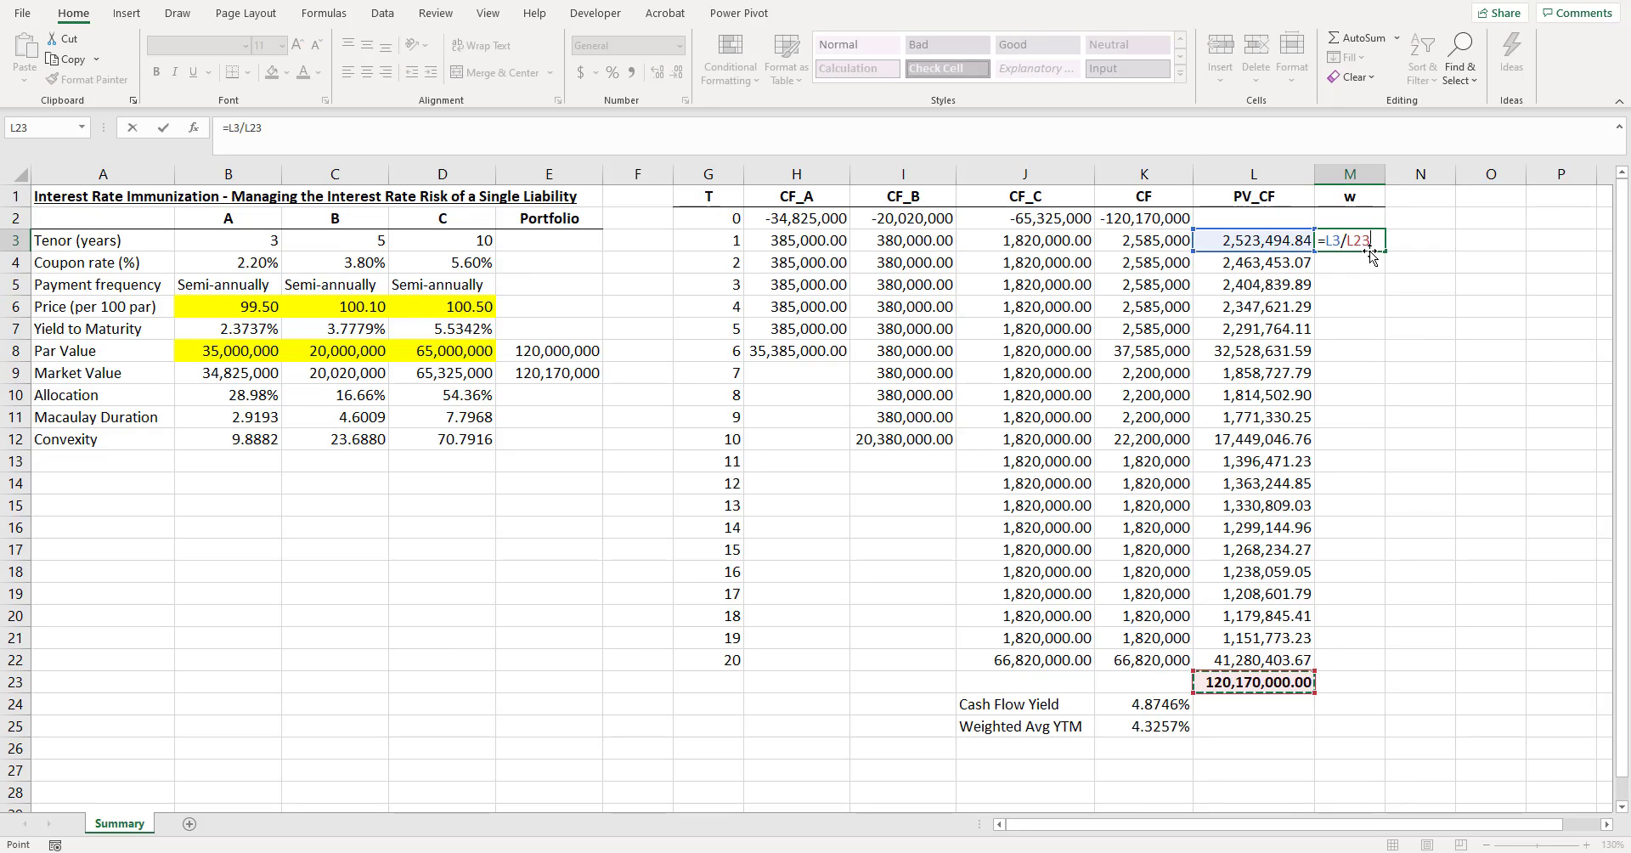
{"action": "key", "text": "F4"}
{"action": "key", "text": "Return"}
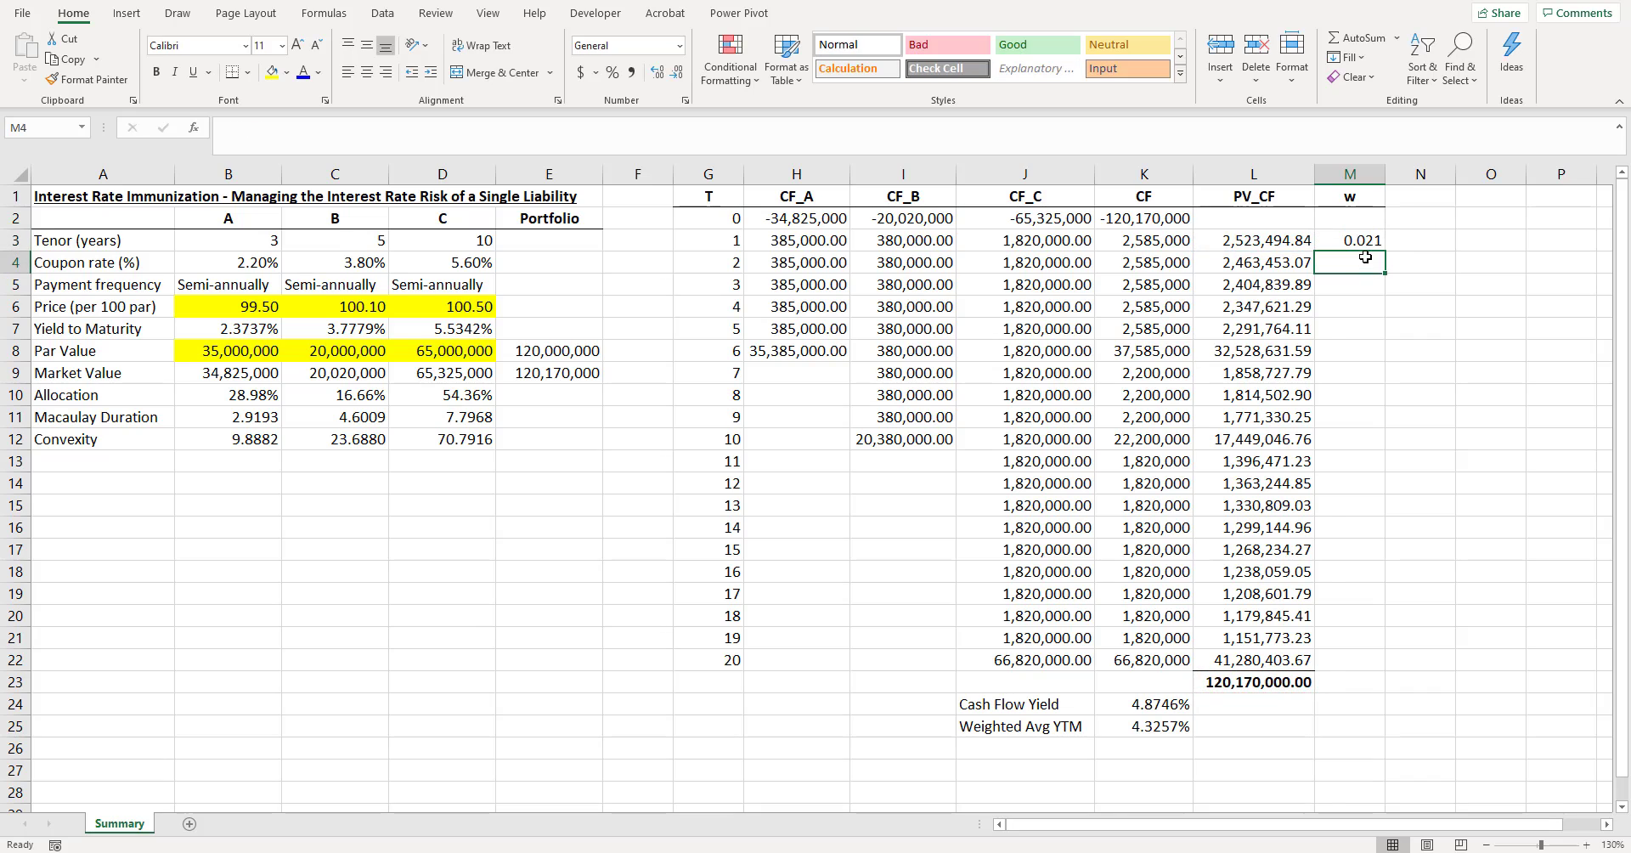
{"action": "left_click", "coordinate": [1356, 236]}
{"action": "left_click", "coordinate": [657, 72]}
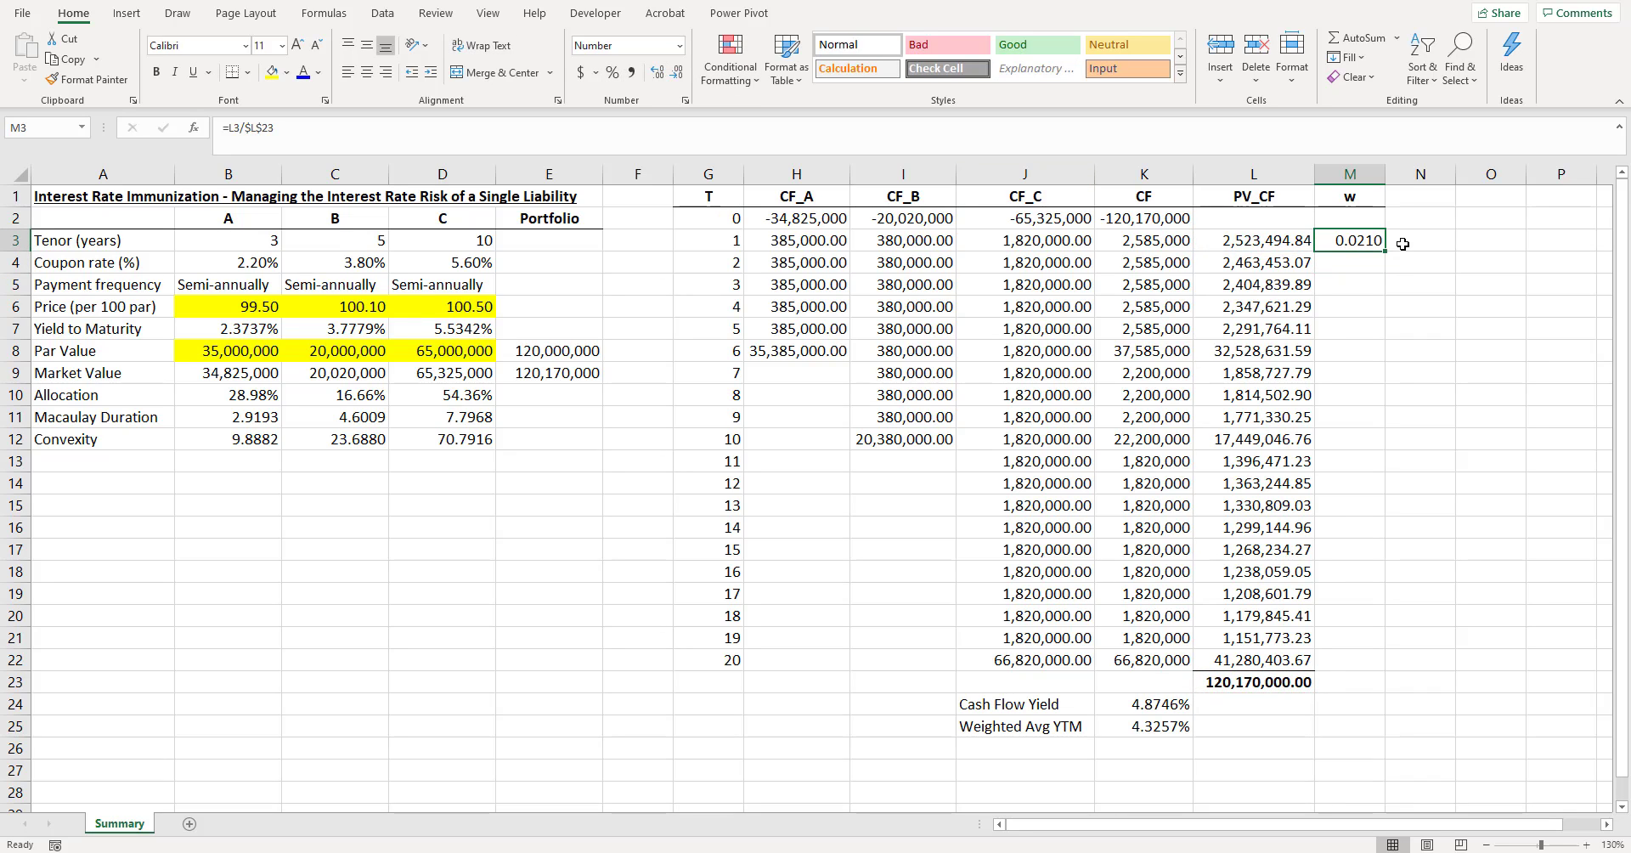
- Fill the weight formula from M3 down to M22 and widen column M
{"action": "left_click_drag", "start_coordinate": [1385, 252], "coordinate": [1397, 671]}
{"action": "left_click", "coordinate": [1420, 593]}
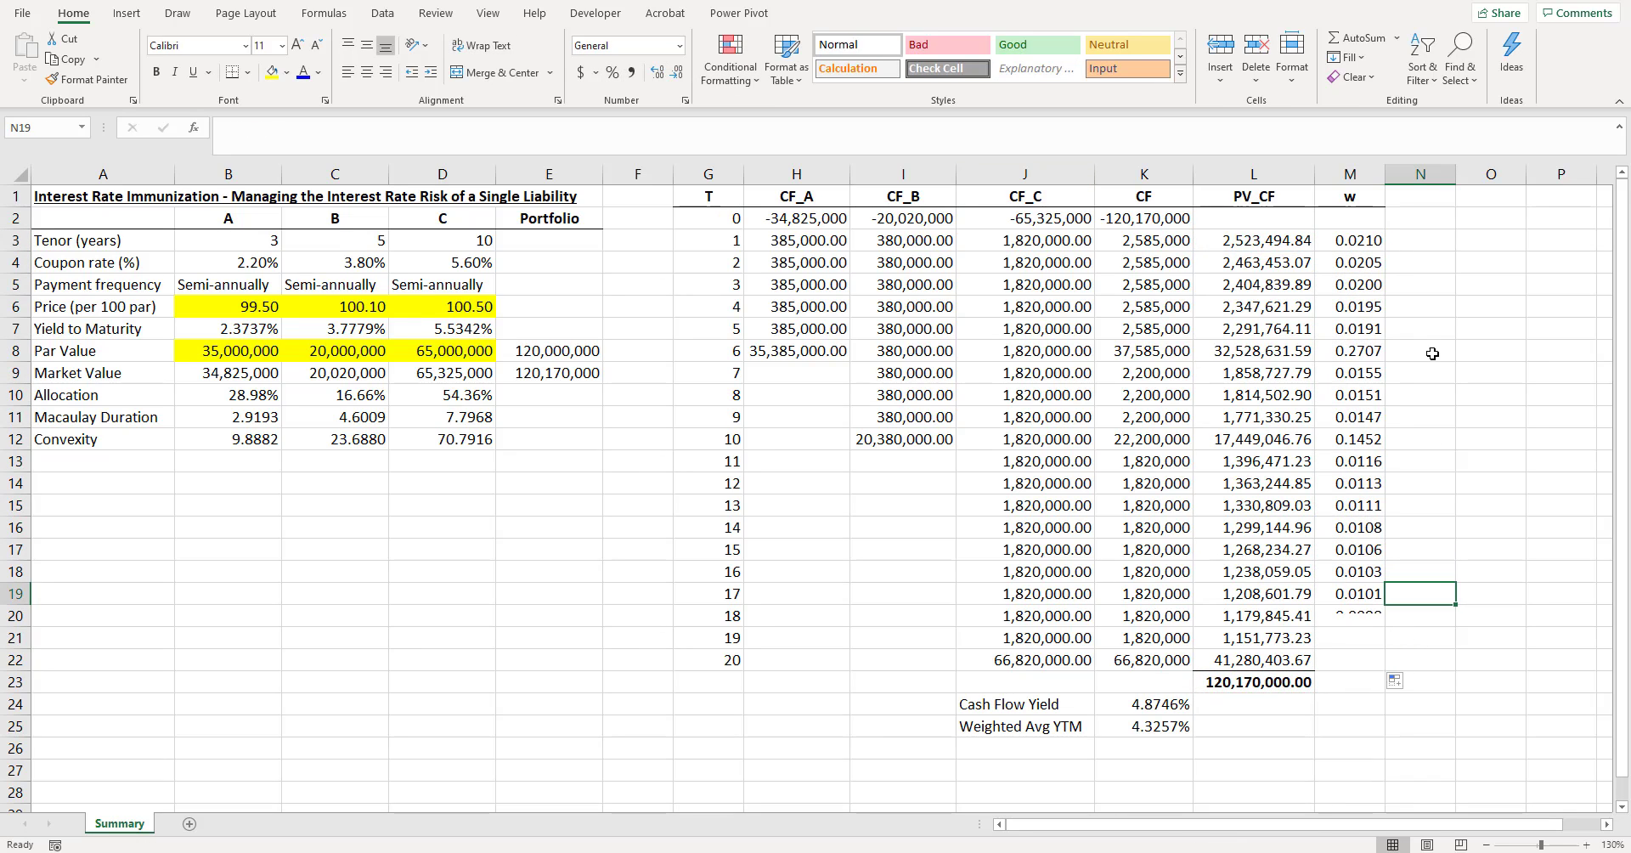
{"action": "left_click_drag", "start_coordinate": [1378, 177], "coordinate": [1472, 175]}
{"action": "left_click", "coordinate": [1442, 351]}
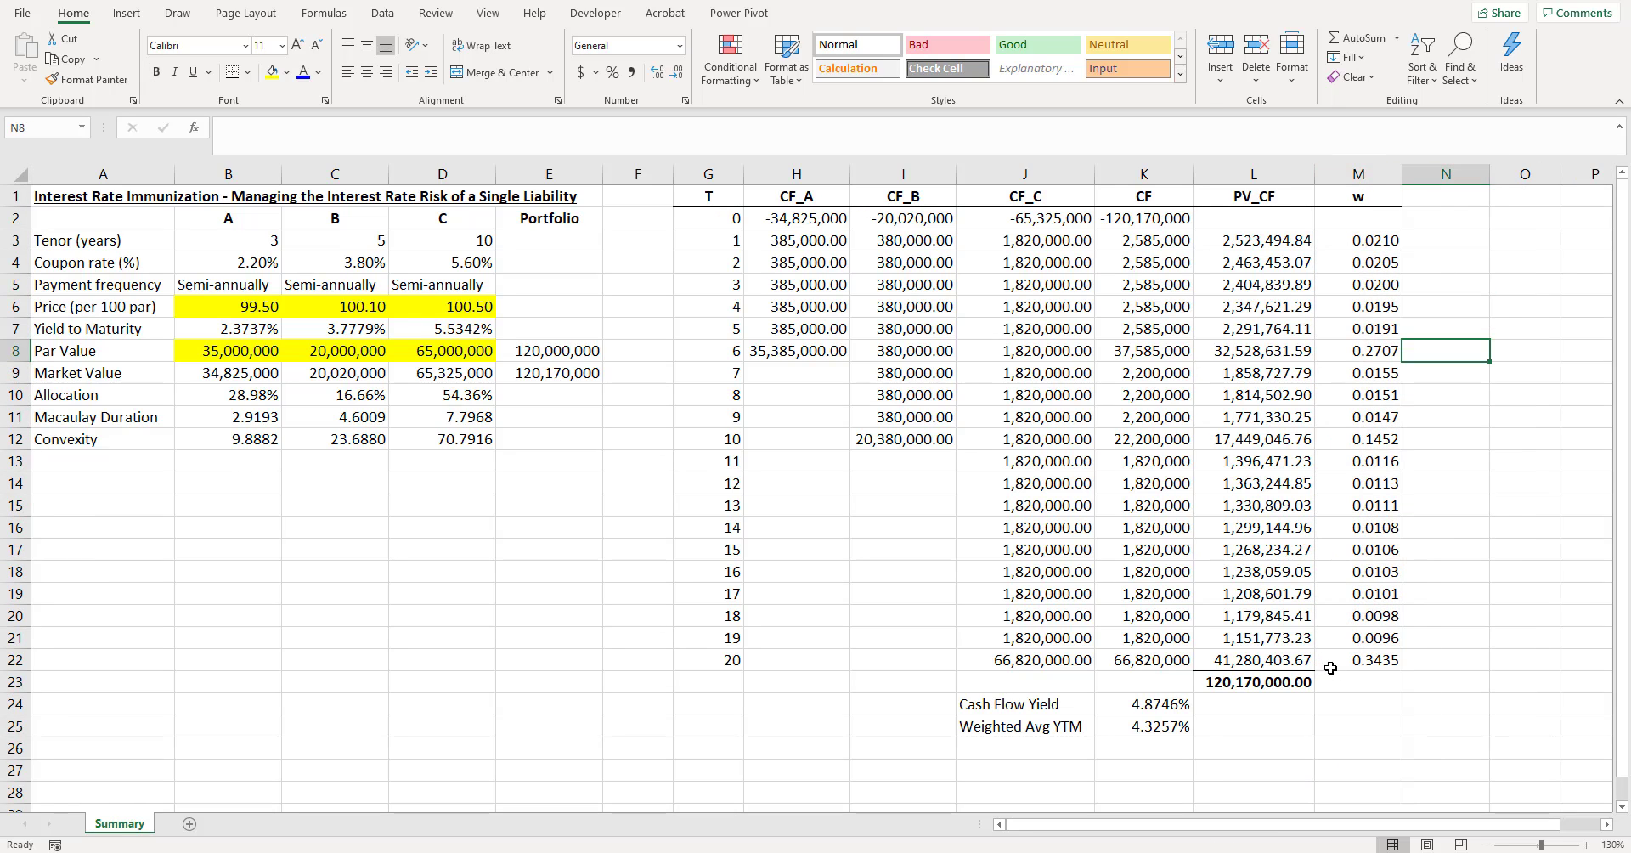
- Extend the total from L23 to M23 to sum the weights and show it with four decimals
{"action": "left_click_drag", "start_coordinate": [1300, 683], "coordinate": [1378, 676]}
{"action": "left_click", "coordinate": [1379, 679]}
{"action": "key", "text": "ctrl+r"}
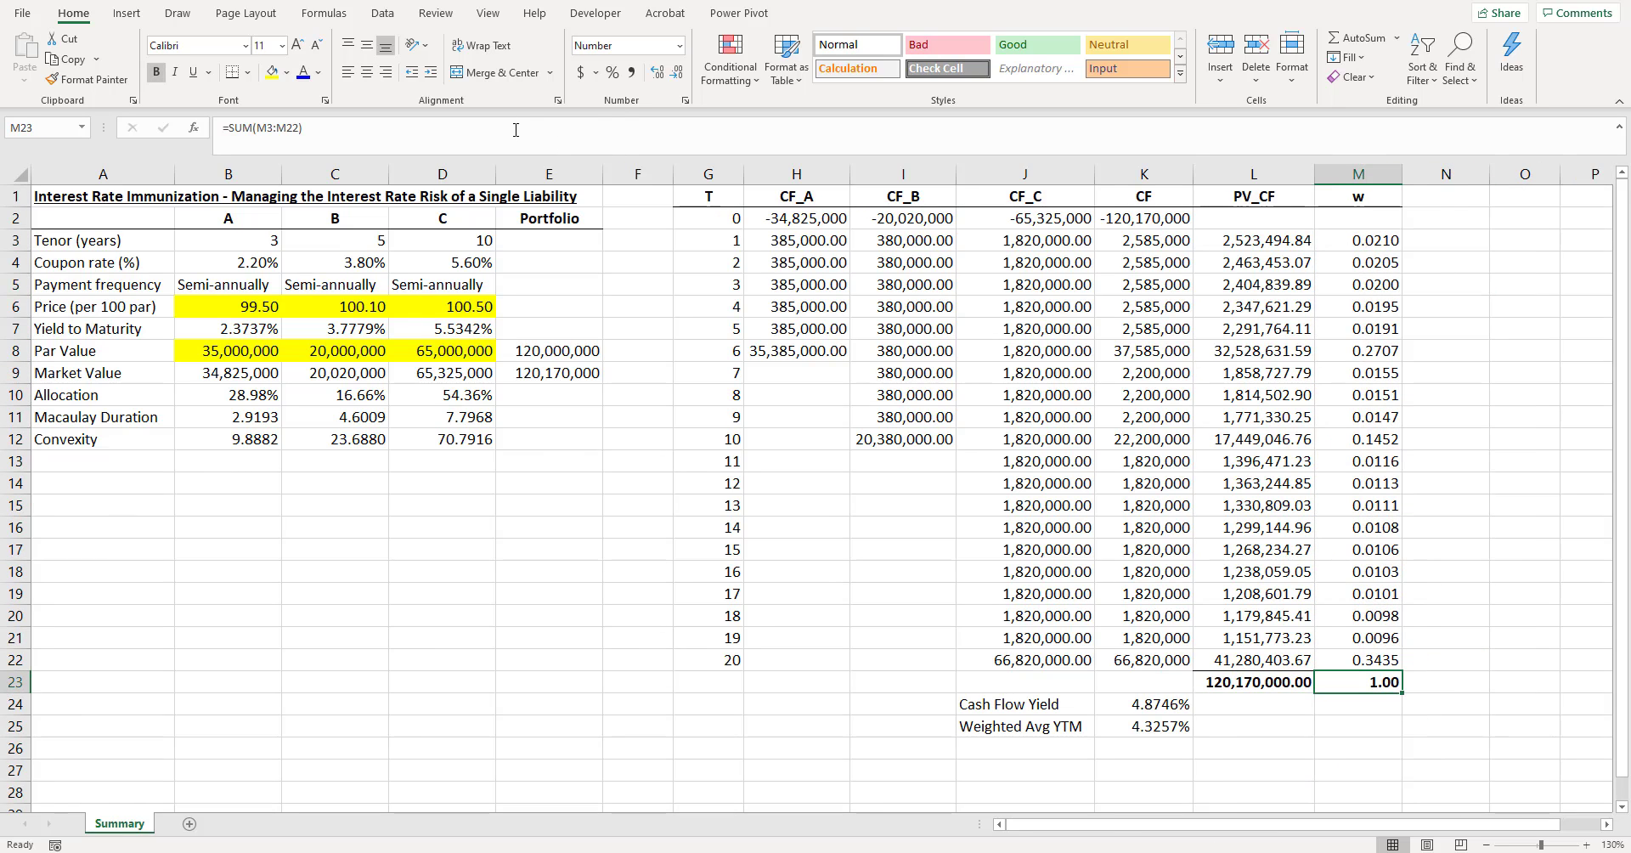
{"action": "left_click", "coordinate": [659, 75]}
{"action": "left_click", "coordinate": [659, 74]}
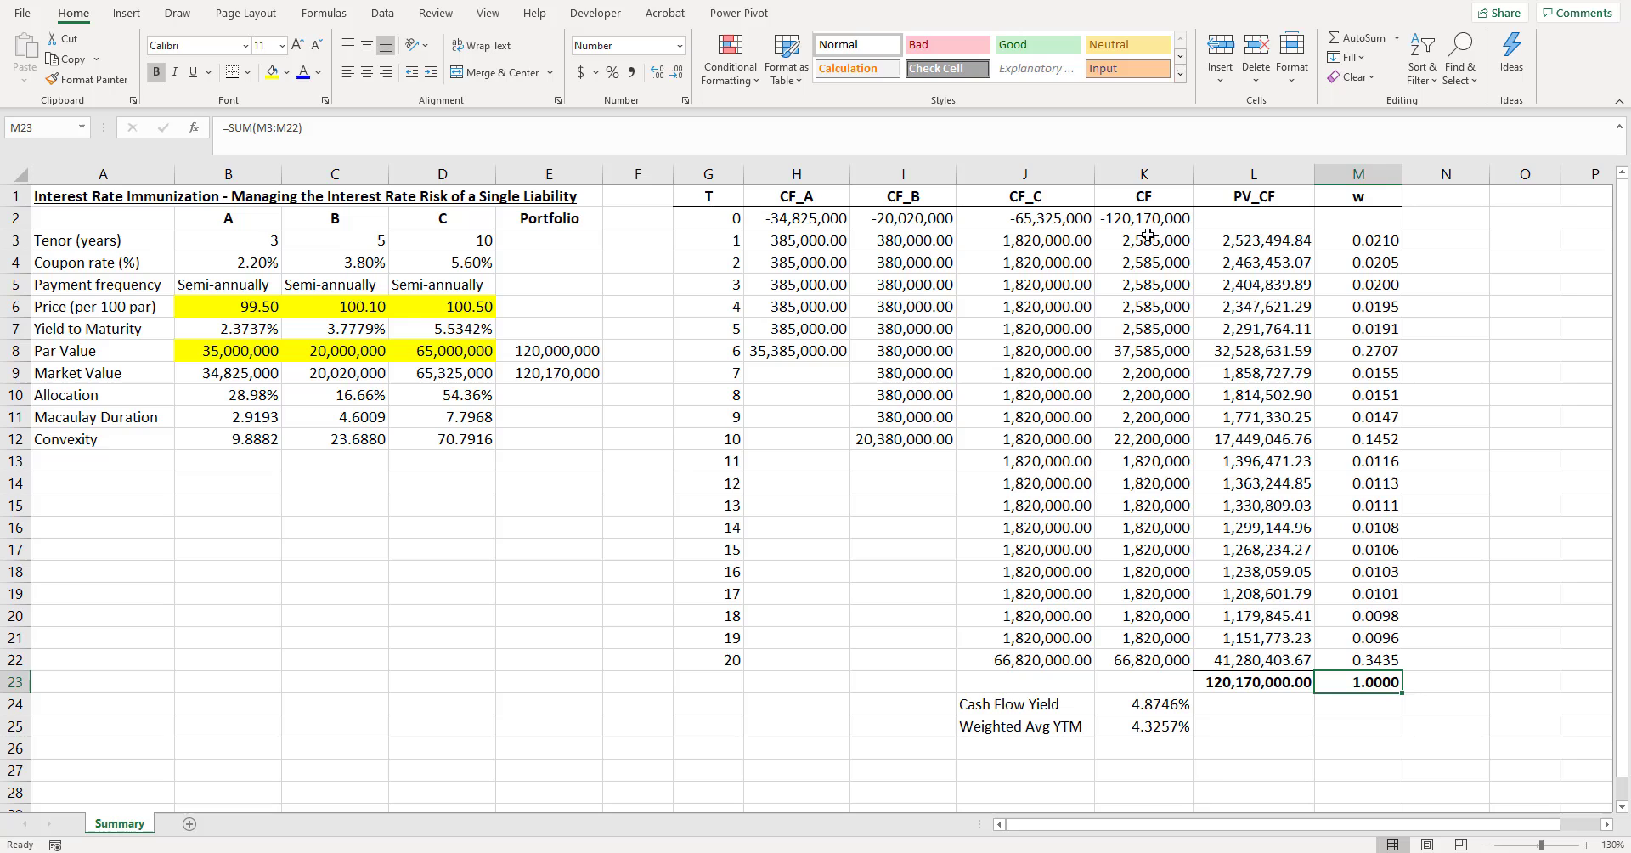
- Label cell N1 "w x T" as the header for the time-weighted column
{"action": "left_click", "coordinate": [1426, 197]}
{"action": "scroll", "coordinate": [1316, 594], "scroll_direction": "right", "scroll_amount": 3}
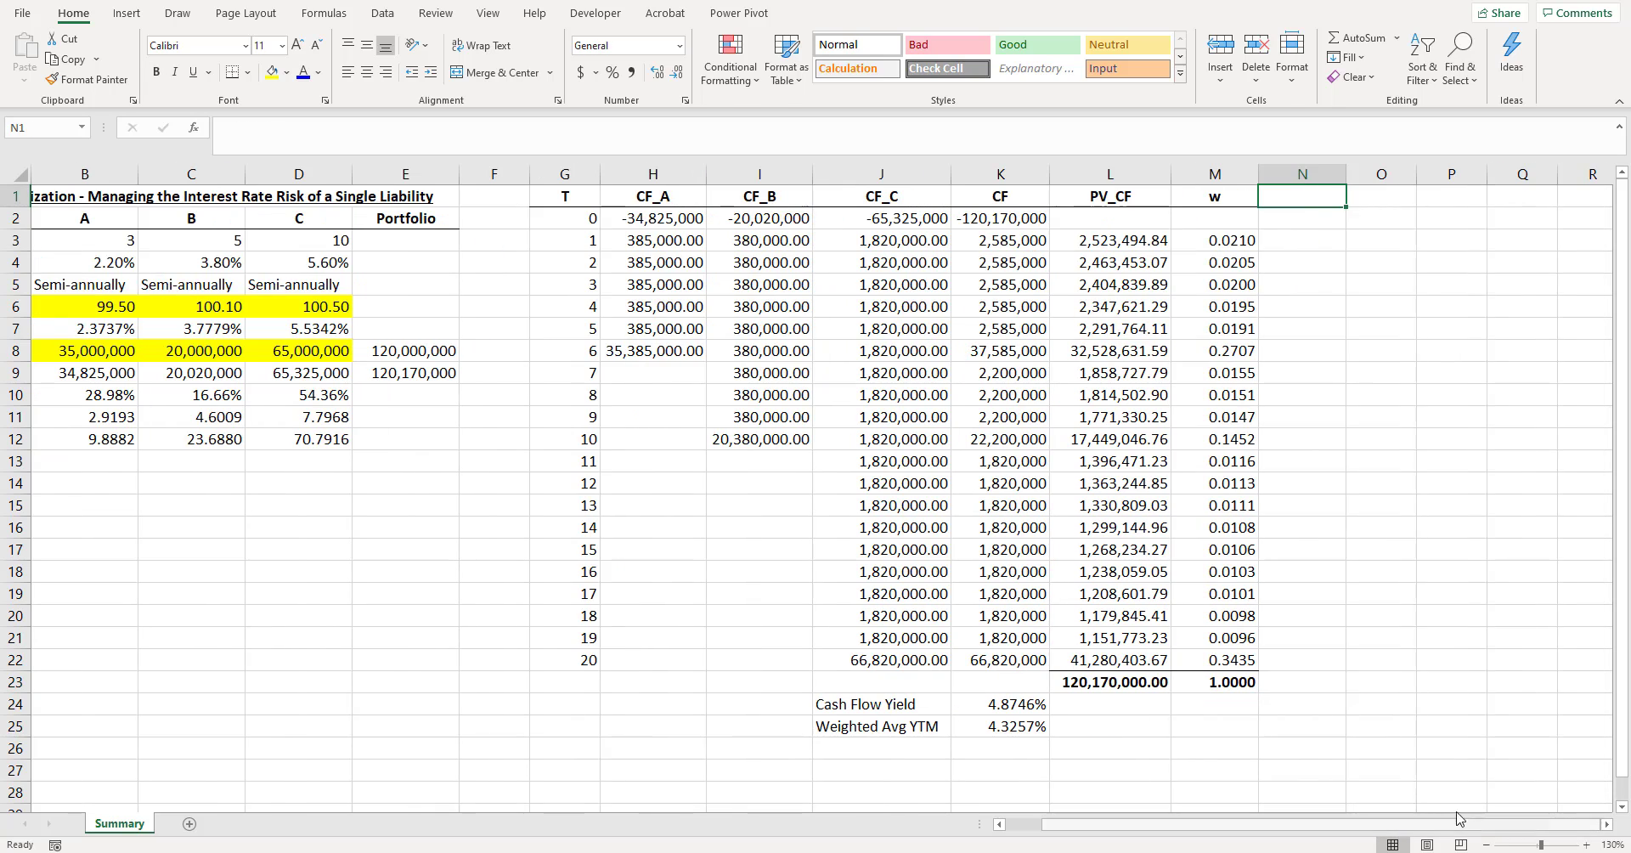
{"action": "type", "text": "w "}
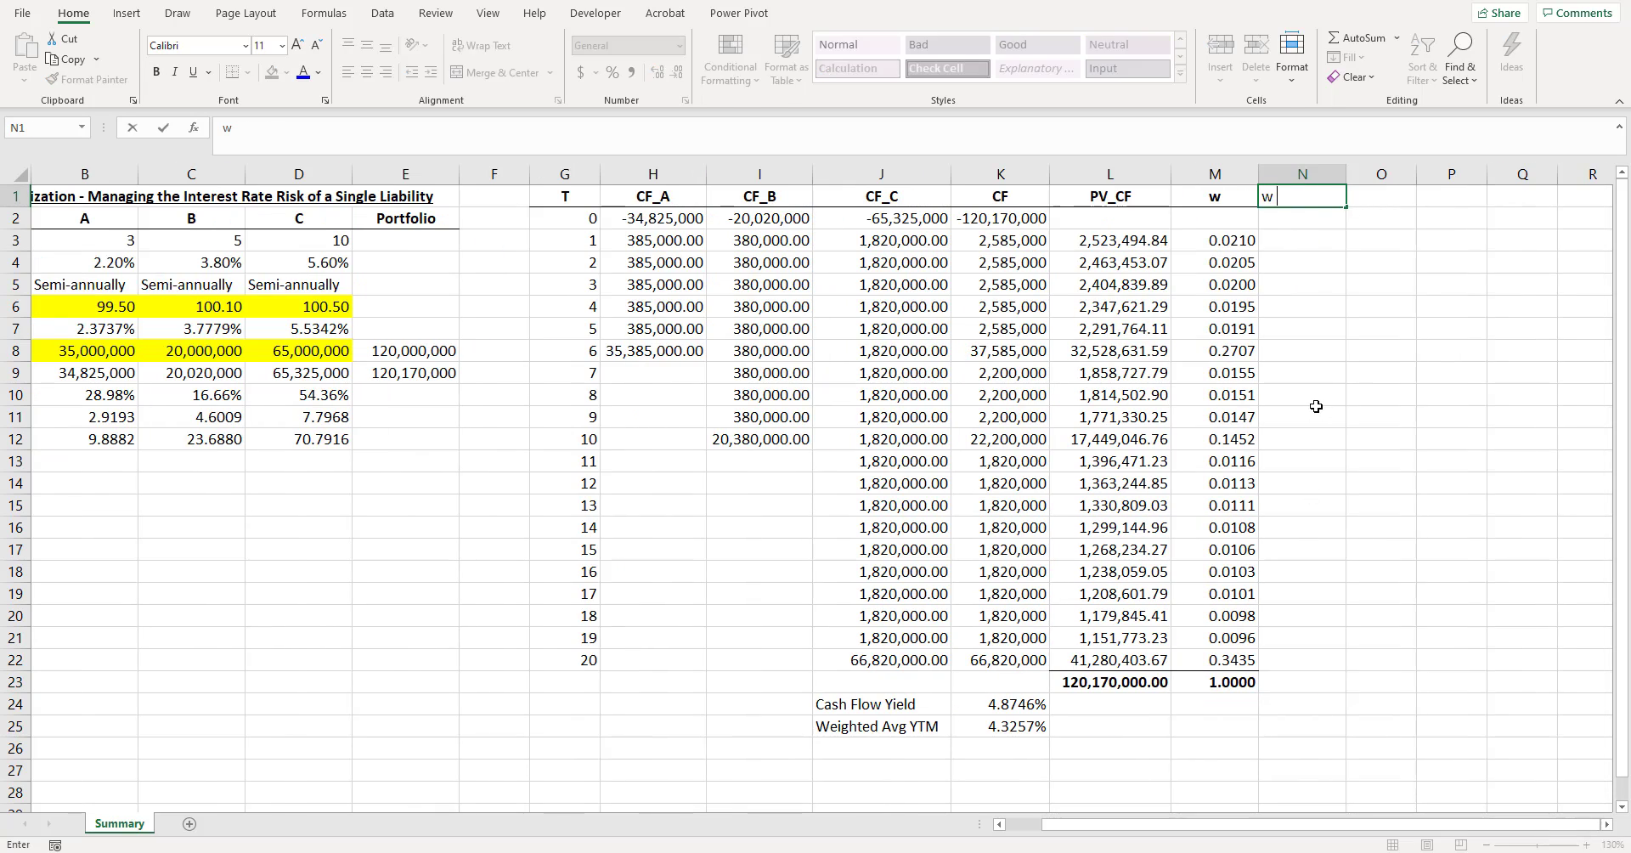
{"action": "type", "text": "x T"}
{"action": "key", "text": "Return"}
{"action": "key", "text": "Up"}
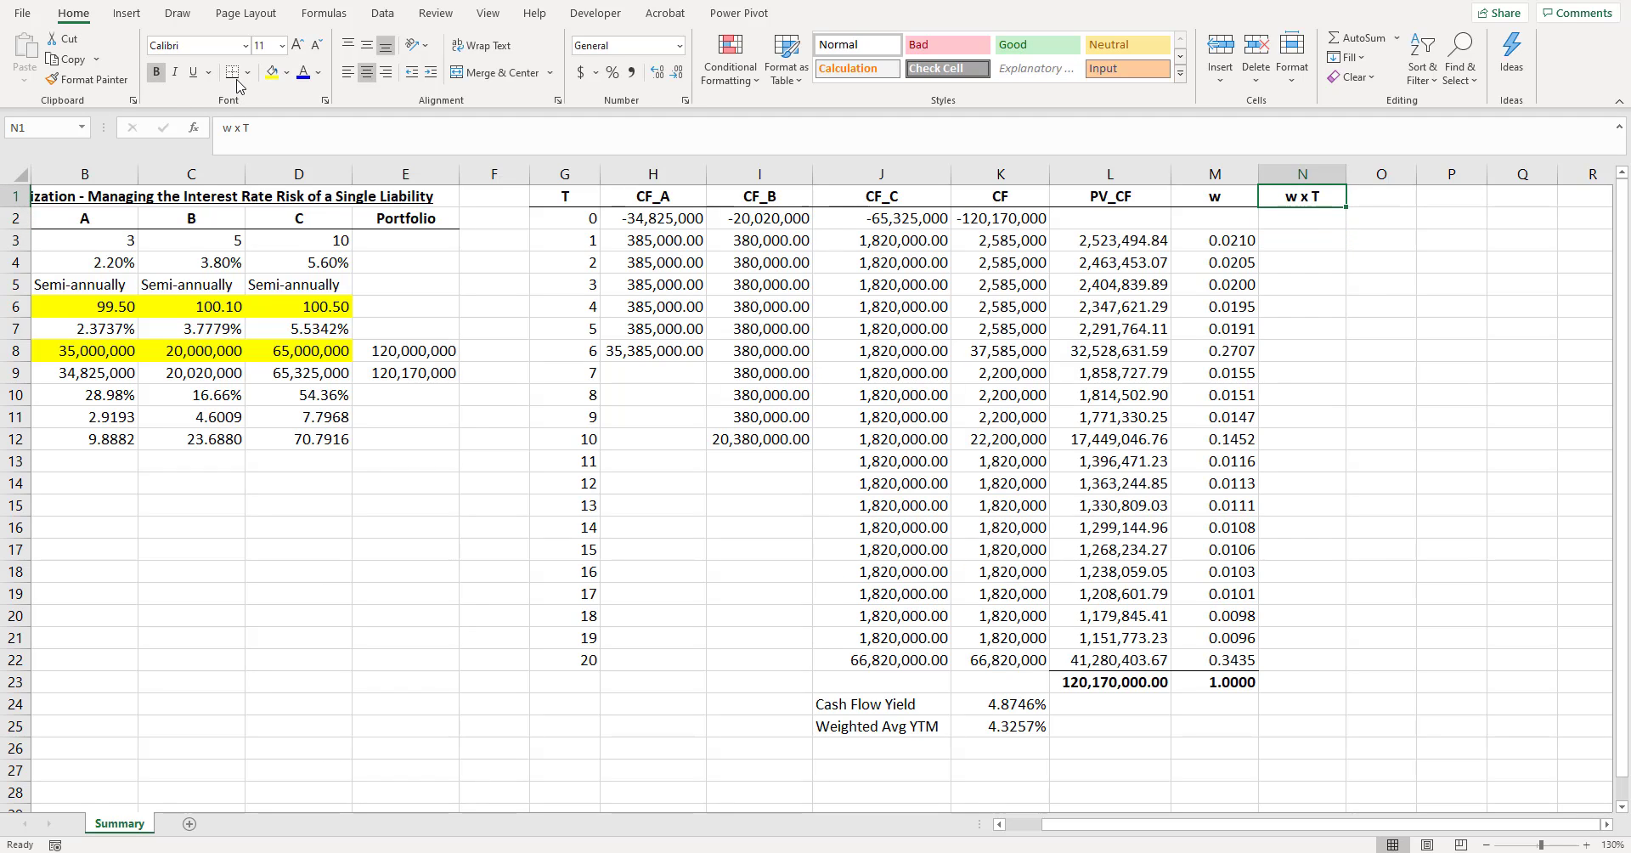
- Multiply the first weight by its period in N3 with =M3*G3
{"action": "key", "text": "Down"}
{"action": "key", "text": "Down"}
{"action": "type", "text": "="}
{"action": "key", "text": "Left"}
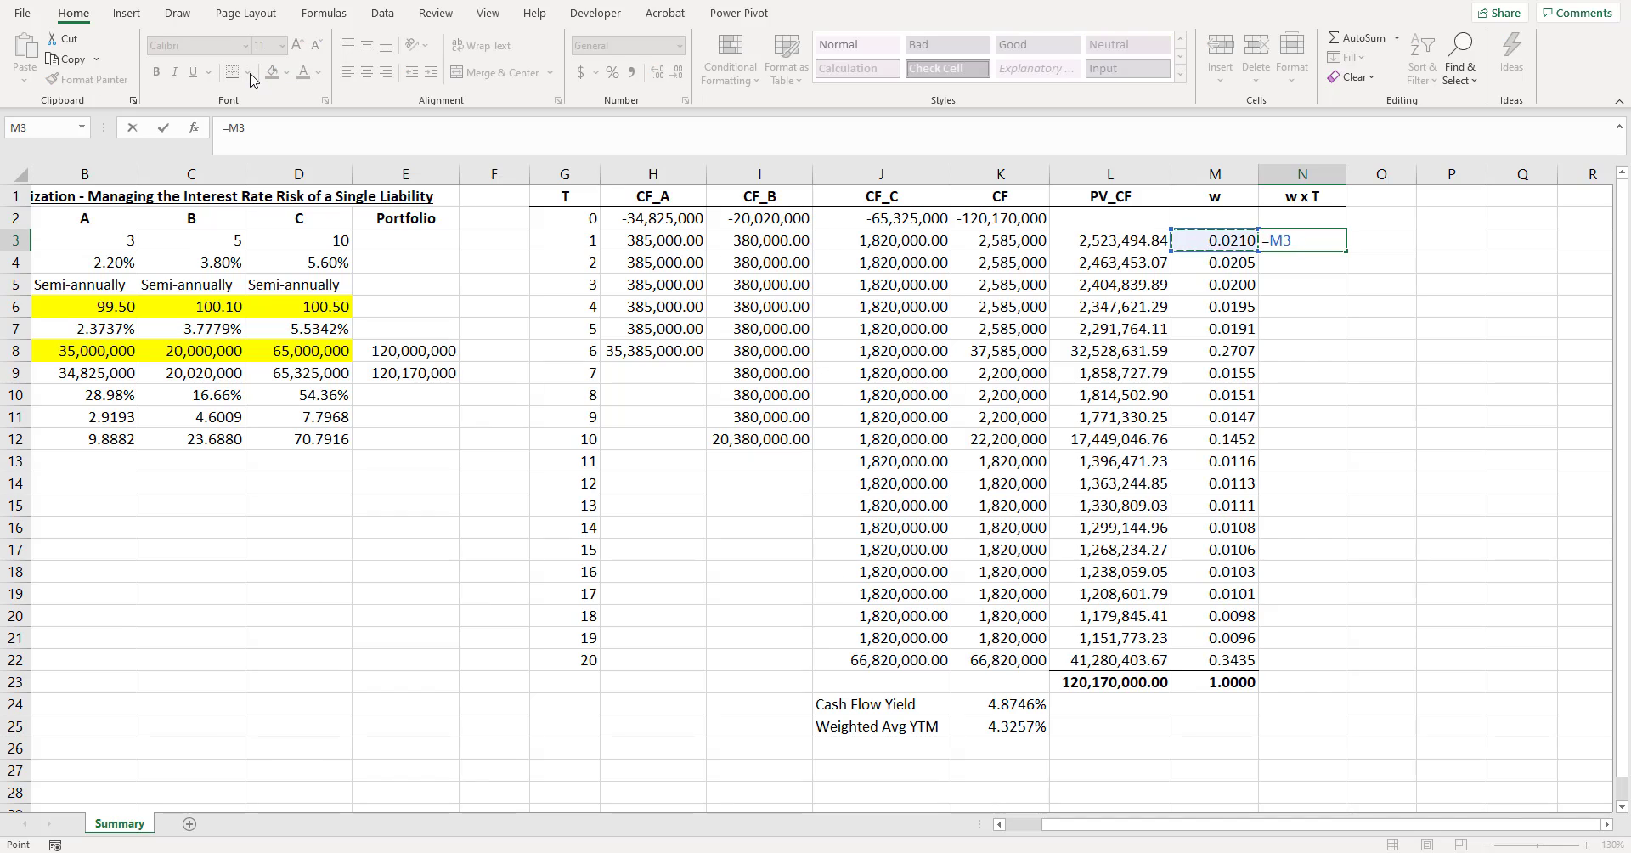
{"action": "type", "text": "*"}
{"action": "key", "text": "Left"}
{"action": "key", "text": "Left"}
{"action": "key", "text": "Left"}
{"action": "key", "text": "Left"}
{"action": "key", "text": "Left"}
{"action": "key", "text": "Left"}
{"action": "key", "text": "Left"}
{"action": "key", "text": "Return"}
{"action": "key", "text": "Up"}
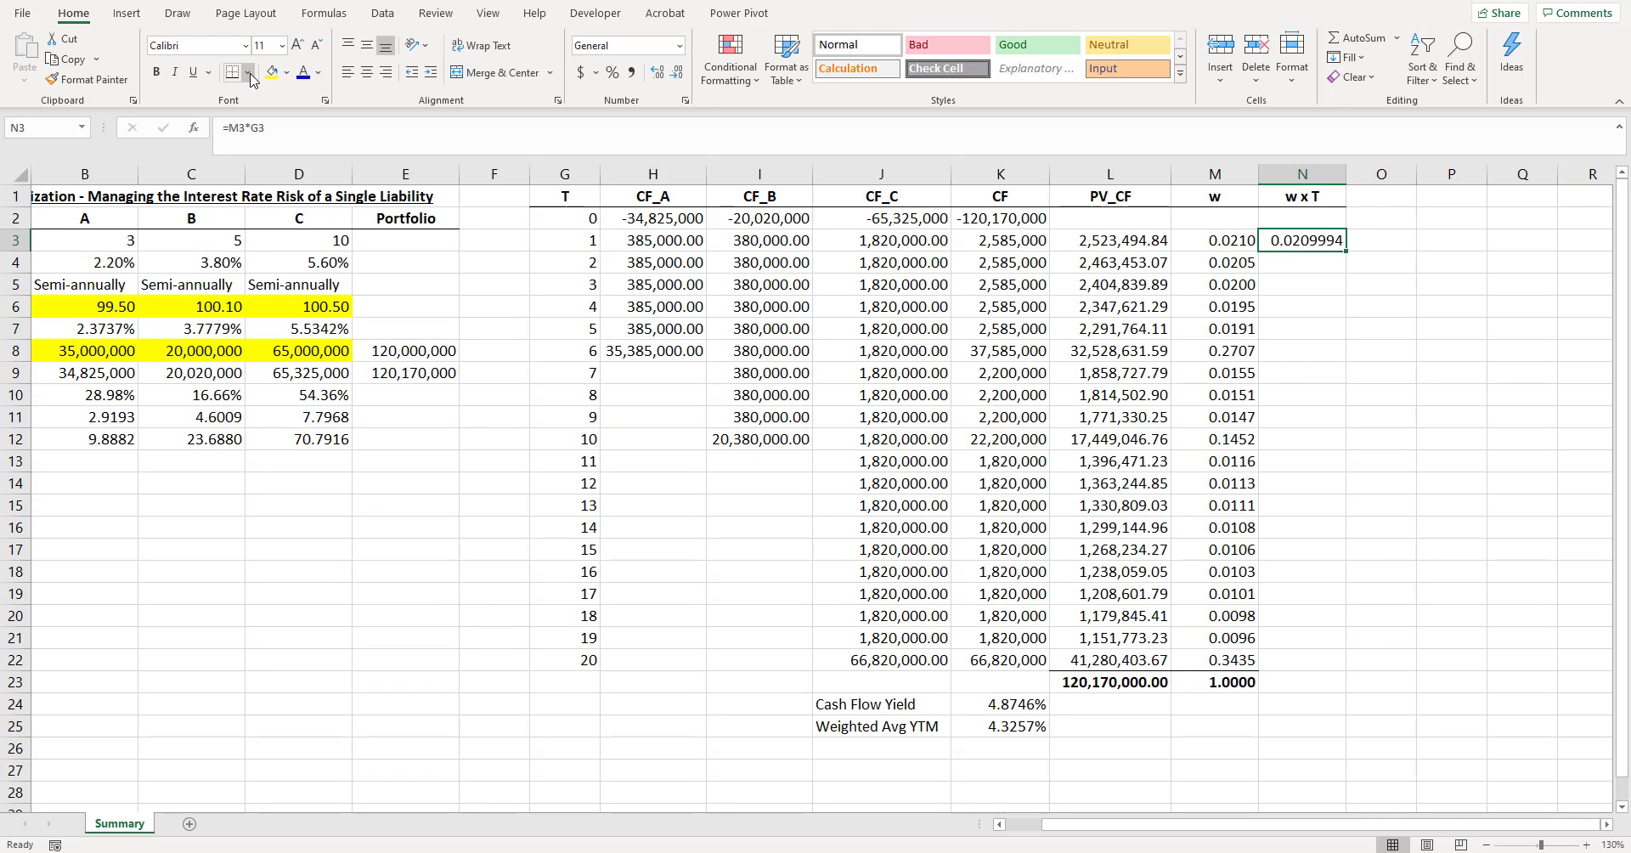
- Fill the w x T formula from N3 down to N22 and extend the total from M23 to N23
{"action": "left_click_drag", "start_coordinate": [1346, 248], "coordinate": [1348, 666]}
{"action": "left_click_drag", "start_coordinate": [1223, 682], "coordinate": [1289, 682]}
{"action": "key", "text": "ctrl+r"}
{"action": "left_click", "coordinate": [1296, 723]}
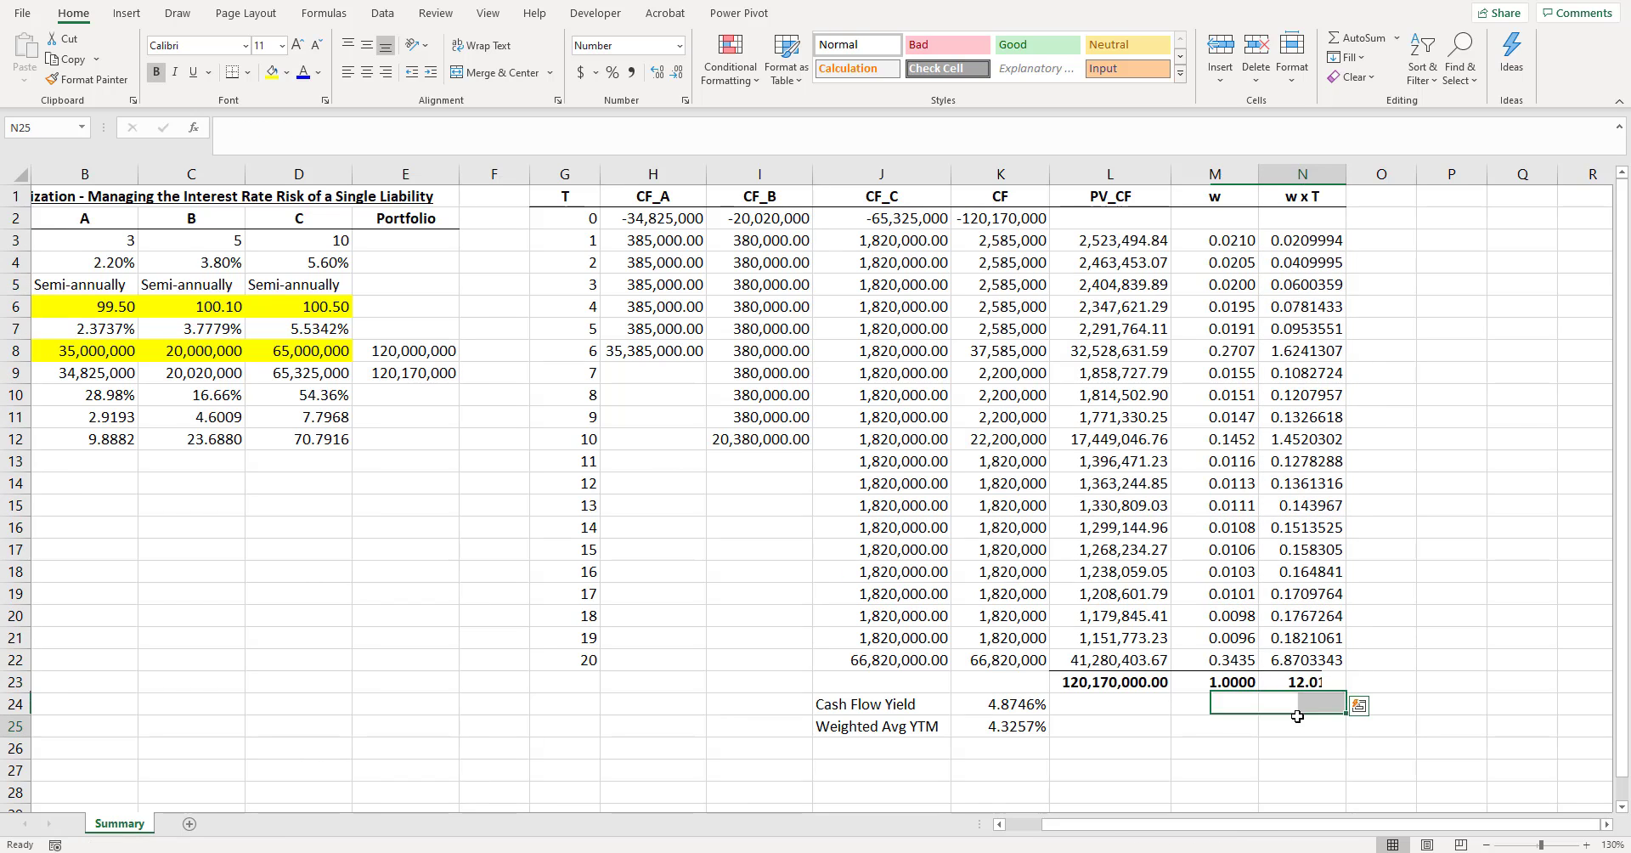
- Insert a blank row above the Cash Flow Yield row to separate it from the totals in row 23
{"action": "key", "text": "Up"}
{"action": "key", "text": "Up"}
{"action": "scroll", "coordinate": [1325, 653], "scroll_direction": "down", "scroll_amount": 1}
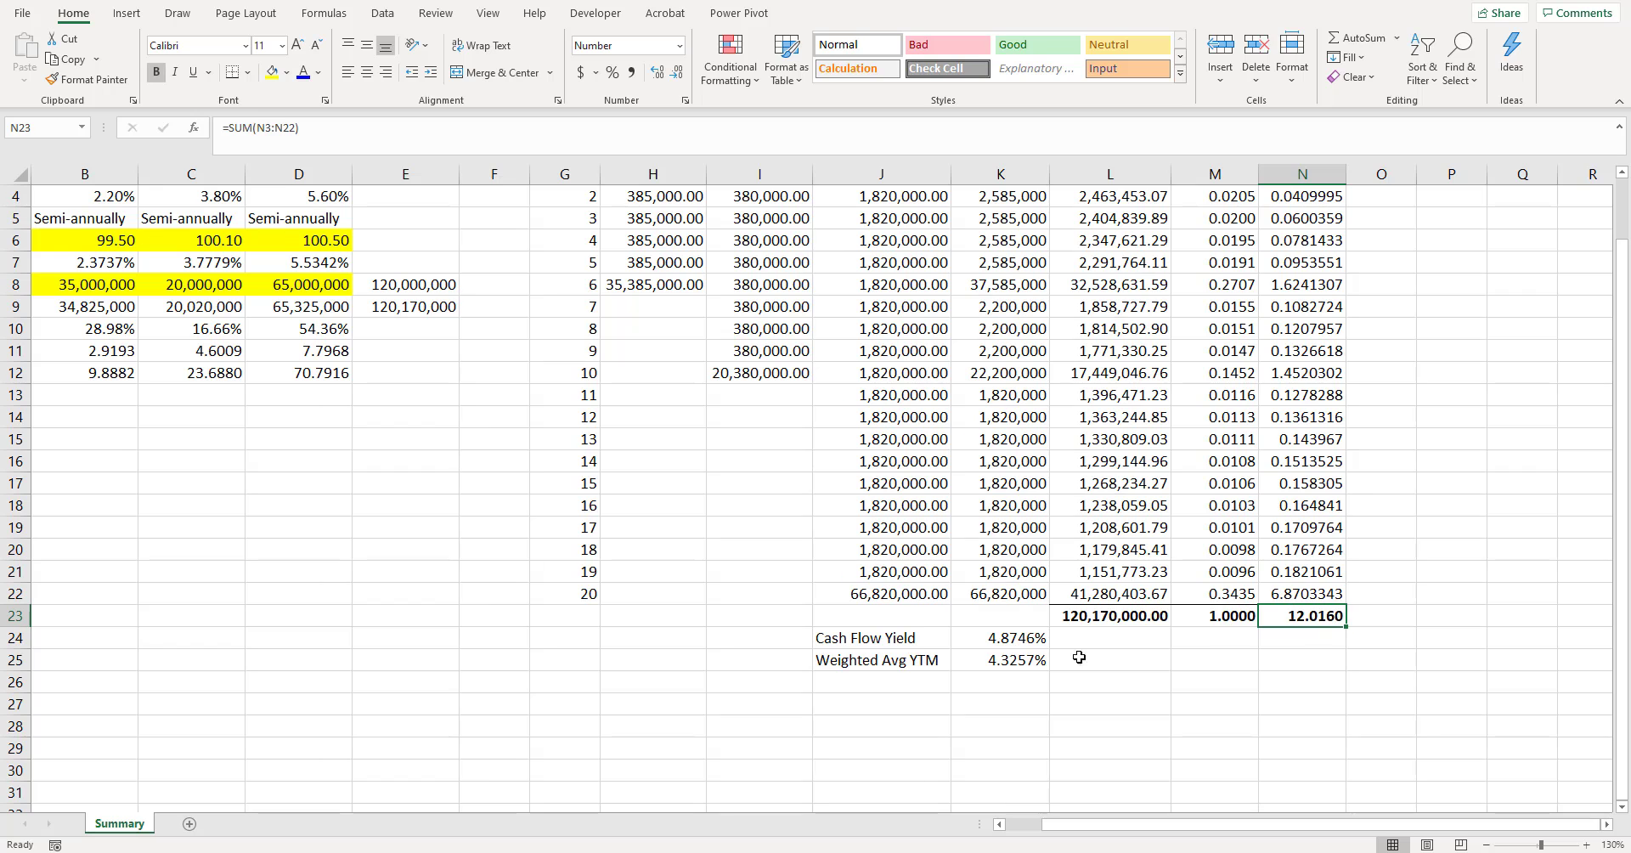
{"action": "right_click", "coordinate": [11, 642]}
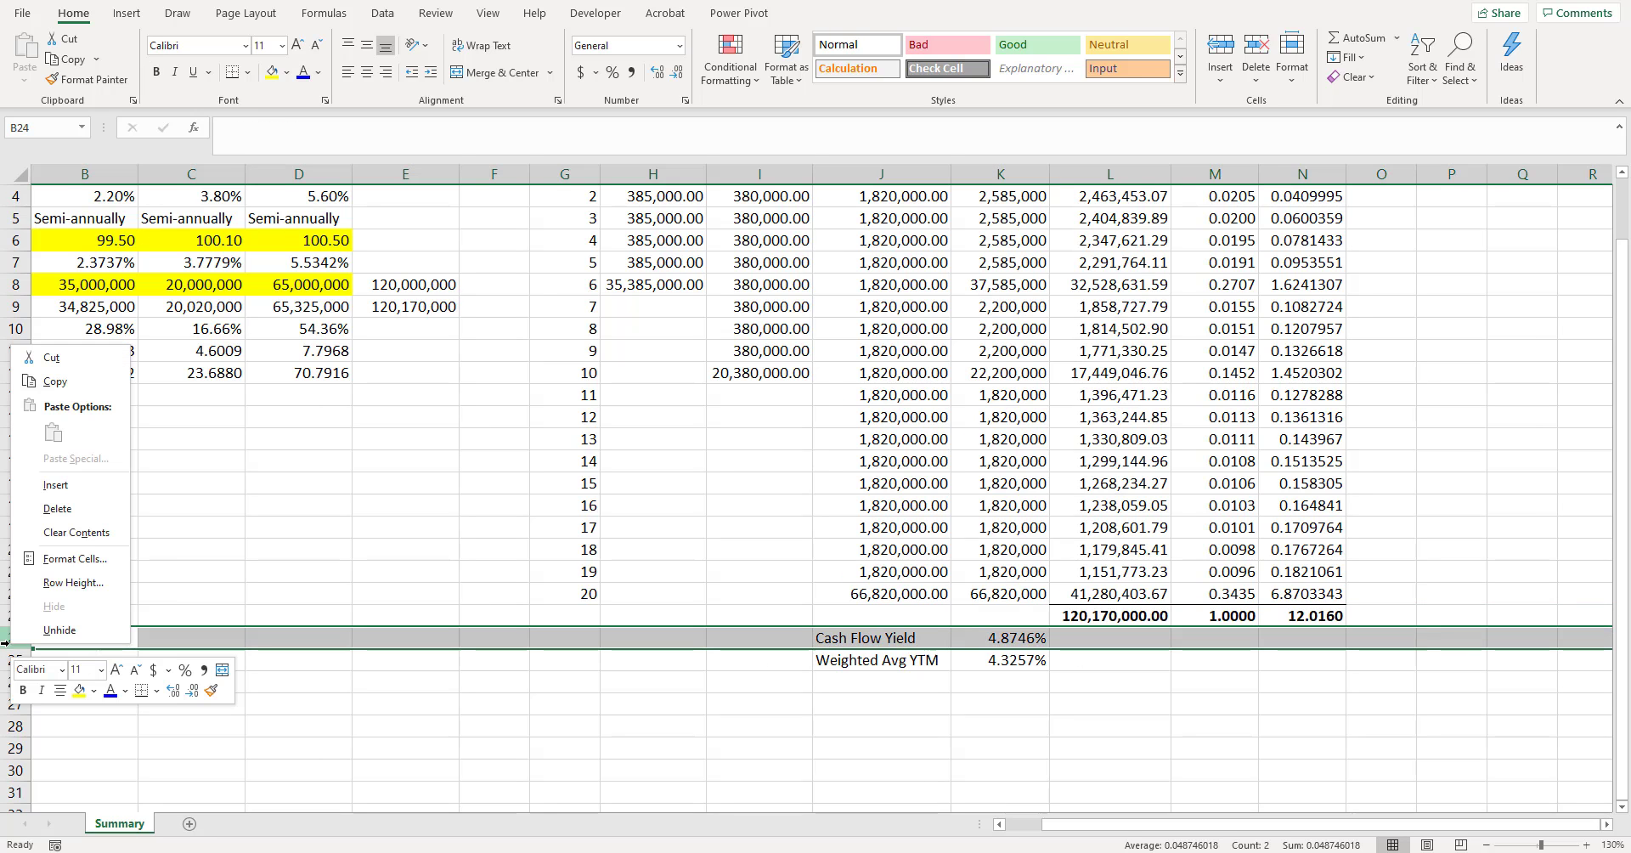
{"action": "left_click", "coordinate": [63, 485]}
{"action": "left_click", "coordinate": [999, 547]}
{"action": "left_click", "coordinate": [1290, 619]}
{"action": "scroll", "coordinate": [1322, 629], "scroll_direction": "up", "scroll_amount": 1}
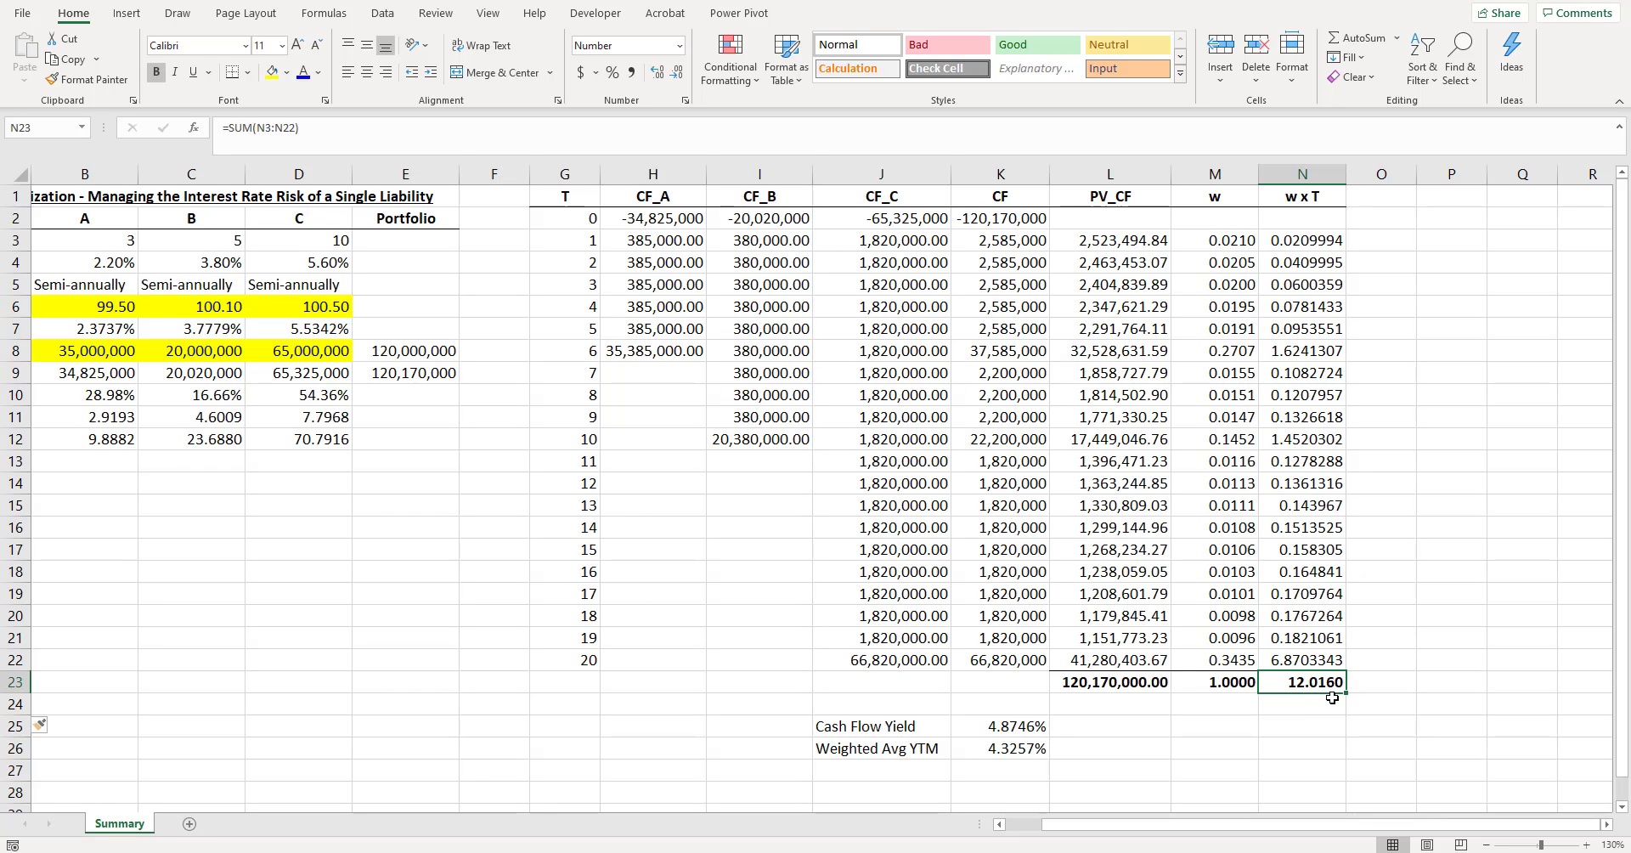
- Label cell J28 "Macaulay Dur" below the yield measures
{"action": "scroll", "coordinate": [922, 678], "scroll_direction": "down", "scroll_amount": 1}
{"action": "left_click", "coordinate": [920, 722]}
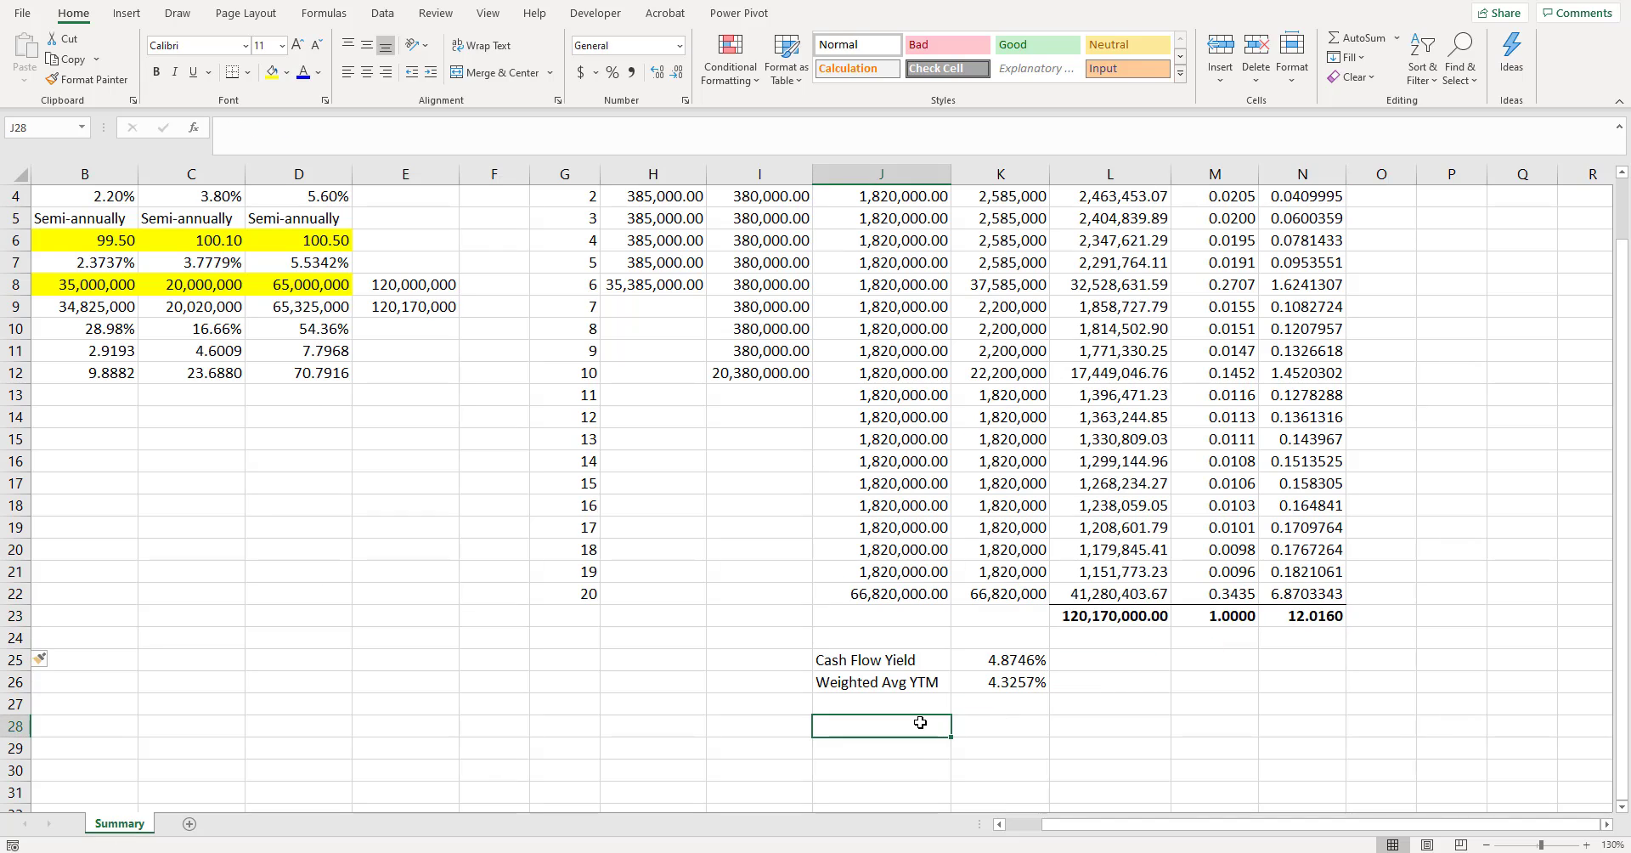
{"action": "type", "text": "Macaulay Dur"}
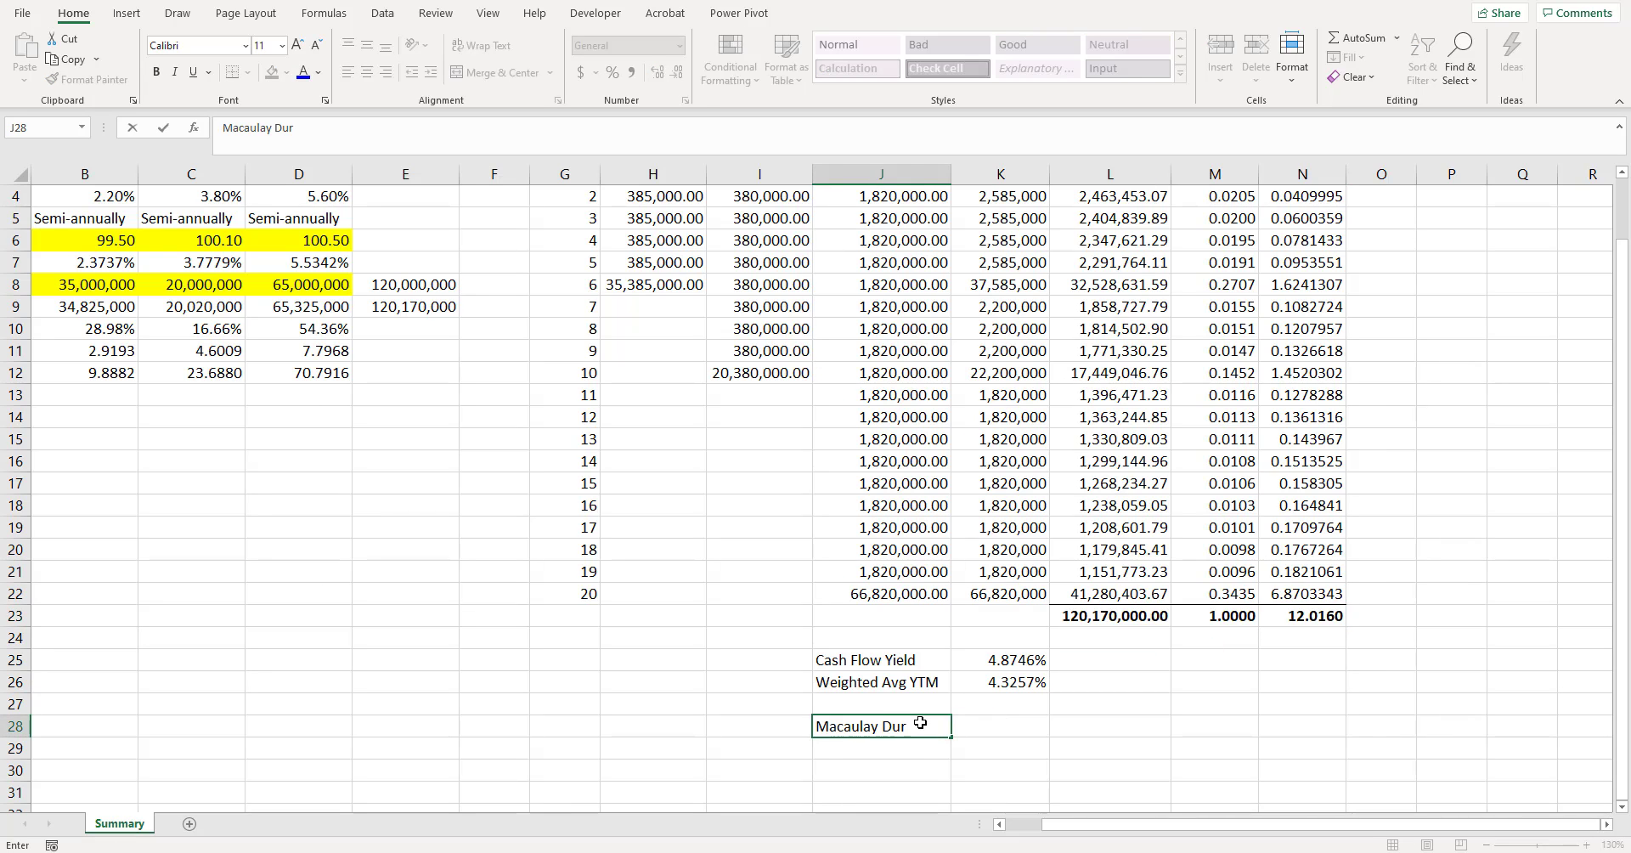
{"action": "key", "text": "Tab"}
- Calculate the annual Macaulay duration in K28 by halving the w x T total with =N23/2
{"action": "type", "text": "="}
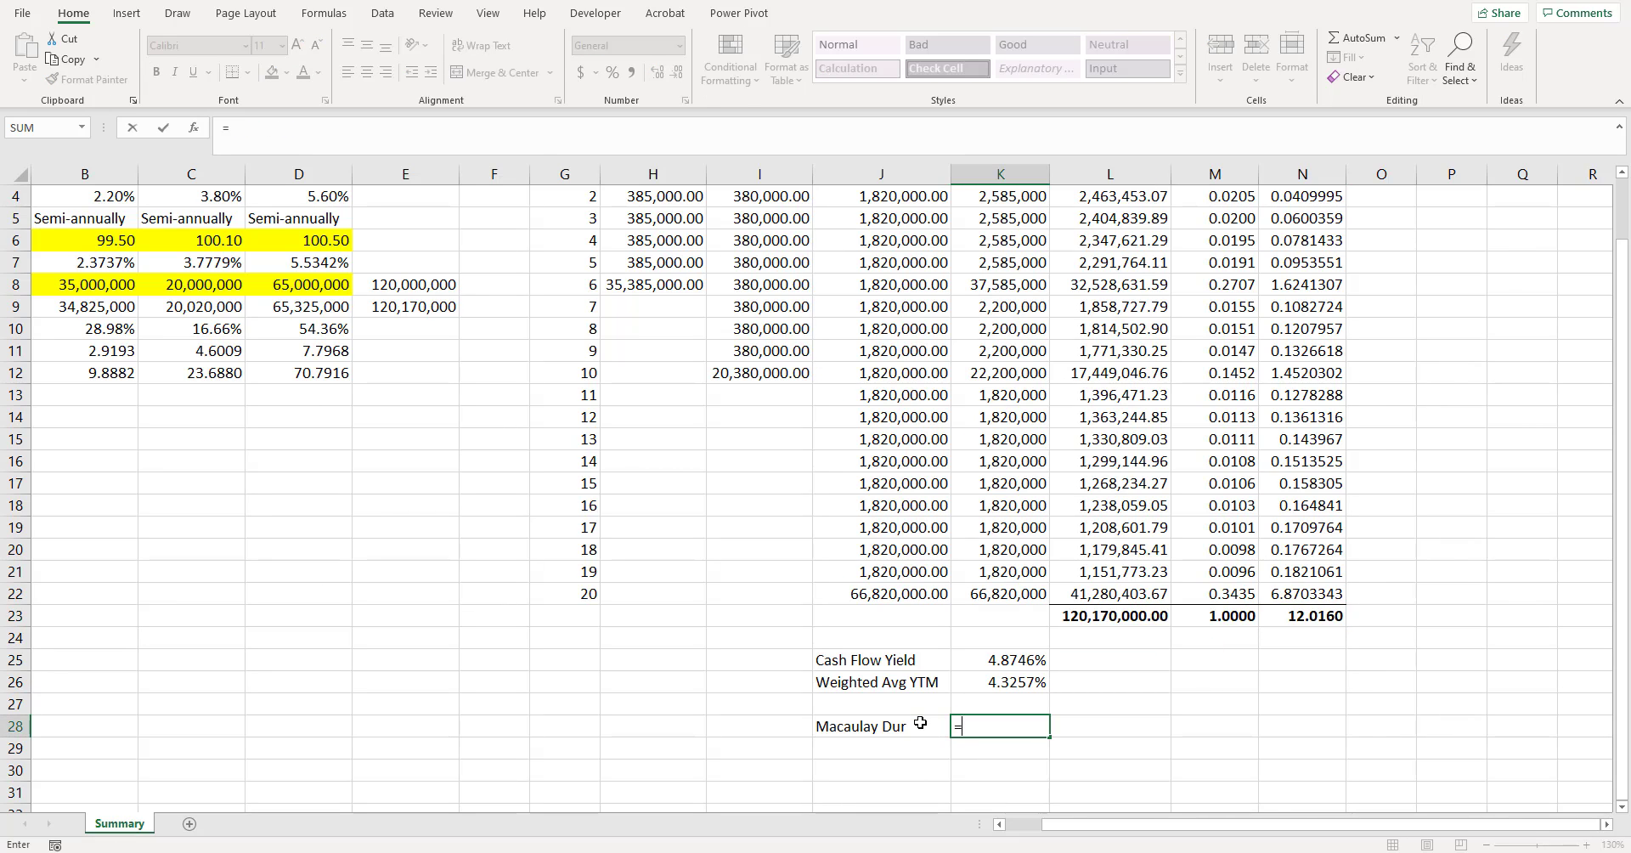
{"action": "key", "text": "Up"}
{"action": "key", "text": "Up"}
{"action": "key", "text": "Up"}
{"action": "key", "text": "Up"}
{"action": "key", "text": "Up"}
{"action": "key", "text": "Right"}
{"action": "key", "text": "Right"}
{"action": "key", "text": "Right"}
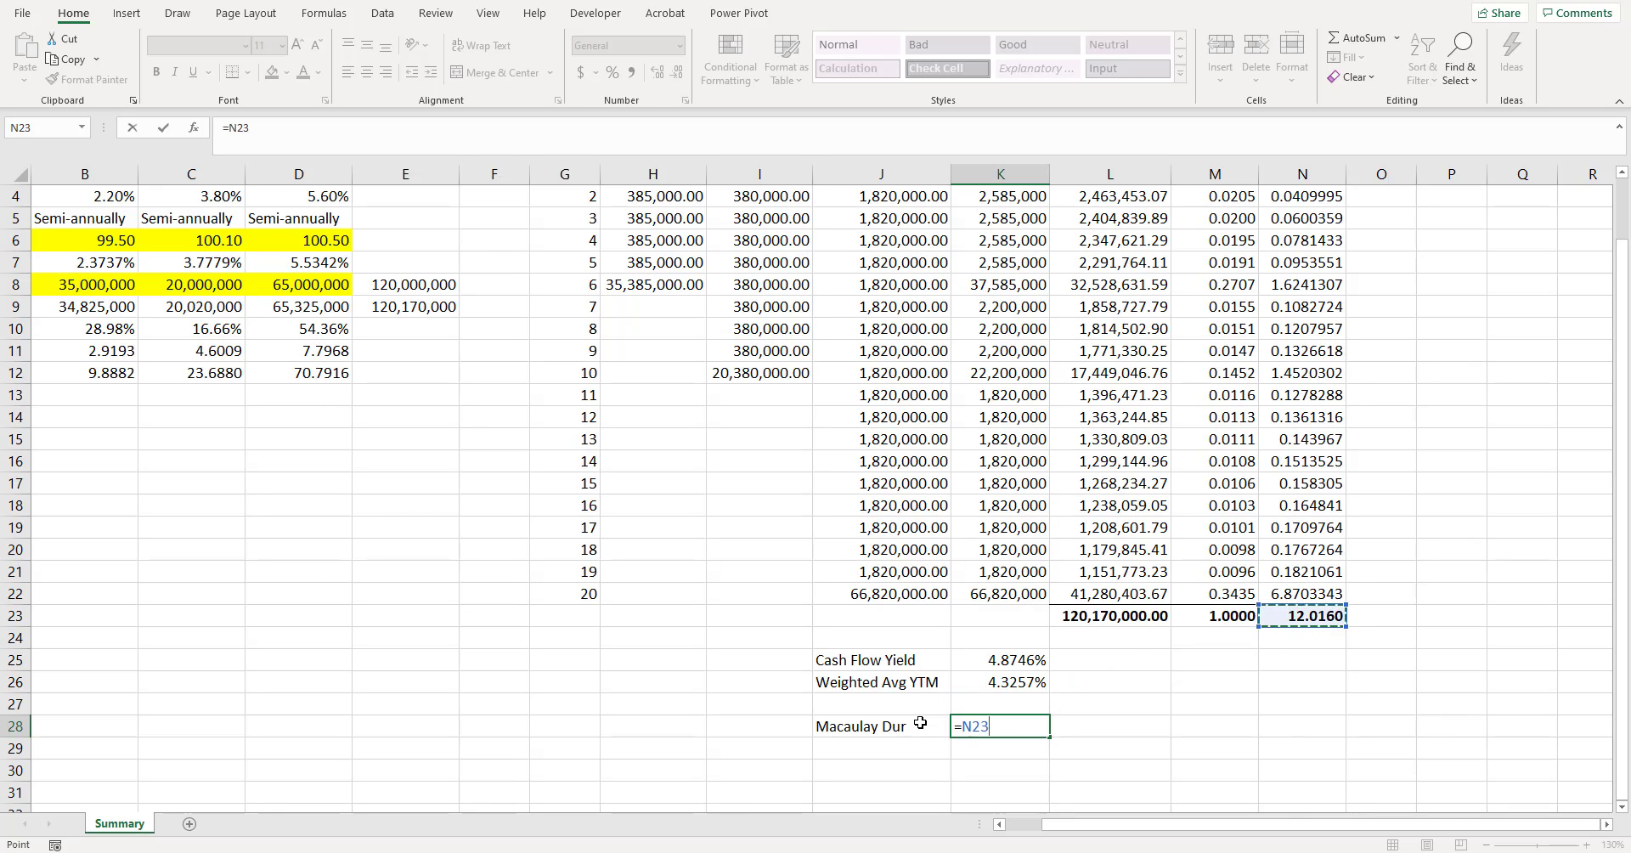
{"action": "type", "text": "/2"}
{"action": "key", "text": "ctrl+Return"}
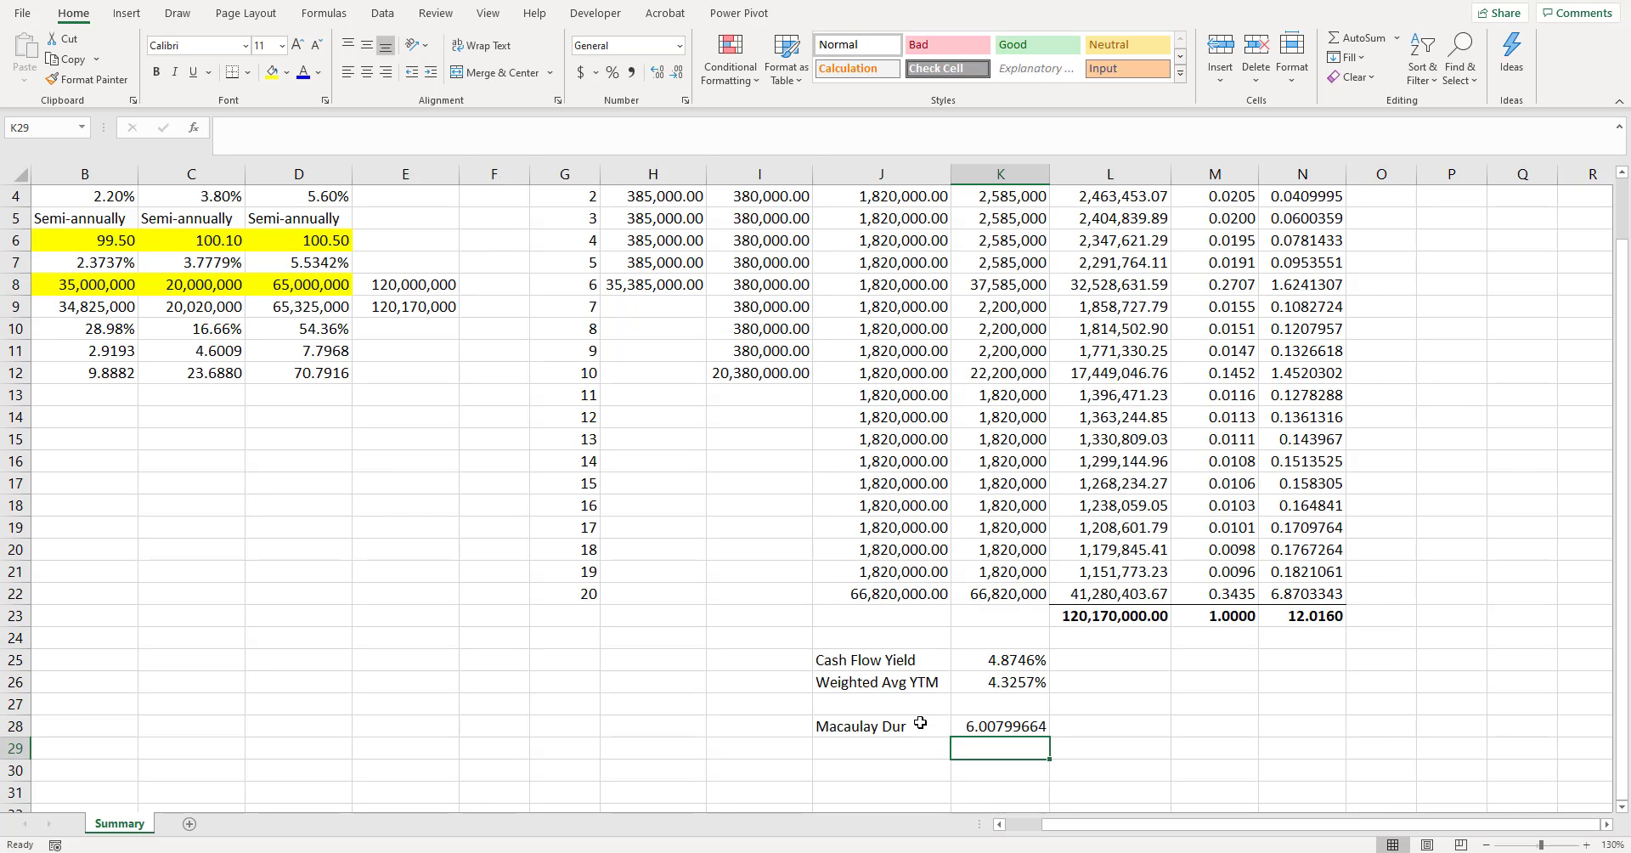
- Show the Macaulay duration in K28 with four decimals
{"action": "left_click", "coordinate": [680, 72]}
{"action": "left_click", "coordinate": [680, 72]}
{"action": "left_click", "coordinate": [679, 73]}
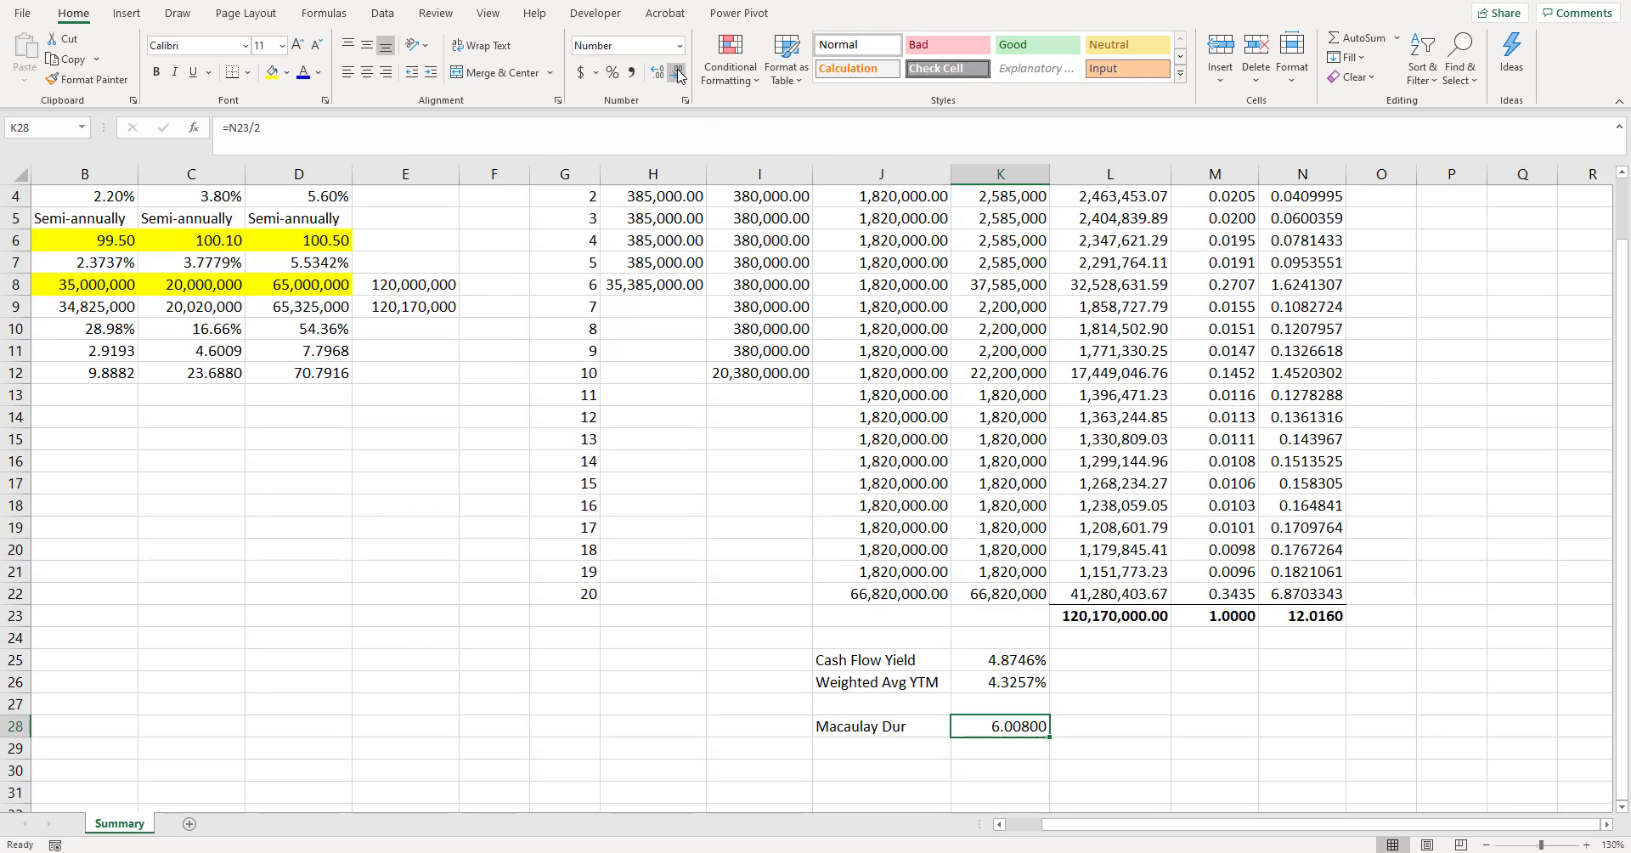
{"action": "left_click", "coordinate": [679, 72]}
{"action": "left_click", "coordinate": [680, 72]}
{"action": "left_click", "coordinate": [658, 72]}
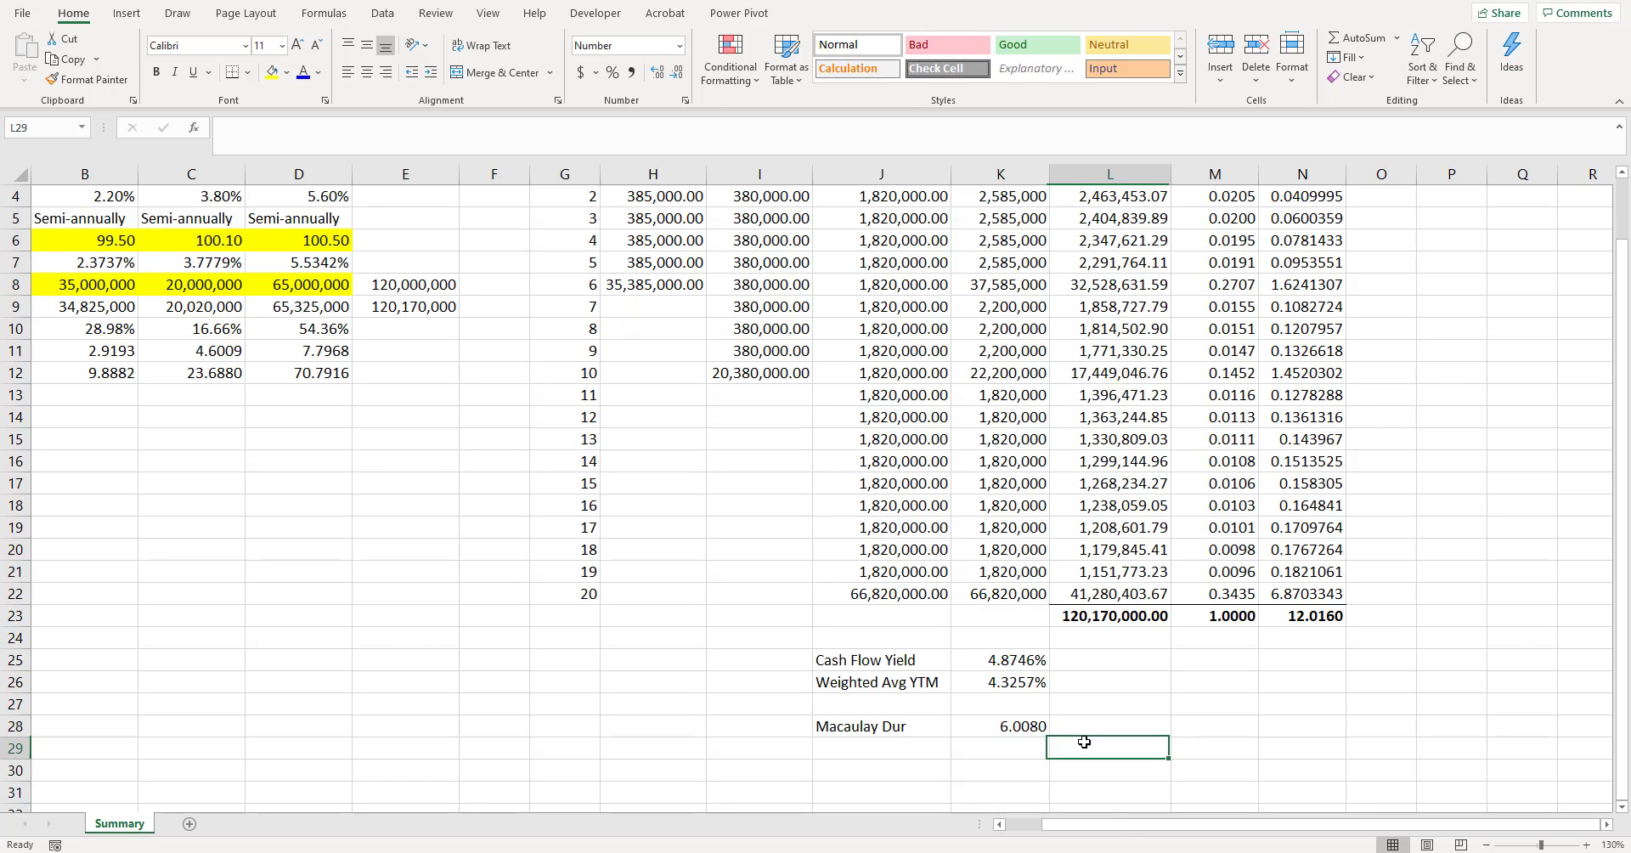
- Label cell J29 "Weighted Avg MacDur" directly under the Macaulay duration label
{"action": "scroll", "coordinate": [1084, 740], "scroll_direction": "down", "scroll_amount": 1}
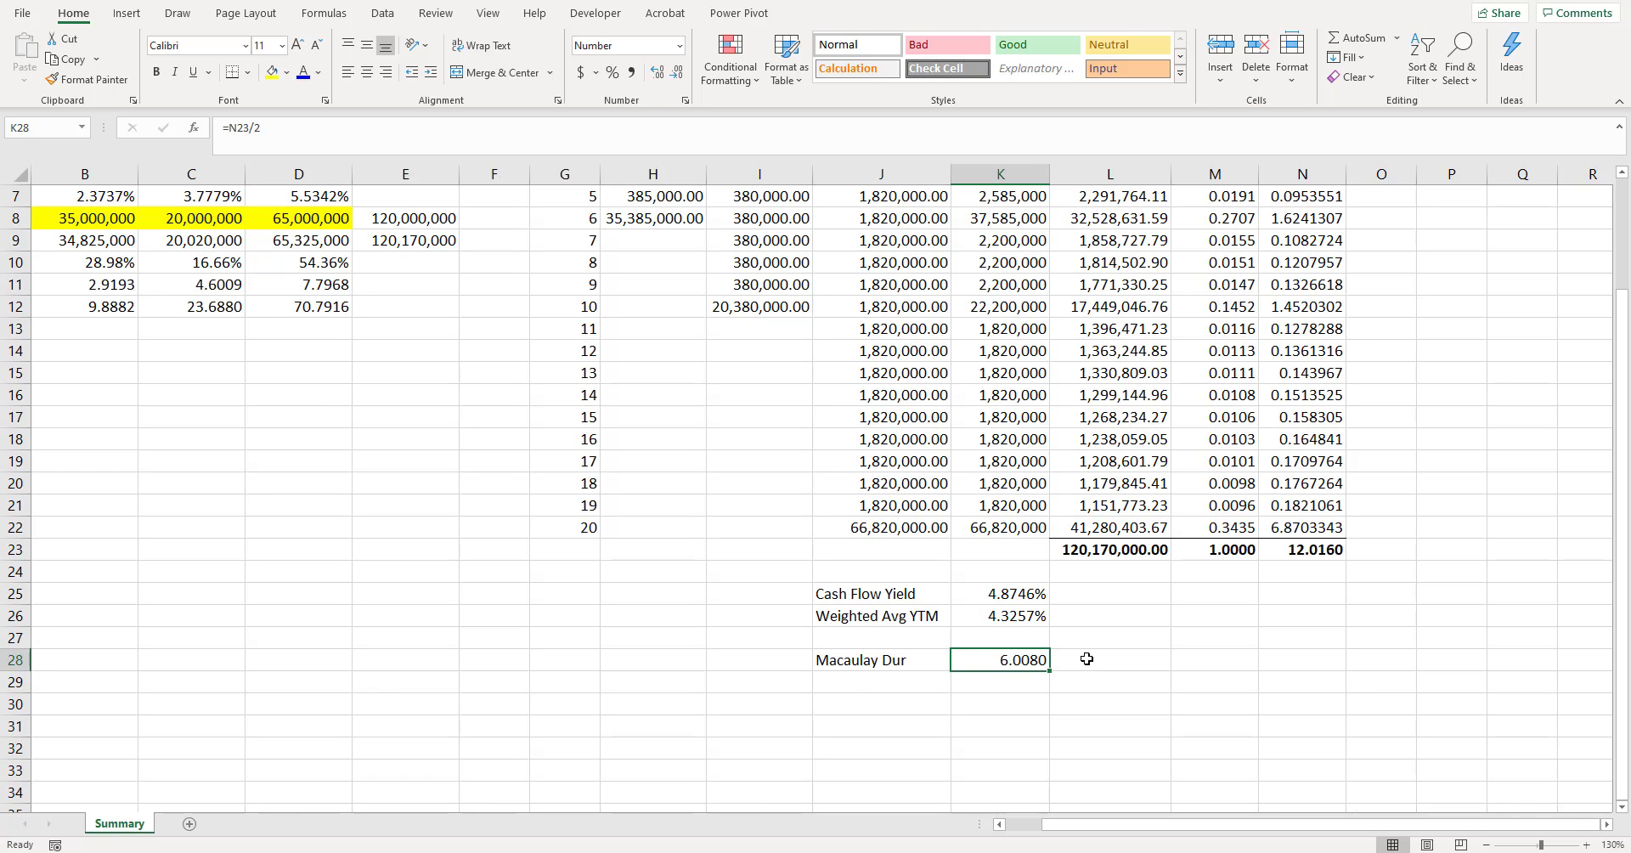
{"action": "left_click", "coordinate": [875, 660]}
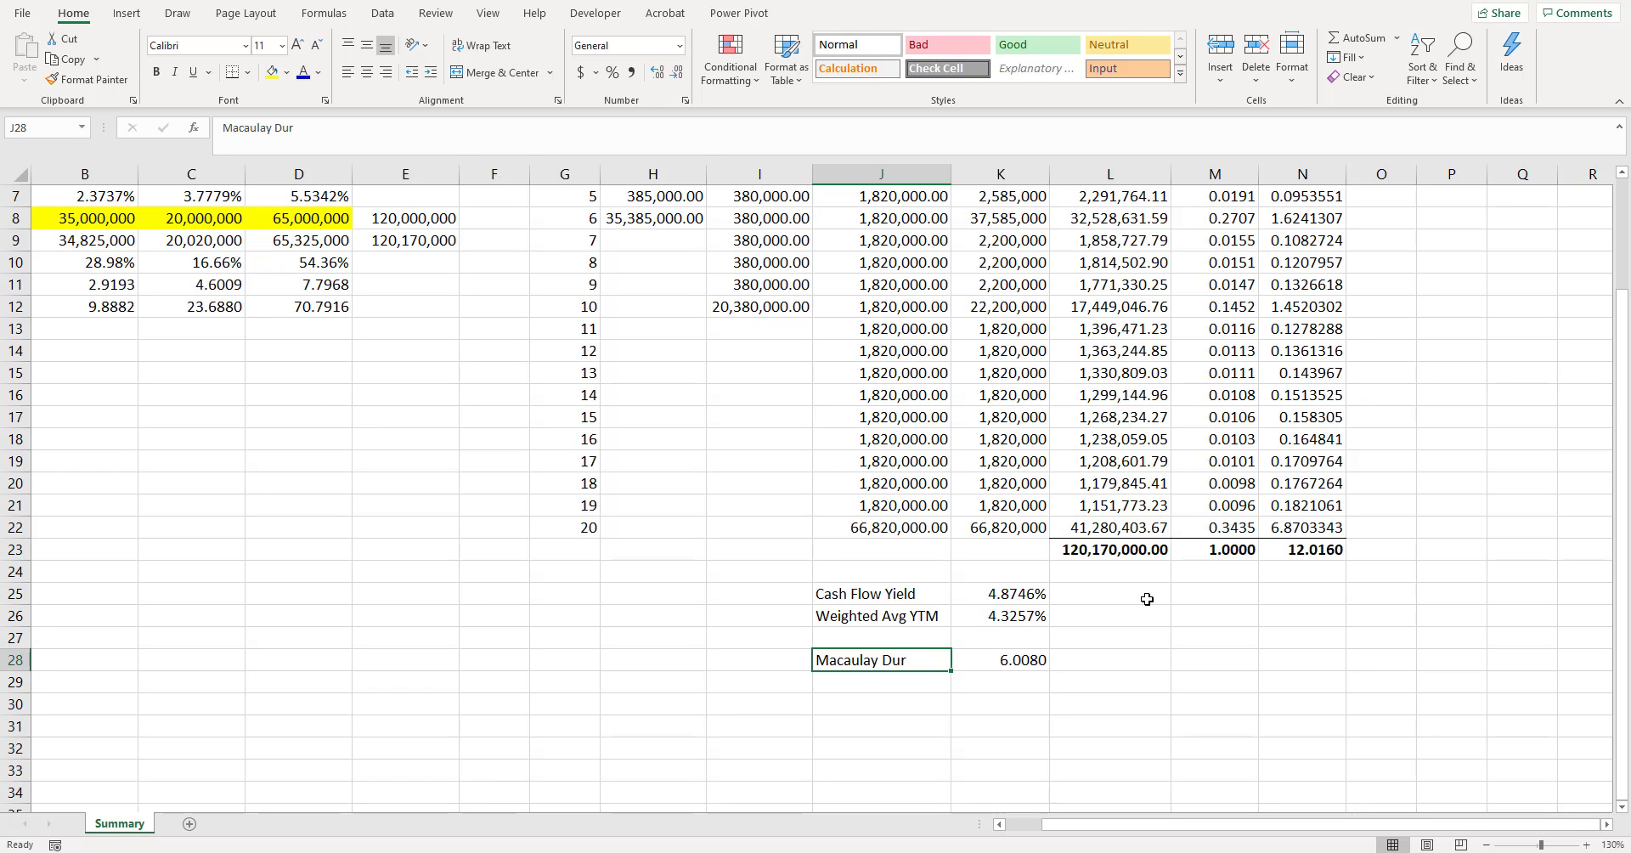
{"action": "left_click", "coordinate": [878, 680]}
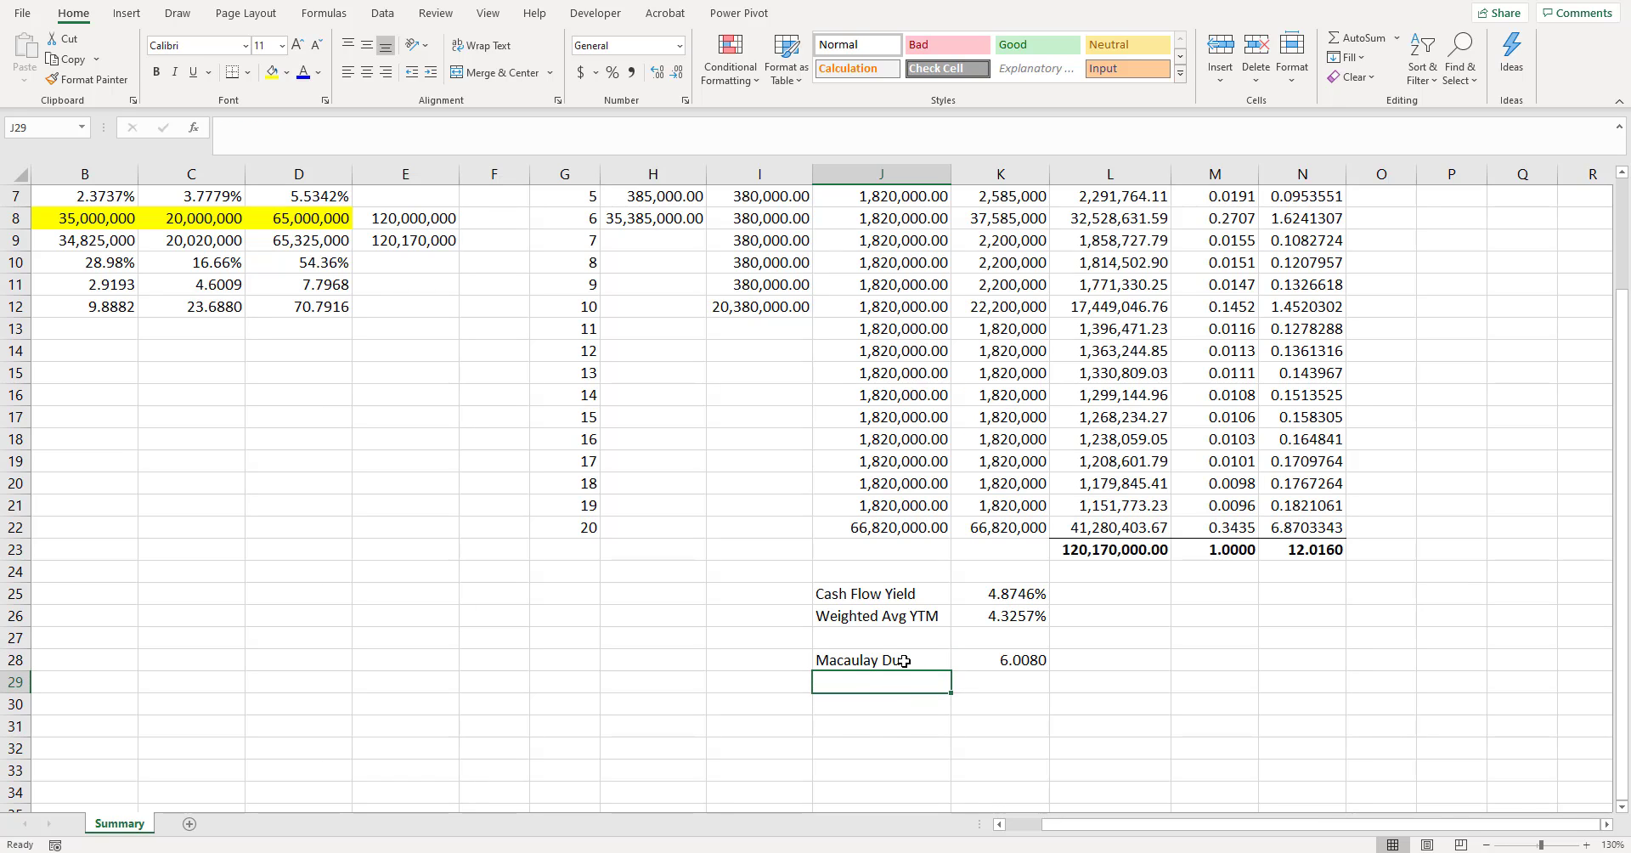
{"action": "type", "text": "Weighted"}
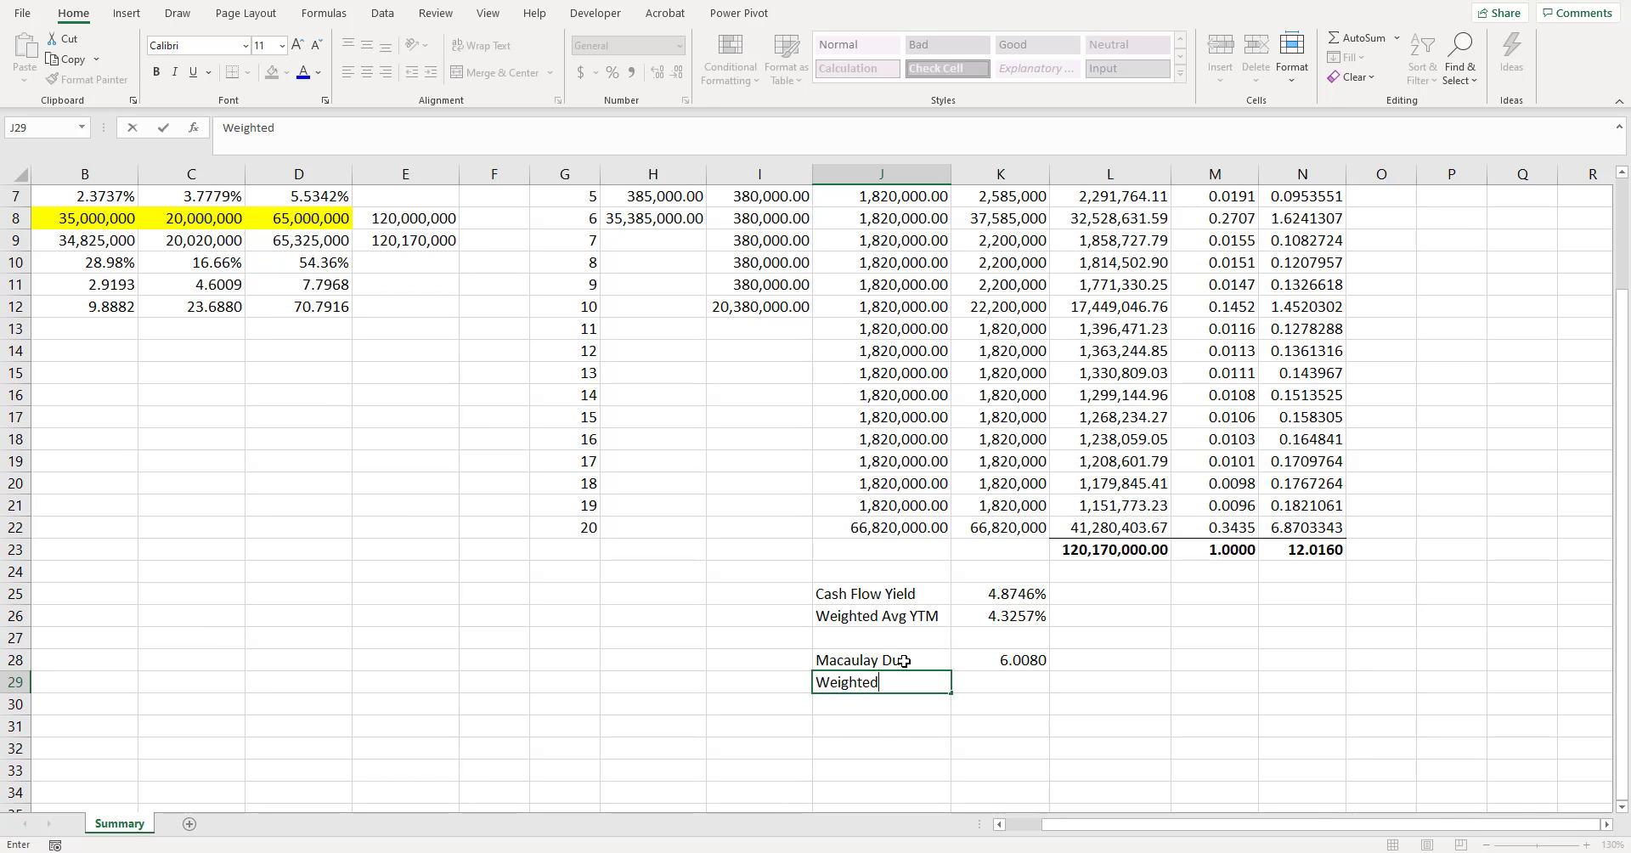
{"action": "type", "text": " Avg MacD"}
{"action": "key", "text": "Tab"}
- Calculate the market-value-weighted average duration in K29 with =SUMPRODUCT(B9:D9,B11:D11)/E9
{"action": "type", "text": "=sumpro"}
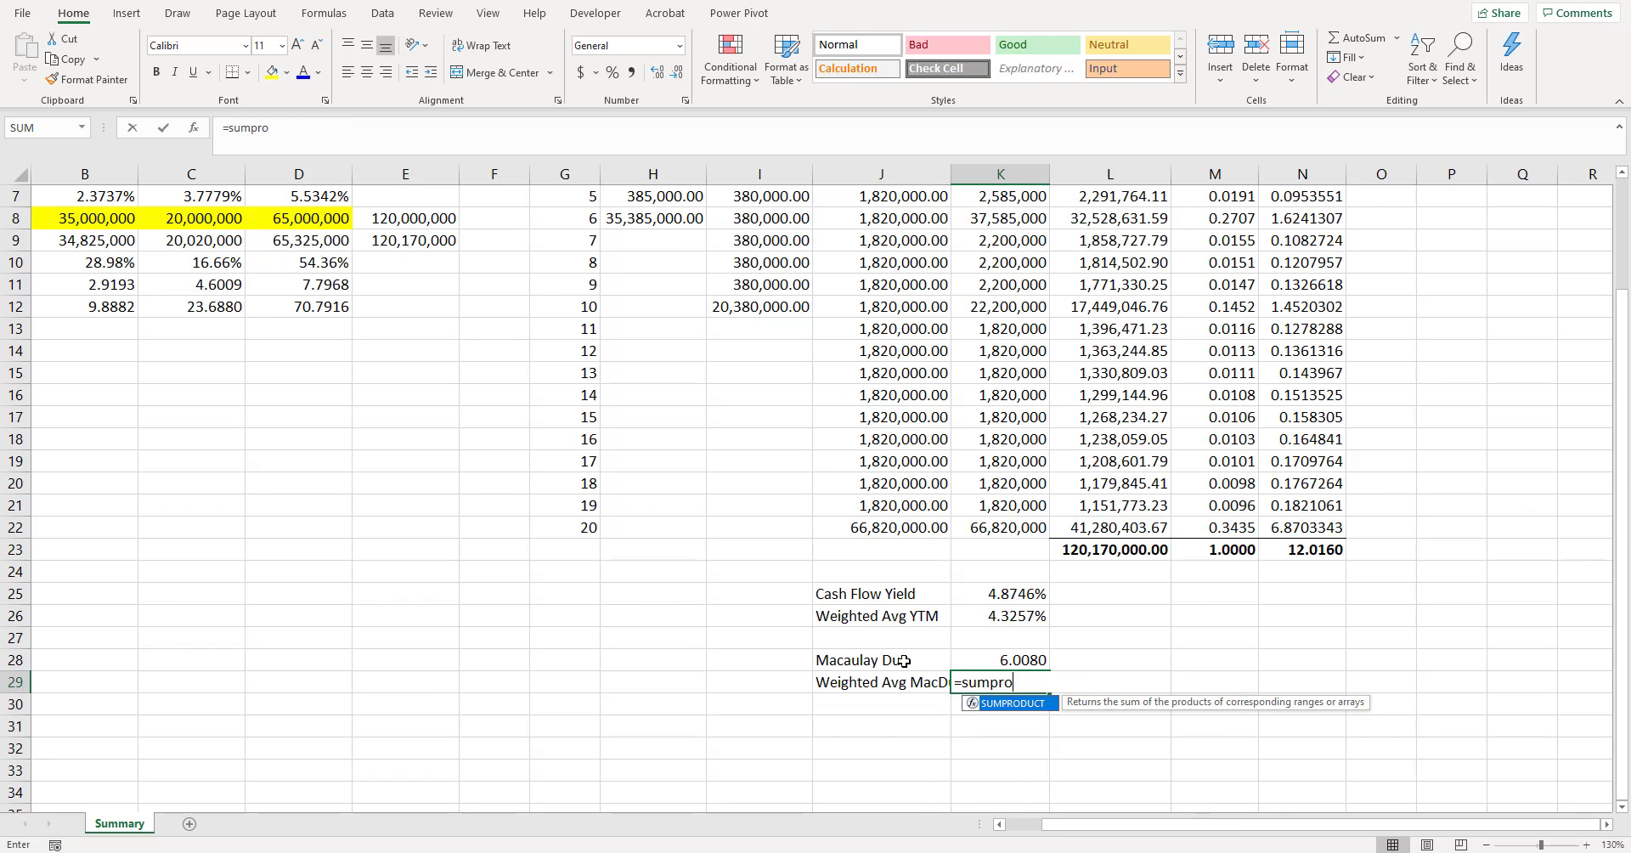
{"action": "key", "text": "Tab"}
{"action": "left_click", "coordinate": [1000, 824]}
{"action": "scroll", "coordinate": [219, 426], "scroll_direction": "up", "scroll_amount": 2}
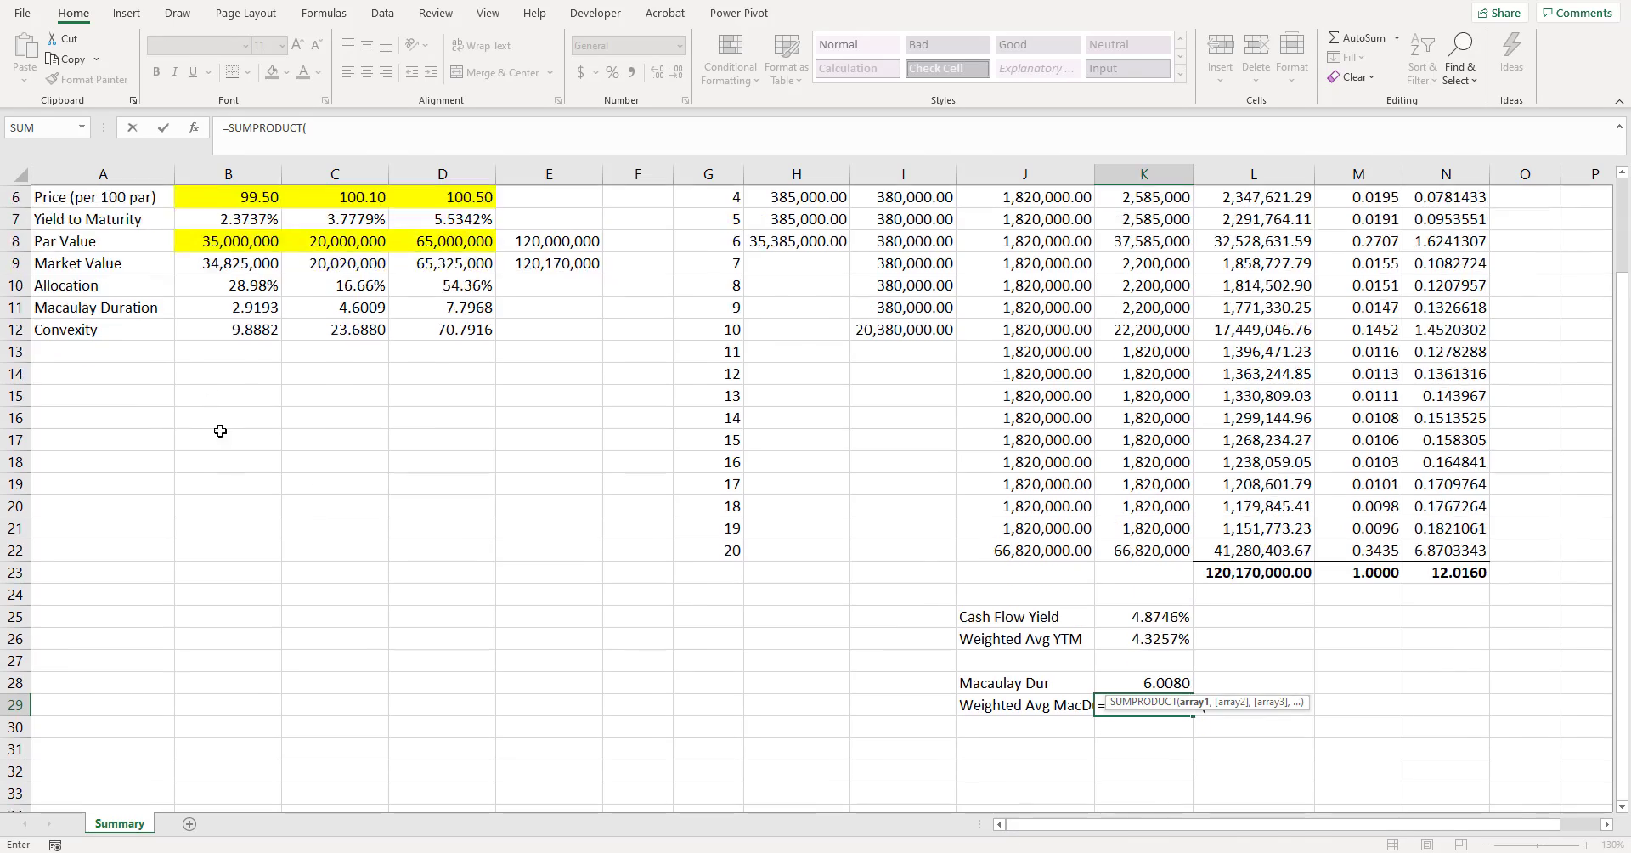
{"action": "left_click_drag", "start_coordinate": [223, 371], "coordinate": [463, 374]}
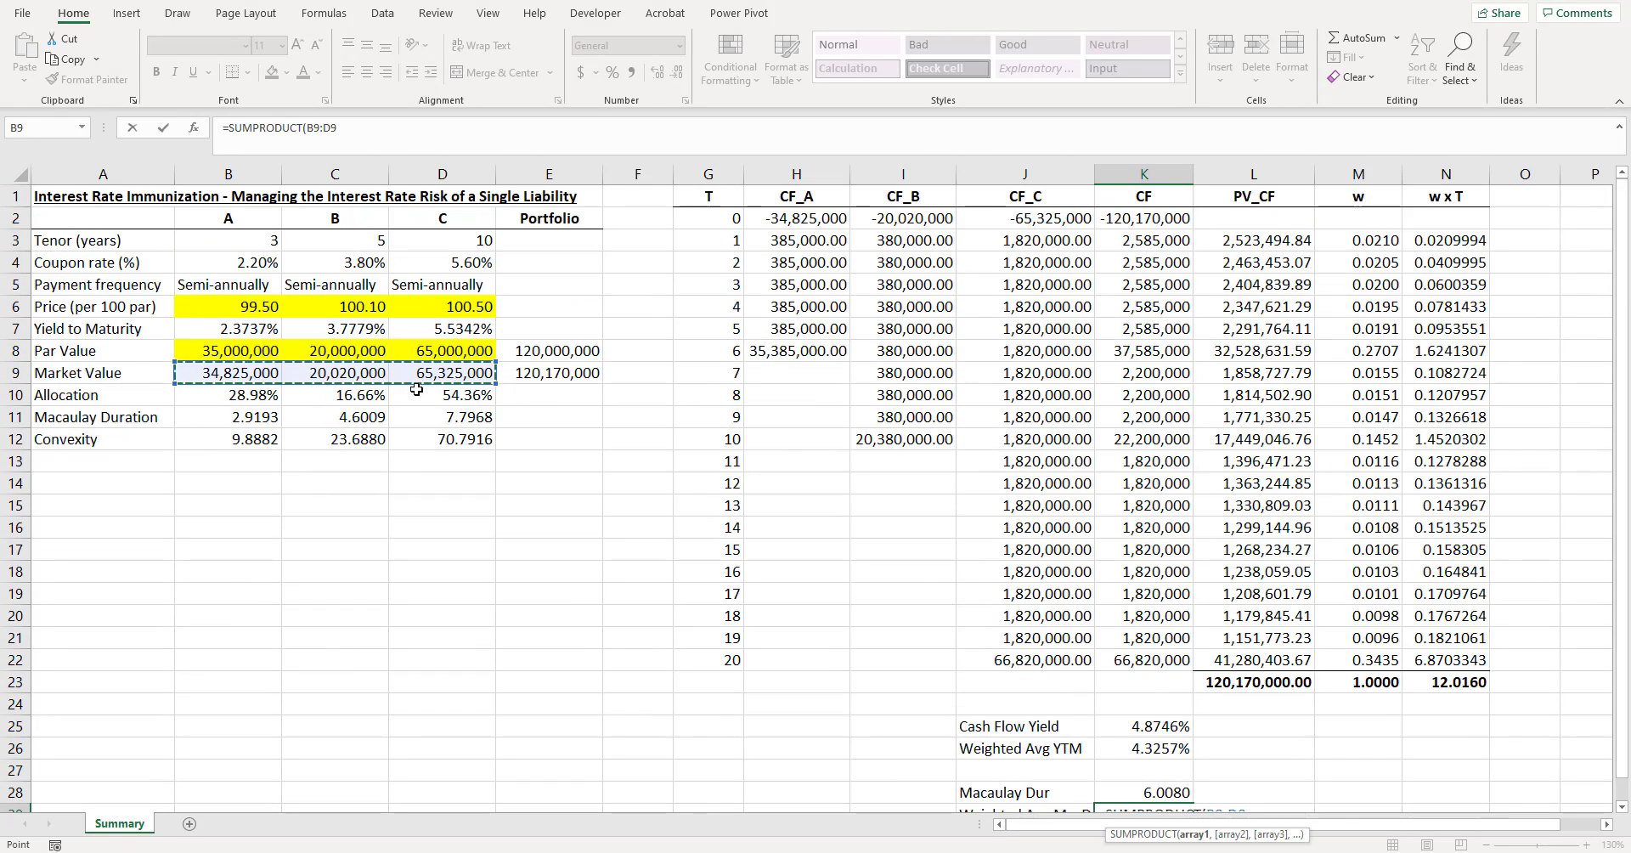
{"action": "type", "text": ","}
{"action": "left_click_drag", "start_coordinate": [236, 411], "coordinate": [451, 419]}
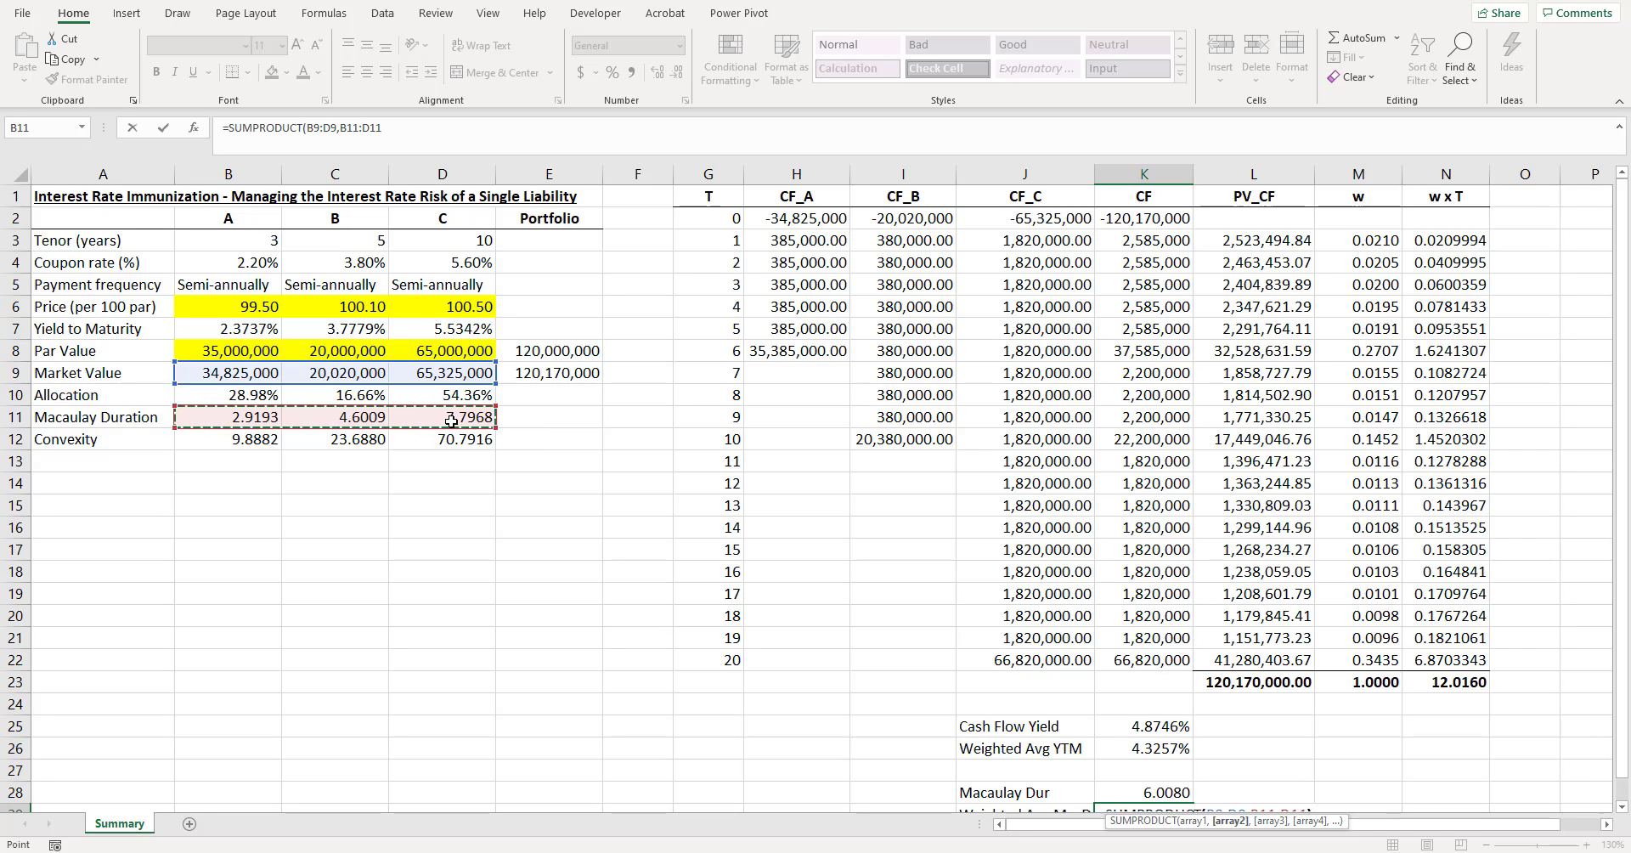
{"action": "type", "text": ")/"}
{"action": "left_click", "coordinate": [544, 372]}
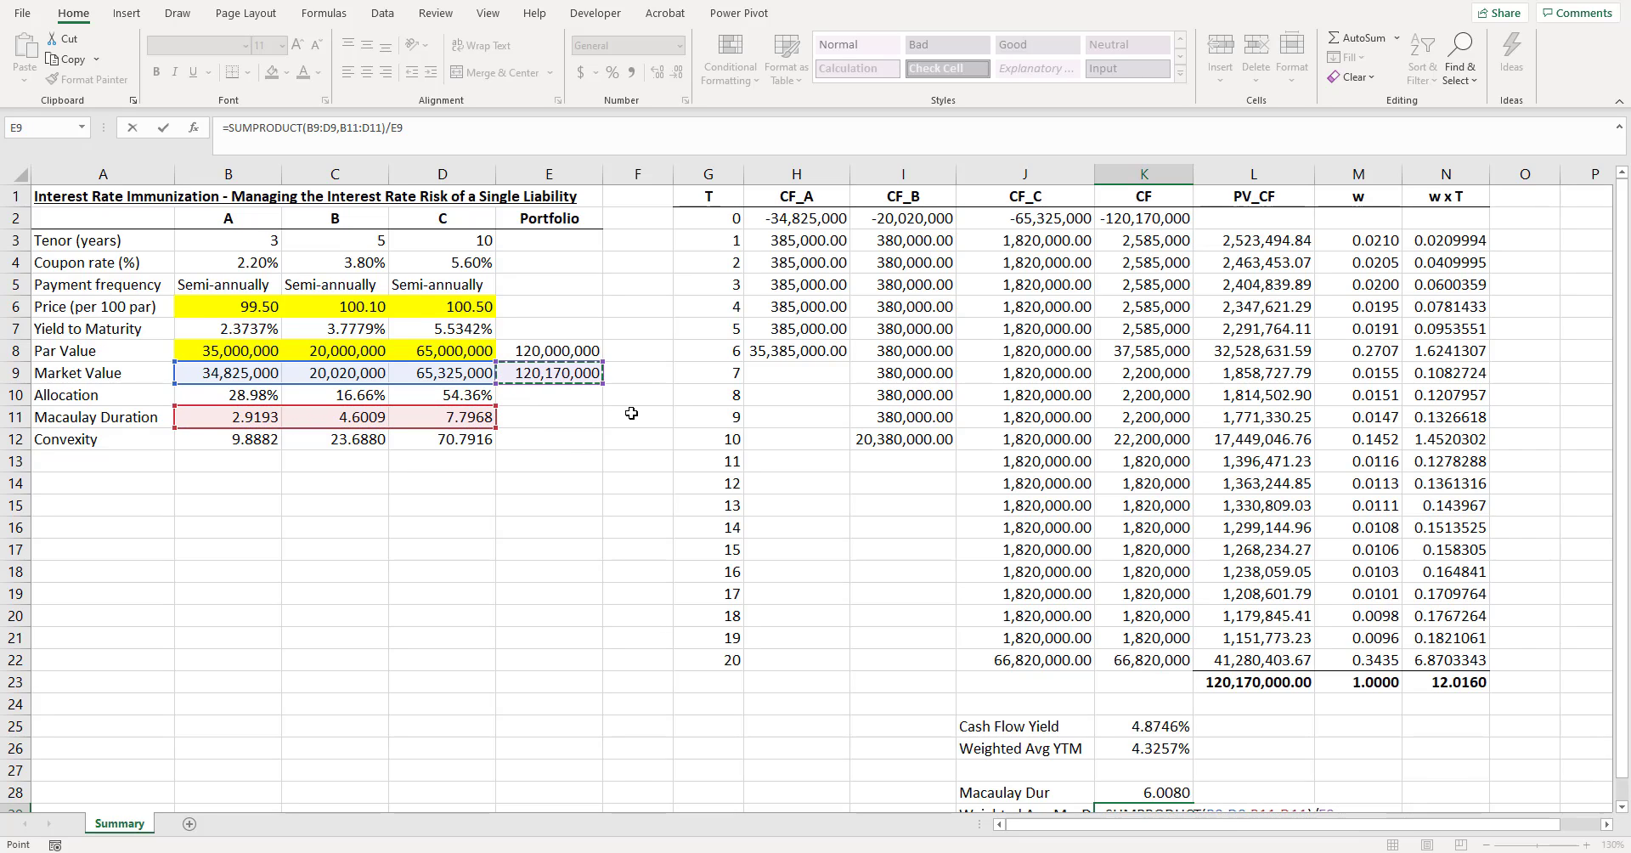
{"action": "key", "text": "ctrl+Return"}
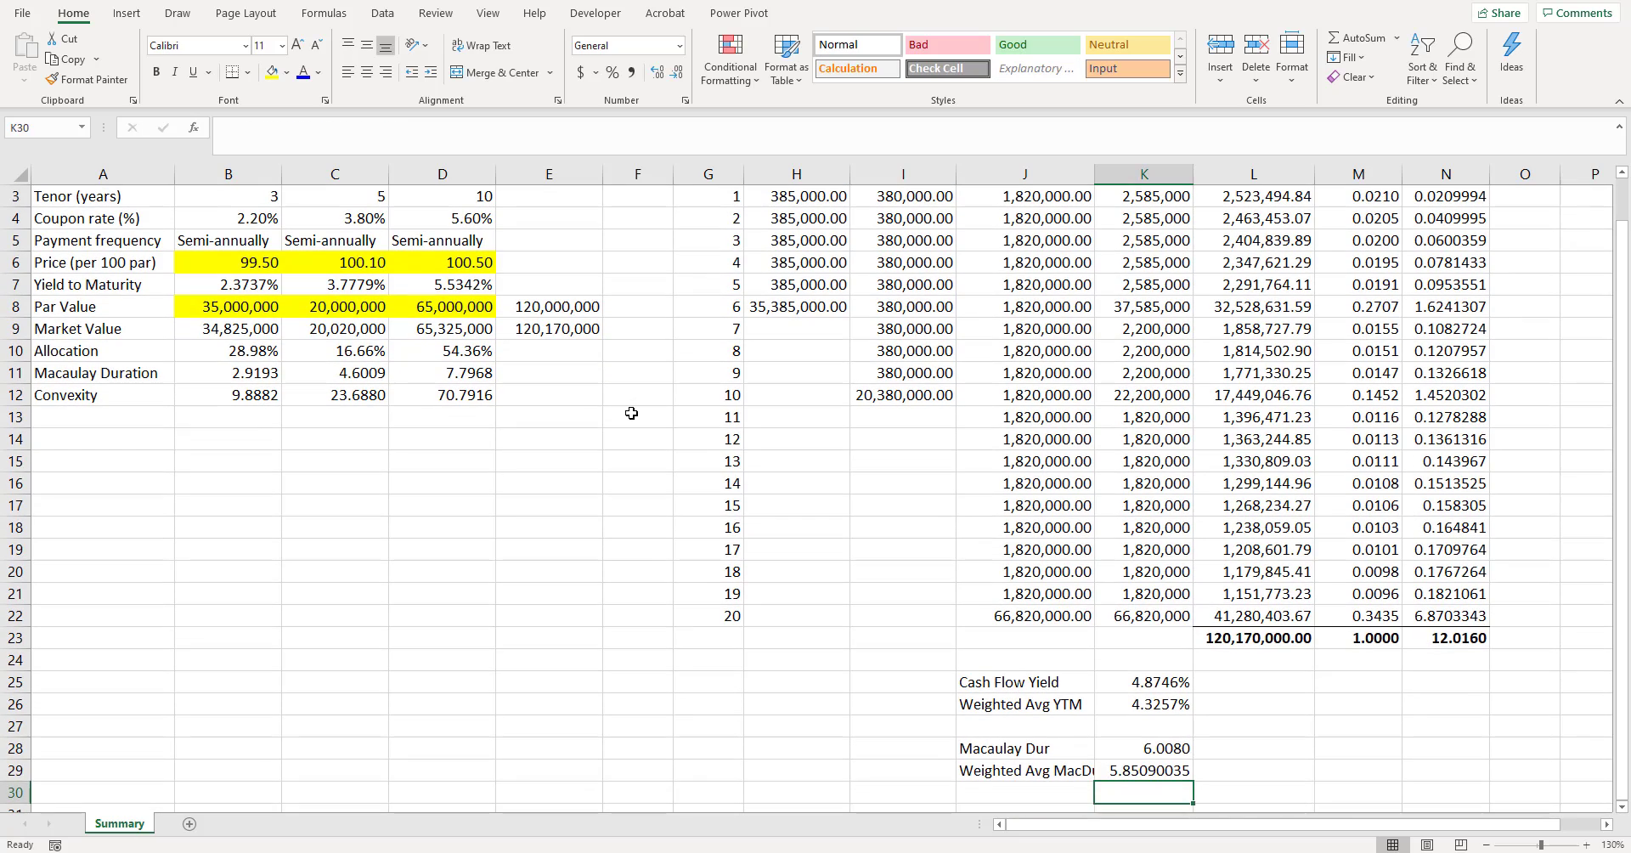
- Show the weighted average duration in K29 with four decimals
{"action": "left_click", "coordinate": [677, 72]}
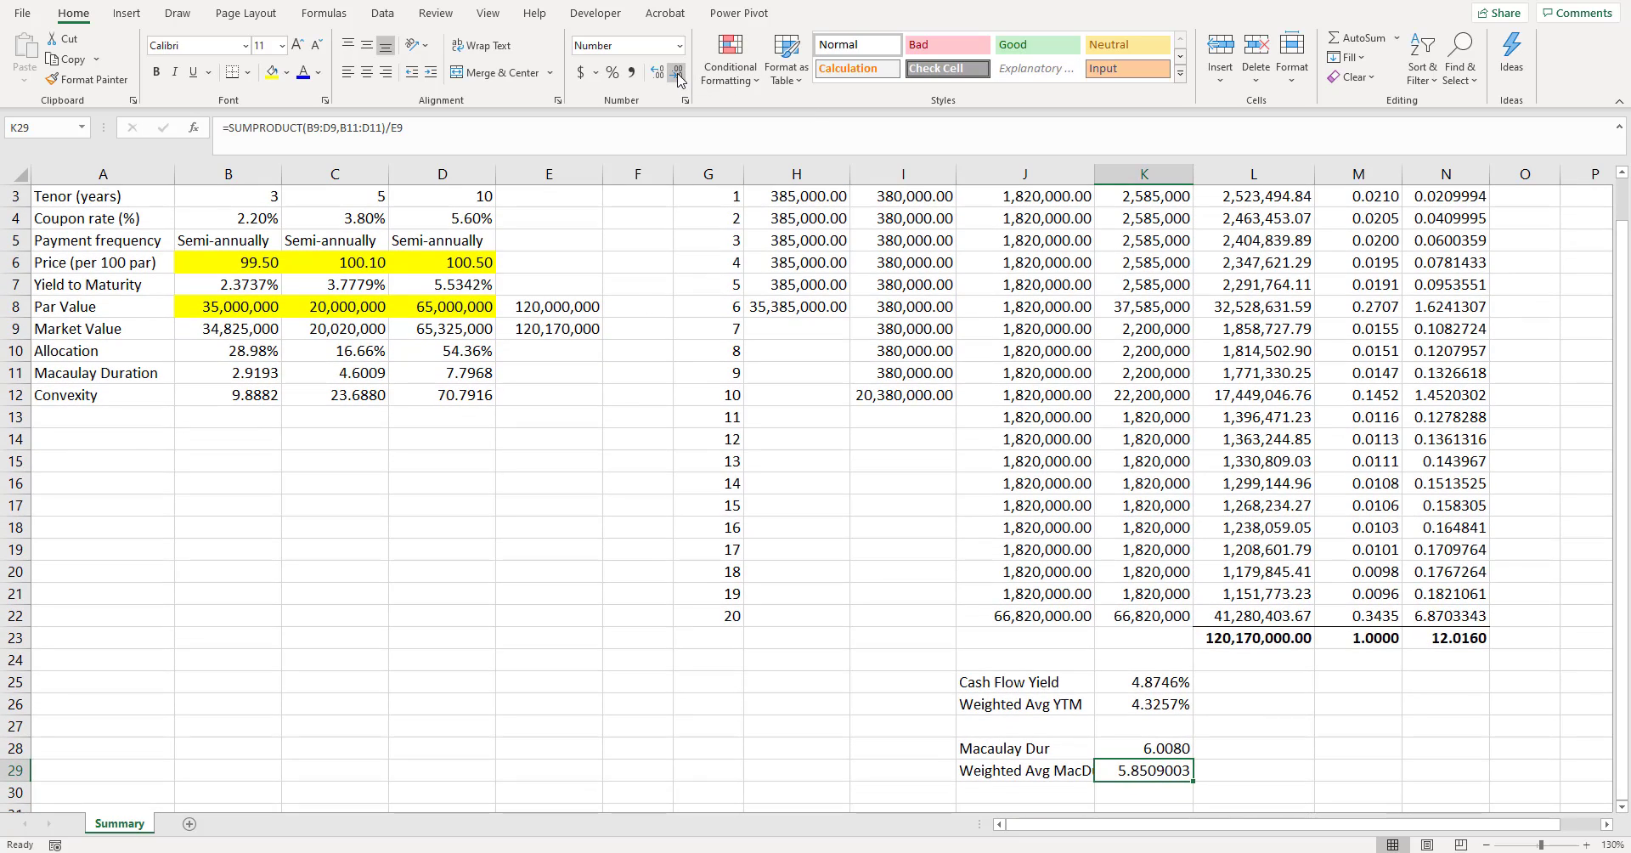
{"action": "left_click", "coordinate": [677, 72]}
{"action": "left_click", "coordinate": [676, 73]}
{"action": "left_click", "coordinate": [677, 73]}
- Widen column J so the full "Weighted Avg MacDur" label fits
{"action": "scroll", "coordinate": [1104, 433], "scroll_direction": "down", "scroll_amount": 1}
{"action": "left_click", "coordinate": [1185, 683]}
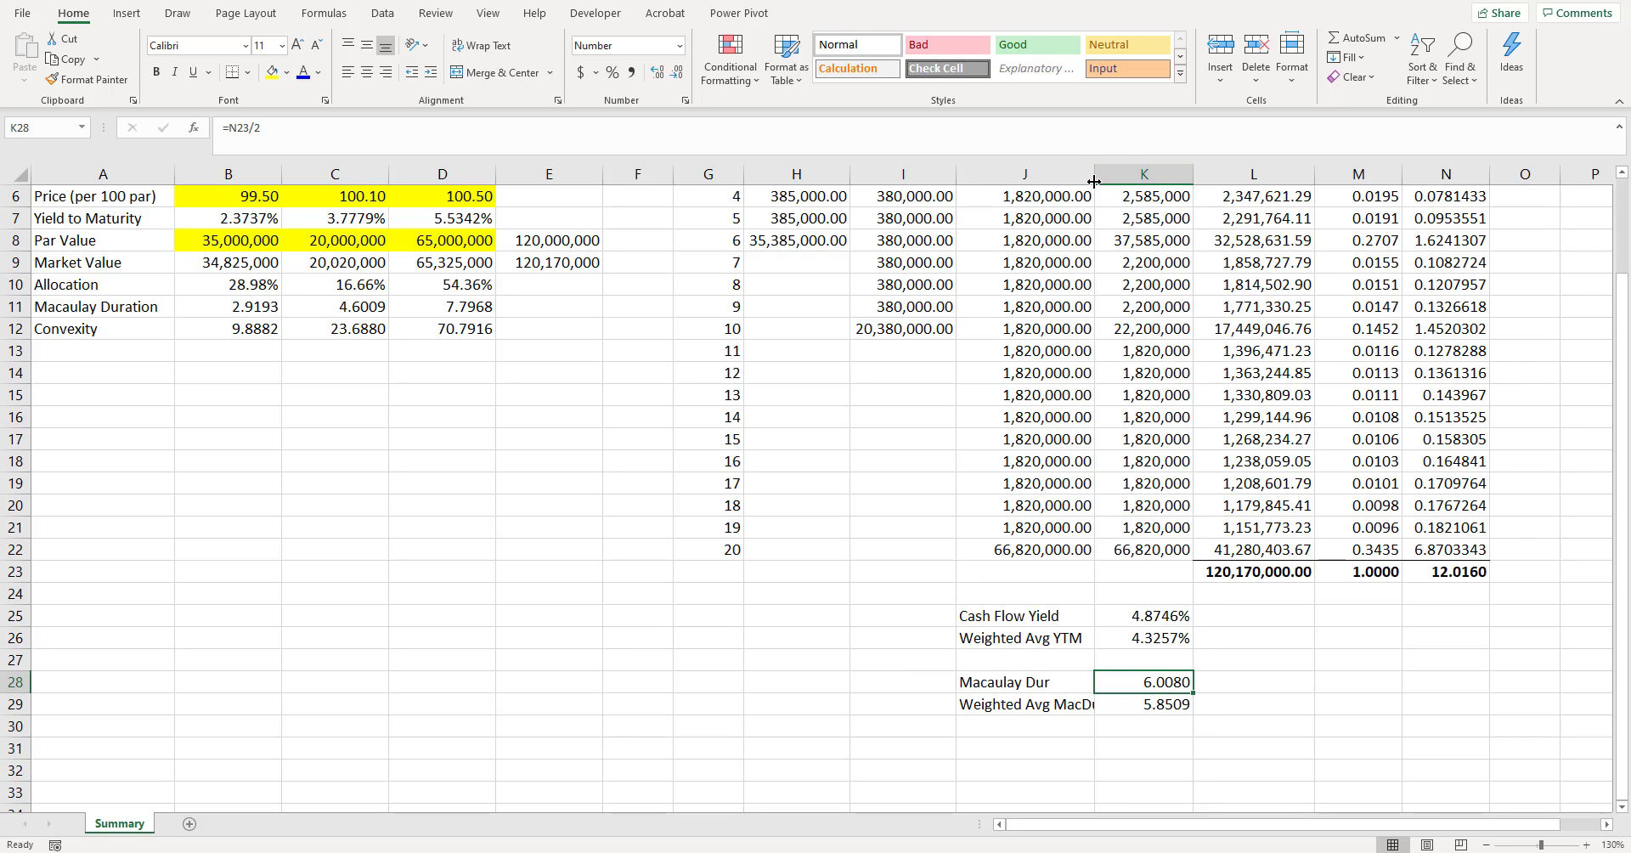
{"action": "left_click_drag", "start_coordinate": [1094, 181], "coordinate": [1116, 181]}
{"action": "left_click", "coordinate": [1240, 619]}
{"action": "left_click", "coordinate": [1202, 695]}
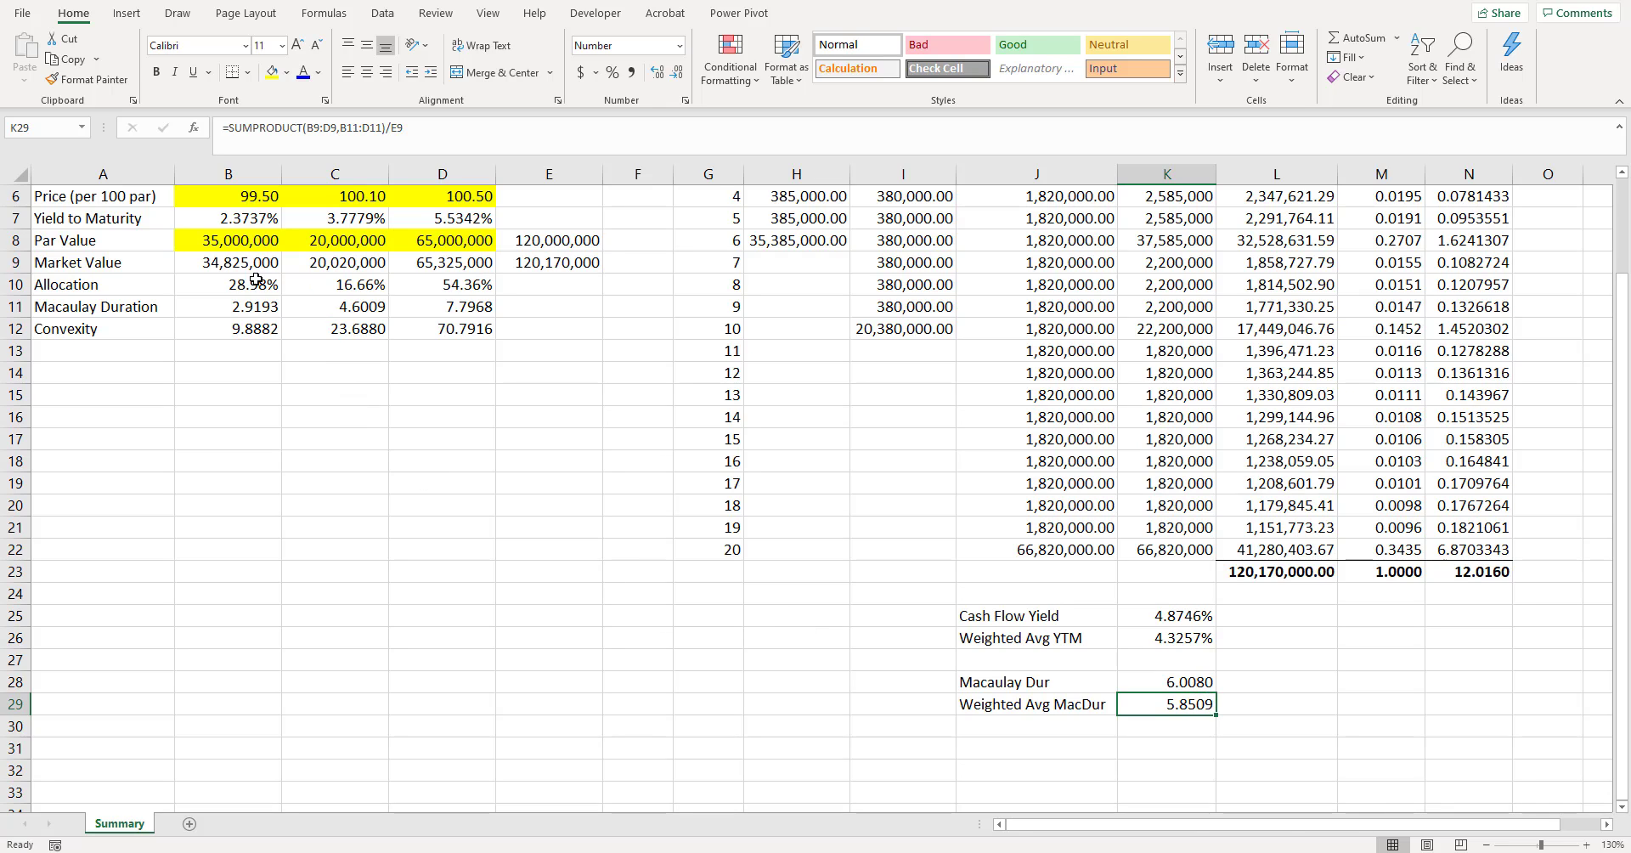
- Highlight the weighted average duration label and value in J29:K29 with yellow fill
{"action": "left_click_drag", "start_coordinate": [276, 262], "coordinate": [445, 264]}
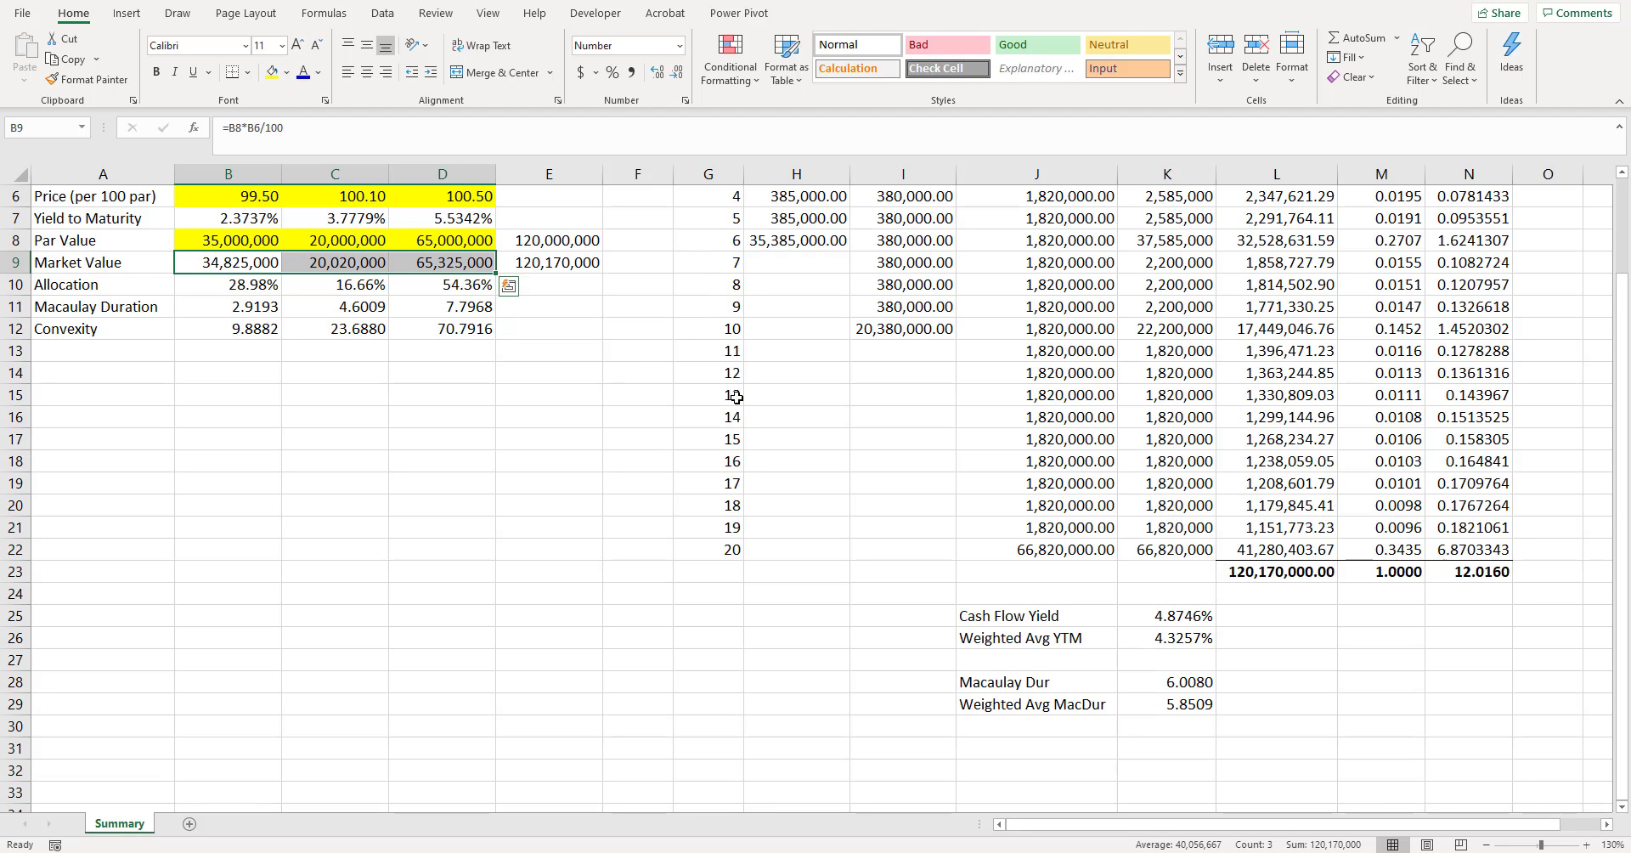
{"action": "left_click", "coordinate": [1188, 704]}
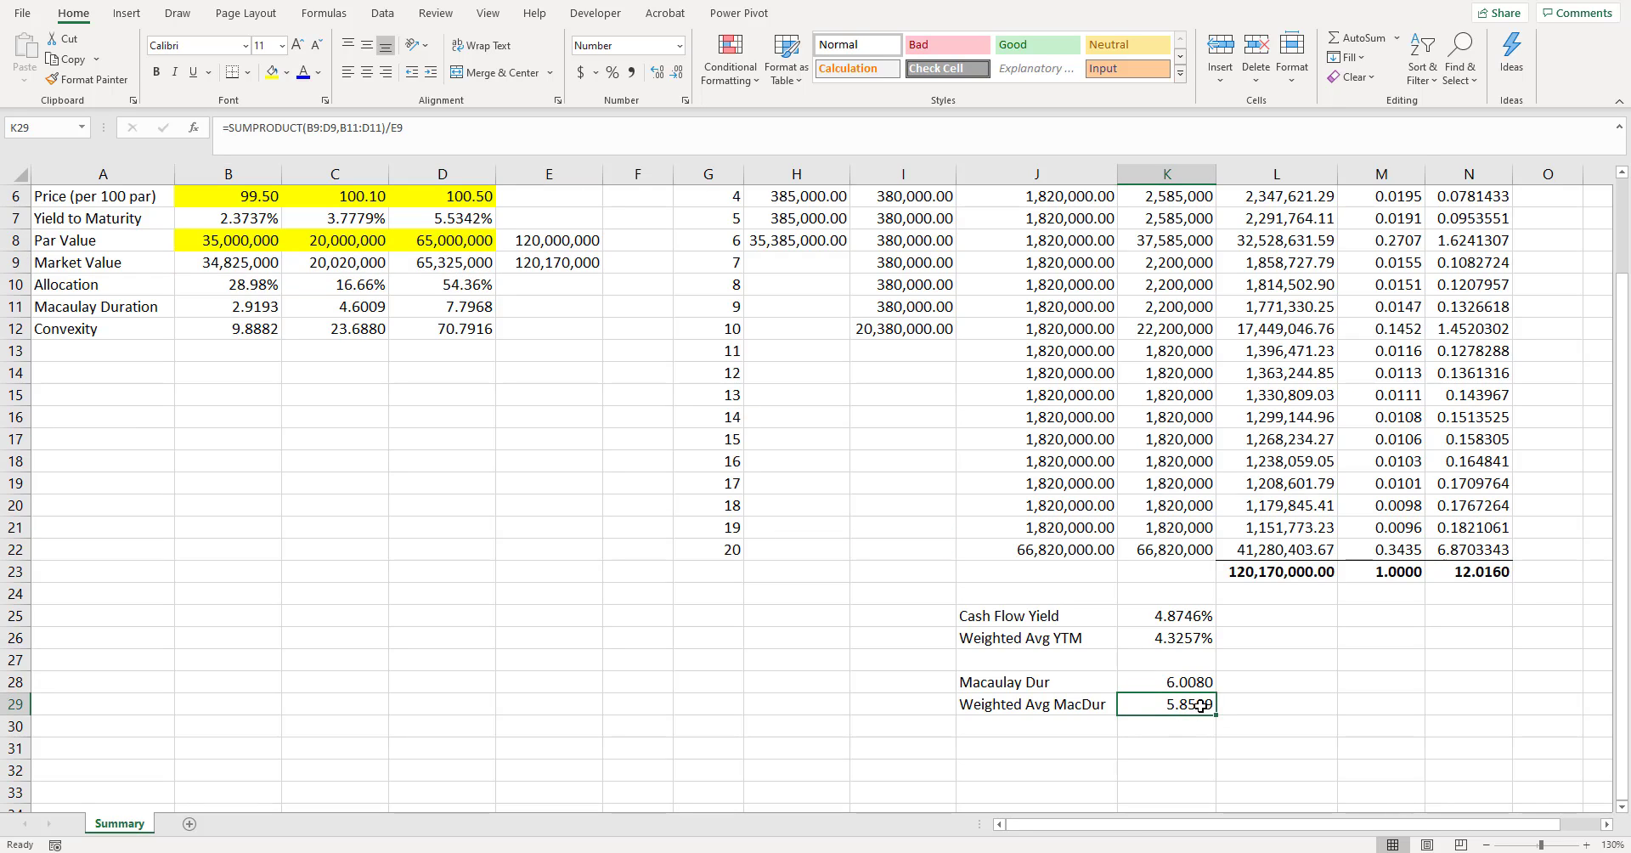
{"action": "left_click_drag", "start_coordinate": [1170, 705], "coordinate": [1058, 705]}
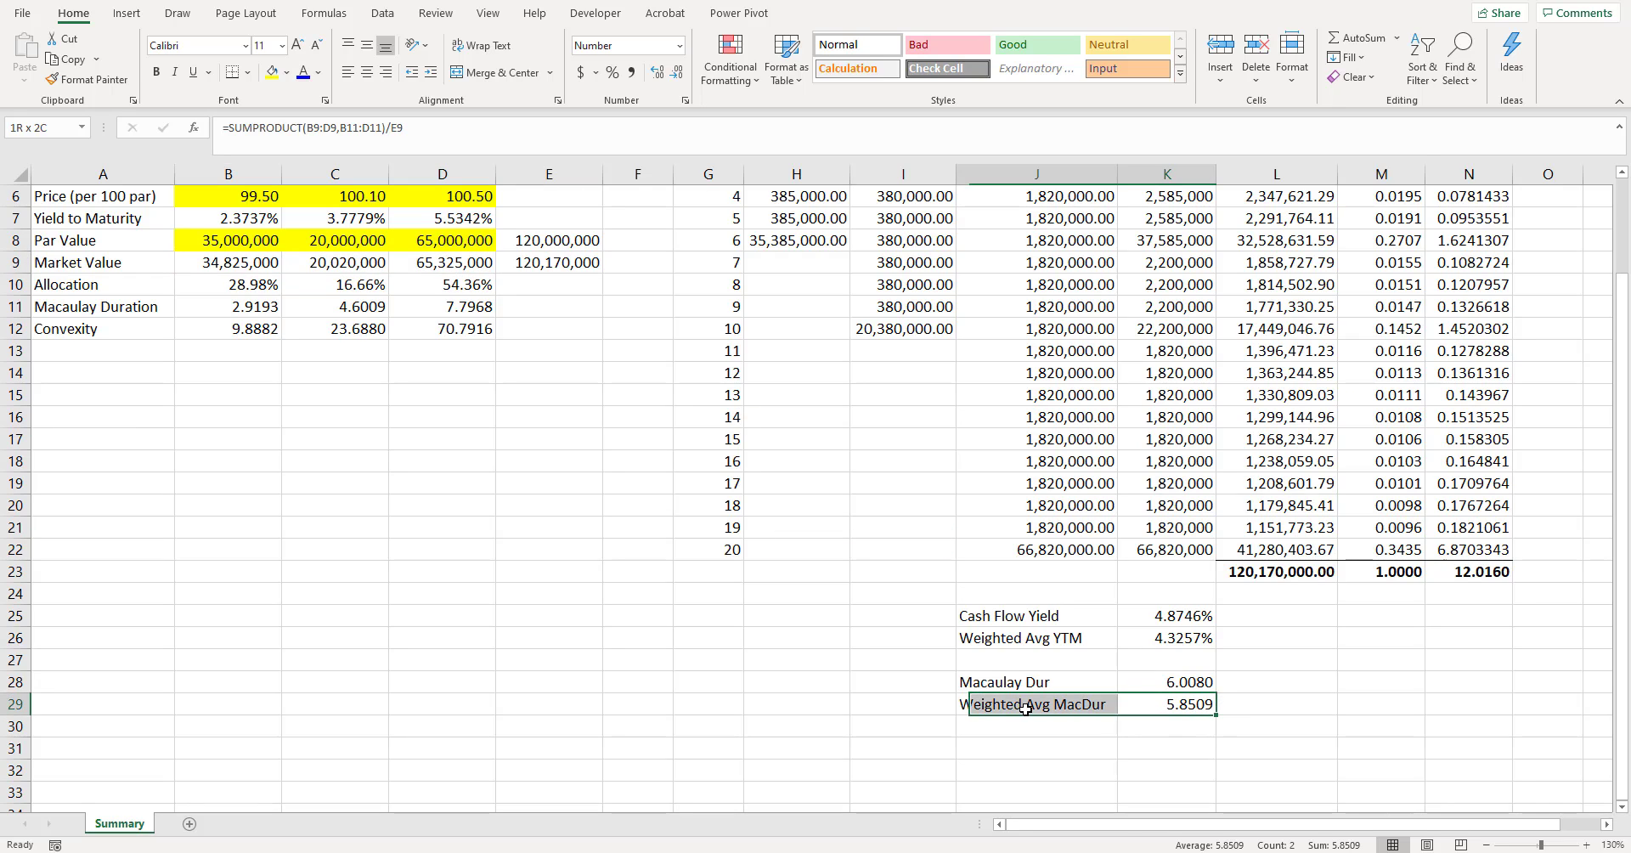
{"action": "left_click", "coordinate": [1185, 698]}
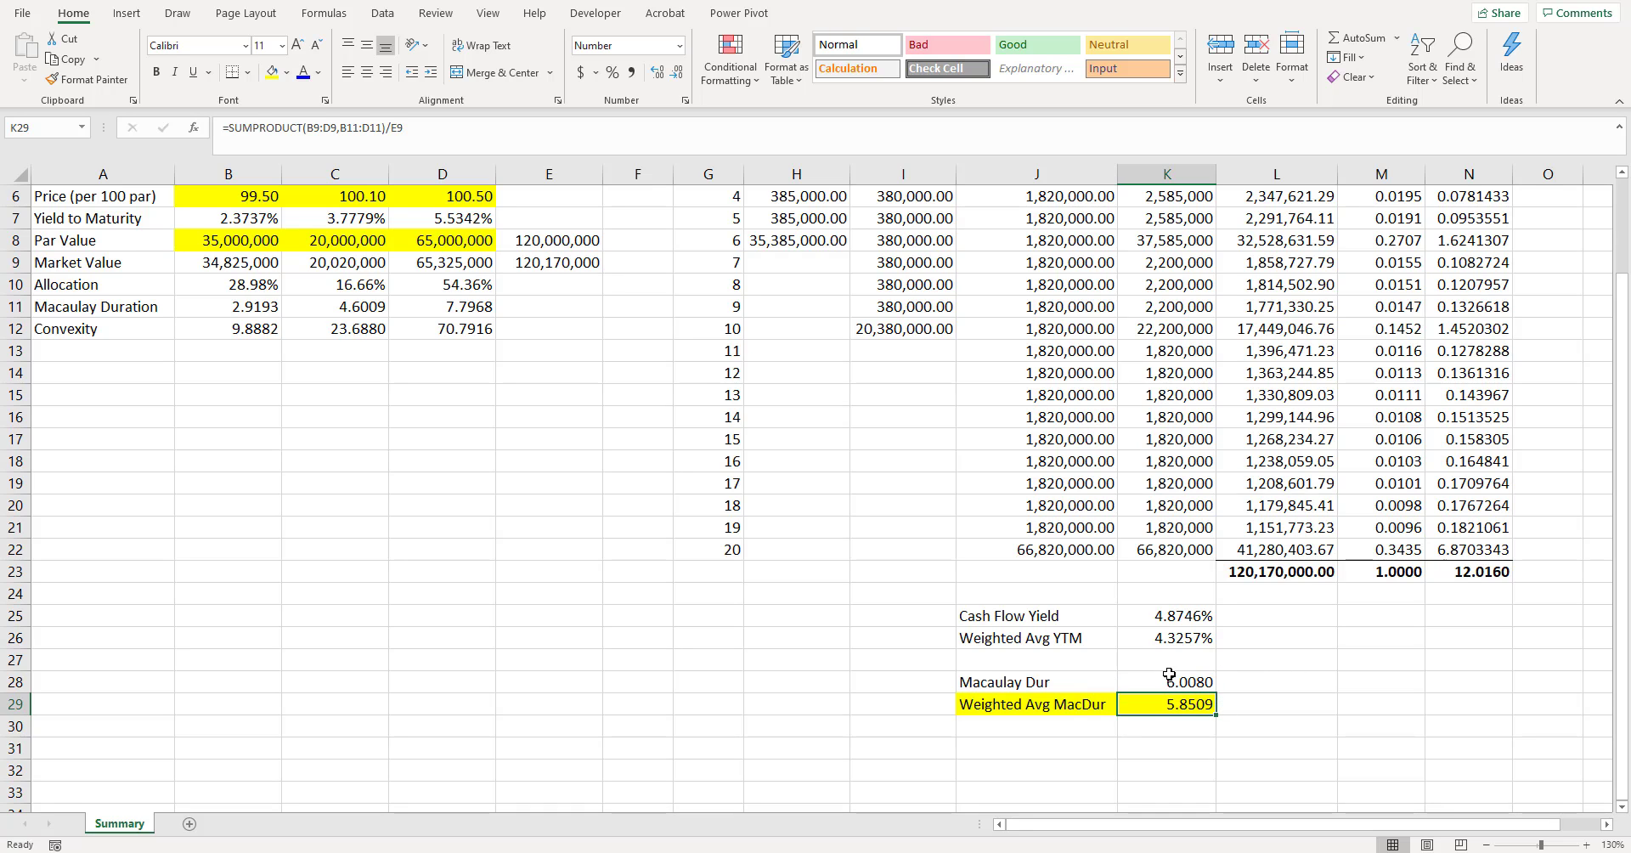
{"action": "scroll", "coordinate": [1167, 676], "scroll_direction": "down", "scroll_amount": 1}
{"action": "scroll", "coordinate": [1359, 425], "scroll_direction": "up", "scroll_amount": 2}
- Label cell O1 "w x (T - MacDur)^2" and widen column O to fit the header
{"action": "left_click", "coordinate": [1556, 311]}
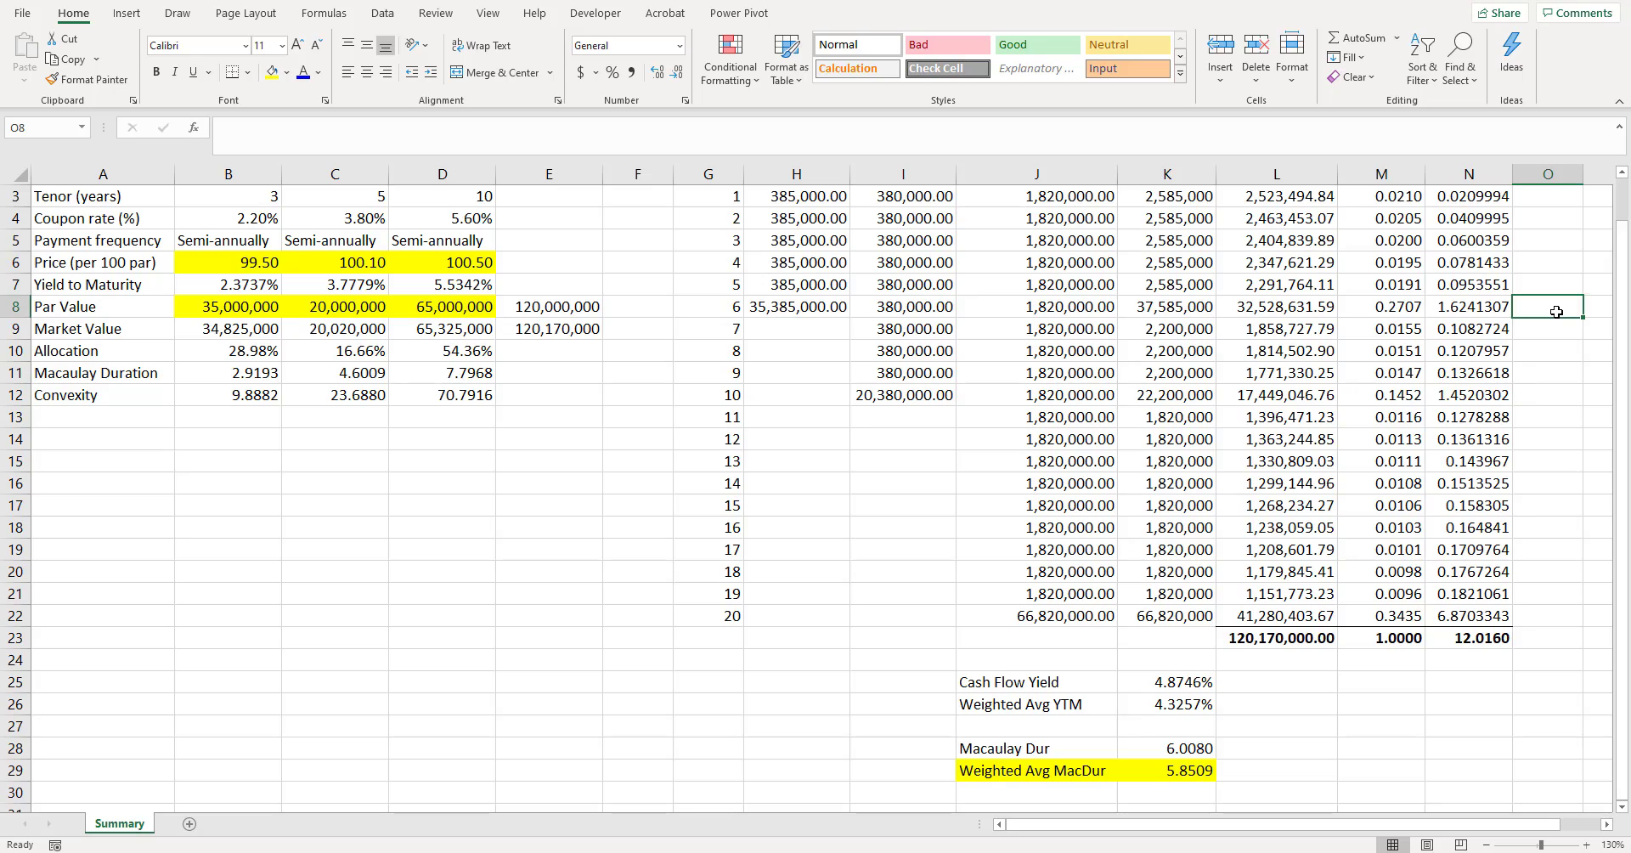
{"action": "key", "text": "ctrl+Up"}
{"action": "key", "text": "Right"}
{"action": "key", "text": "Left"}
{"action": "key", "text": "Right"}
{"action": "key", "text": "Right"}
{"action": "key", "text": "Right"}
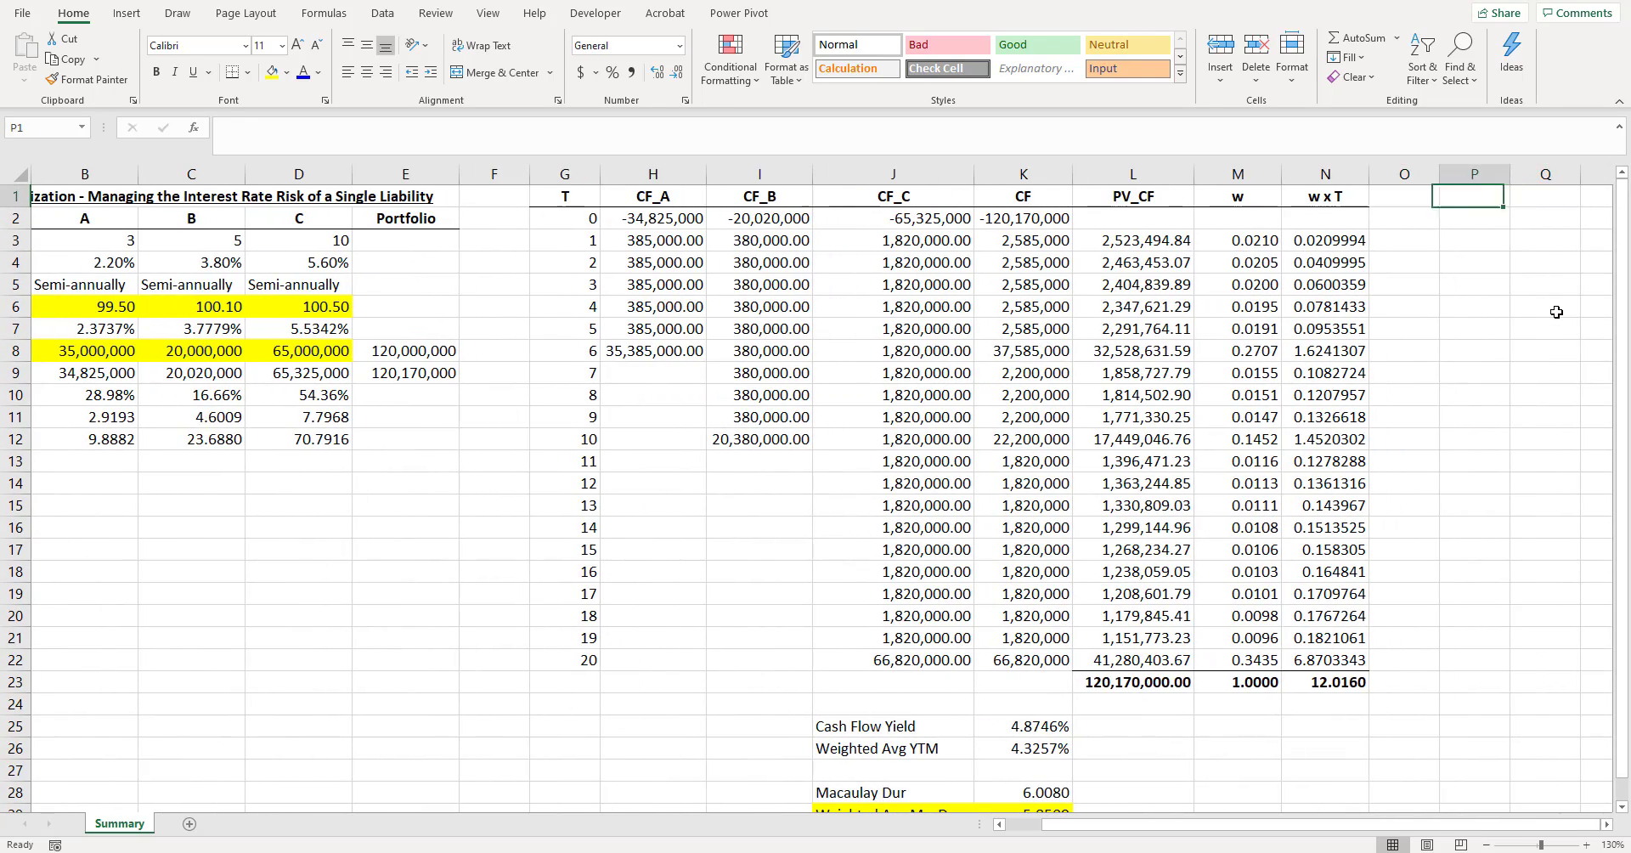
{"action": "key", "text": "Left"}
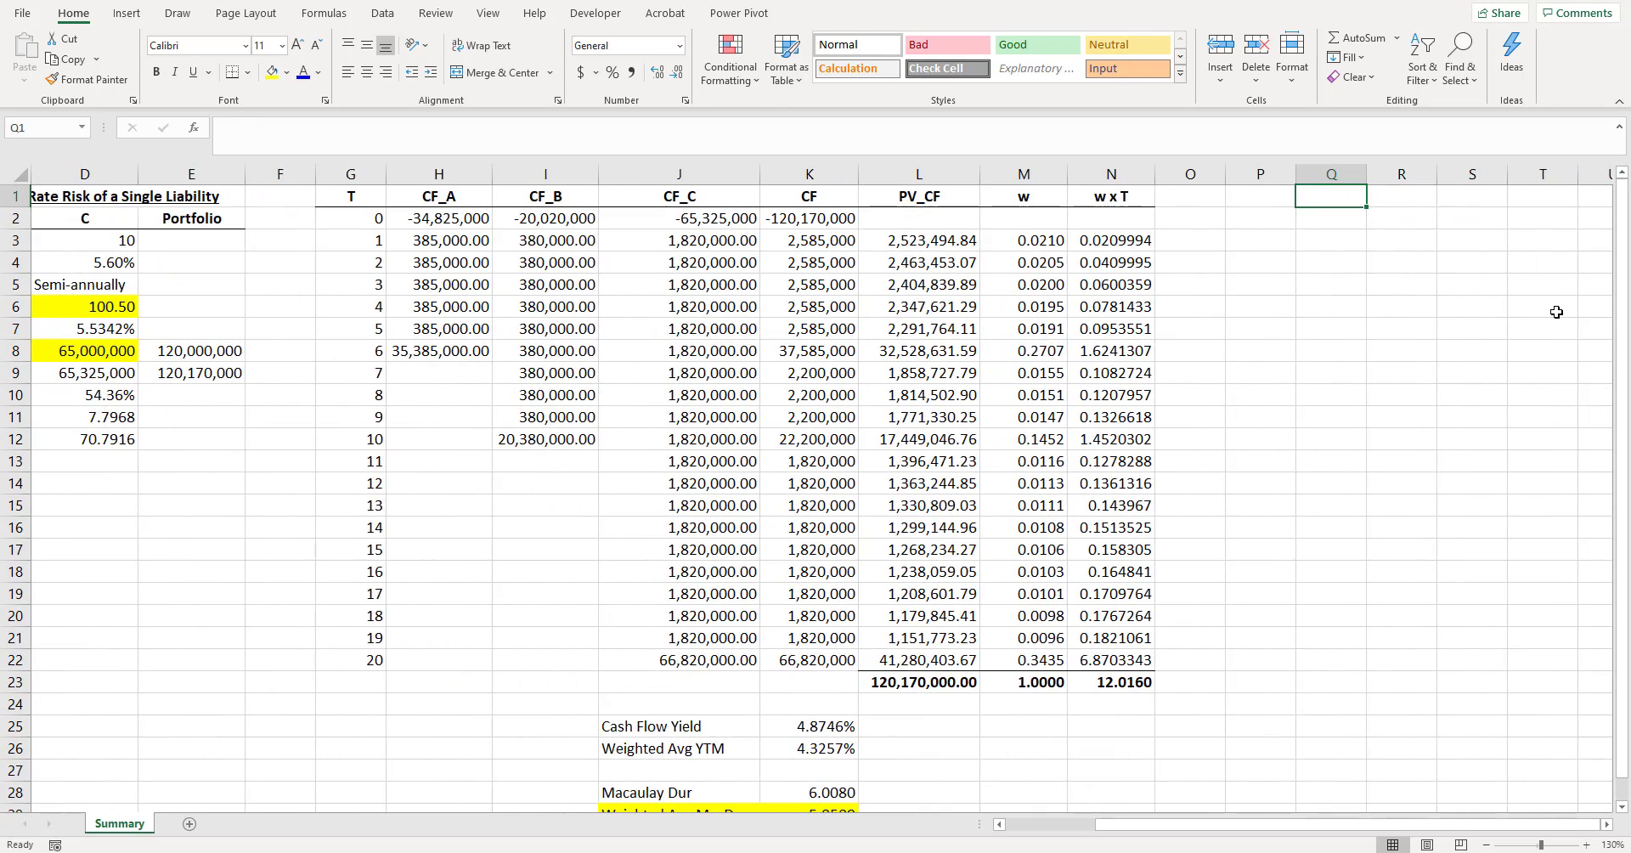
{"action": "key", "text": "Left"}
{"action": "key", "text": "Left"}
{"action": "type", "text": "w"}
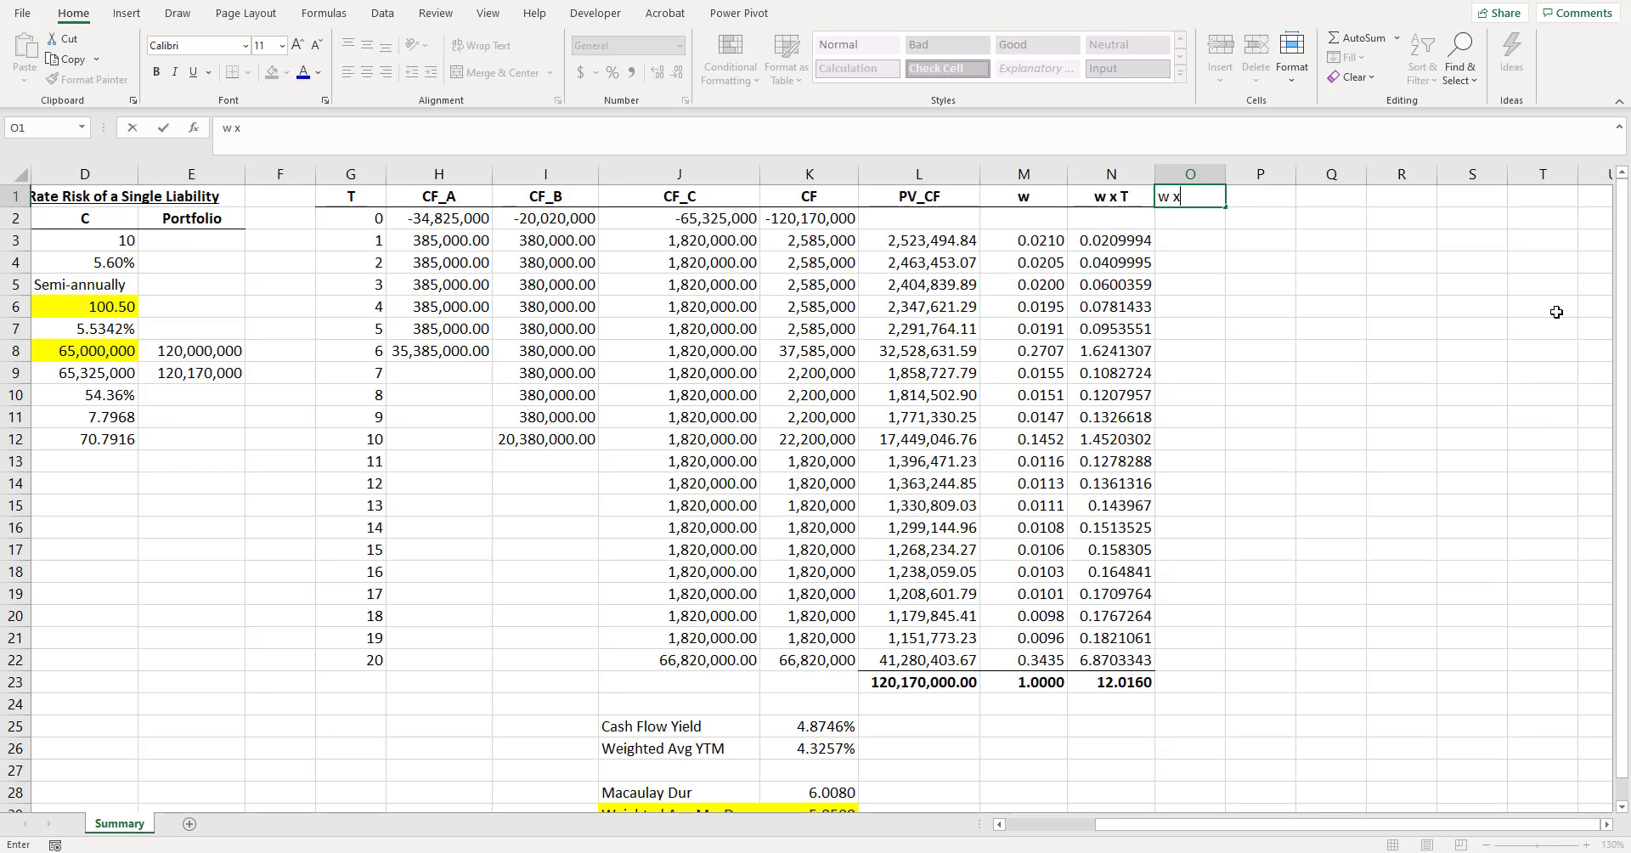
{"action": "type", "text": " x (T - MacDur)^2"}
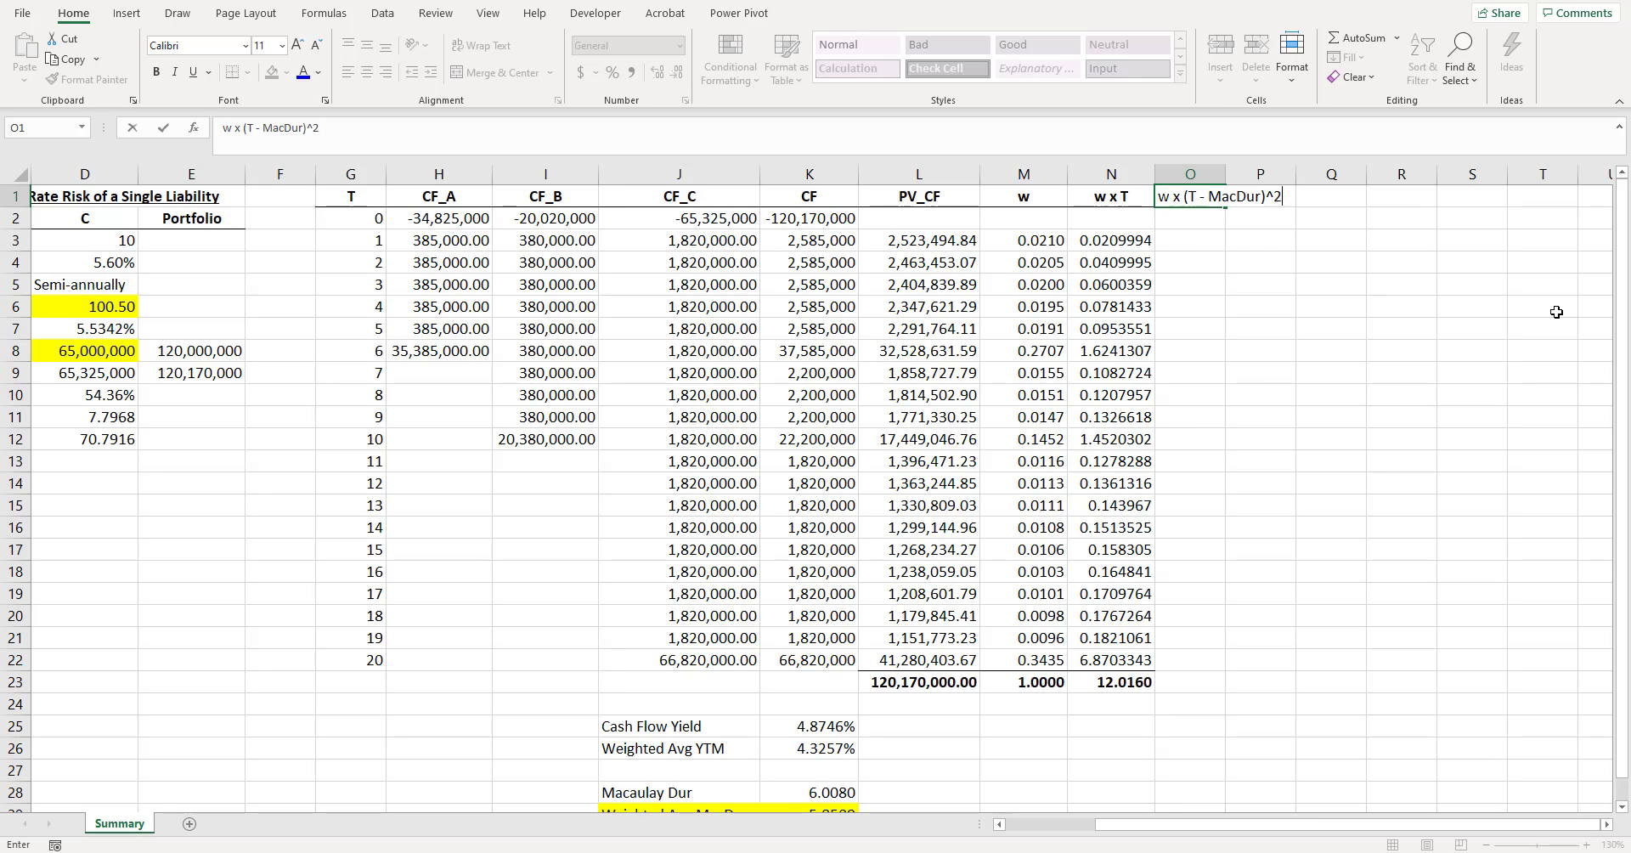
{"action": "key", "text": "Return"}
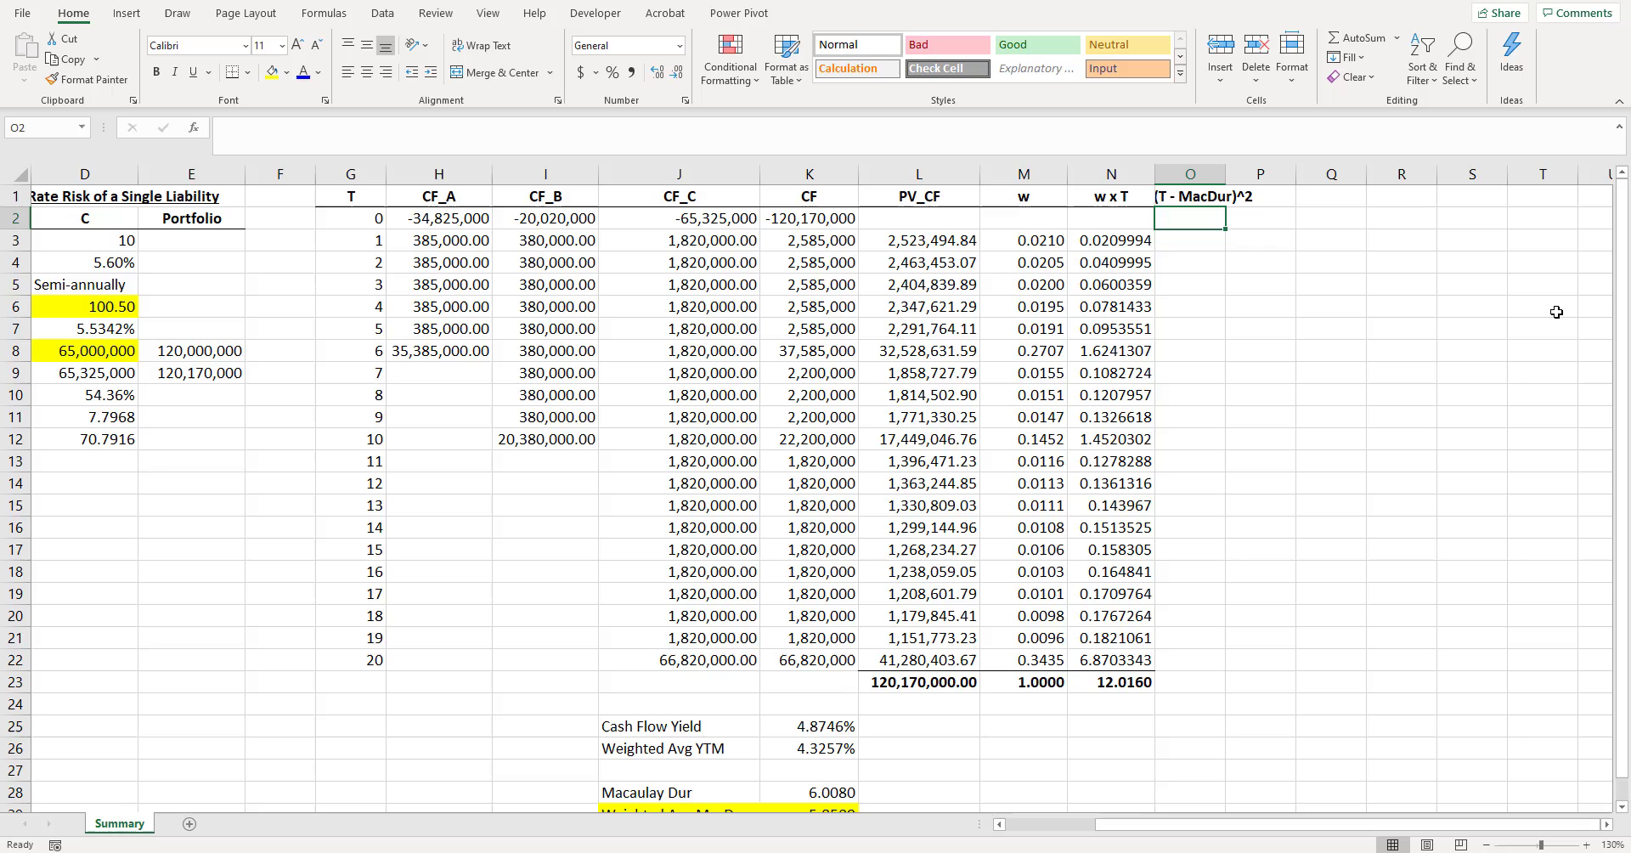
{"action": "double_click", "coordinate": [1225, 174]}
{"action": "left_click_drag", "start_coordinate": [1291, 174], "coordinate": [1307, 174]}
- Enter the formula =M3*(G3-$N$23)^2 in O3 for the weighted squared deviation from Macaulay duration
{"action": "left_click", "coordinate": [1235, 239]}
{"action": "type", "text": "="}
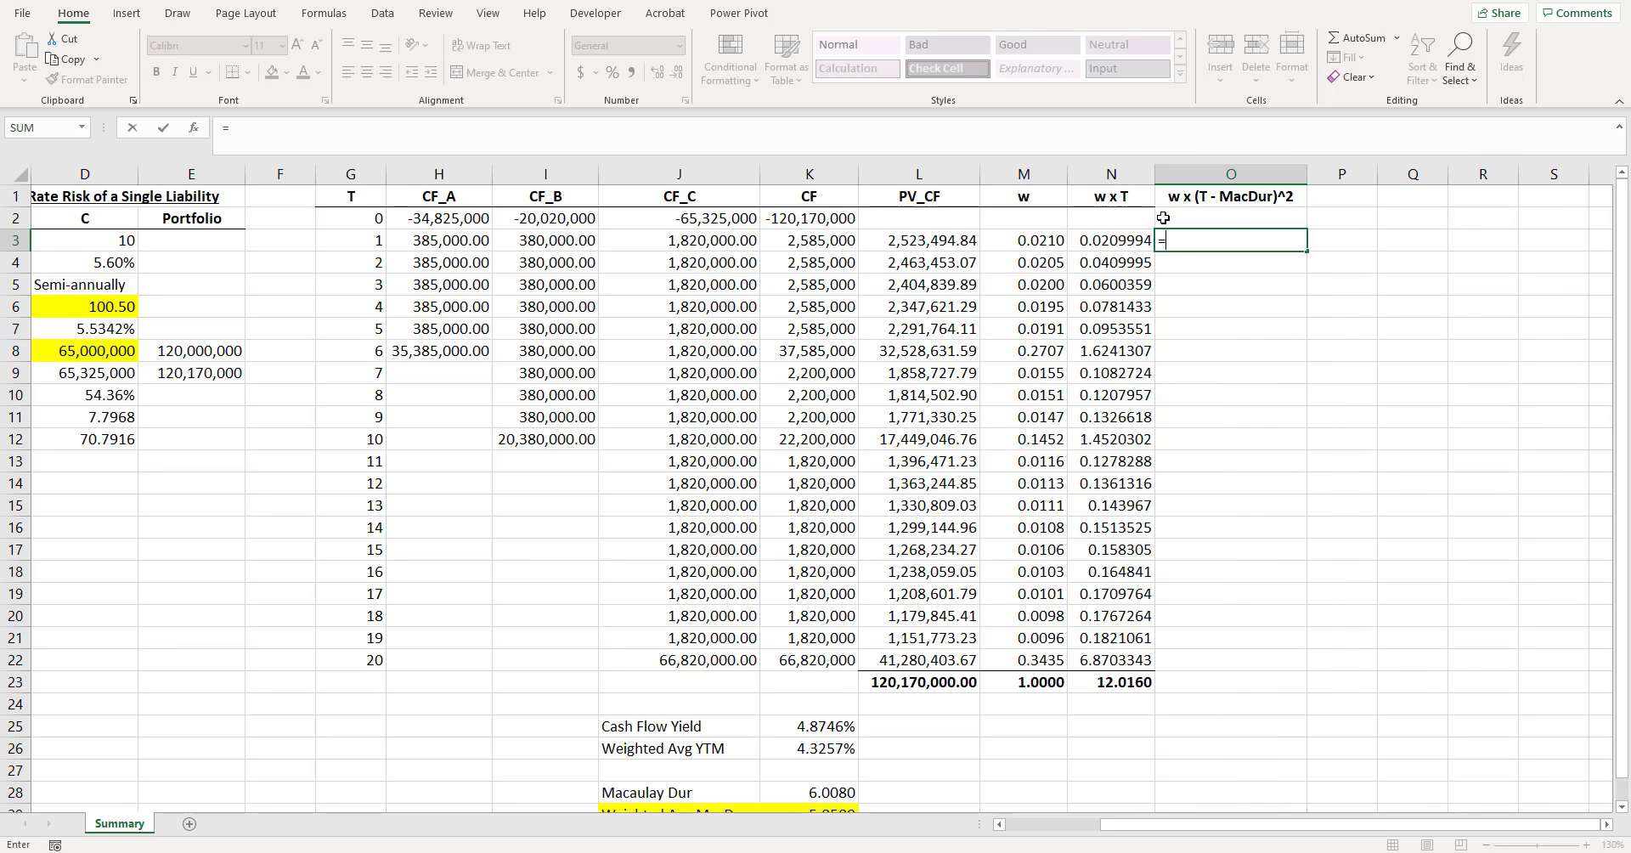
{"action": "key", "text": "Left"}
{"action": "key", "text": "Left"}
{"action": "type", "text": "*("}
{"action": "key", "text": "Left"}
{"action": "key", "text": "Left"}
{"action": "key", "text": "Left"}
{"action": "key", "text": "Left"}
{"action": "key", "text": "Left"}
{"action": "key", "text": "Left"}
{"action": "key", "text": "Left"}
{"action": "key", "text": "Left"}
{"action": "key", "text": "Left"}
{"action": "key", "text": "Left"}
{"action": "key", "text": "Left"}
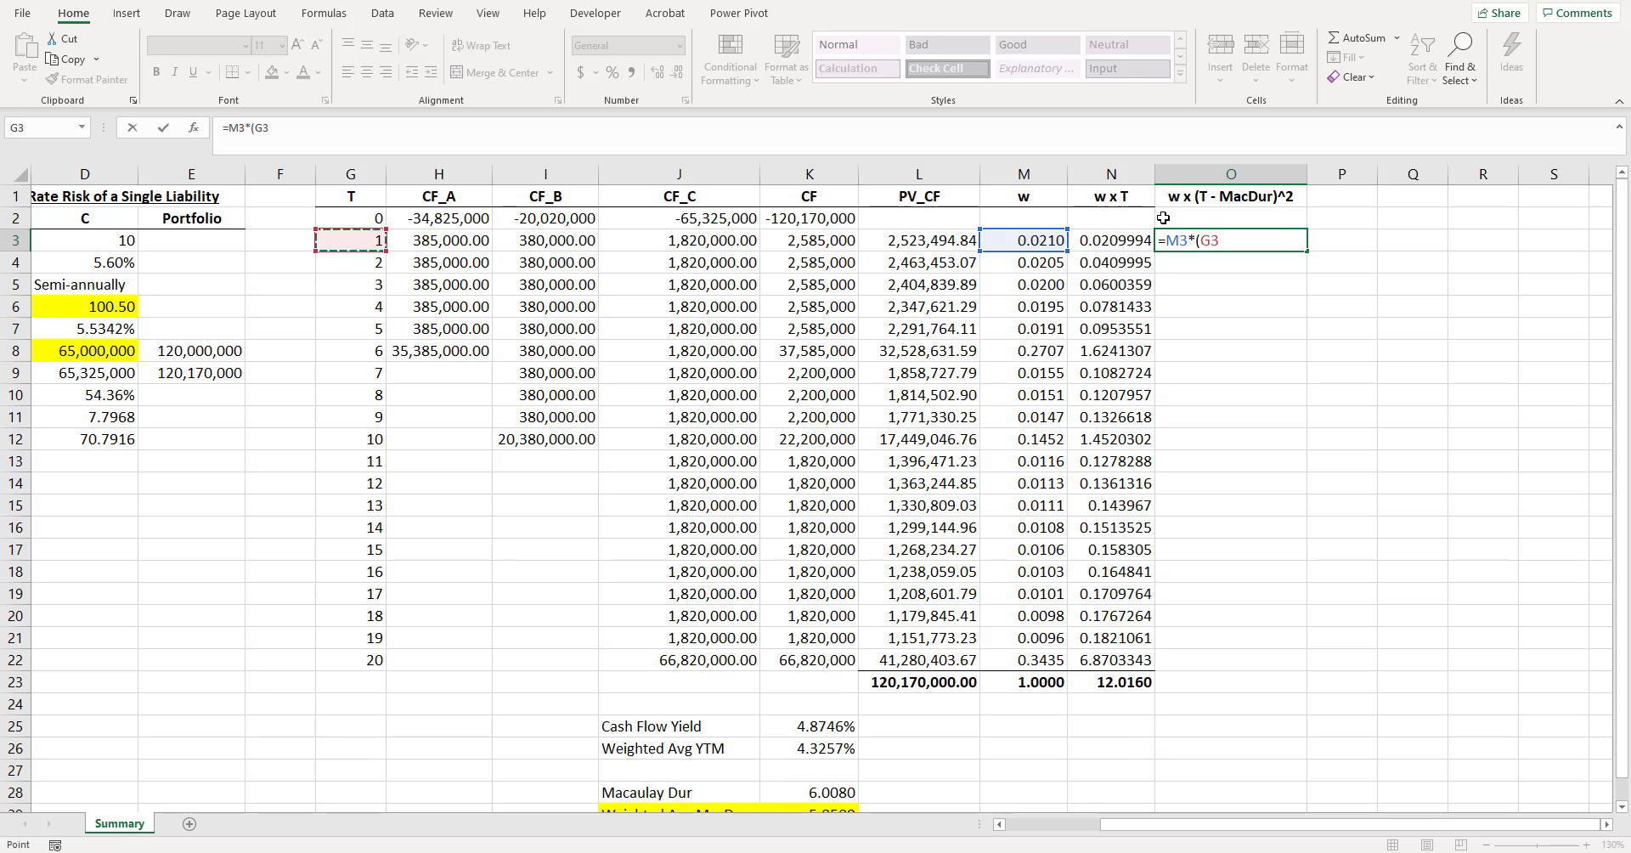
{"action": "key", "text": "Right"}
{"action": "key", "text": "Right"}
{"action": "key", "text": "Right"}
{"action": "type", "text": "-"}
{"action": "key", "text": "Left"}
{"action": "key", "text": "Down"}
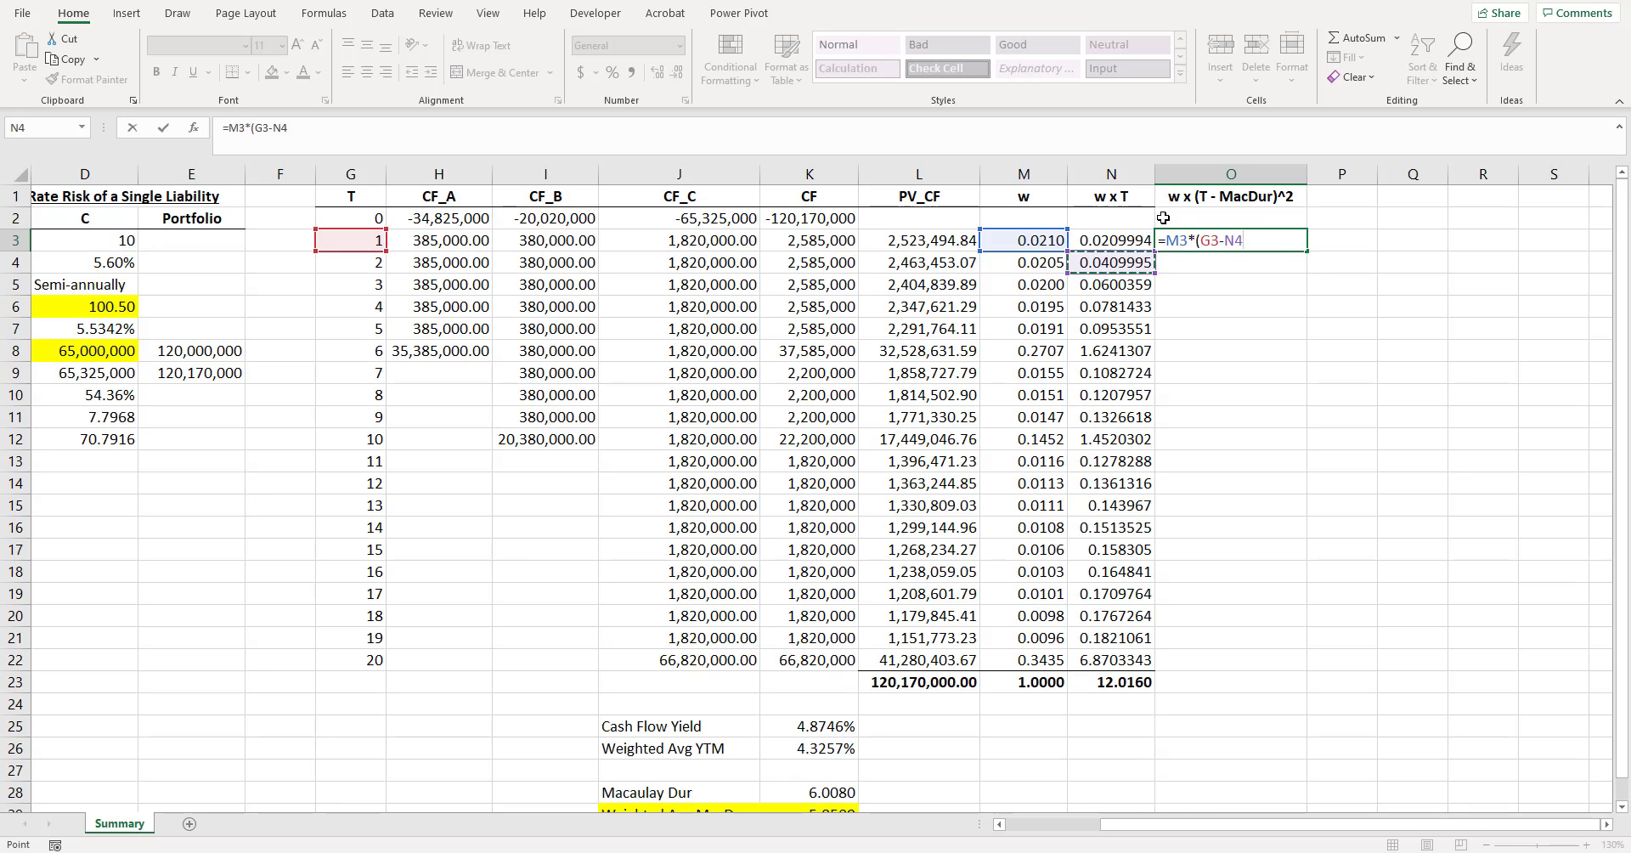
{"action": "key", "text": "ctrl+Down"}
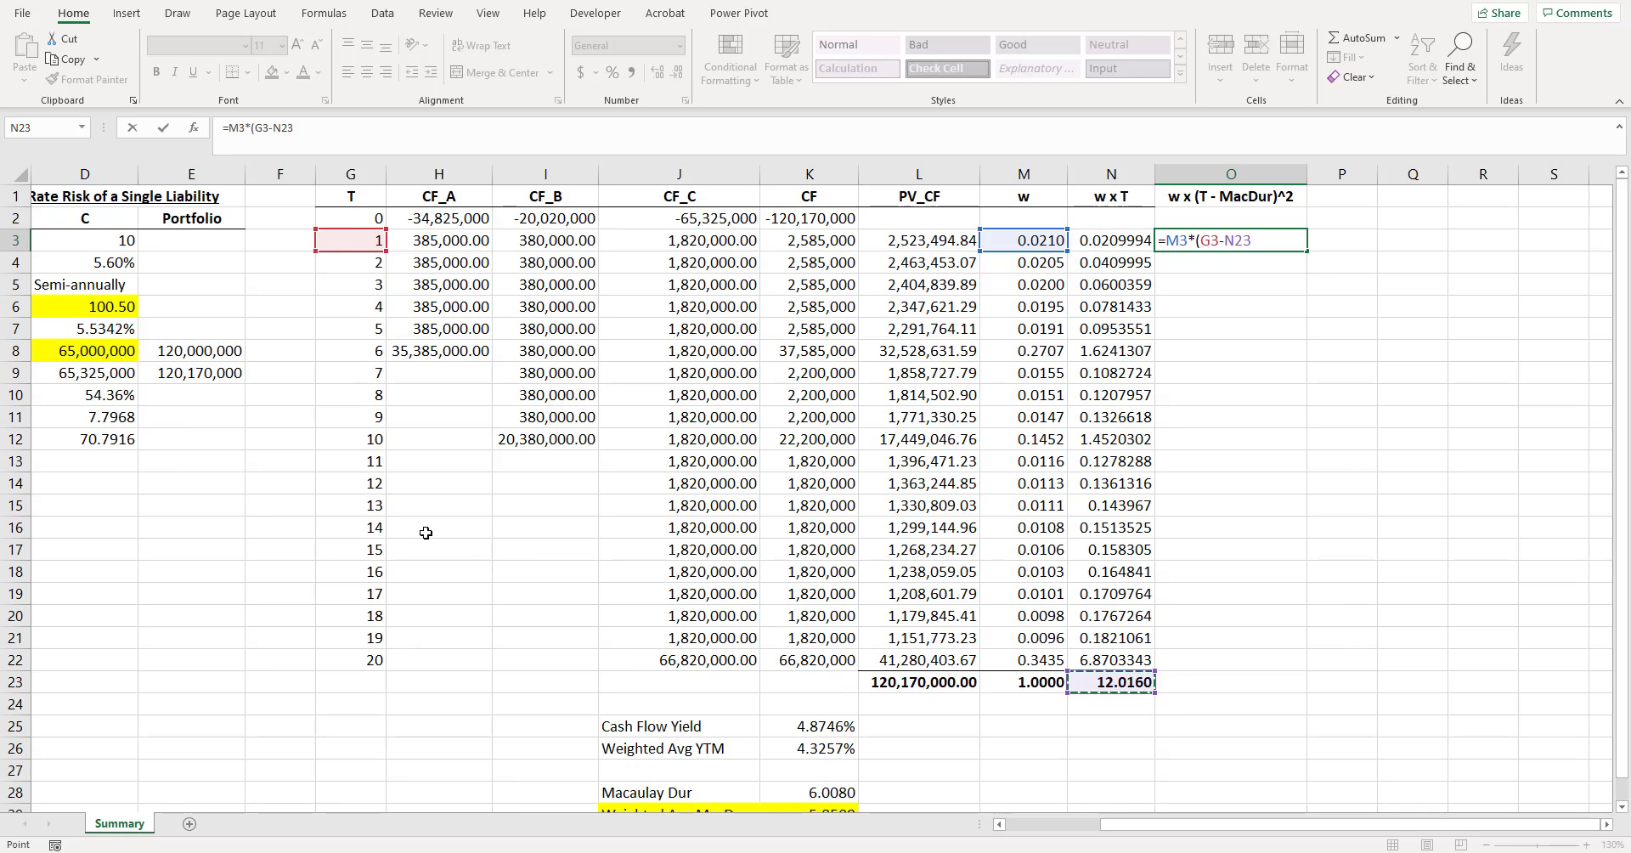
{"action": "key", "text": "F4"}
{"action": "type", "text": ")^"}
{"action": "type", "text": "2"}
{"action": "key", "text": "Return"}
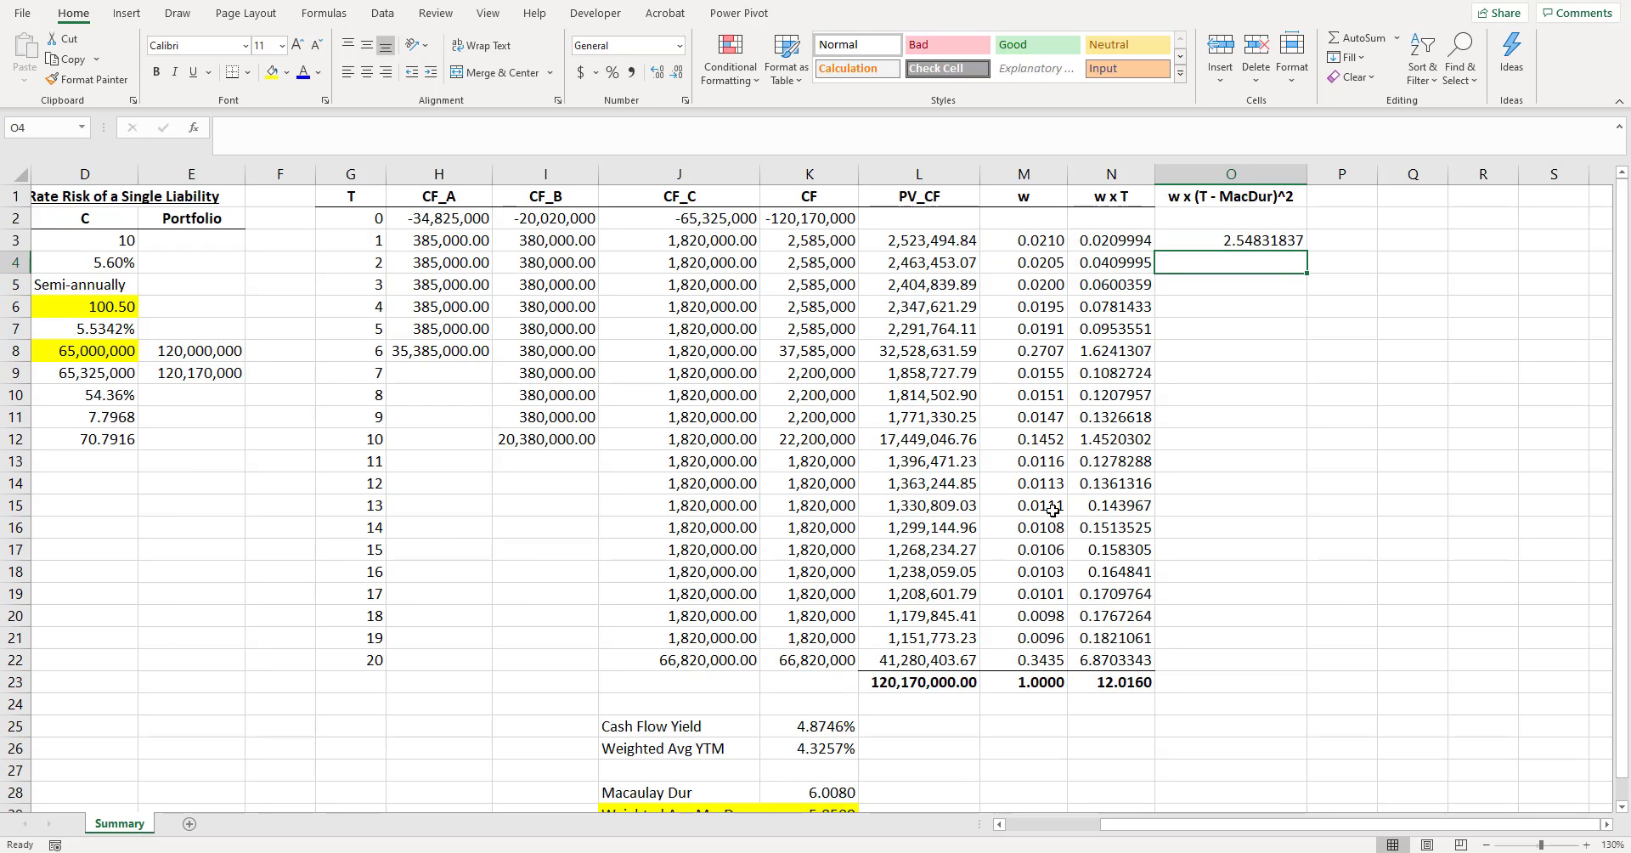
- Fill the O3 formula down through O22 and copy the N23 total formula into O23
{"action": "left_click_drag", "start_coordinate": [1290, 242], "coordinate": [1248, 659]}
{"action": "key", "text": "ctrl+d"}
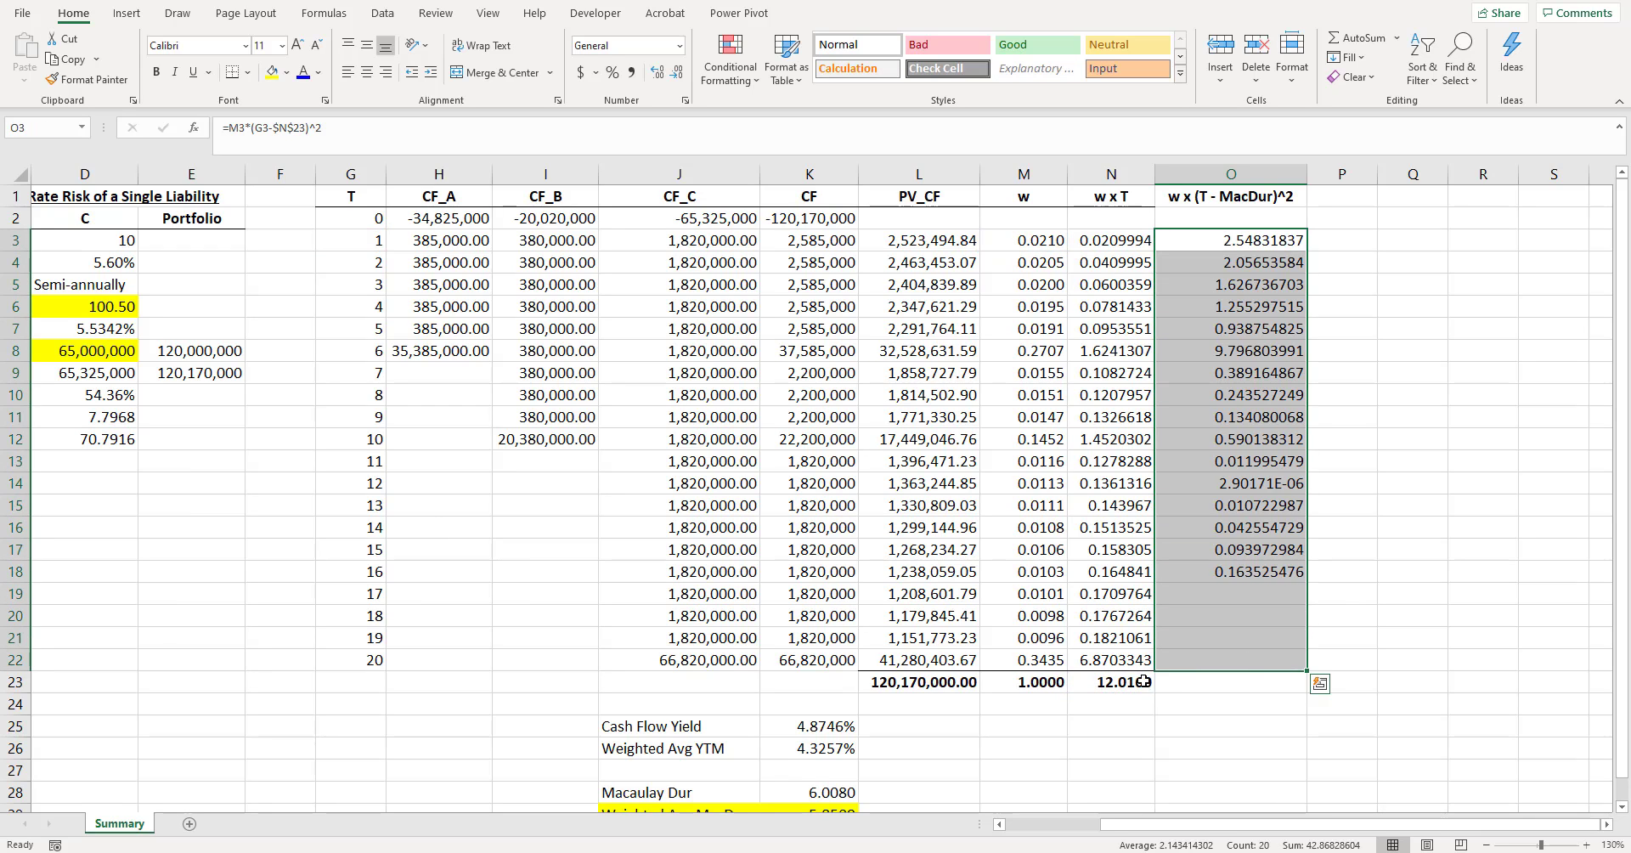
{"action": "left_click_drag", "start_coordinate": [1138, 681], "coordinate": [1223, 681]}
{"action": "key", "text": "ctrl+r"}
{"action": "left_click", "coordinate": [1282, 642]}
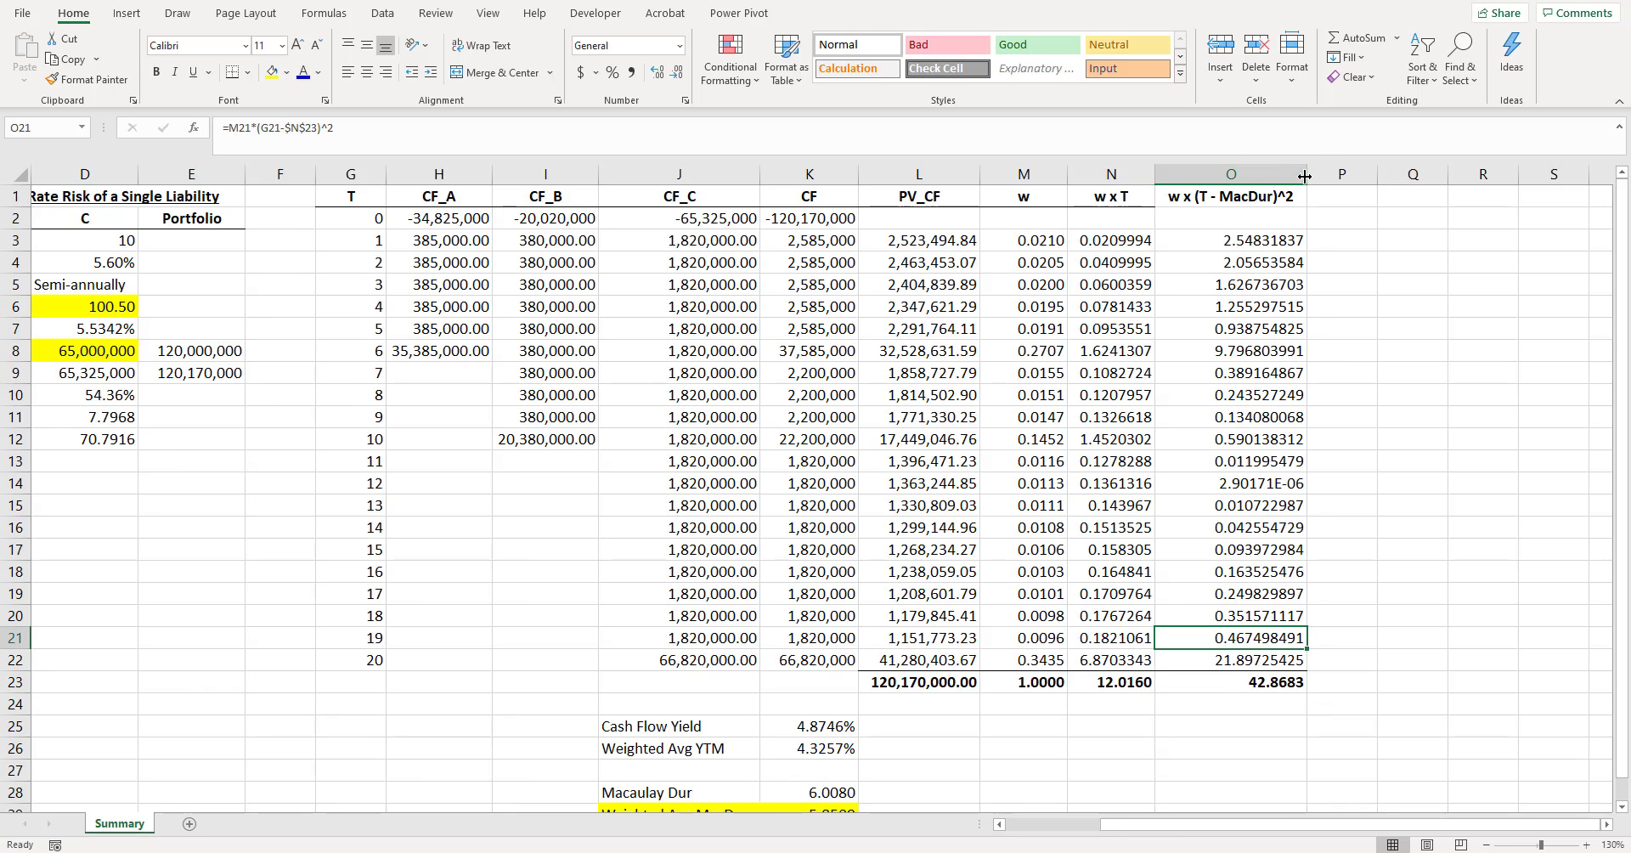
- Autofit column O to its contents
{"action": "double_click", "coordinate": [1307, 175]}
{"action": "left_click", "coordinate": [1274, 195]}
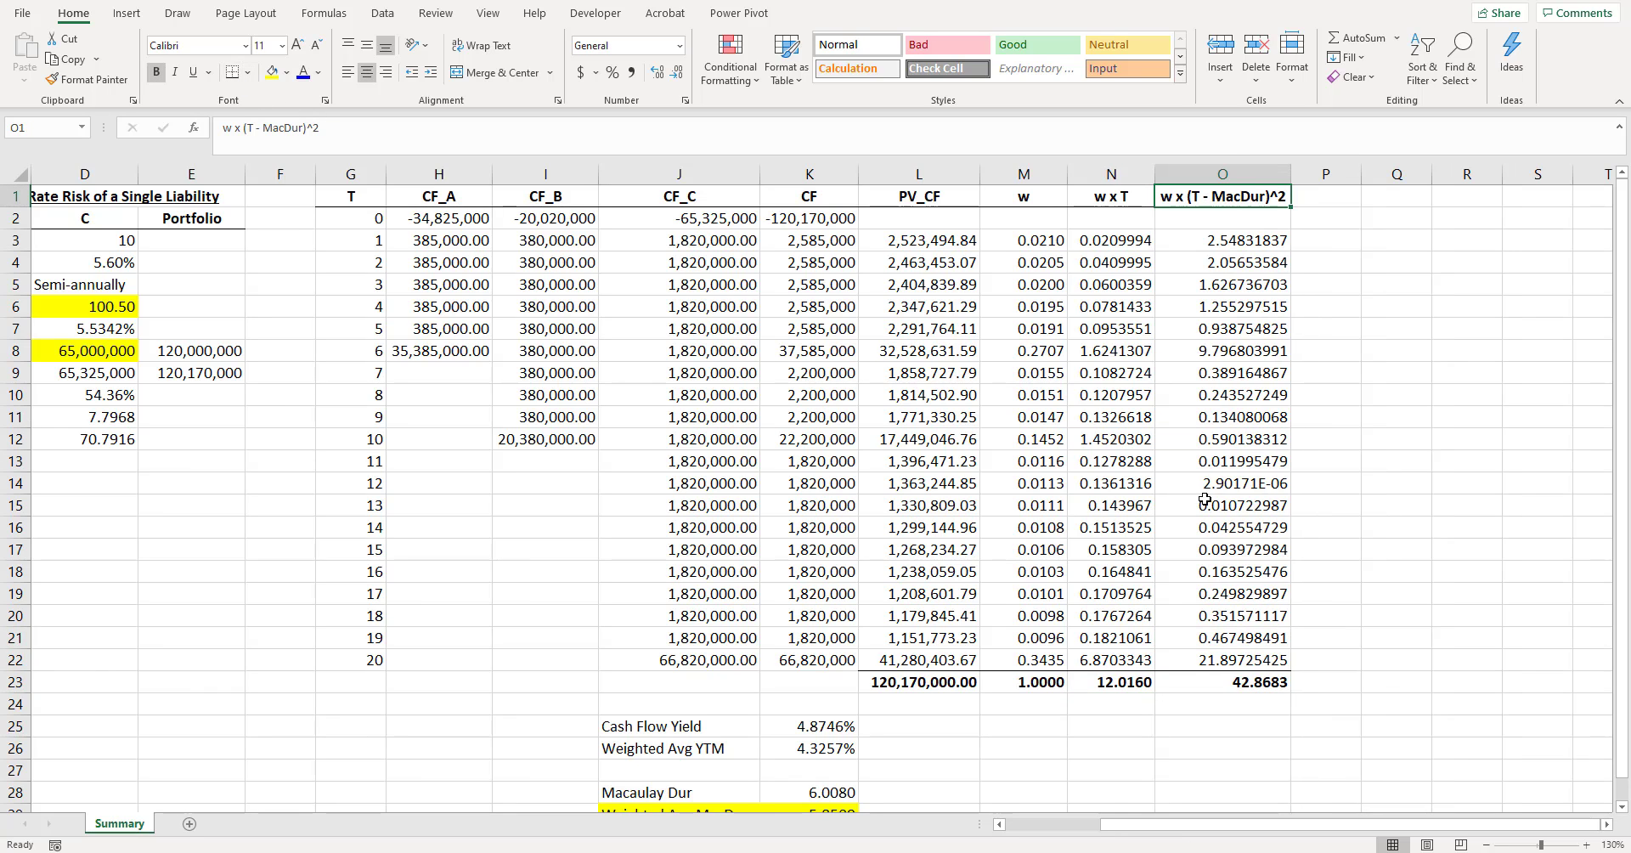
{"action": "scroll", "coordinate": [1206, 500], "scroll_direction": "down", "scroll_amount": 2}
{"action": "left_click", "coordinate": [1249, 550]}
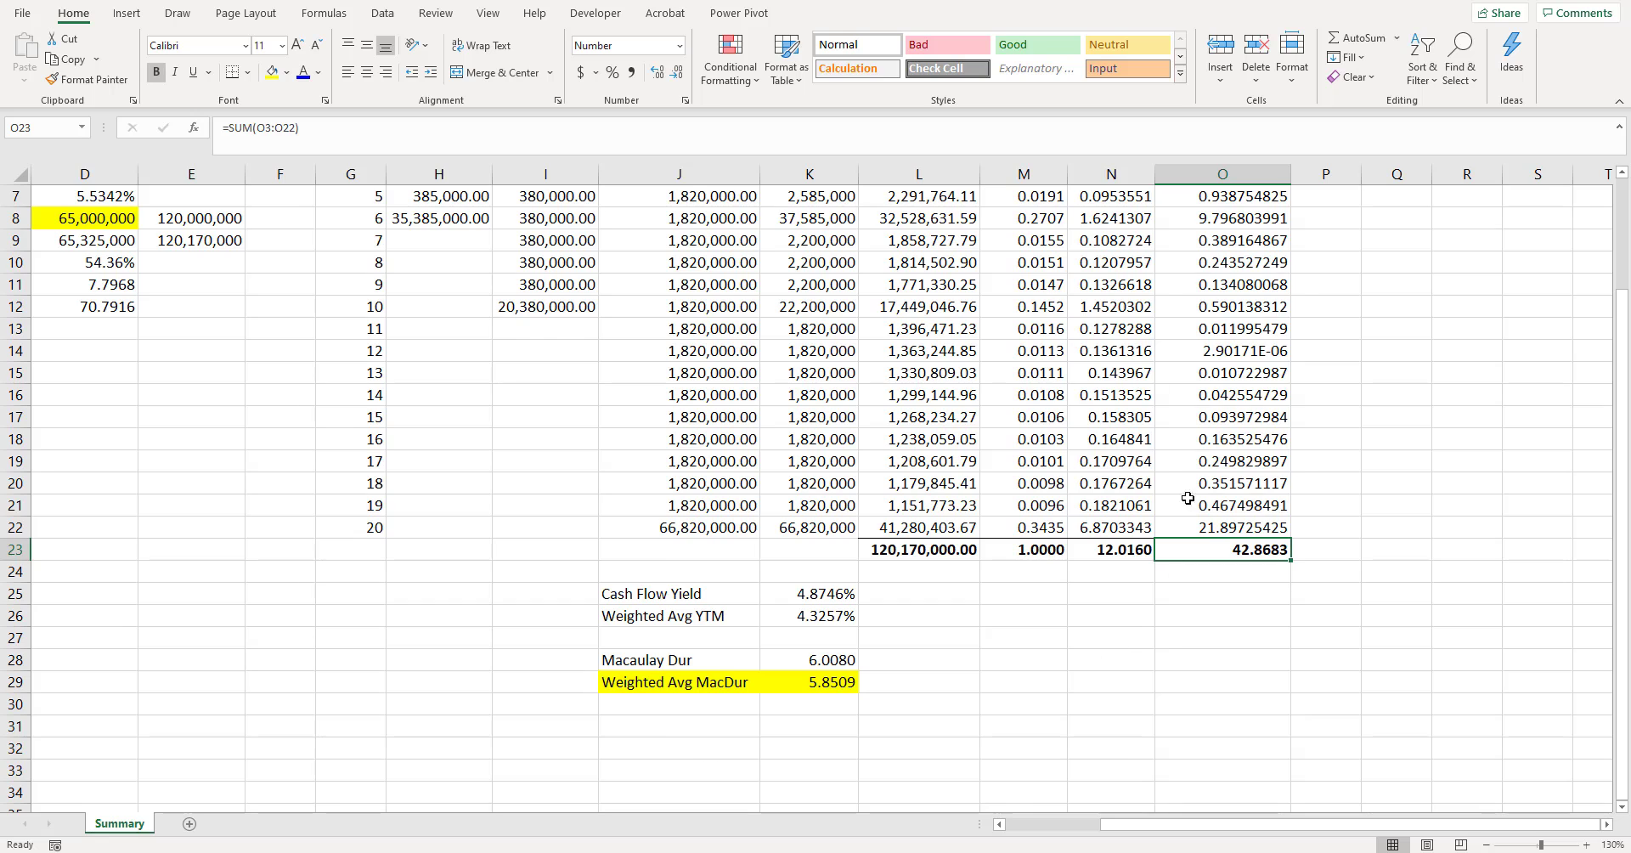
- Label J31 "Dispersion" and compute it in K31 with =O23/2^2
{"action": "scroll", "coordinate": [1094, 657], "scroll_direction": "up", "scroll_amount": 2}
{"action": "scroll", "coordinate": [737, 518], "scroll_direction": "down", "scroll_amount": 3}
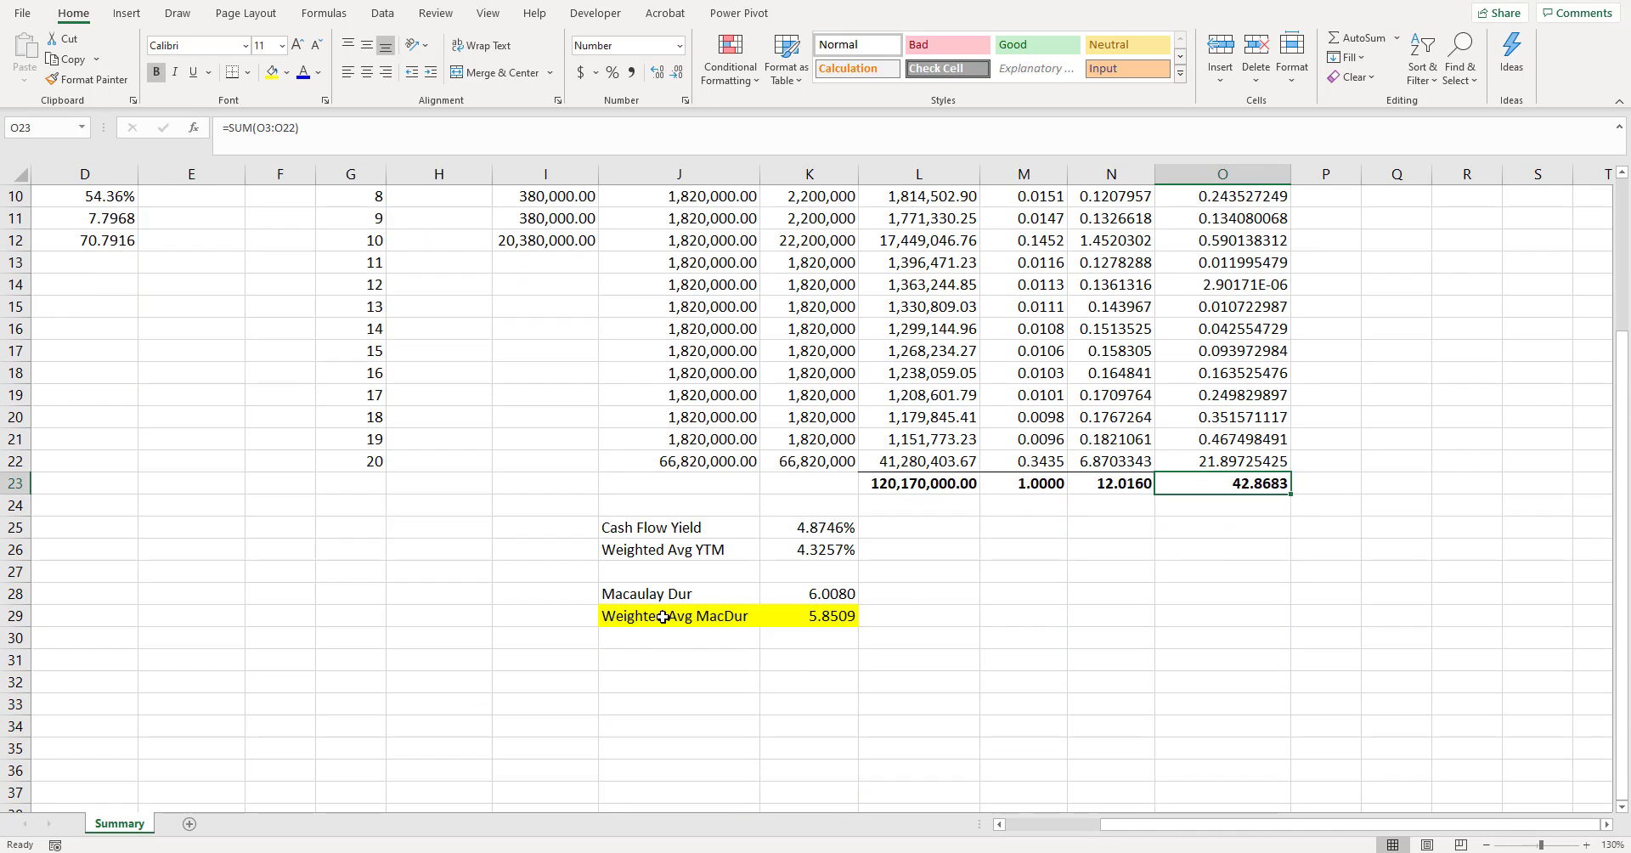
{"action": "left_click", "coordinate": [673, 661]}
{"action": "type", "text": "Dispersion"}
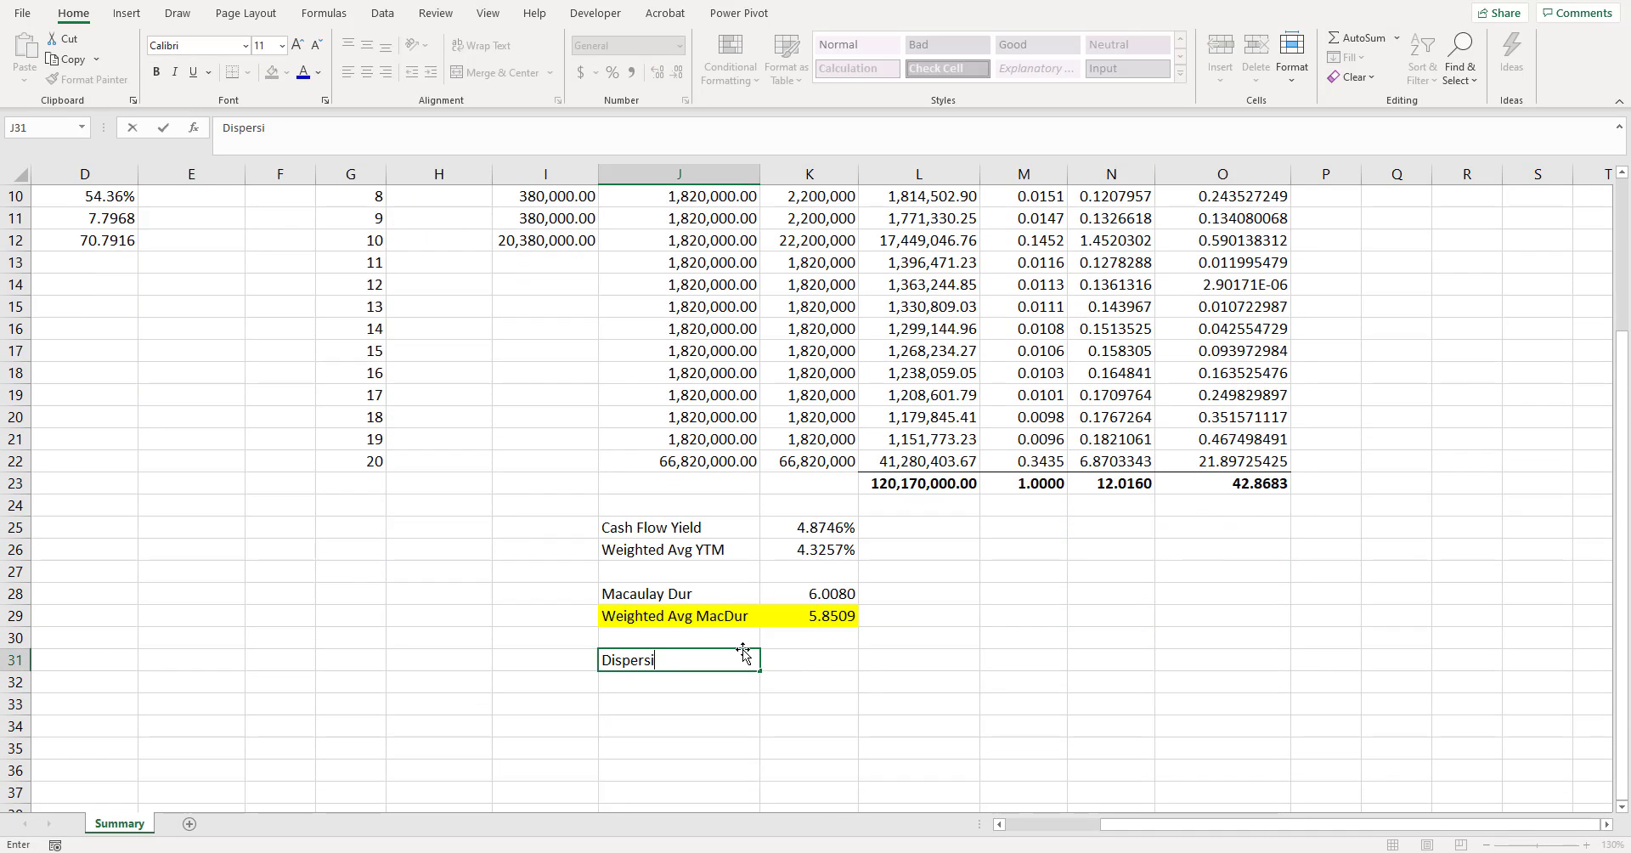
{"action": "key", "text": "Tab"}
{"action": "type", "text": "="}
{"action": "key", "text": "Right"}
{"action": "key", "text": "Right"}
{"action": "key", "text": "Right"}
{"action": "key", "text": "Up"}
{"action": "key", "text": "Up"}
{"action": "key", "text": "Up"}
{"action": "key", "text": "Up"}
{"action": "key", "text": "Up"}
{"action": "key", "text": "Up"}
{"action": "key", "text": "Up"}
{"action": "key", "text": "Up"}
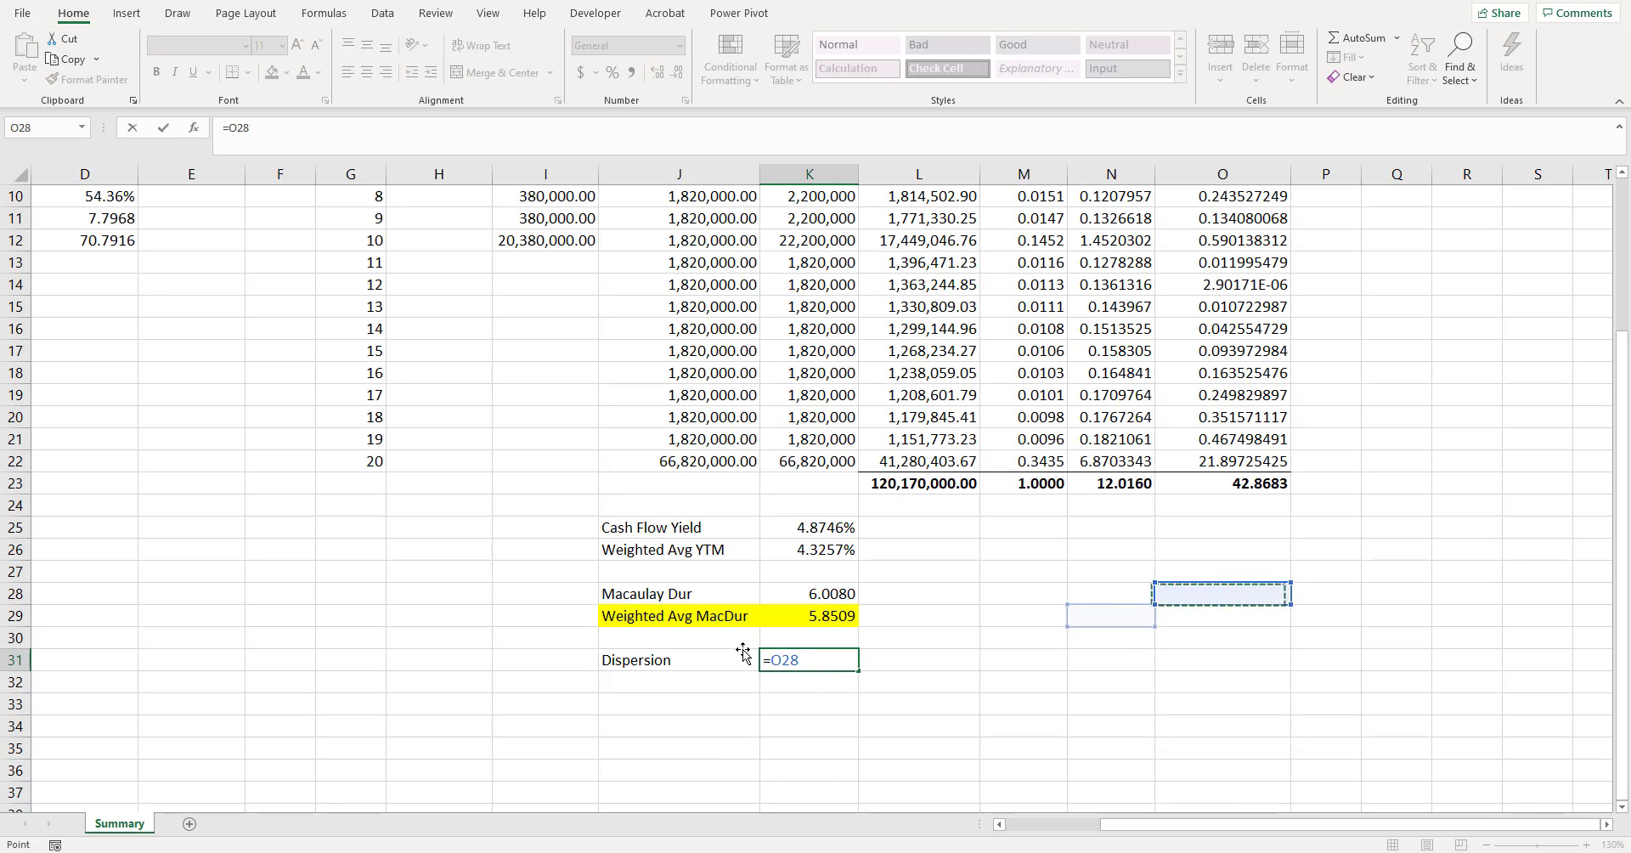
{"action": "type", "text": "/2^2"}
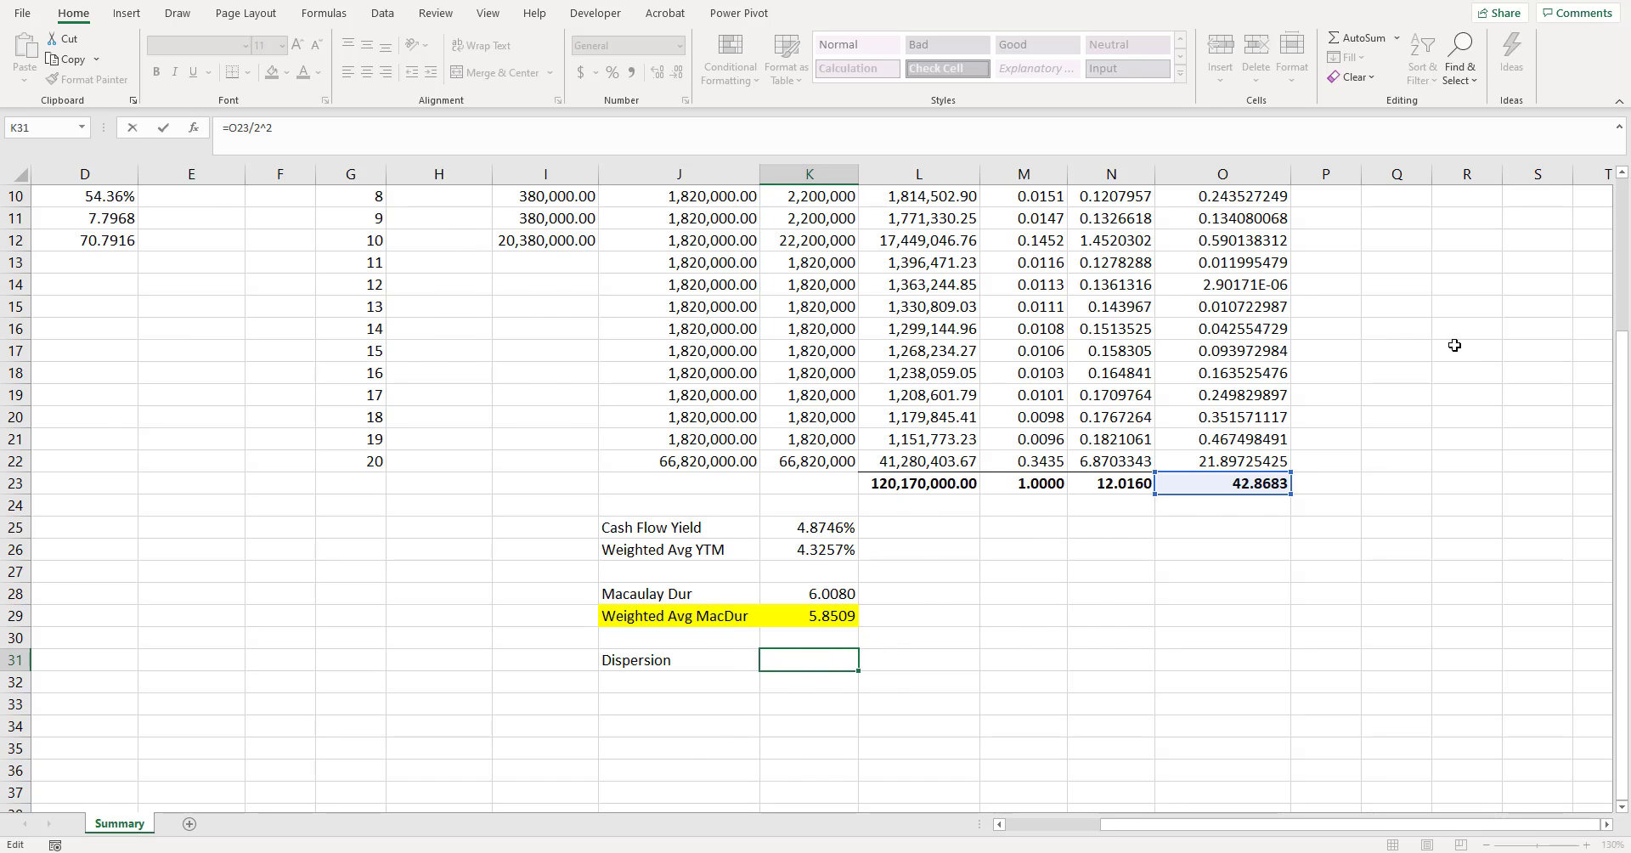
{"action": "scroll", "coordinate": [1240, 340], "scroll_direction": "up", "scroll_amount": 3}
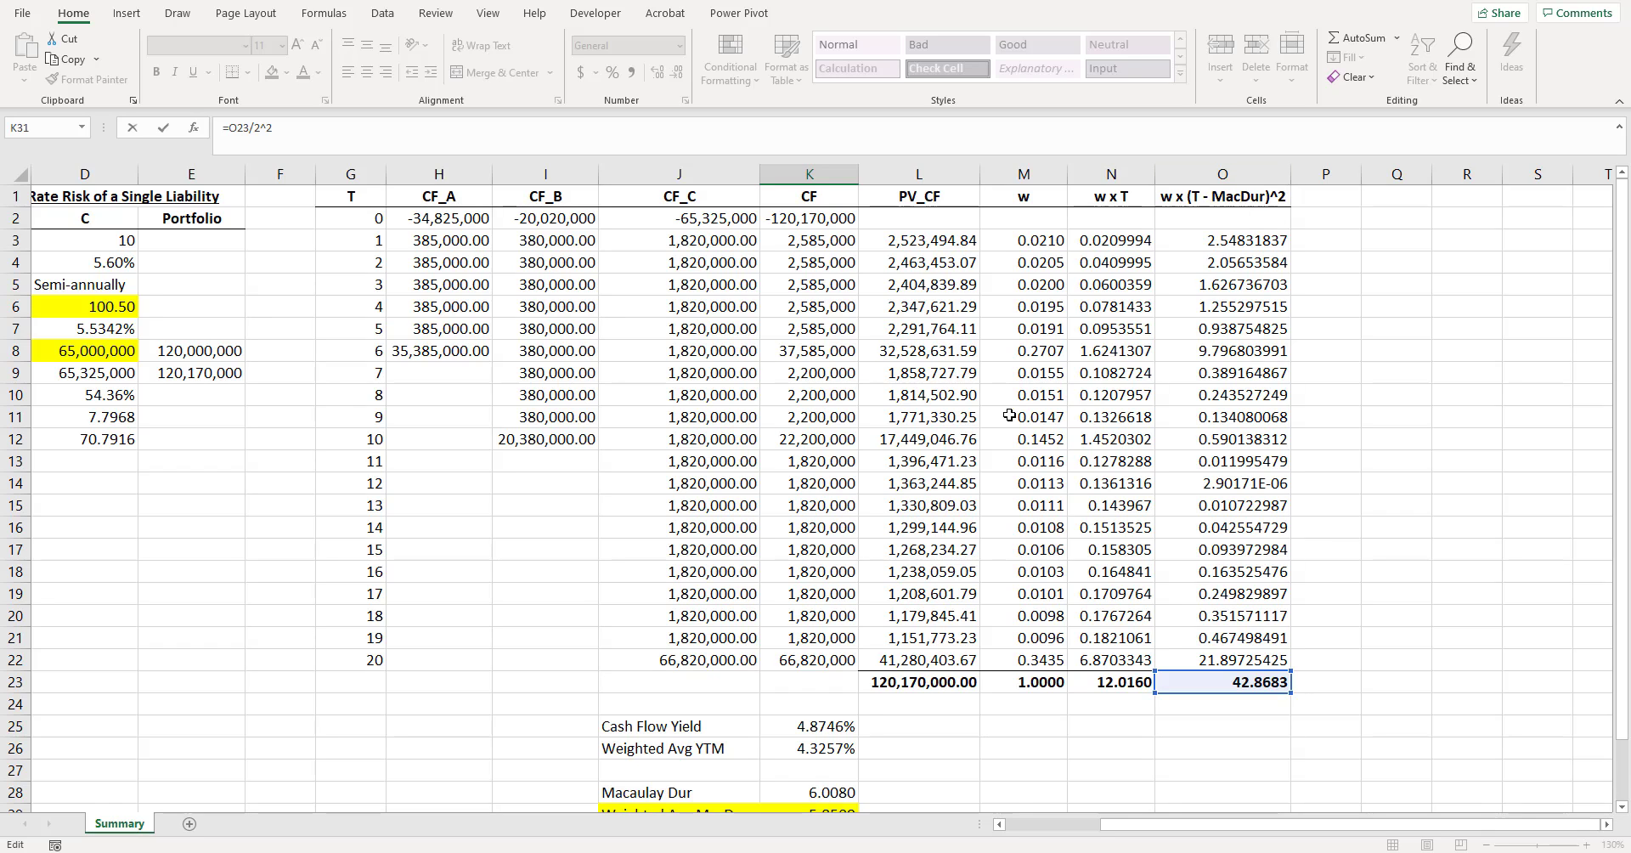
{"action": "scroll", "coordinate": [1009, 415], "scroll_direction": "down", "scroll_amount": 3}
{"action": "key", "text": "Return"}
- Show the dispersion value in K31 with five decimals
{"action": "left_click", "coordinate": [832, 652]}
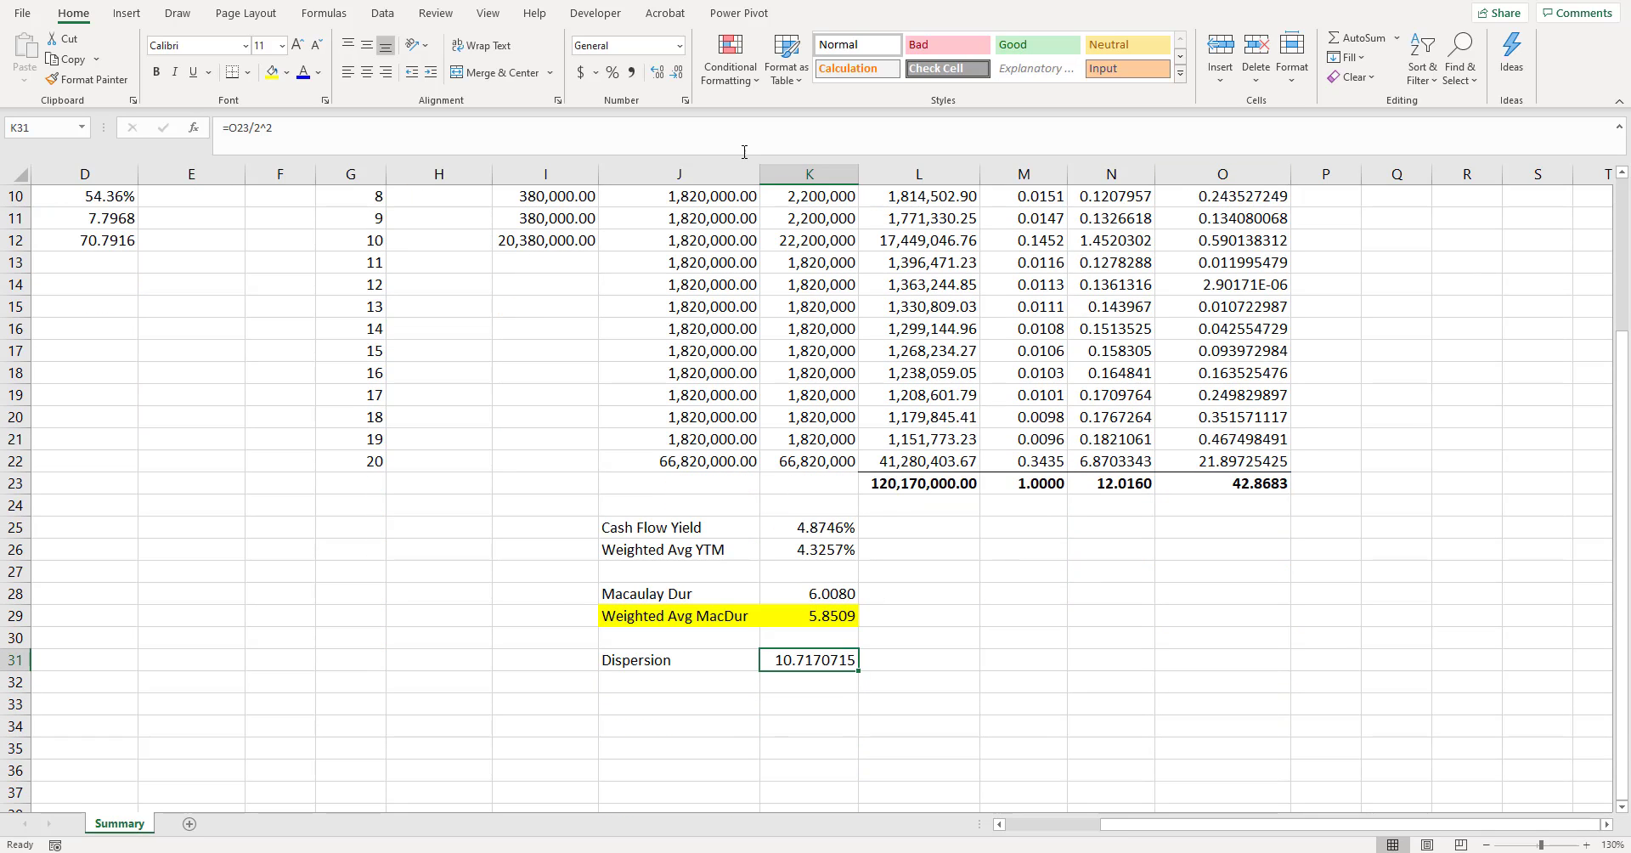
{"action": "left_click", "coordinate": [677, 73]}
{"action": "left_click", "coordinate": [678, 73]}
{"action": "left_click", "coordinate": [721, 677]}
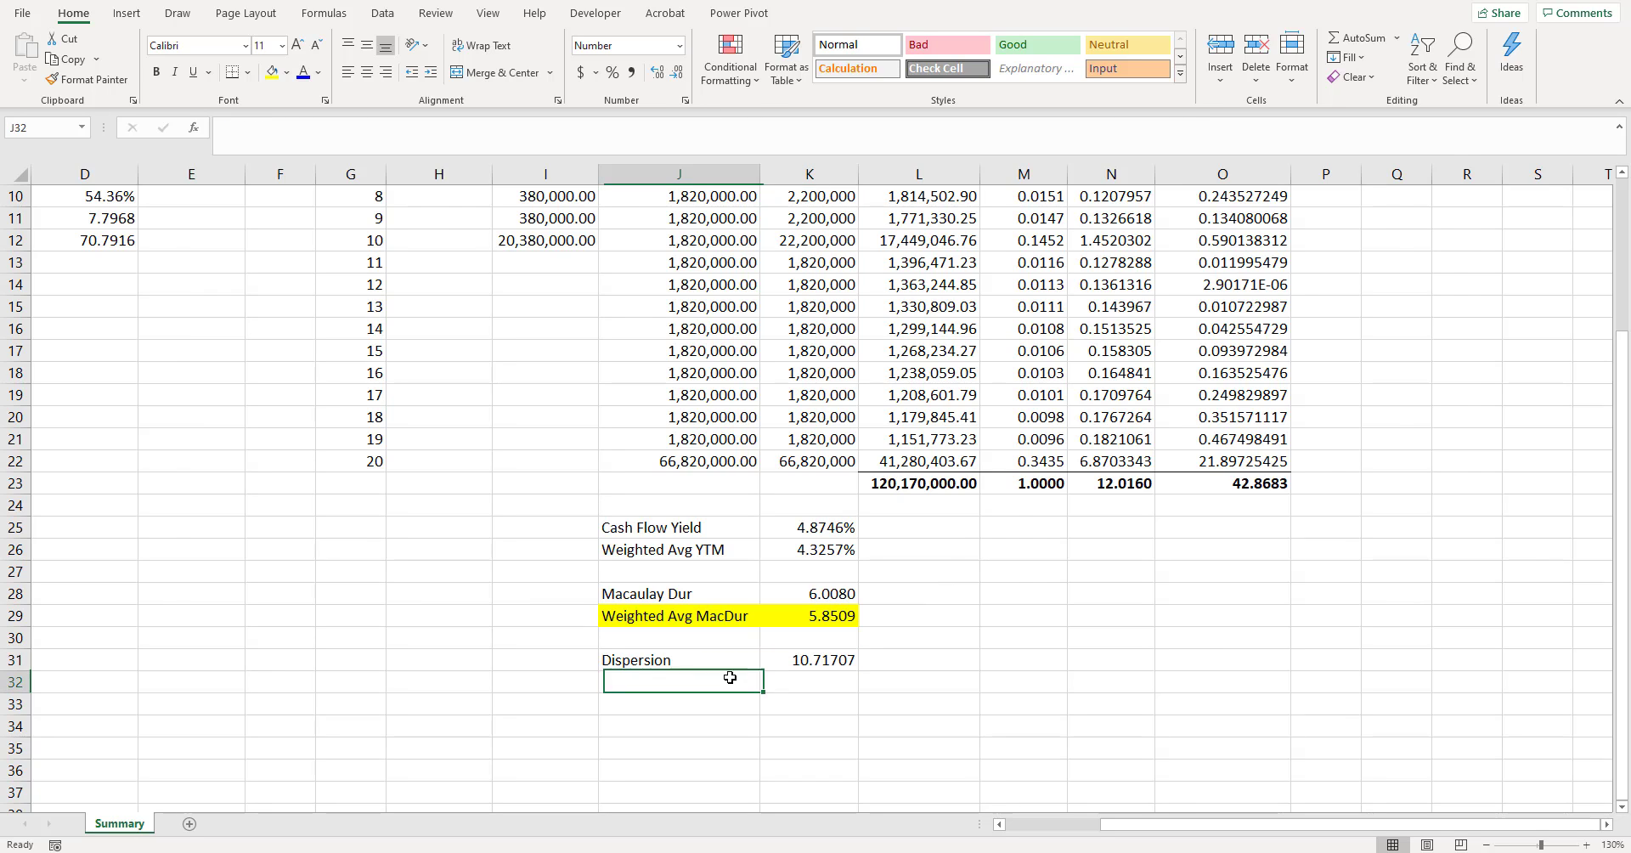
- Label cell P1 "w x T x (T+1)" and widen column P to fit the header
{"action": "scroll", "coordinate": [727, 677], "scroll_direction": "left", "scroll_amount": 3}
{"action": "scroll", "coordinate": [728, 677], "scroll_direction": "down", "scroll_amount": 1}
{"action": "key", "text": "Right"}
{"action": "key", "text": "Right"}
{"action": "key", "text": "Right"}
{"action": "key", "text": "Right"}
{"action": "key", "text": "Right"}
{"action": "key", "text": "Right"}
{"action": "key", "text": "Right"}
{"action": "key", "text": "Right"}
{"action": "key", "text": "Right"}
{"action": "key", "text": "Right"}
{"action": "key", "text": "Right"}
{"action": "key", "text": "Right"}
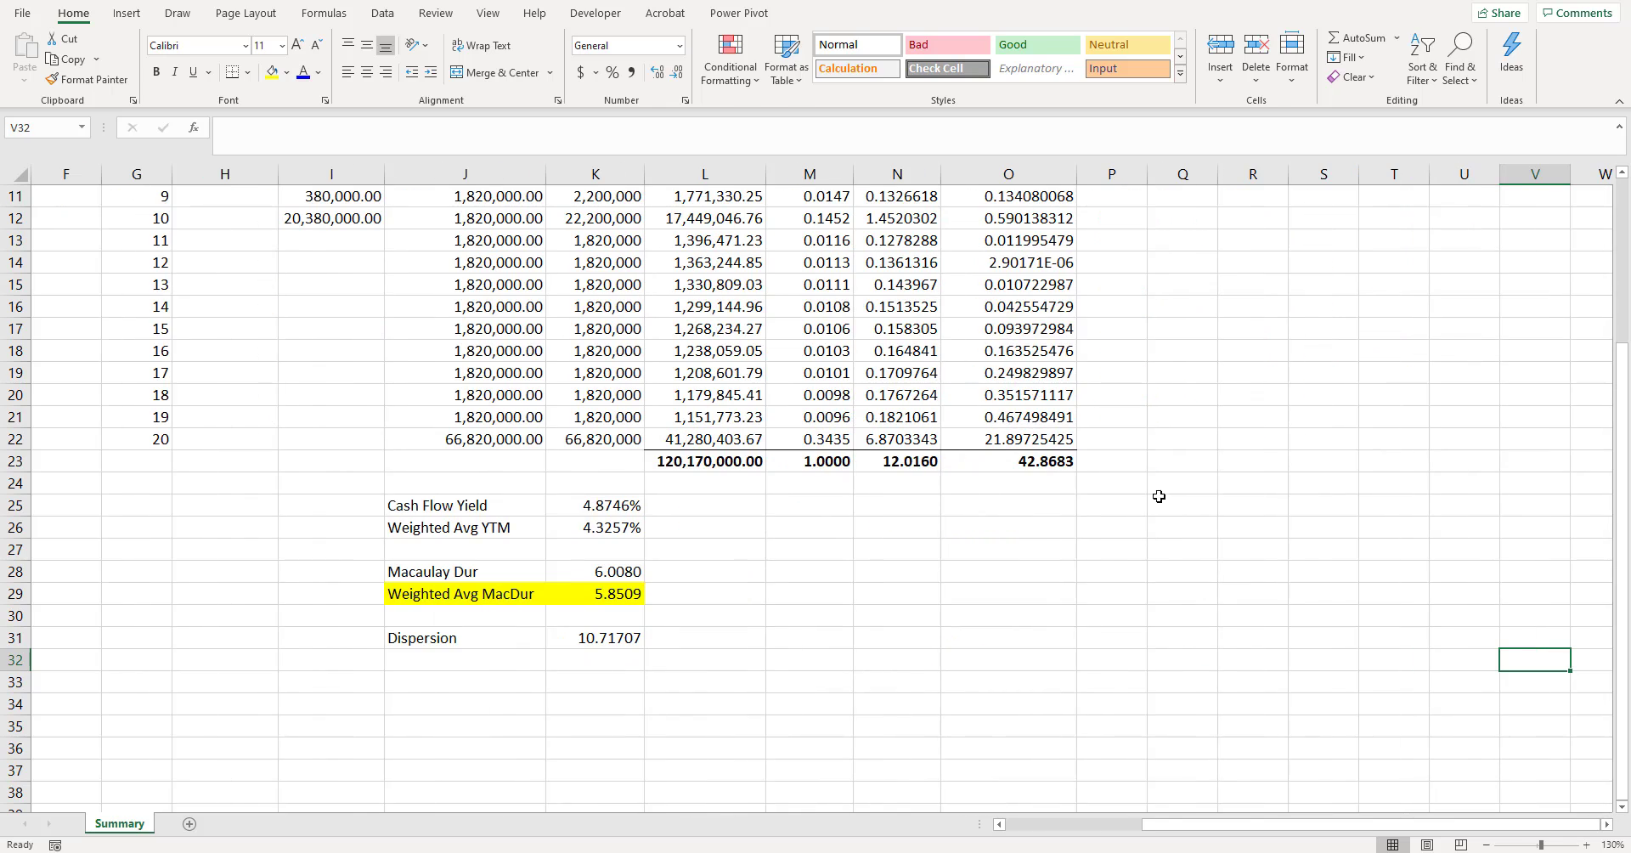
{"action": "scroll", "coordinate": [1151, 459], "scroll_direction": "up", "scroll_amount": 4}
{"action": "left_click", "coordinate": [1121, 197]}
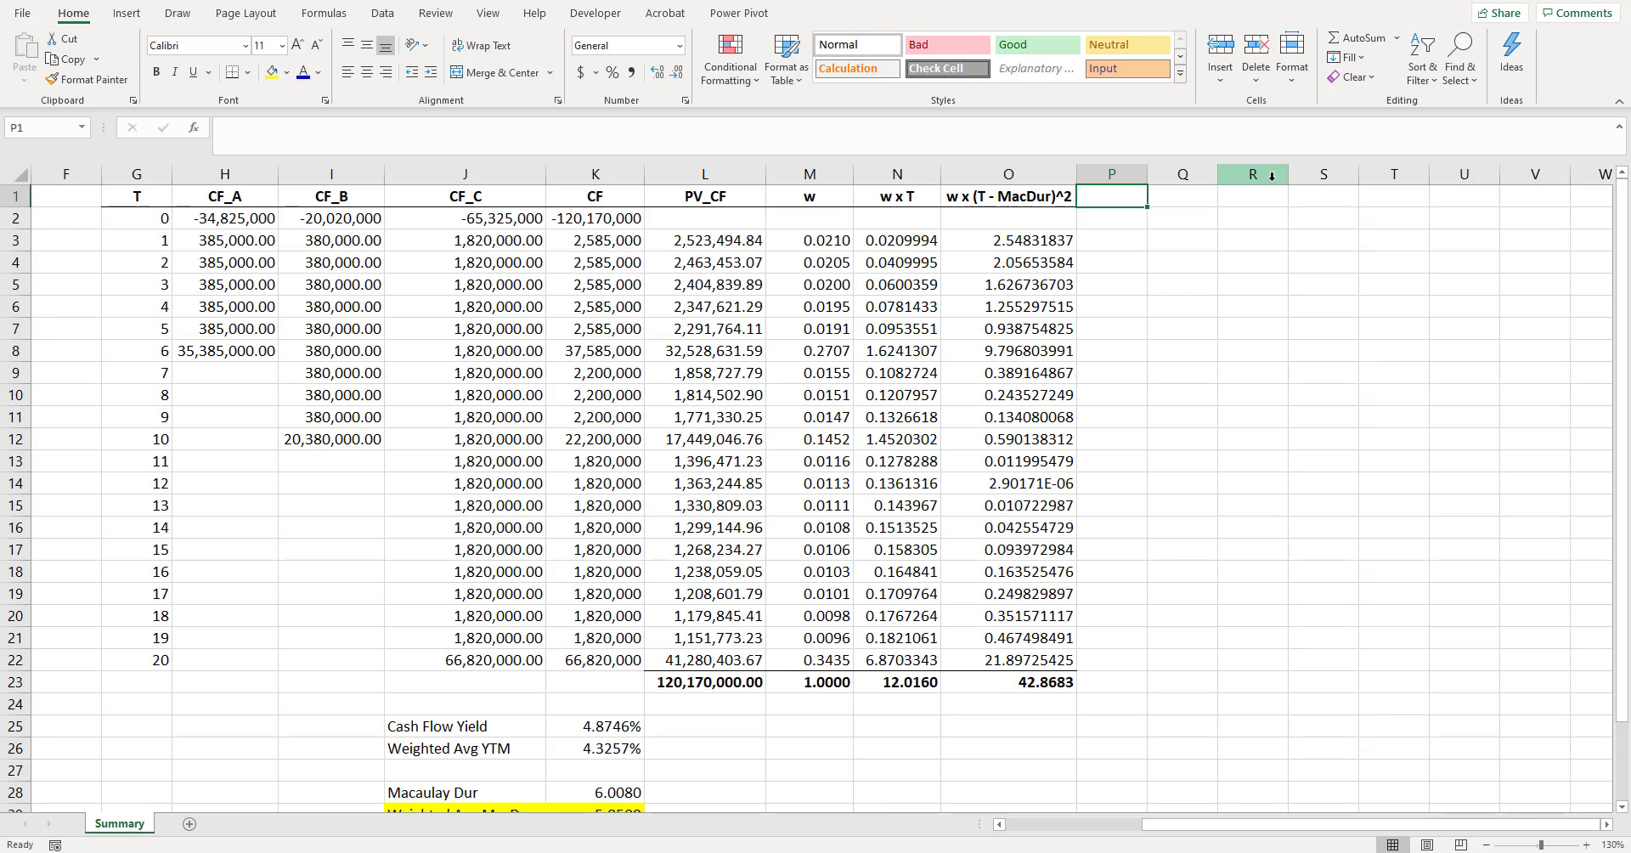
{"action": "type", "text": "w "}
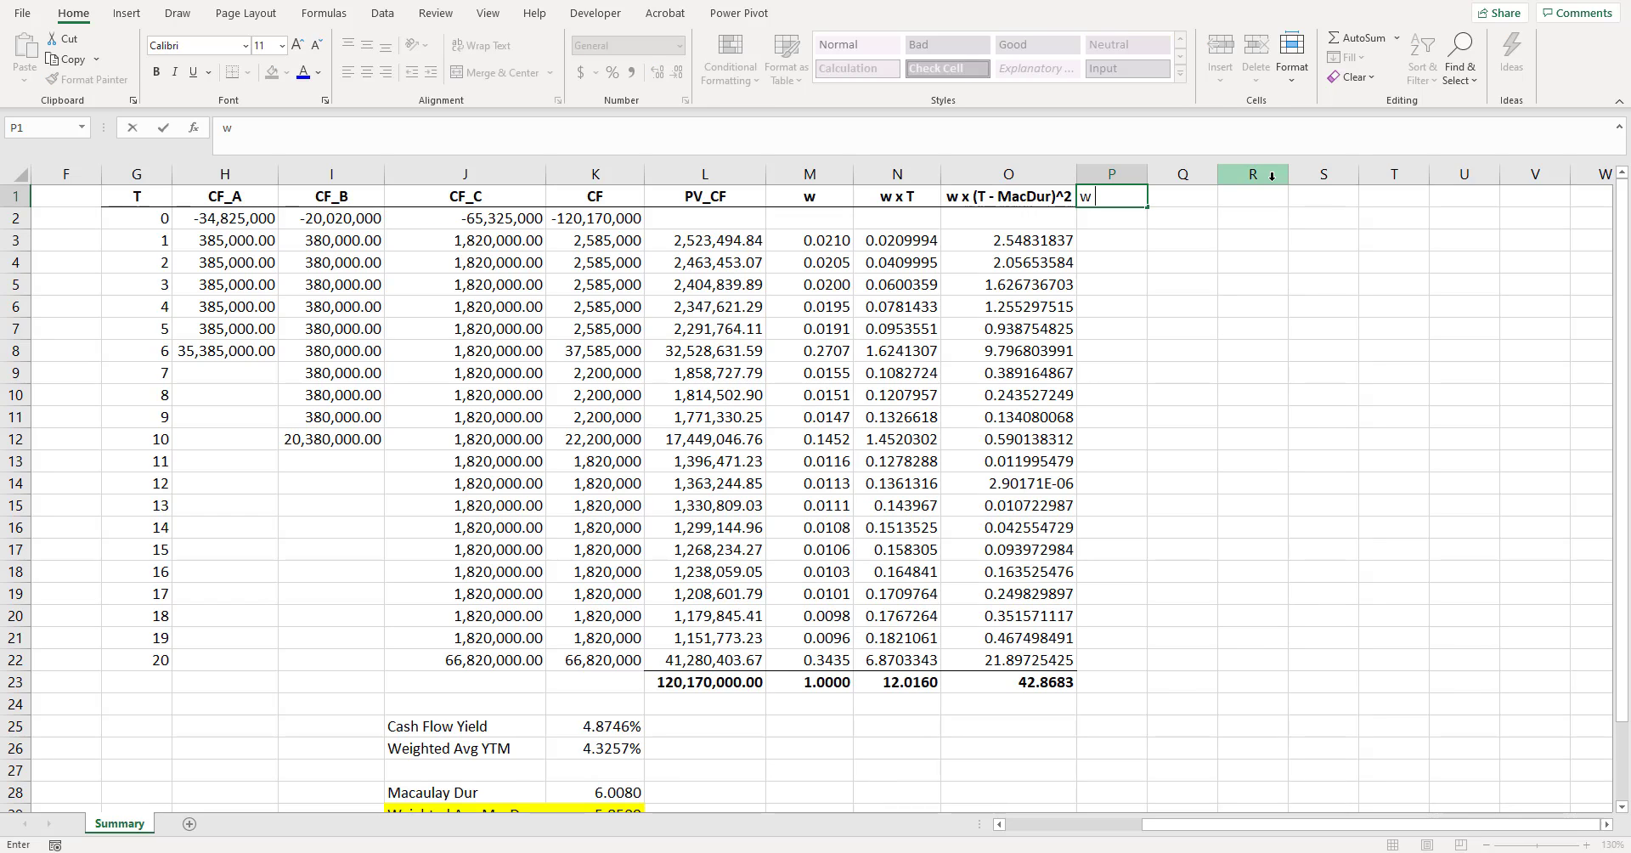
{"action": "type", "text": "x T x (T+1)"}
{"action": "key", "text": "Return"}
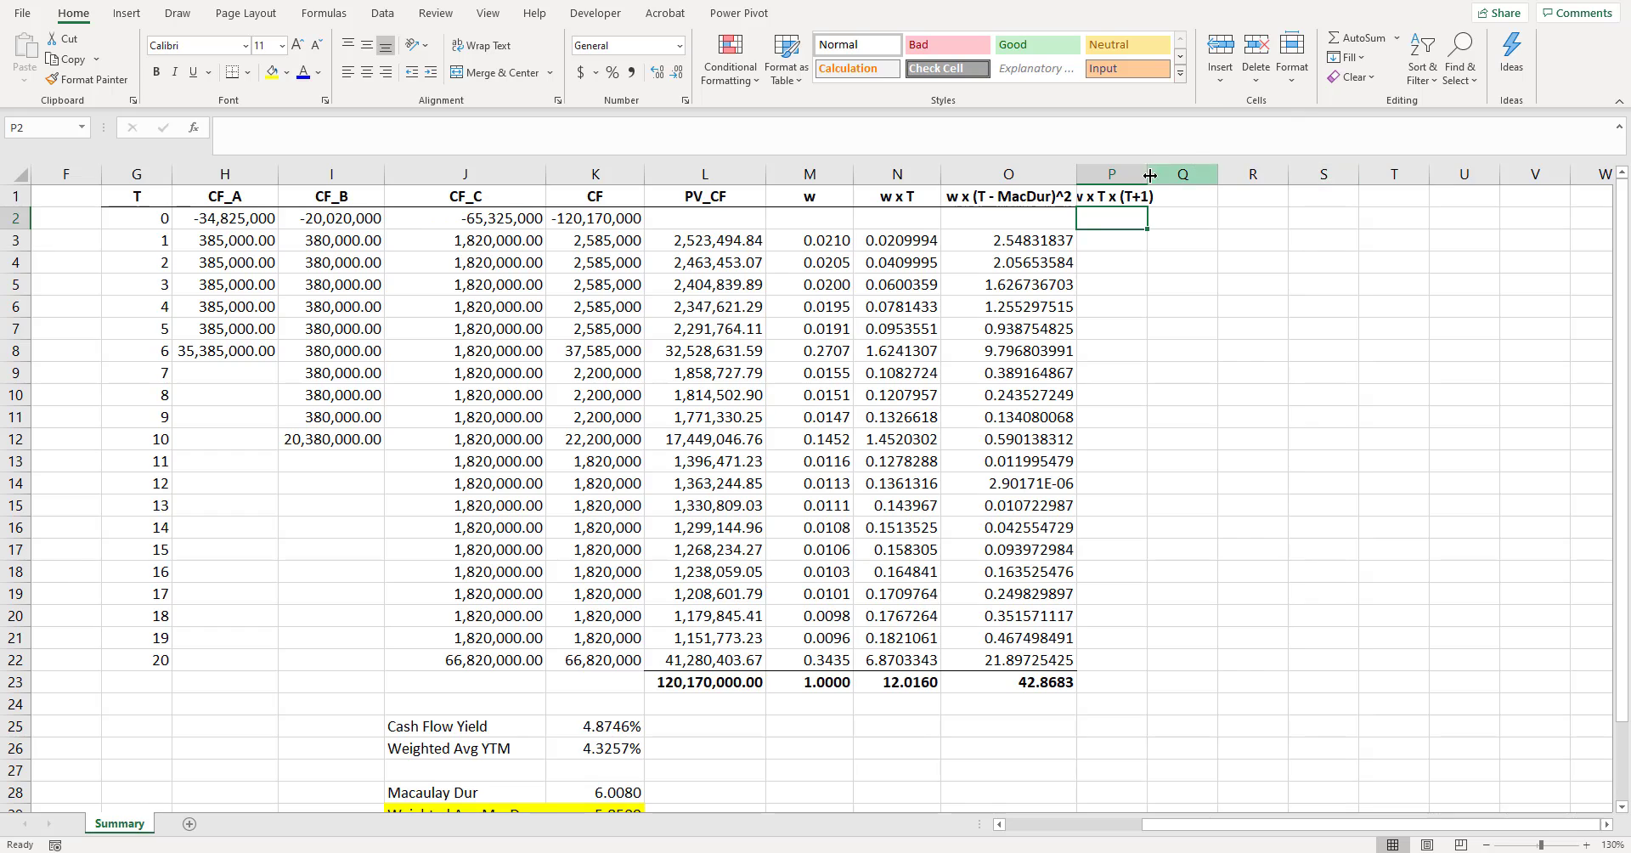
{"action": "left_click_drag", "start_coordinate": [1147, 174], "coordinate": [1223, 174]}
- Enter the formula =M3*G3*(G3+1) in P3 for the first period's convexity term
{"action": "left_click", "coordinate": [1178, 238]}
{"action": "type", "text": "="}
{"action": "key", "text": "Left"}
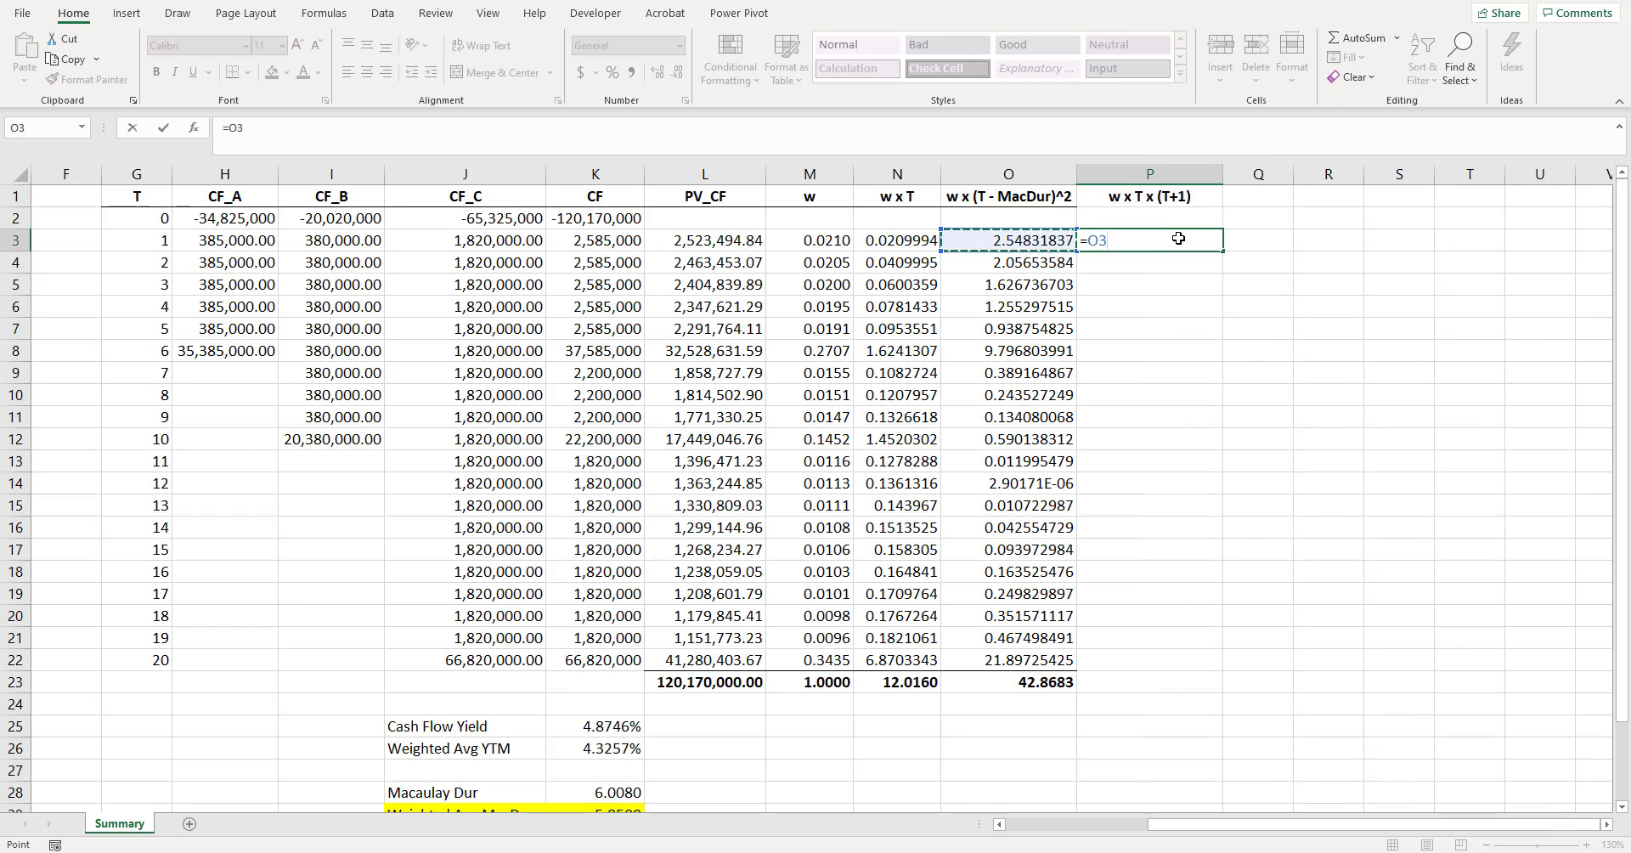
{"action": "key", "text": "Left"}
{"action": "key", "text": "Left"}
{"action": "type", "text": "*"}
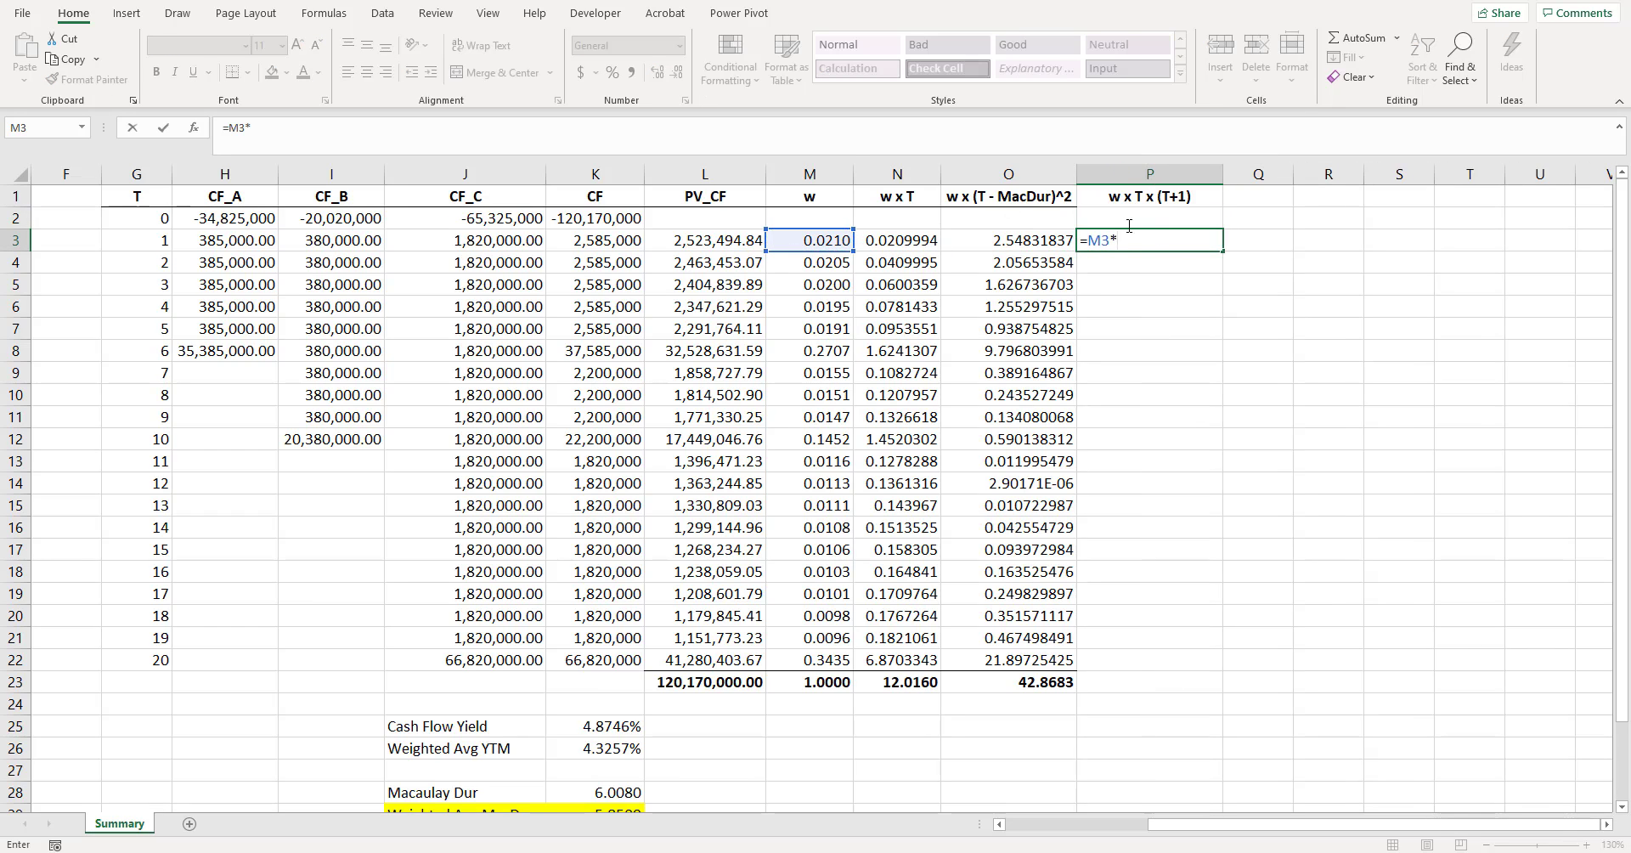
{"action": "left_click", "coordinate": [140, 238]}
{"action": "type", "text": "*"}
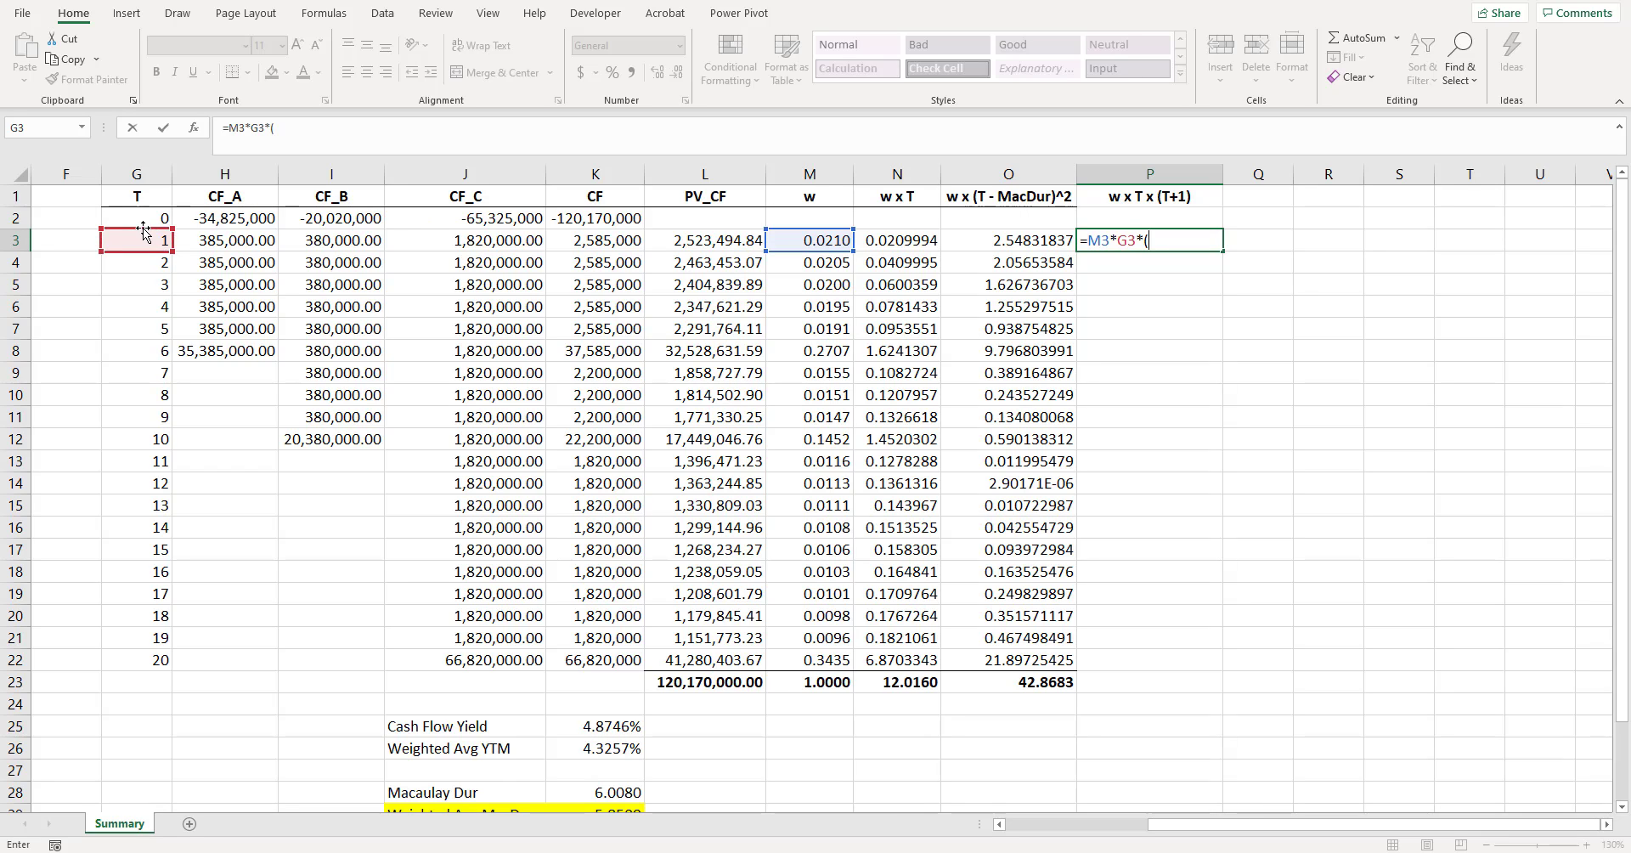
{"action": "type", "text": "("}
{"action": "left_click", "coordinate": [145, 241]}
{"action": "type", "text": "+1"}
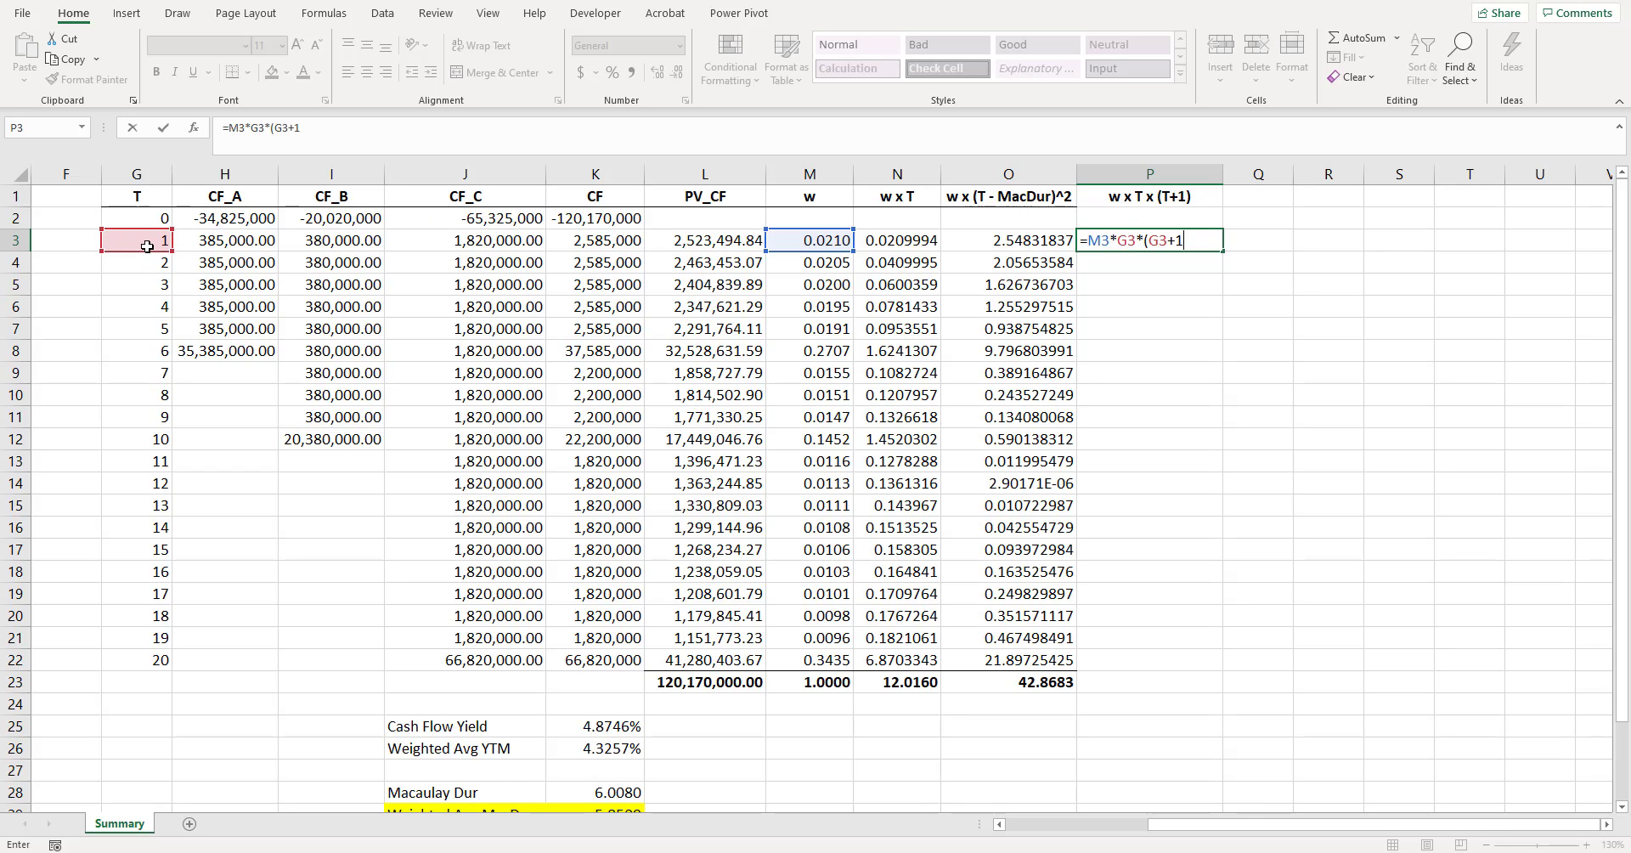
{"action": "key", "text": "Return"}
{"action": "left_click", "coordinate": [1173, 197]}
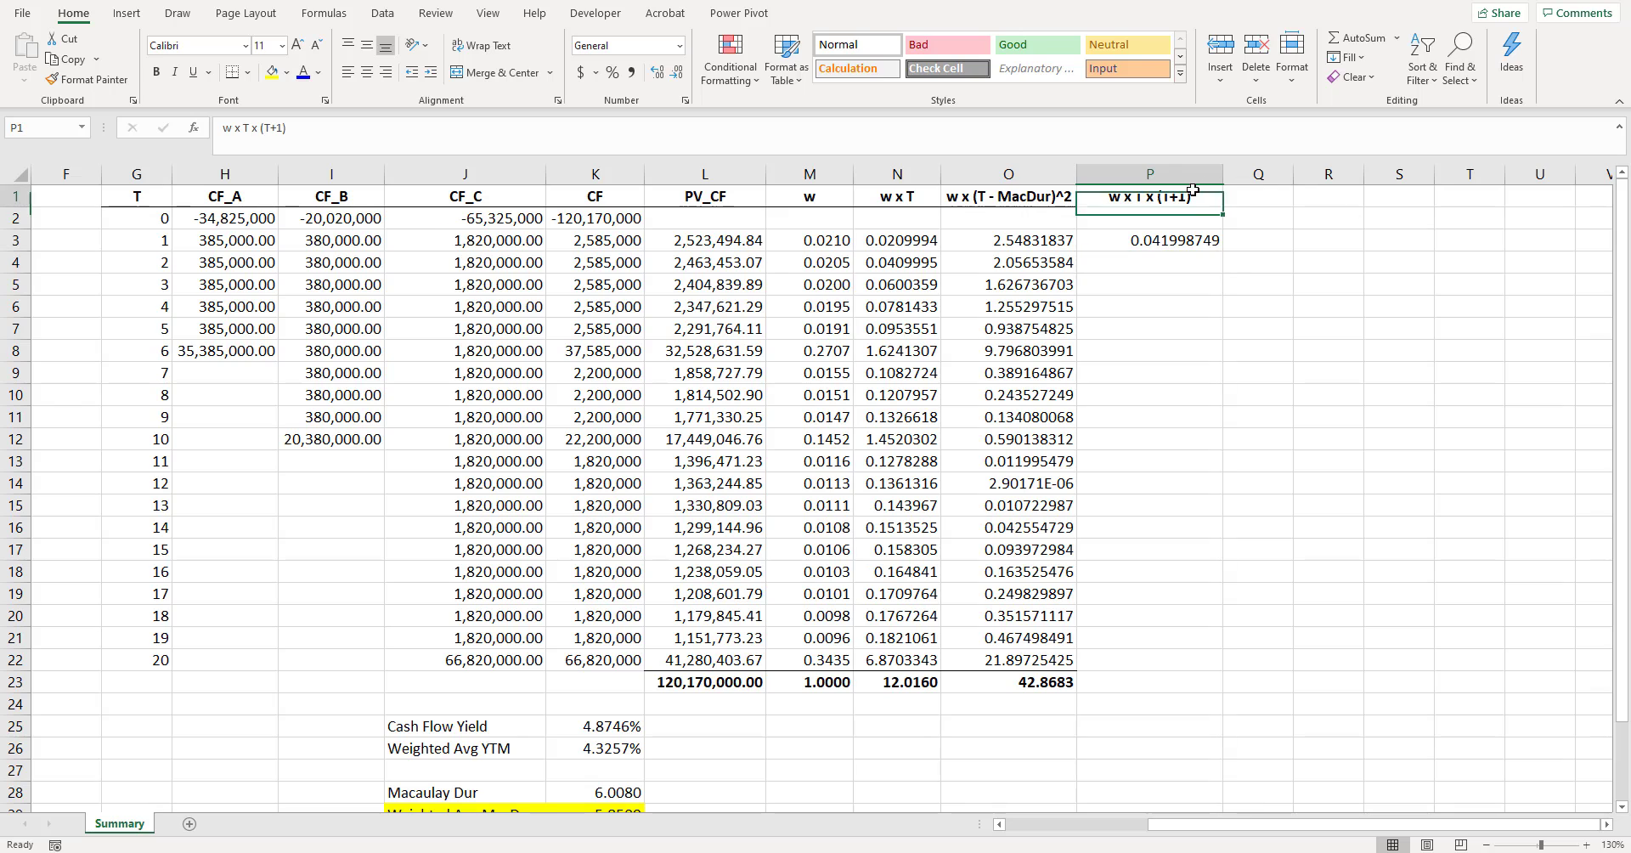
{"action": "left_click", "coordinate": [1337, 307]}
- Fill the P3 formula down through P22 and copy the O23 total formula into P23
{"action": "left_click", "coordinate": [1206, 242]}
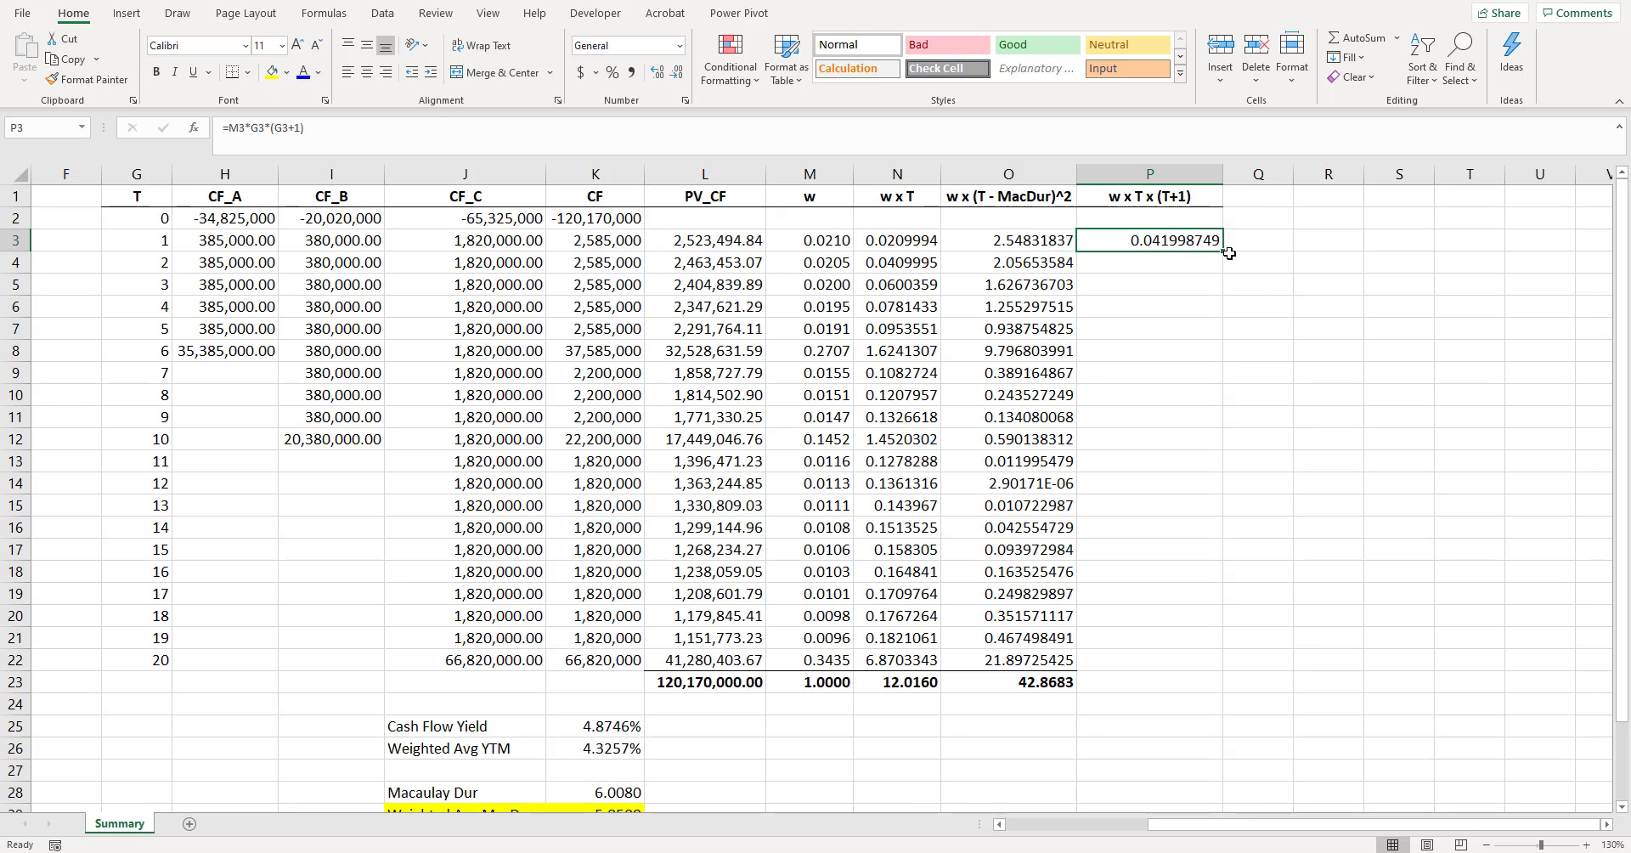
{"action": "left_click_drag", "start_coordinate": [1223, 251], "coordinate": [1217, 671]}
{"action": "left_click", "coordinate": [1040, 682]}
{"action": "left_click_drag", "start_coordinate": [1075, 692], "coordinate": [1185, 648]}
{"action": "left_click", "coordinate": [1170, 682]}
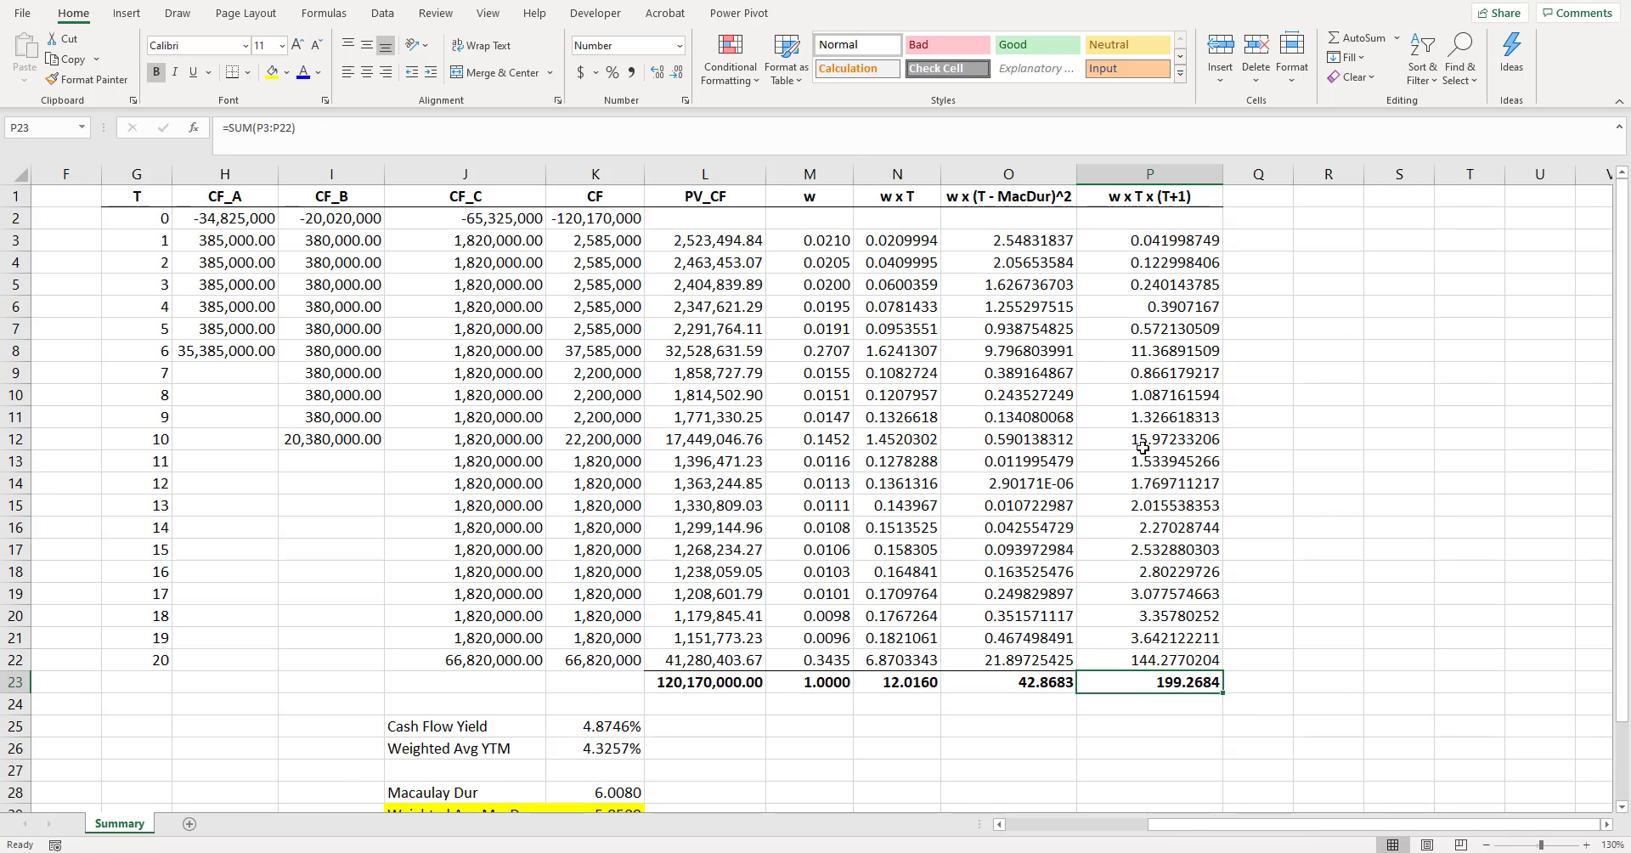
- Label cell J33 "Convexity" below the dispersion row
{"action": "scroll", "coordinate": [752, 525], "scroll_direction": "down", "scroll_amount": 1}
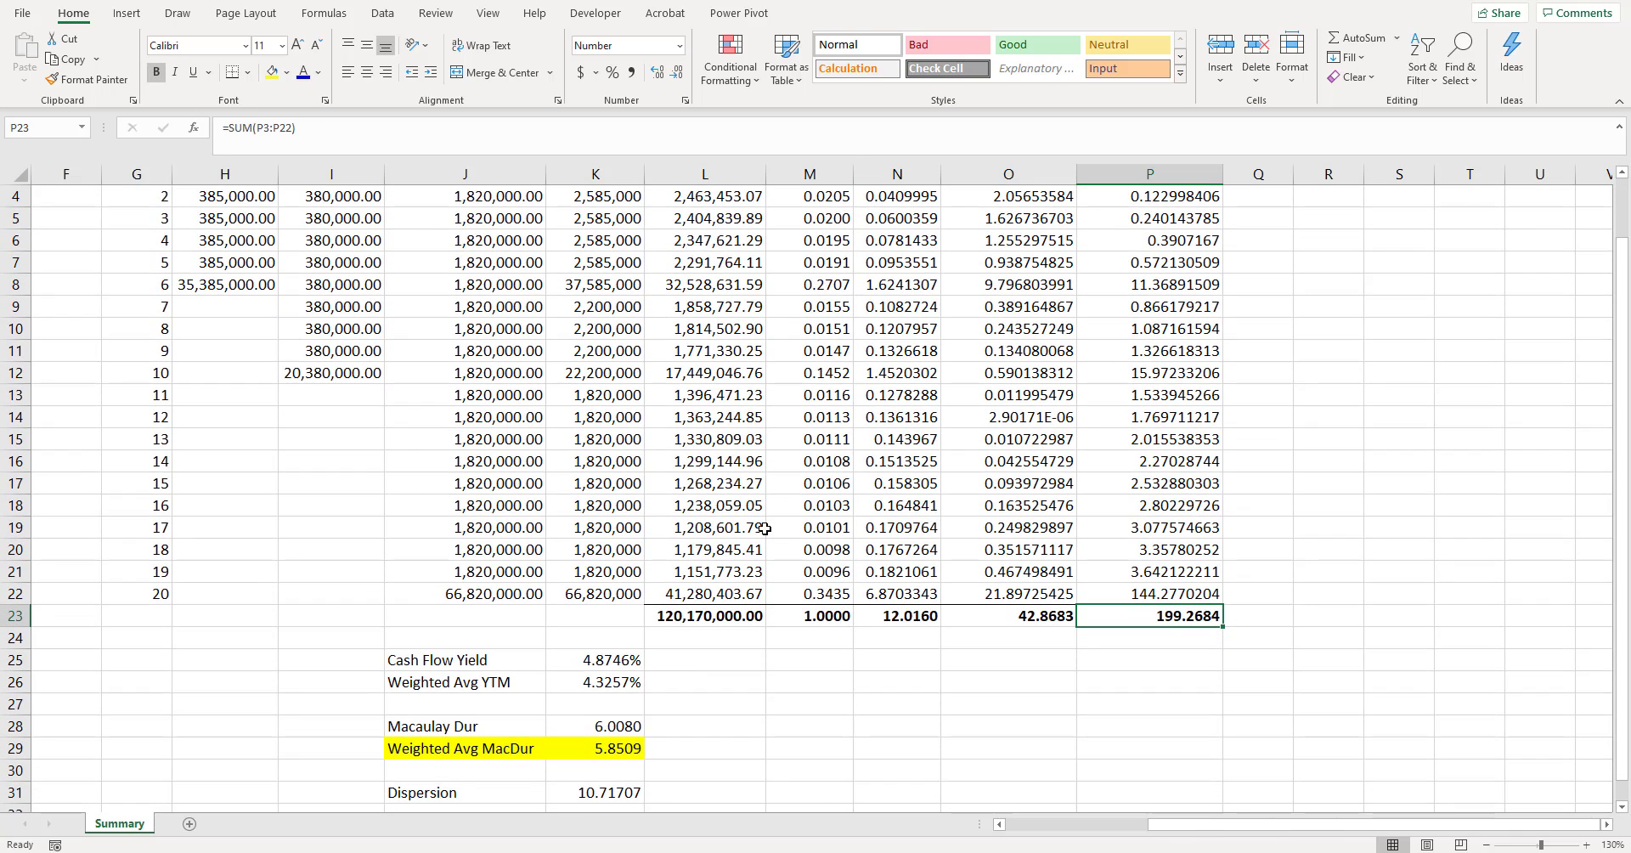
{"action": "scroll", "coordinate": [936, 541], "scroll_direction": "down", "scroll_amount": 1}
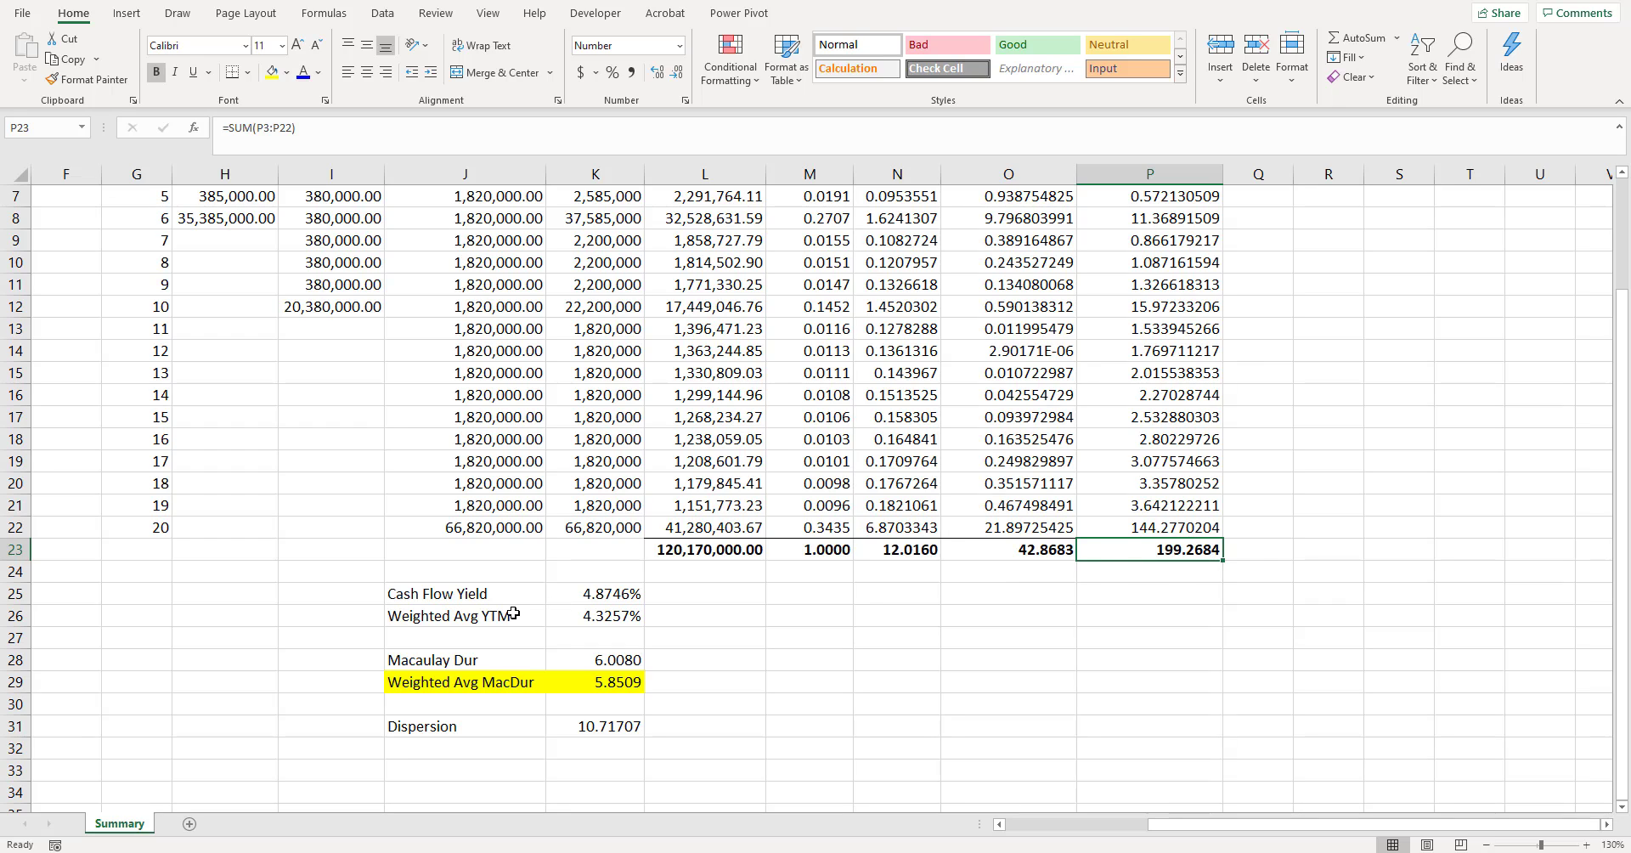
{"action": "left_click", "coordinate": [468, 770]}
{"action": "type", "text": "Convexity"}
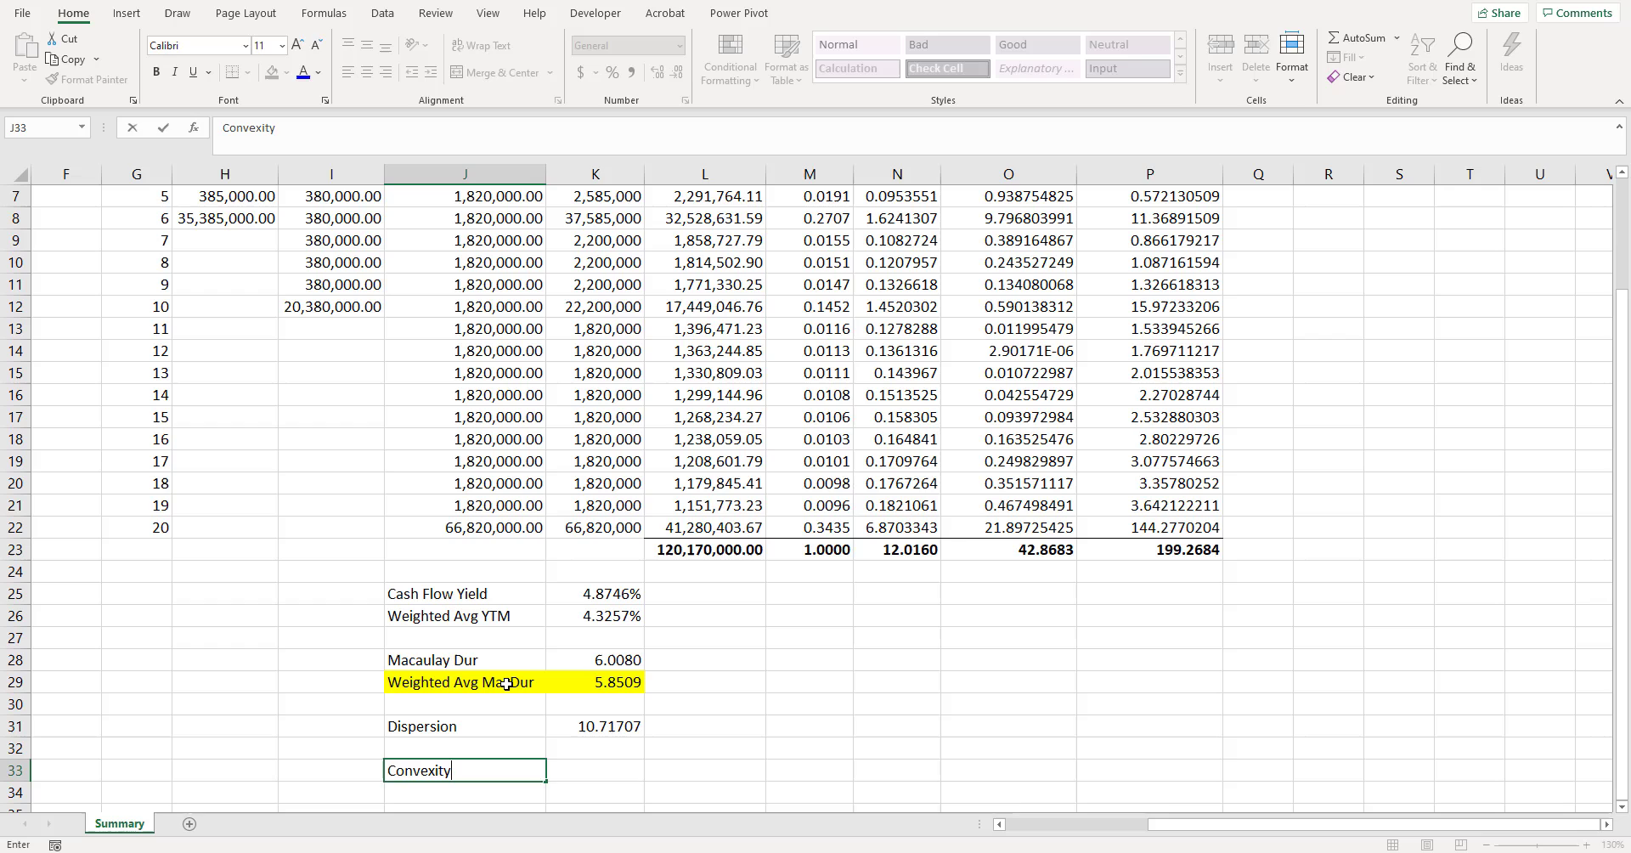
{"action": "key", "text": "Tab"}
- Start the convexity formula in K33 as =P23/2^2, dividing the column P total by the squared payment frequency
{"action": "type", "text": "="}
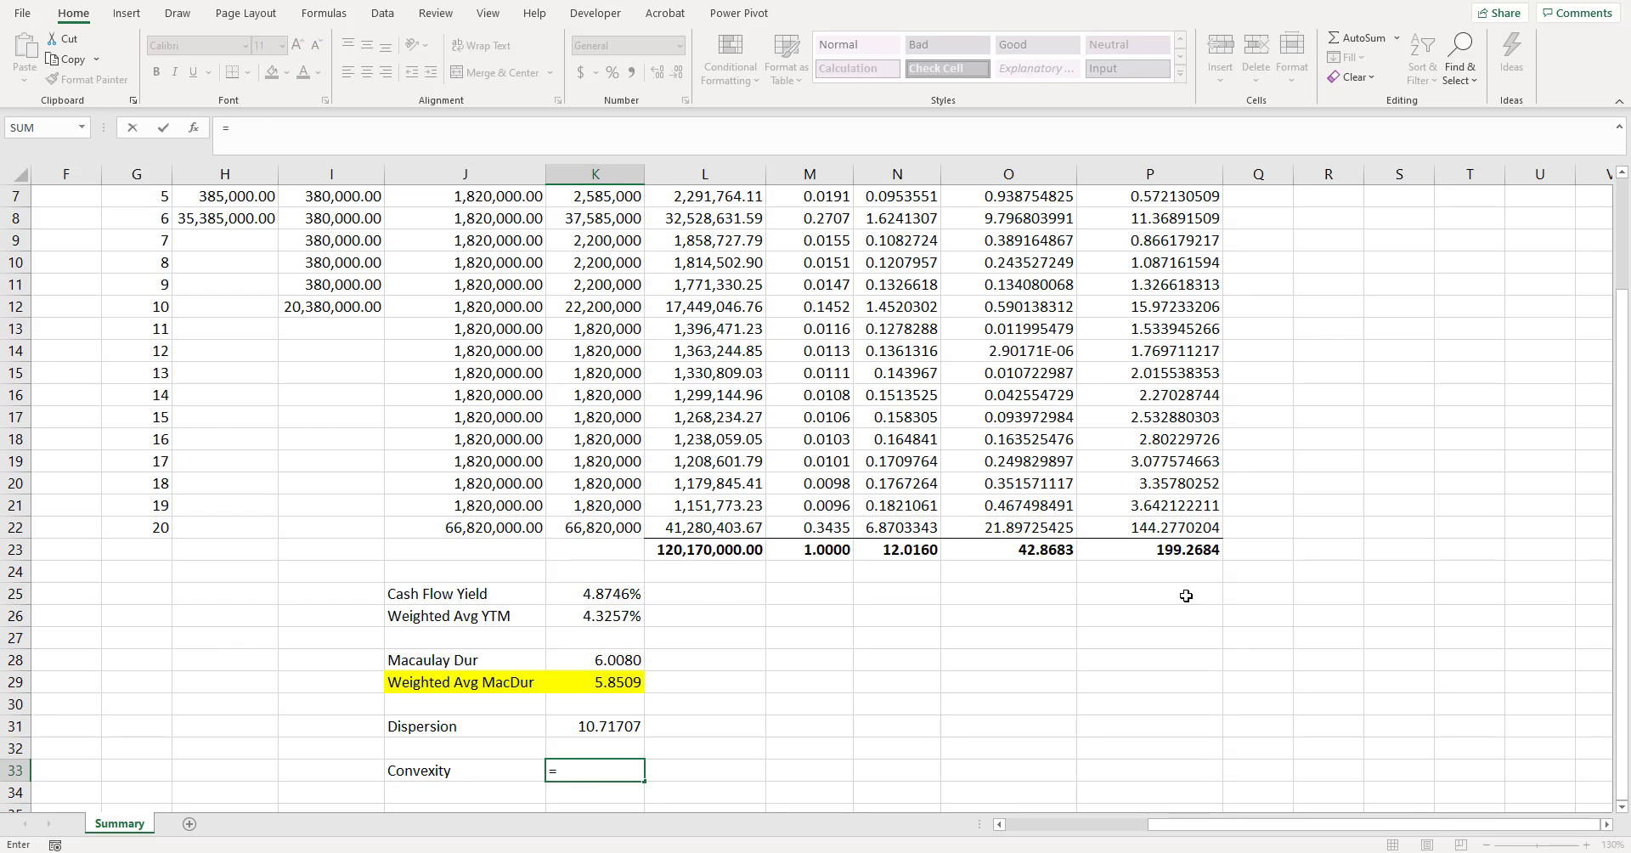
{"action": "left_click", "coordinate": [1173, 554]}
{"action": "scroll", "coordinate": [934, 603], "scroll_direction": "down", "scroll_amount": 2}
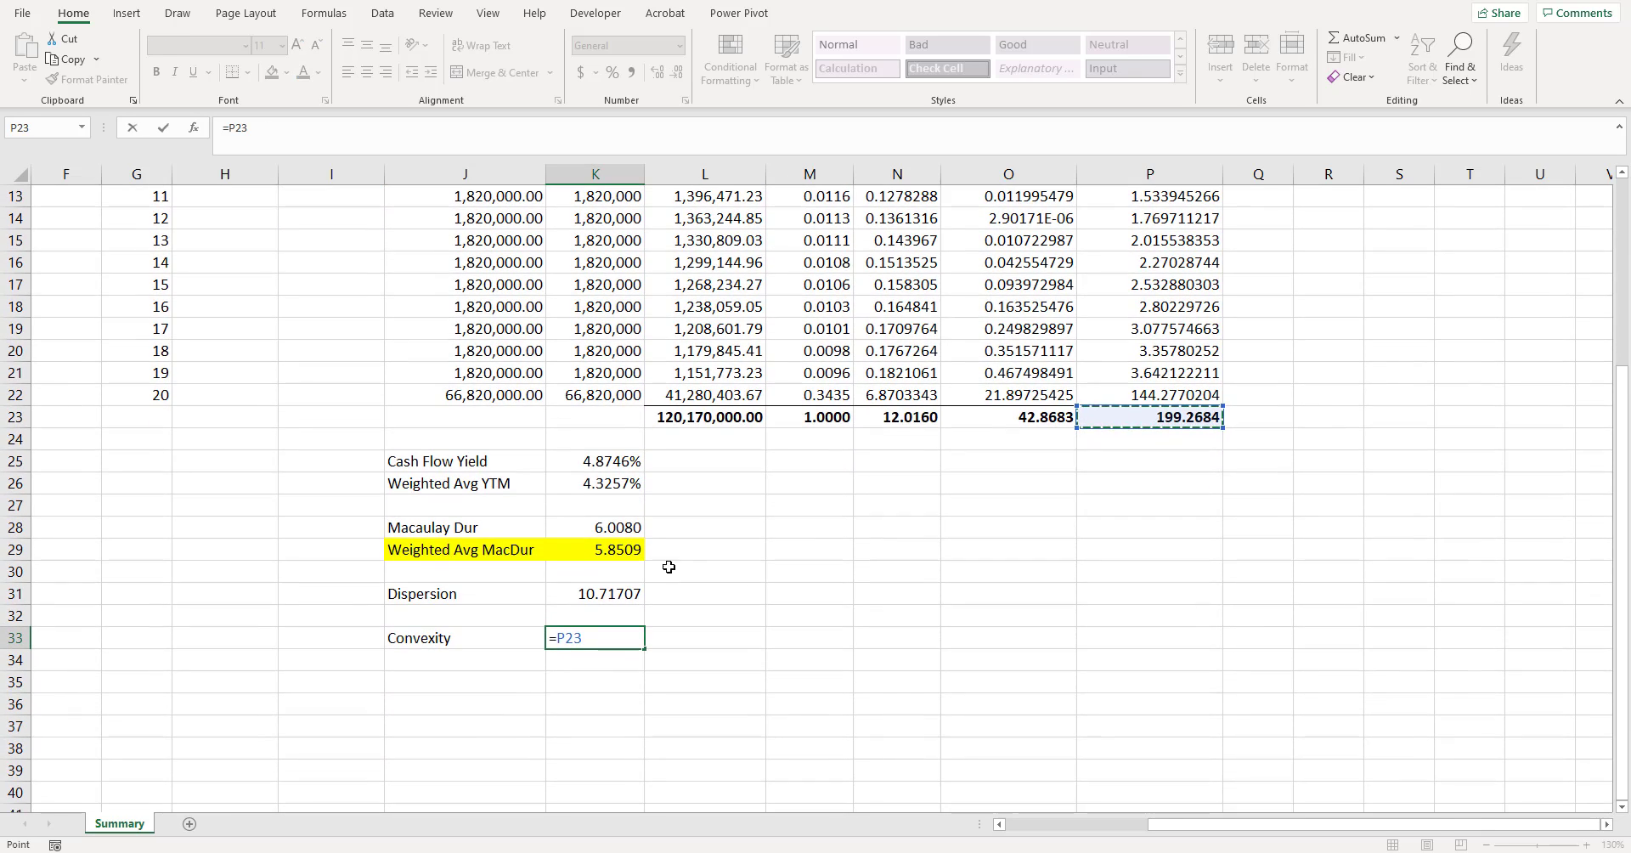
{"action": "type", "text": "/2^2"}
{"action": "left_click_drag", "start_coordinate": [266, 128], "coordinate": [250, 127]}
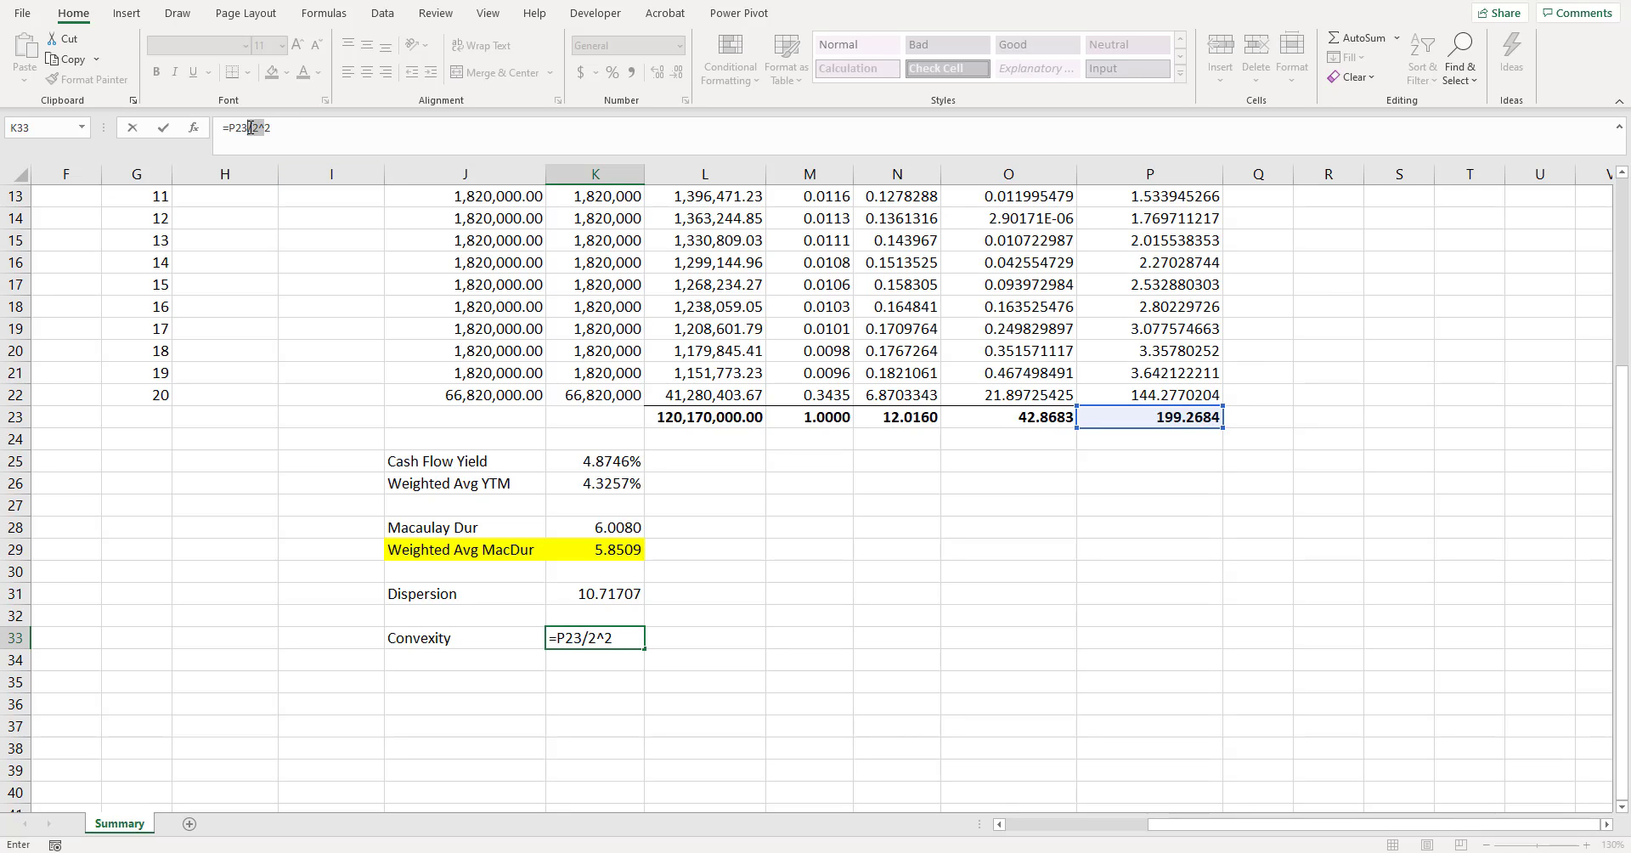
{"action": "left_click", "coordinate": [265, 127]}
{"action": "scroll", "coordinate": [1145, 194], "scroll_direction": "up", "scroll_amount": 4}
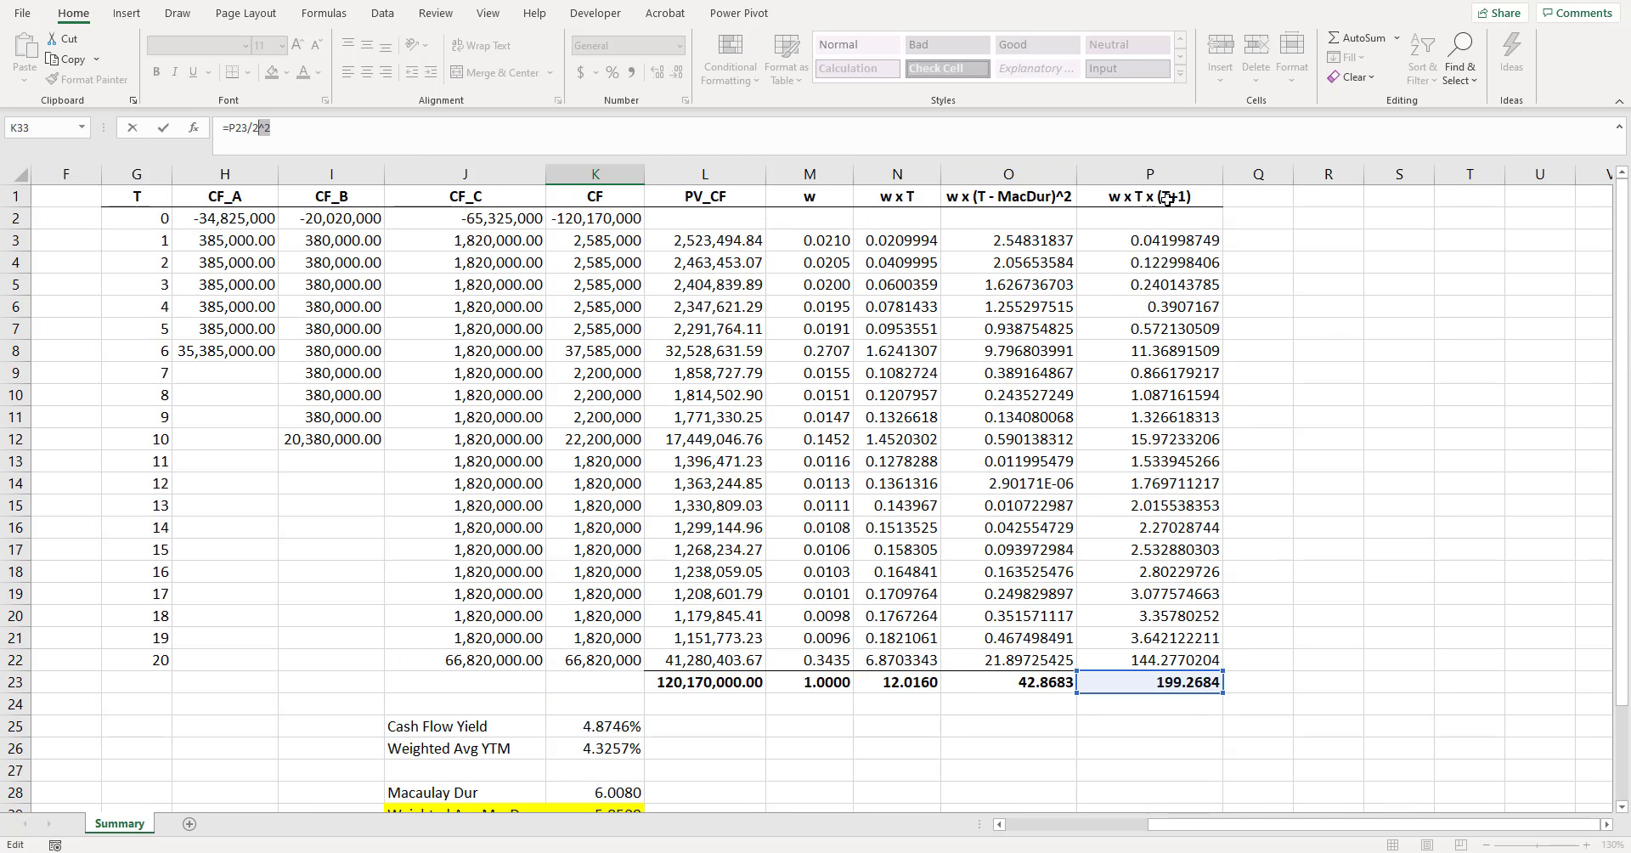
{"action": "scroll", "coordinate": [746, 449], "scroll_direction": "down", "scroll_amount": 4}
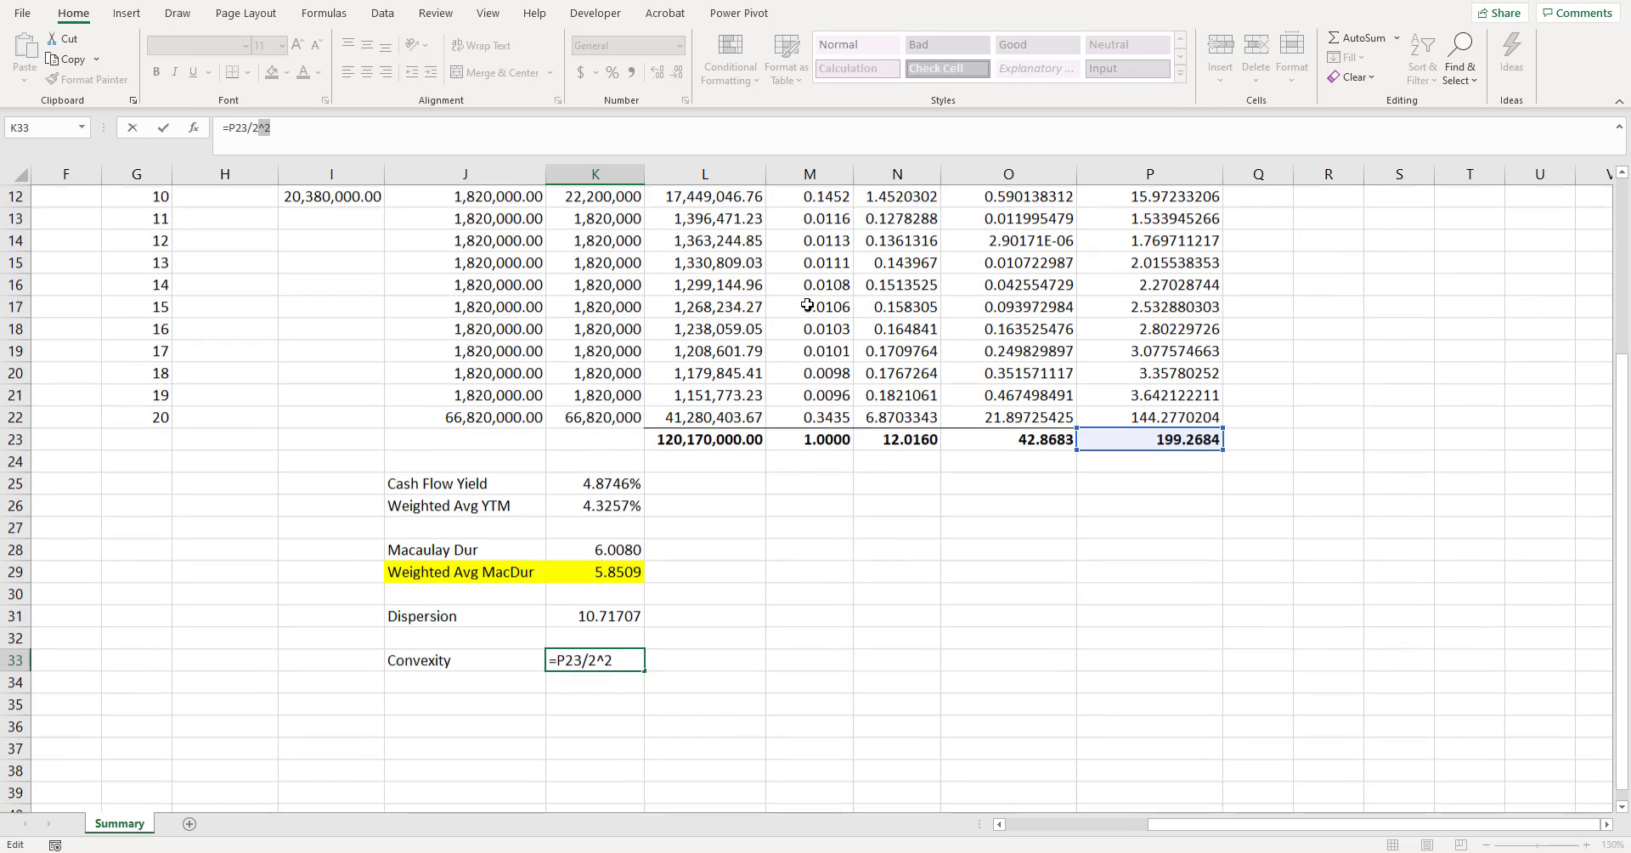
- Extend the K33 formula with the cash flow yield discount term to read =P23/2^2*1/(1+K25/2)^2
{"action": "left_click", "coordinate": [384, 233]}
{"action": "left_click", "coordinate": [617, 638]}
{"action": "left_click", "coordinate": [338, 124]}
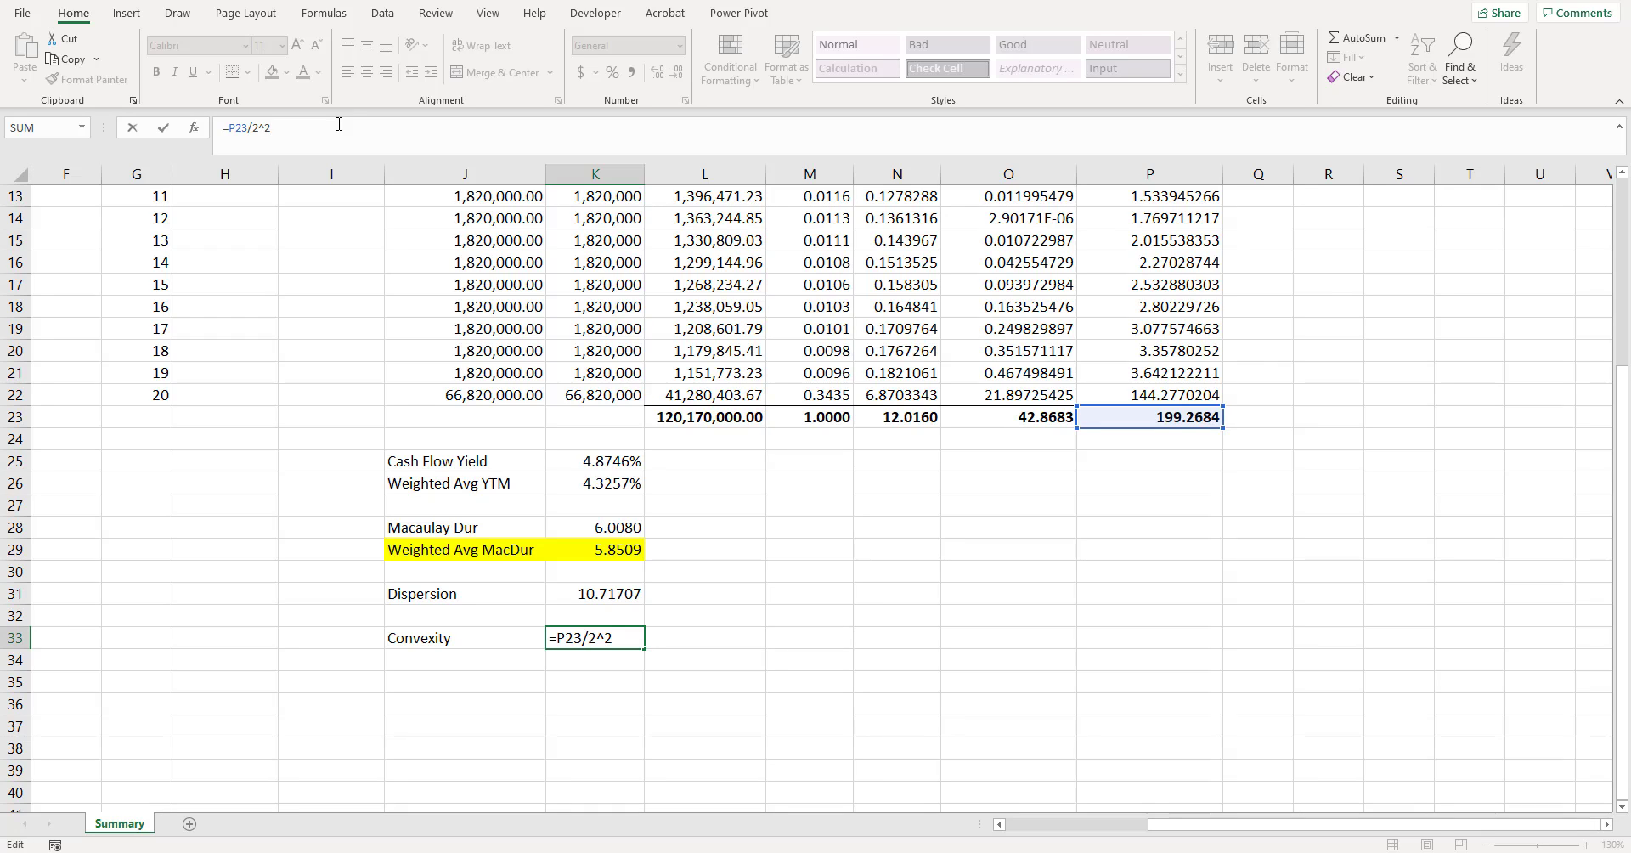
{"action": "type", "text": "*1/(1+"}
{"action": "left_click", "coordinate": [608, 457]}
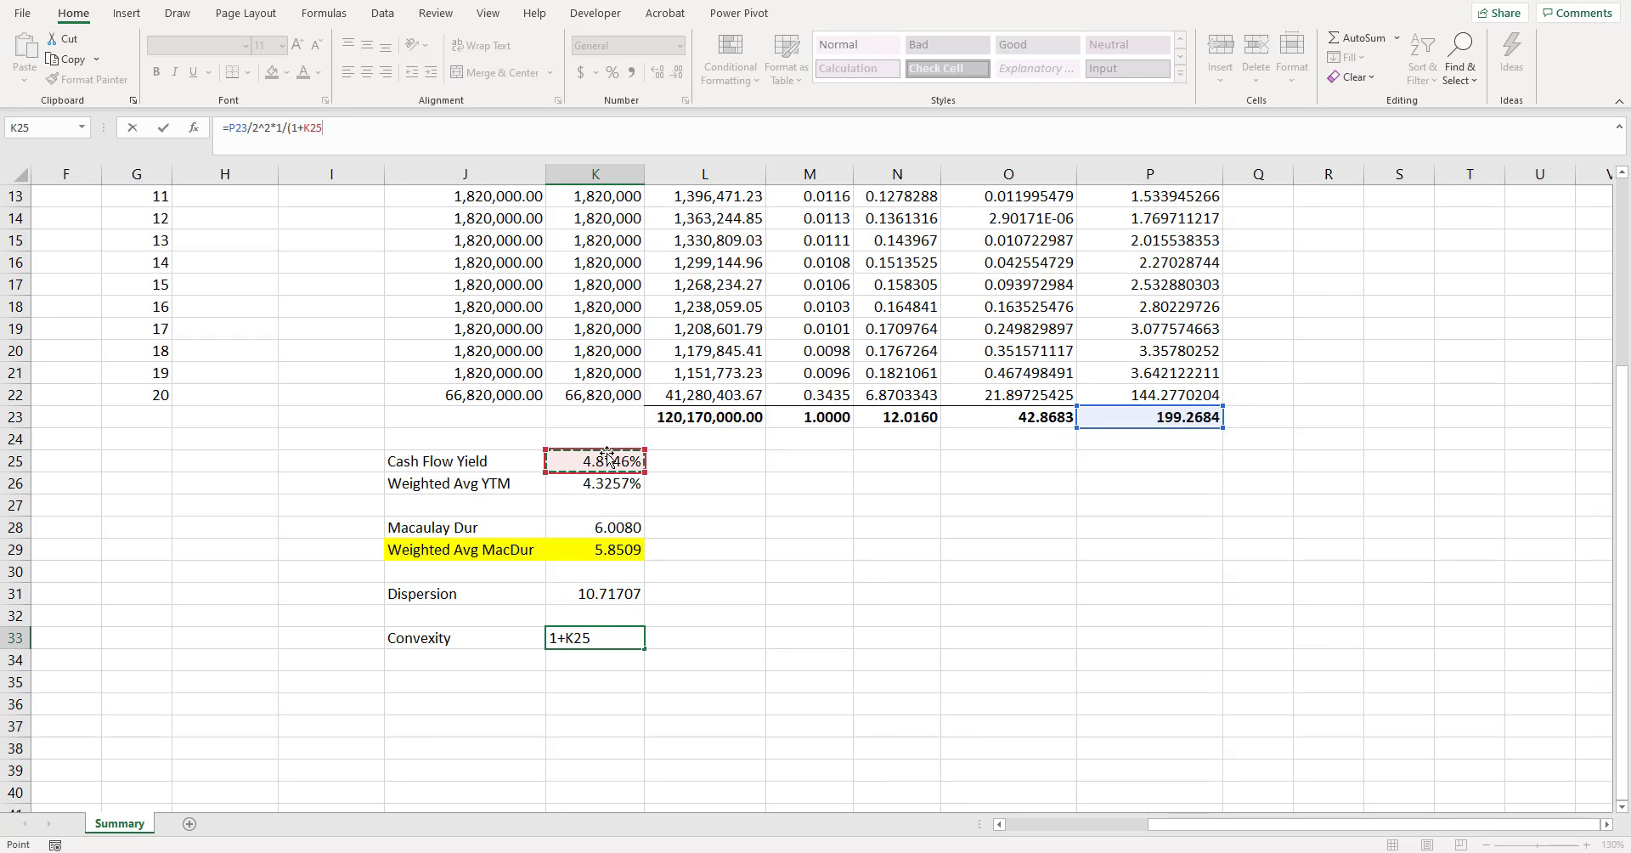
{"action": "type", "text": "/2)^2"}
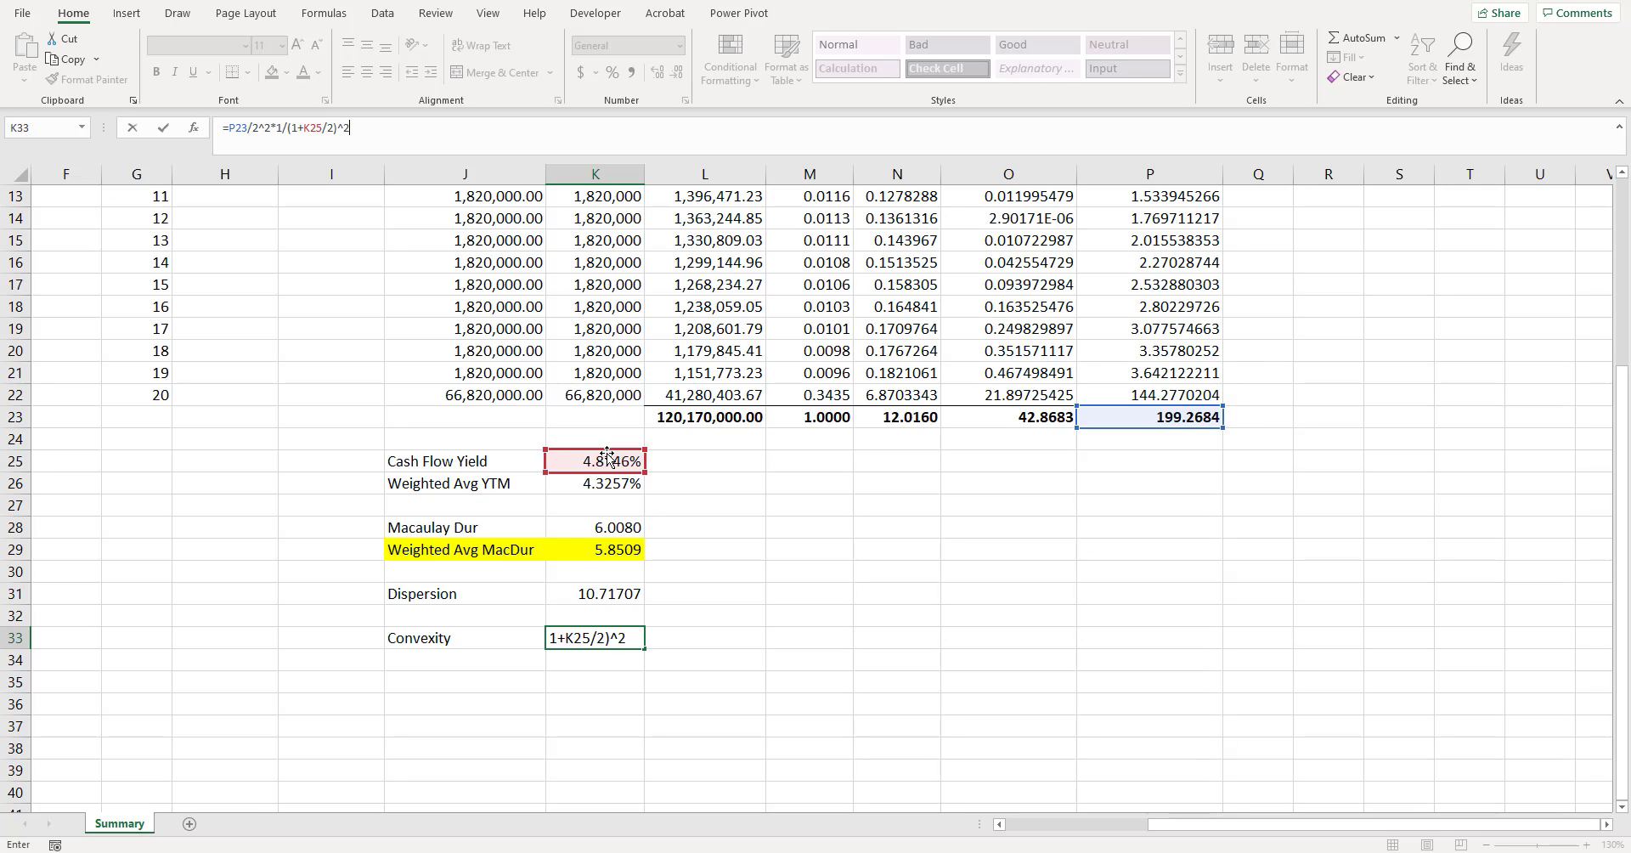
{"action": "key", "text": "Return"}
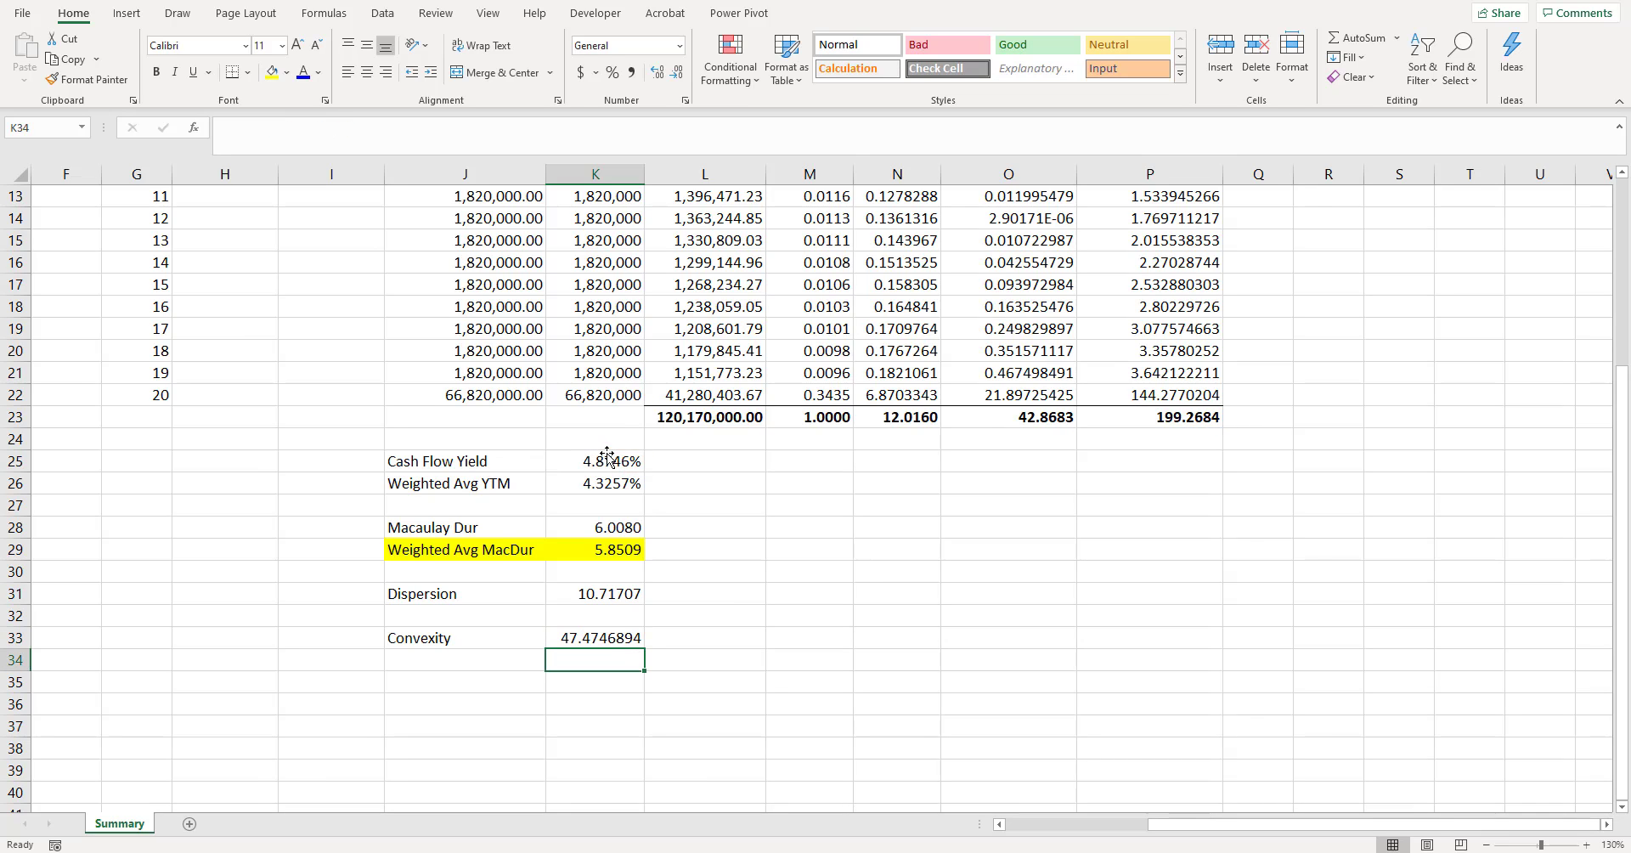
- Show the convexity value in K33 with four decimals
{"action": "key", "text": "Up"}
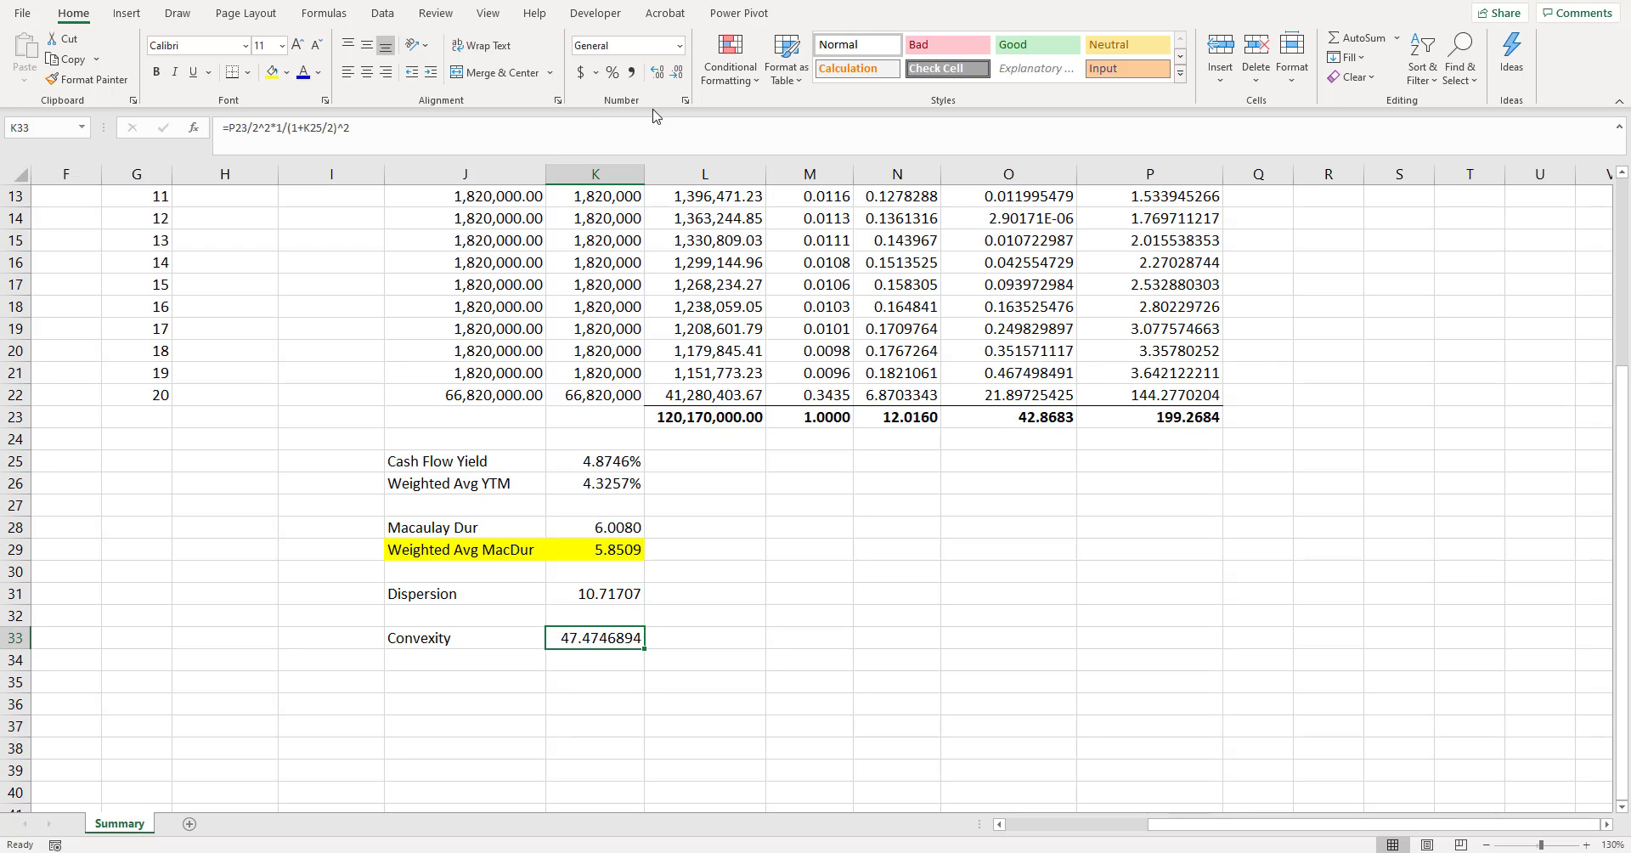
{"action": "left_click", "coordinate": [676, 73]}
{"action": "left_click", "coordinate": [676, 72]}
{"action": "left_click", "coordinate": [676, 72]}
- Label cell J34 "Weighted Avg Convexity"
{"action": "key", "text": "Down"}
{"action": "key", "text": "Left"}
{"action": "type", "text": "Weighte"}
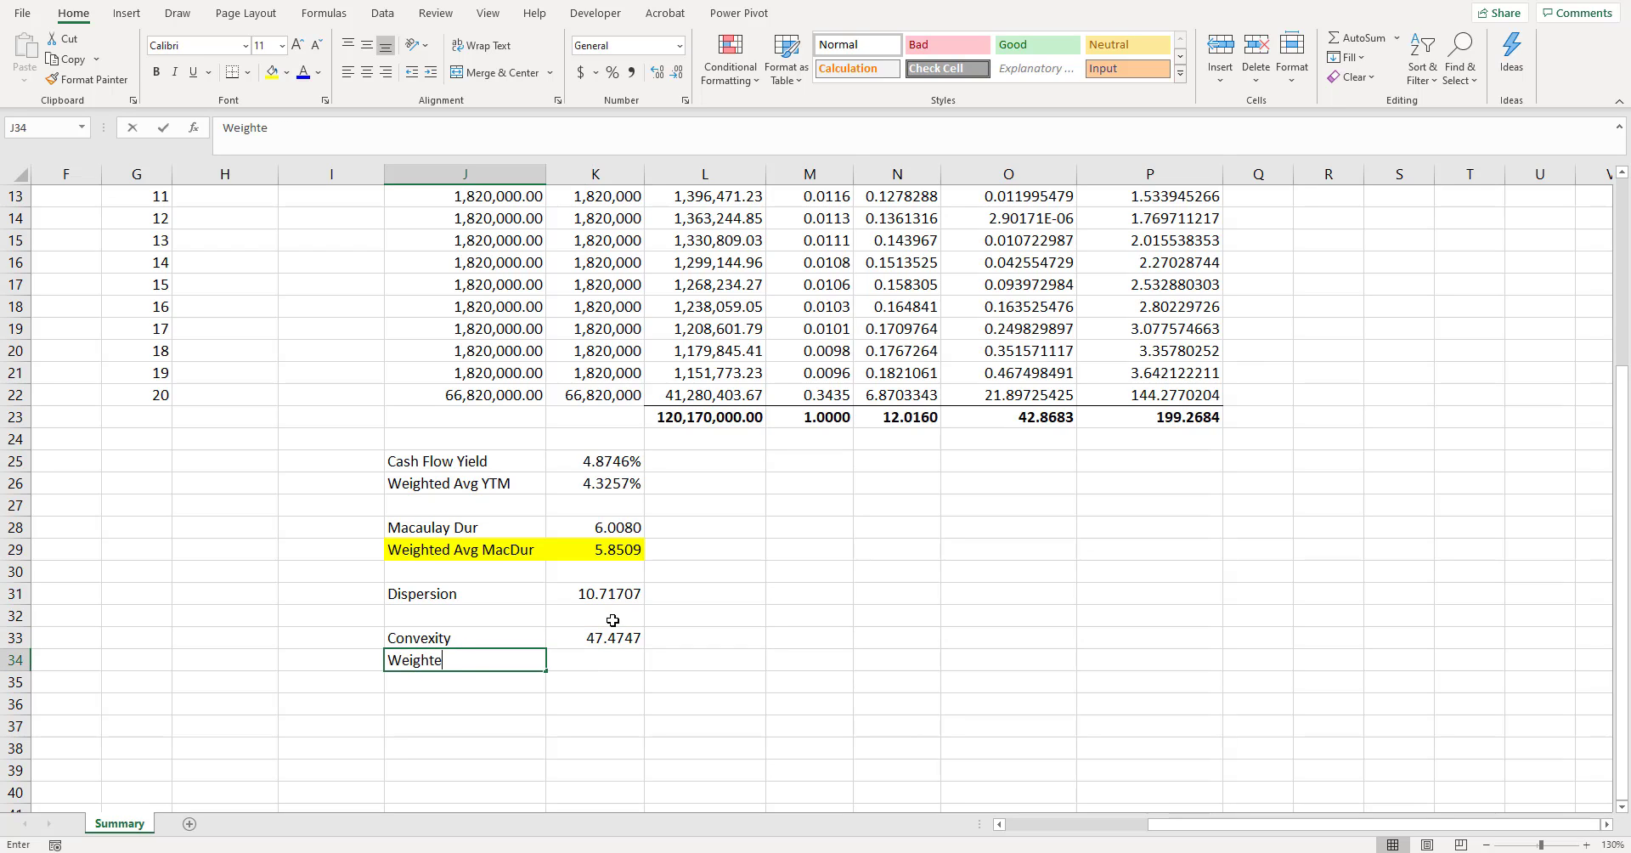
{"action": "type", "text": "d Avg Con"}
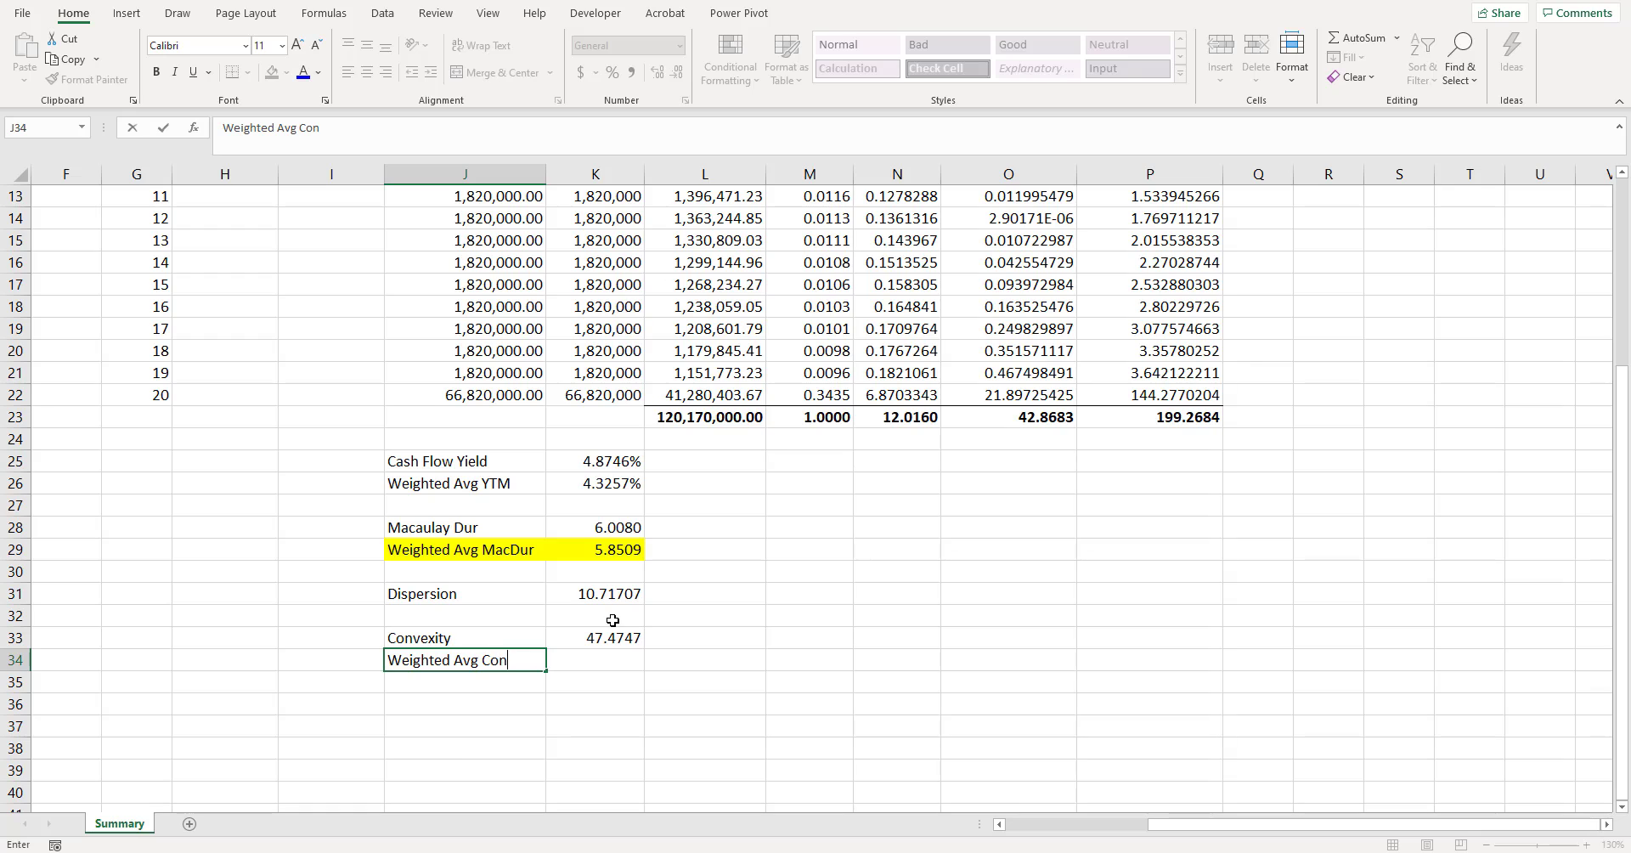
{"action": "type", "text": "vexity"}
{"action": "key", "text": "Tab"}
- Enter the formula =SUMPRODUCT(B9:D9,B12:D12)/E9 in K34 to weight the bond convexities by market value
{"action": "type", "text": "="}
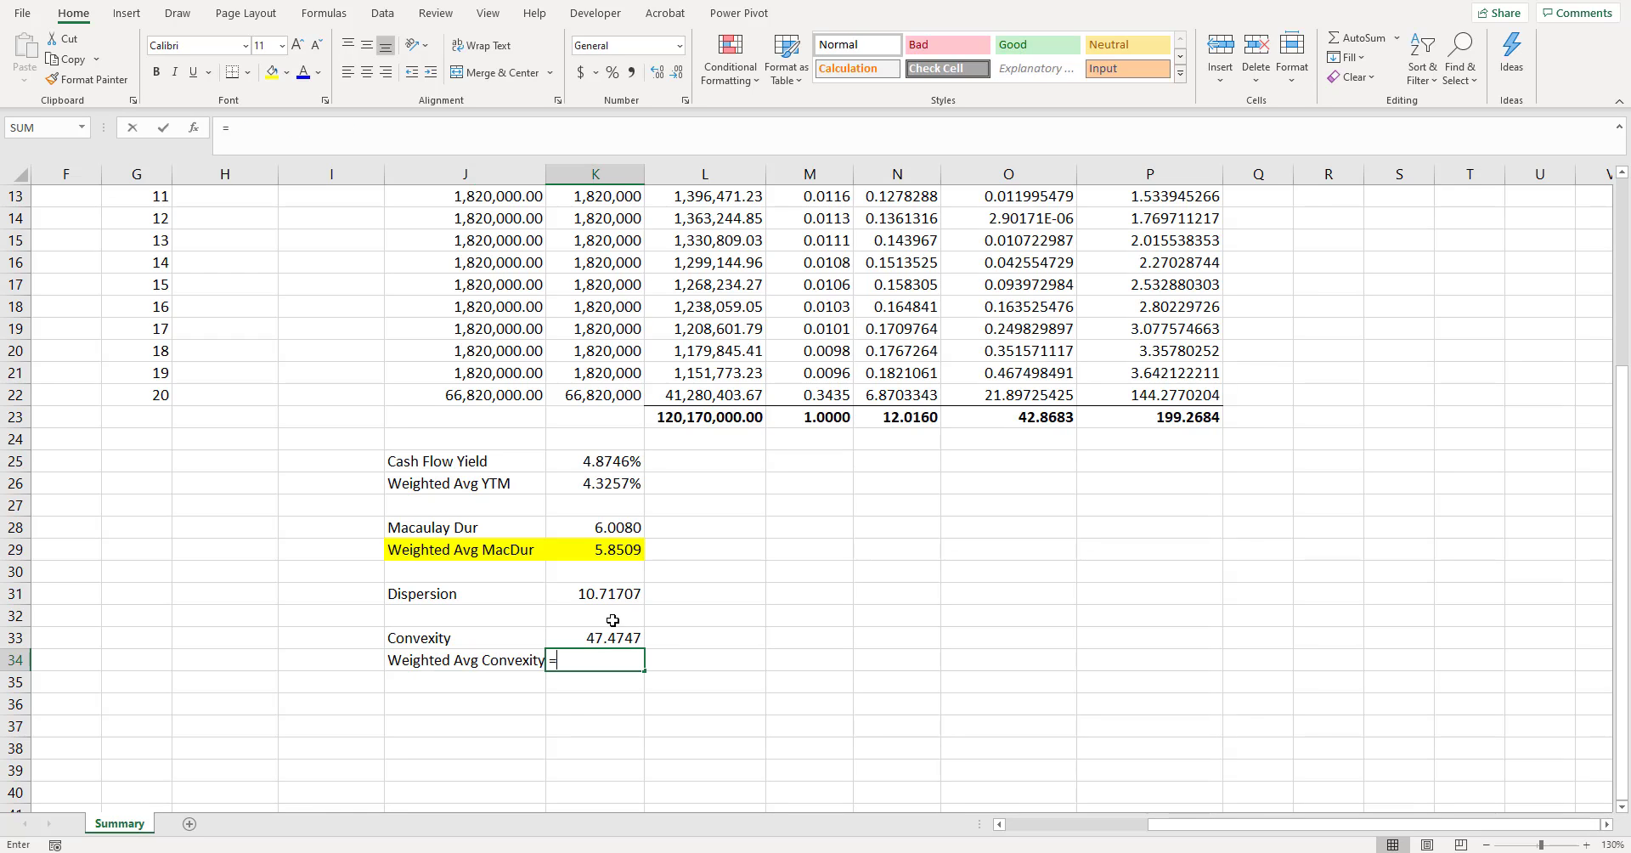
{"action": "type", "text": "sumpro"}
{"action": "key", "text": "Tab"}
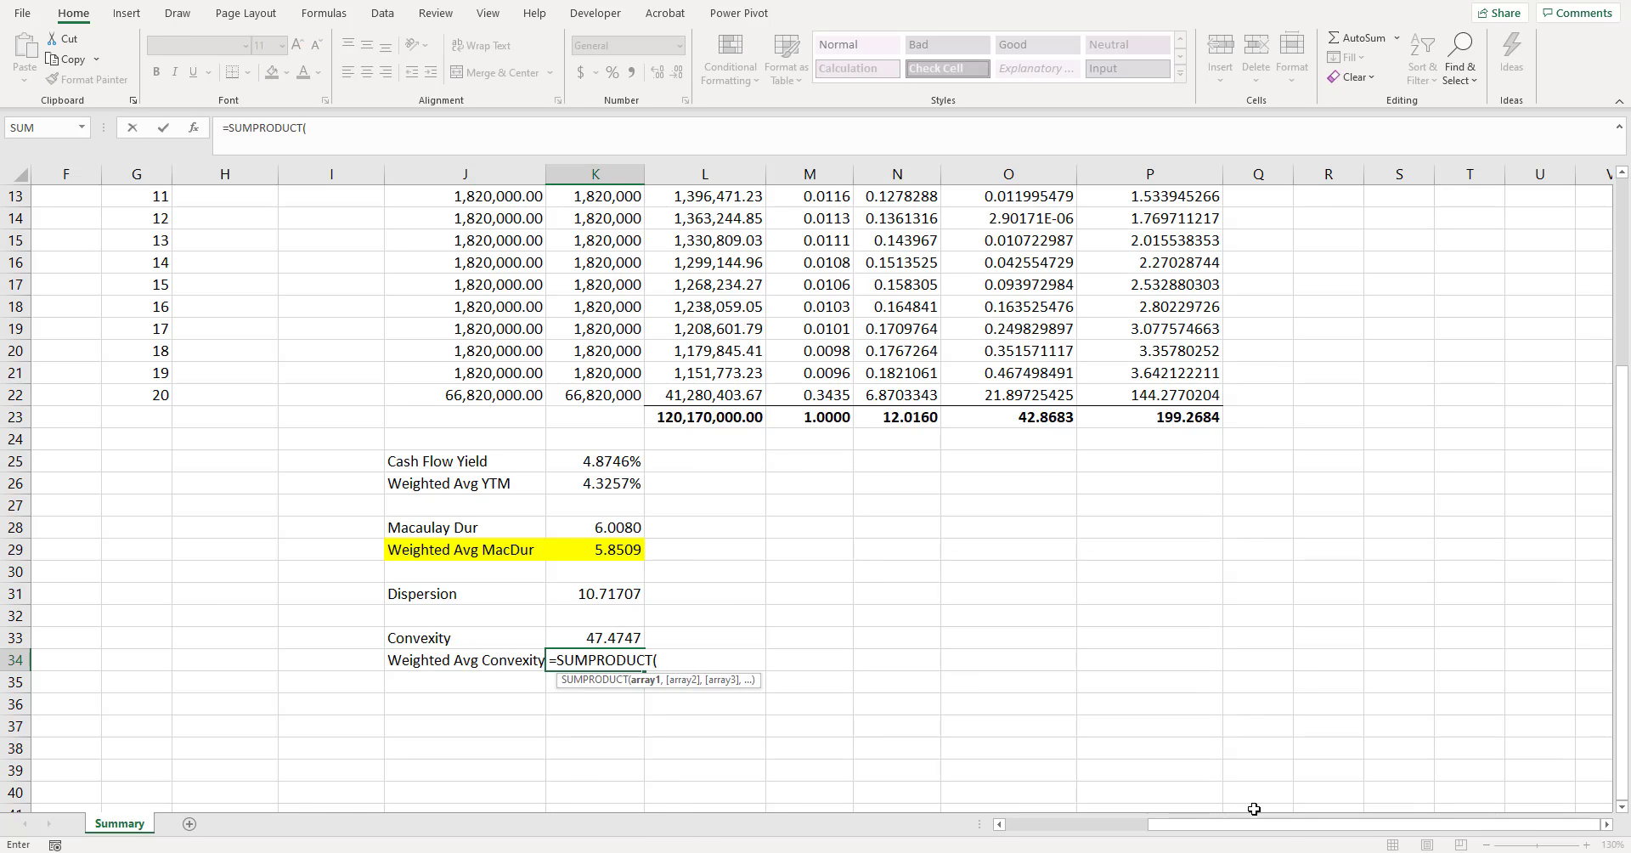
{"action": "left_click_drag", "start_coordinate": [1209, 825], "coordinate": [1049, 825]}
{"action": "scroll", "coordinate": [119, 355], "scroll_direction": "up", "scroll_amount": 4}
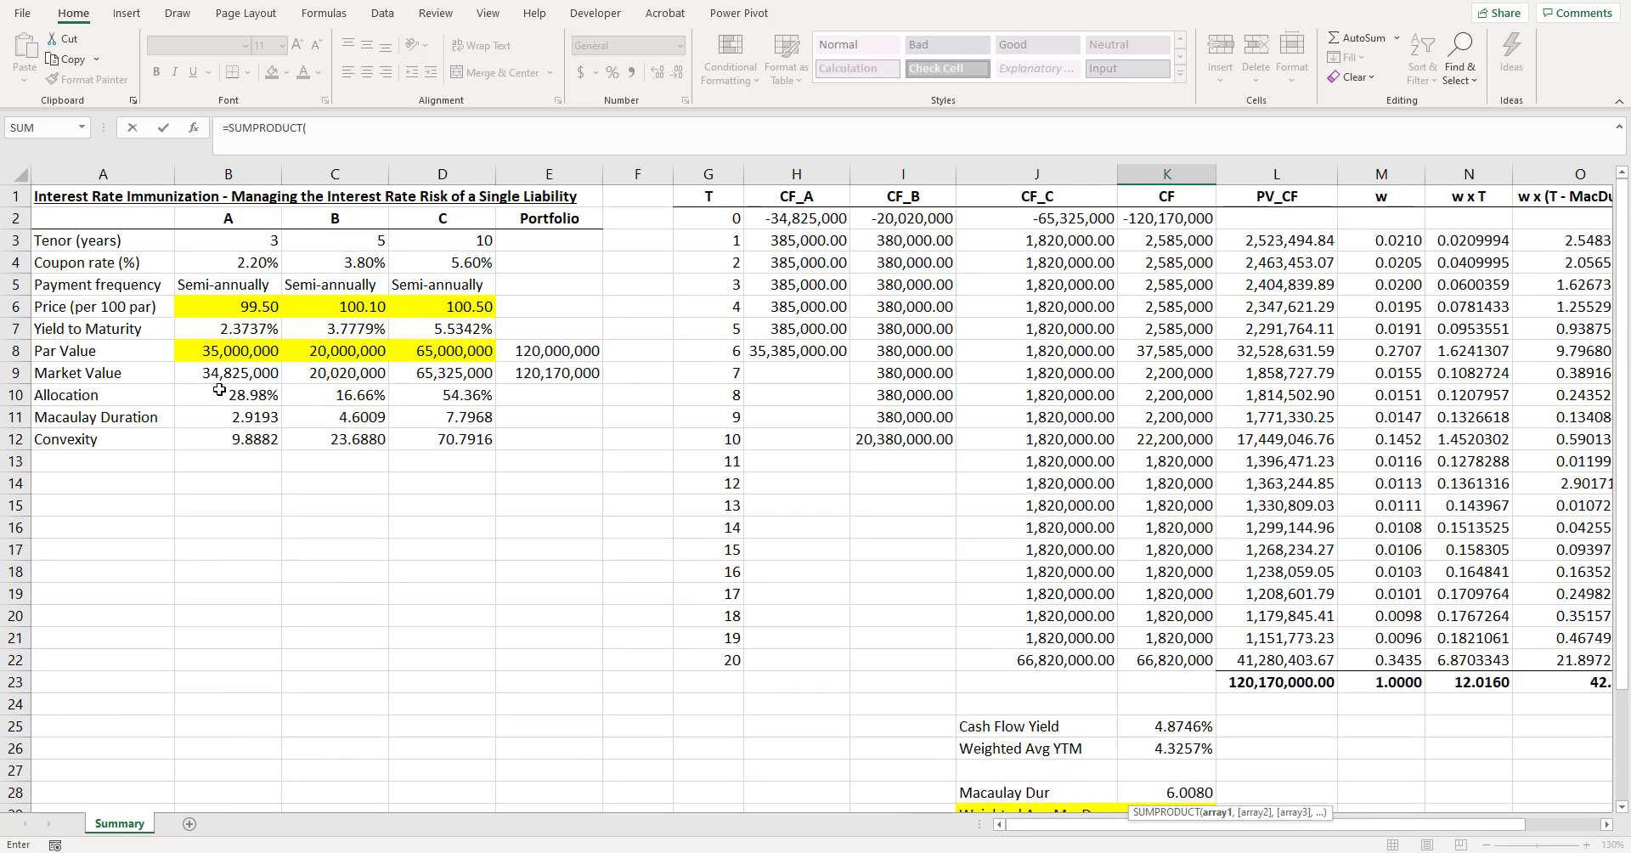
{"action": "left_click_drag", "start_coordinate": [222, 373], "coordinate": [484, 373]}
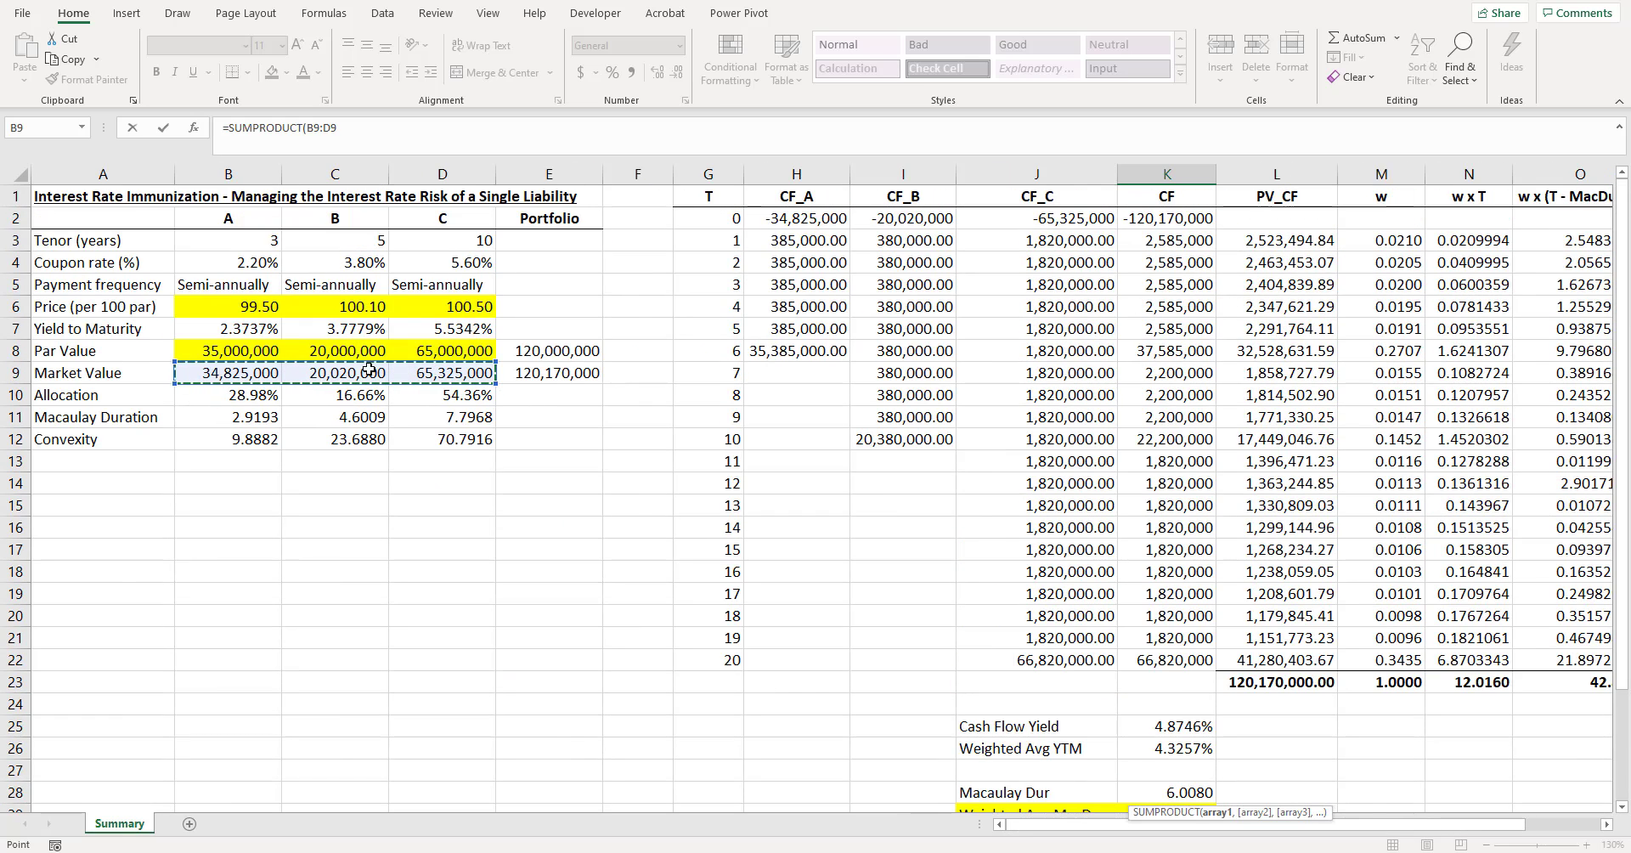
{"action": "type", "text": ","}
{"action": "left_click_drag", "start_coordinate": [225, 438], "coordinate": [418, 434]}
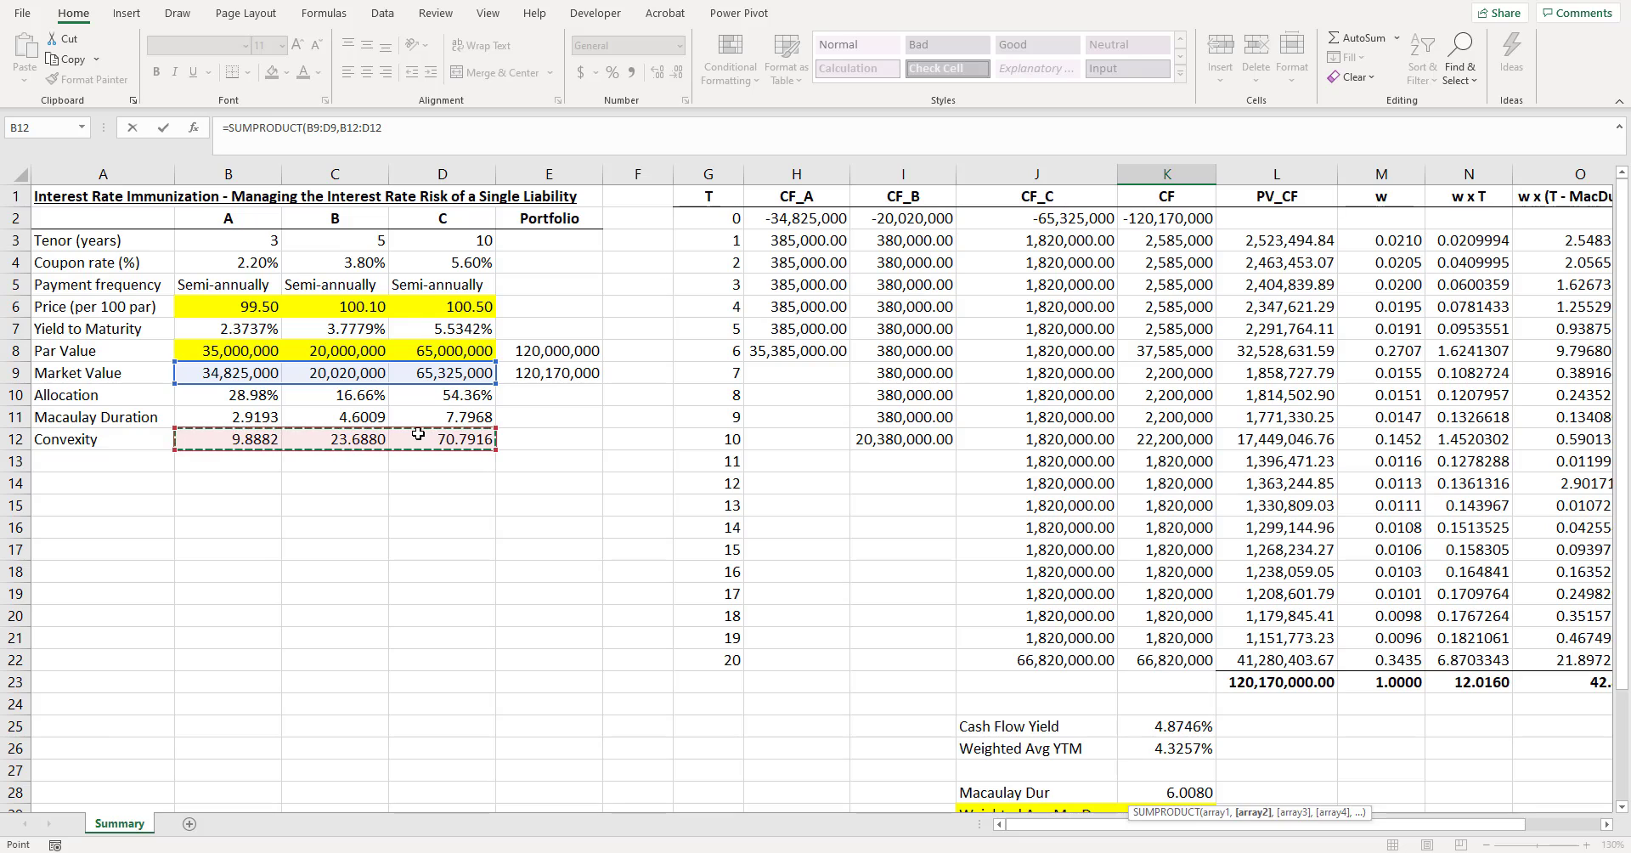
{"action": "type", "text": ")/"}
{"action": "left_click", "coordinate": [530, 377]}
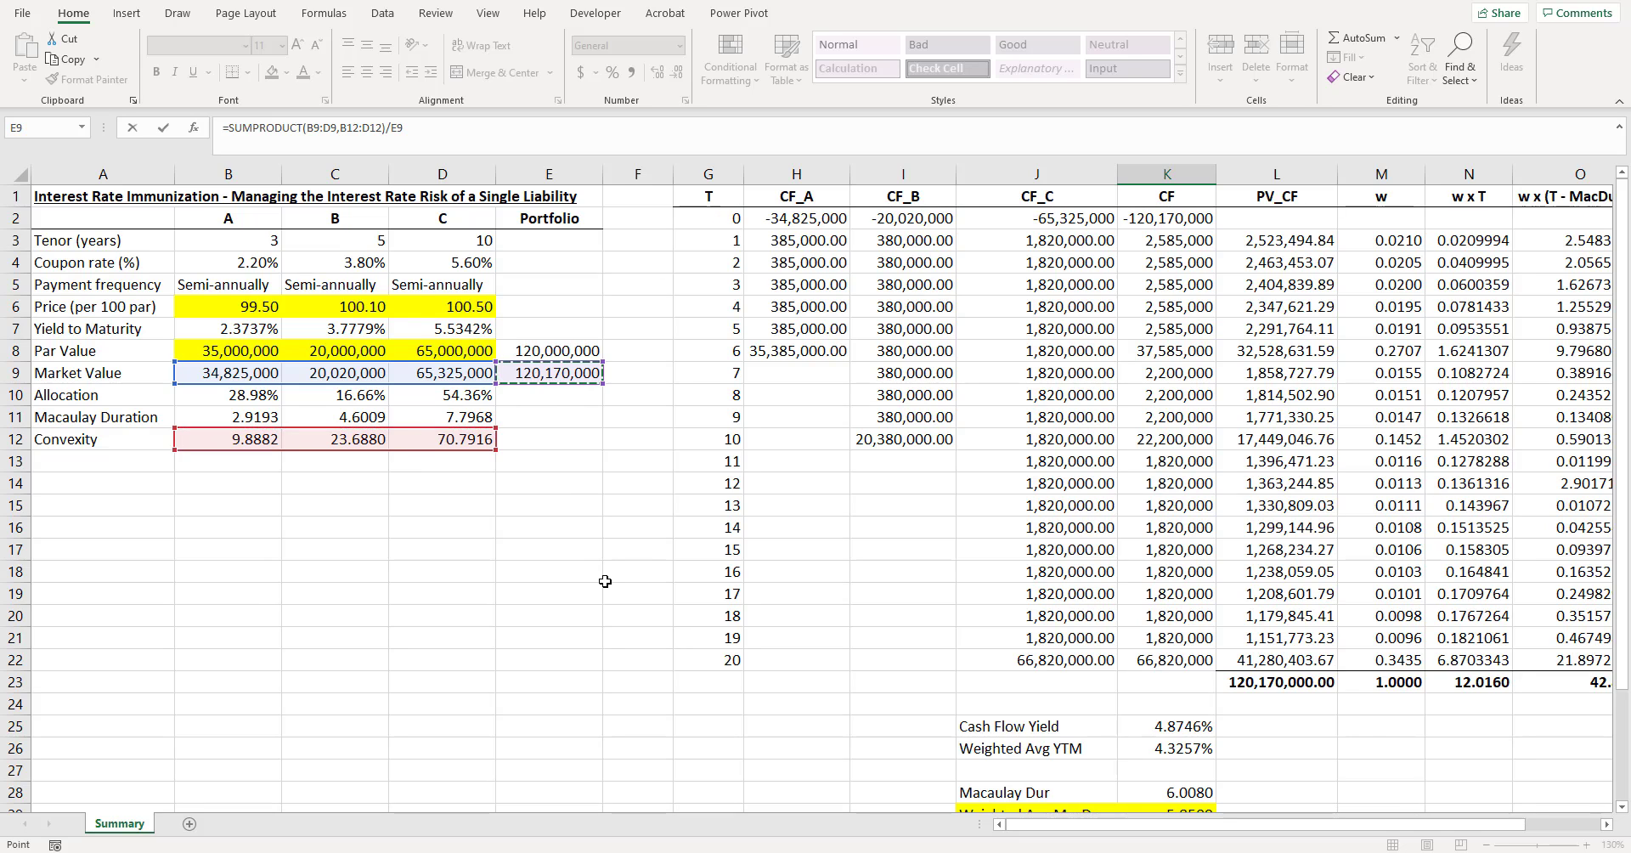
{"action": "key", "text": "Return"}
- Show the weighted average convexity in K34 with four decimals
{"action": "scroll", "coordinate": [1138, 605], "scroll_direction": "down", "scroll_amount": 1}
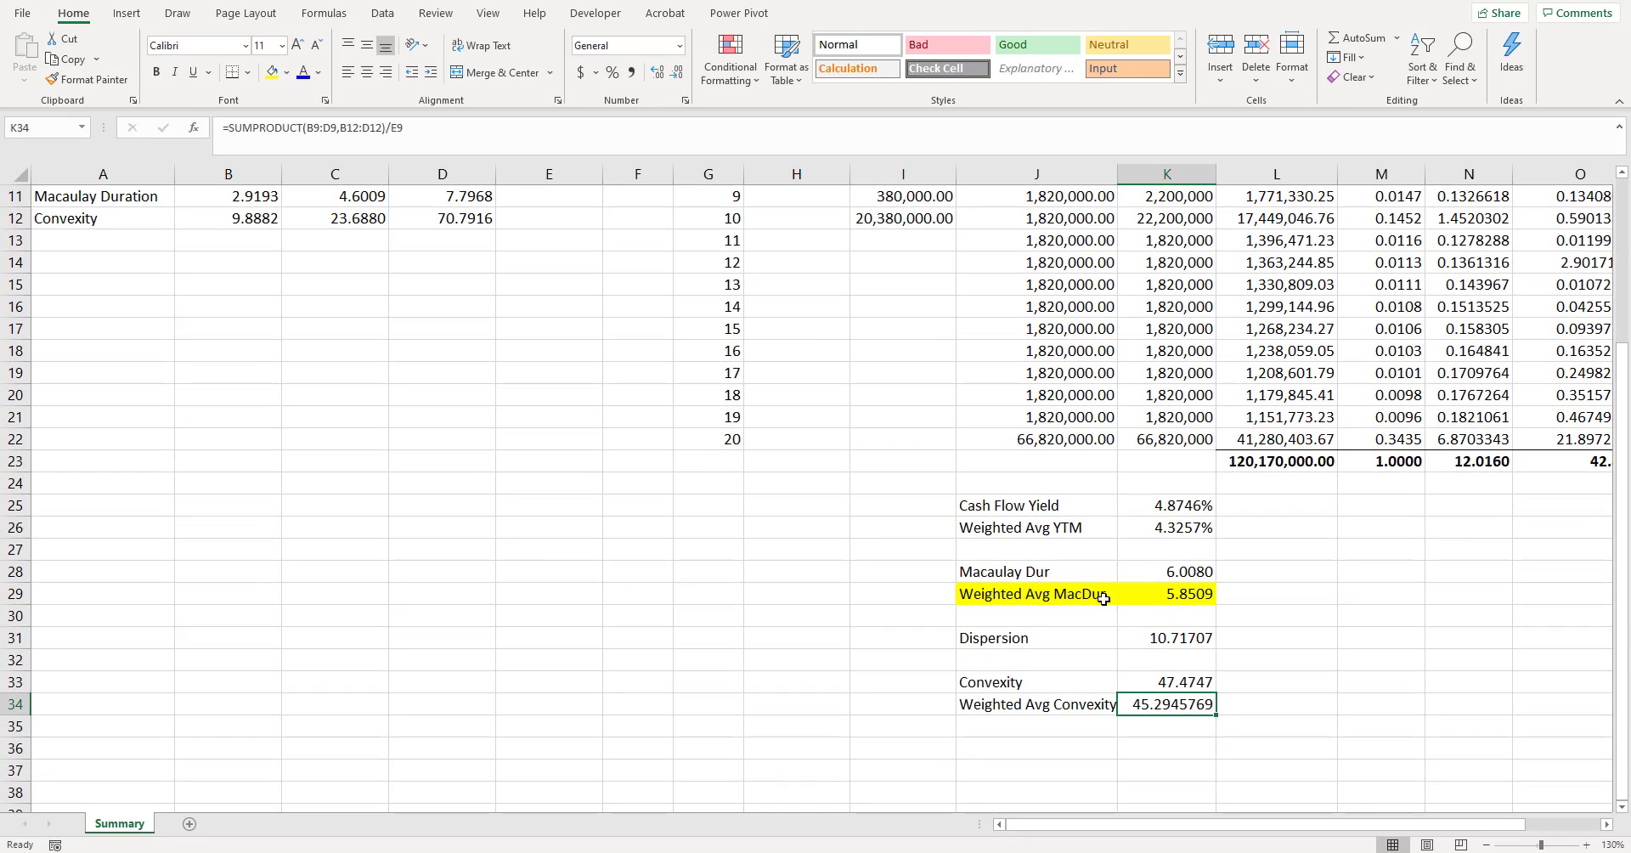
{"action": "left_click", "coordinate": [677, 75]}
{"action": "left_click", "coordinate": [677, 74]}
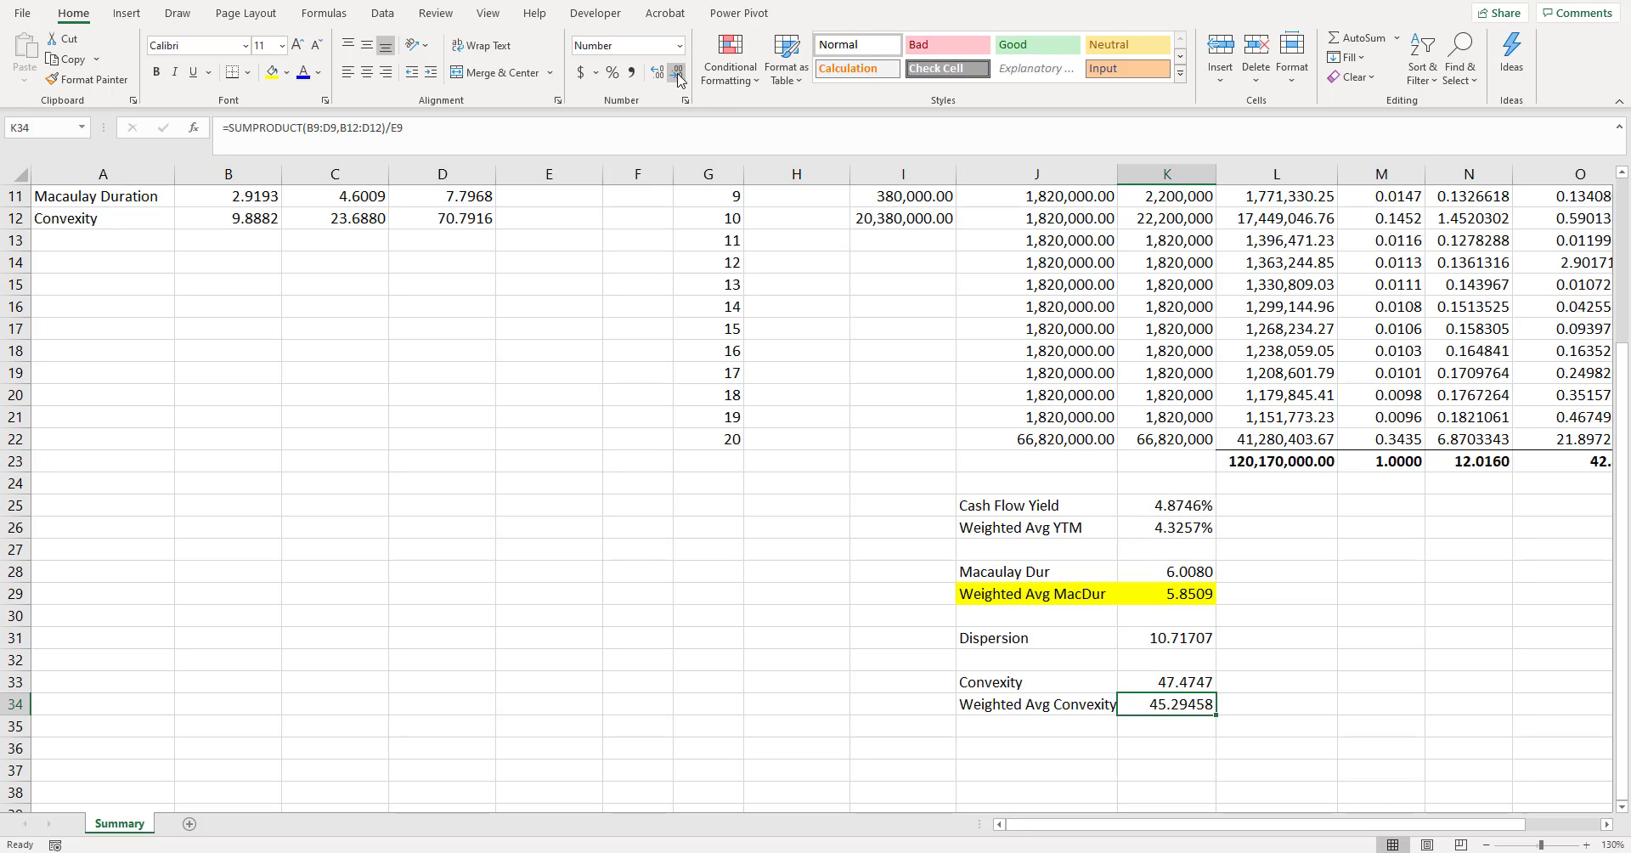
{"action": "left_click", "coordinate": [677, 75]}
{"action": "left_click", "coordinate": [1257, 637]}
- Highlight the Weighted Avg Convexity label and value in J34:K34 with yellow fill
{"action": "left_click_drag", "start_coordinate": [1062, 679], "coordinate": [1173, 679]}
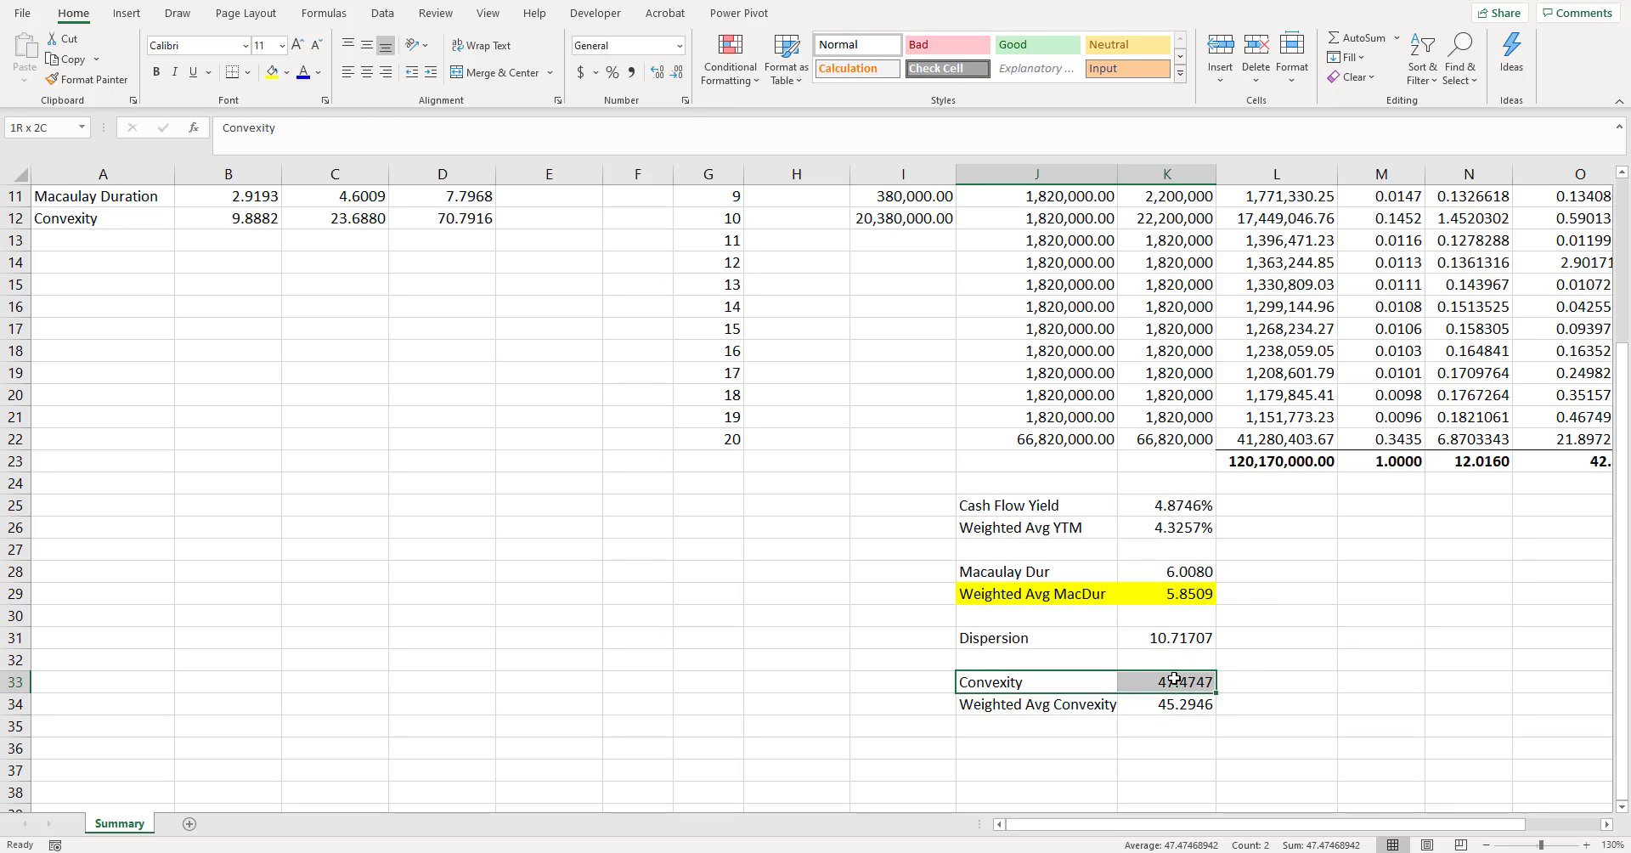
{"action": "left_click", "coordinate": [1092, 706]}
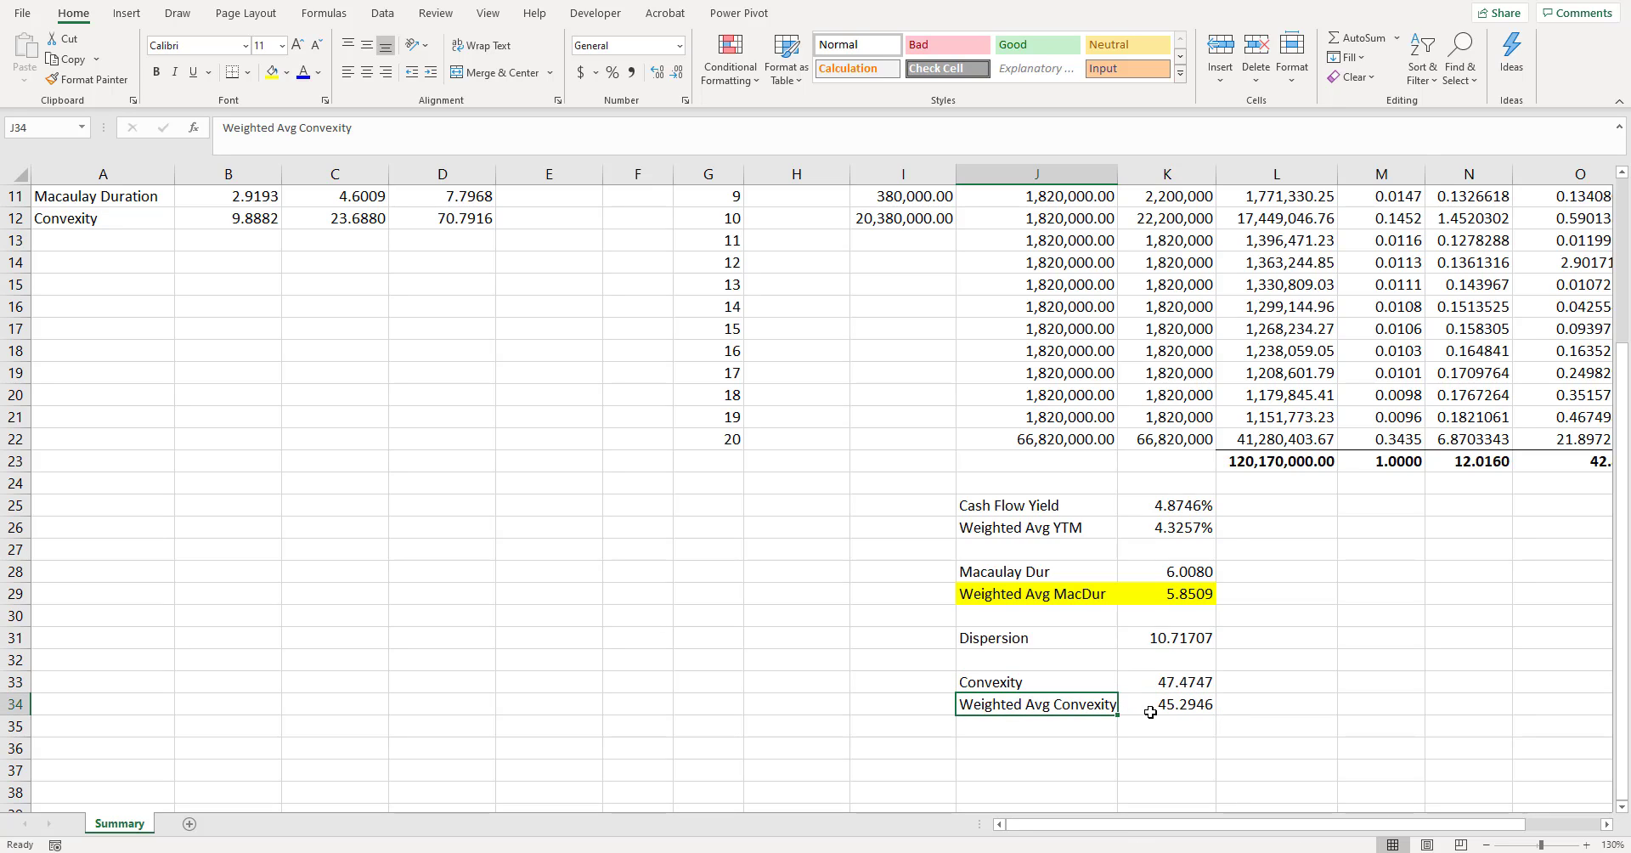
{"action": "left_click_drag", "start_coordinate": [1148, 712], "coordinate": [1109, 710]}
{"action": "left_click", "coordinate": [272, 73]}
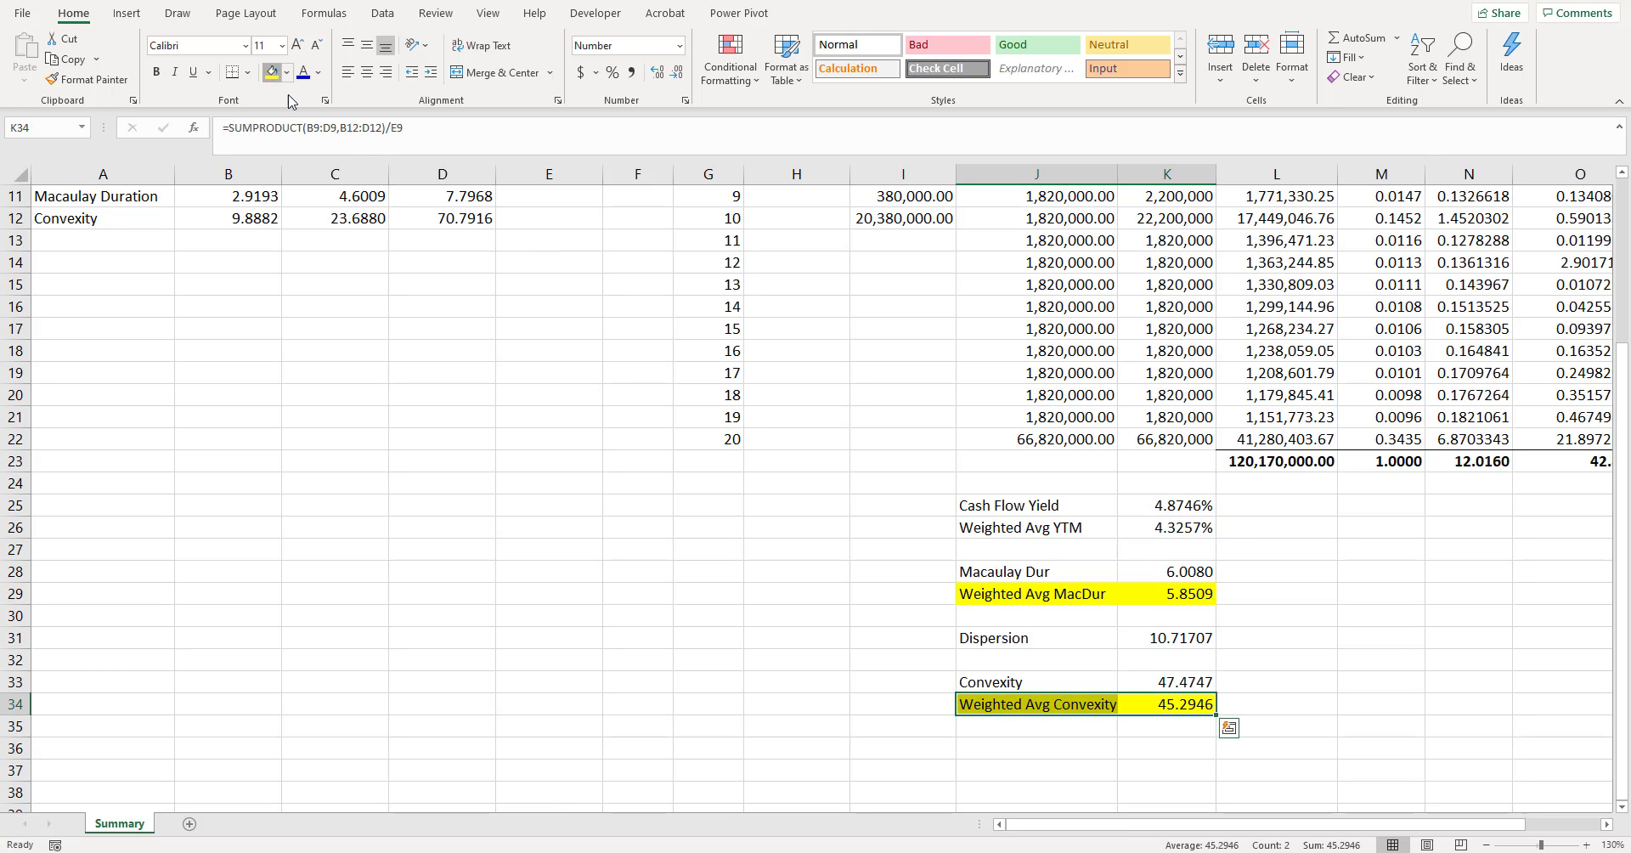
{"action": "left_click", "coordinate": [1360, 558]}
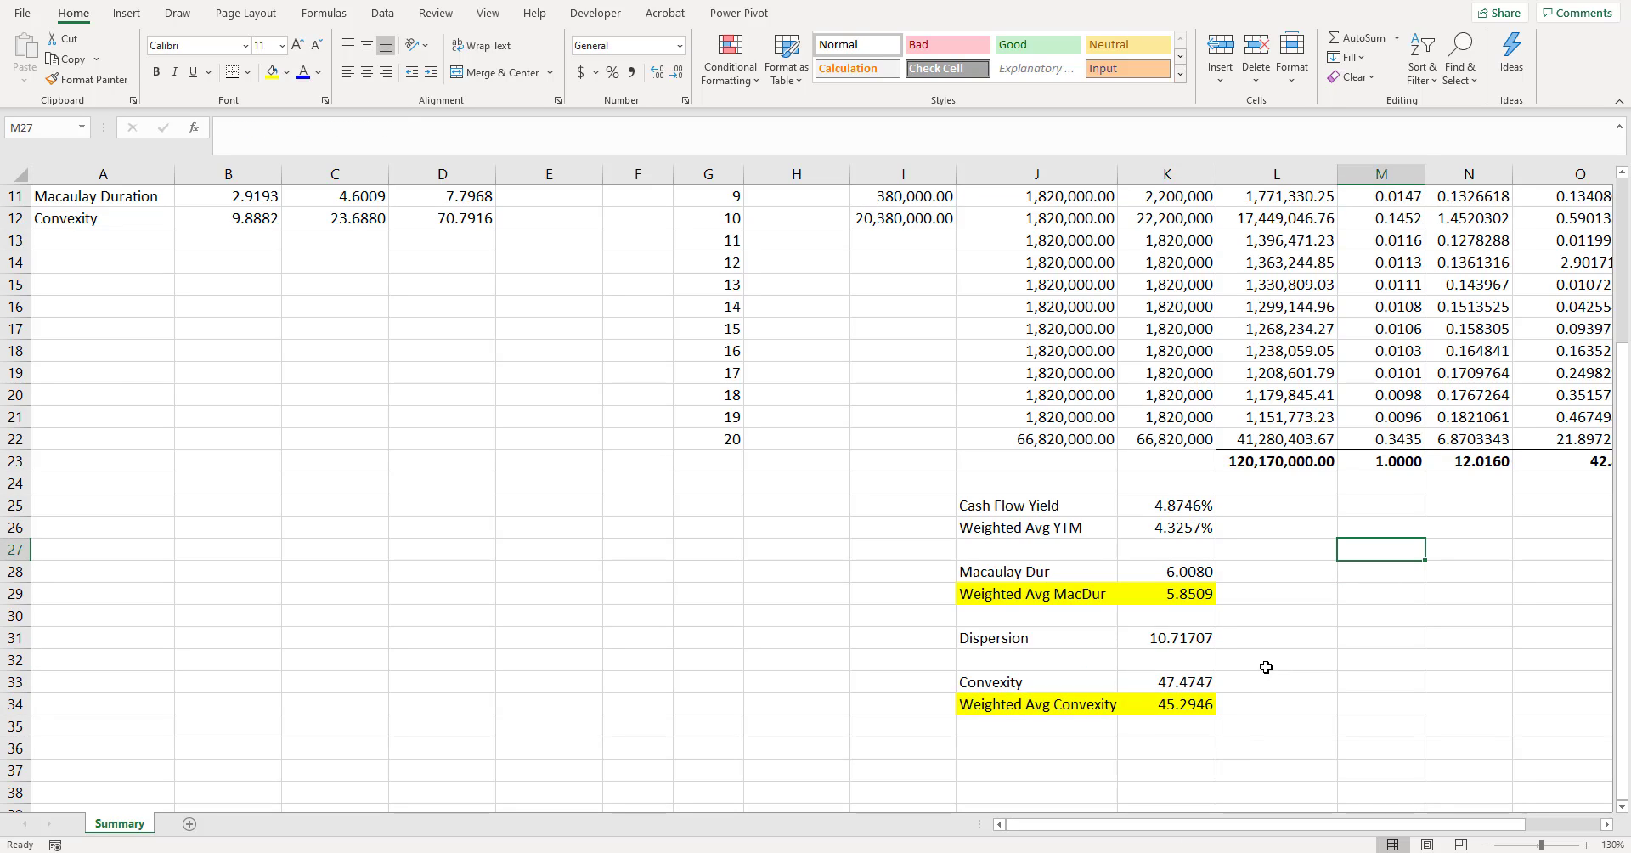
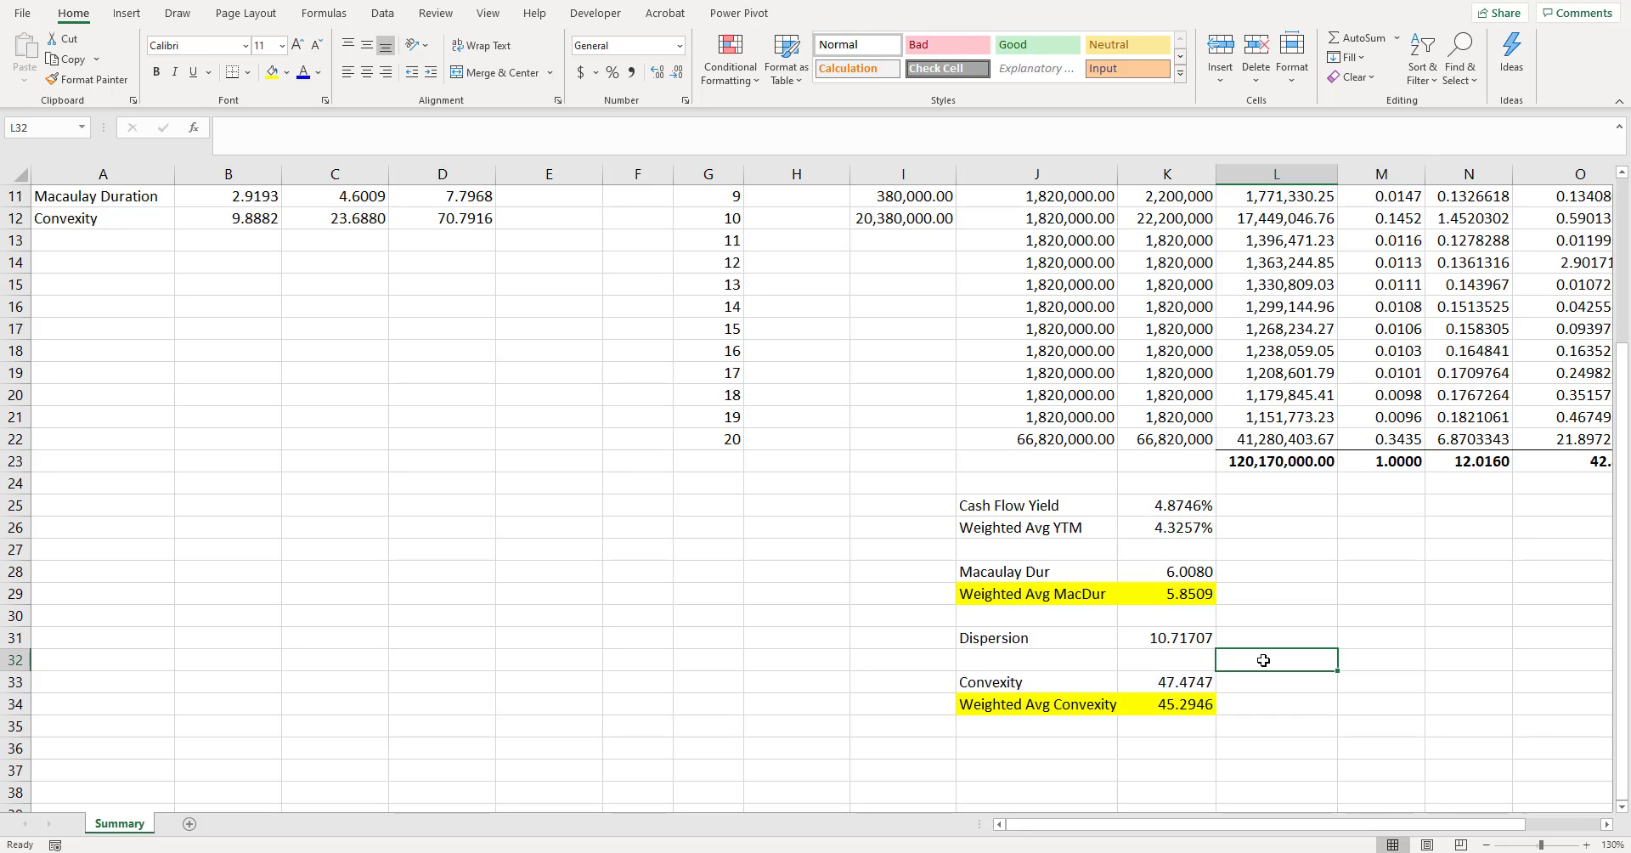
- Label cell J36 "Convexity"
{"action": "key", "text": "Left"}
{"action": "key", "text": "Down"}
{"action": "key", "text": "Down"}
{"action": "key", "text": "Down"}
{"action": "key", "text": "Left"}
{"action": "key", "text": "Left"}
{"action": "key", "text": "Down"}
{"action": "key", "text": "Right"}
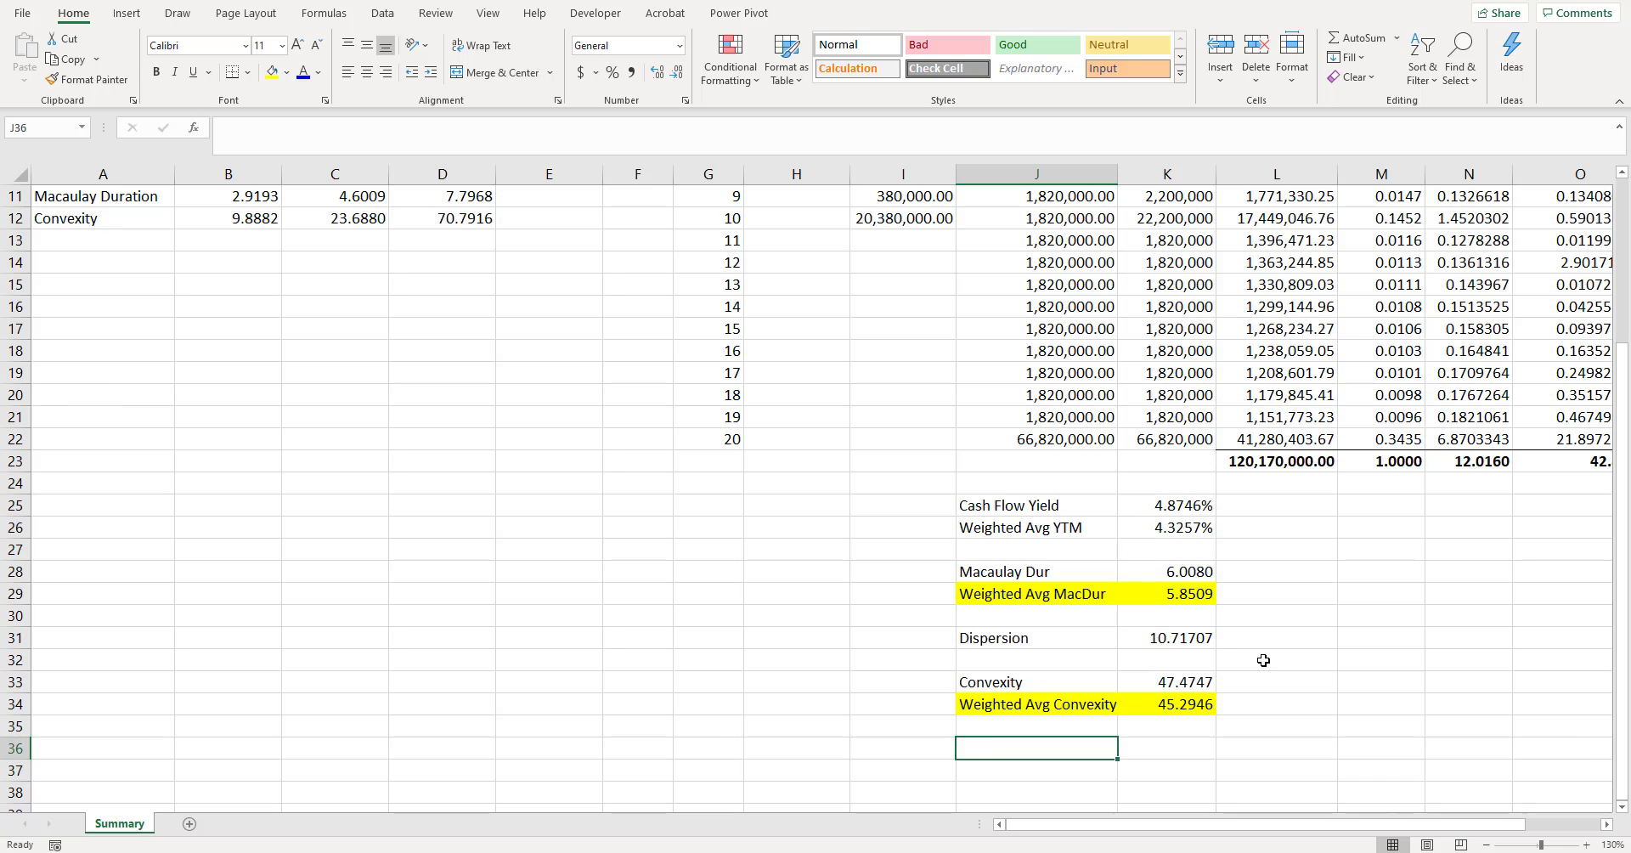
{"action": "type", "text": "Convexity"}
{"action": "left_click", "coordinate": [1265, 638]}
- Enter the formula =(N23^2+N23+O23) in K36 to combine the duration and dispersion totals
{"action": "scroll", "coordinate": [974, 750], "scroll_direction": "right", "scroll_amount": 2}
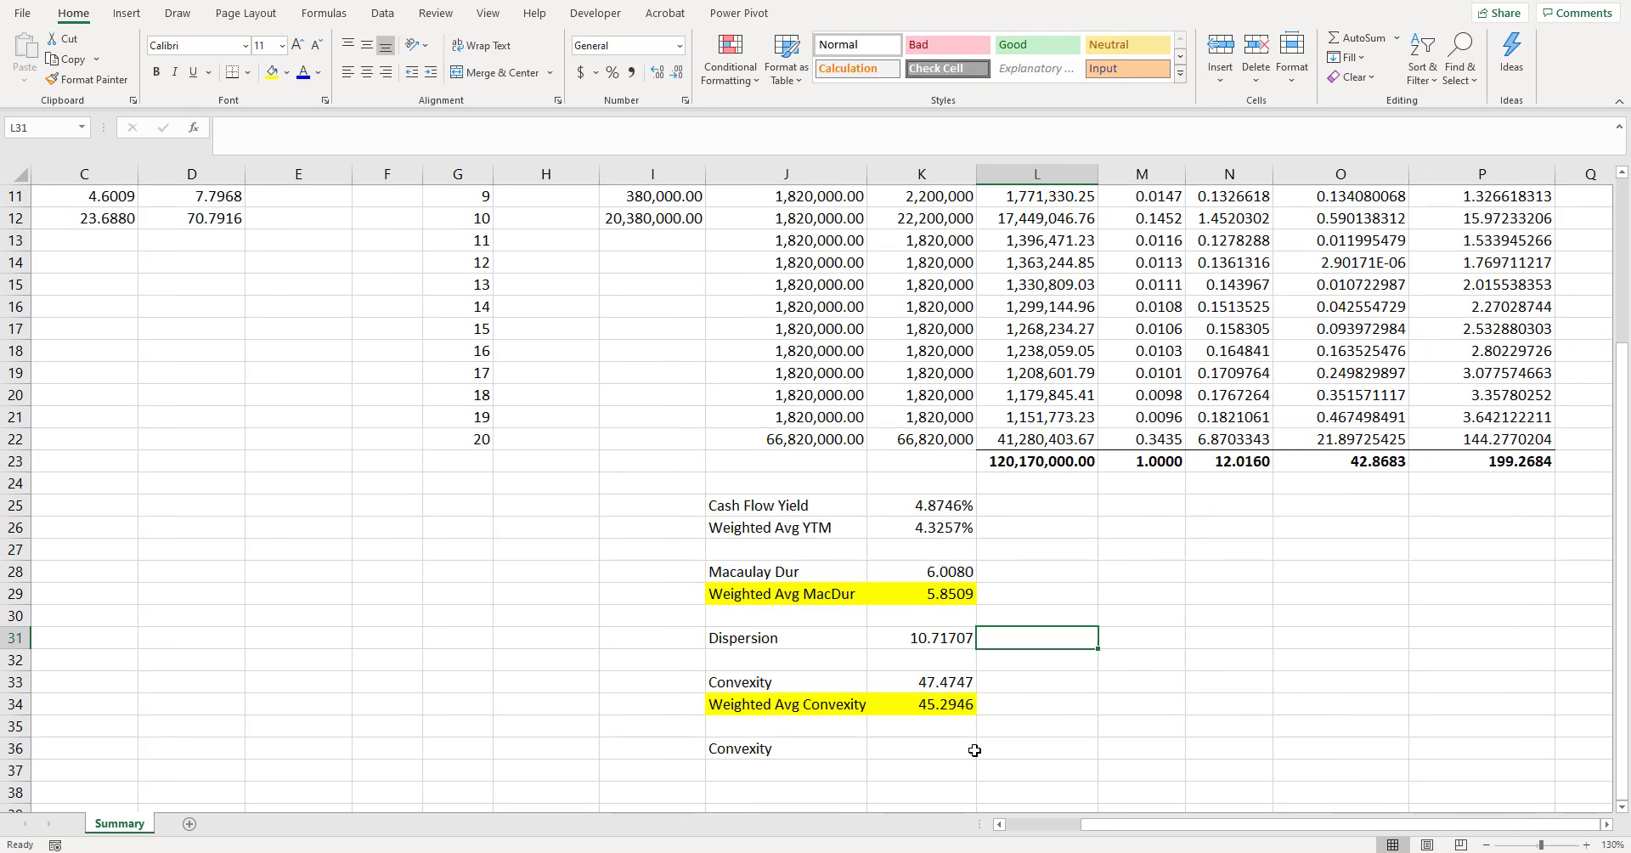
{"action": "left_click", "coordinate": [955, 747]}
{"action": "type", "text": "=("}
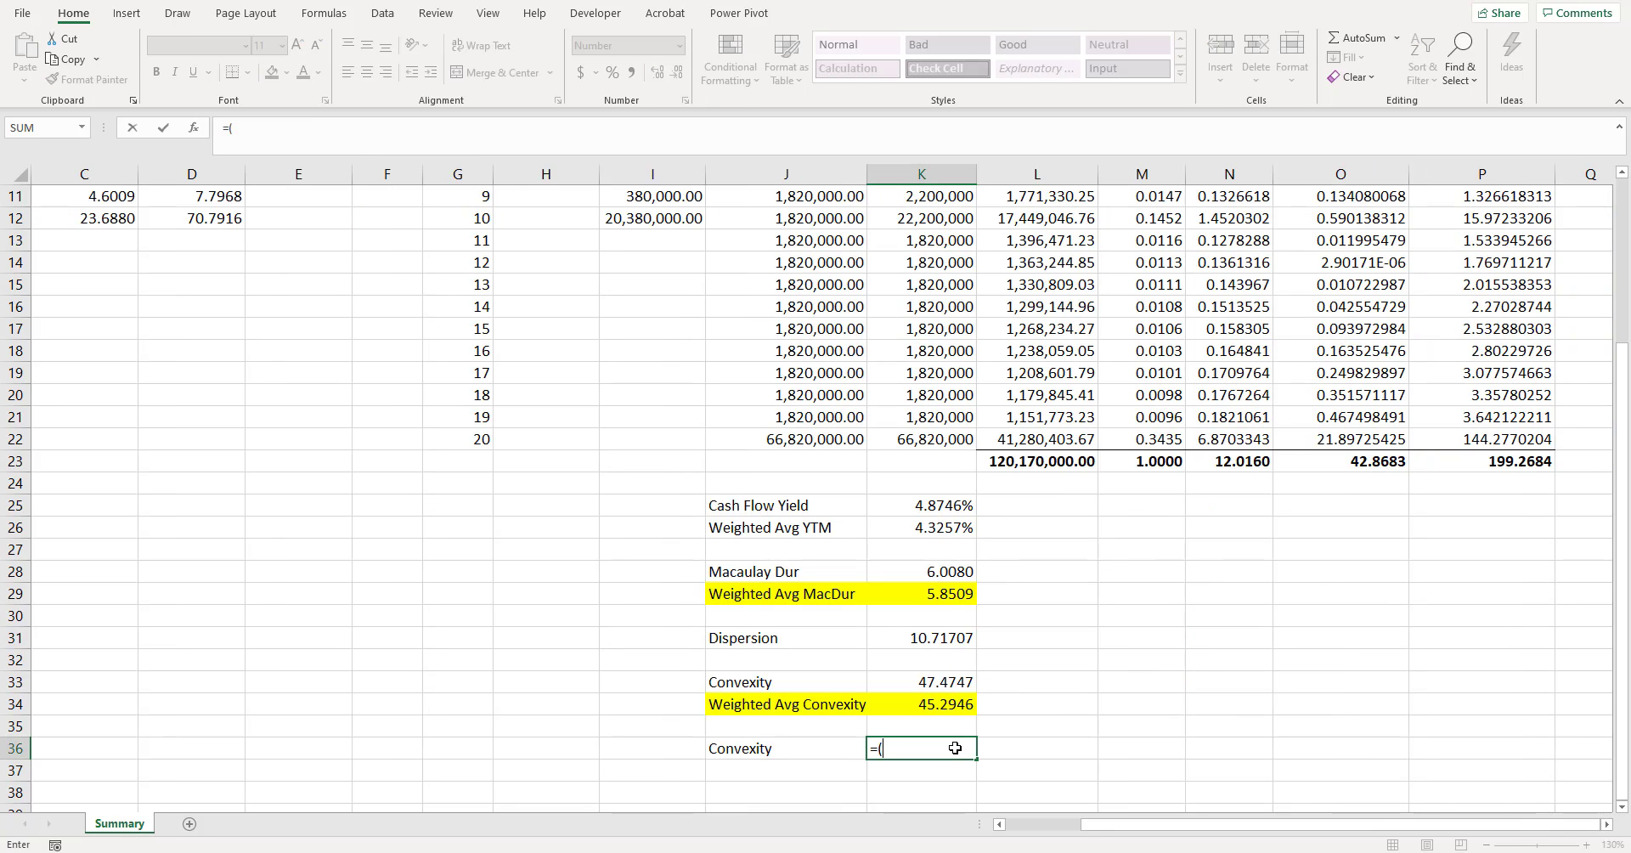
{"action": "left_click", "coordinate": [1237, 461]}
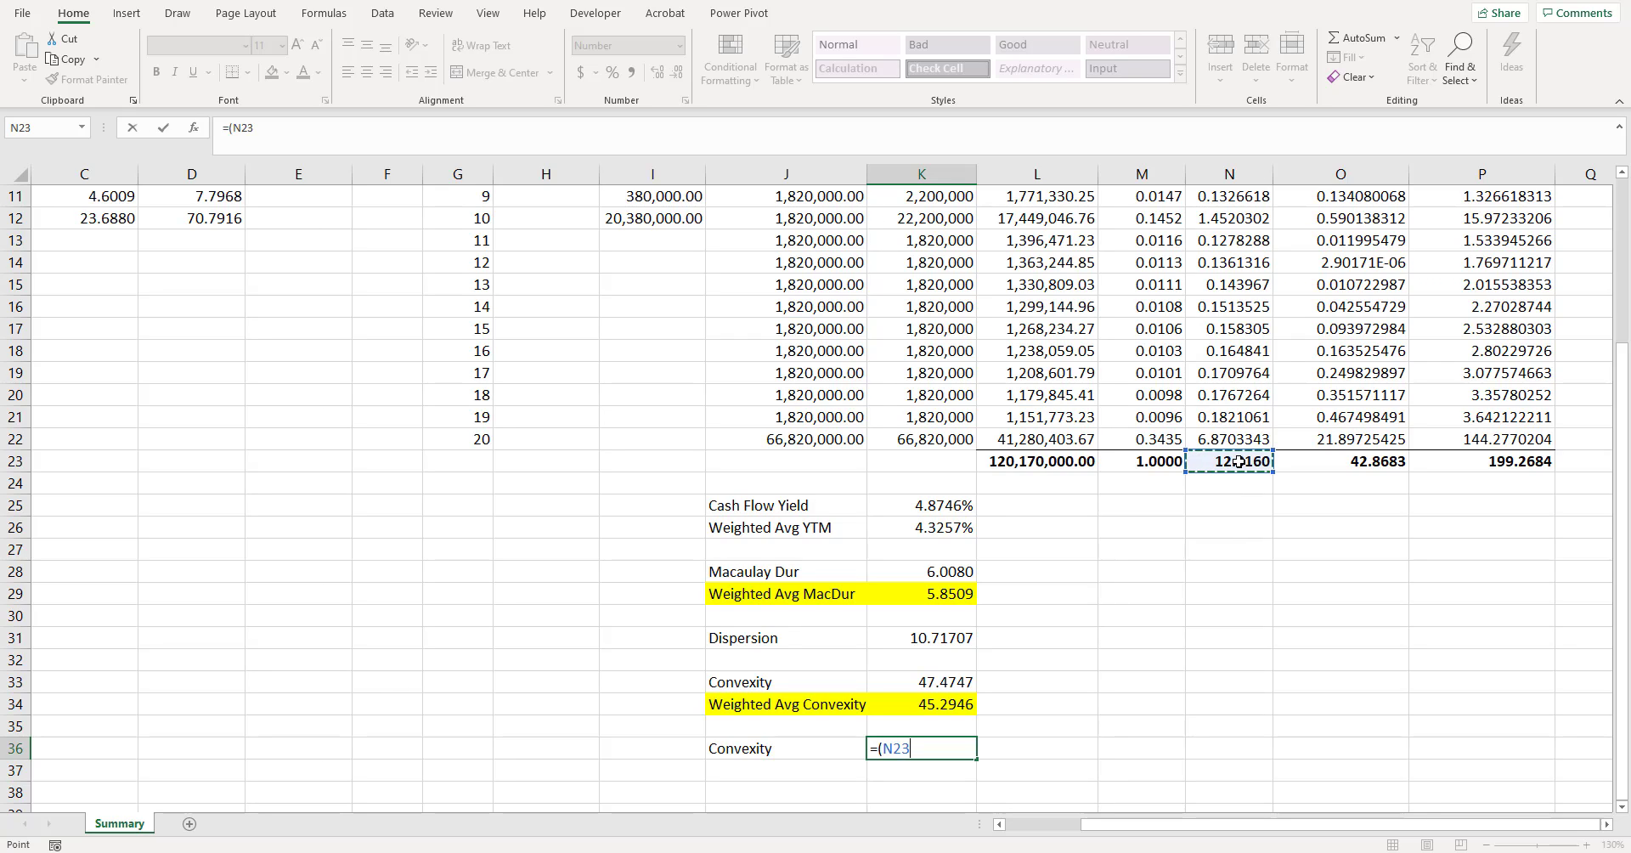
{"action": "type", "text": "^2+"}
{"action": "left_click", "coordinate": [1238, 463]}
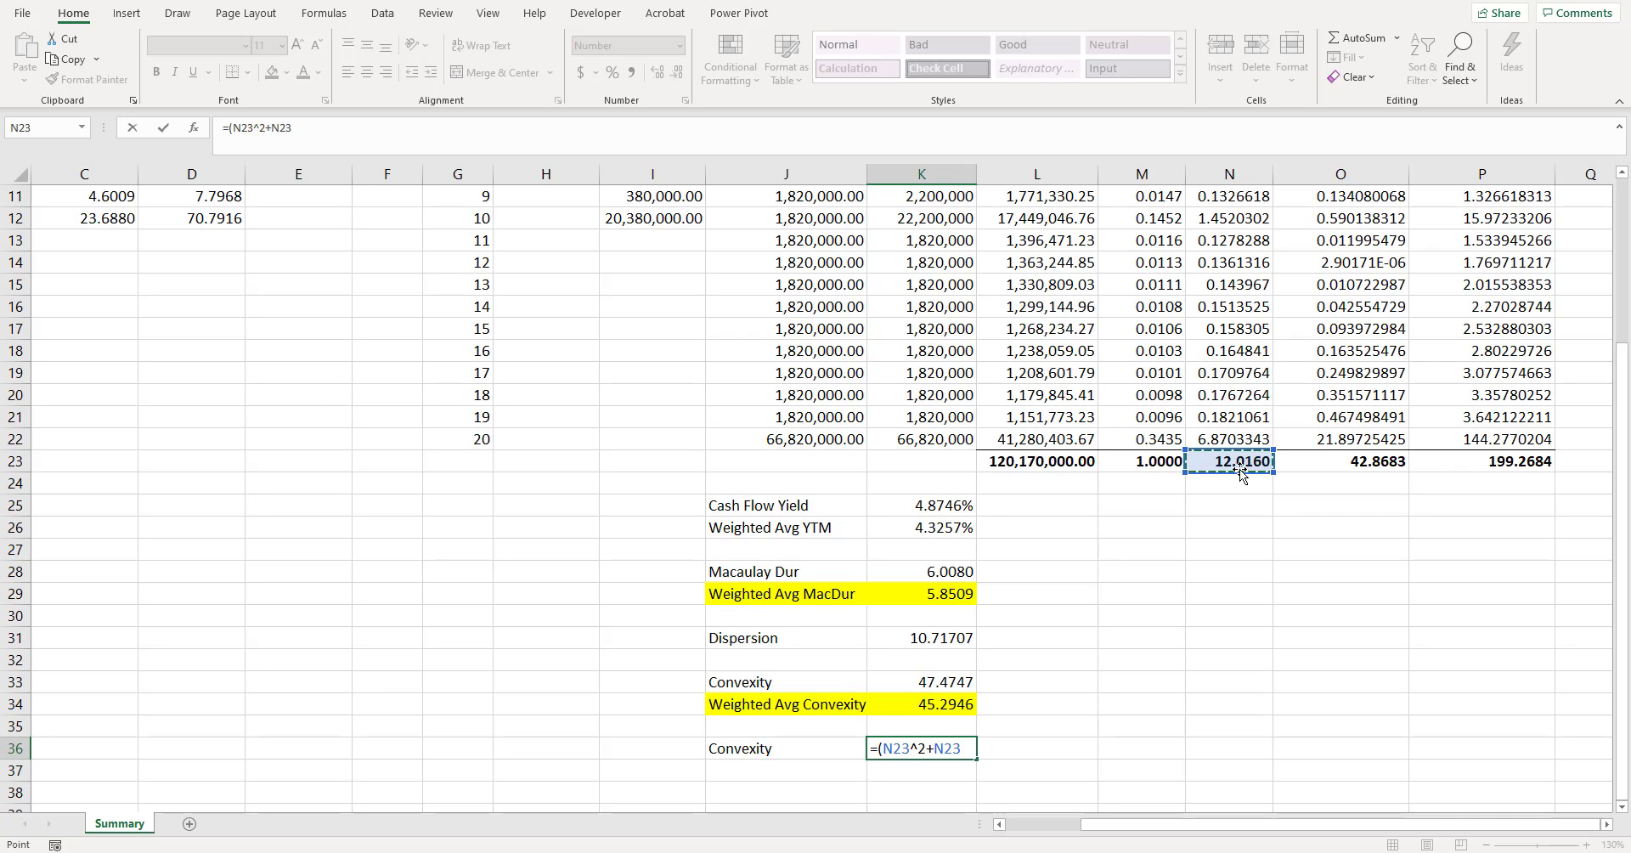
{"action": "type", "text": "+"}
{"action": "left_click", "coordinate": [1342, 464]}
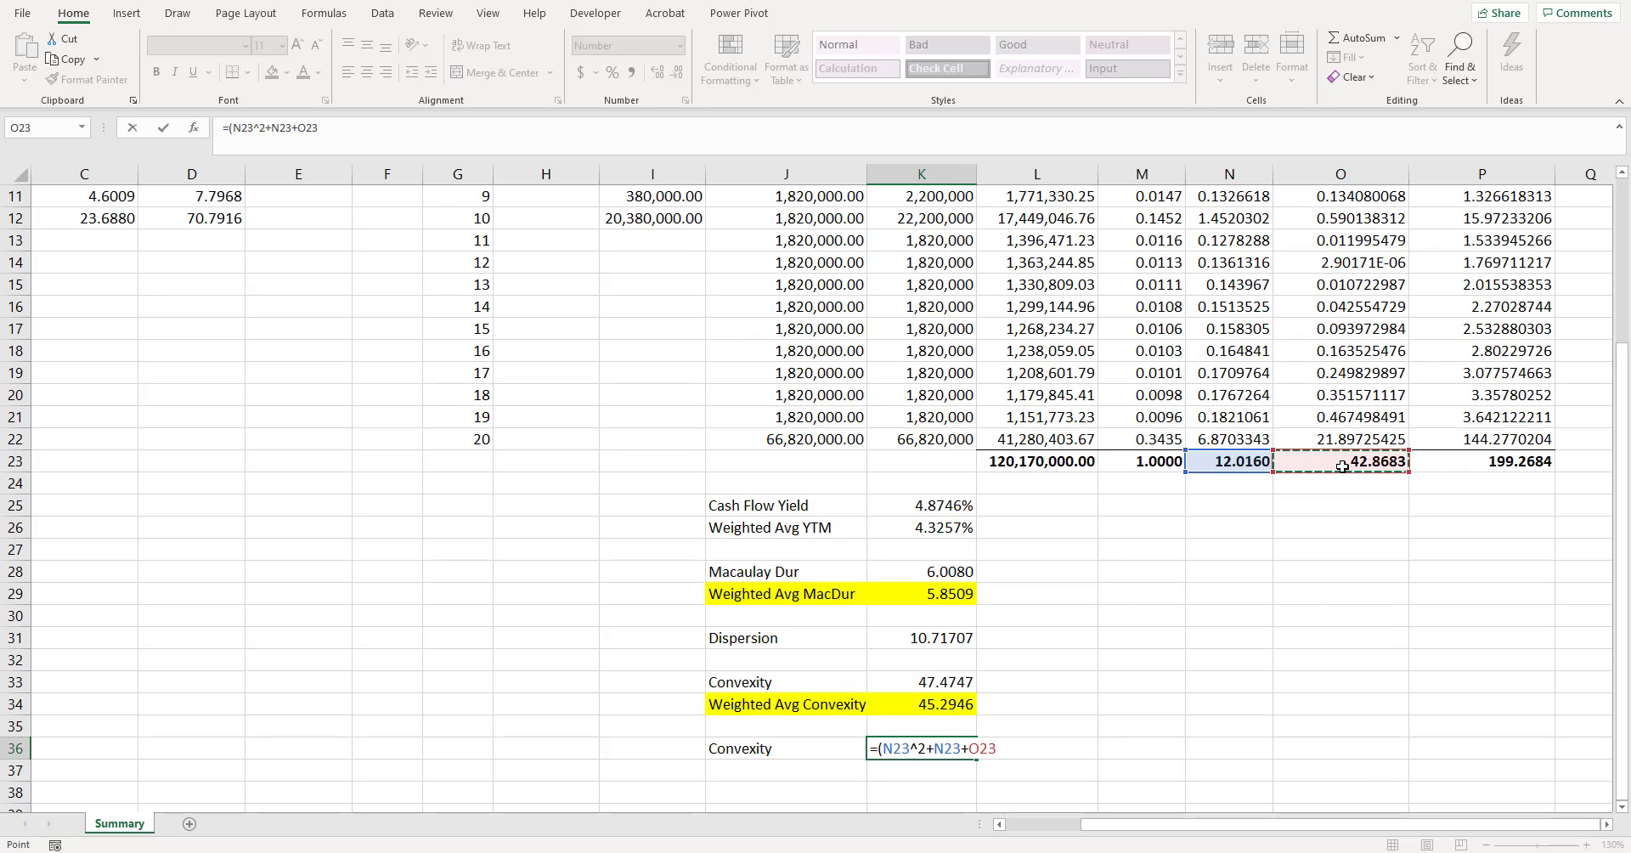
{"action": "type", "text": ")"}
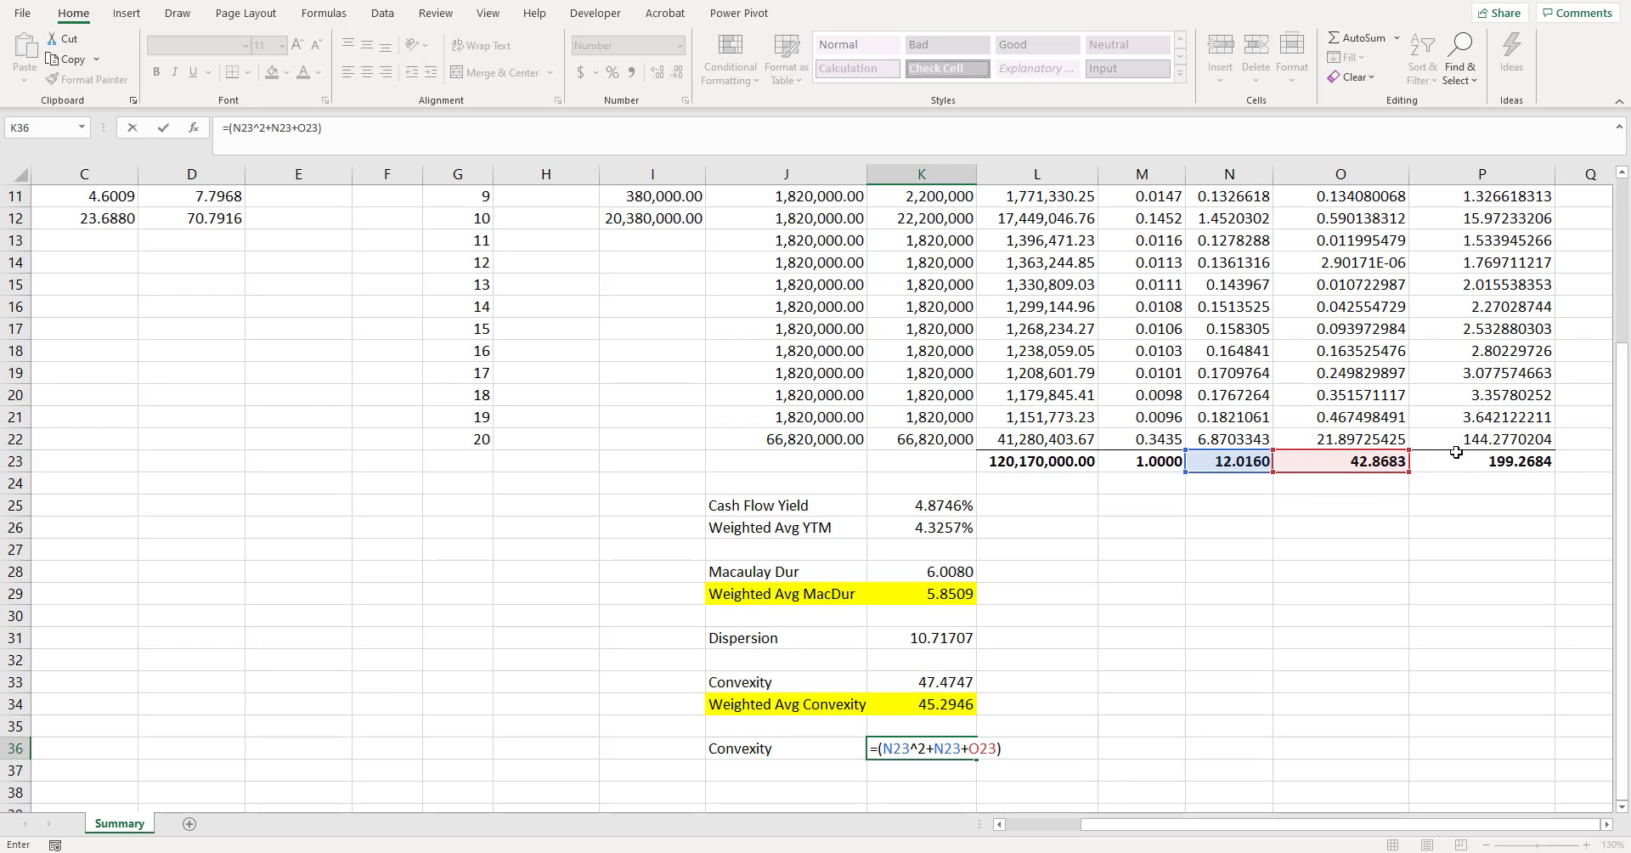
{"action": "key", "text": "Return"}
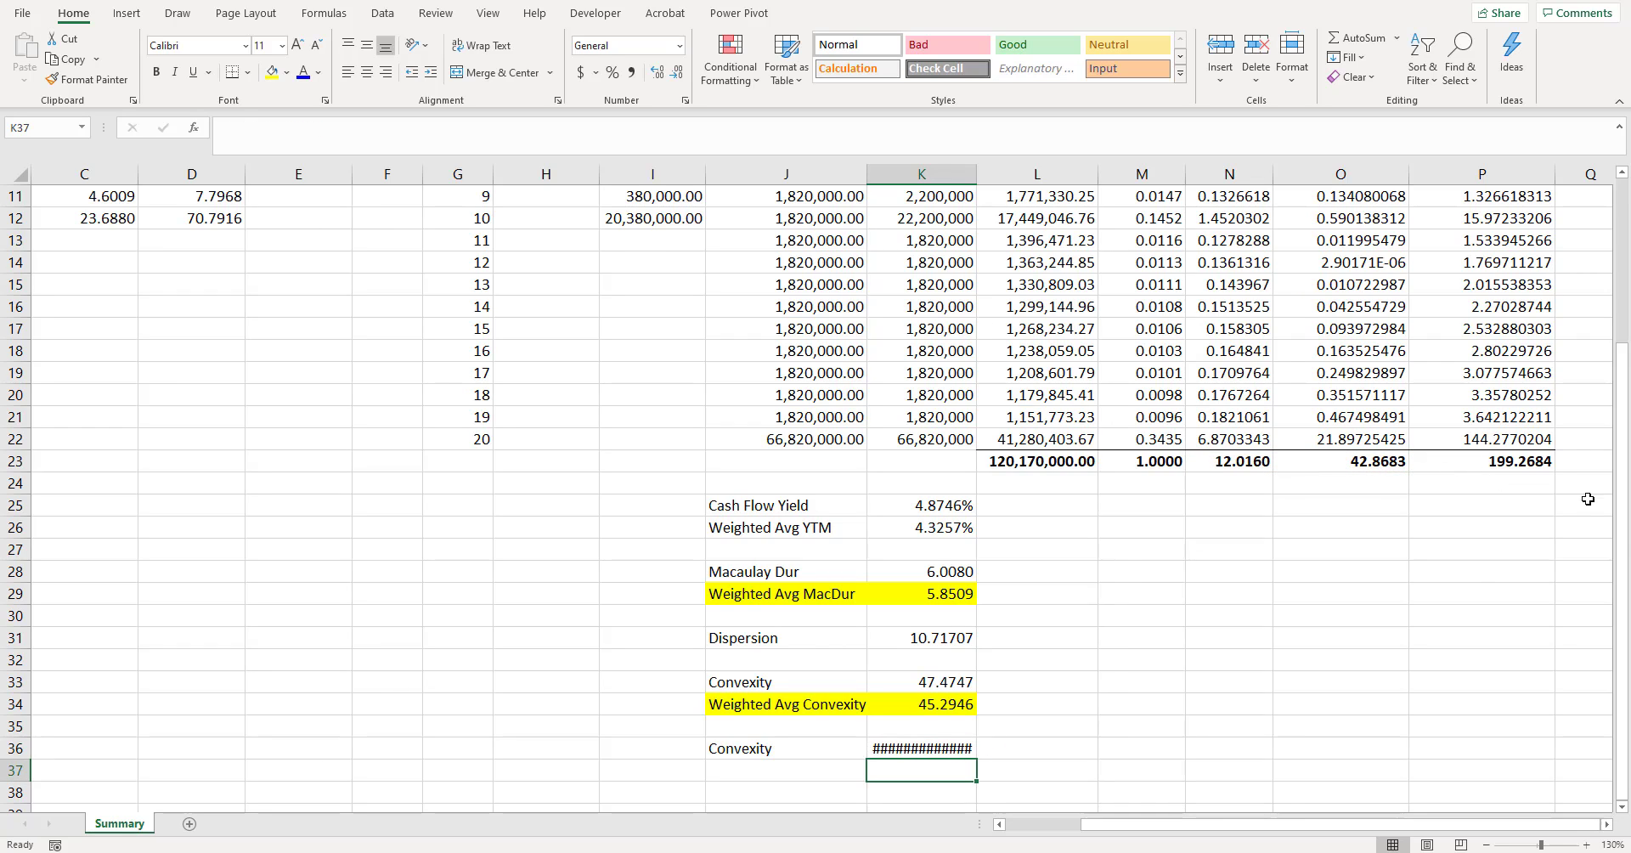
- Show the value in K36 as a number with four decimals
{"action": "left_click", "coordinate": [920, 747]}
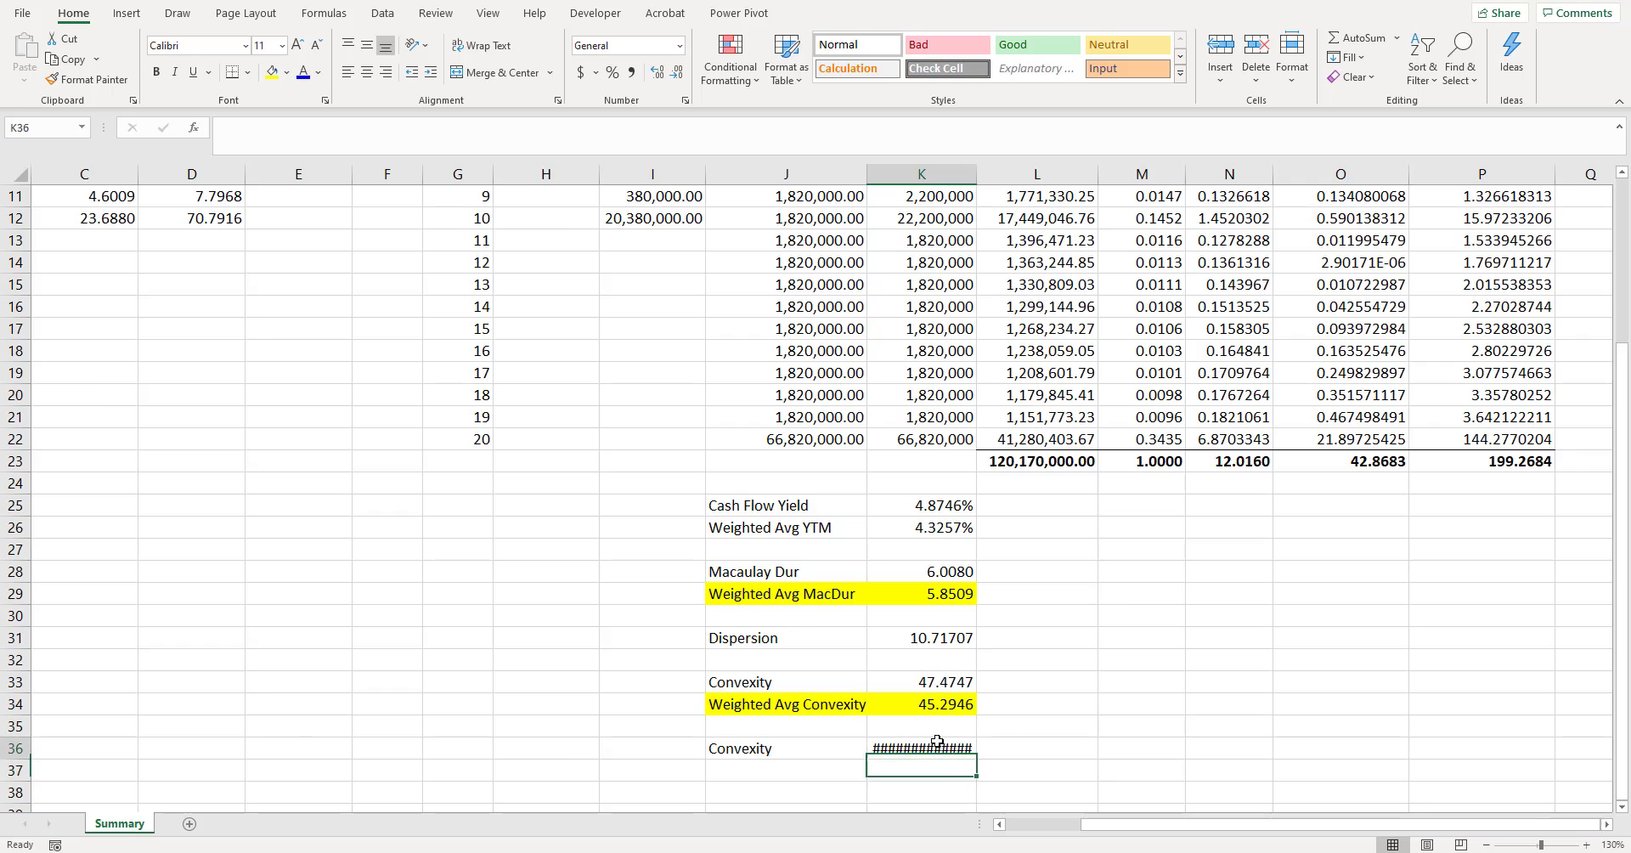
{"action": "key", "text": "ctrl+shift+1"}
{"action": "left_click", "coordinate": [663, 73]}
{"action": "left_click", "coordinate": [662, 73]}
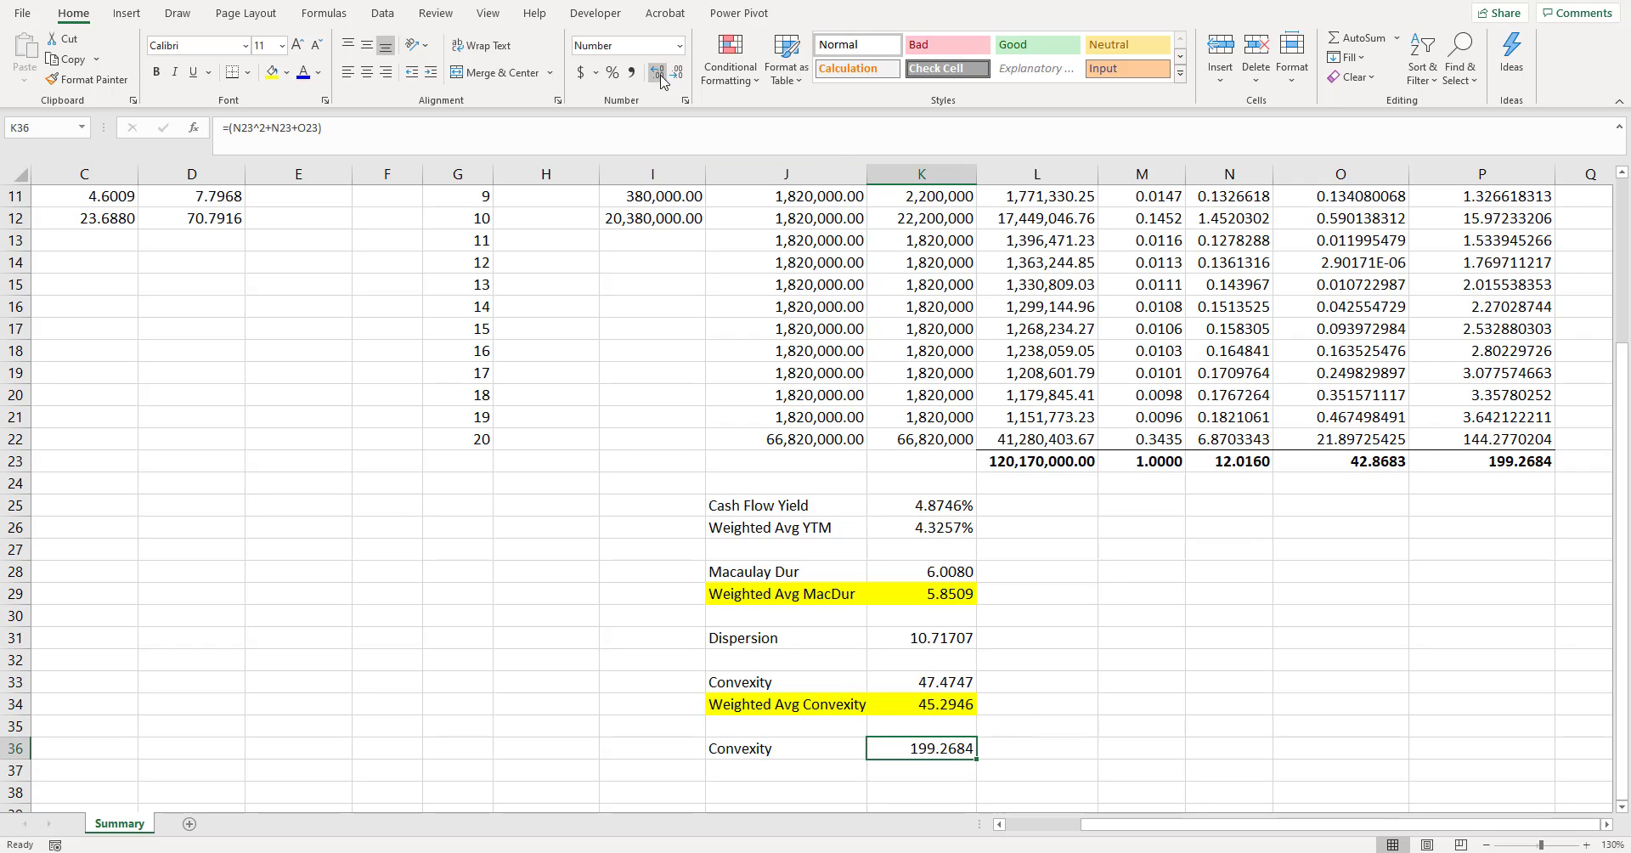
- Extend the K36 formula to =(N23^2+N23+O23)/(1+K25/2)^2 to divide by the squared periodic cash flow yield factor
{"action": "left_click", "coordinate": [425, 131]}
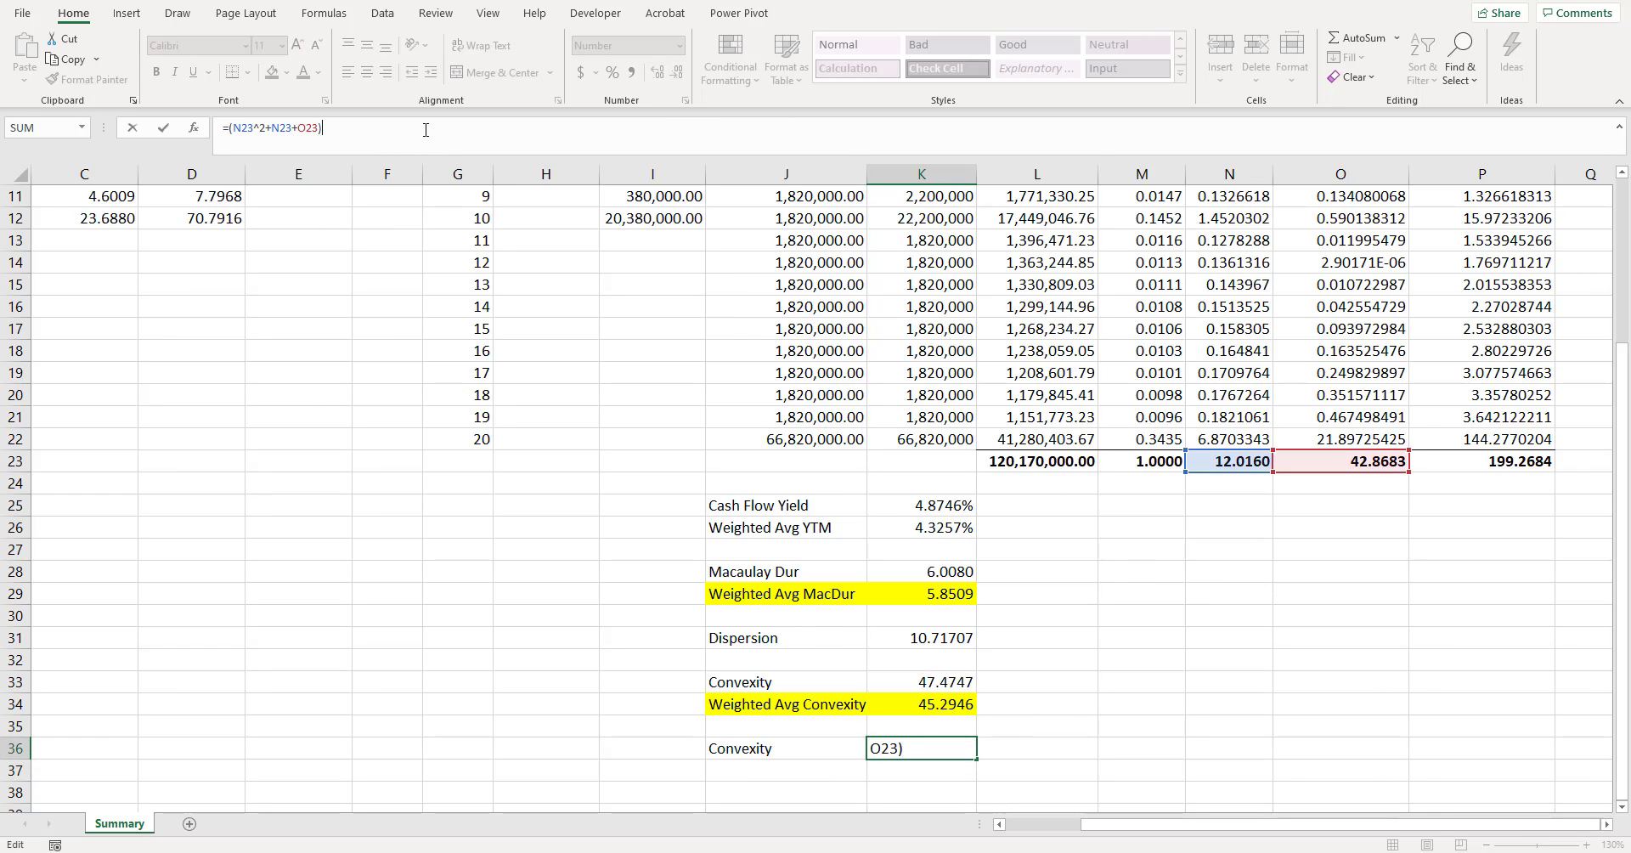
{"action": "type", "text": "/(1+"}
{"action": "left_click", "coordinate": [953, 504]}
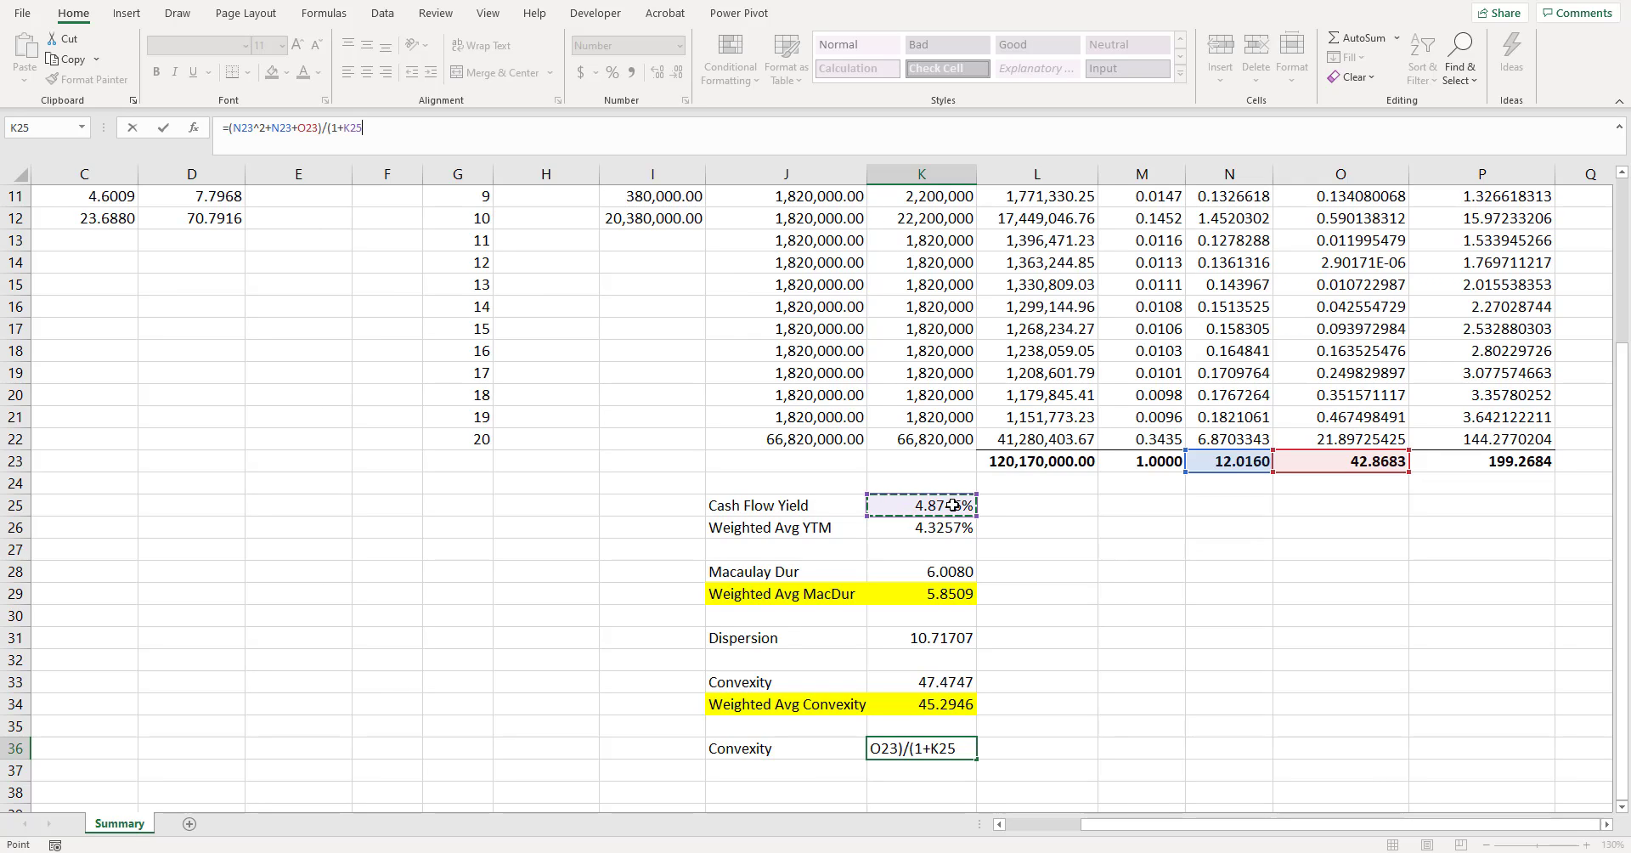
{"action": "type", "text": "/2)^"}
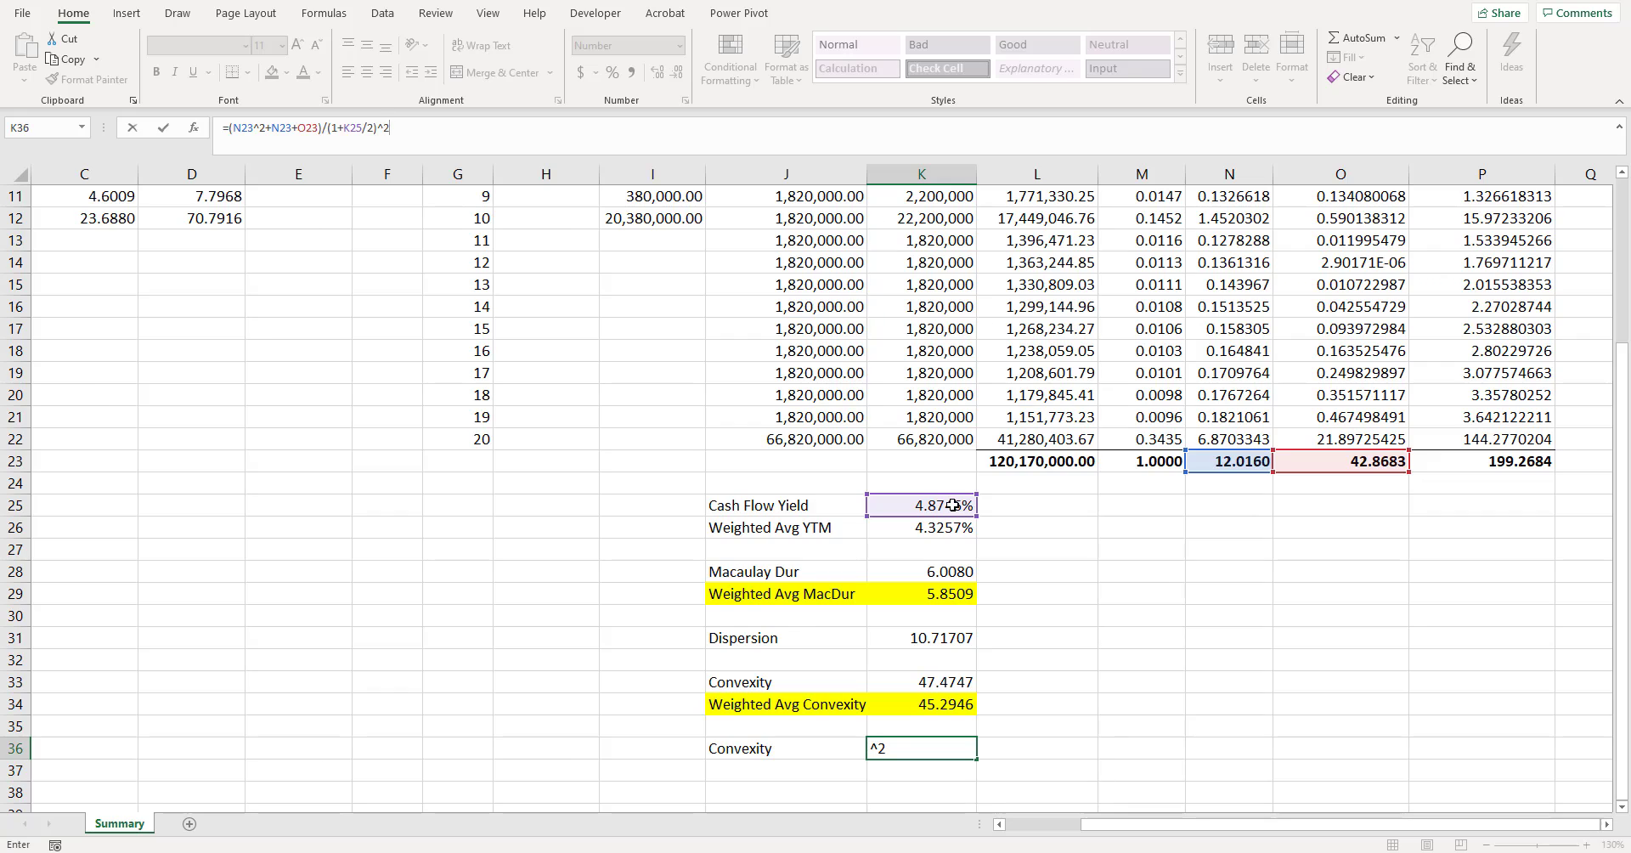
{"action": "type", "text": "2"}
{"action": "key", "text": "Return"}
{"action": "key", "text": "Up"}
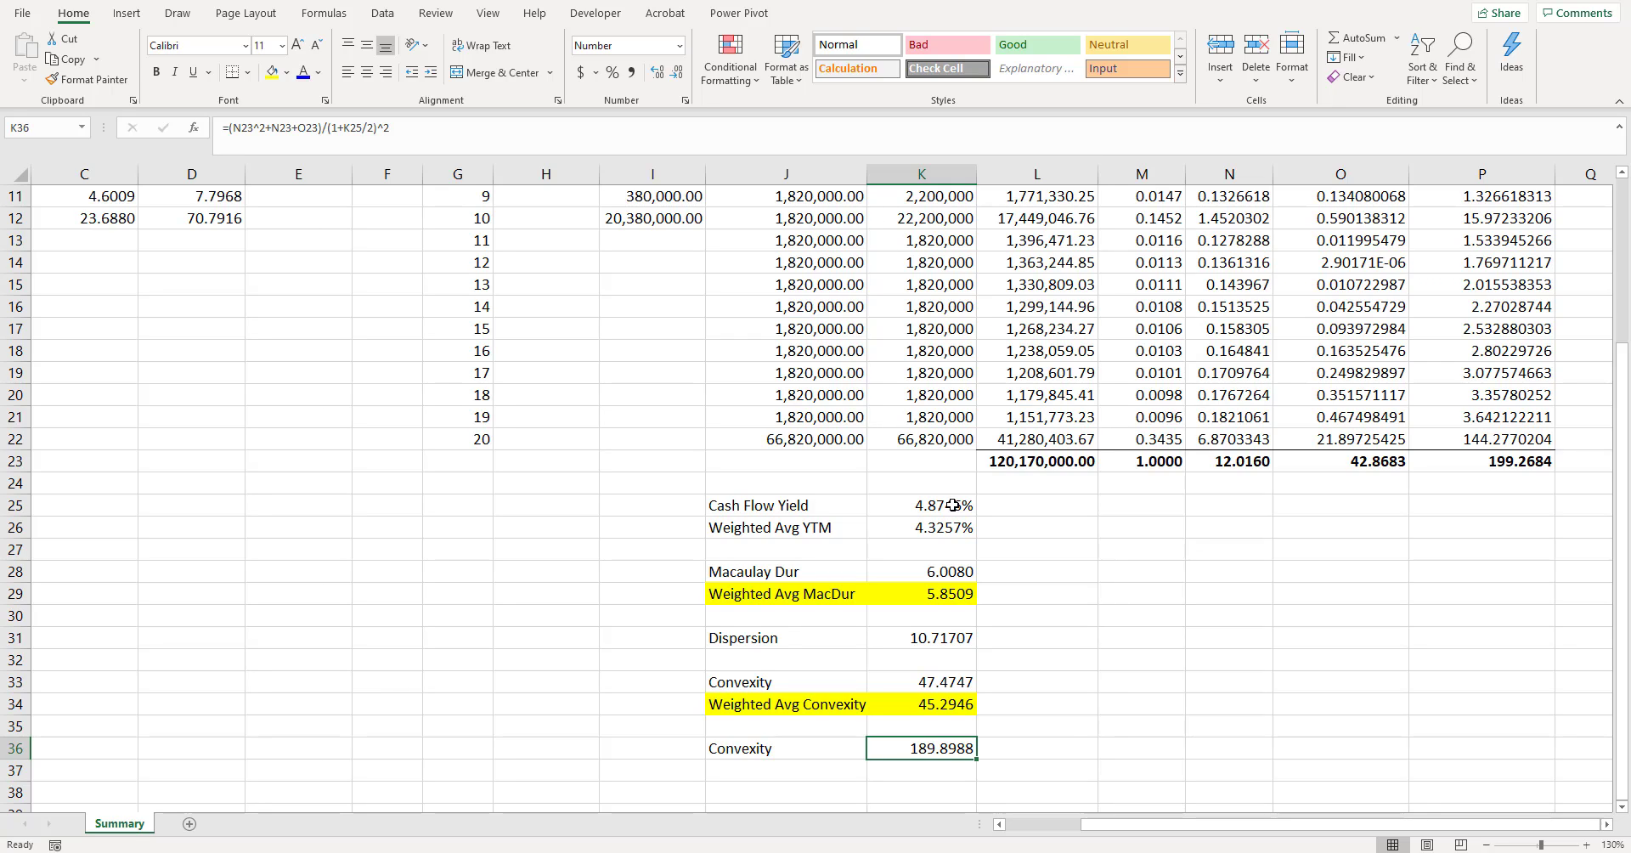
- Annualize the convexity in K36 by appending *1/2^2 to its formula
{"action": "key", "text": "F2"}
{"action": "type", "text": "*"}
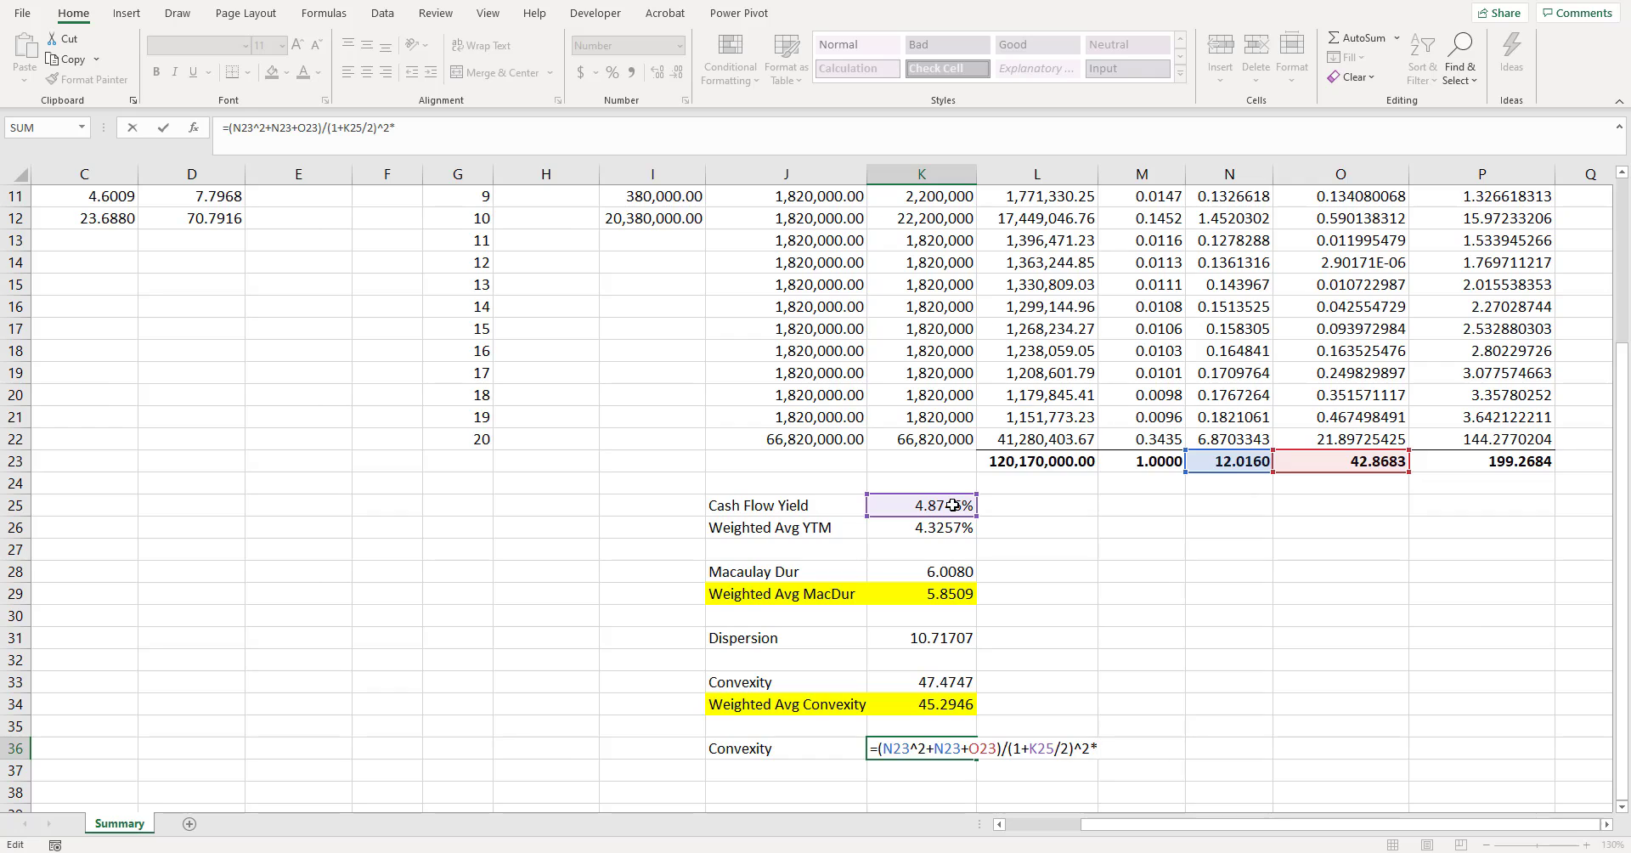
{"action": "type", "text": "1/2^2"}
{"action": "key", "text": "Return"}
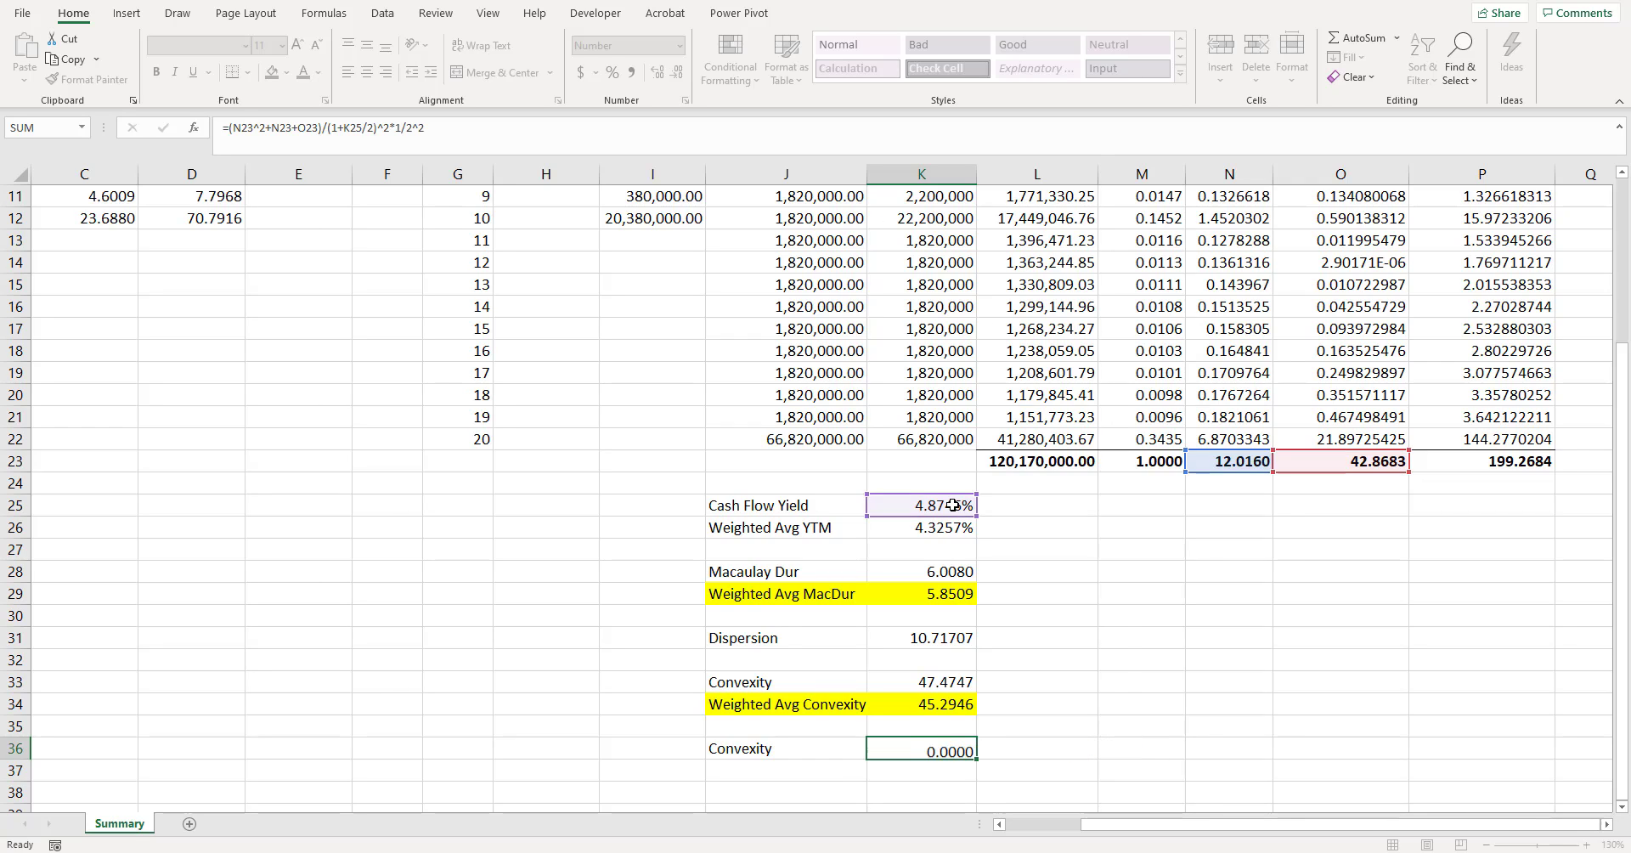
- Compare the original convexity in K33 and its weighted average with the alternative calculation in K36
{"action": "left_click", "coordinate": [934, 681]}
{"action": "left_click_drag", "start_coordinate": [815, 679], "coordinate": [892, 708]}
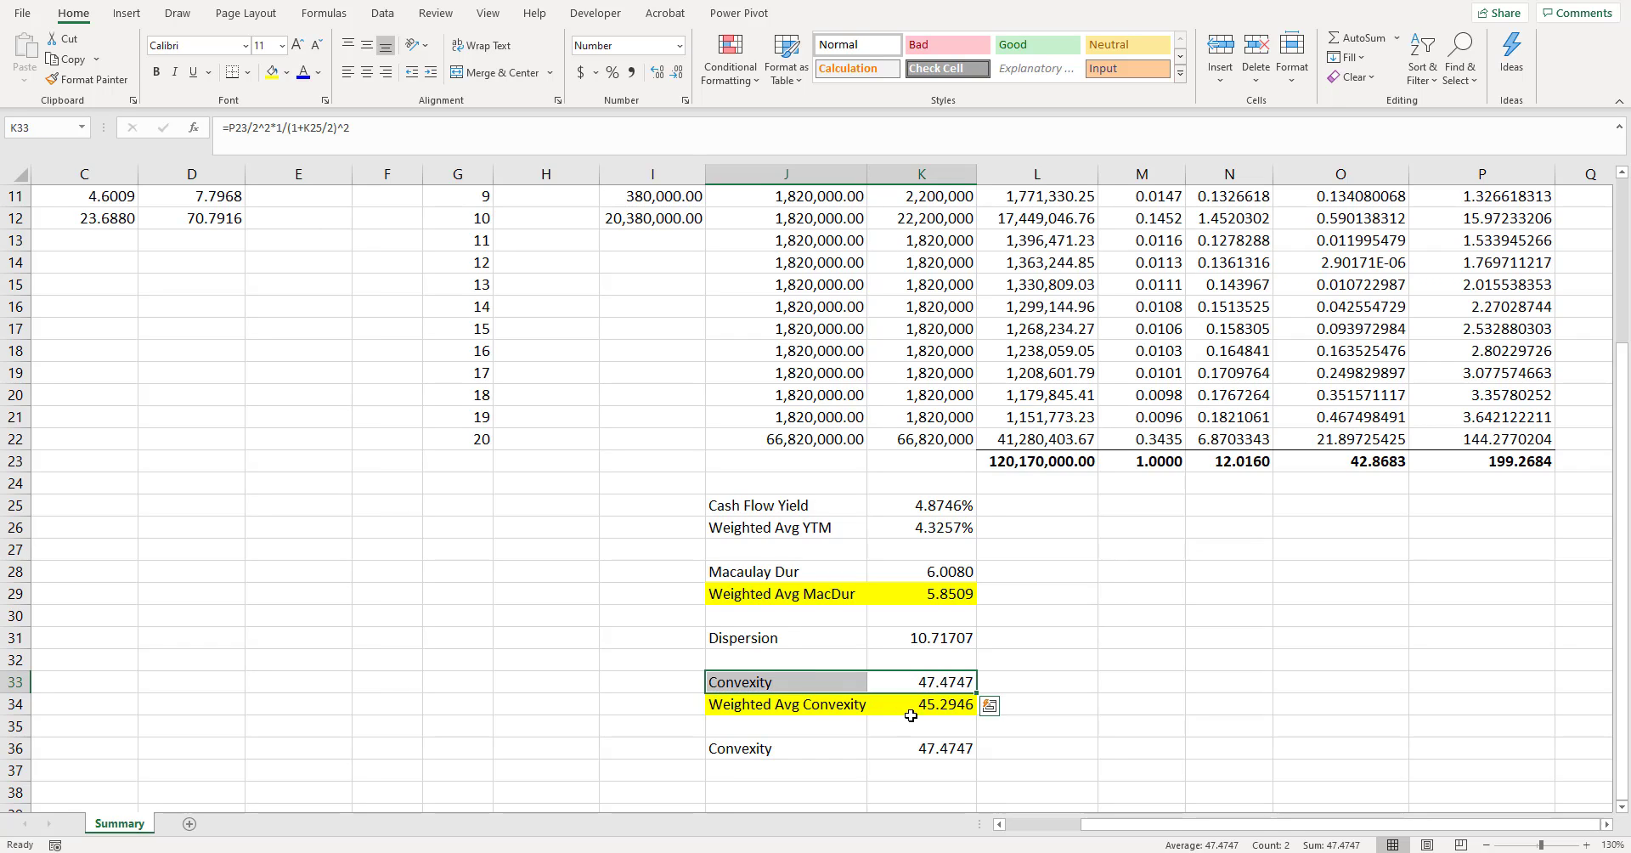
{"action": "left_click", "coordinate": [926, 750]}
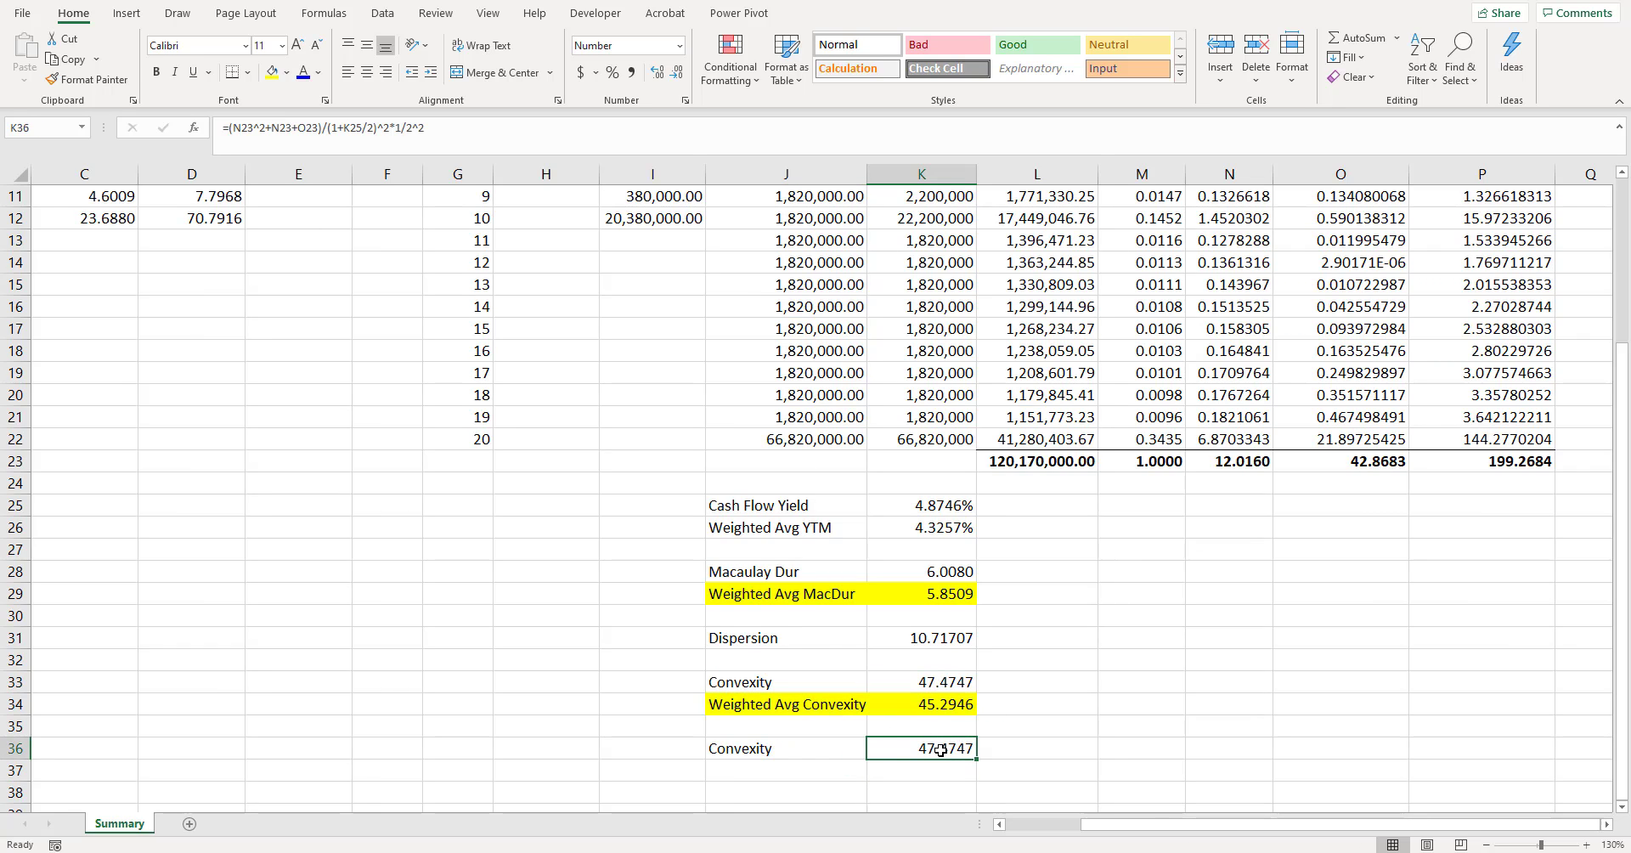
{"action": "left_click", "coordinate": [1012, 707]}
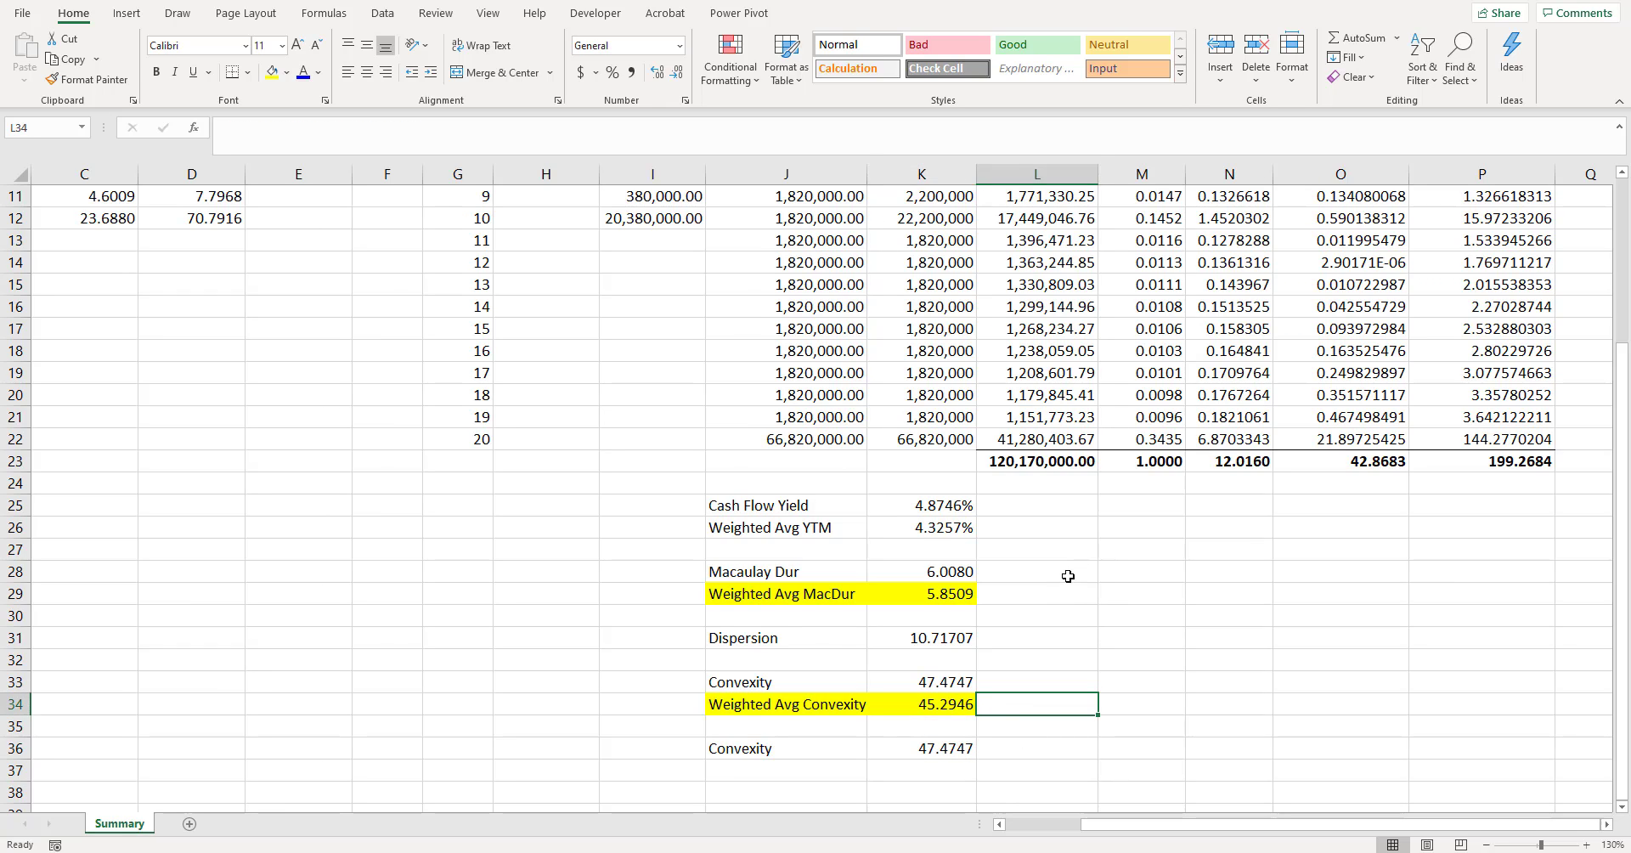
- Review the cash flow table, compare Cash Flow Yield with Weighted Avg YTM in K25:K26, and examine the w x T total in N23
{"action": "scroll", "coordinate": [1197, 561], "scroll_direction": "up", "scroll_amount": 2}
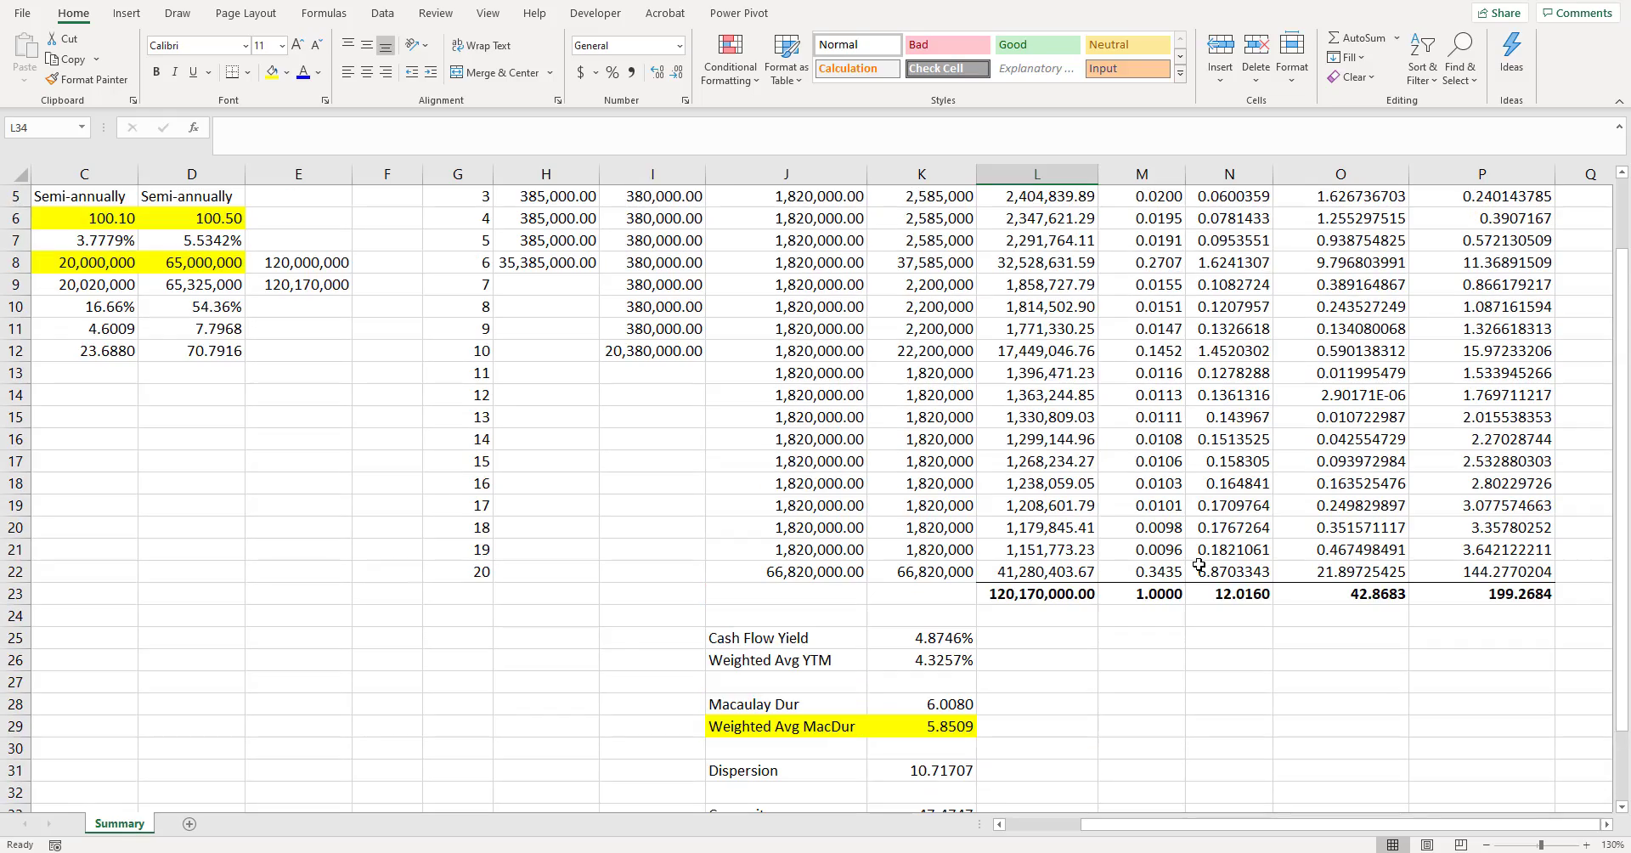
{"action": "scroll", "coordinate": [1200, 563], "scroll_direction": "down", "scroll_amount": 1}
{"action": "scroll", "coordinate": [1201, 564], "scroll_direction": "up", "scroll_amount": 1}
{"action": "scroll", "coordinate": [1201, 565], "scroll_direction": "up", "scroll_amount": 2}
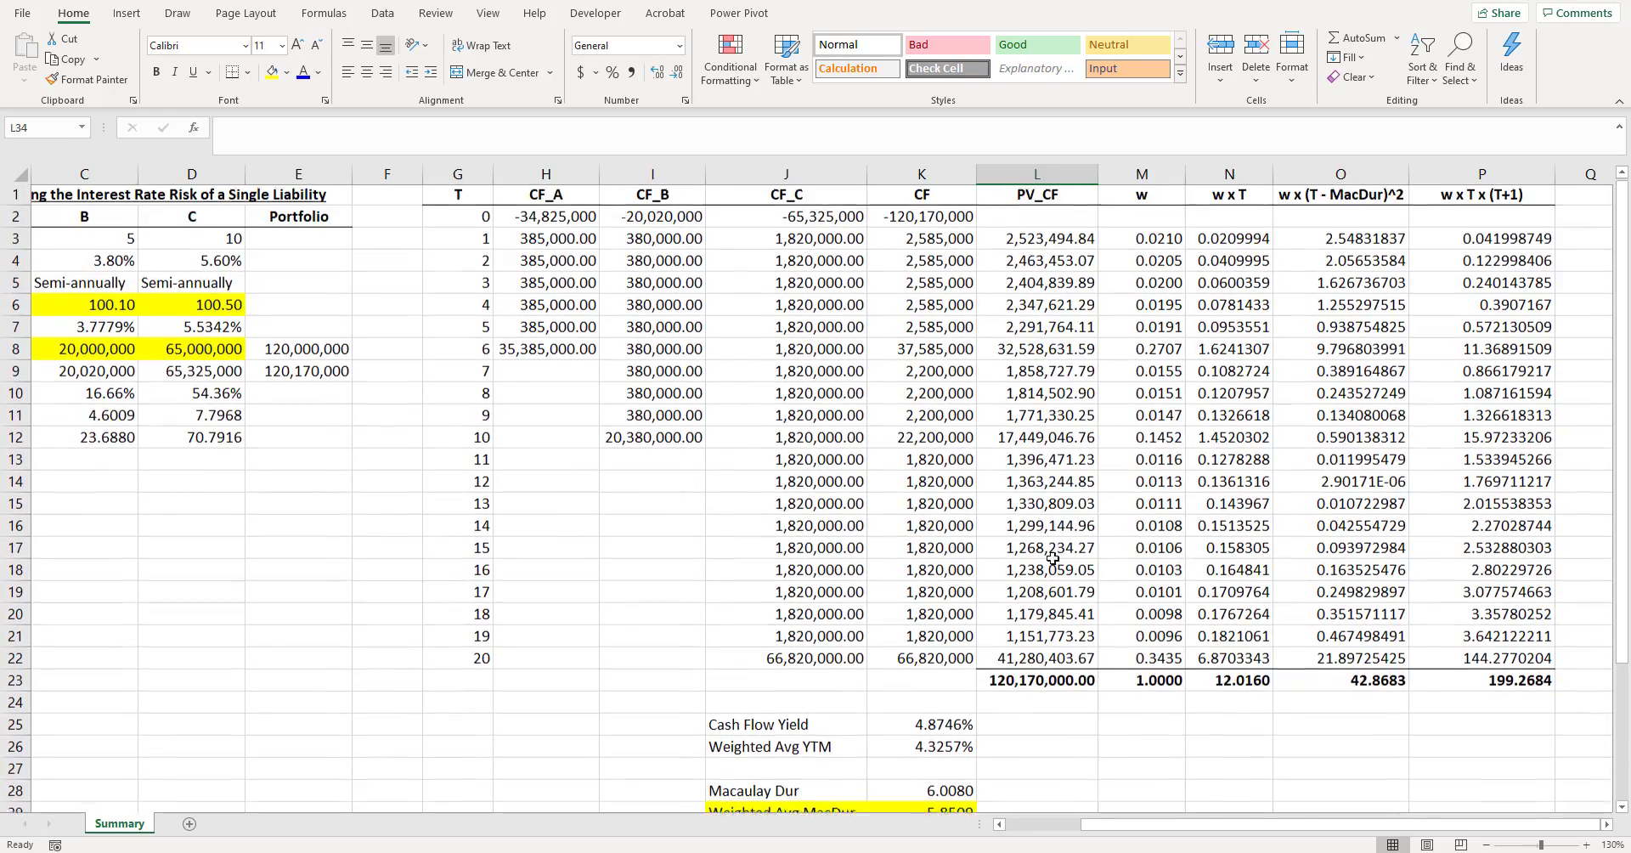
{"action": "scroll", "coordinate": [833, 535], "scroll_direction": "down", "scroll_amount": 1}
{"action": "scroll", "coordinate": [835, 528], "scroll_direction": "up", "scroll_amount": 1}
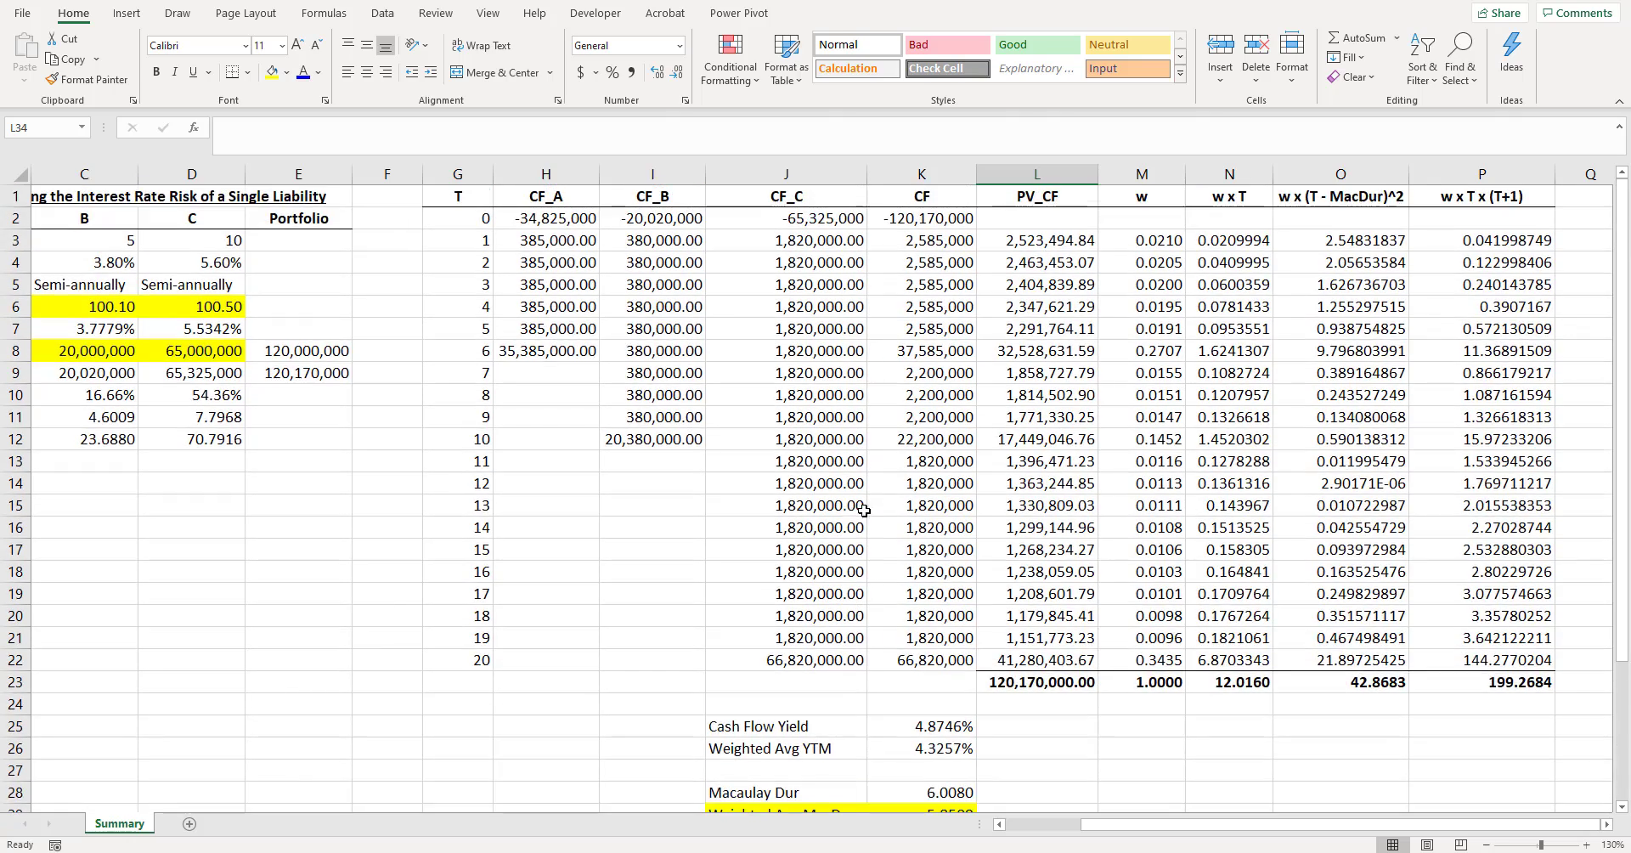
{"action": "scroll", "coordinate": [934, 594], "scroll_direction": "down", "scroll_amount": 2}
{"action": "left_click_drag", "start_coordinate": [944, 596], "coordinate": [809, 605]}
{"action": "scroll", "coordinate": [812, 608], "scroll_direction": "down", "scroll_amount": 1}
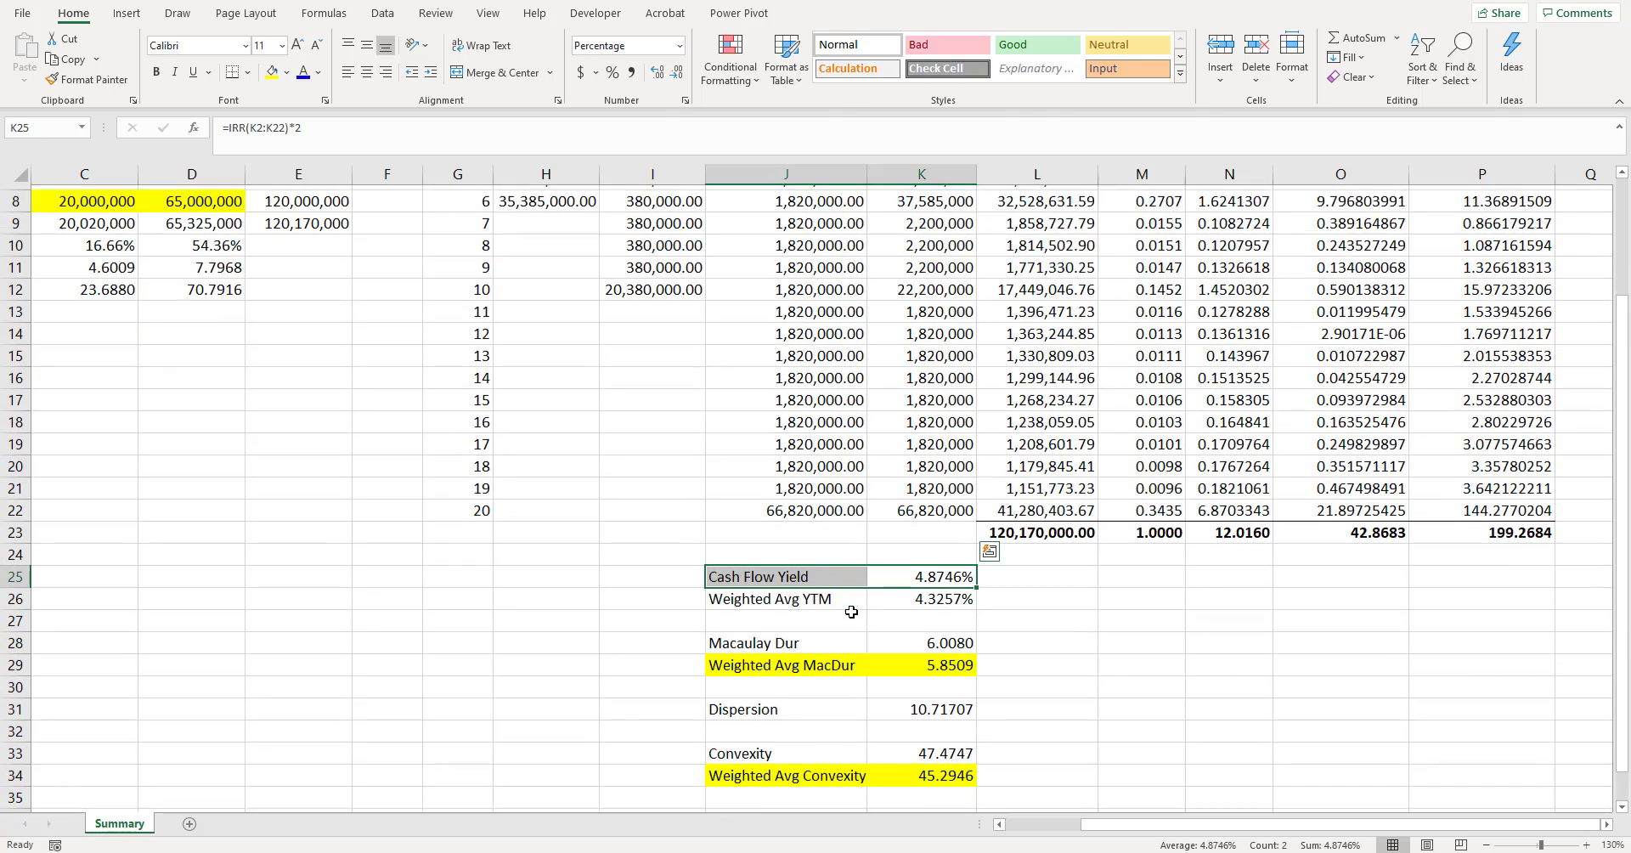
{"action": "left_click_drag", "start_coordinate": [925, 526], "coordinate": [928, 552]}
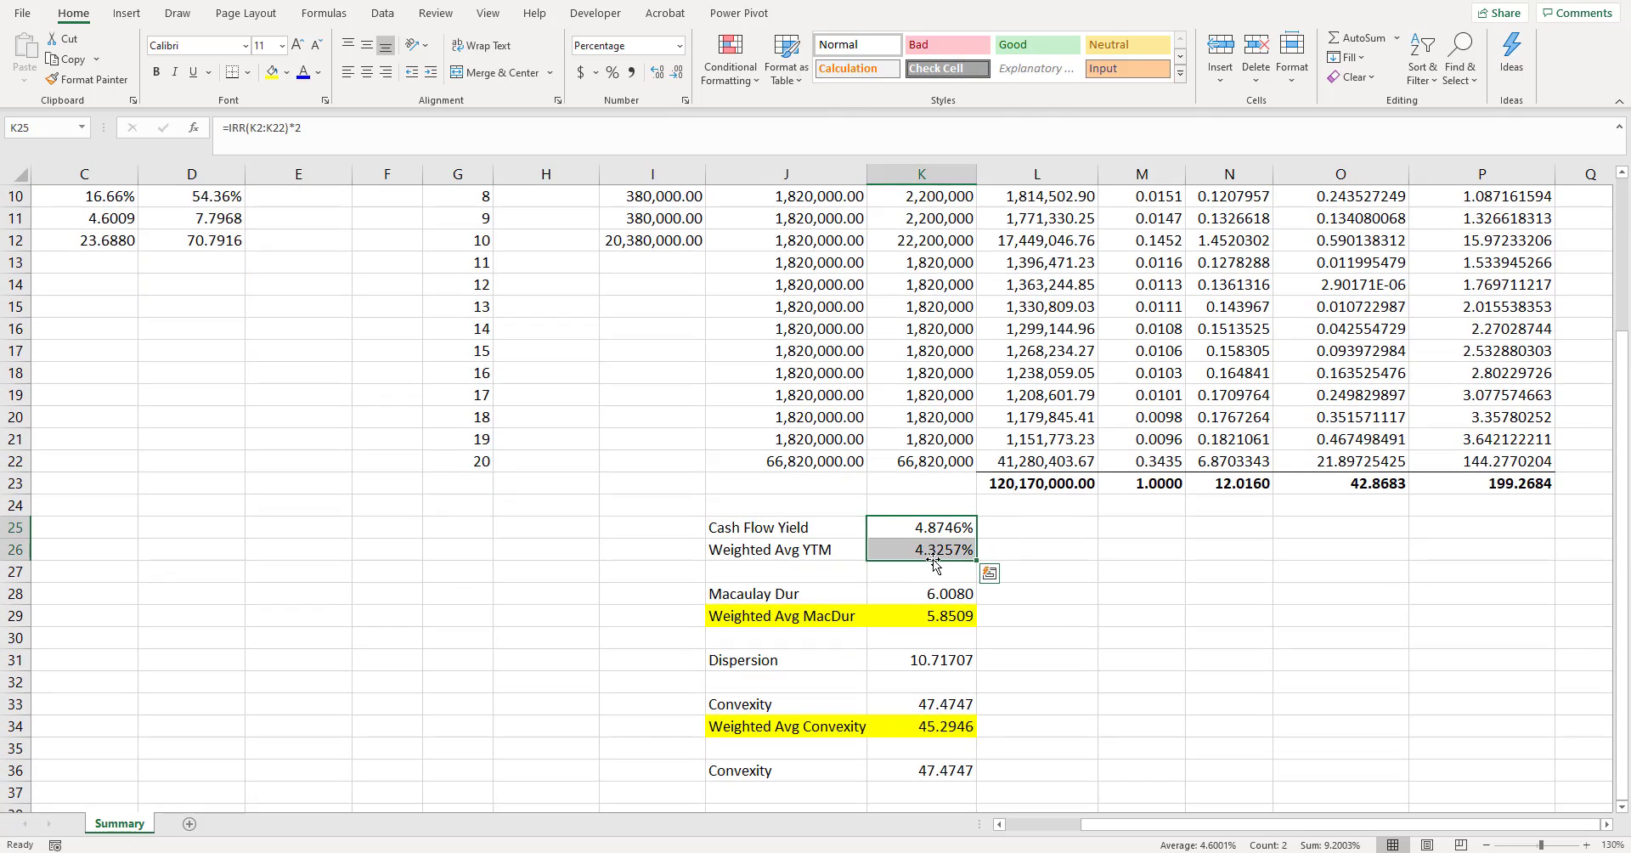
{"action": "left_click", "coordinate": [934, 557]}
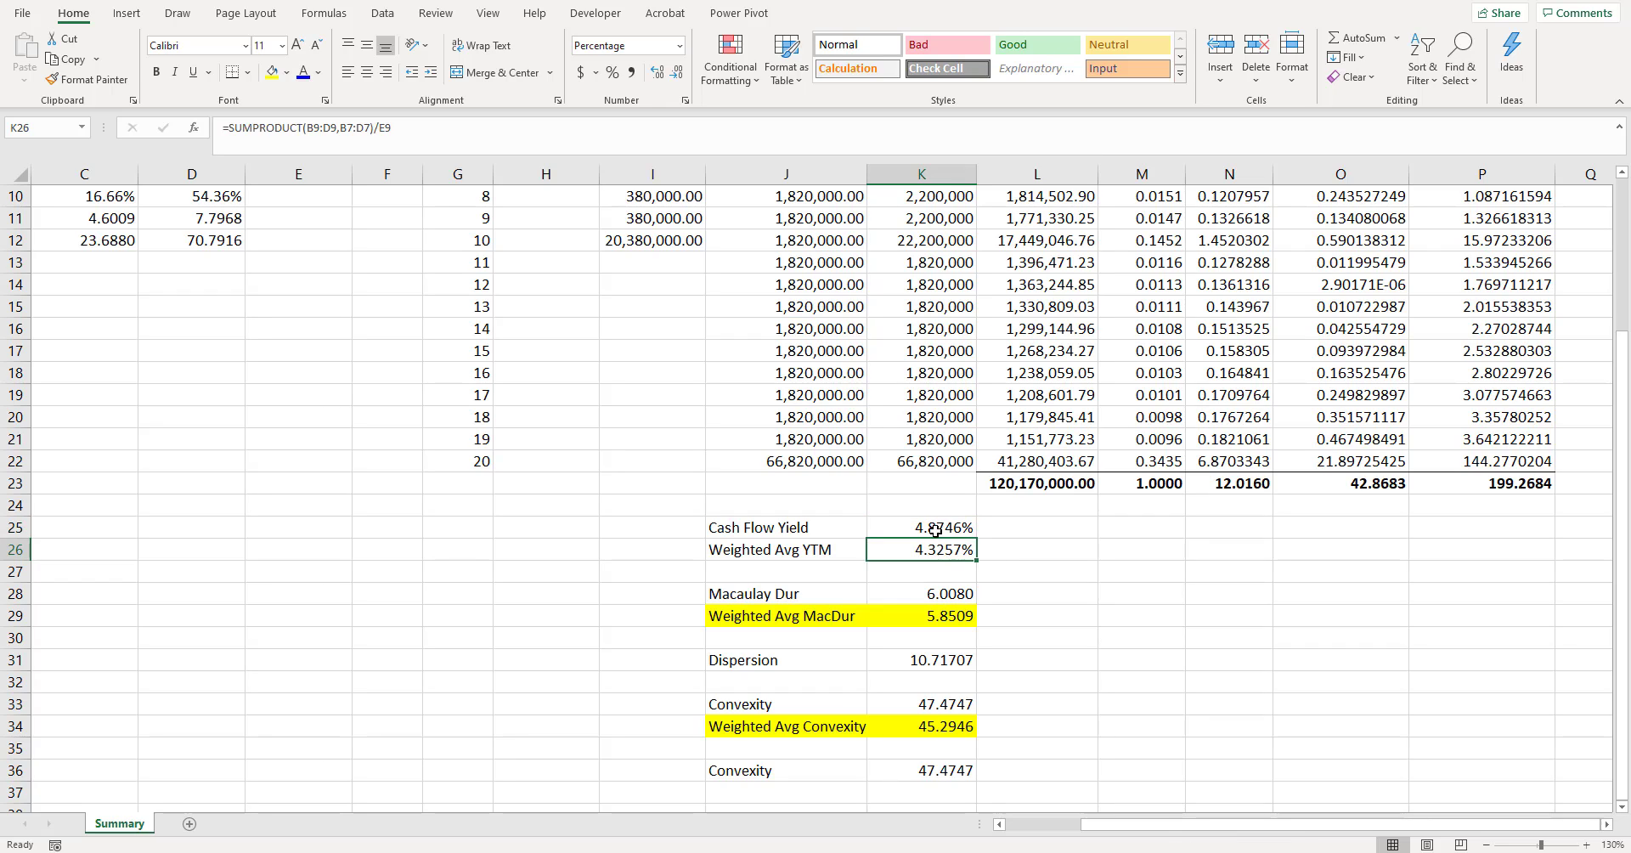
{"action": "left_click_drag", "start_coordinate": [932, 527], "coordinate": [936, 548]}
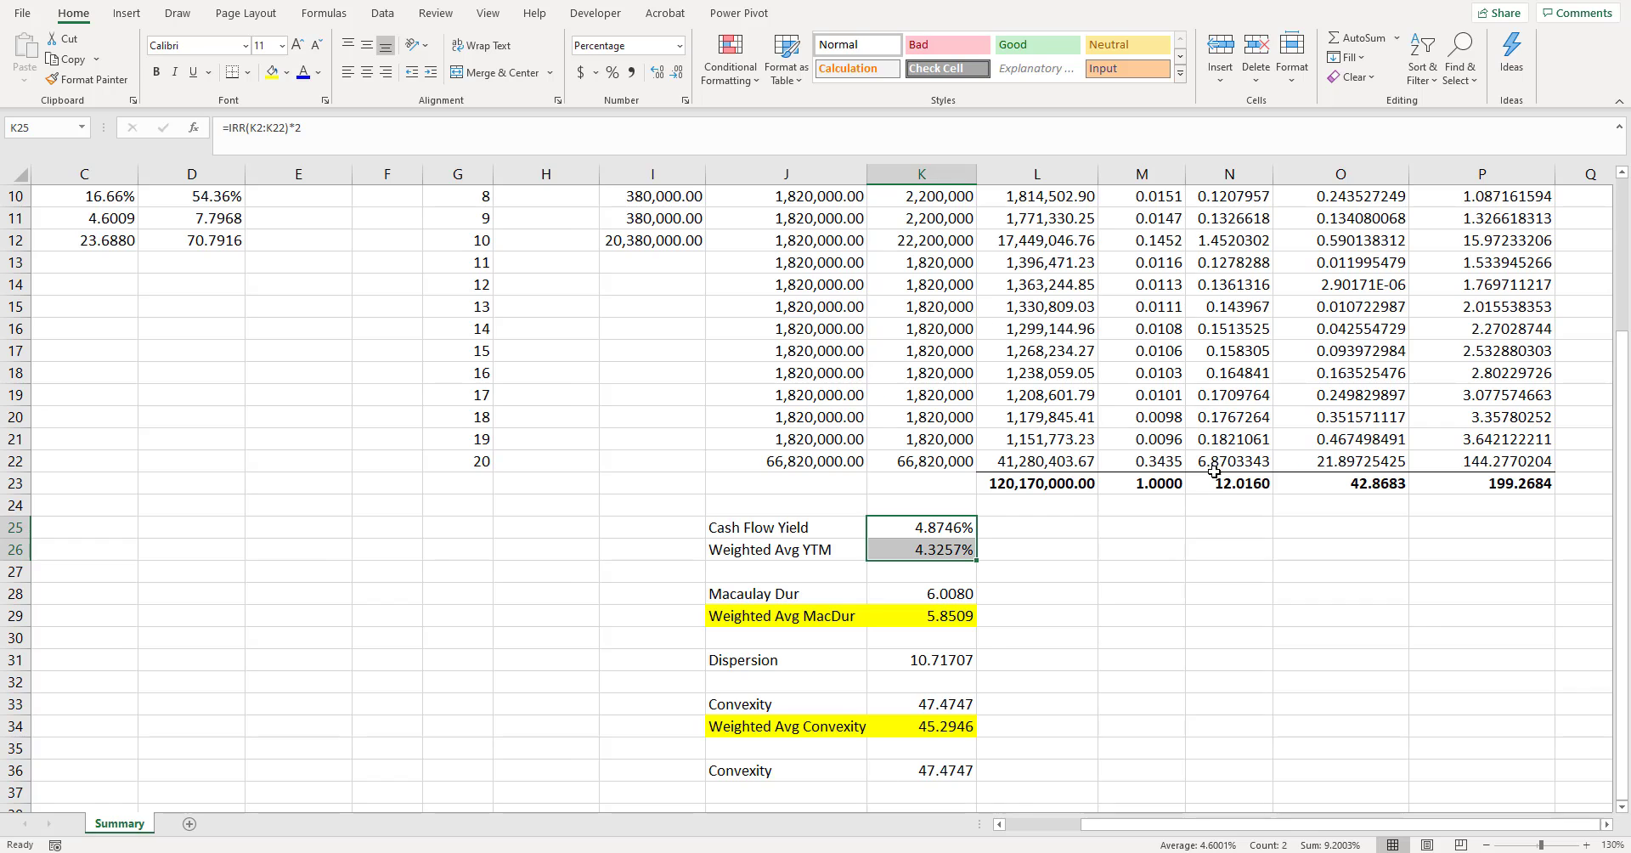
{"action": "left_click", "coordinate": [1231, 491]}
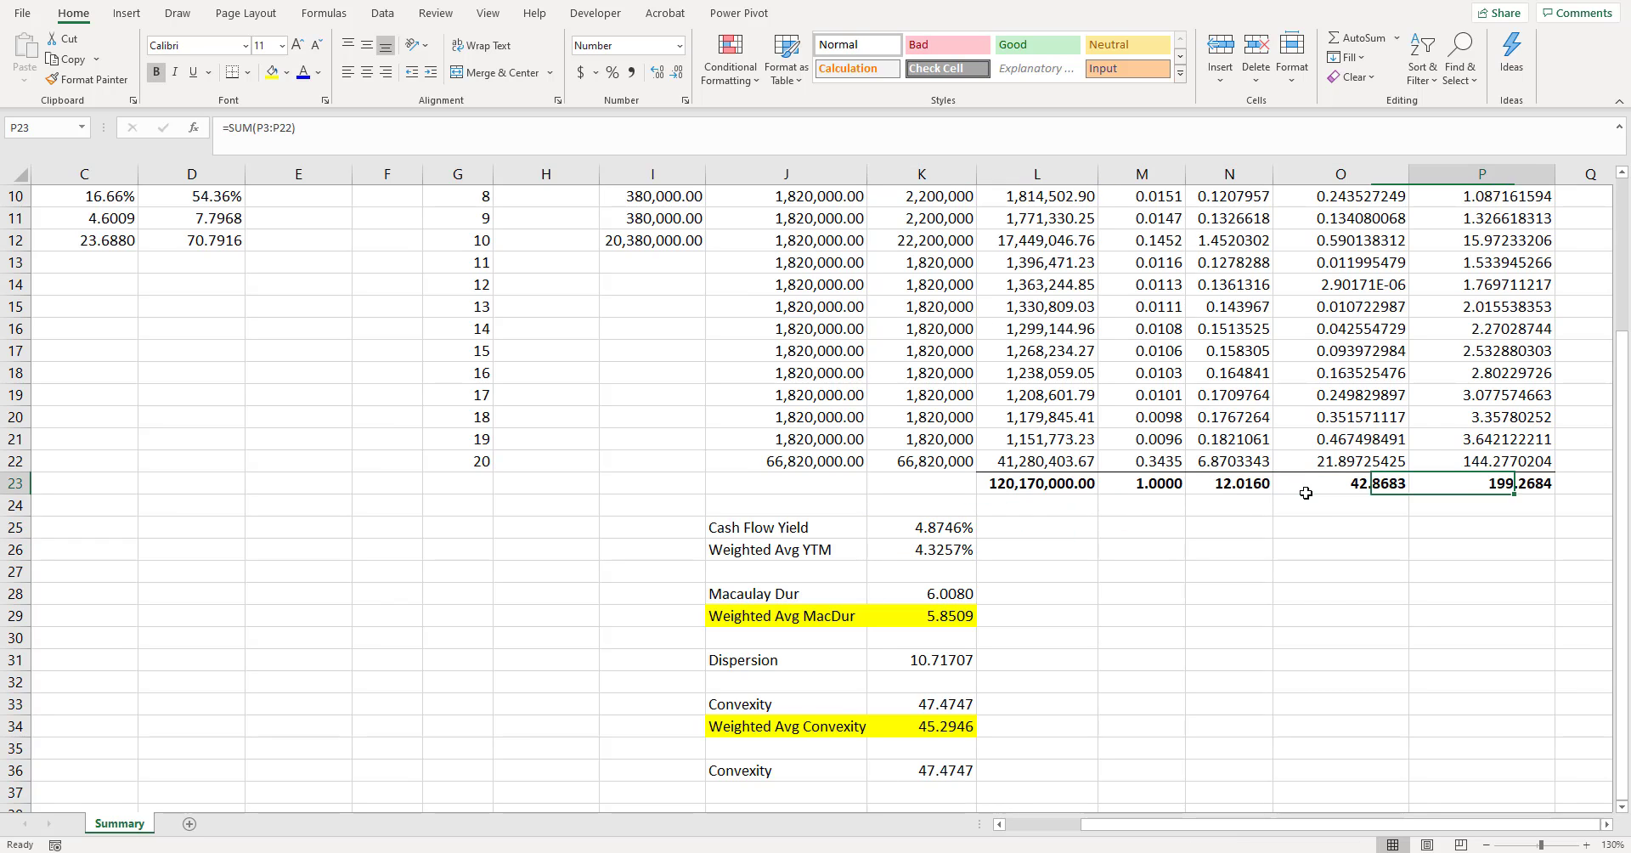
{"action": "scroll", "coordinate": [1303, 493], "scroll_direction": "right", "scroll_amount": 1}
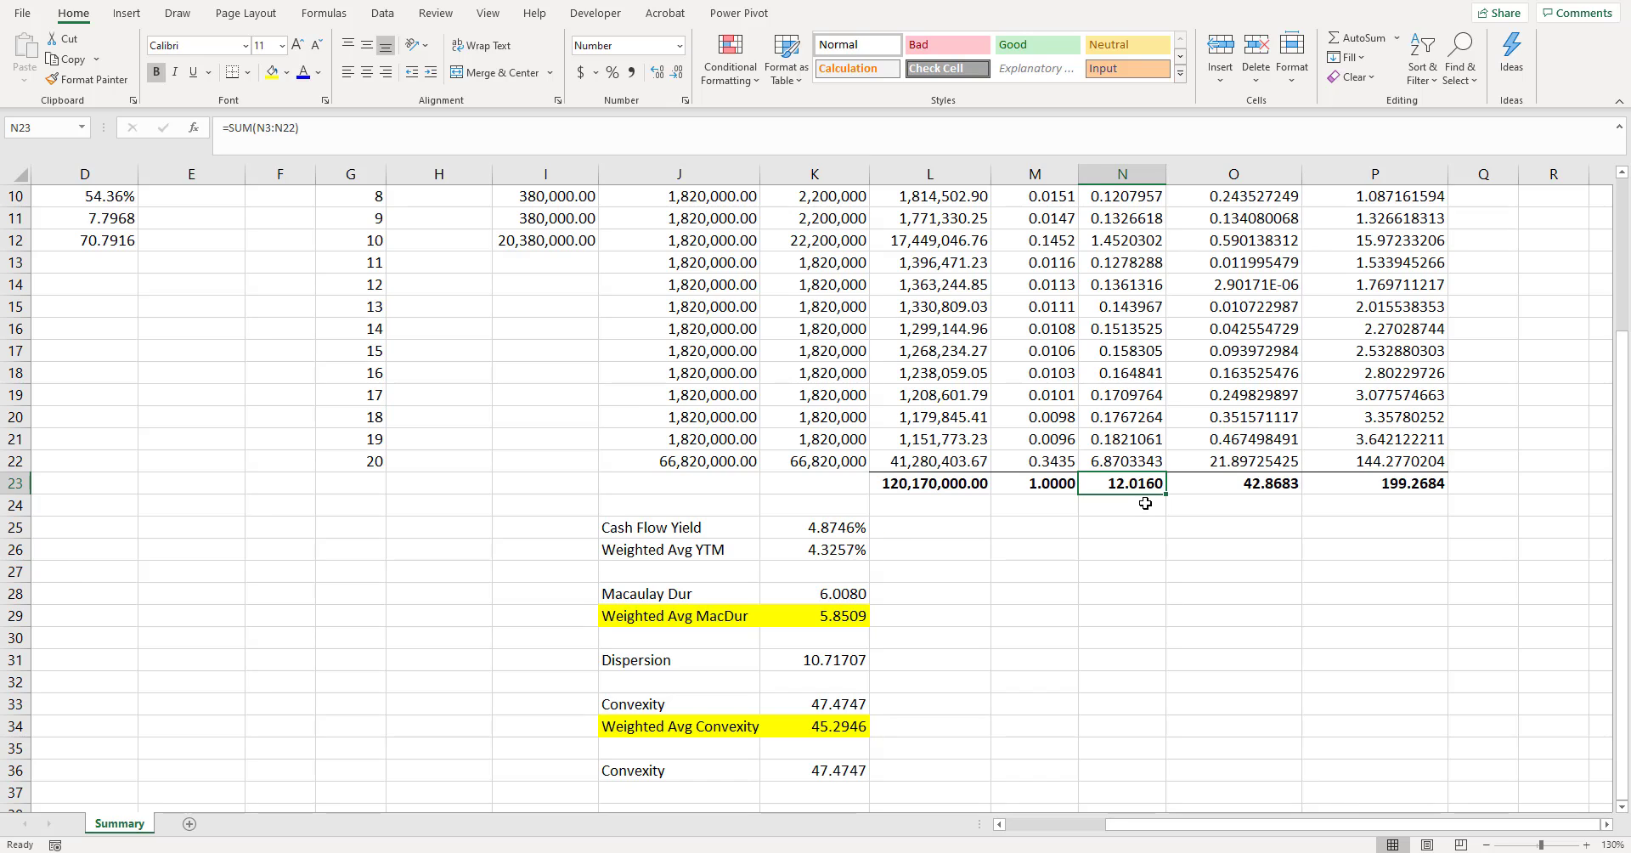
{"action": "left_click", "coordinate": [1140, 508]}
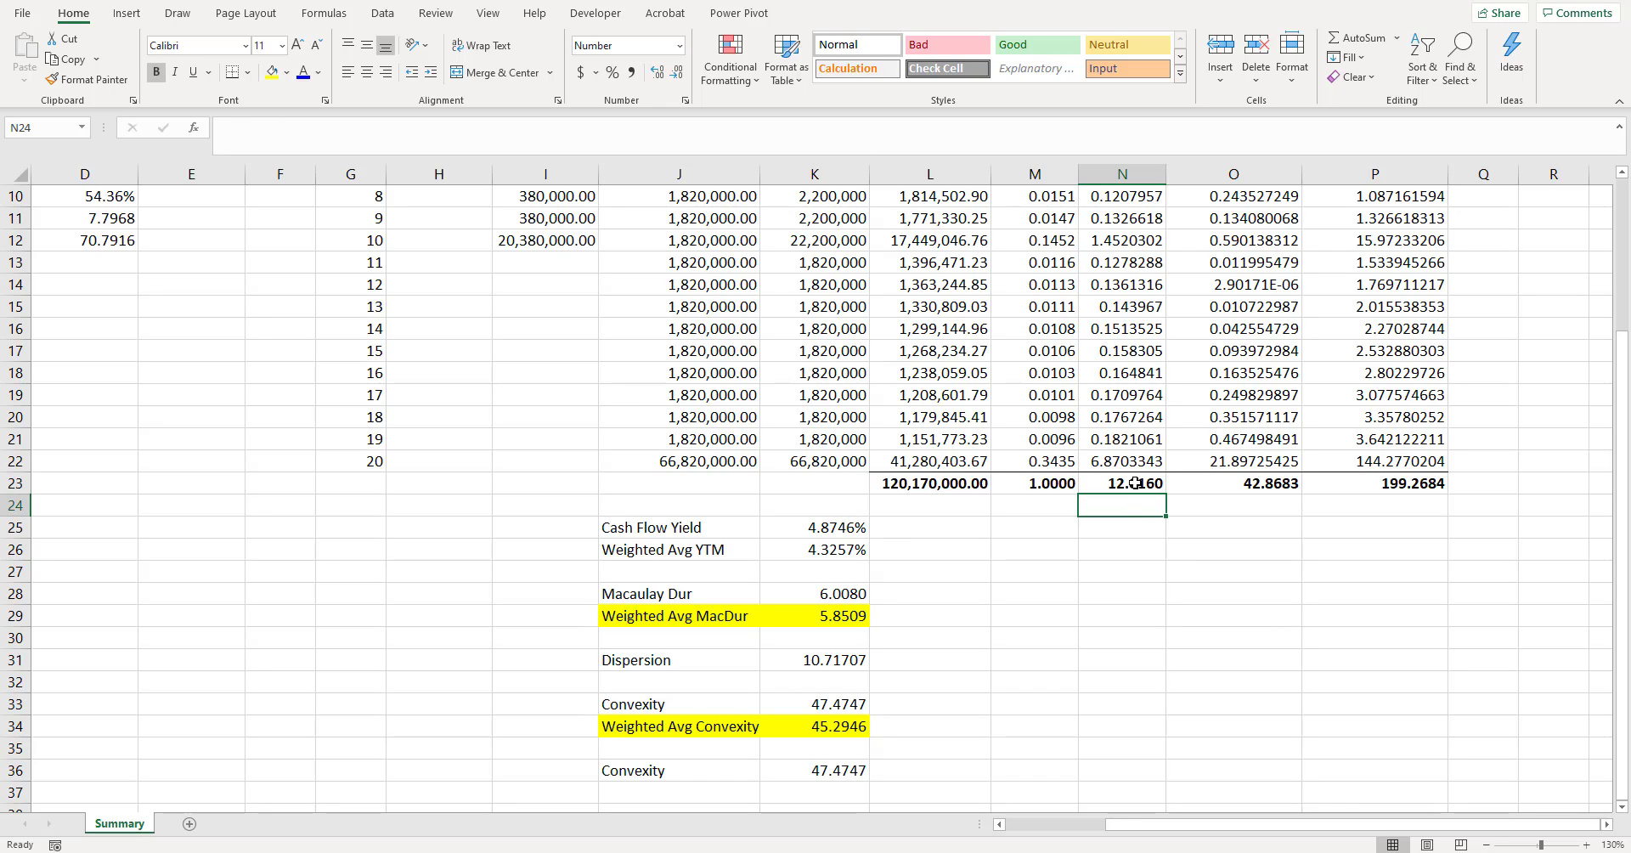
{"action": "left_click", "coordinate": [1128, 486]}
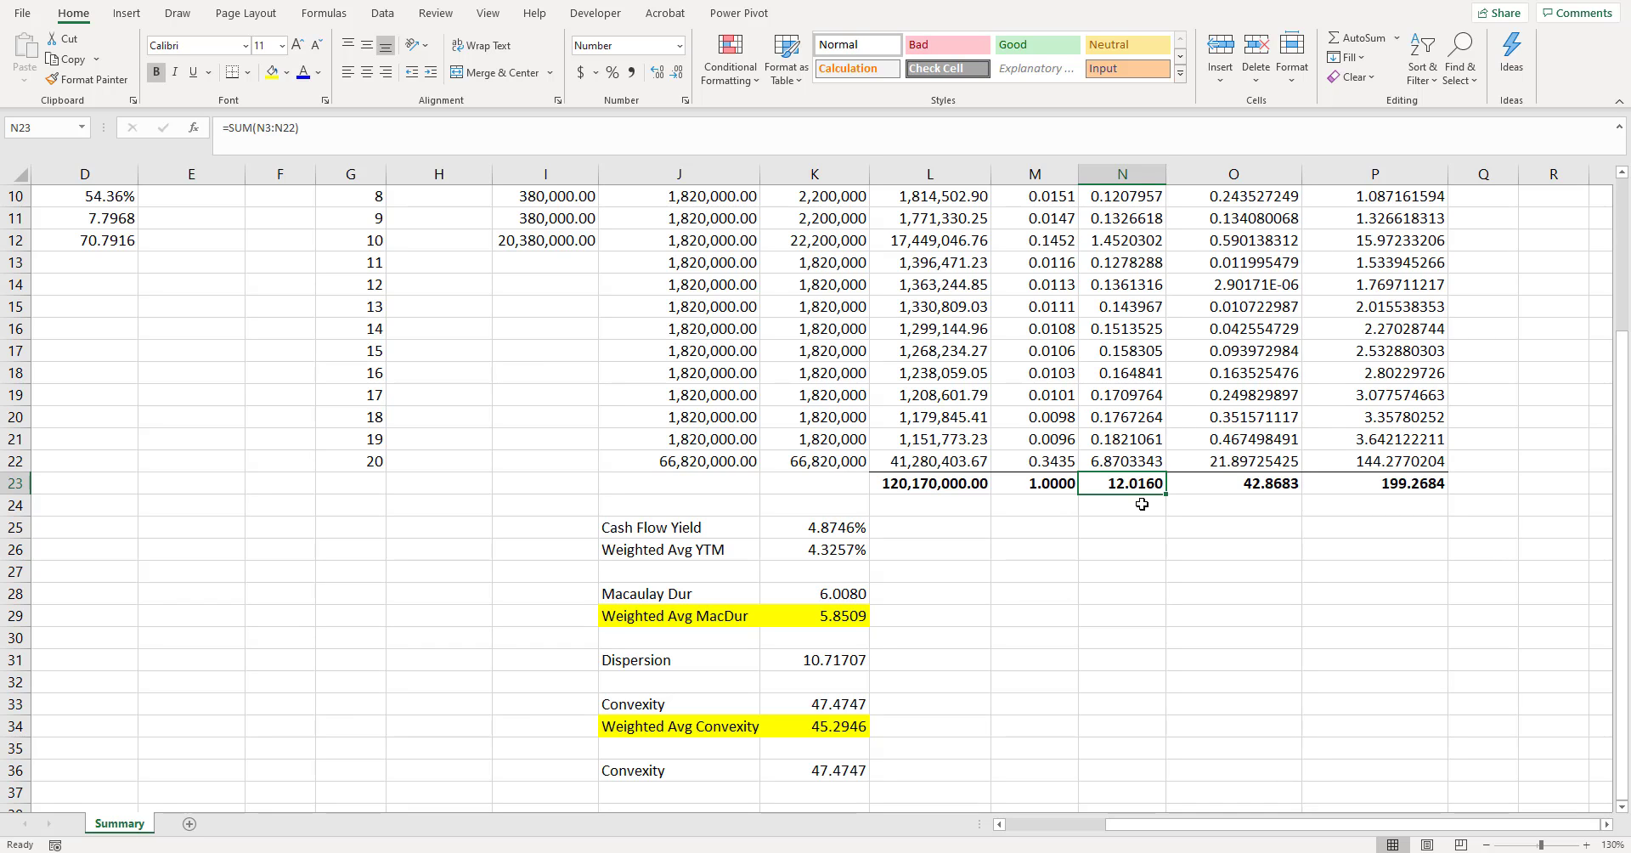
- Add the column heading "YTM_0" in Q1, beside the w x T x (T+1) column
{"action": "key", "text": "Right"}
{"action": "key", "text": "Right"}
{"action": "key", "text": "Right"}
{"action": "key", "text": "Right"}
{"action": "key", "text": "Right"}
{"action": "key", "text": "Right"}
{"action": "key", "text": "Right"}
{"action": "key", "text": "Up"}
{"action": "key", "text": "Up"}
{"action": "key", "text": "Up"}
{"action": "key", "text": "Up"}
{"action": "key", "text": "Up"}
{"action": "key", "text": "Up"}
{"action": "key", "text": "Up"}
{"action": "key", "text": "Left"}
{"action": "key", "text": "Left"}
{"action": "key", "text": "Left"}
{"action": "key", "text": "Left"}
{"action": "key", "text": "Up"}
{"action": "key", "text": "Up"}
{"action": "key", "text": "Up"}
{"action": "key", "text": "Up"}
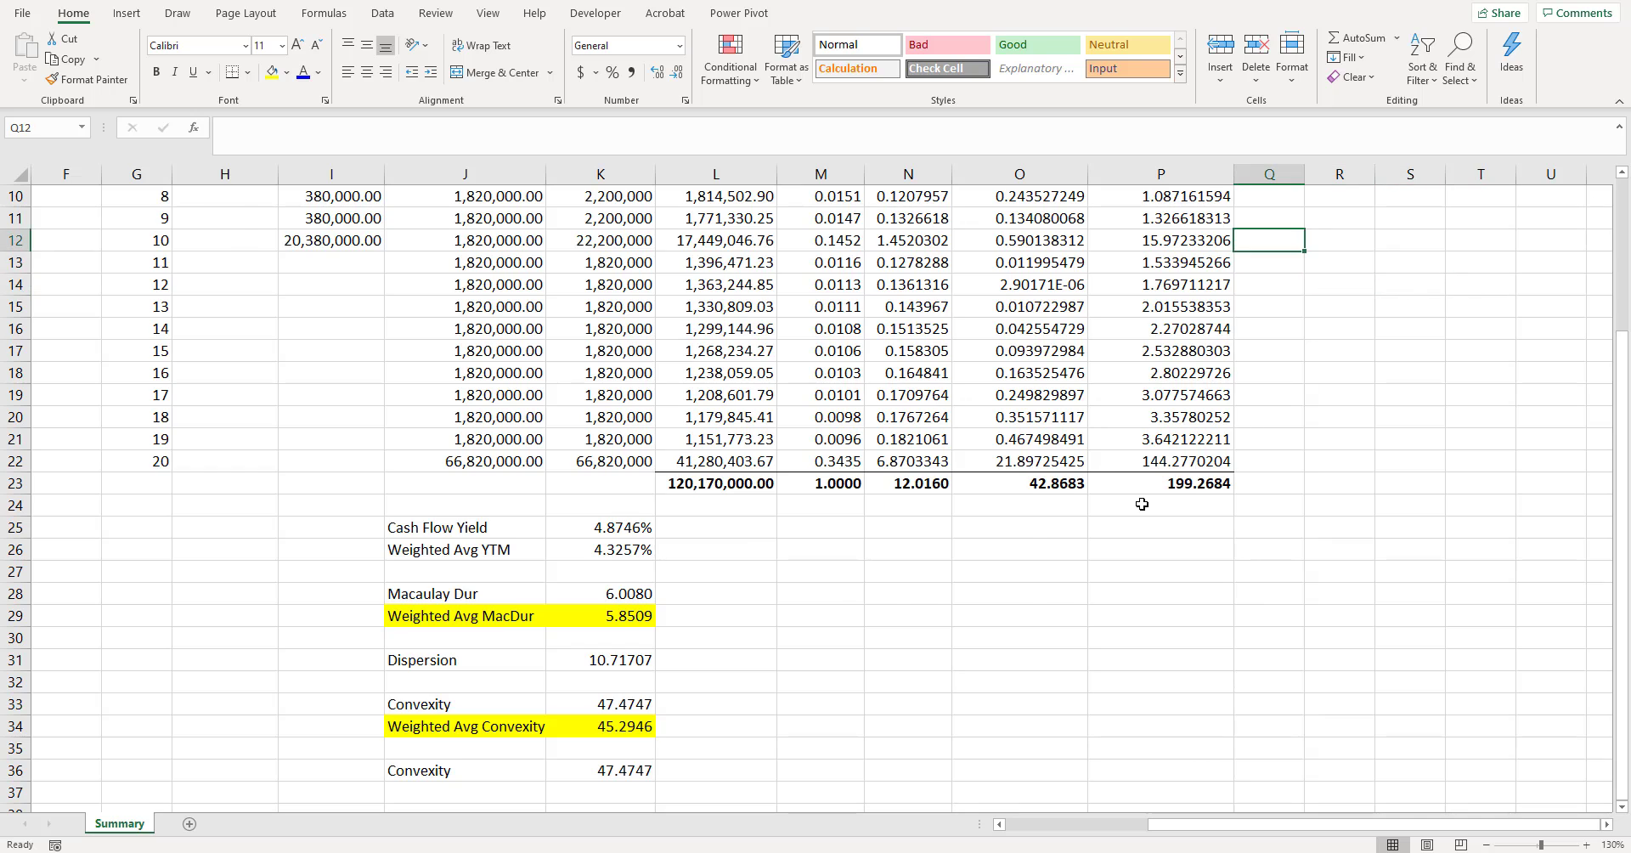
{"action": "key", "text": "Up"}
{"action": "key", "text": "Up"}
{"action": "key", "text": "Up"}
{"action": "key", "text": "Up"}
{"action": "key", "text": "Up"}
{"action": "key", "text": "Up"}
{"action": "key", "text": "Up"}
{"action": "key", "text": "Up"}
{"action": "key", "text": "Up"}
{"action": "key", "text": "Up"}
{"action": "key", "text": "Up"}
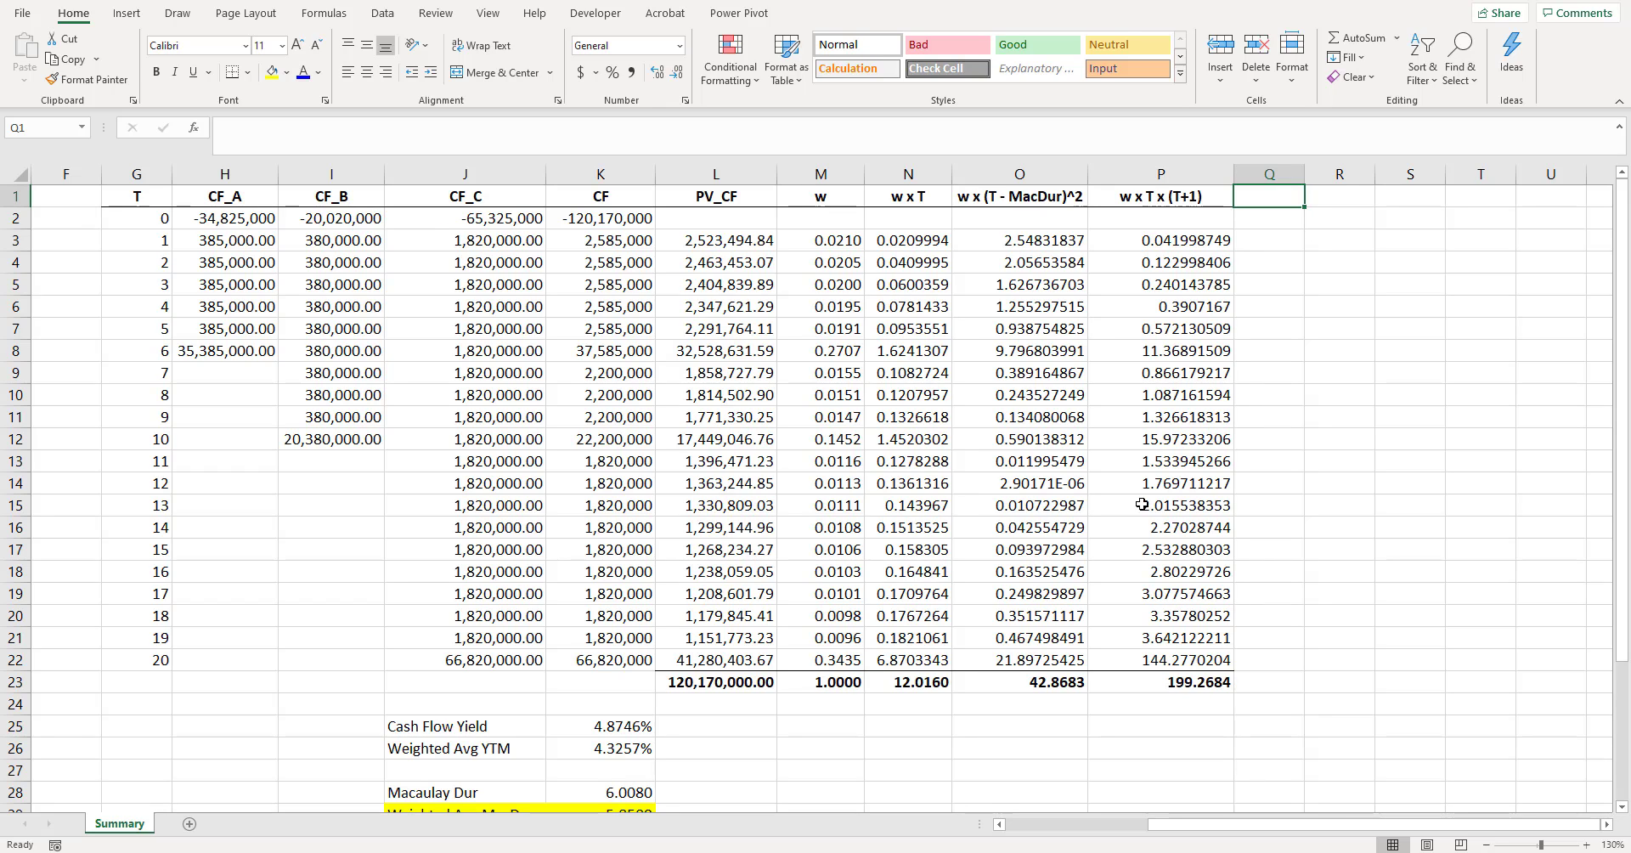
{"action": "left_click", "coordinate": [631, 729]}
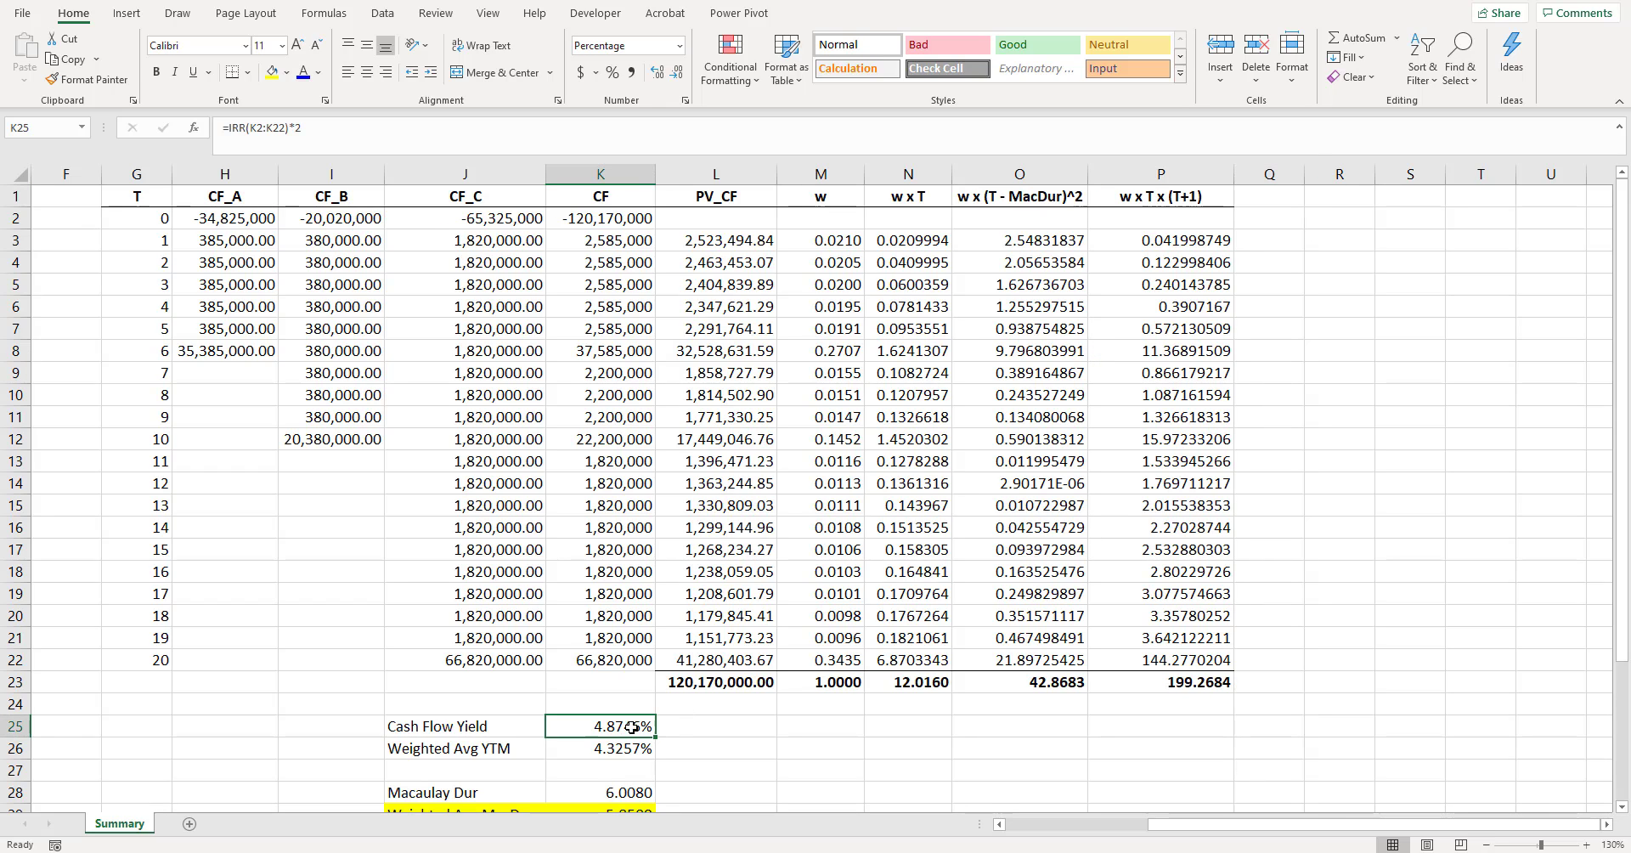
{"action": "left_click", "coordinate": [1288, 196]}
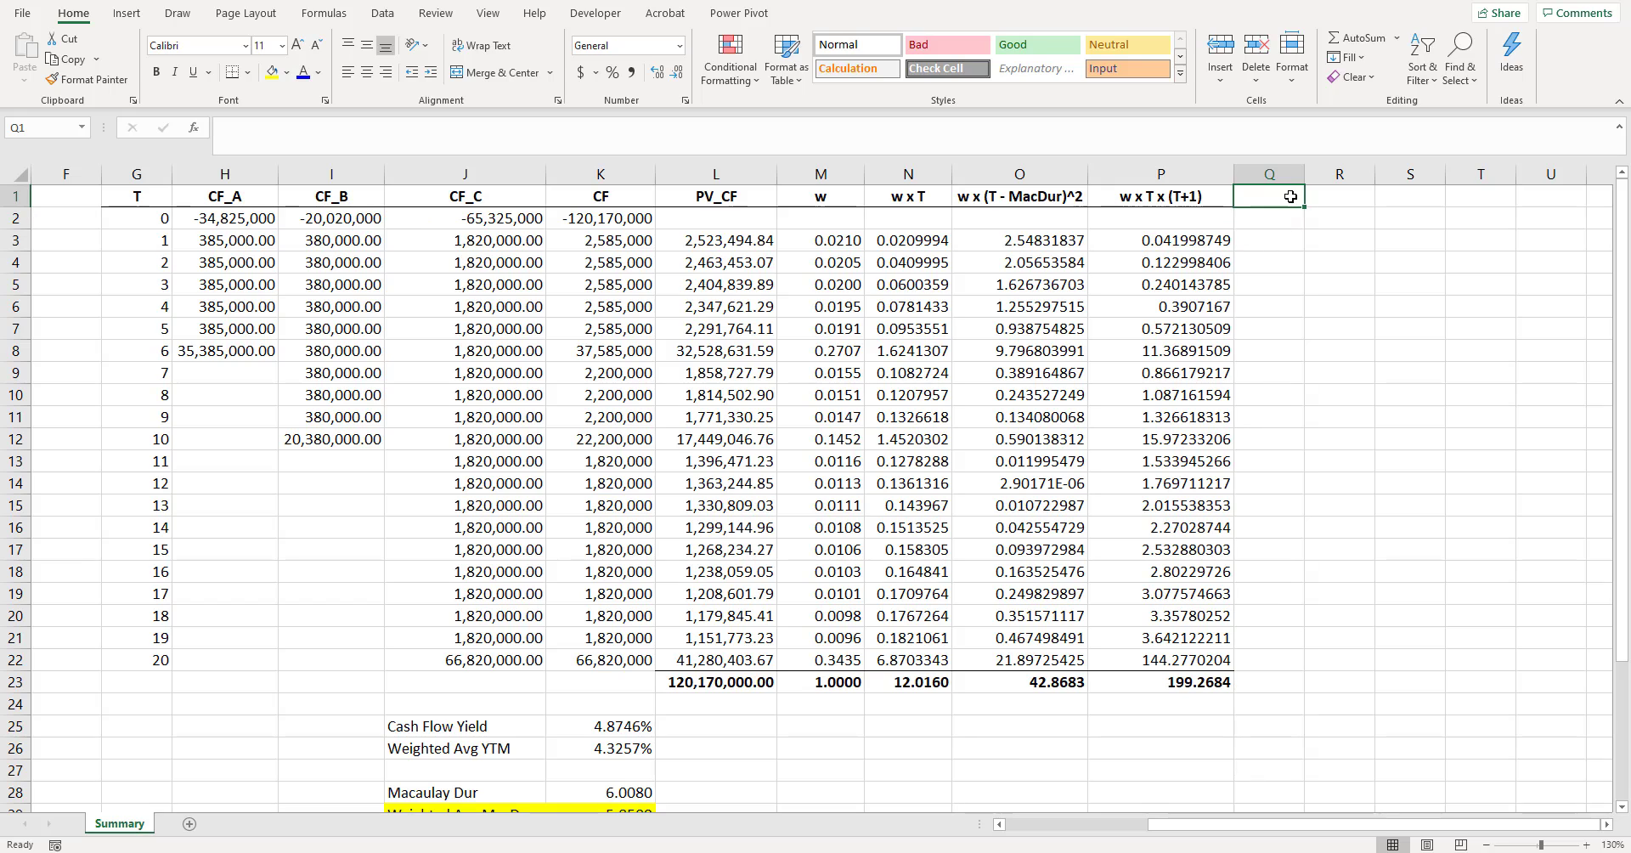
{"action": "type", "text": "YTM_0"}
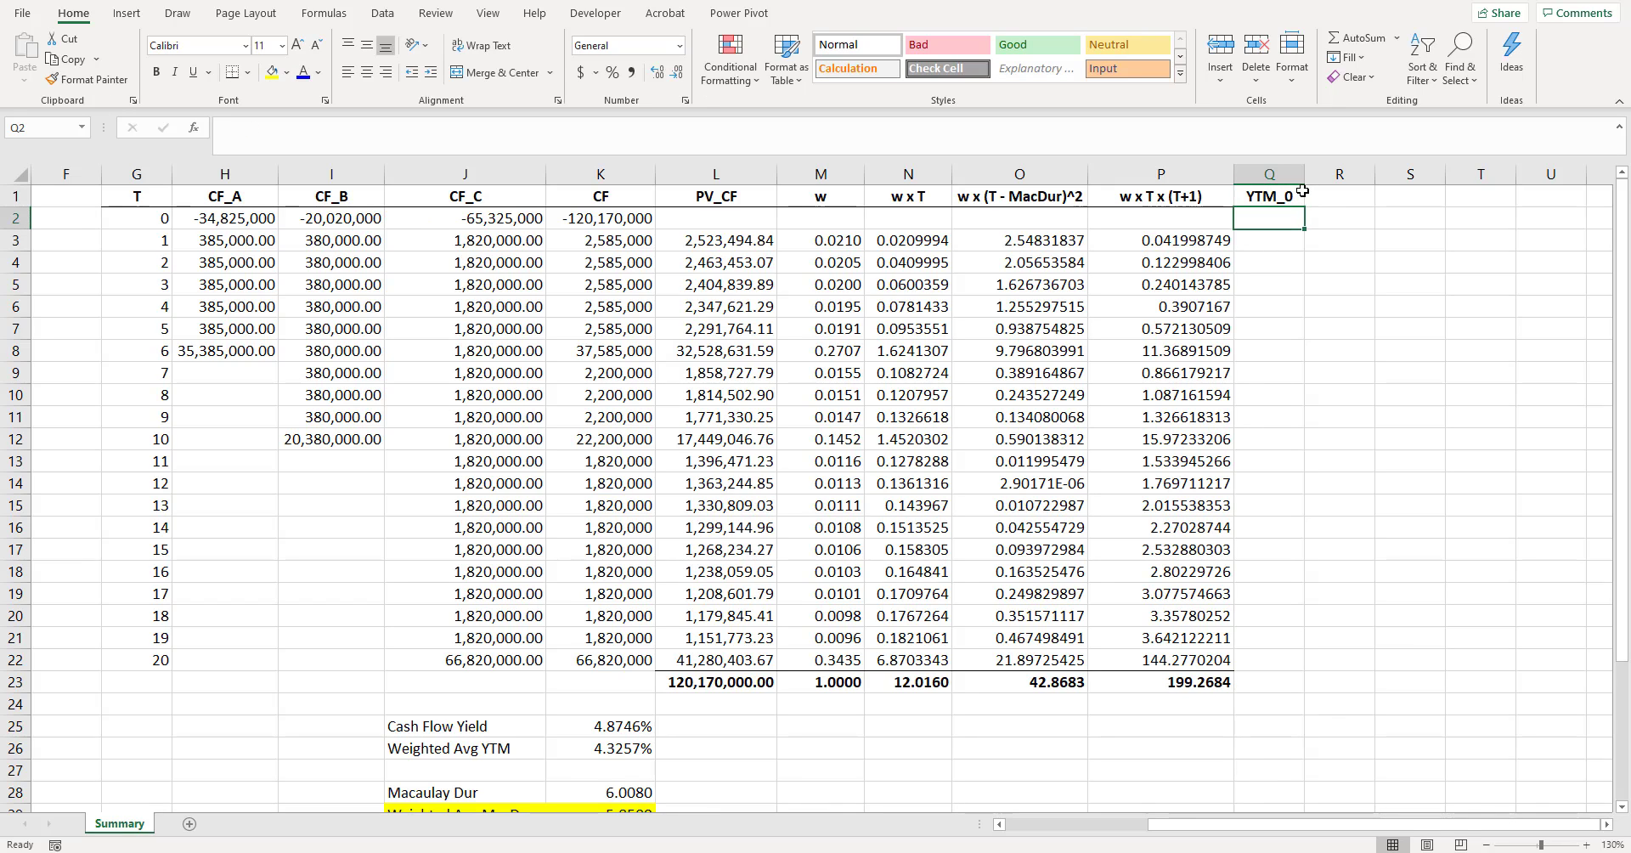
- Add the column headings "YTM-x%" in R1 and "YTM+x%" in S1, beside the YTM_0 heading
{"action": "left_click", "coordinate": [1339, 202]}
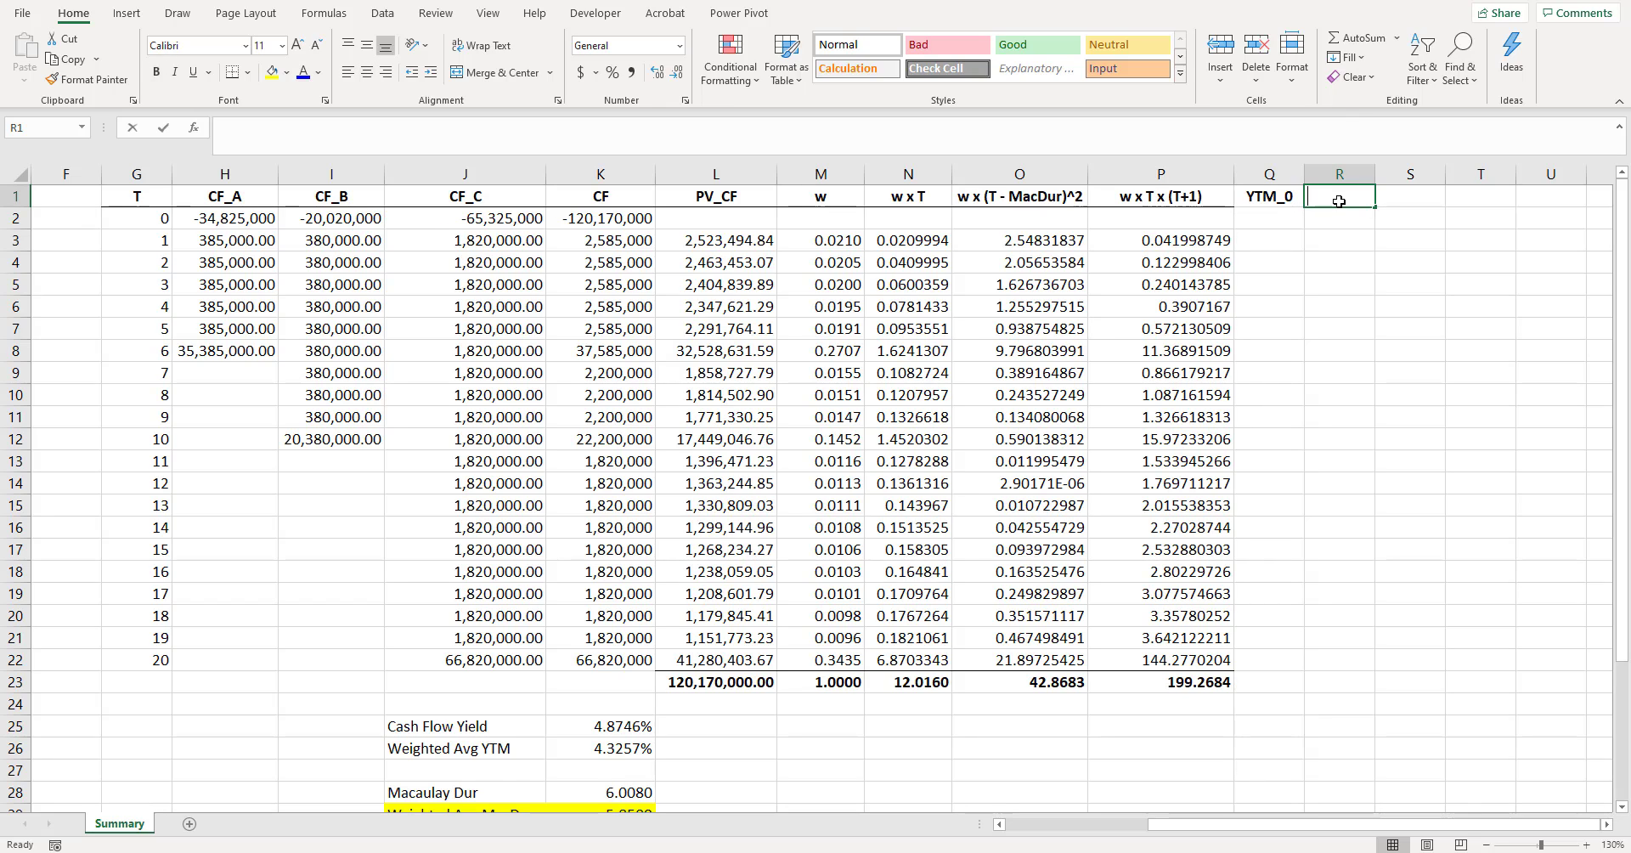
{"action": "type", "text": "YTM-"}
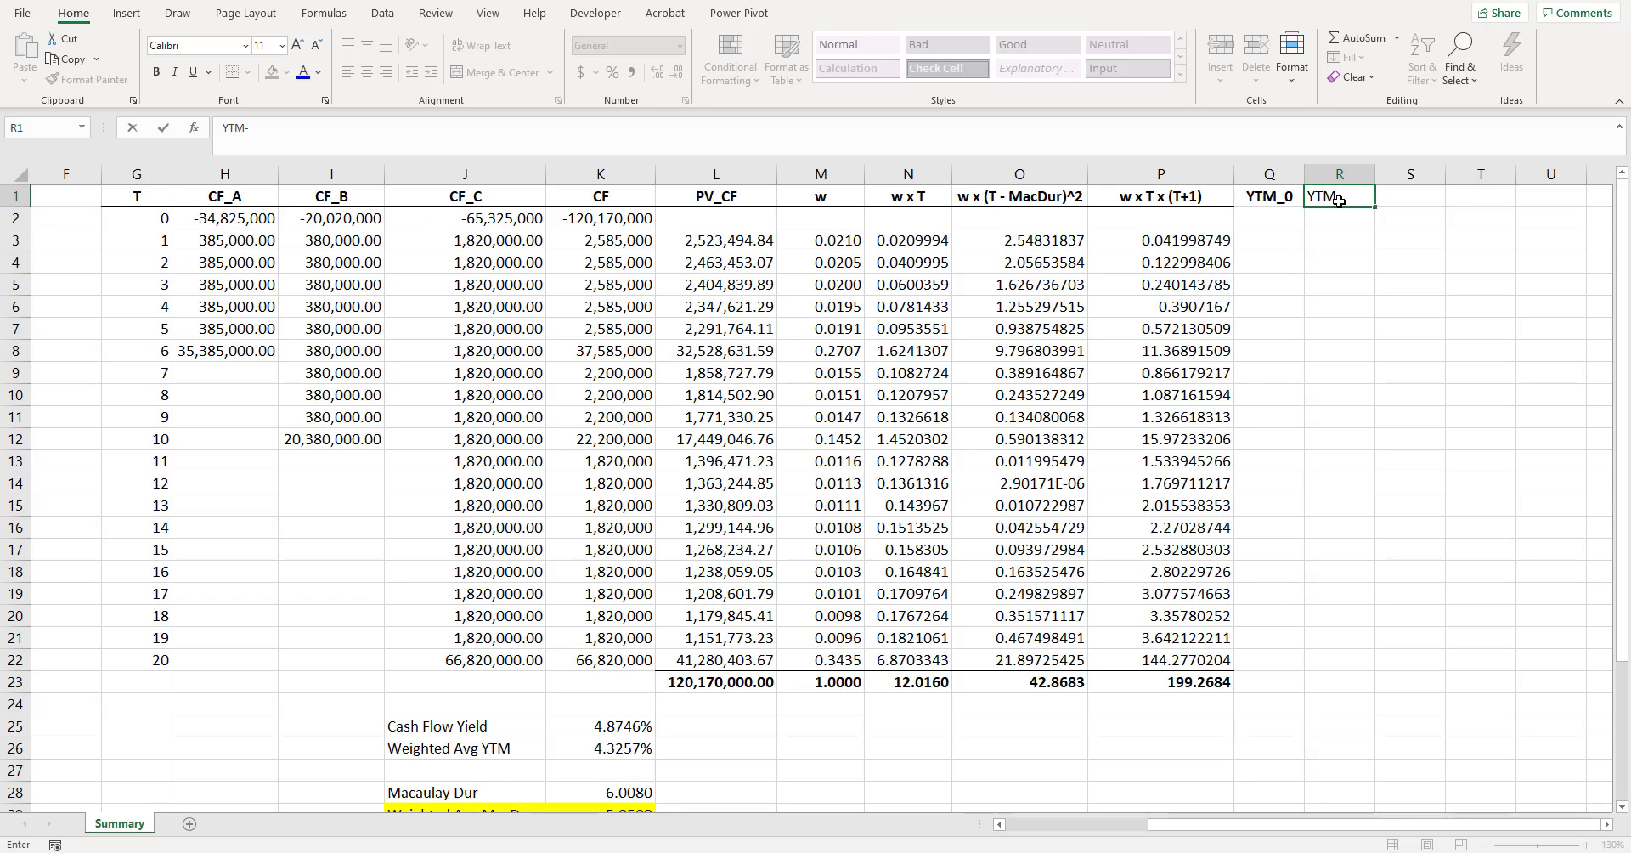
{"action": "key", "text": "ctrl+Return"}
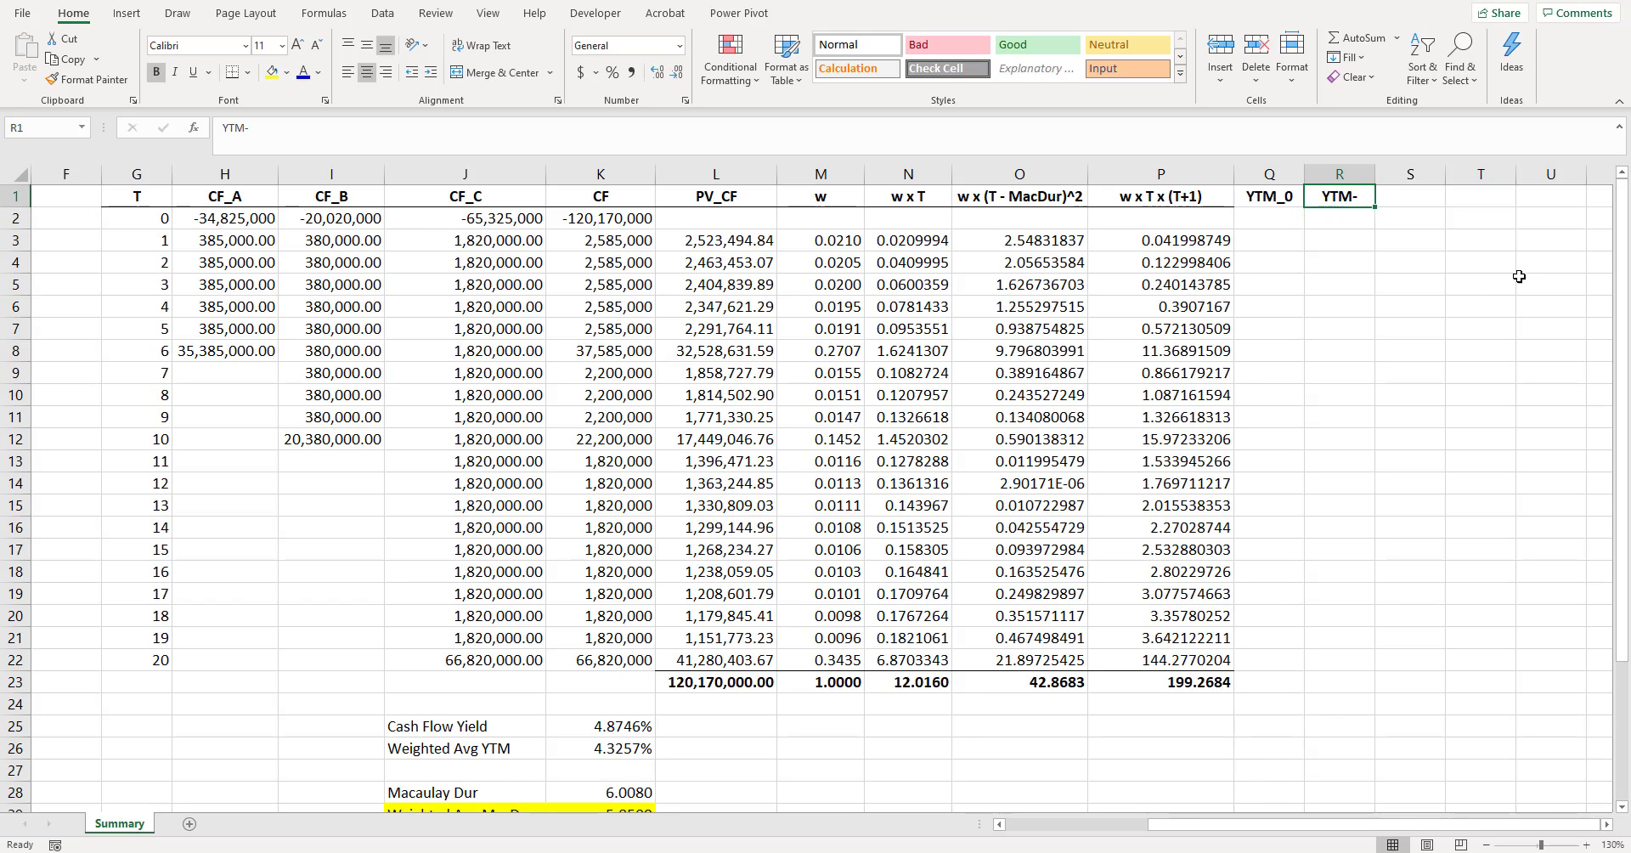
{"action": "key", "text": "F2"}
{"action": "type", "text": "x%"}
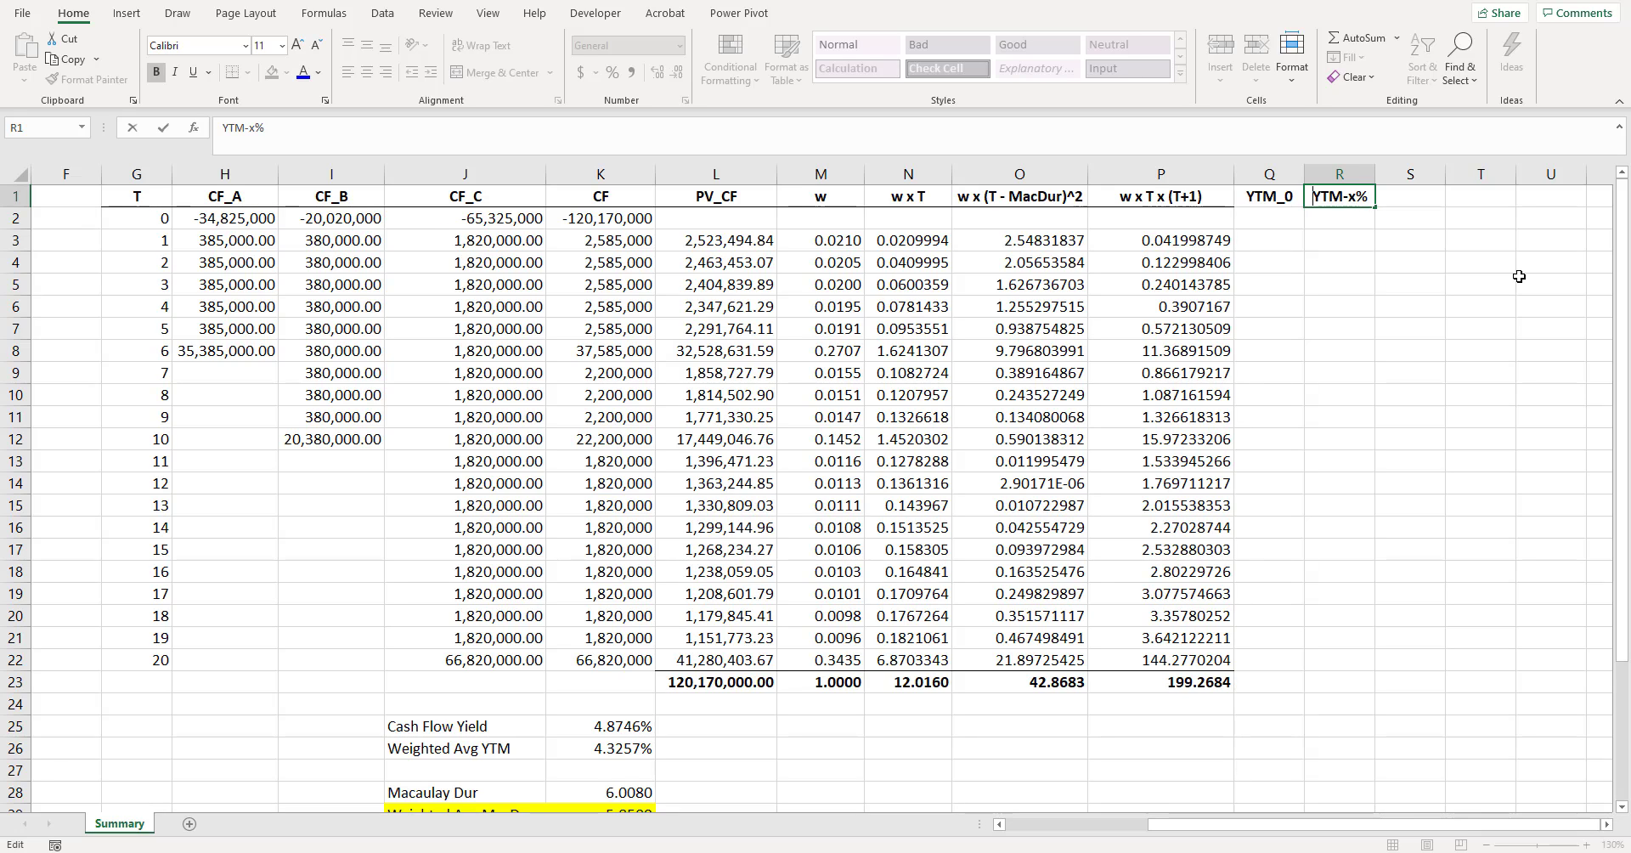
{"action": "key", "text": "Tab"}
{"action": "type", "text": "YTM"}
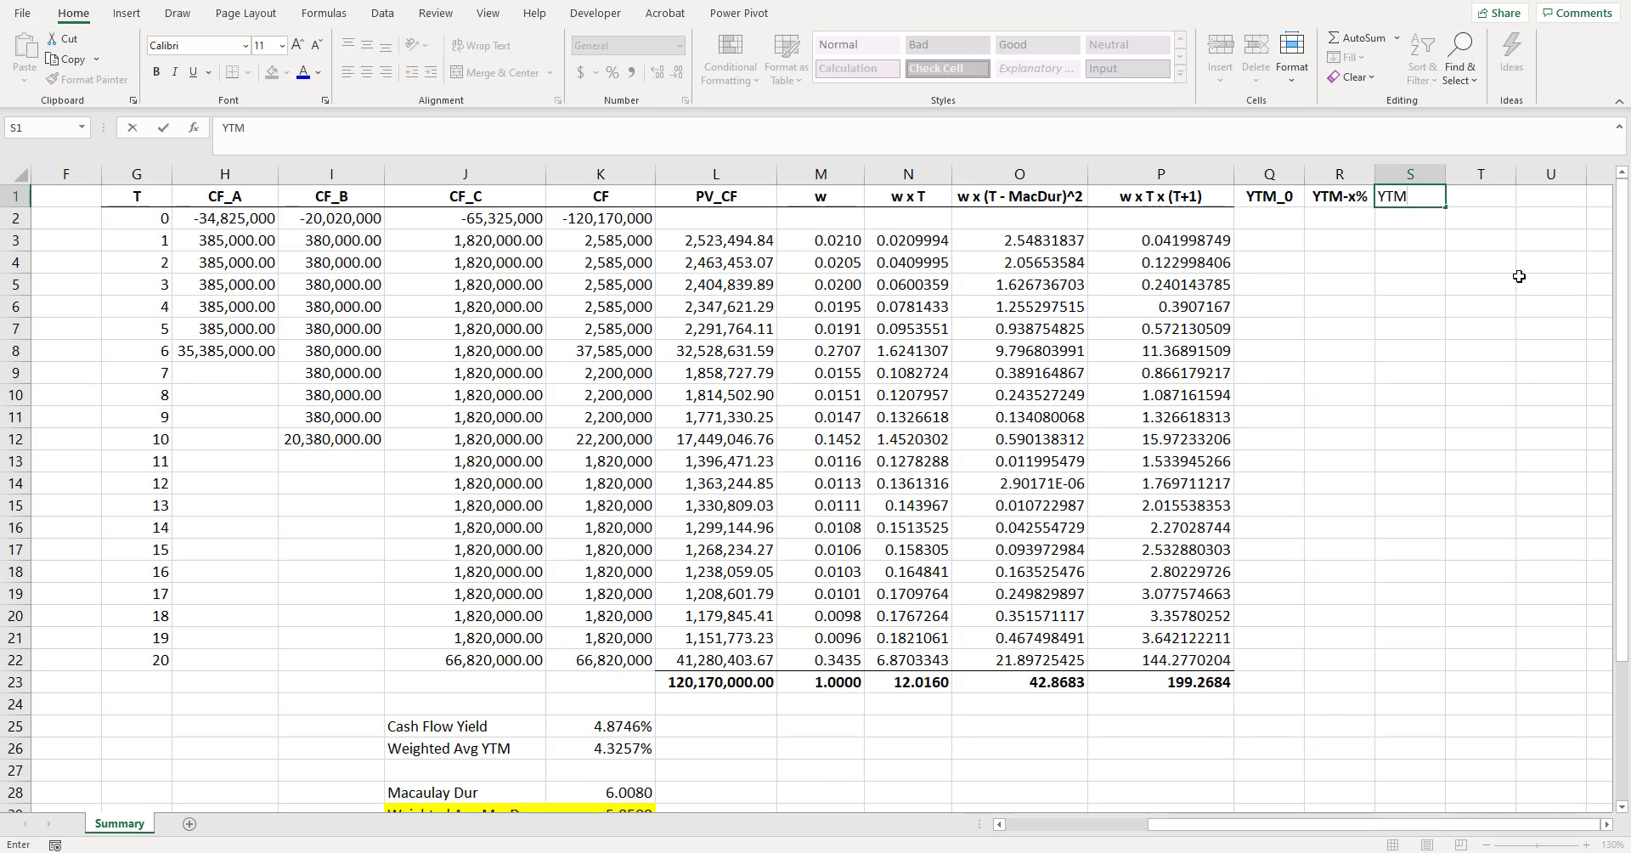
{"action": "type", "text": "+x%"}
{"action": "key", "text": "ctrl+Return"}
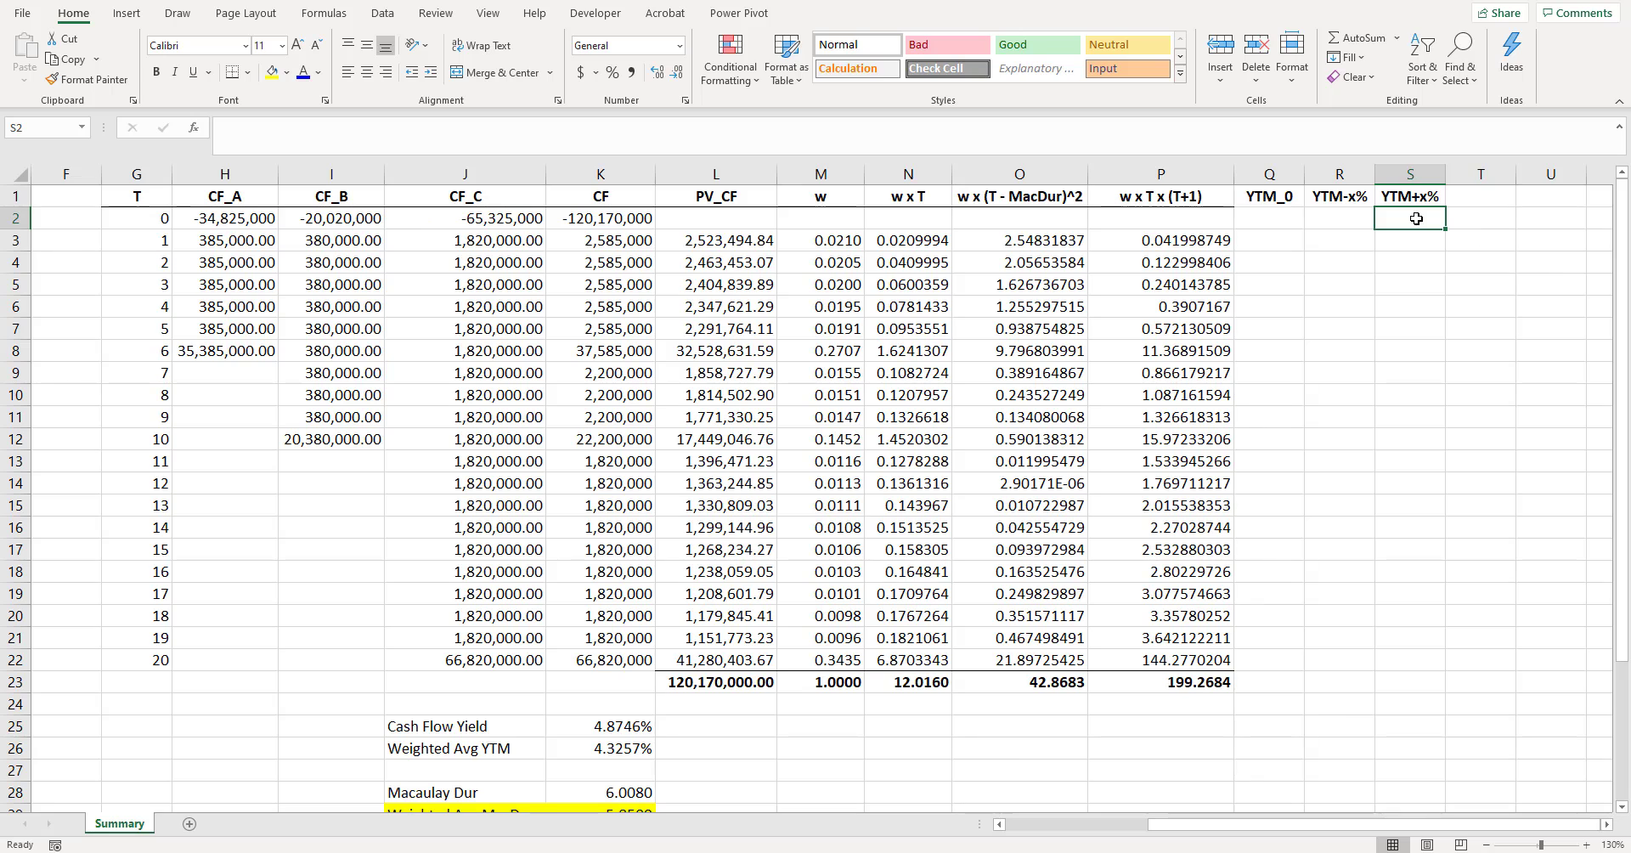
- Add a bottom border to the three yield scenario headings in Q1:S1, matching the other column headings
{"action": "key", "text": "ctrl+b"}
{"action": "left_click_drag", "start_coordinate": [1346, 194], "coordinate": [1274, 196]}
{"action": "left_click", "coordinate": [235, 74]}
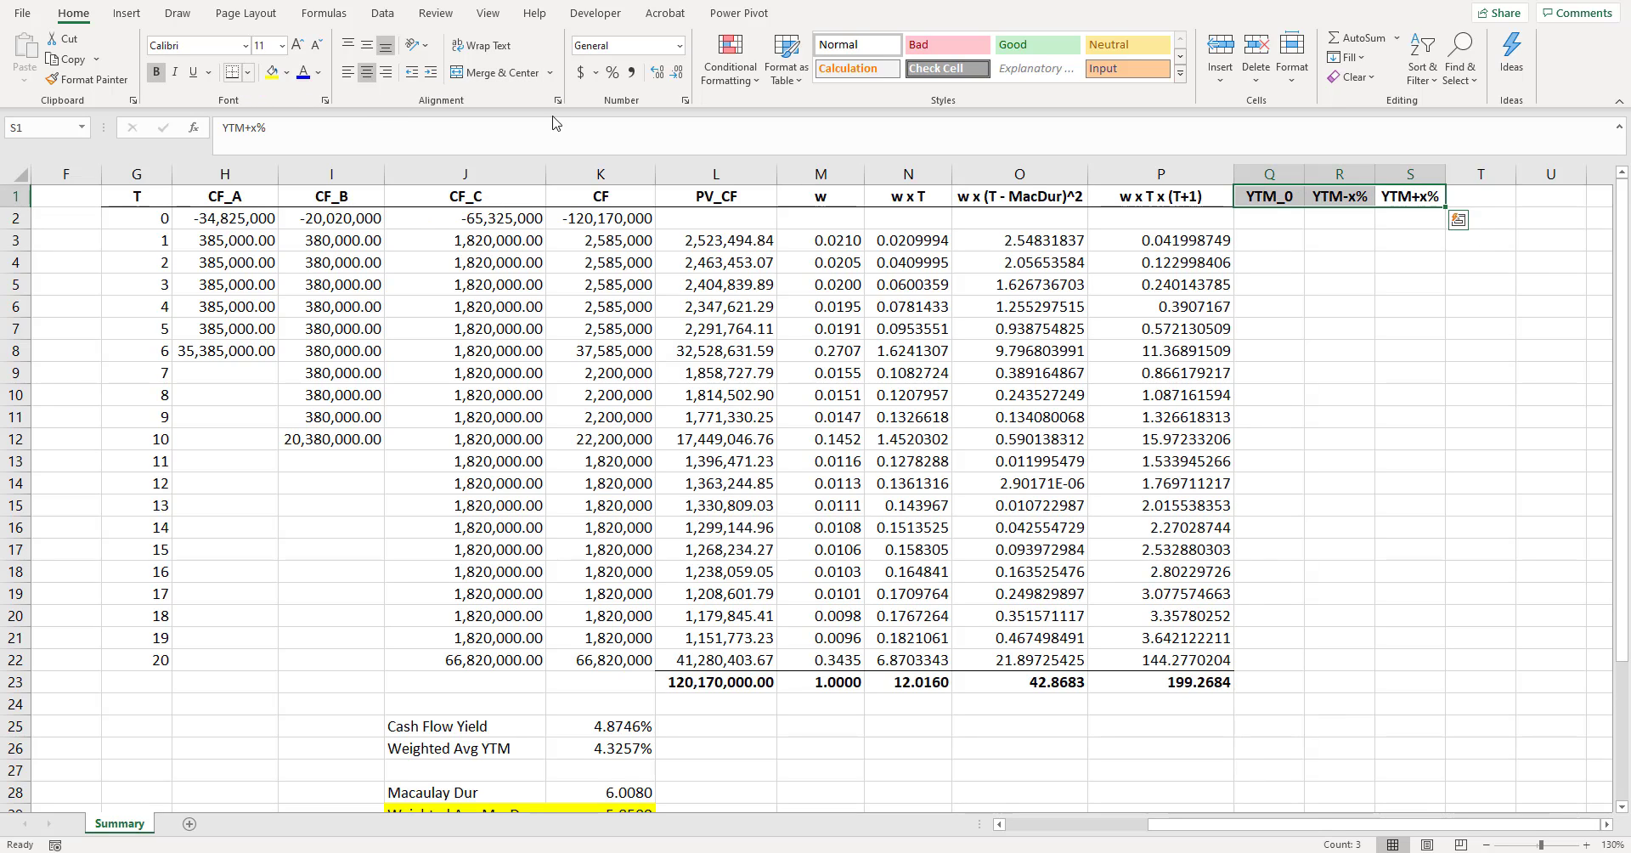
{"action": "left_click_drag", "start_coordinate": [1300, 277], "coordinate": [1313, 276]}
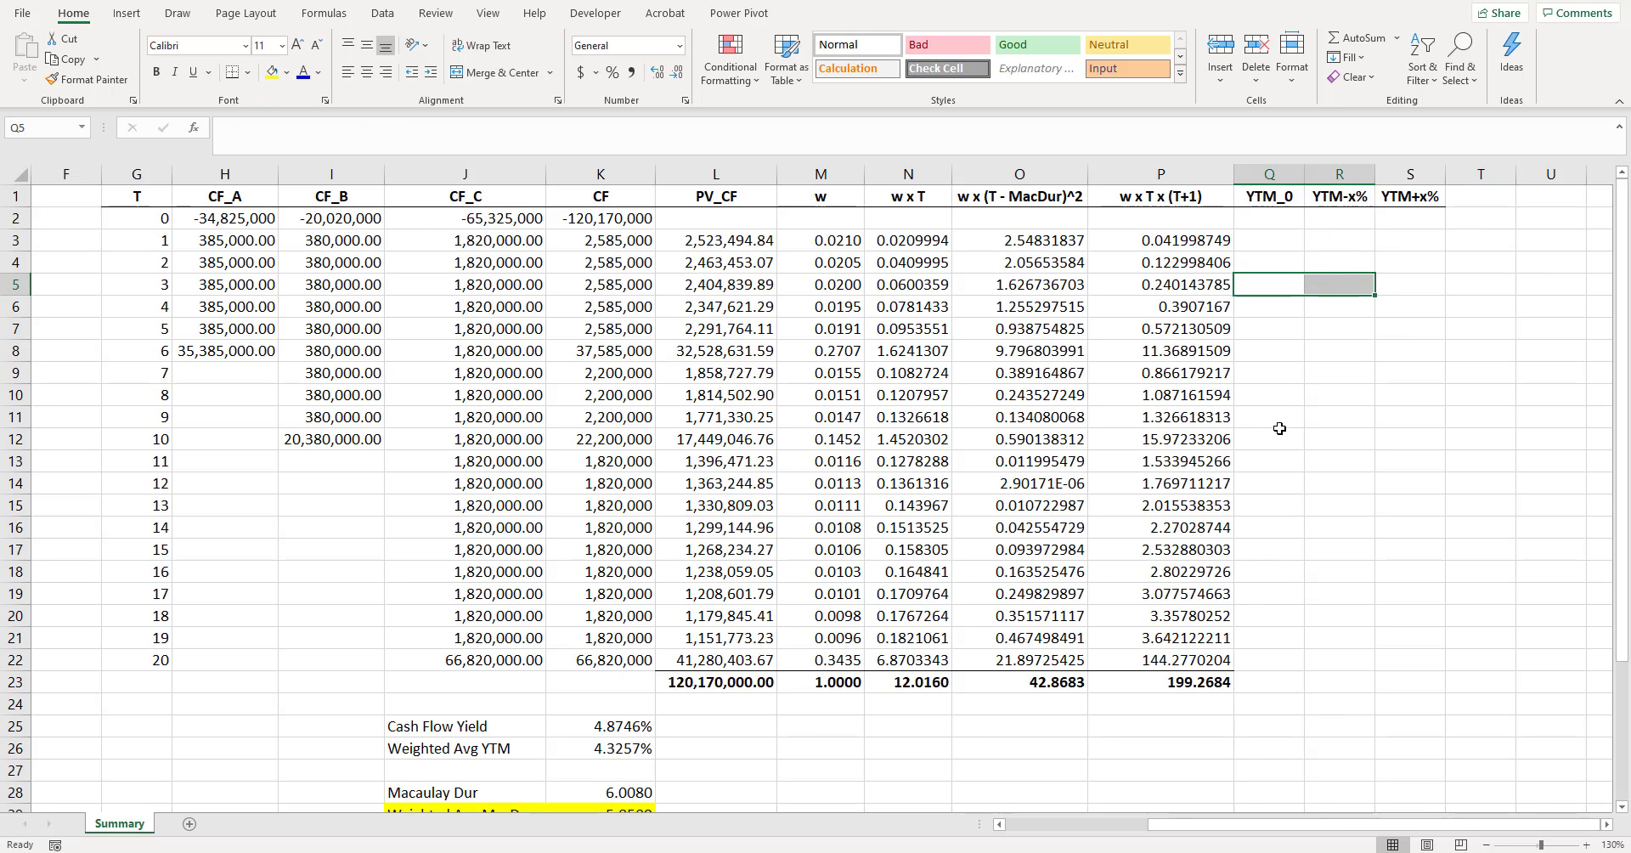
- Link Q25, below the YTM_0 column, to the Cash Flow Yield in K25 with the formula =K25
{"action": "scroll", "coordinate": [1276, 549], "scroll_direction": "down", "scroll_amount": 1}
{"action": "left_click", "coordinate": [1242, 659]}
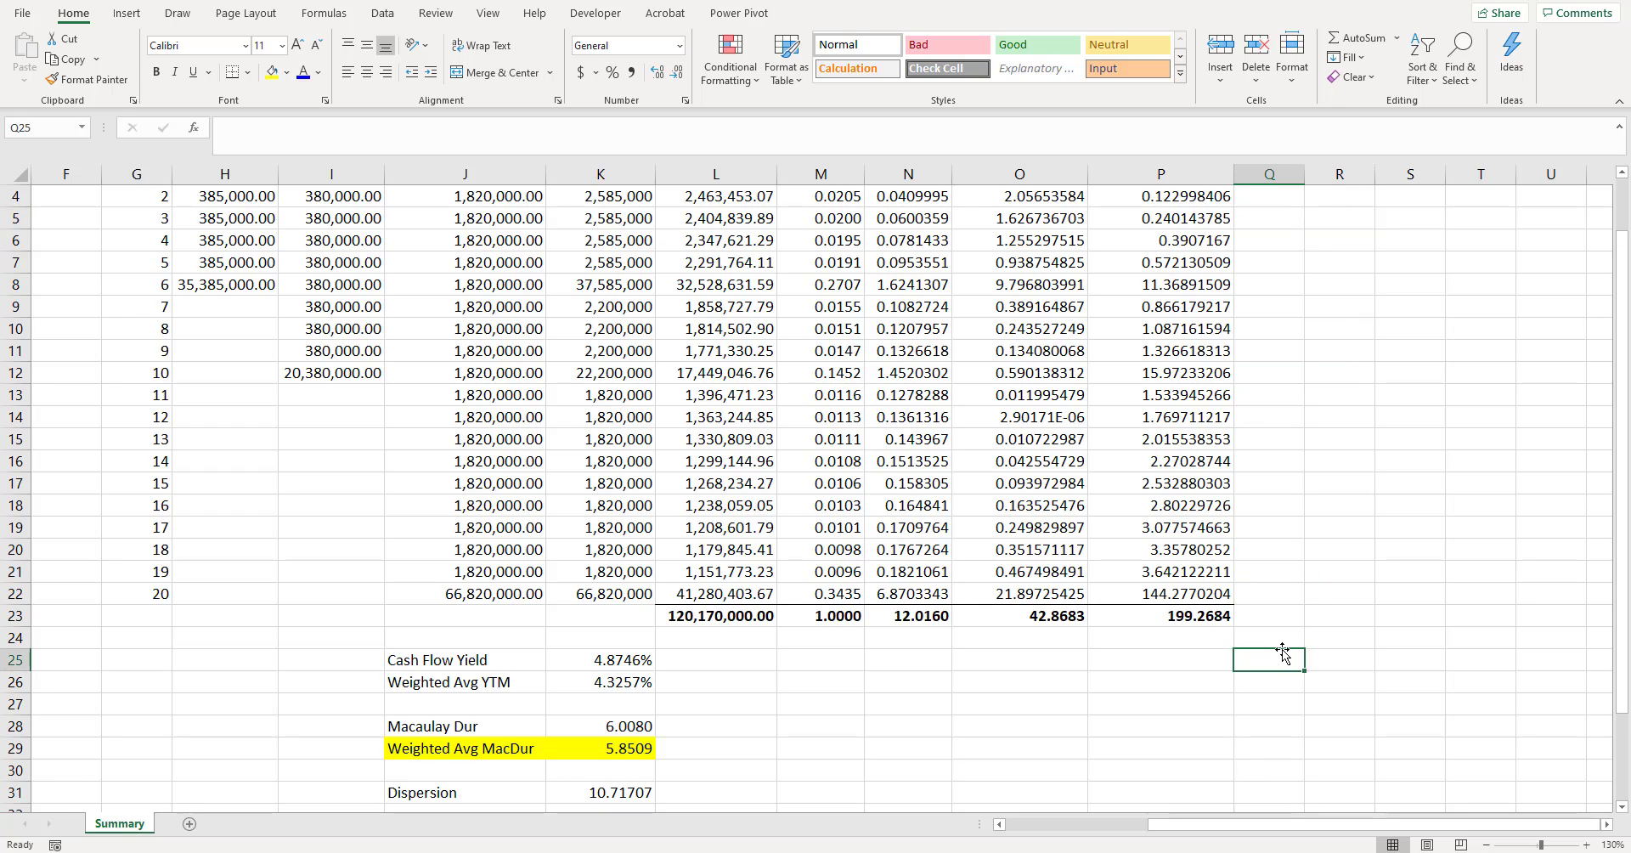
{"action": "type", "text": "="}
{"action": "left_click", "coordinate": [608, 661]}
{"action": "scroll", "coordinate": [1214, 551], "scroll_direction": "up", "scroll_amount": 1}
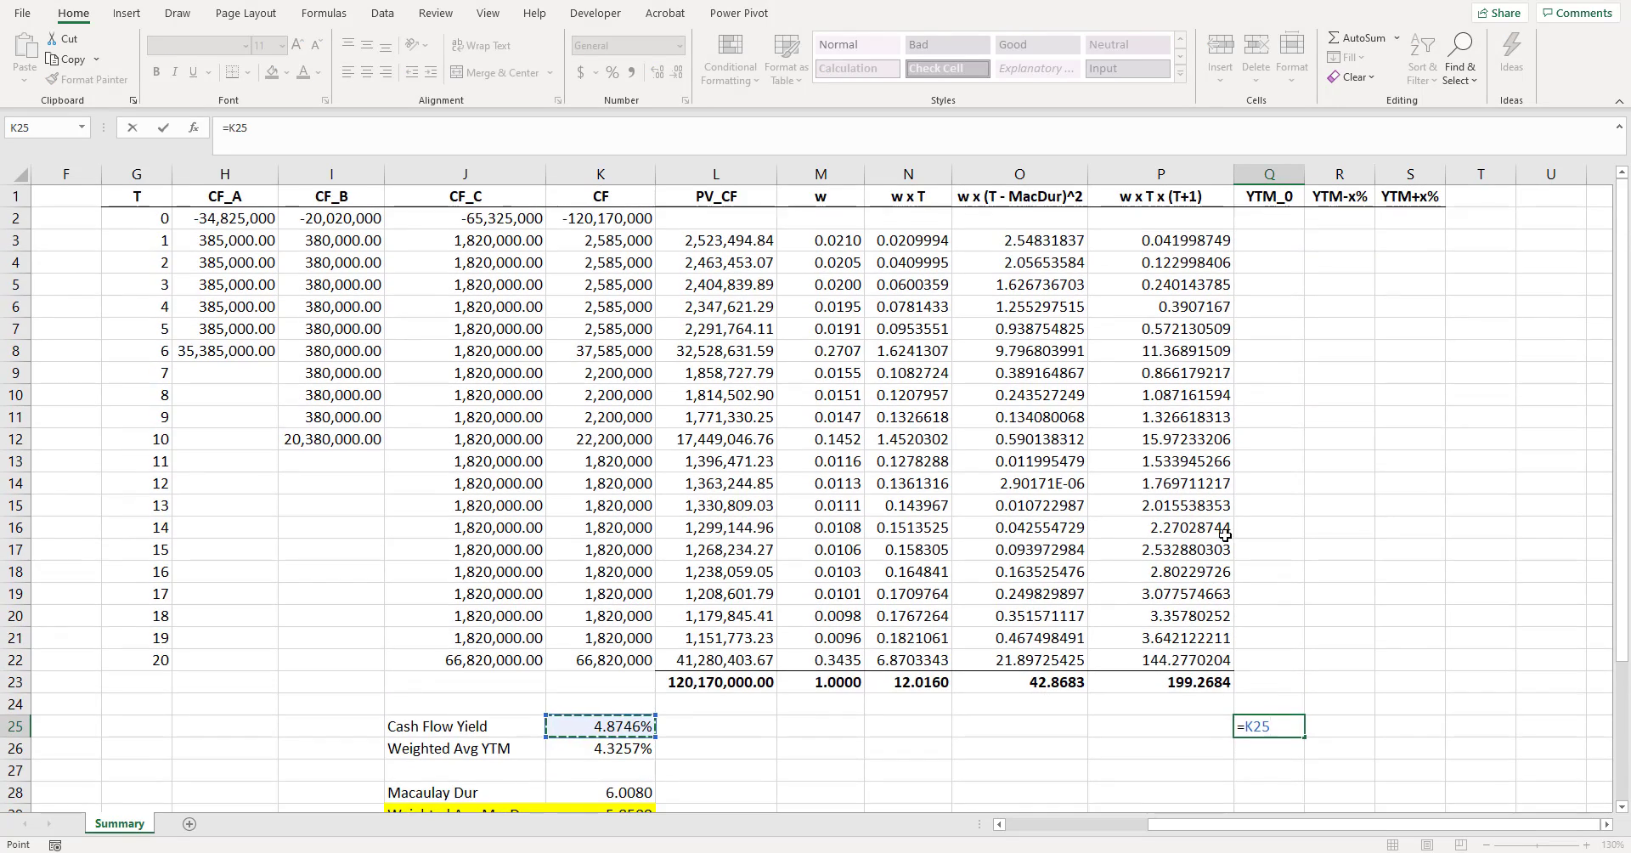
{"action": "scroll", "coordinate": [1214, 551], "scroll_direction": "down", "scroll_amount": 1}
{"action": "key", "text": "Return"}
- Enter a yield shift of 0.20% in S25, below the YTM+x% column
{"action": "left_click", "coordinate": [1317, 654]}
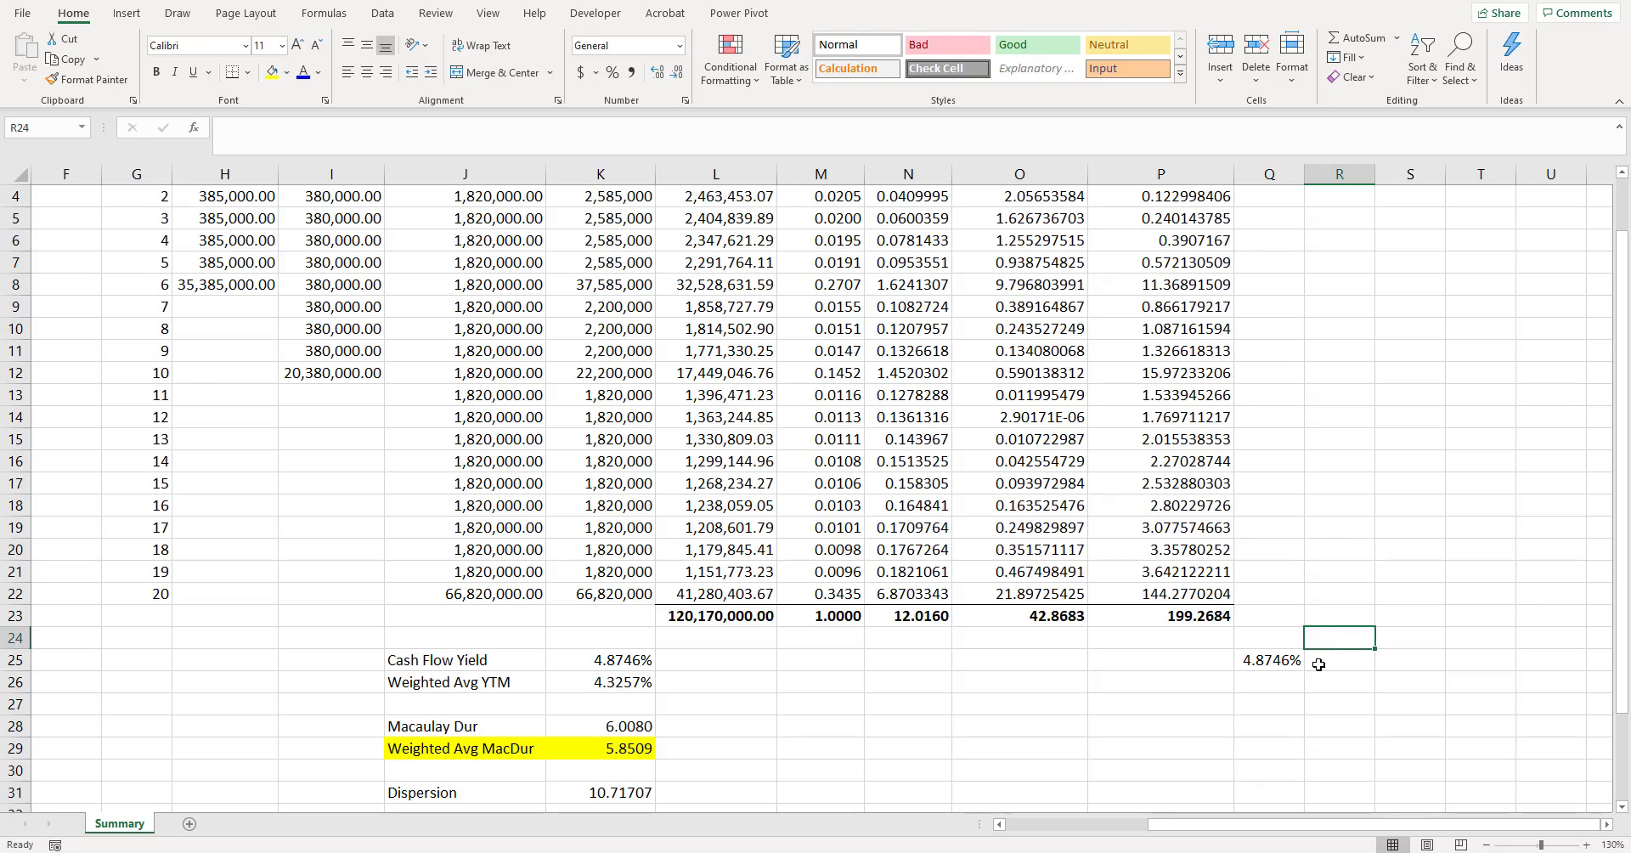
{"action": "scroll", "coordinate": [1300, 545], "scroll_direction": "up", "scroll_amount": 1}
{"action": "scroll", "coordinate": [1354, 455], "scroll_direction": "down", "scroll_amount": 1}
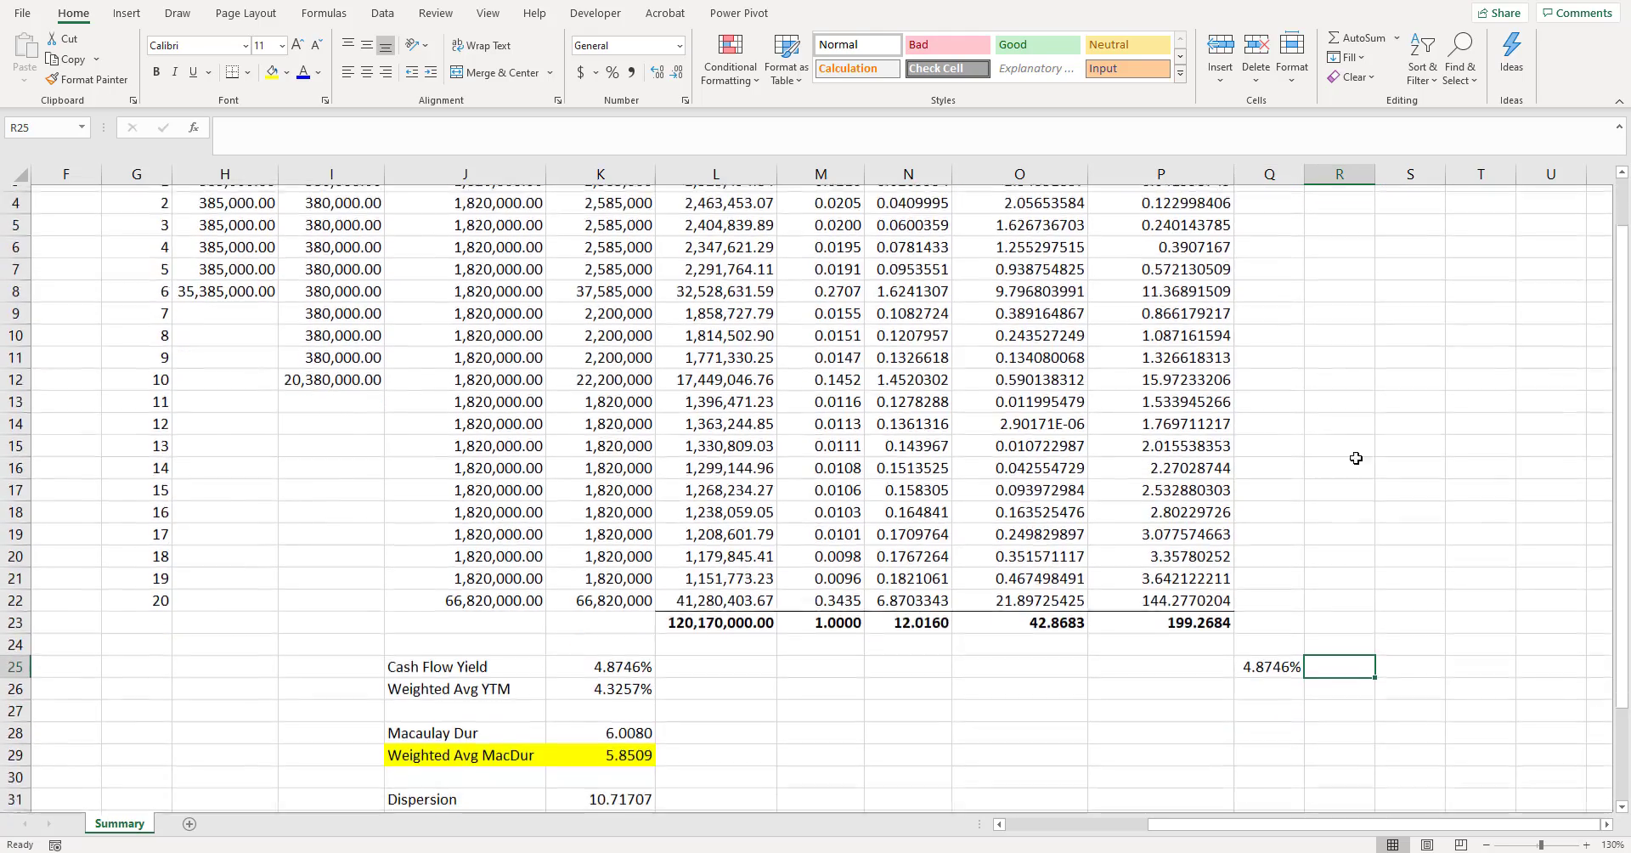
{"action": "left_click", "coordinate": [1400, 656]}
{"action": "scroll", "coordinate": [1402, 594], "scroll_direction": "up", "scroll_amount": 1}
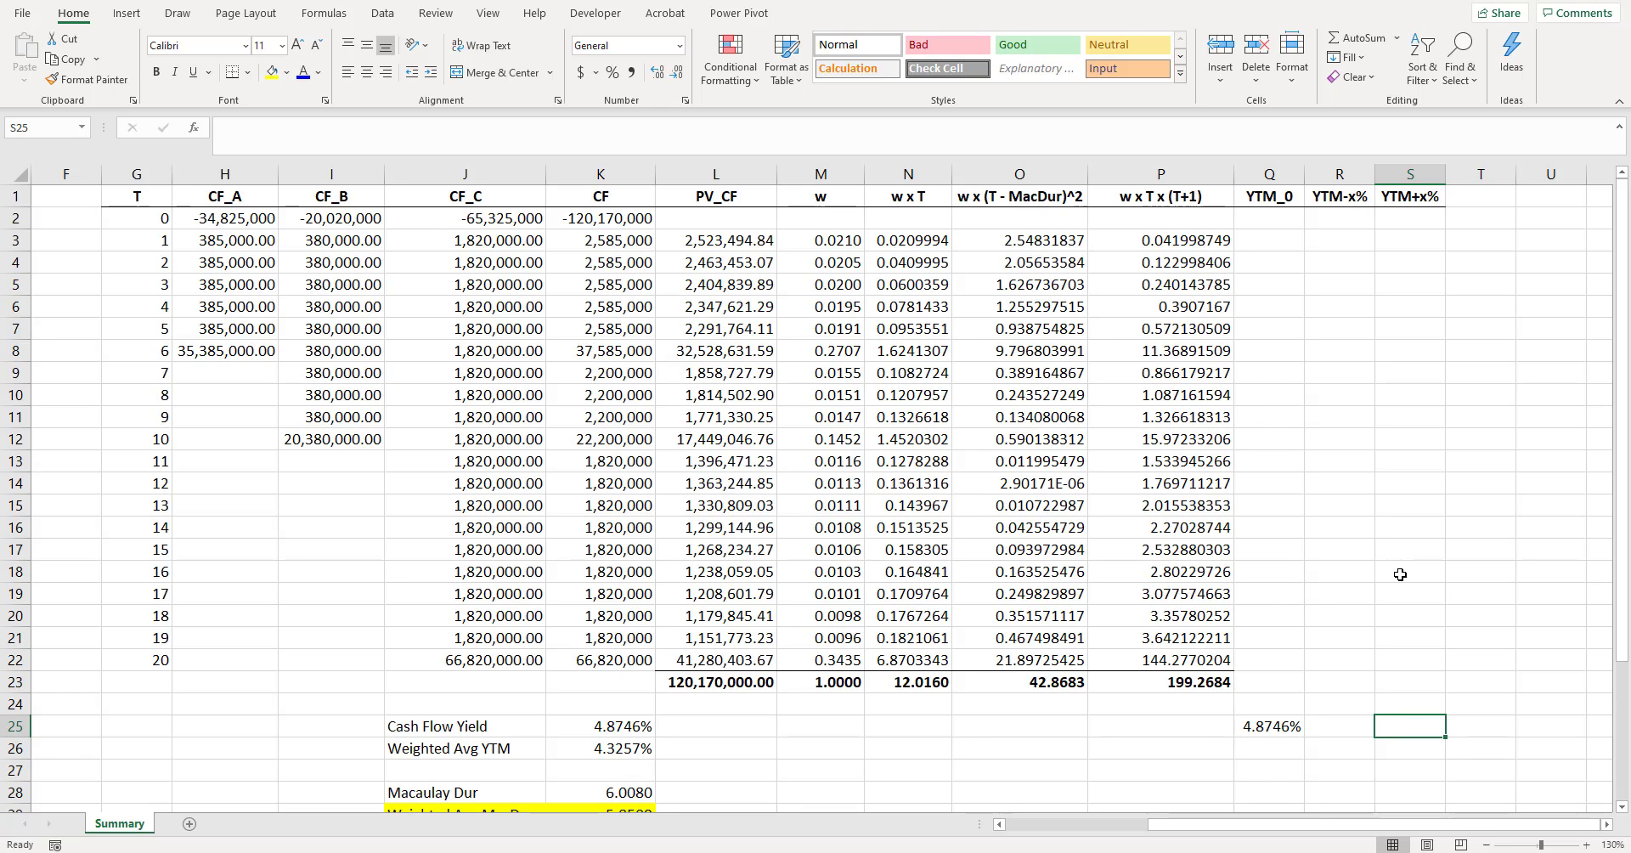
{"action": "type", "text": "+"}
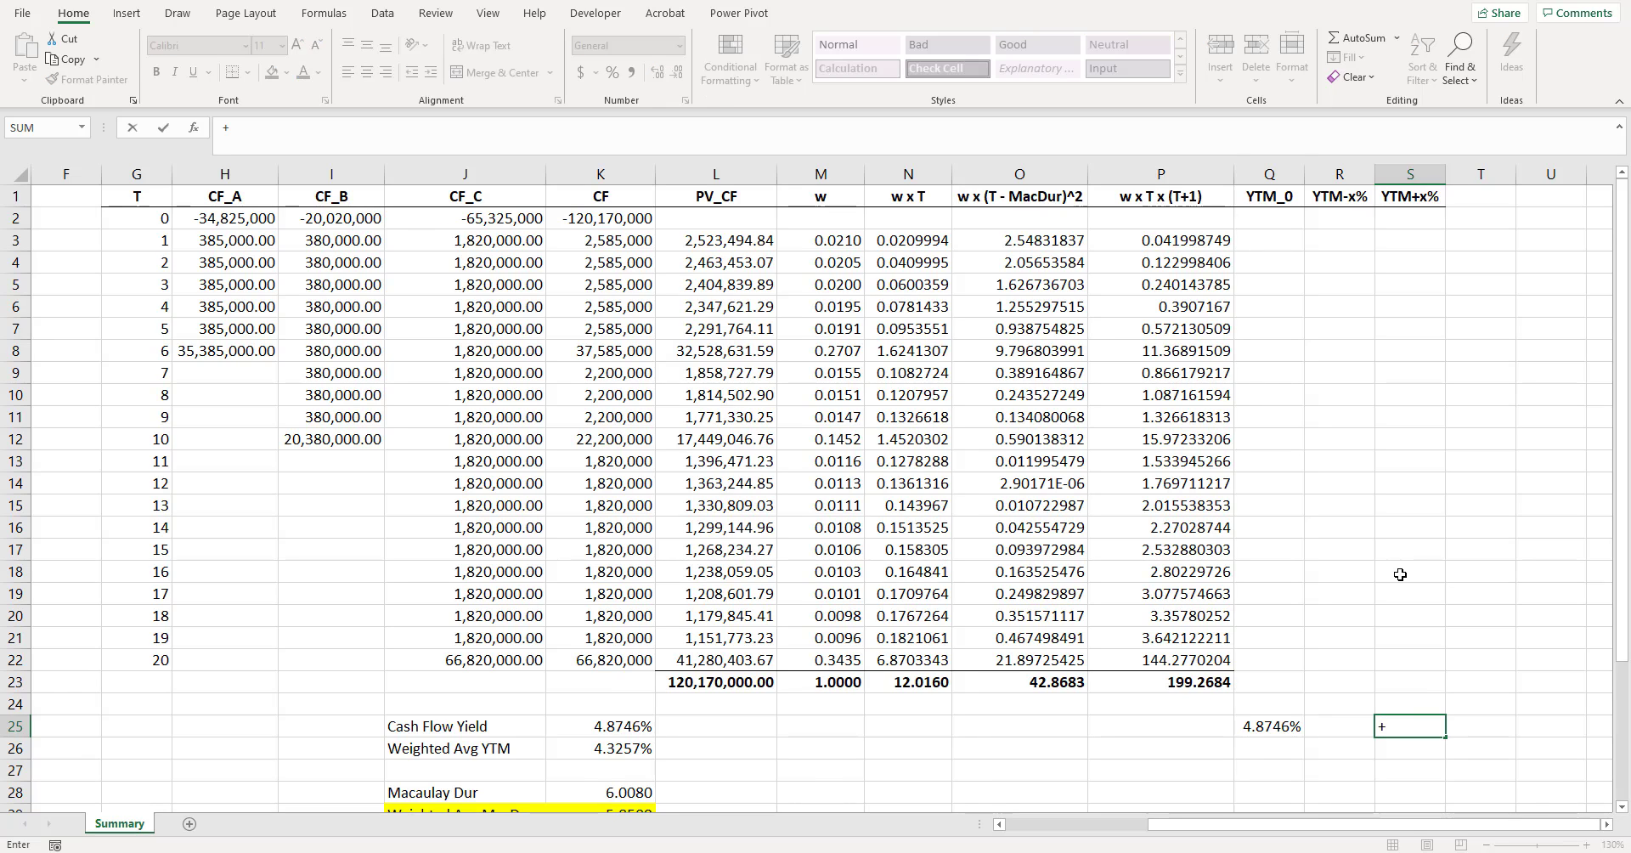
{"action": "type", "text": "0.2"}
{"action": "key", "text": "Return"}
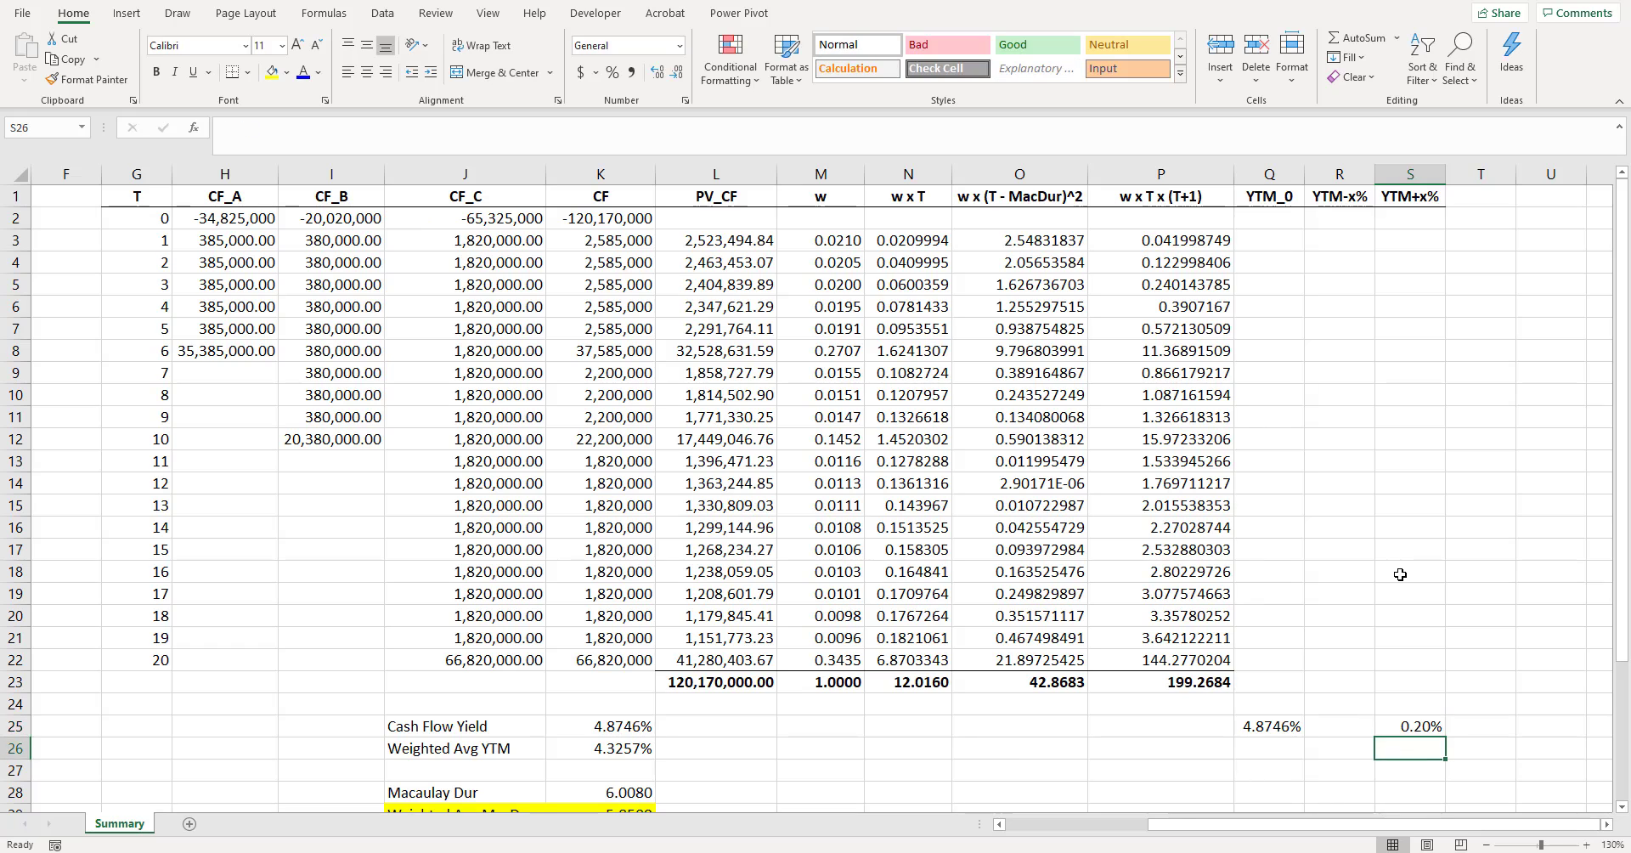
- Set the downward yield shift in R25 to the negative of the upward shift with the formula =-S25
{"action": "key", "text": "Up"}
{"action": "key", "text": "Left"}
{"action": "type", "text": "-"}
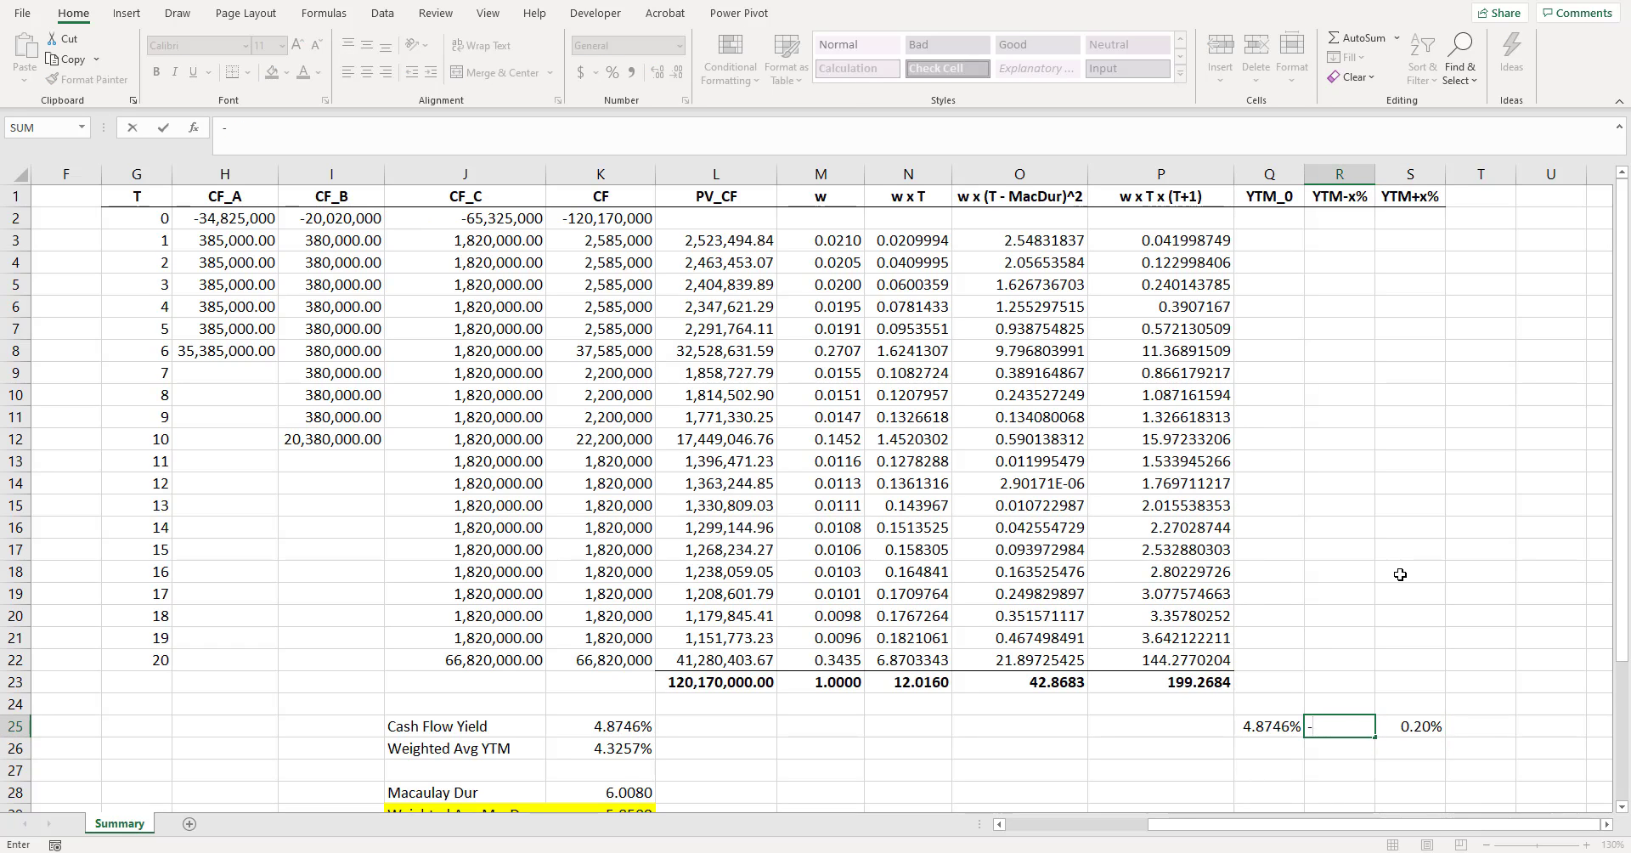
{"action": "key", "text": "Right"}
{"action": "key", "text": "Return"}
{"action": "key", "text": "Up"}
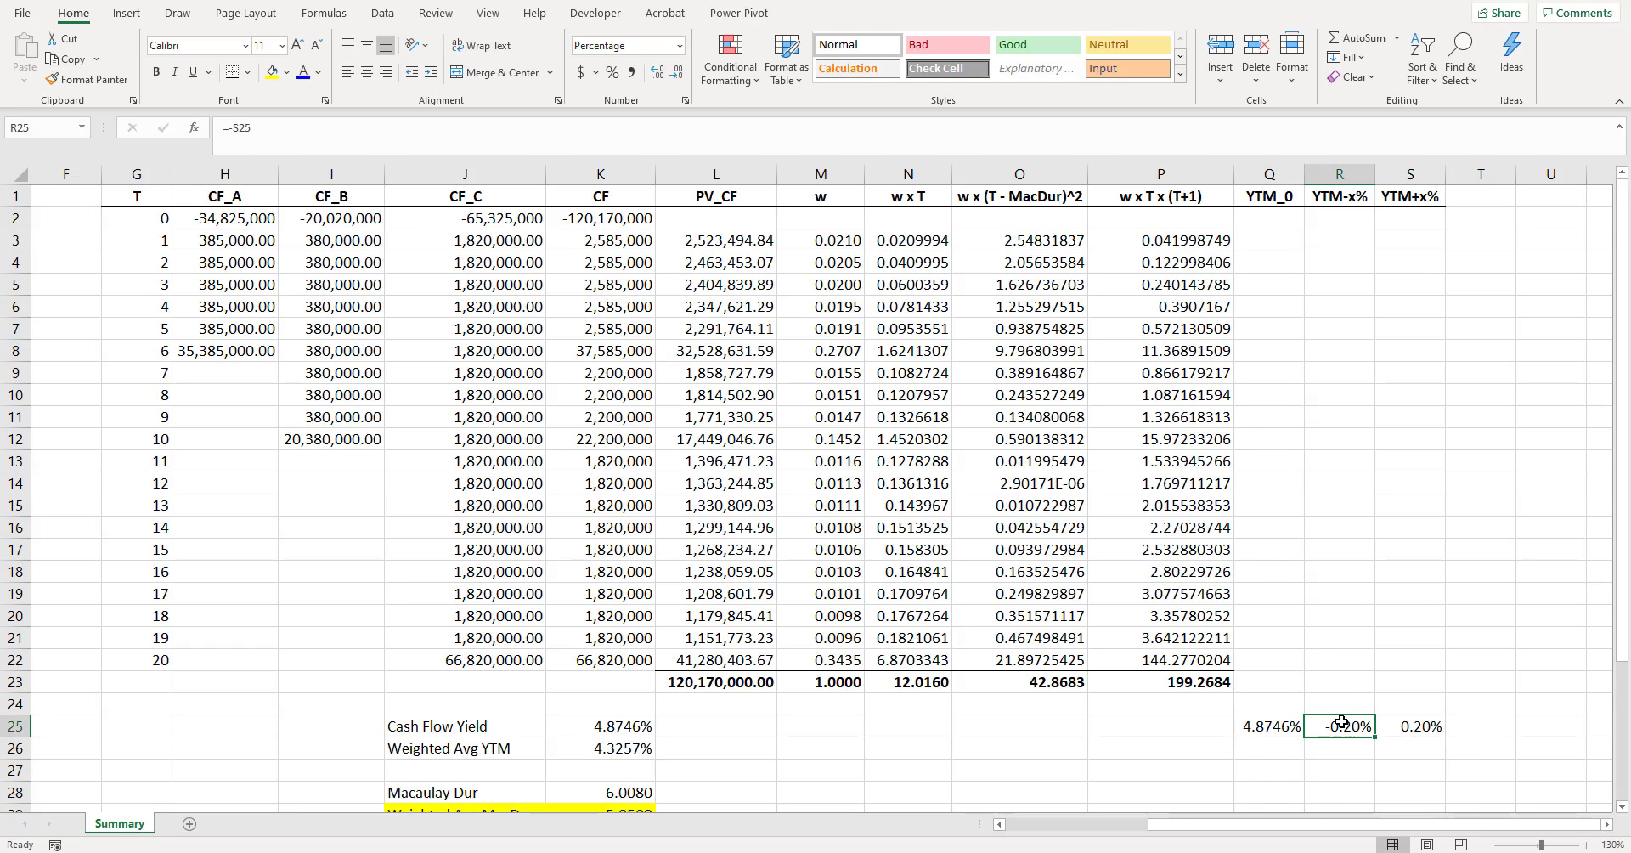
- Review the base yield and yield shifts in Q25:S25 and examine the portfolio cash flows in the CF column
{"action": "mouse_move", "coordinate": [1412, 729]}
{"action": "left_mouse_down"}
{"action": "mouse_move", "coordinate": [1346, 727]}
{"action": "mouse_move", "coordinate": [1409, 728]}
{"action": "left_mouse_up"}
{"action": "left_click", "coordinate": [1378, 748]}
{"action": "left_click", "coordinate": [1409, 728]}
{"action": "left_click_drag", "start_coordinate": [1278, 728], "coordinate": [1414, 728]}
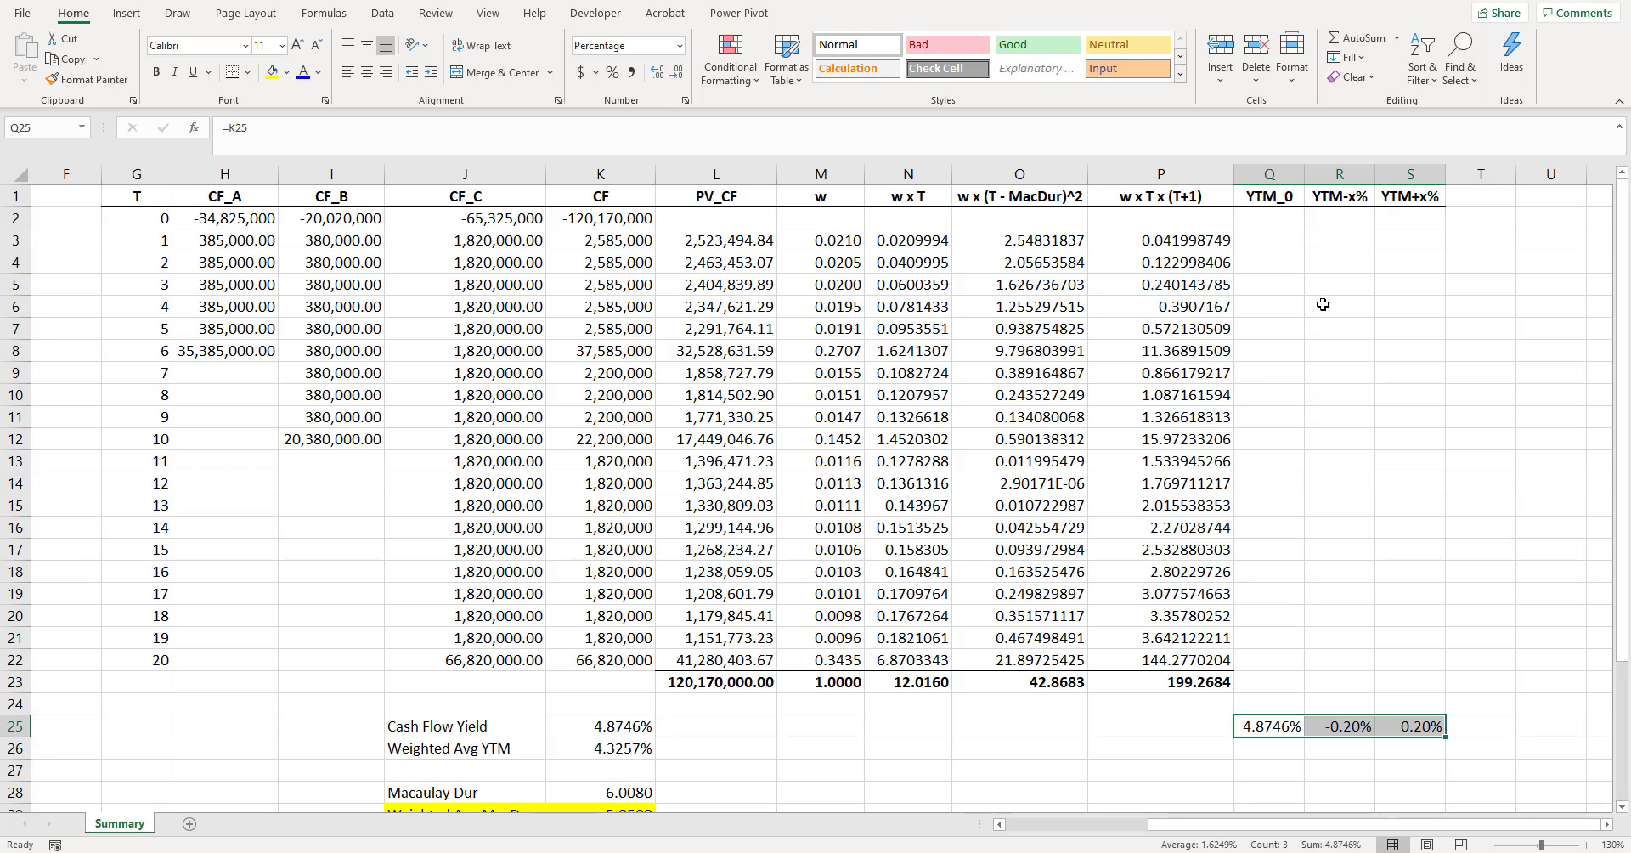
{"action": "left_click", "coordinate": [1293, 263]}
{"action": "left_click", "coordinate": [1284, 238]}
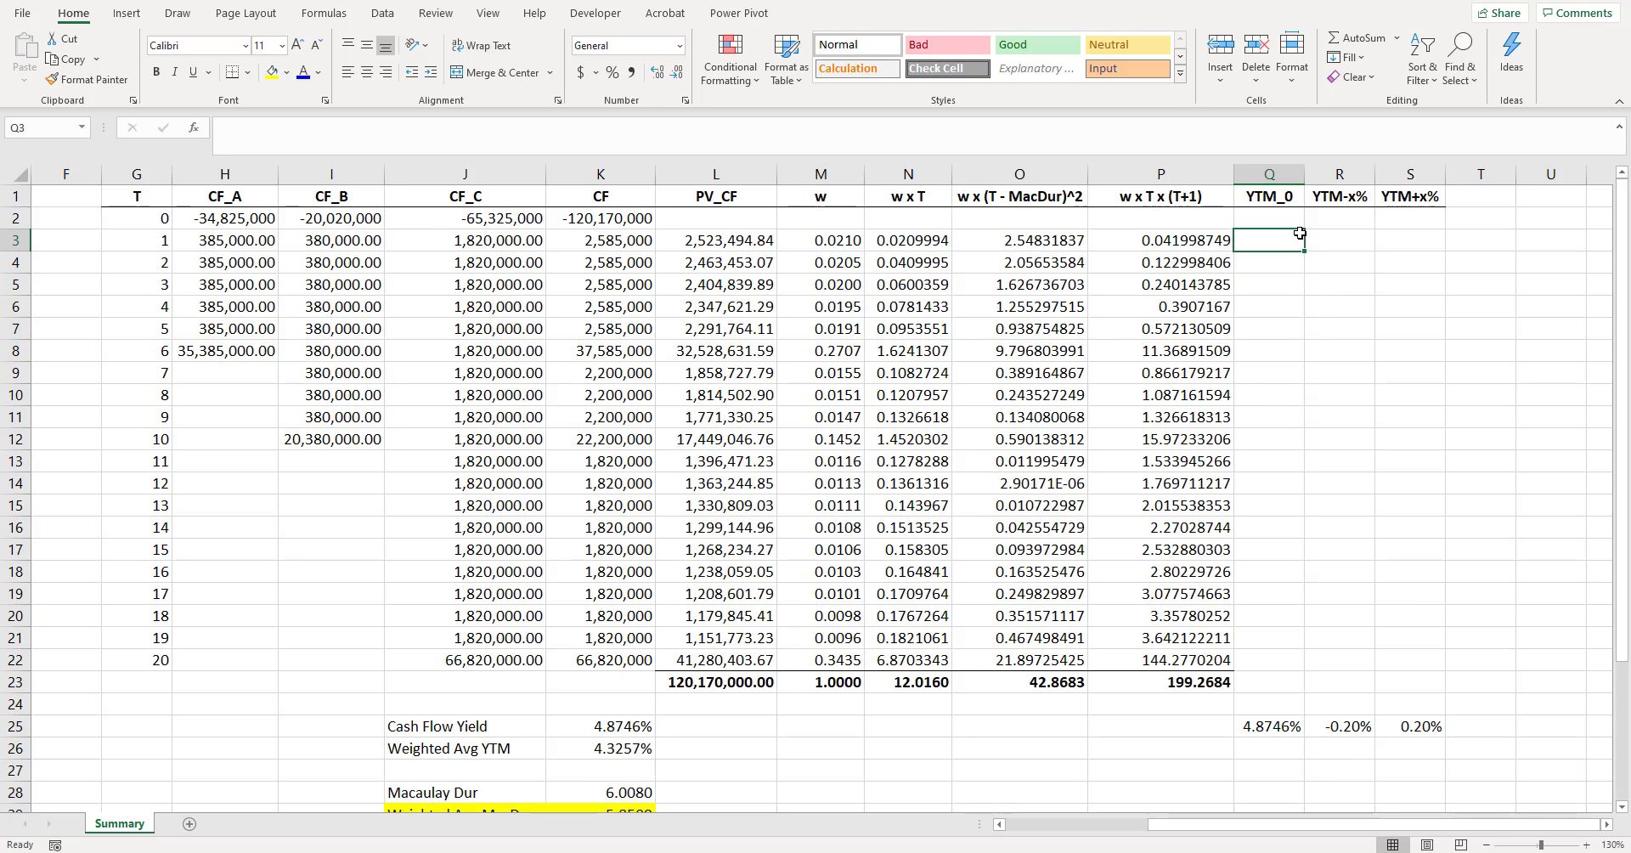
{"action": "left_click", "coordinate": [600, 174]}
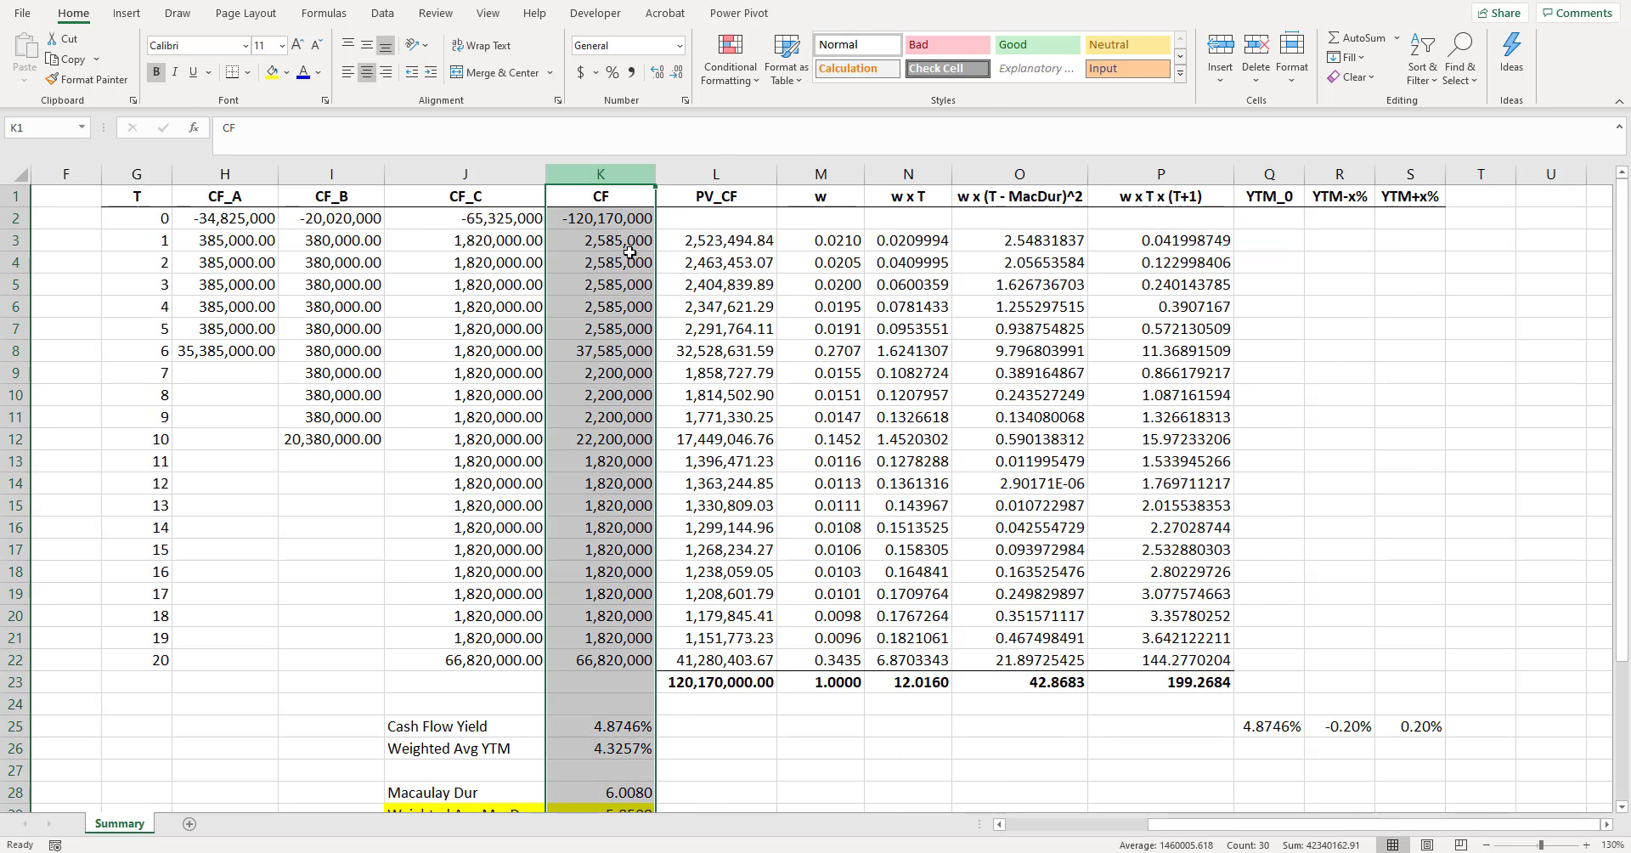
{"action": "left_click_drag", "start_coordinate": [628, 252], "coordinate": [647, 381]}
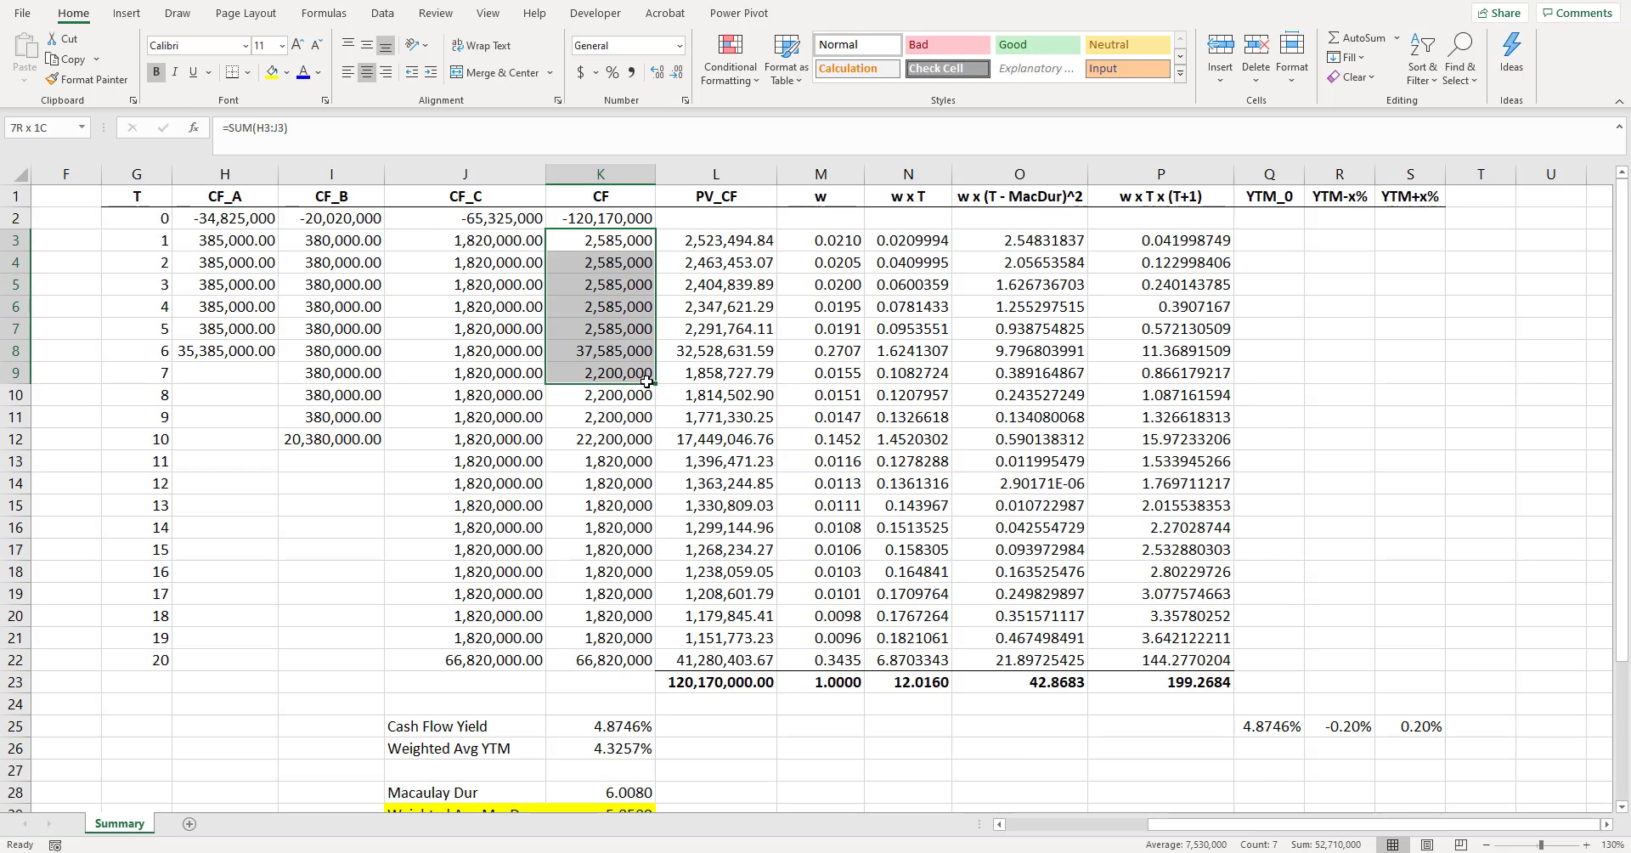
{"action": "left_click_drag", "start_coordinate": [647, 381], "coordinate": [647, 382]}
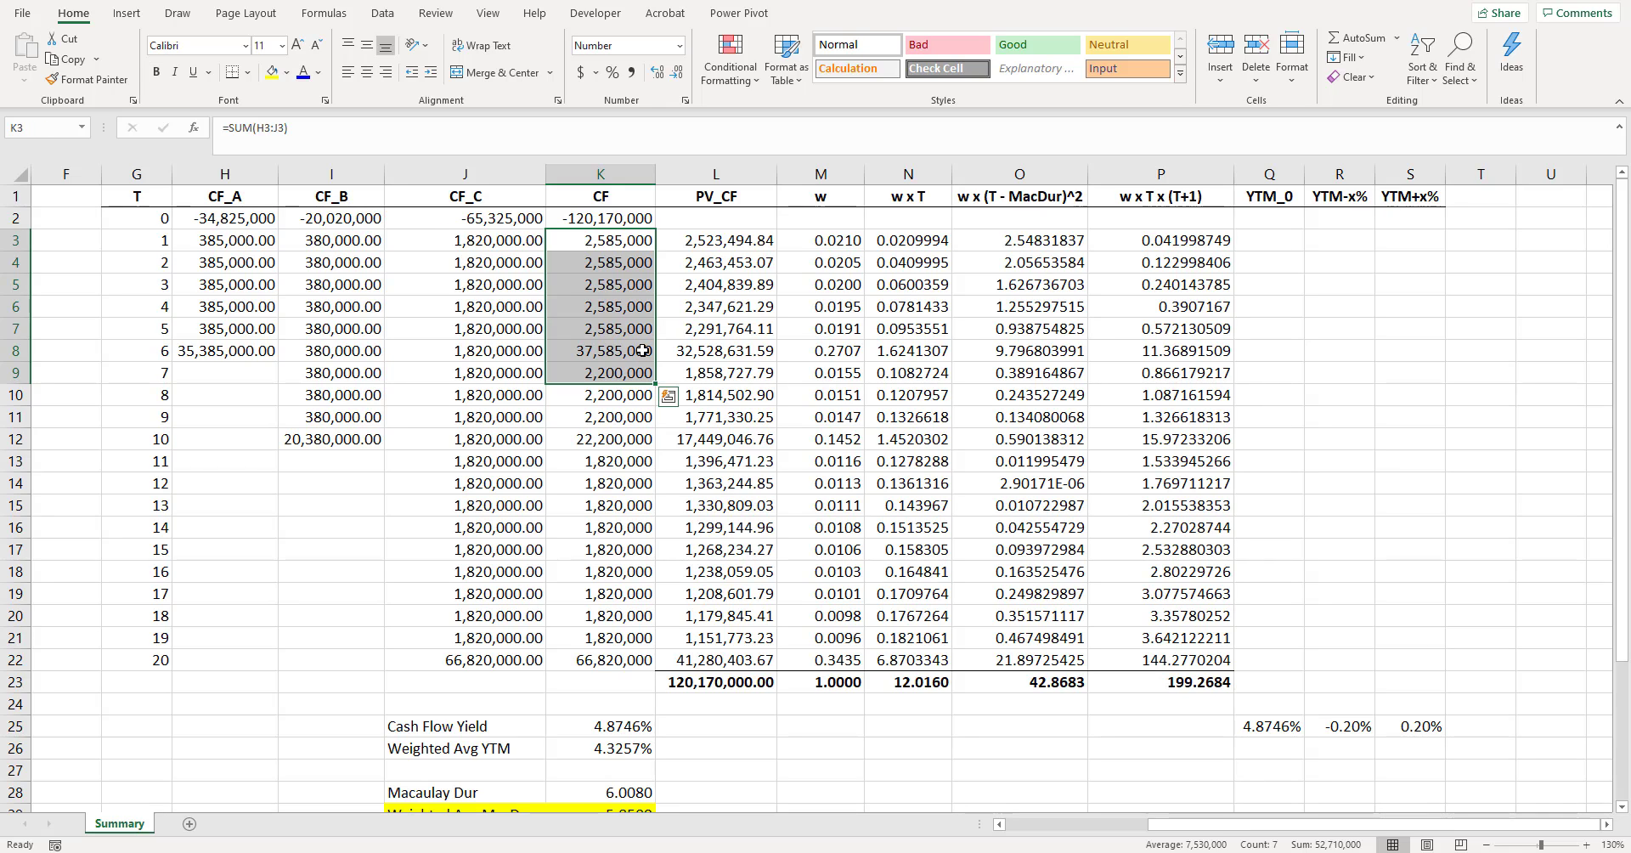
- Highlight the w x T total in N23 with yellow fill
{"action": "left_click", "coordinate": [917, 685]}
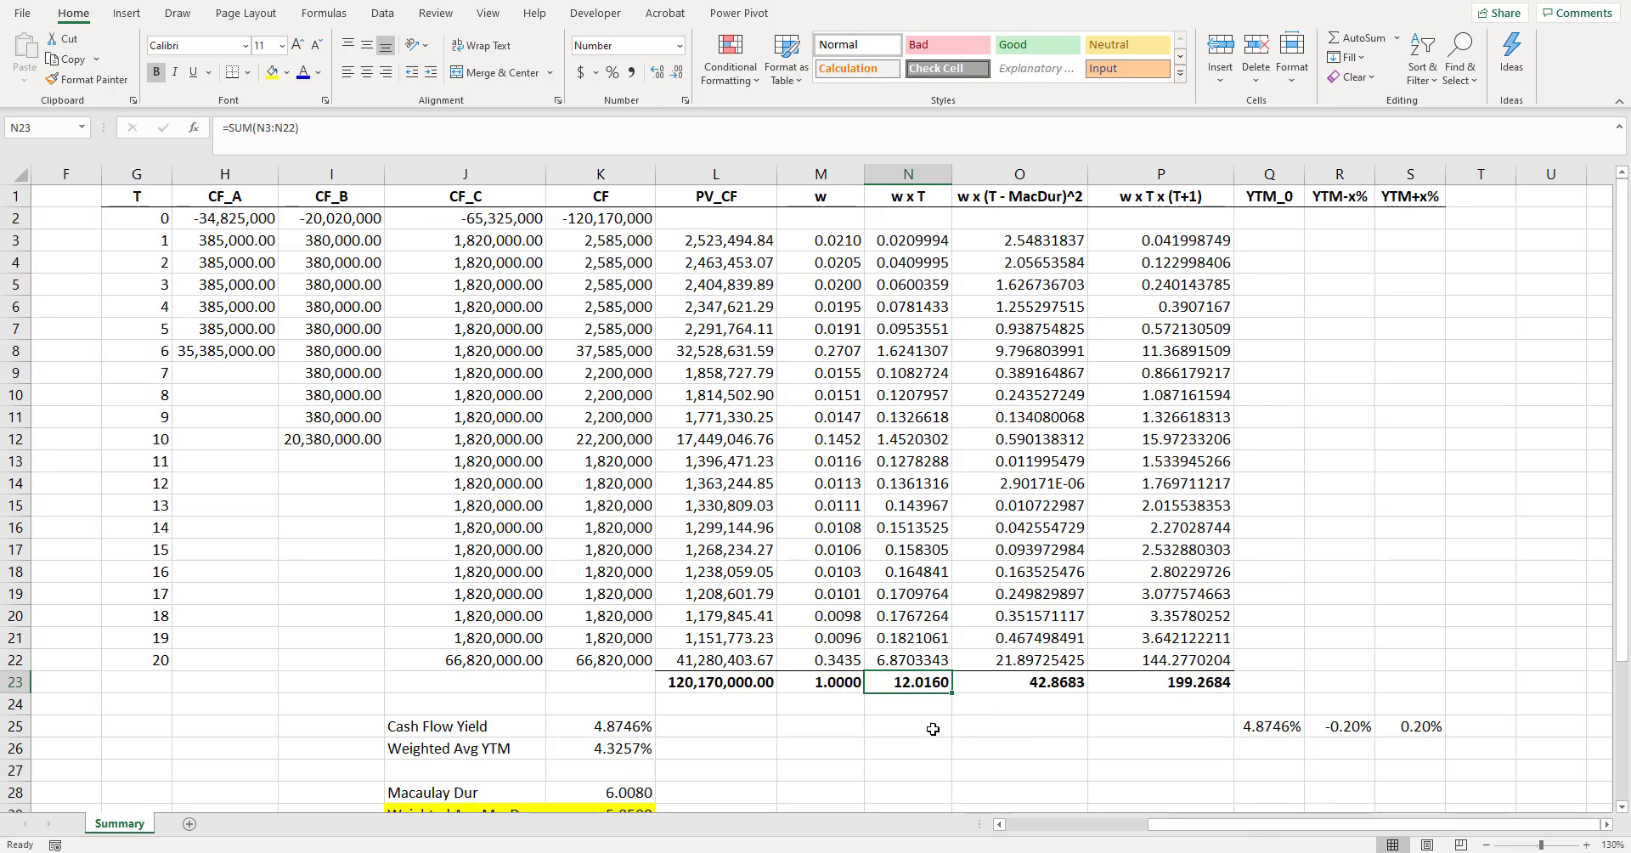
{"action": "left_click", "coordinate": [272, 73]}
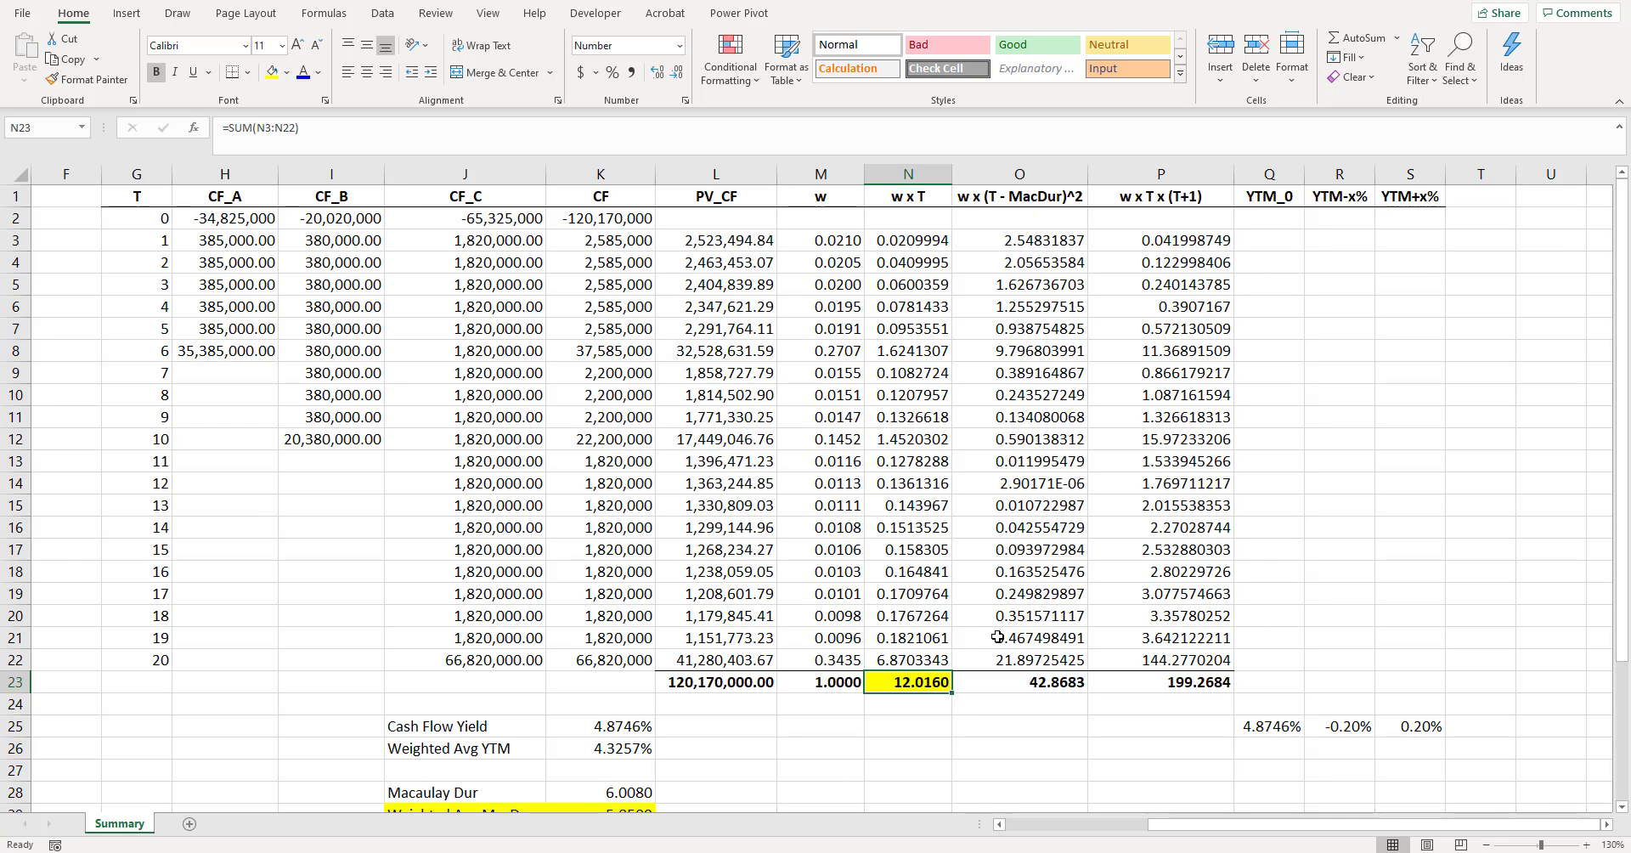
- Enter the formula =K3*(1+$Q$25/2)^($N$23-G3) in Q3 to value the first cash flow at the Macaulay duration horizon
{"action": "left_click", "coordinate": [1291, 245]}
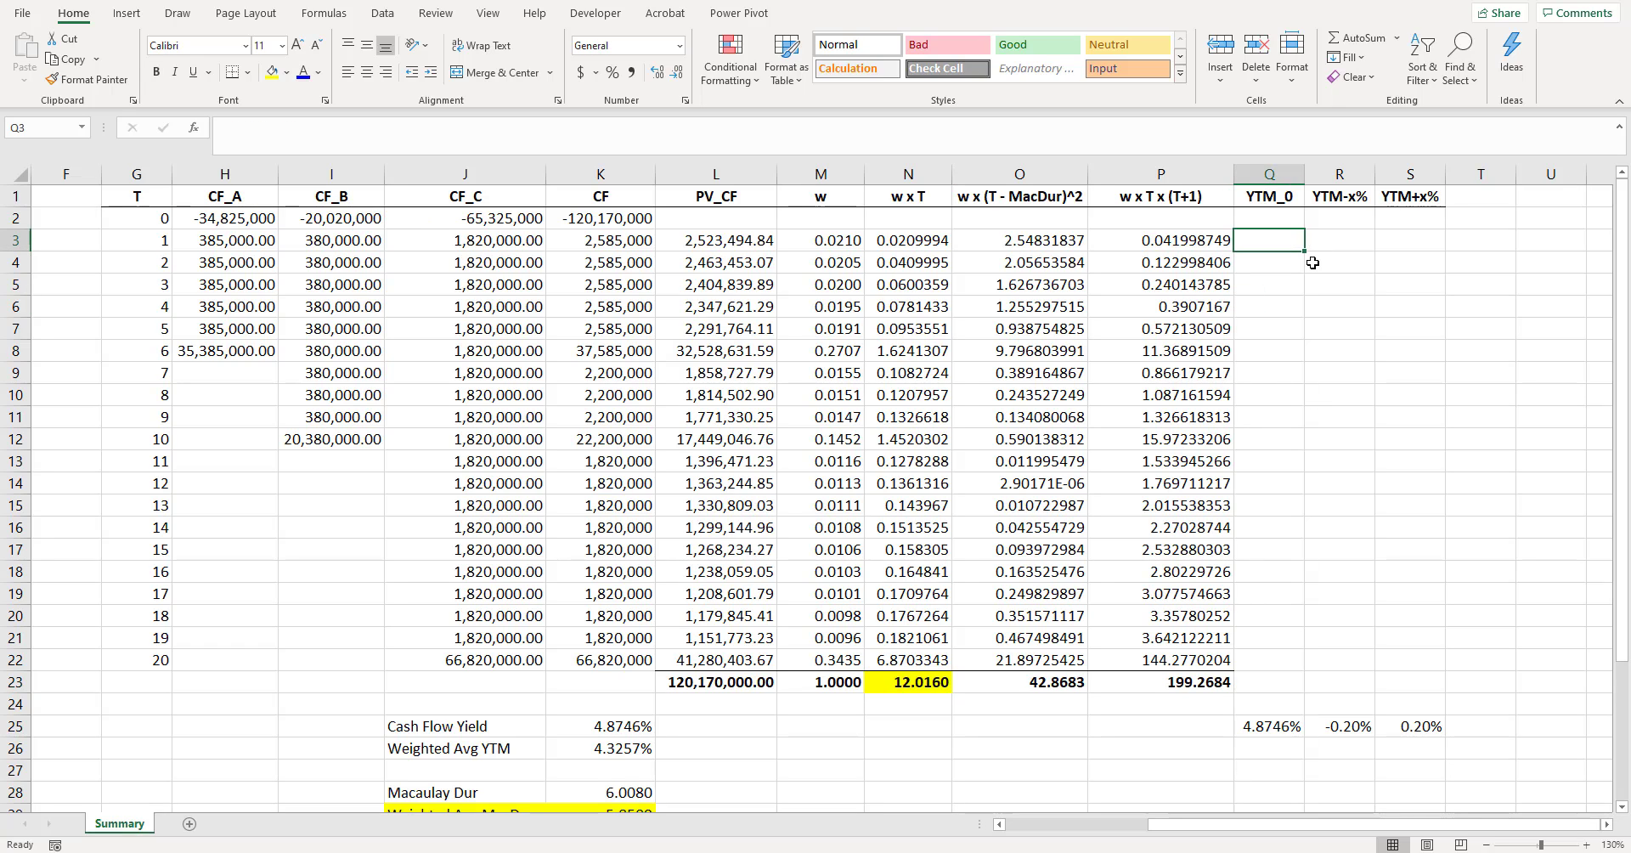
{"action": "type", "text": "="}
{"action": "key", "text": "Left"}
{"action": "key", "text": "Left"}
{"action": "key", "text": "Left"}
{"action": "key", "text": "Left"}
{"action": "key", "text": "Left"}
{"action": "key", "text": "Left"}
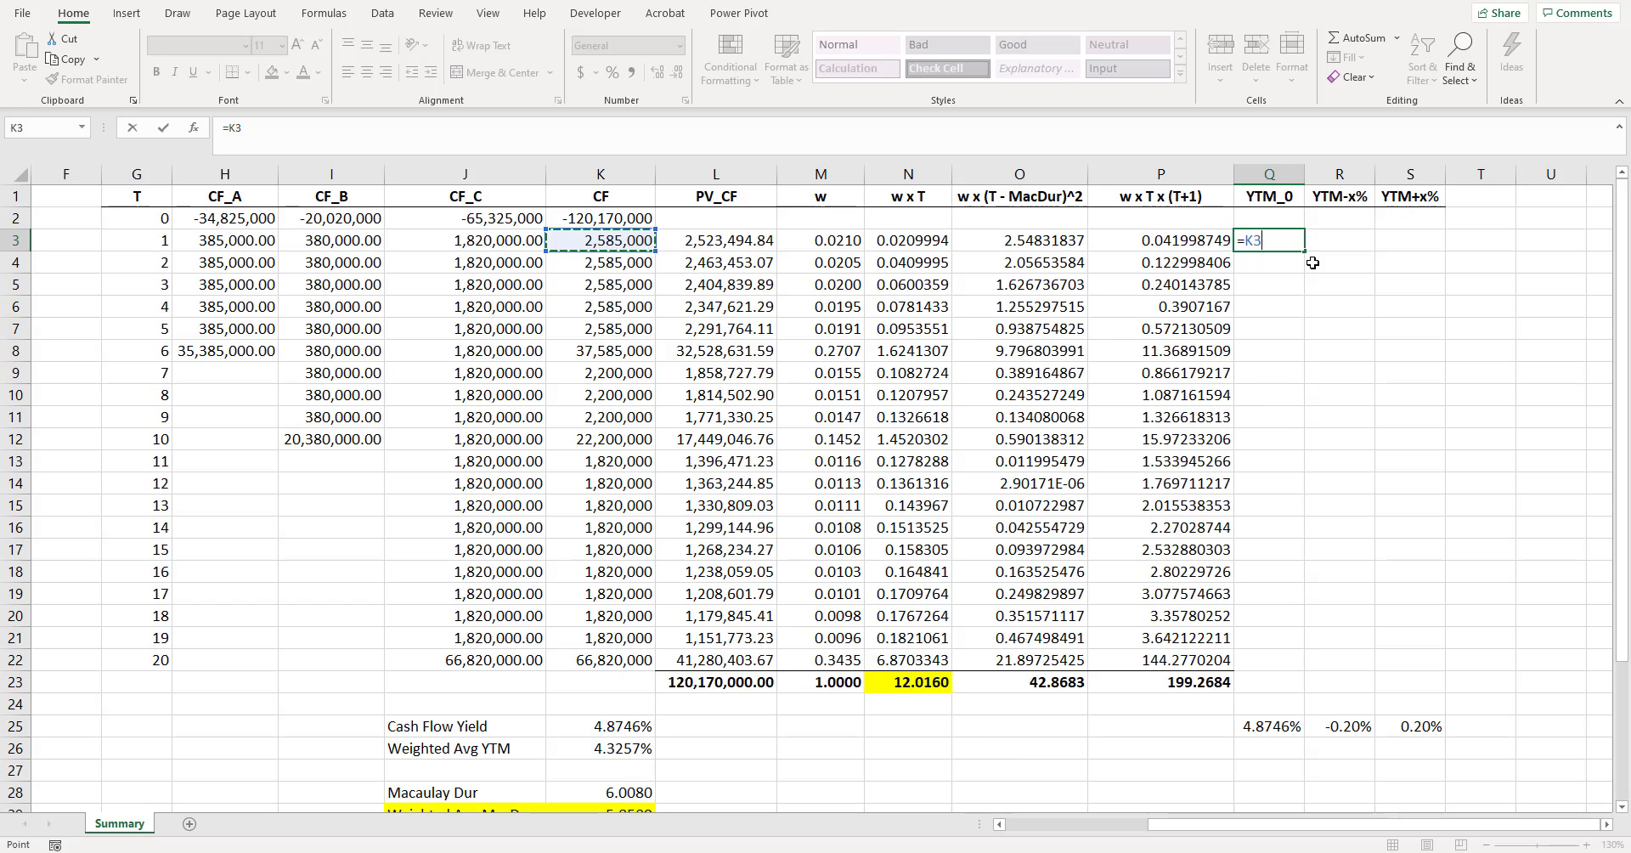
{"action": "type", "text": "*"}
{"action": "left_click", "coordinate": [1277, 726]}
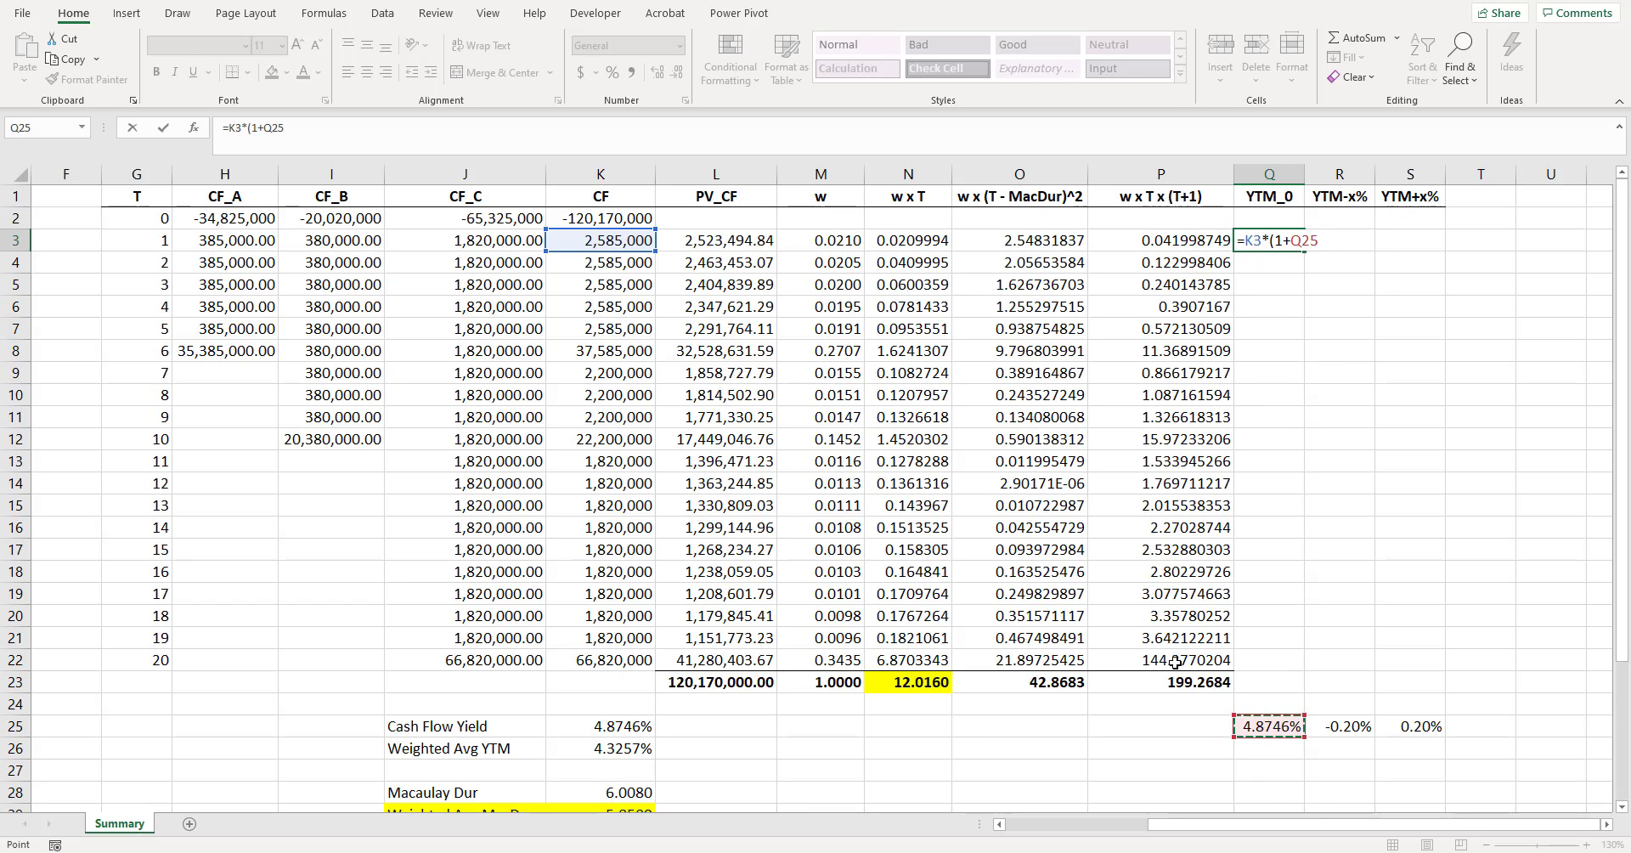
{"action": "key", "text": "F4"}
{"action": "type", "text": "/2"}
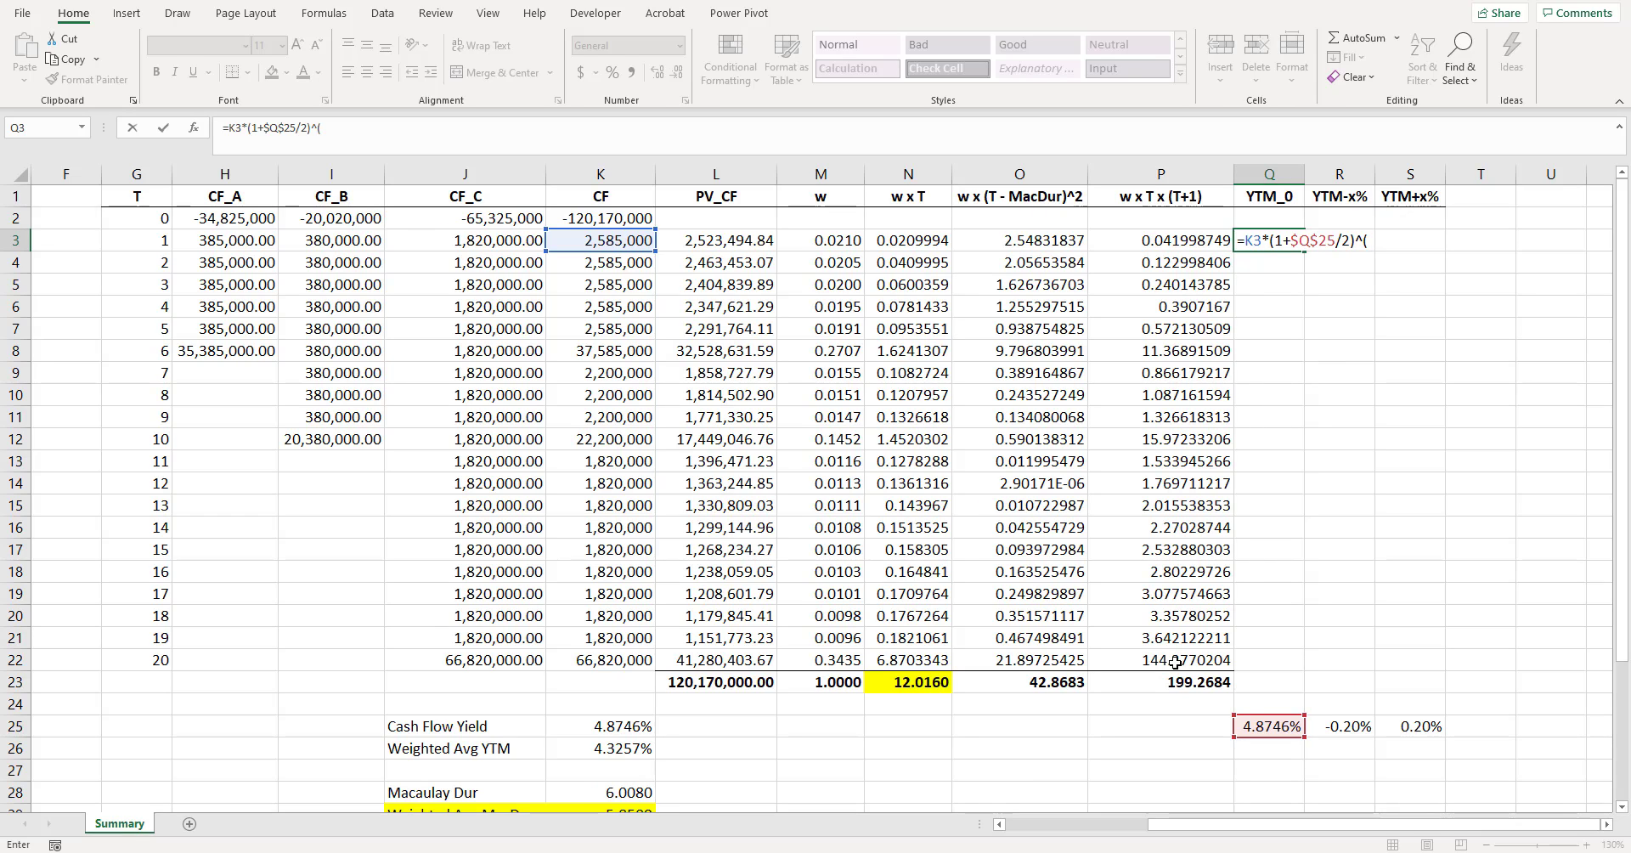
{"action": "type", "text": ")^("}
{"action": "left_click", "coordinate": [947, 681]}
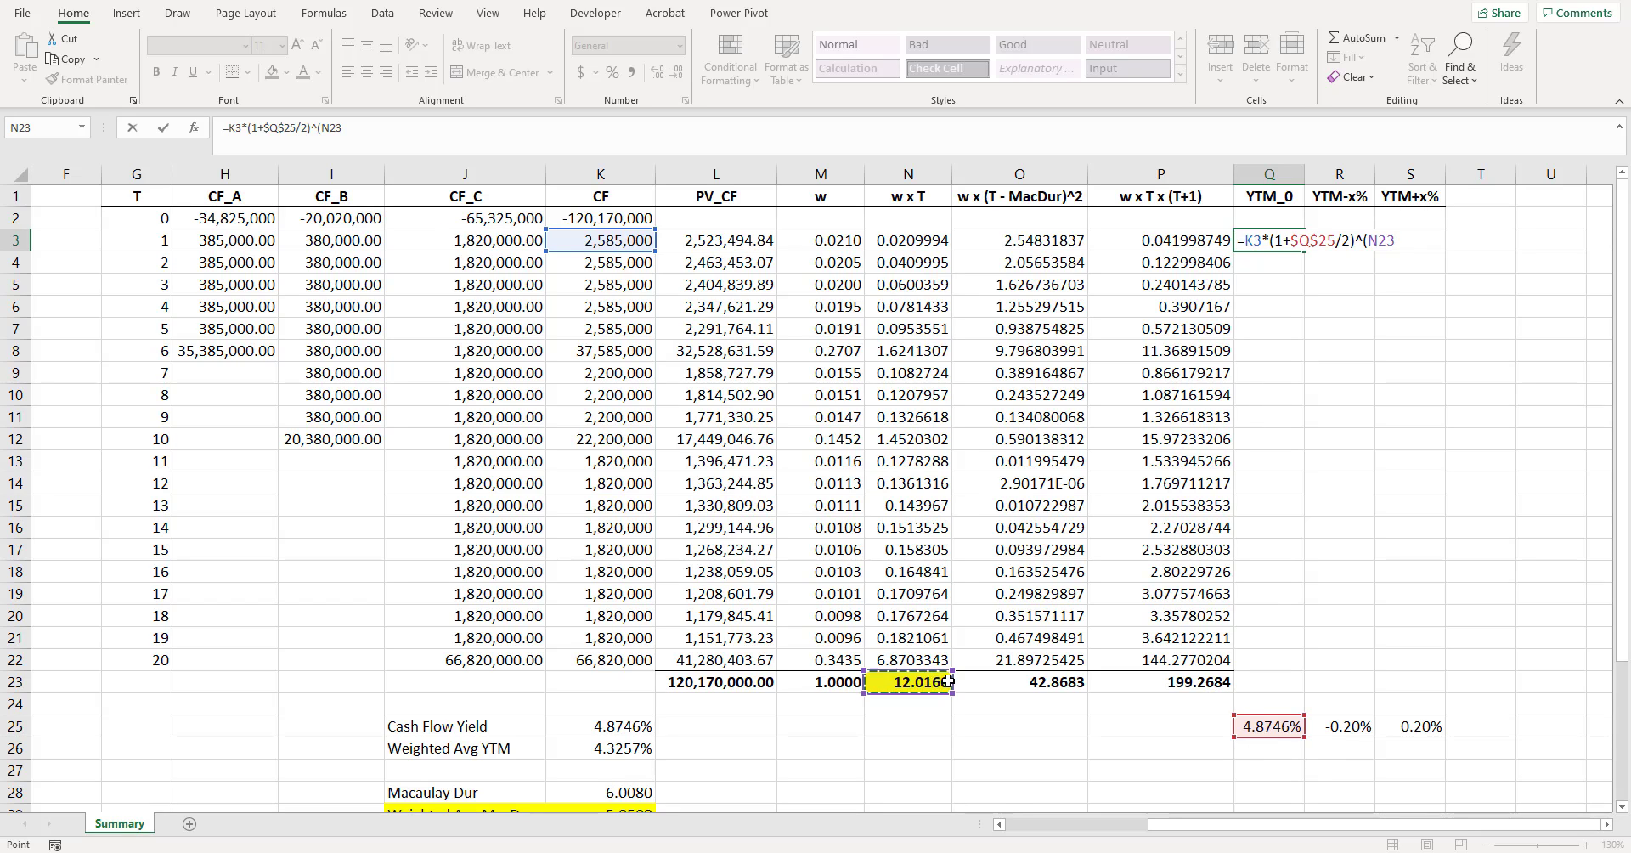
{"action": "key", "text": "F4"}
{"action": "type", "text": "-"}
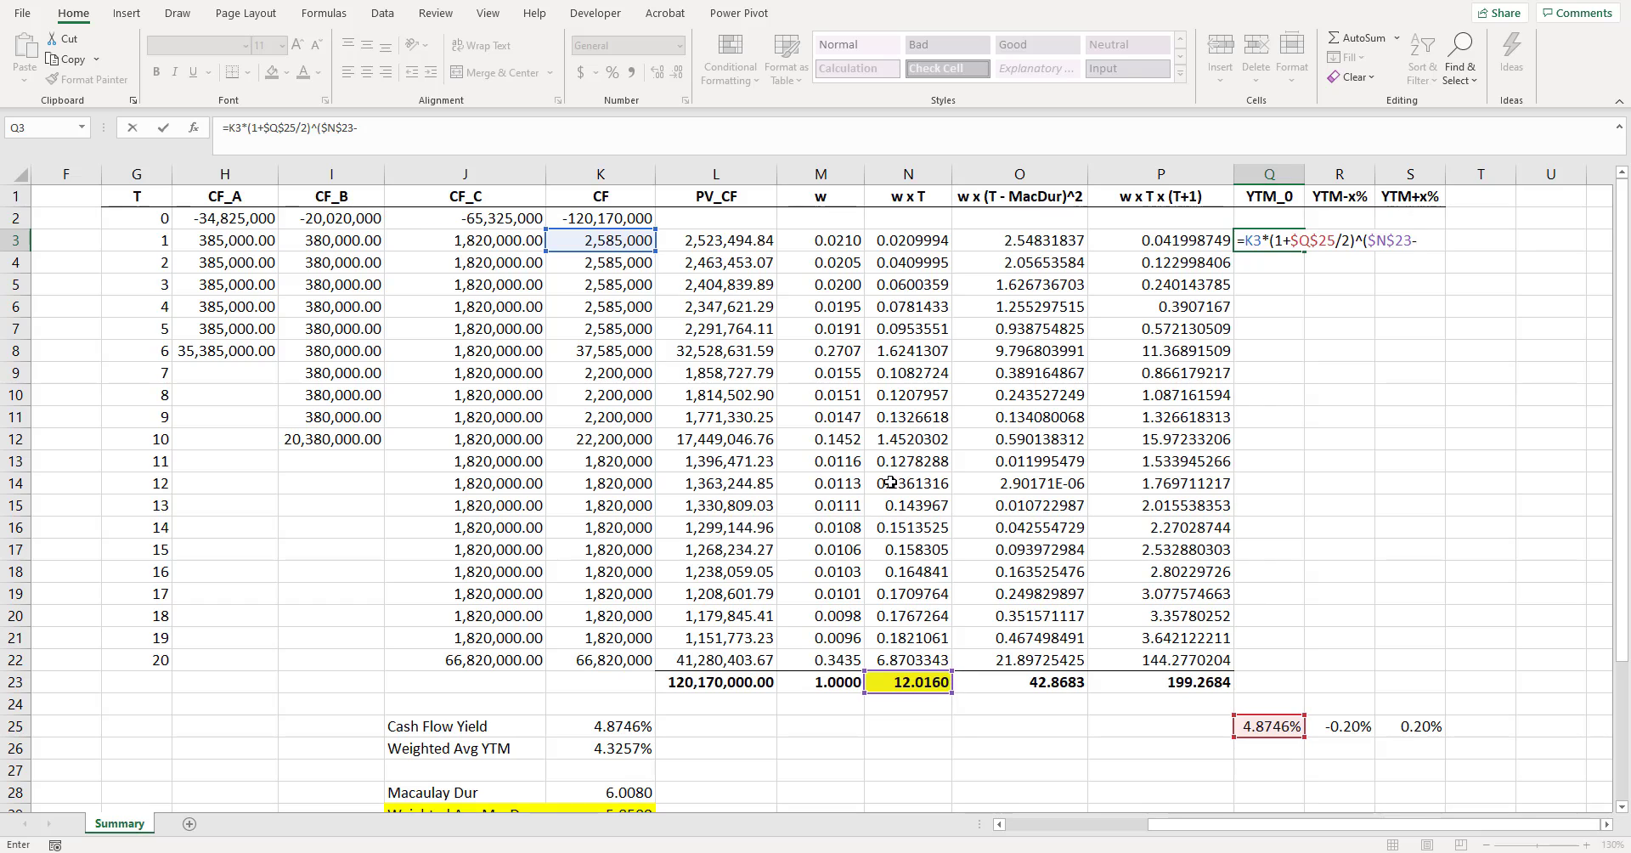
{"action": "left_click", "coordinate": [153, 235]}
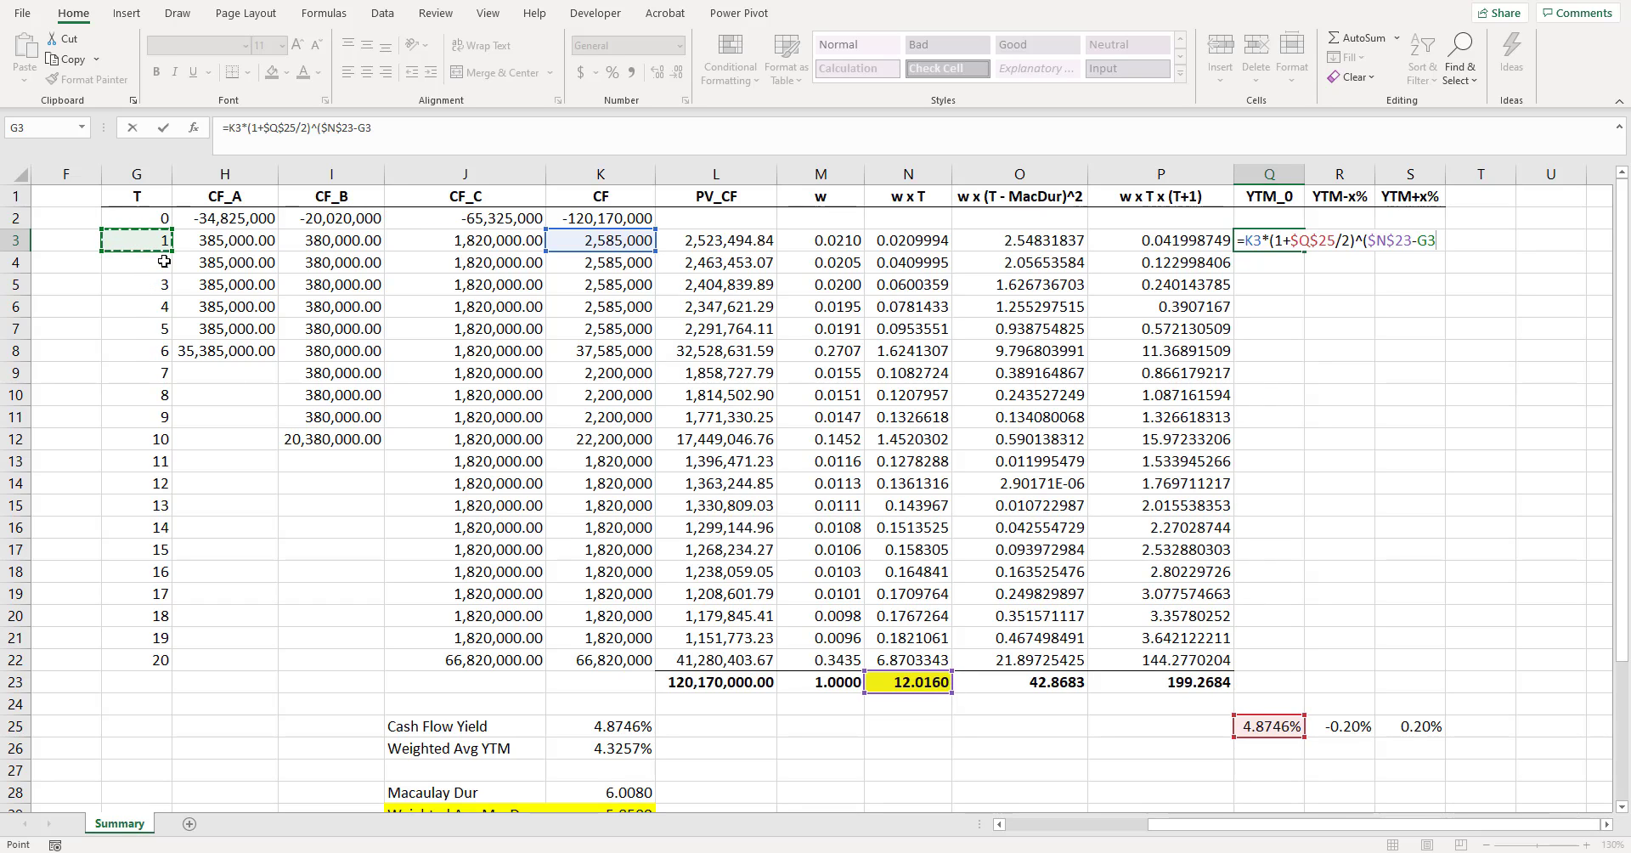
{"action": "type", "text": ")"}
{"action": "key", "text": "Return"}
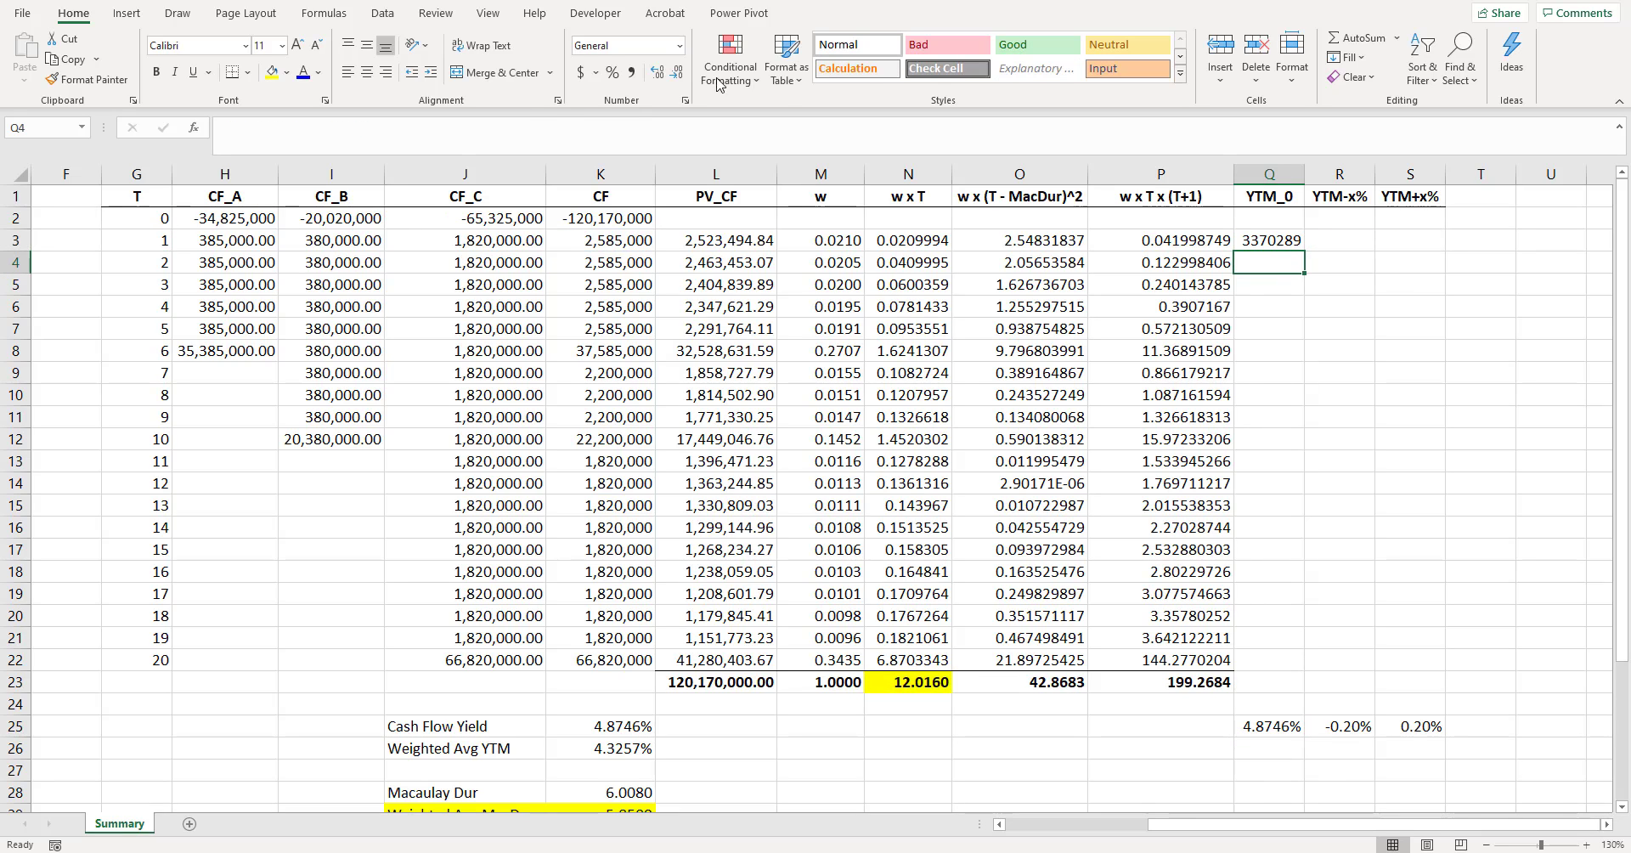
- Format Q3 with thousands separators and two decimals, and copy its formula down through Q22
{"action": "left_click", "coordinate": [1276, 242]}
{"action": "key", "text": "ctrl+shift+1"}
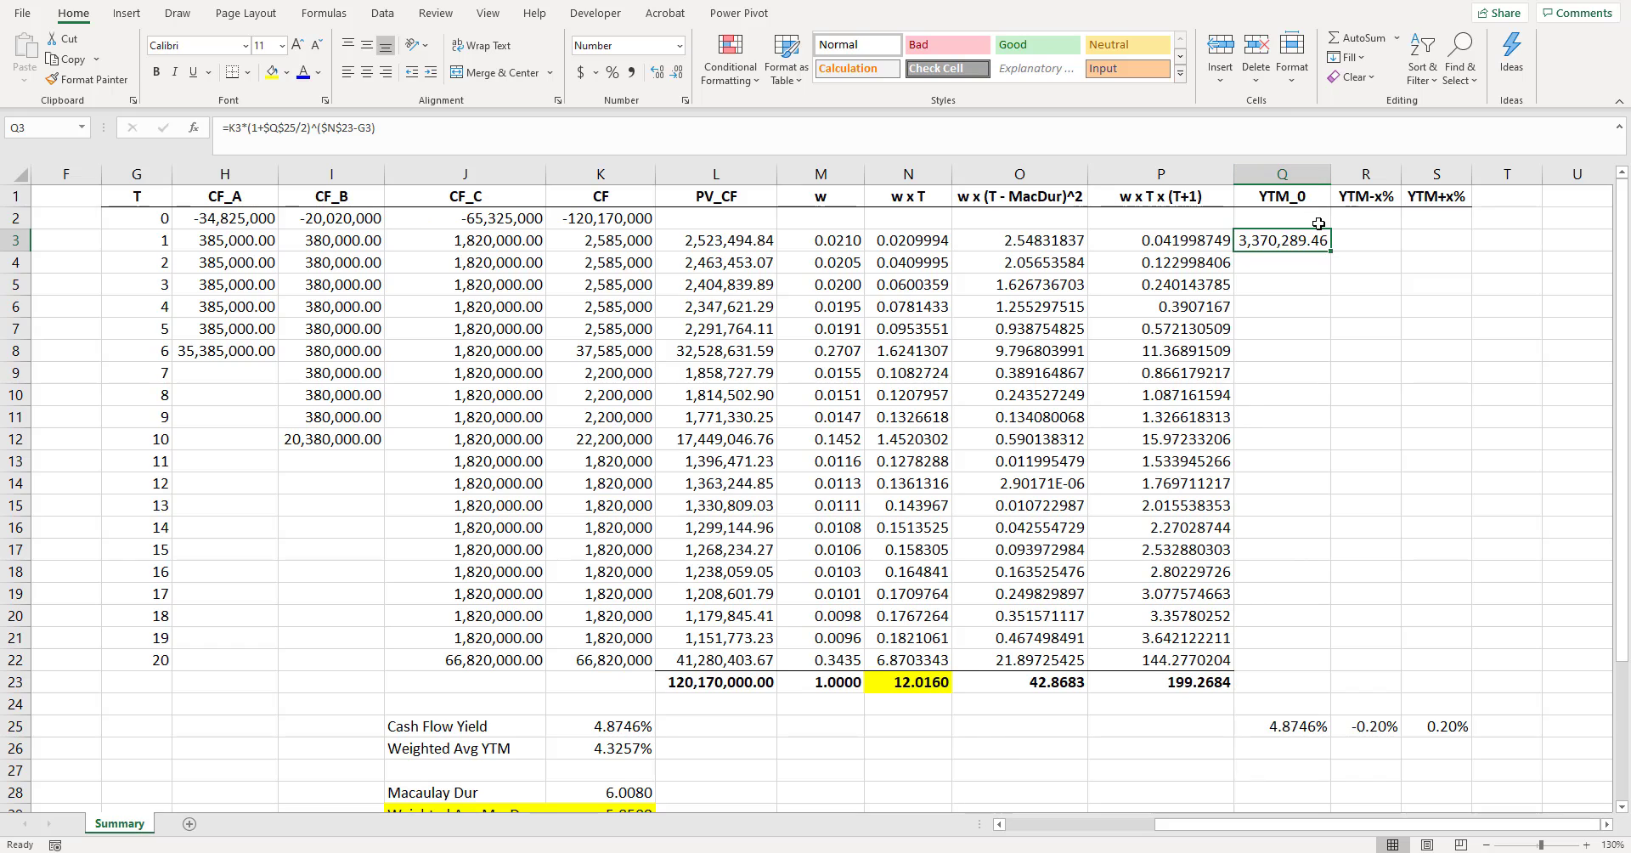
{"action": "left_click_drag", "start_coordinate": [1330, 251], "coordinate": [1310, 670]}
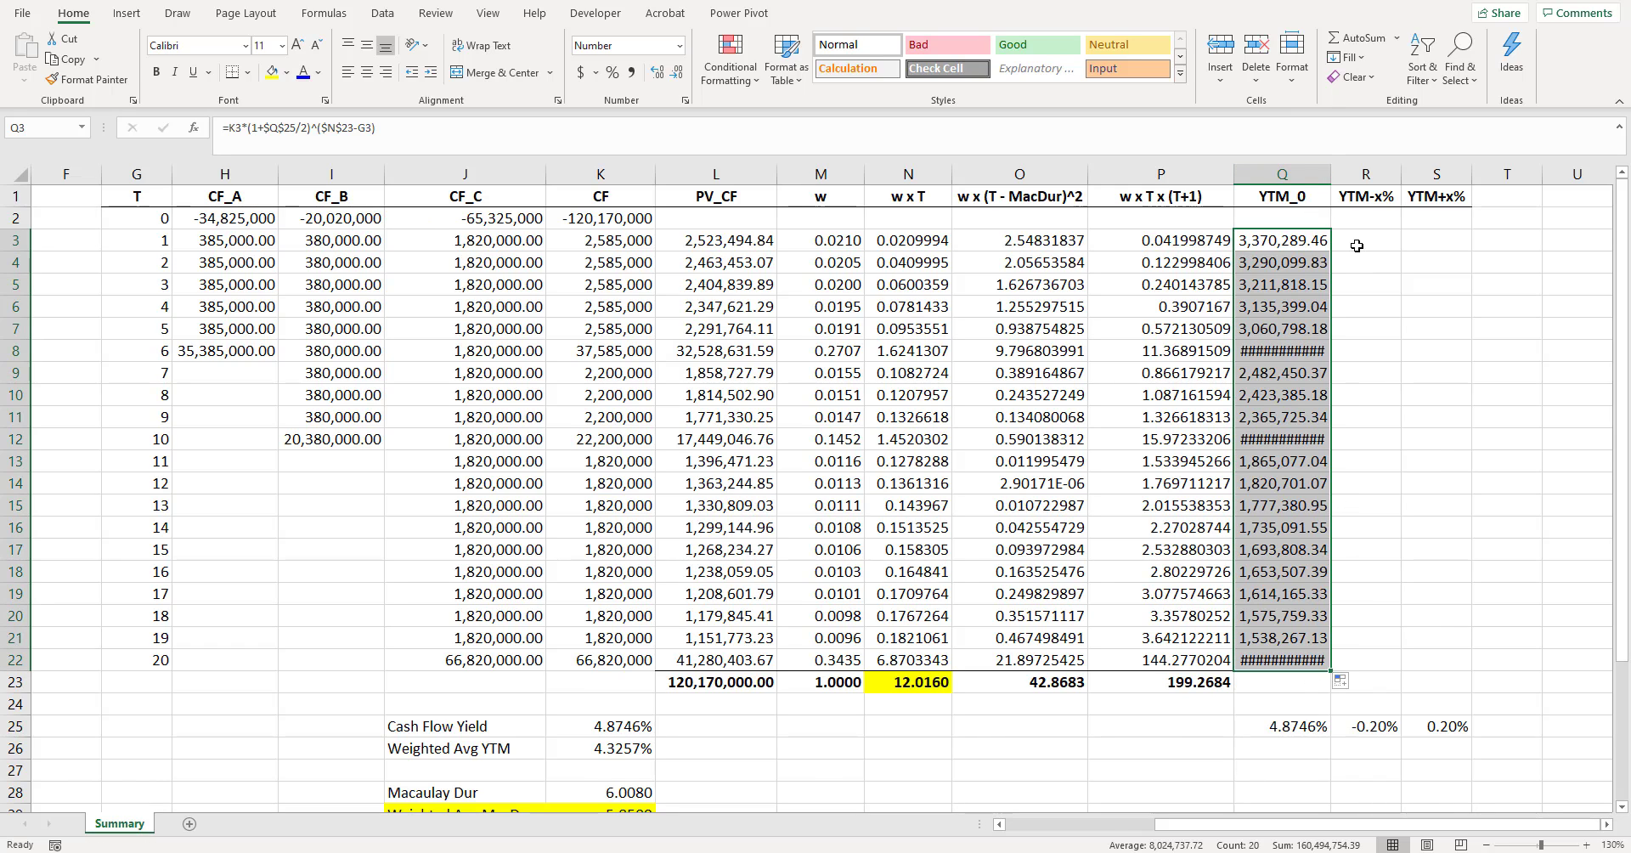
- Autofit the width of the YTM_0 column and check its values for the larger cash flows
{"action": "double_click", "coordinate": [1330, 175]}
{"action": "left_click", "coordinate": [1334, 373]}
{"action": "left_click_drag", "start_coordinate": [1327, 443], "coordinate": [1325, 465]}
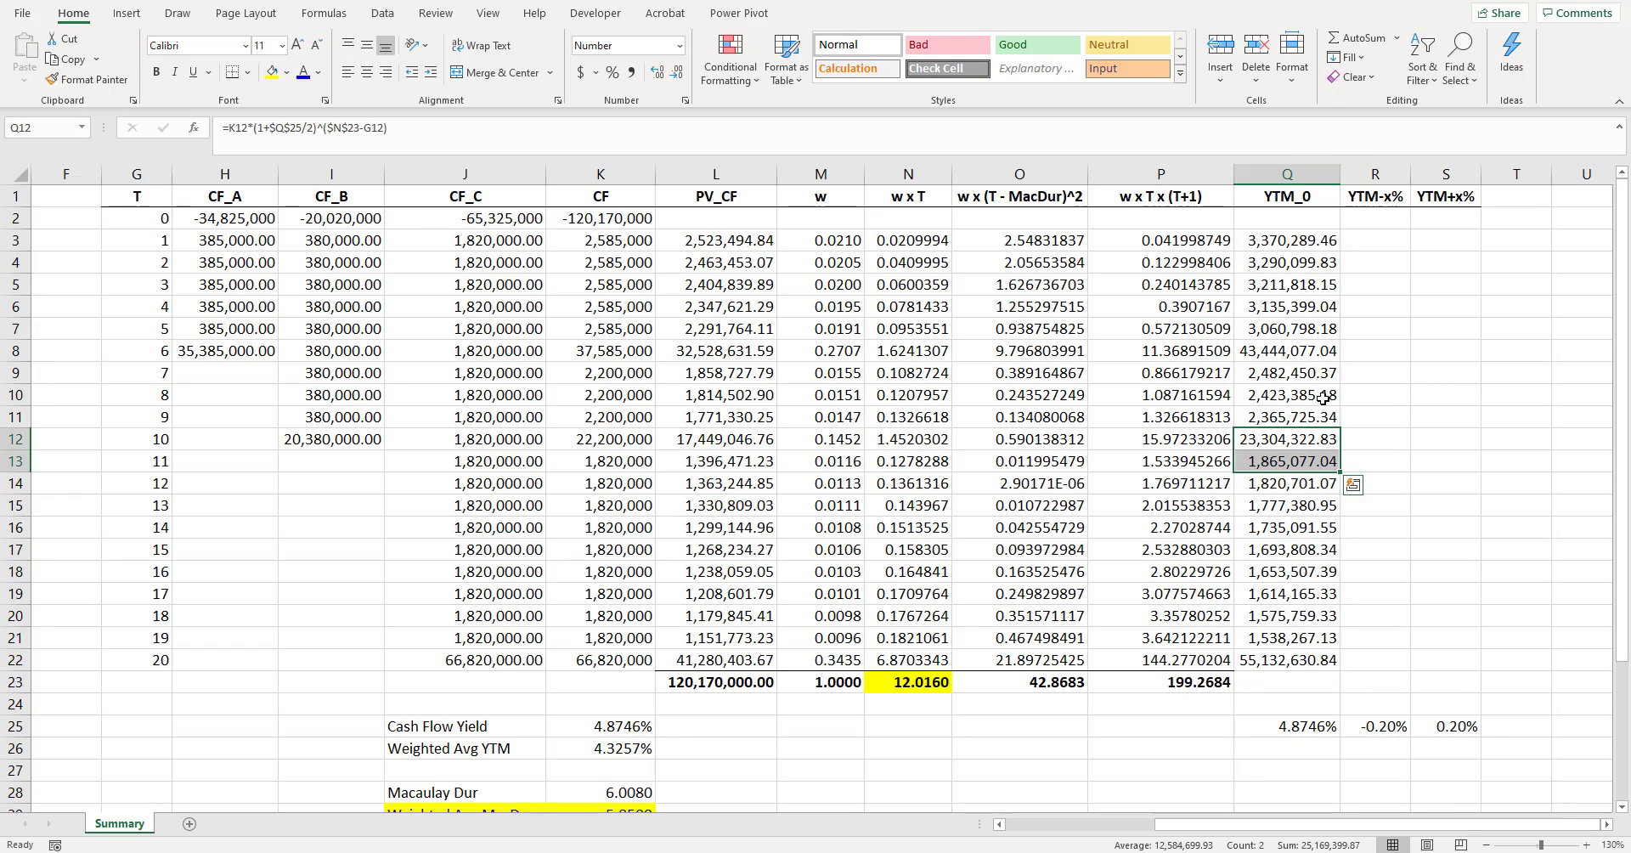
- Inspect the YTM_0 formula in Q15, the first cash flow received after the Macaulay duration horizon
{"action": "left_click", "coordinate": [1305, 507]}
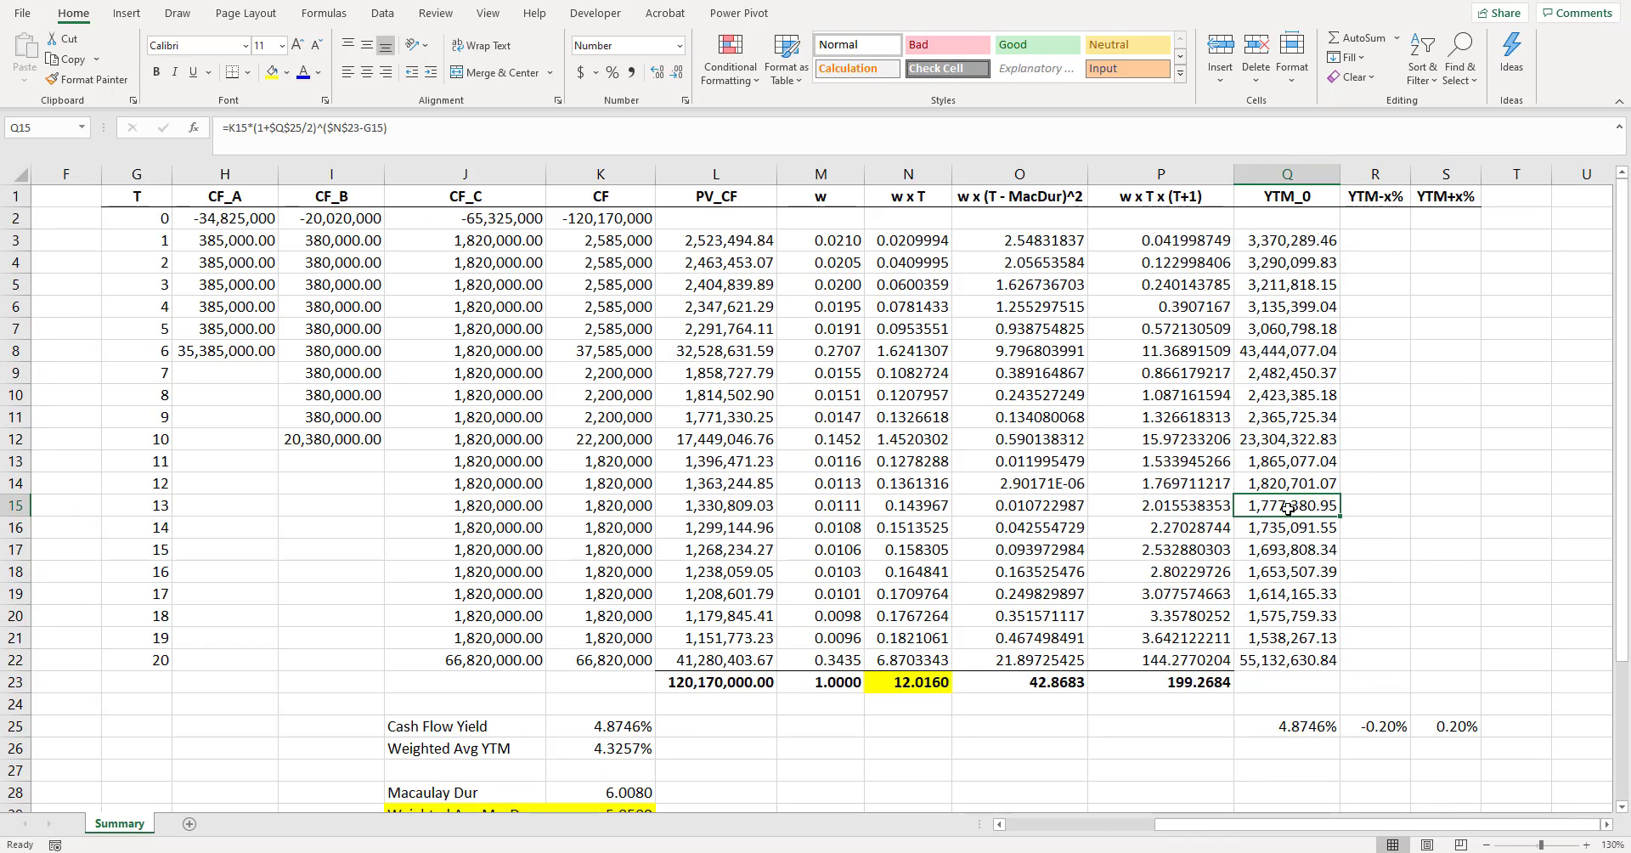
{"action": "double_click", "coordinate": [1288, 508]}
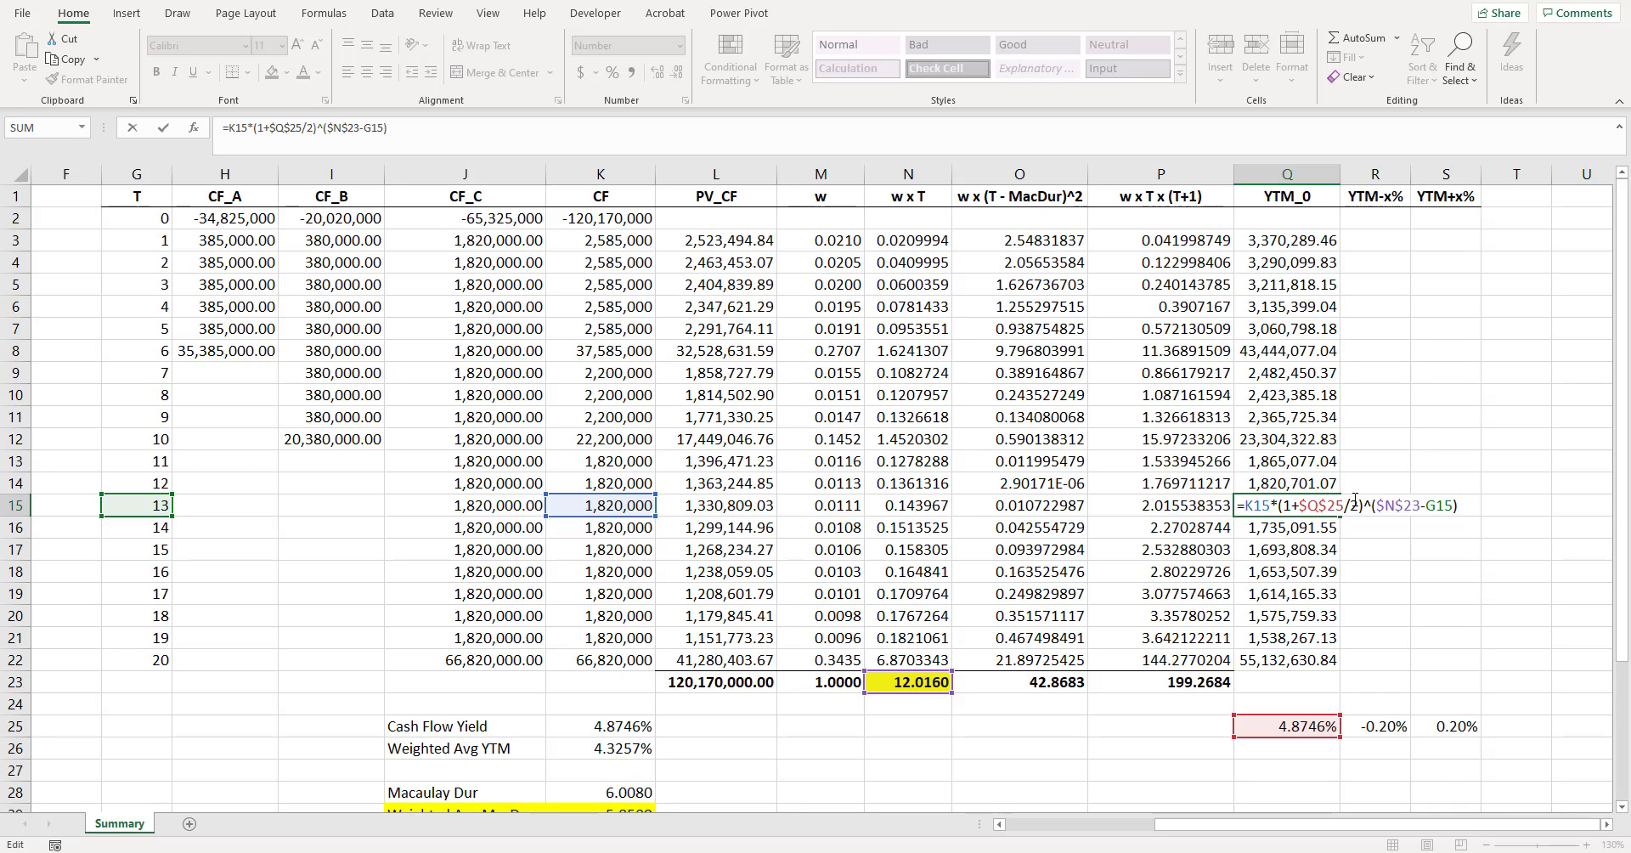
{"action": "key", "text": "ctrl+Return"}
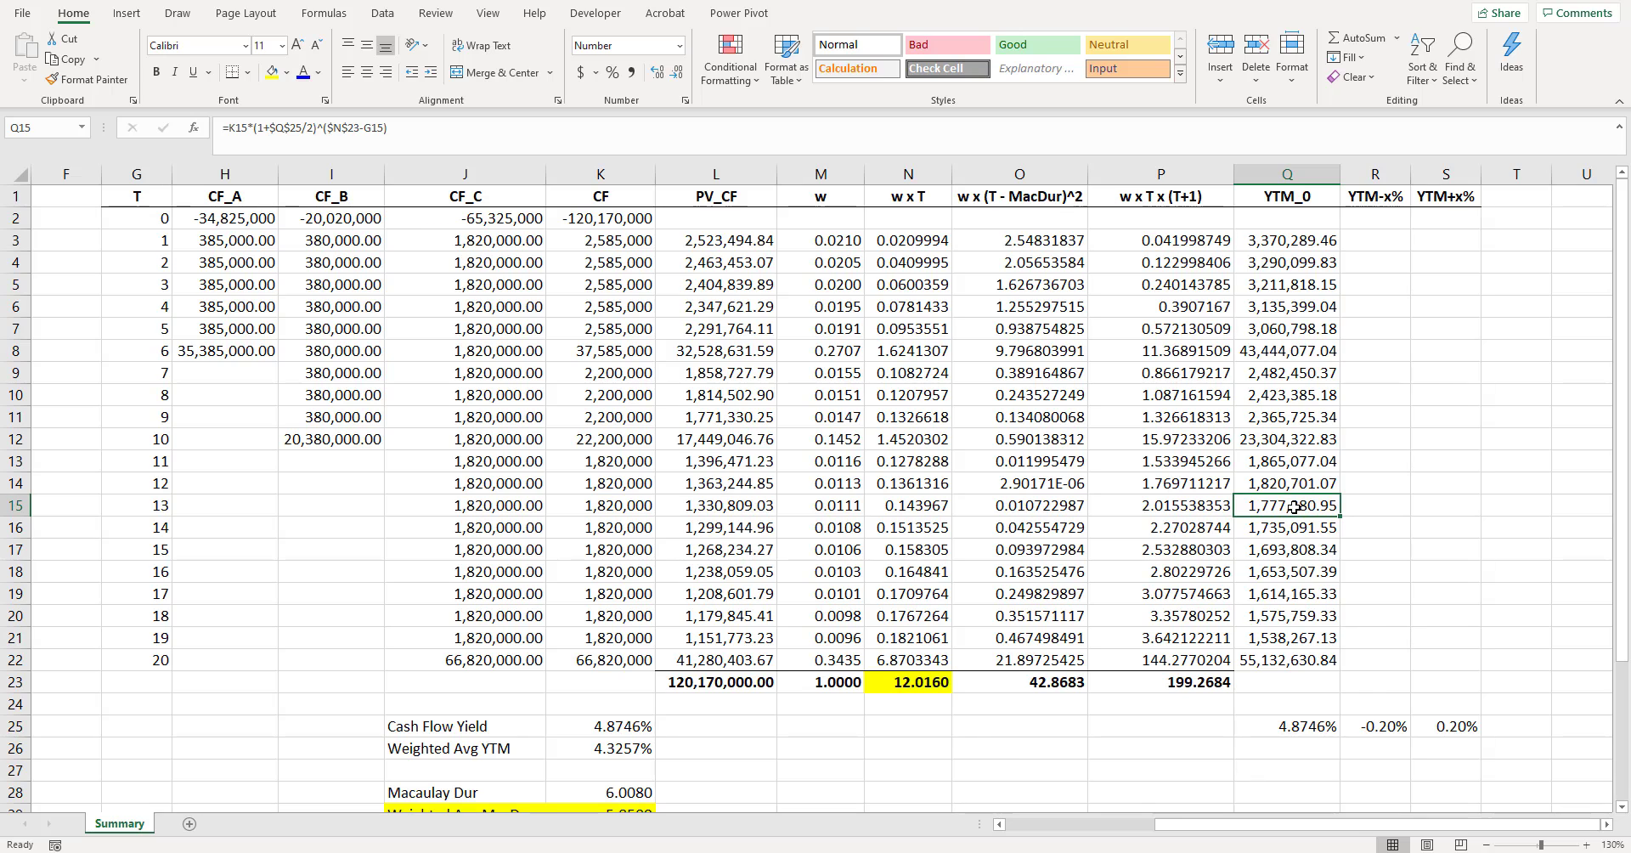
- Shade the YTM_0 values for periods 13 to 20 (Q15:Q22) with a light blue fill
{"action": "left_click_drag", "start_coordinate": [1291, 507], "coordinate": [1297, 663]}
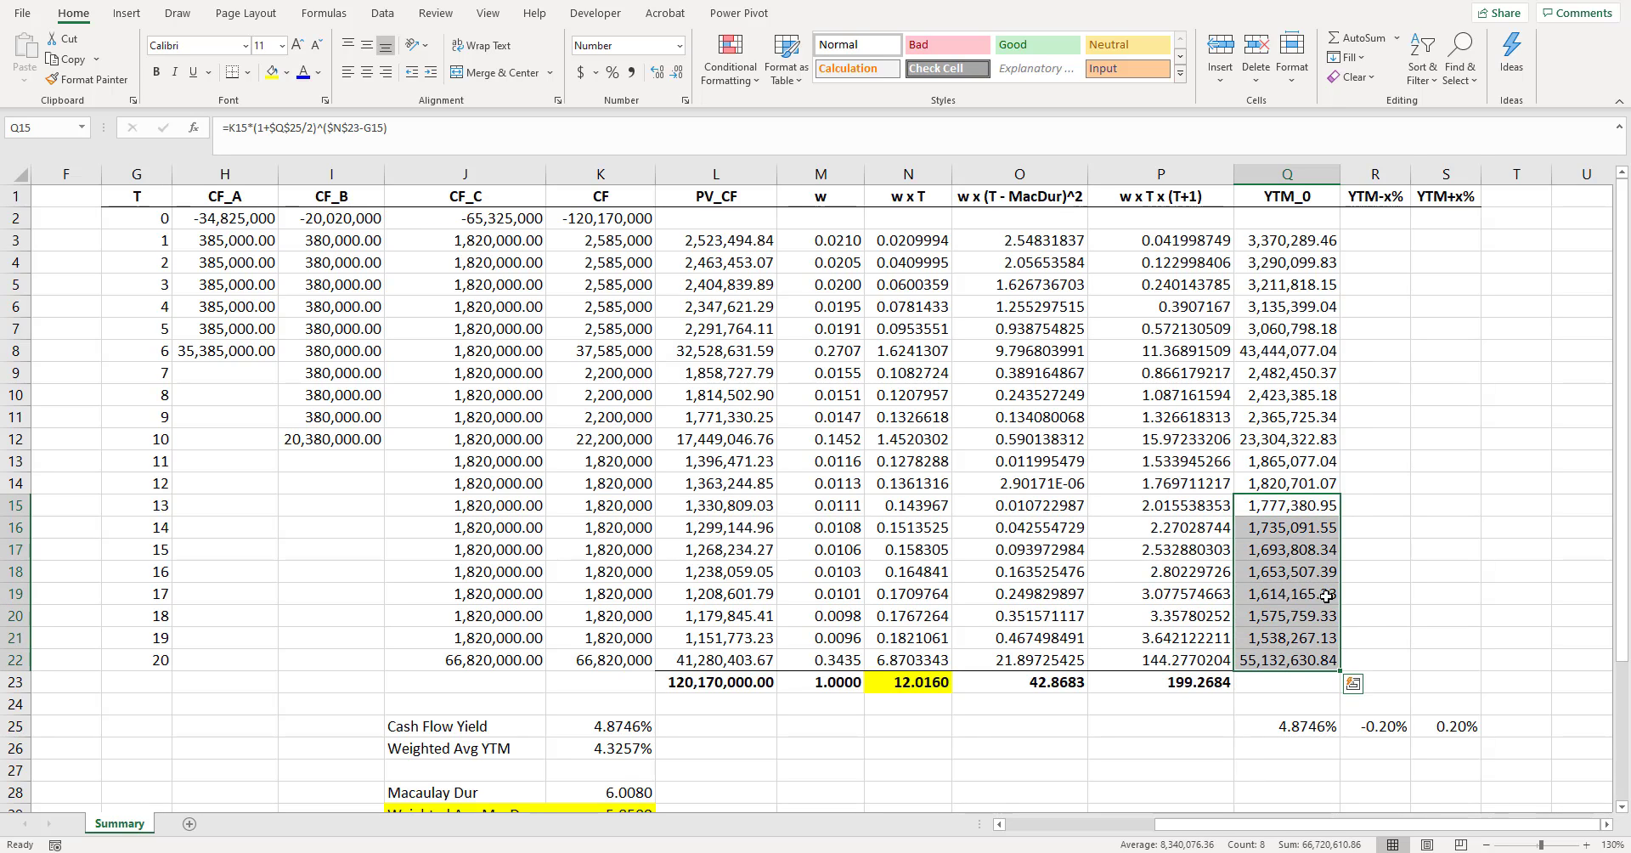
{"action": "left_click", "coordinate": [286, 73]}
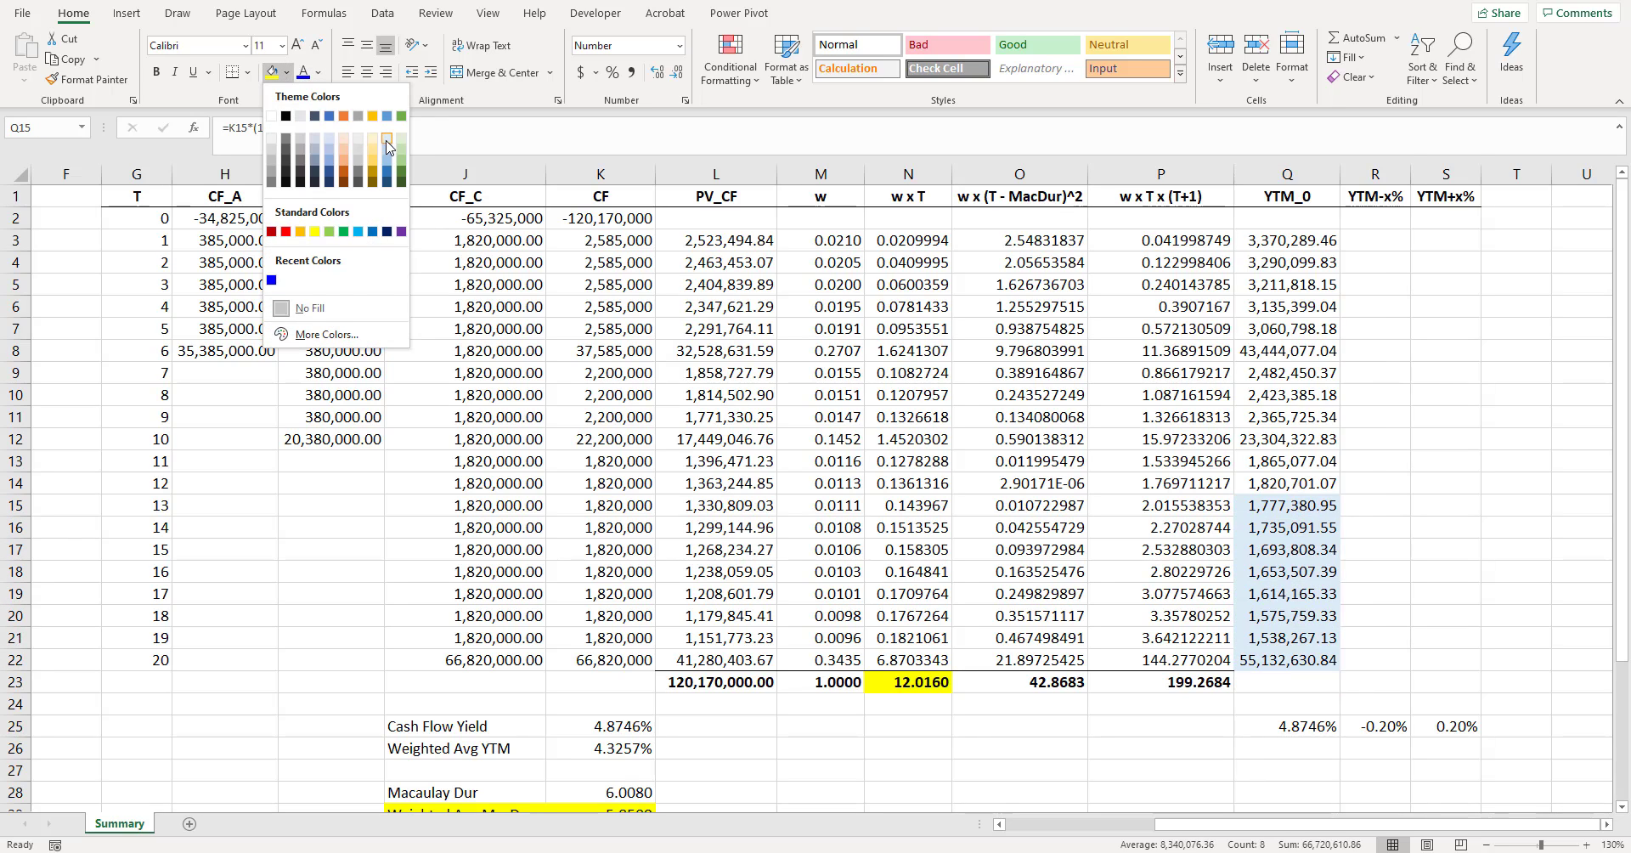
{"action": "left_click", "coordinate": [387, 139]}
{"action": "left_click", "coordinate": [1189, 440]}
{"action": "left_click", "coordinate": [1371, 462]}
- Examine the period 13 to 20 cash flows and their YTM_0 values against the duration total in N23
{"action": "left_click", "coordinate": [1296, 511]}
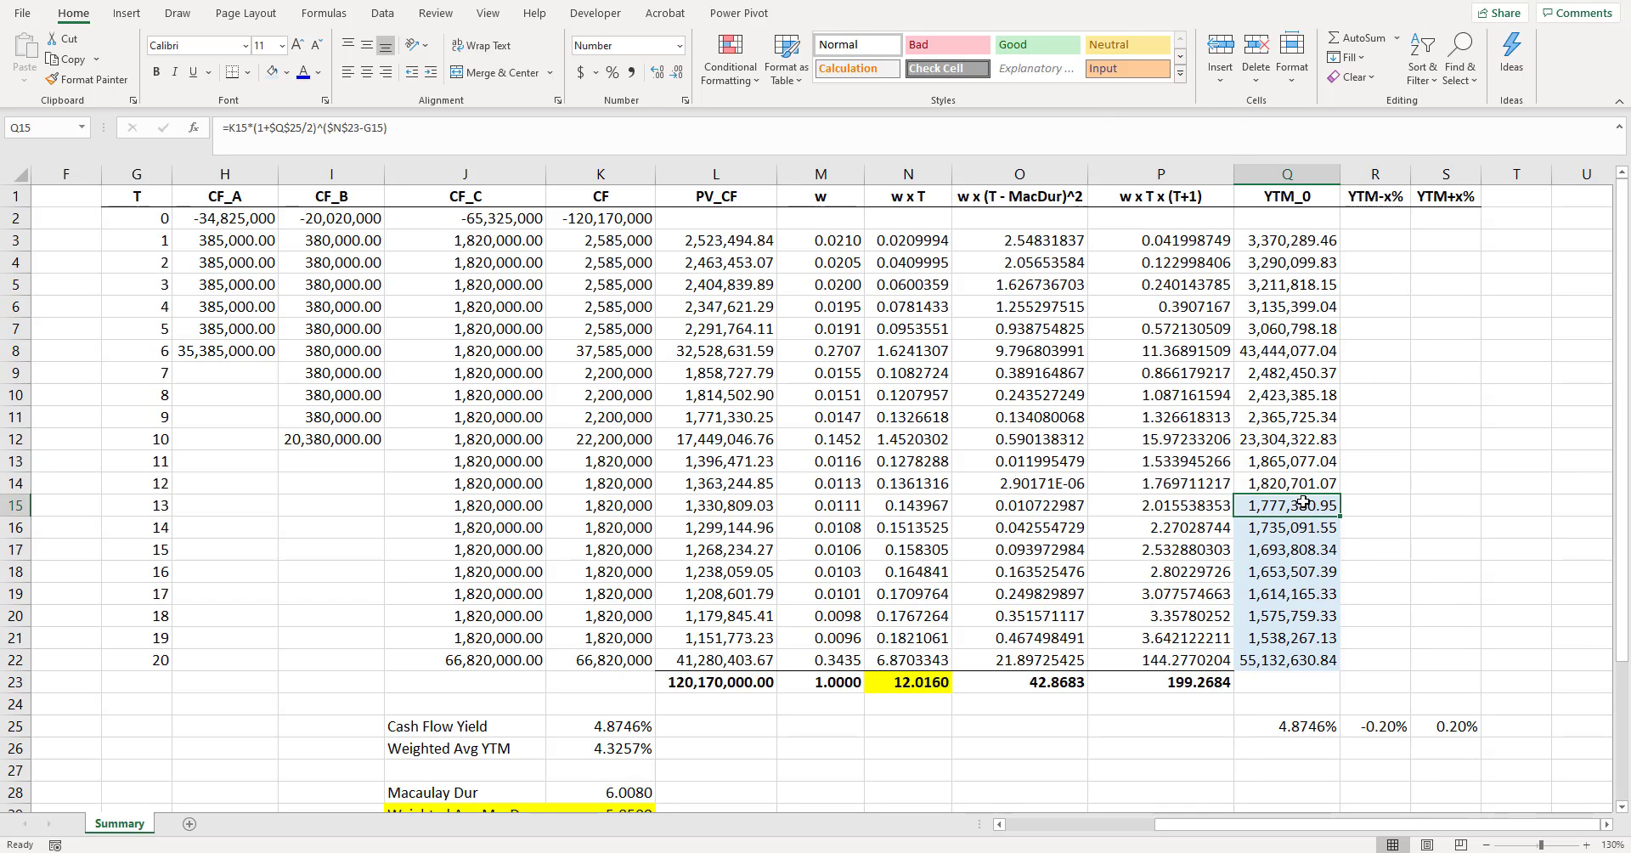
{"action": "left_click", "coordinate": [523, 503]}
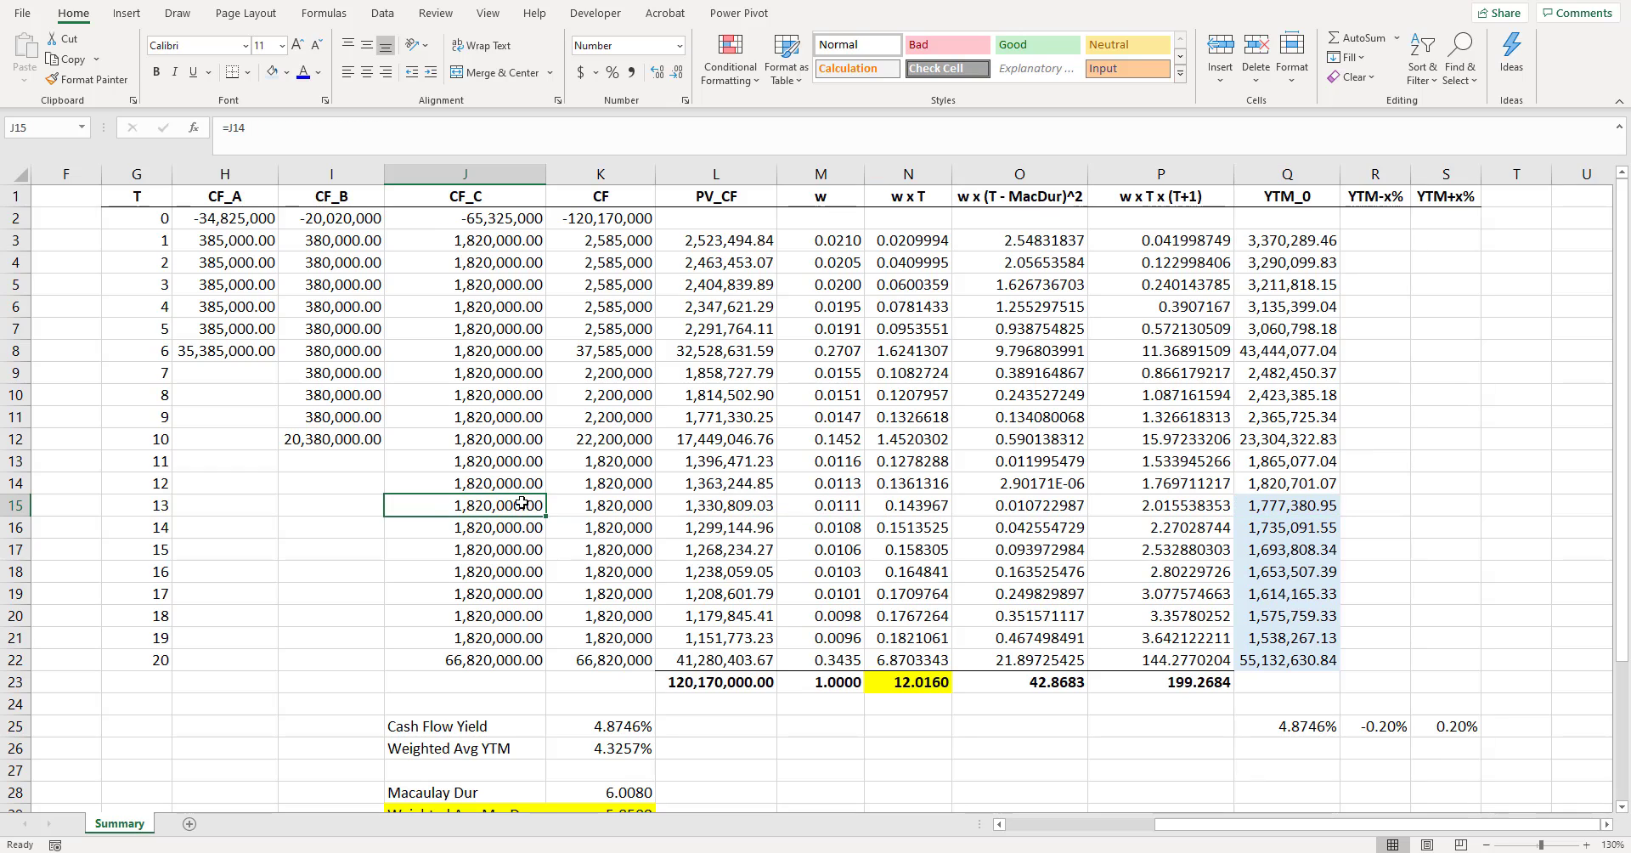
{"action": "left_click", "coordinate": [1264, 508]}
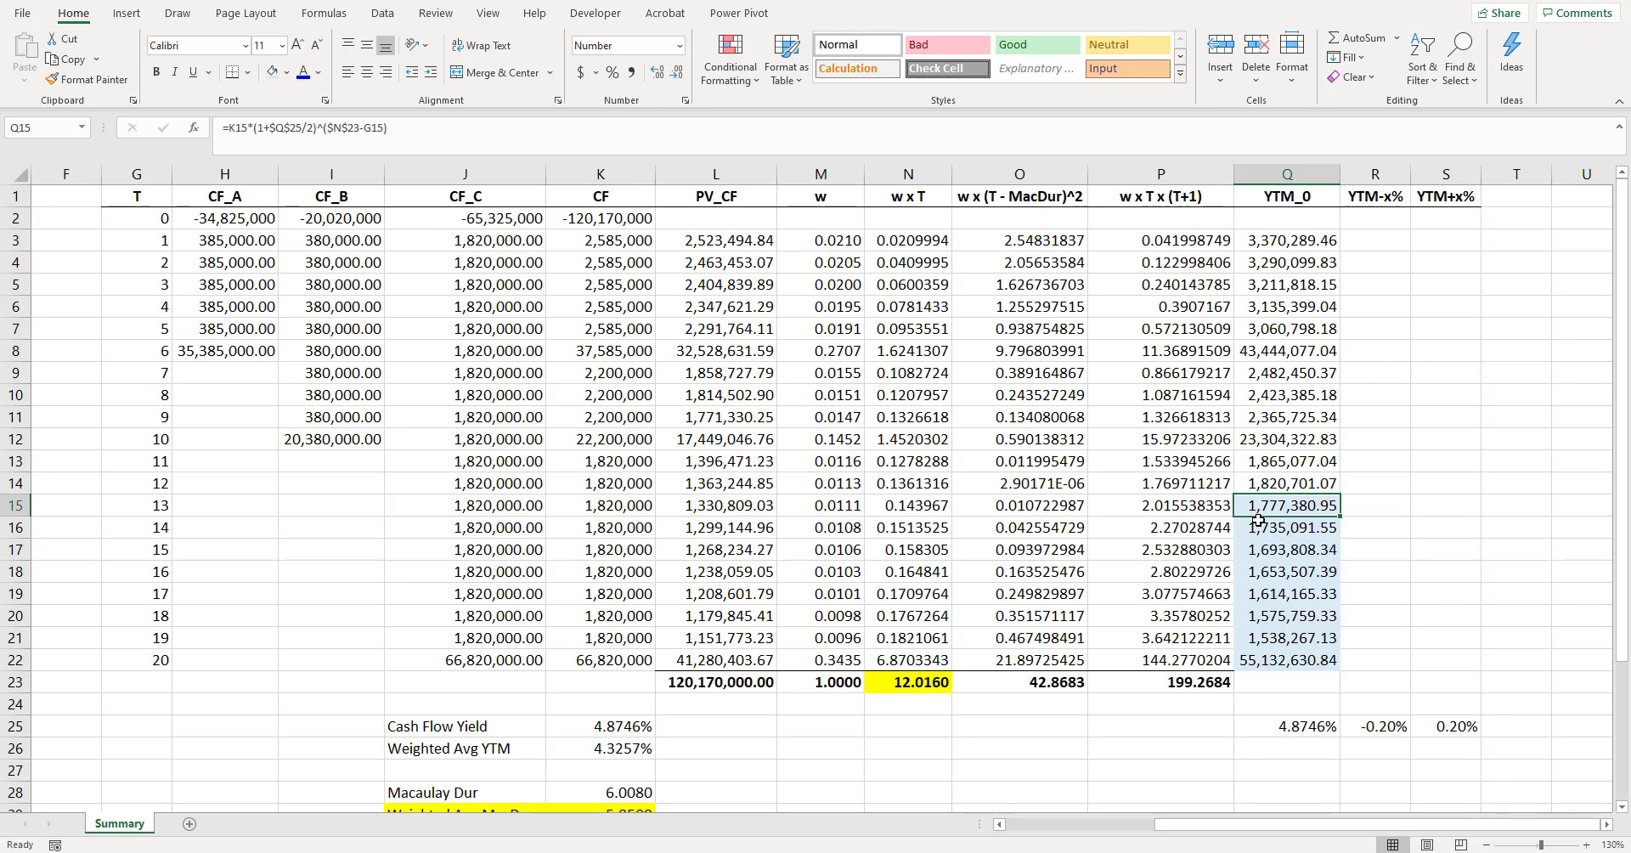
{"action": "left_click_drag", "start_coordinate": [1274, 656], "coordinate": [1270, 527]}
{"action": "left_click", "coordinate": [1287, 642]}
{"action": "left_click_drag", "start_coordinate": [1289, 655], "coordinate": [154, 501]}
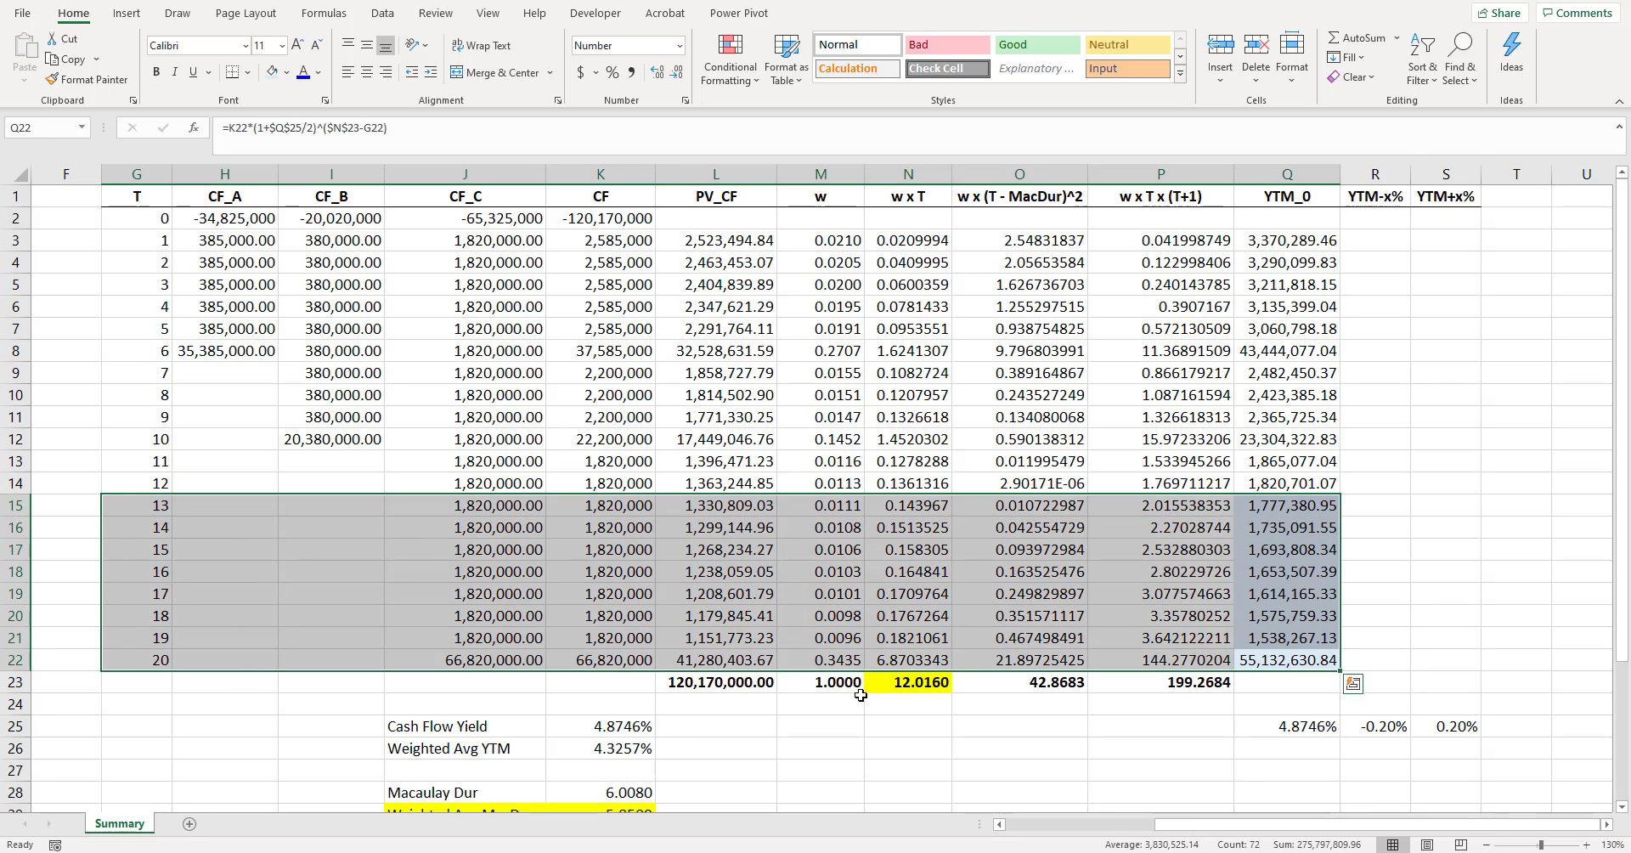
{"action": "left_click", "coordinate": [921, 682]}
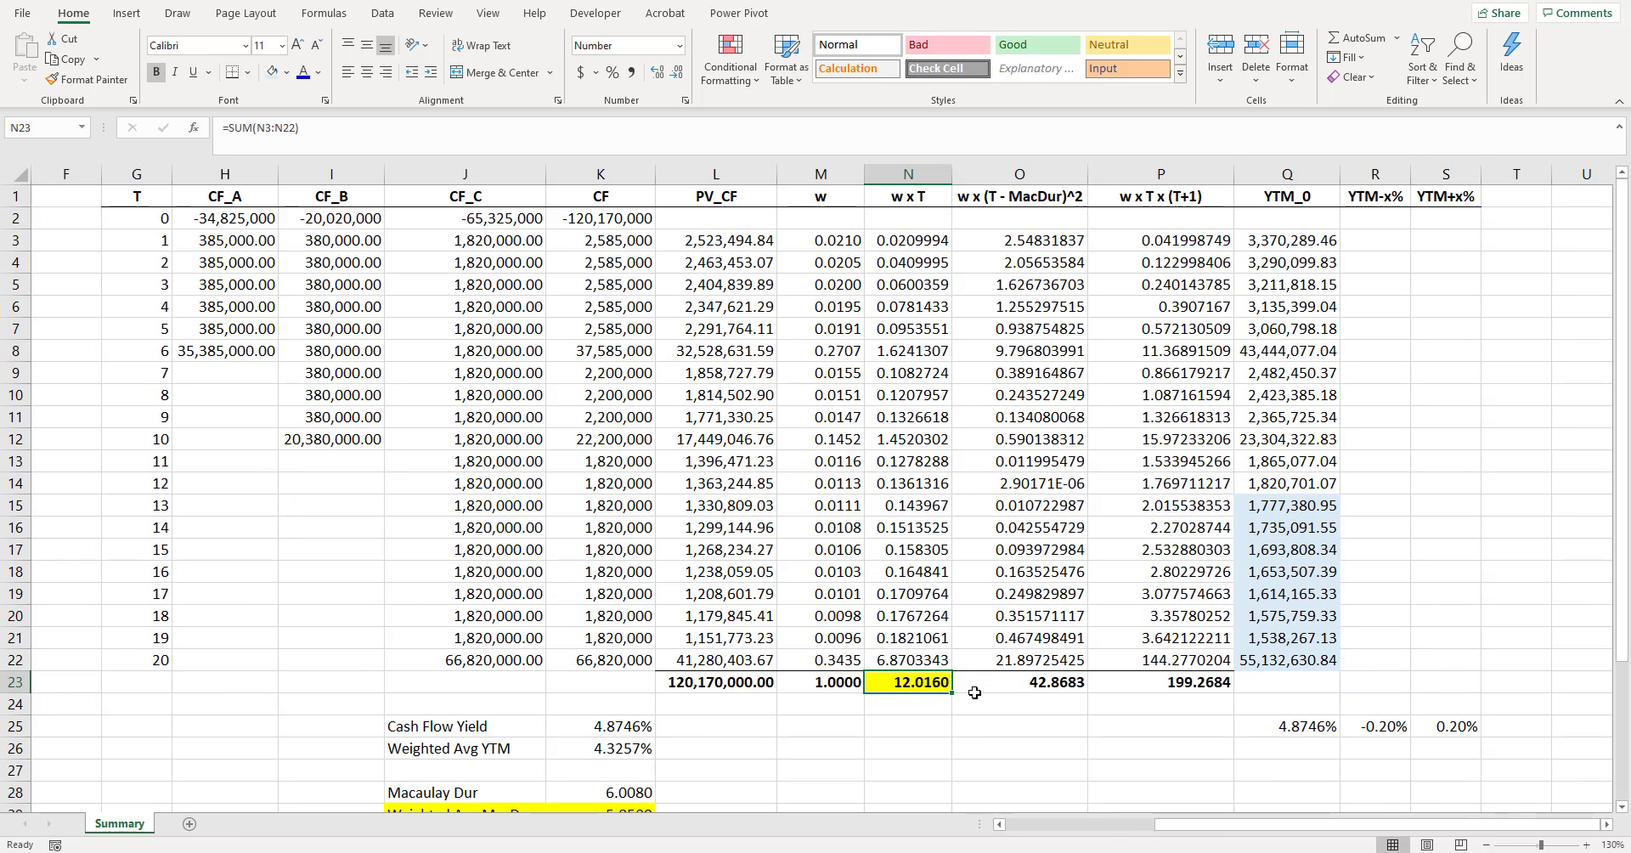
- Copy the Q3 formula text unchanged into R3, giving =K3*(1+$Q$25/2)^($N$23-G3) under YTM-x%
{"action": "left_click", "coordinate": [1329, 240]}
{"action": "left_click_drag", "start_coordinate": [1310, 242], "coordinate": [1369, 242]}
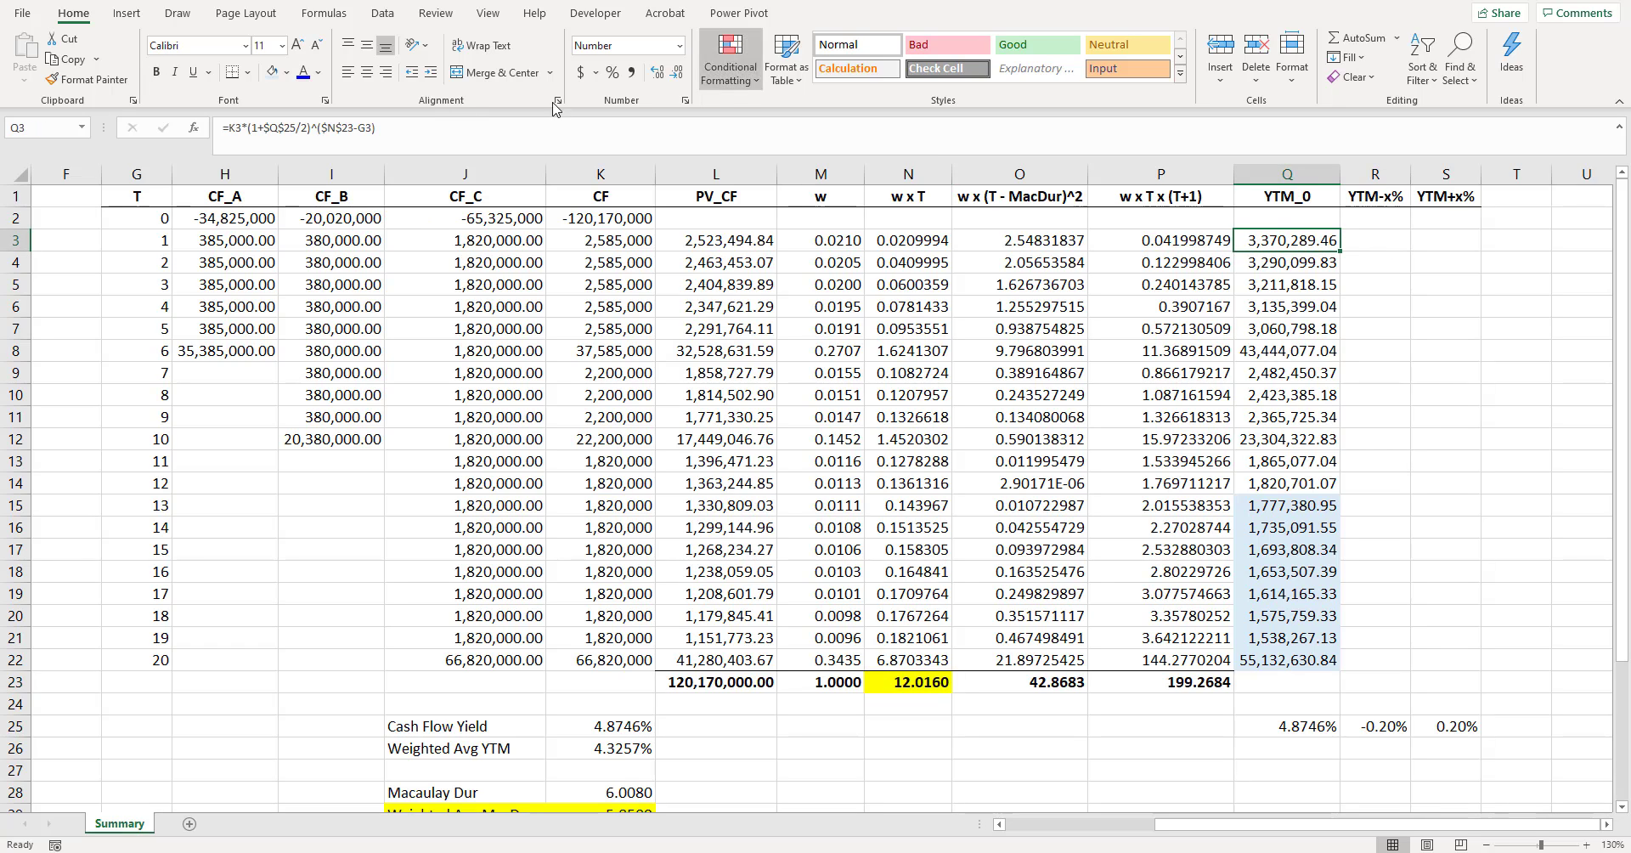
{"action": "left_click", "coordinate": [400, 127]}
{"action": "key", "text": "Return"}
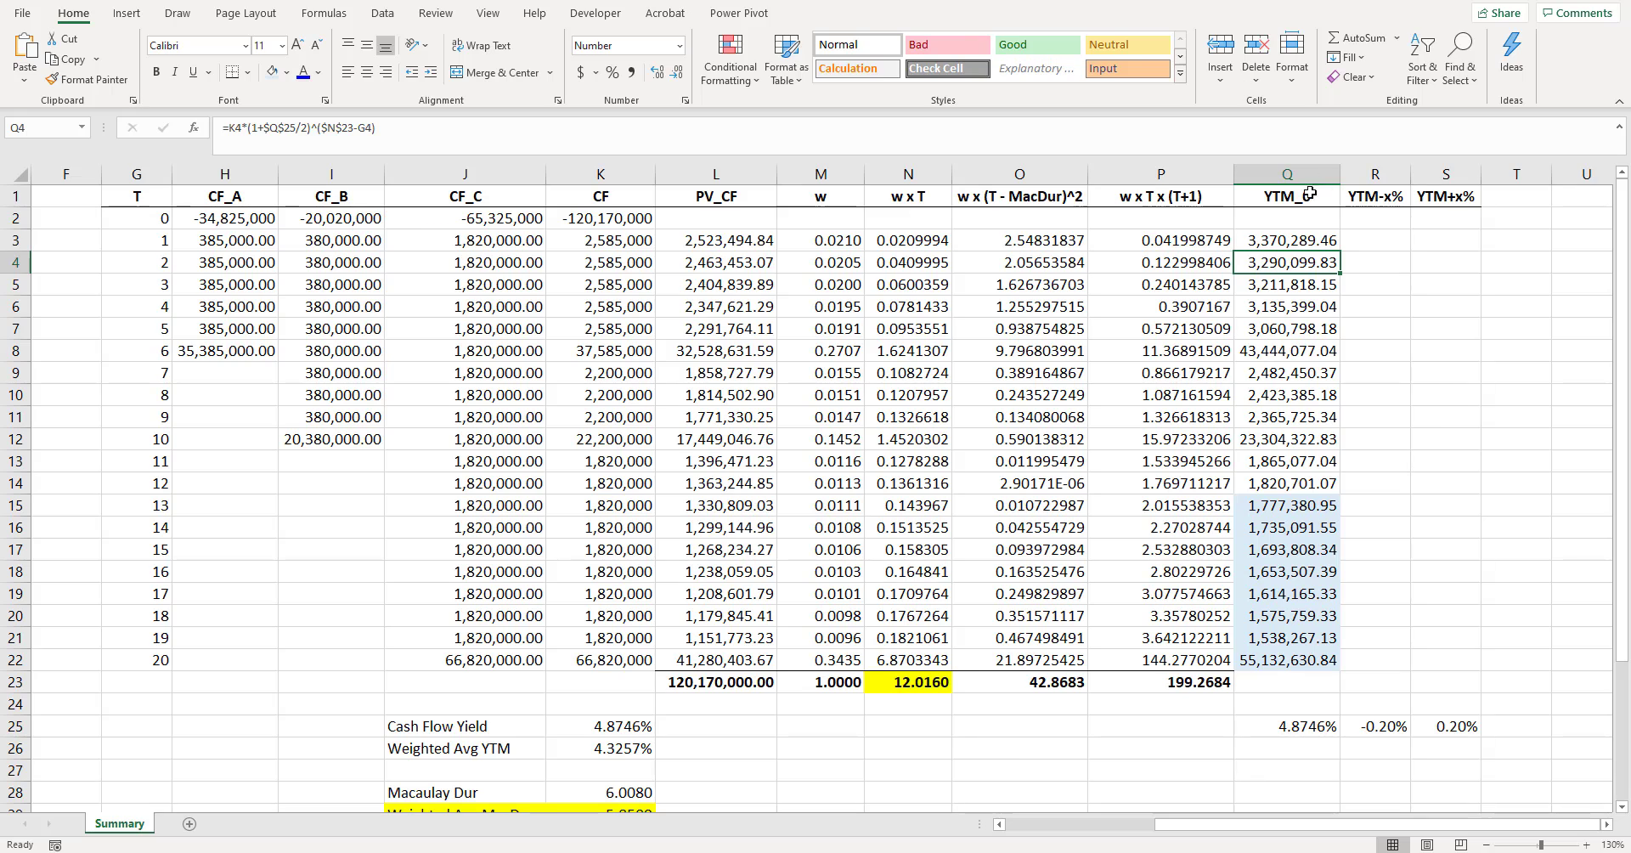
{"action": "left_click", "coordinate": [1372, 240]}
{"action": "key", "text": "F2"}
{"action": "type", "text": "=K3*(1+$Q$25/2)^($N$23-G3)"}
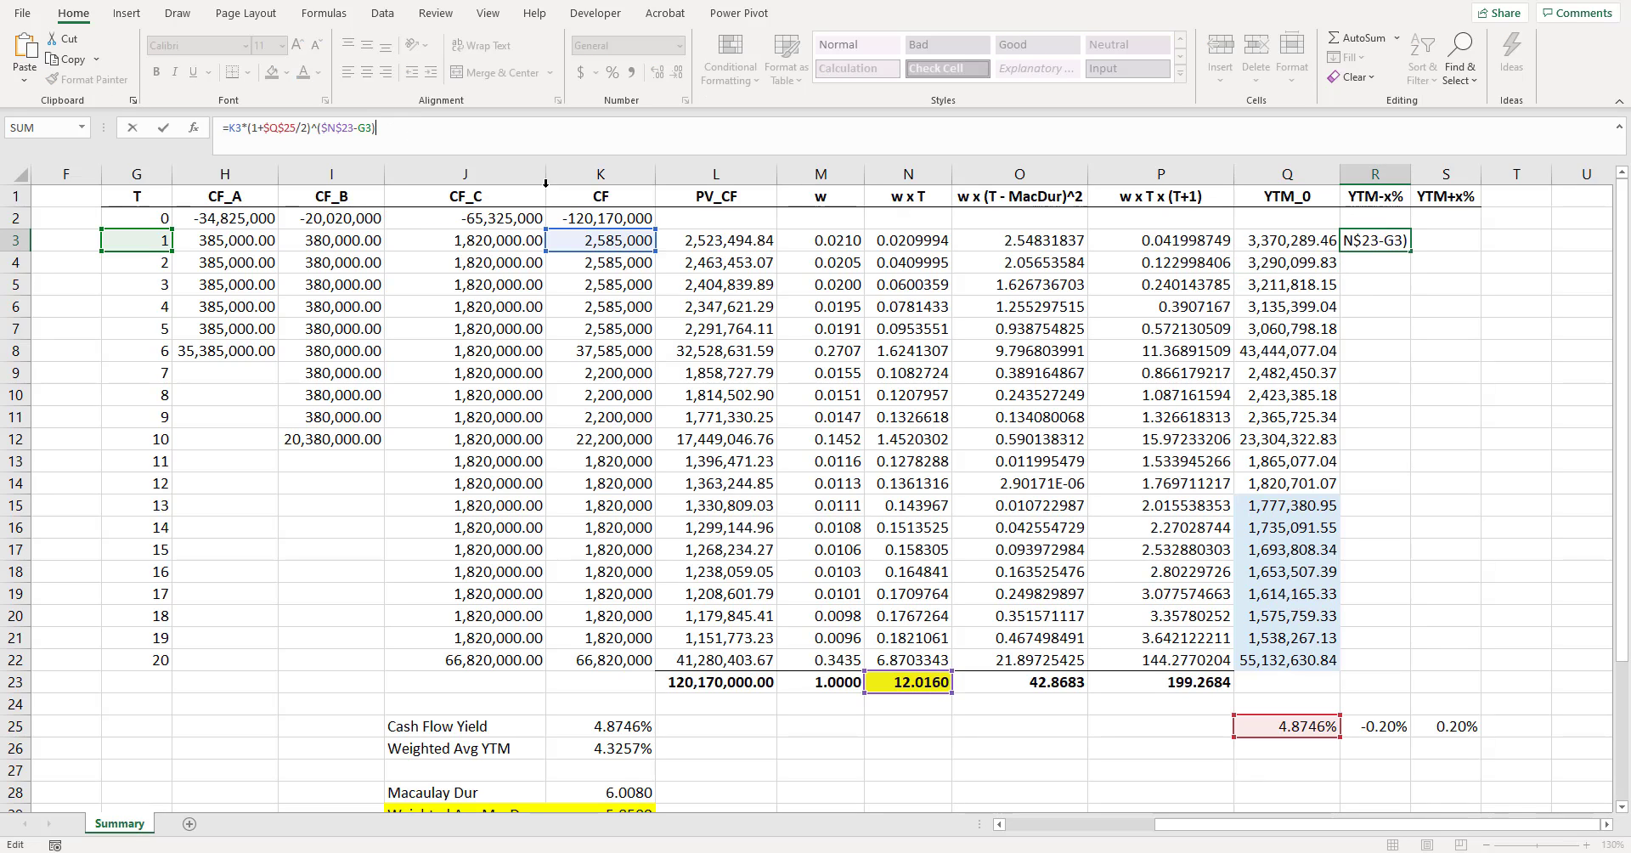
{"action": "key", "text": "Return"}
- Format R3 with thousands separators and two decimals, and change its formula to =K3*(1+($Q$25+R25)/2)^($N$23-G3)
{"action": "left_click", "coordinate": [1375, 236]}
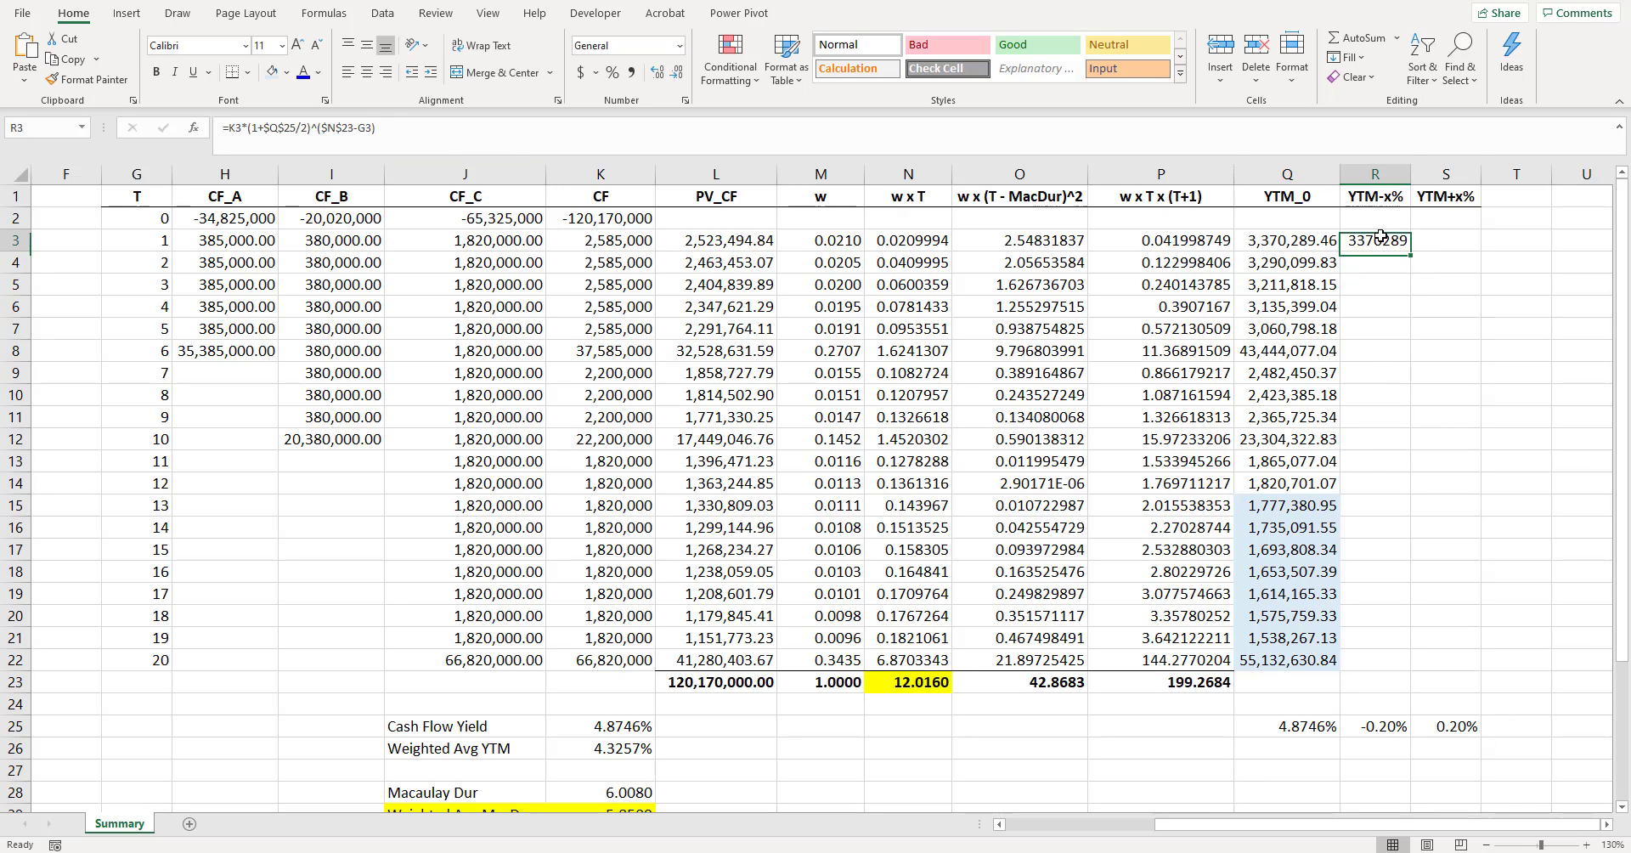
{"action": "key", "text": "ctrl+shift+1"}
{"action": "key", "text": "F2"}
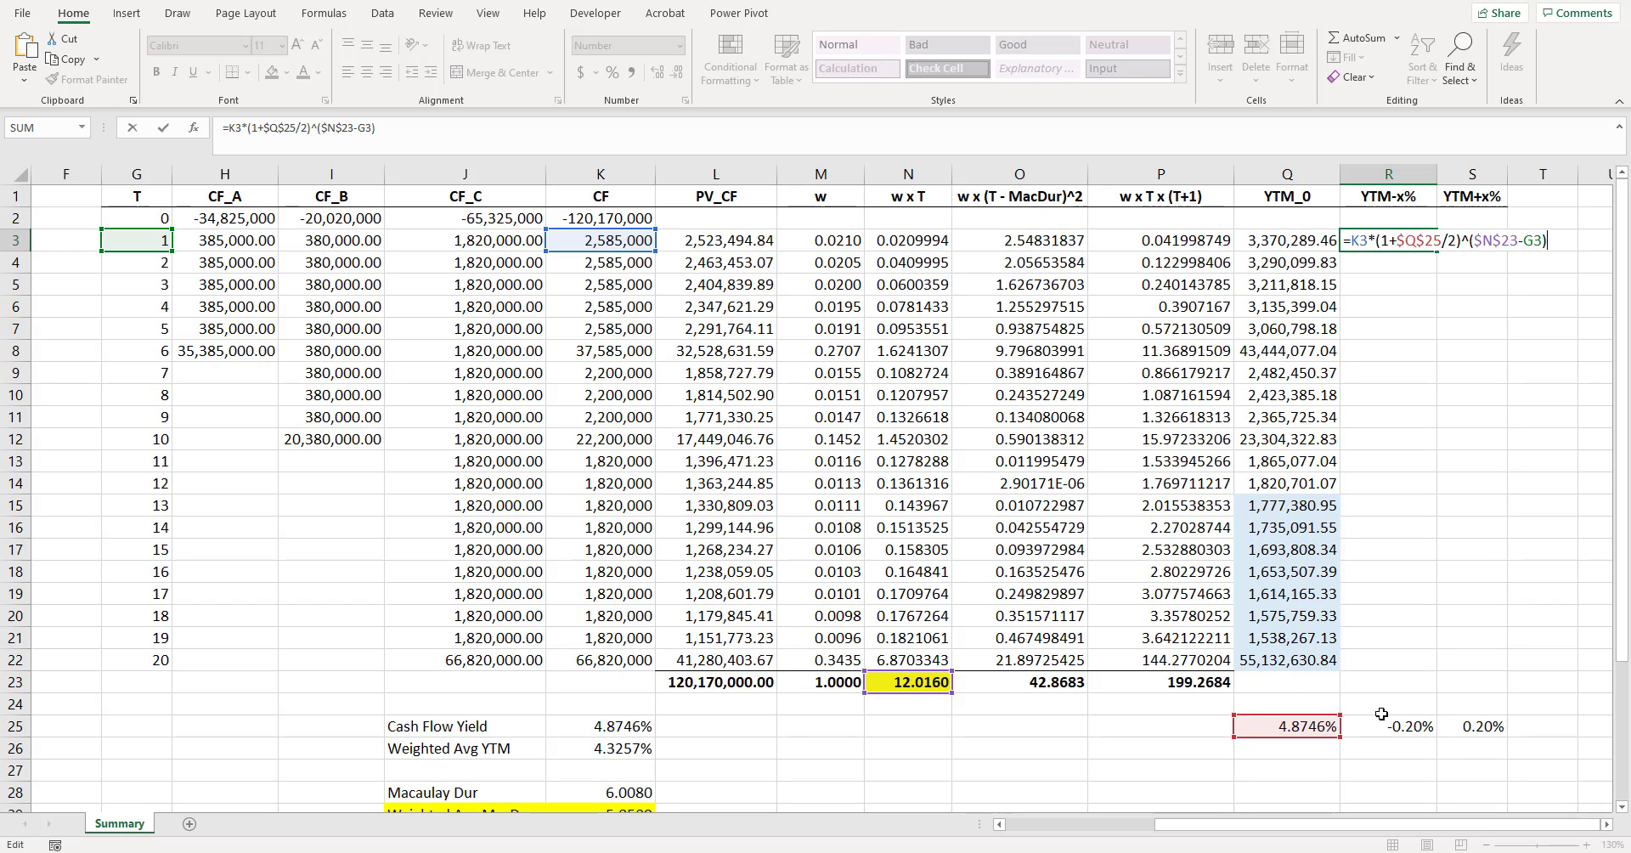
{"action": "left_click", "coordinate": [263, 127]}
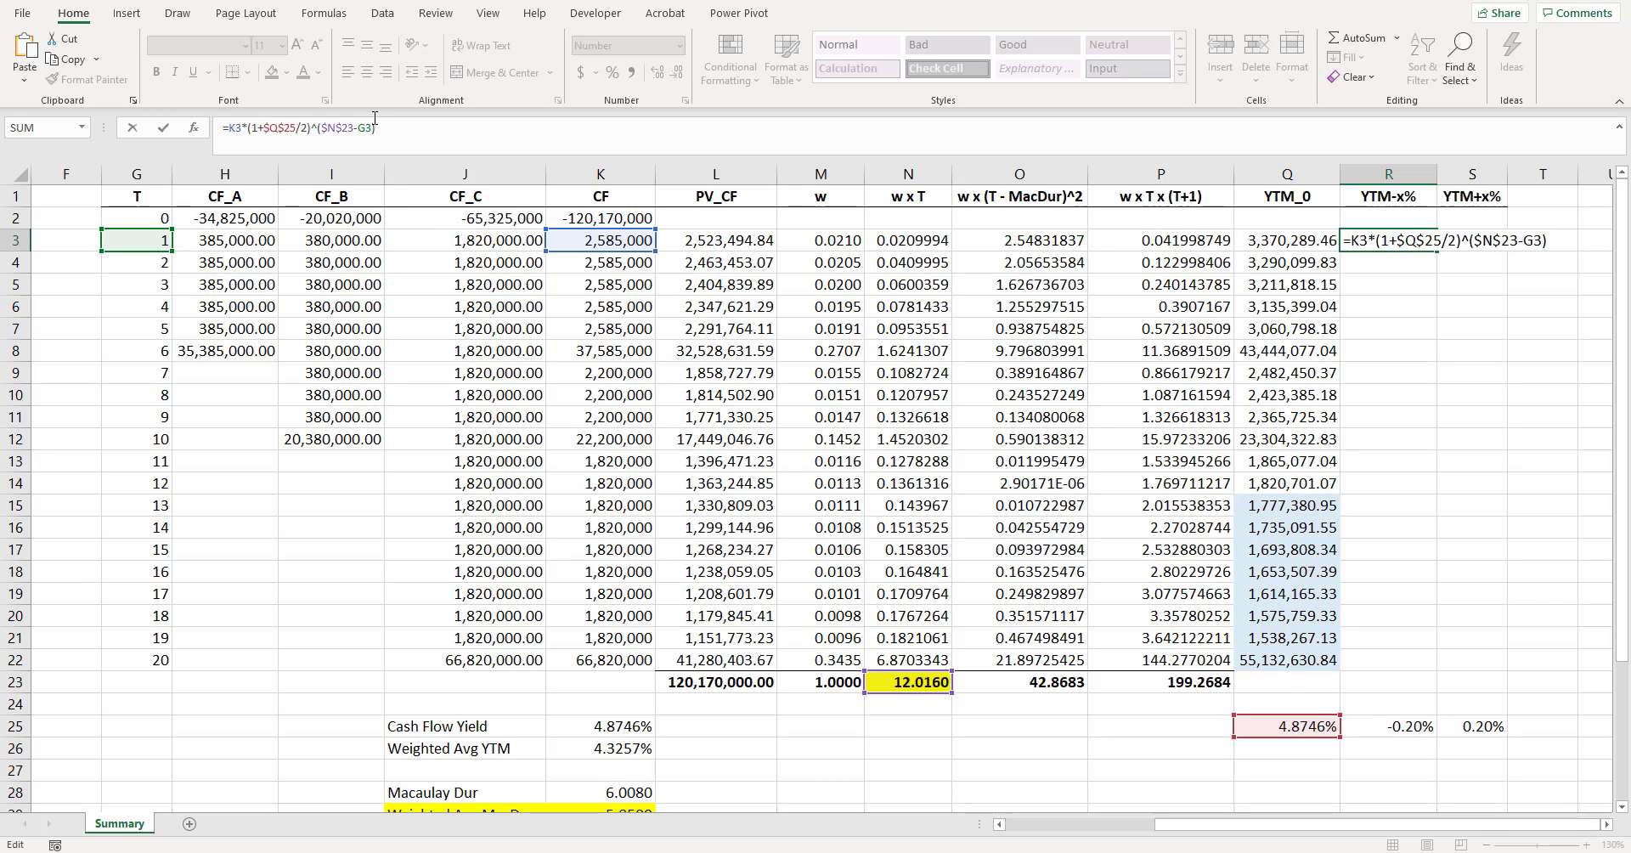
{"action": "type", "text": "(1"}
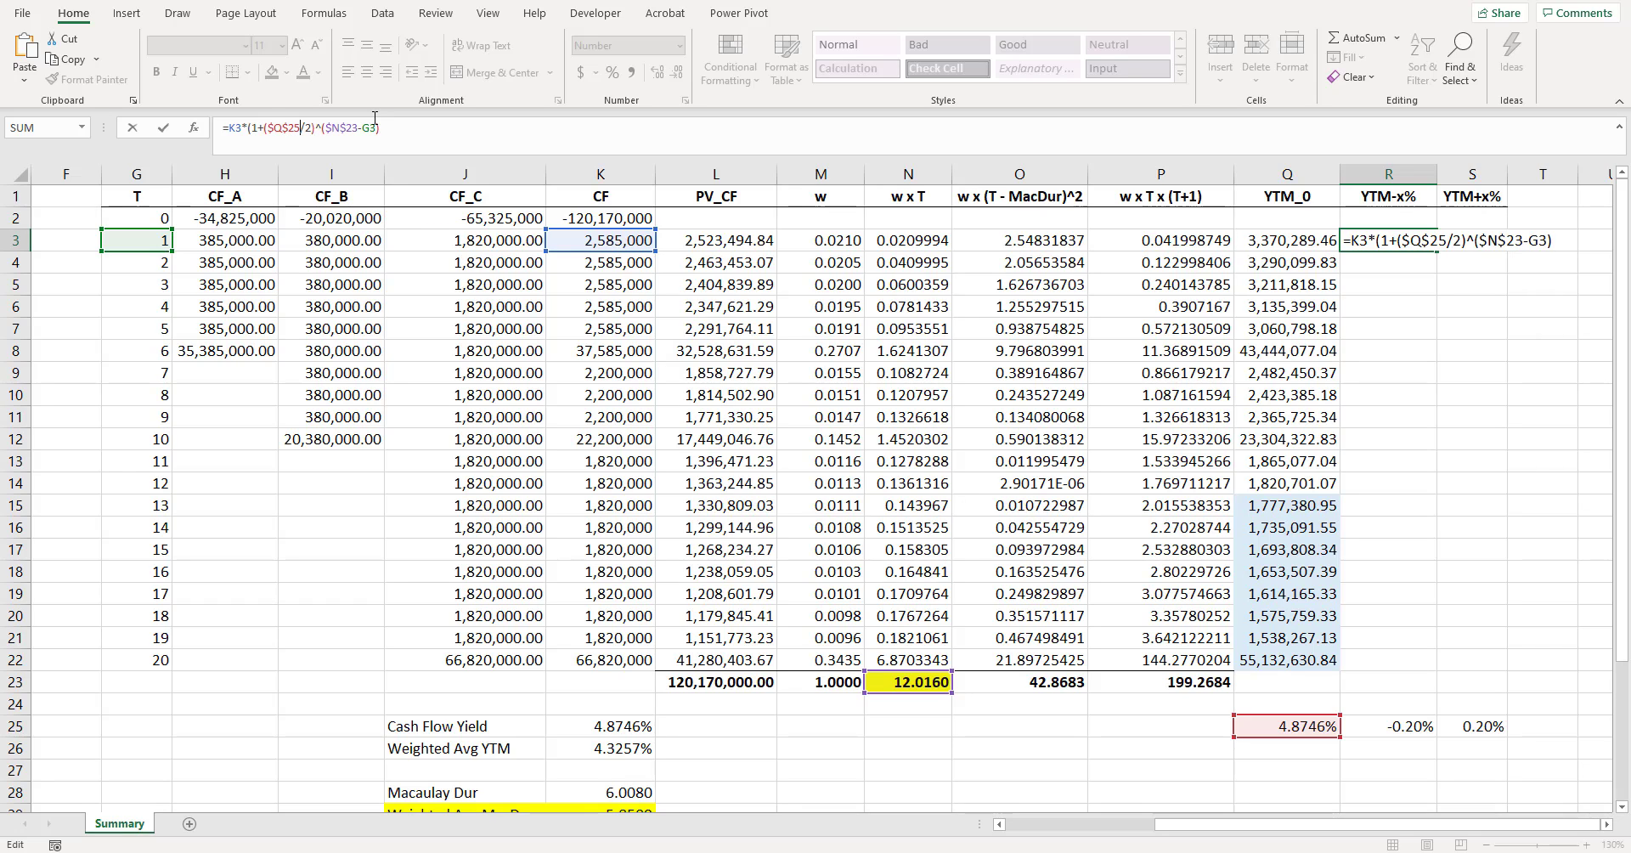
{"action": "type", "text": "+"}
{"action": "left_click", "coordinate": [1415, 724]}
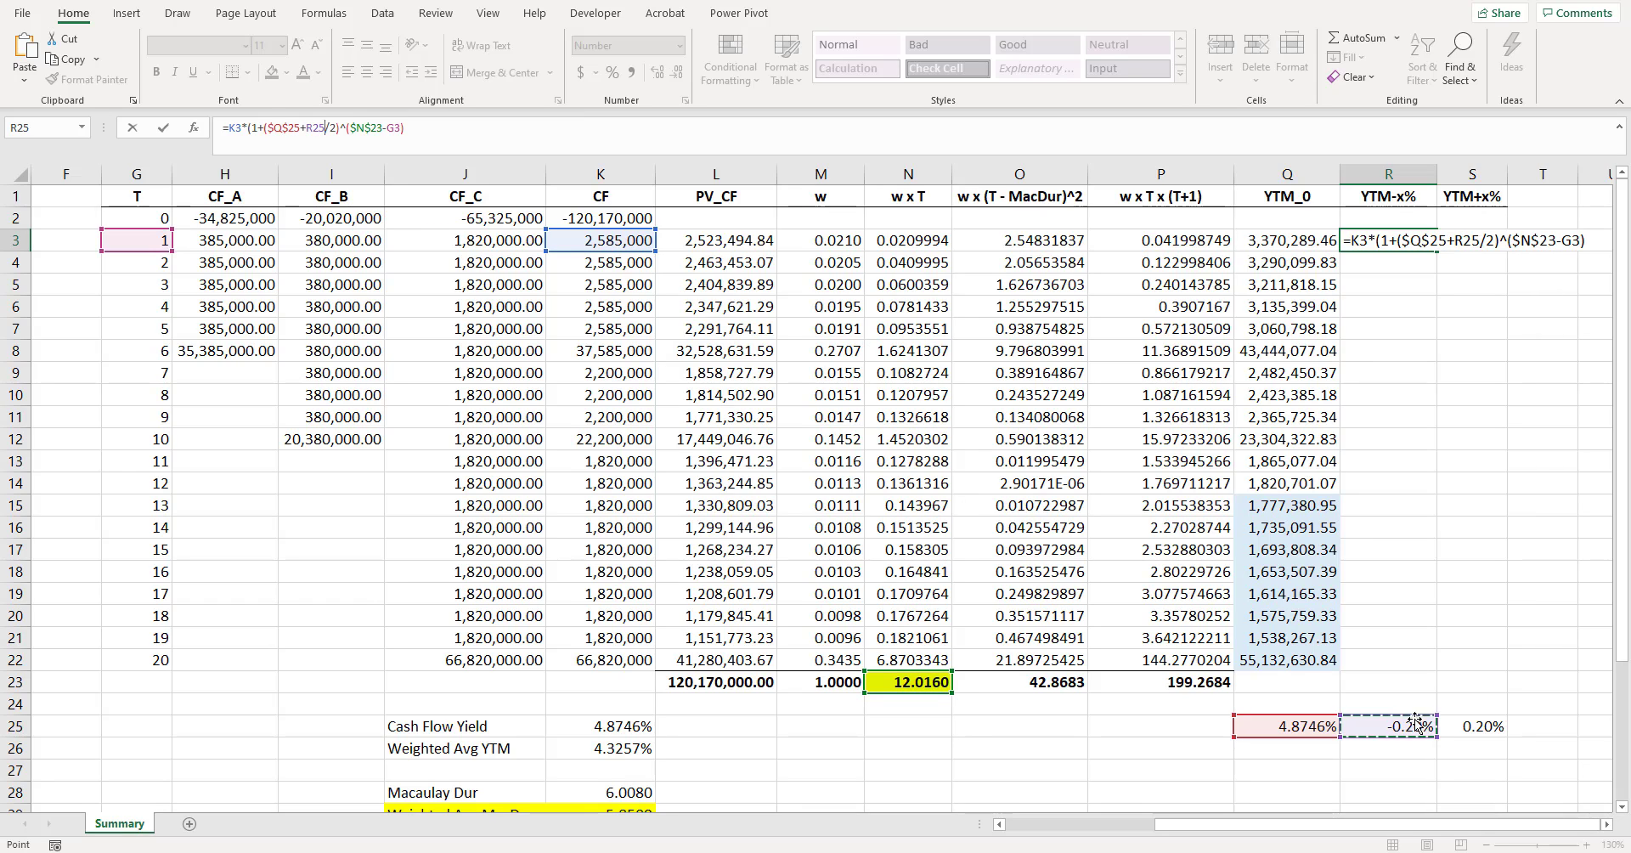
{"action": "type", "text": ")"}
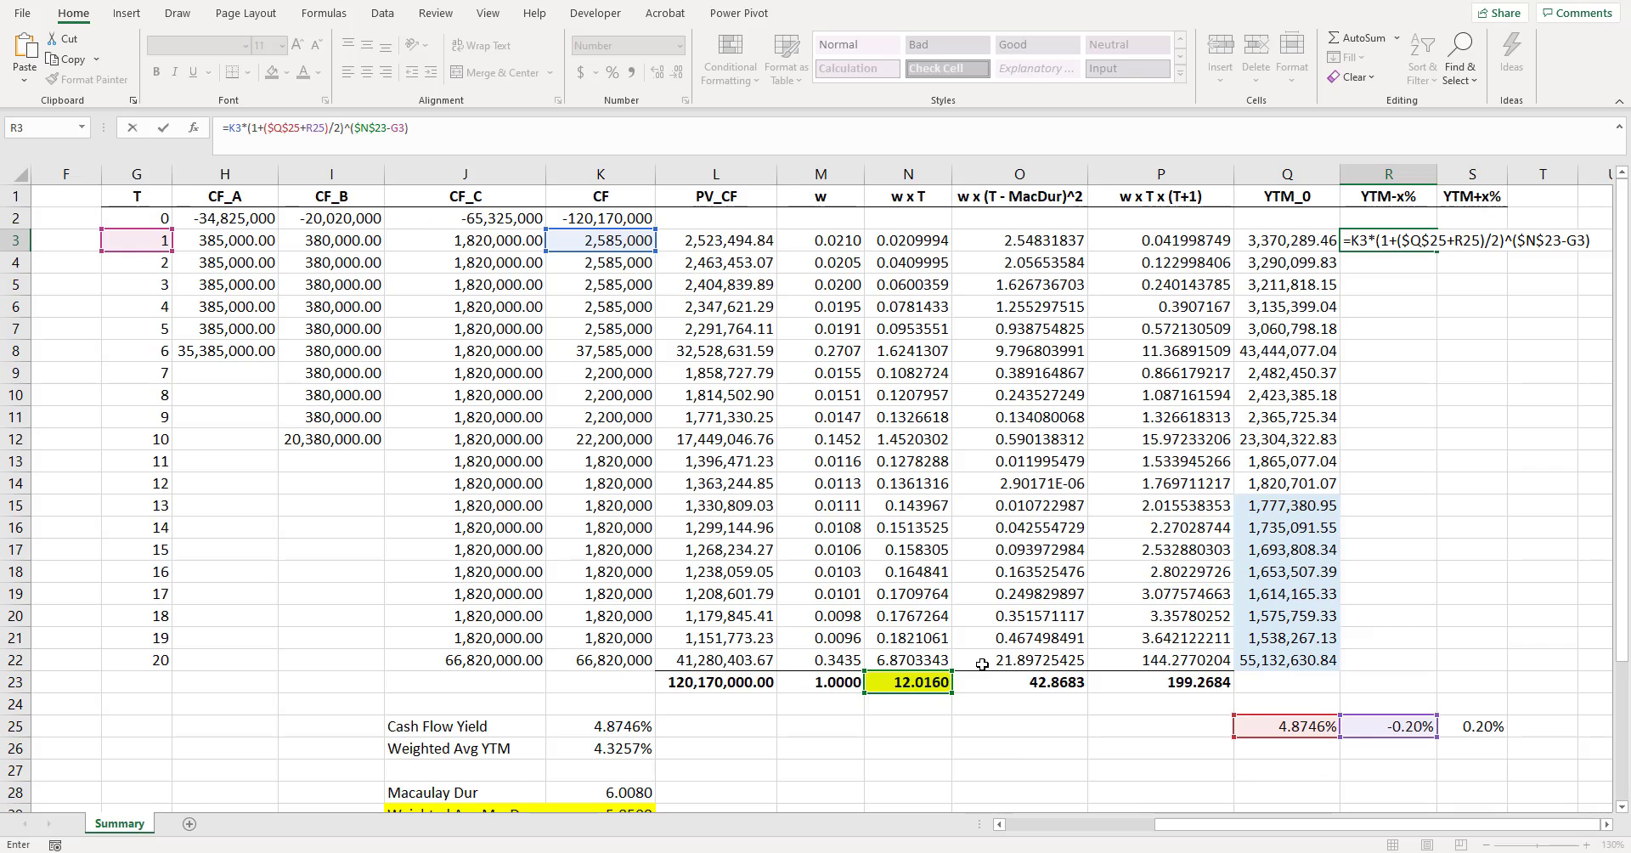
{"action": "key", "text": "ctrl+Return"}
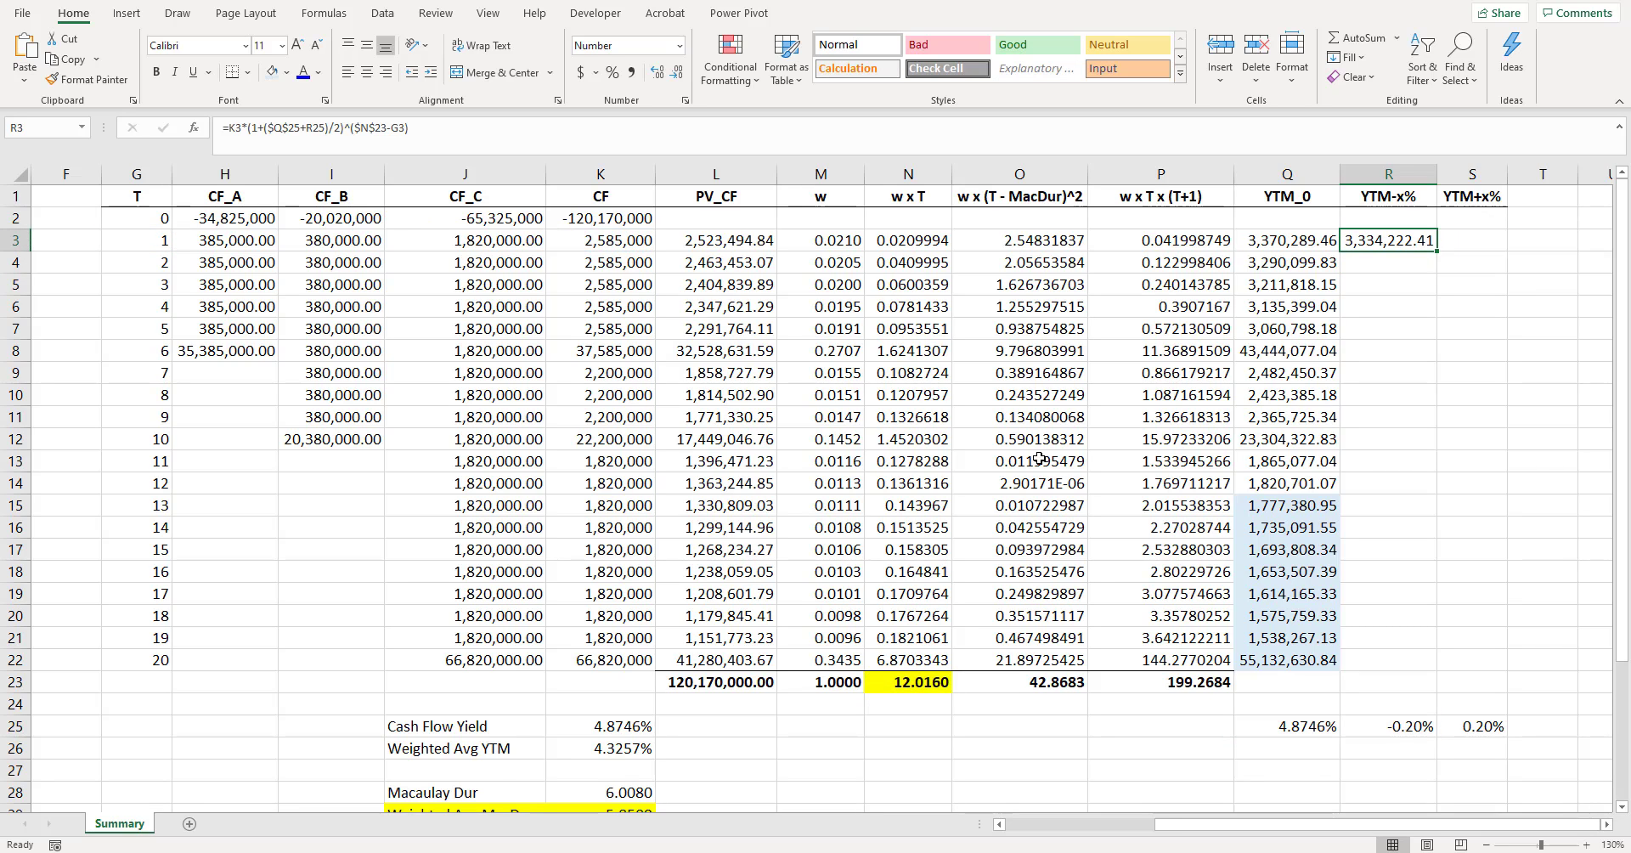
- Copy the R3 formula text into S3 and point its yield shift at S25, giving =K3*(1+($Q$25+S25)/2)^($N$23-G3)
{"action": "left_click_drag", "start_coordinate": [419, 127], "coordinate": [22, 133]}
{"action": "key", "text": "ctrl+c"}
{"action": "key", "text": "Return"}
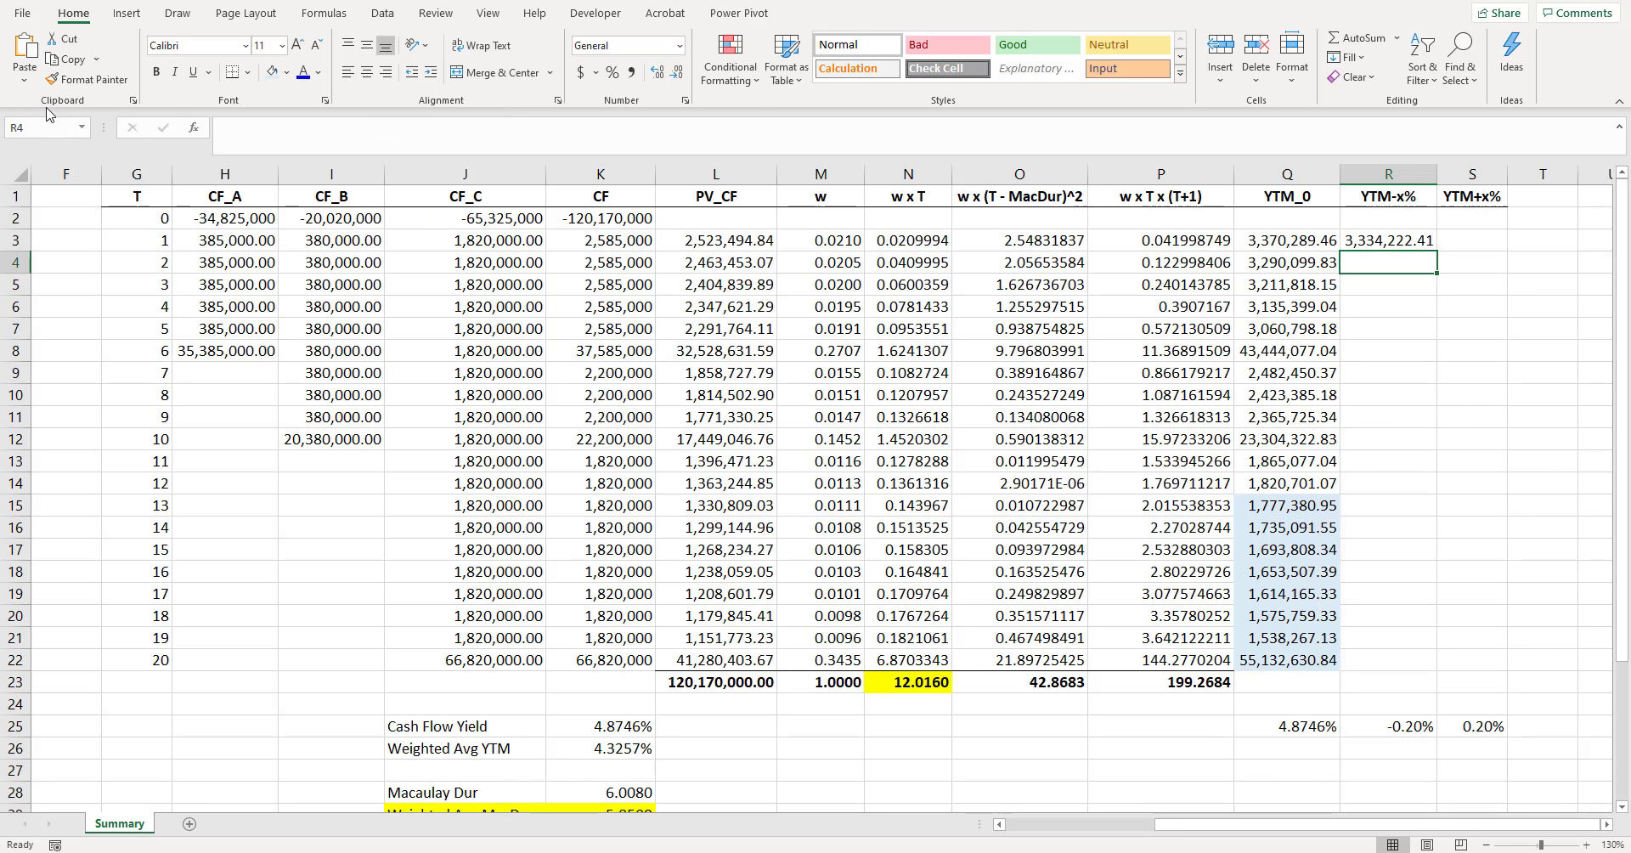
{"action": "key", "text": "Up"}
{"action": "key", "text": "Right"}
{"action": "left_click", "coordinate": [466, 124]}
{"action": "key", "text": "ctrl+v"}
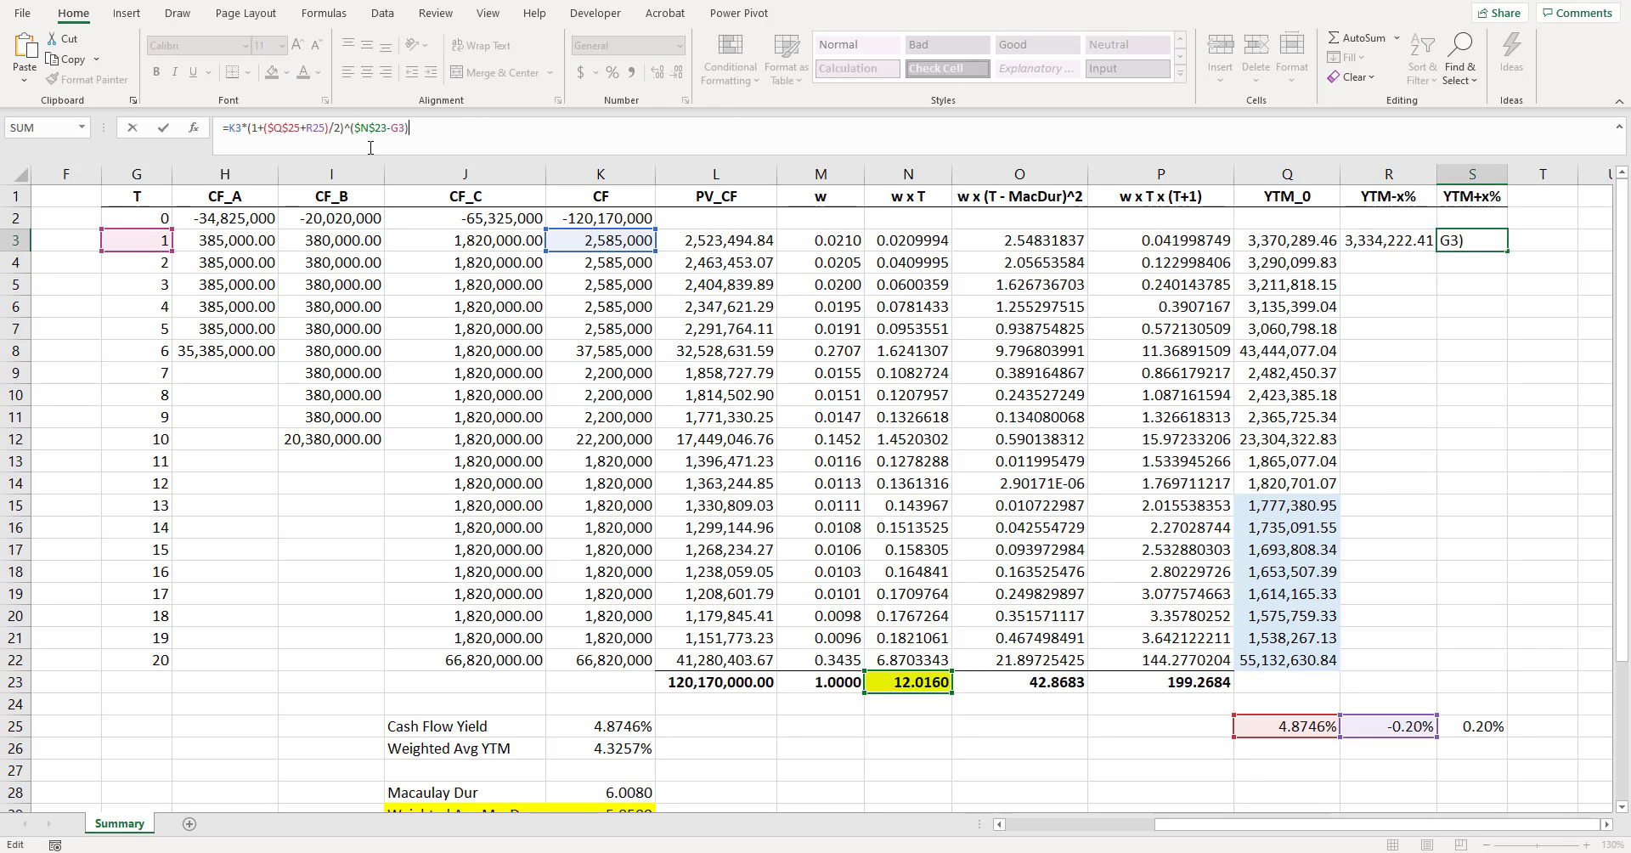
{"action": "left_click_drag", "start_coordinate": [1422, 734], "coordinate": [1498, 738]}
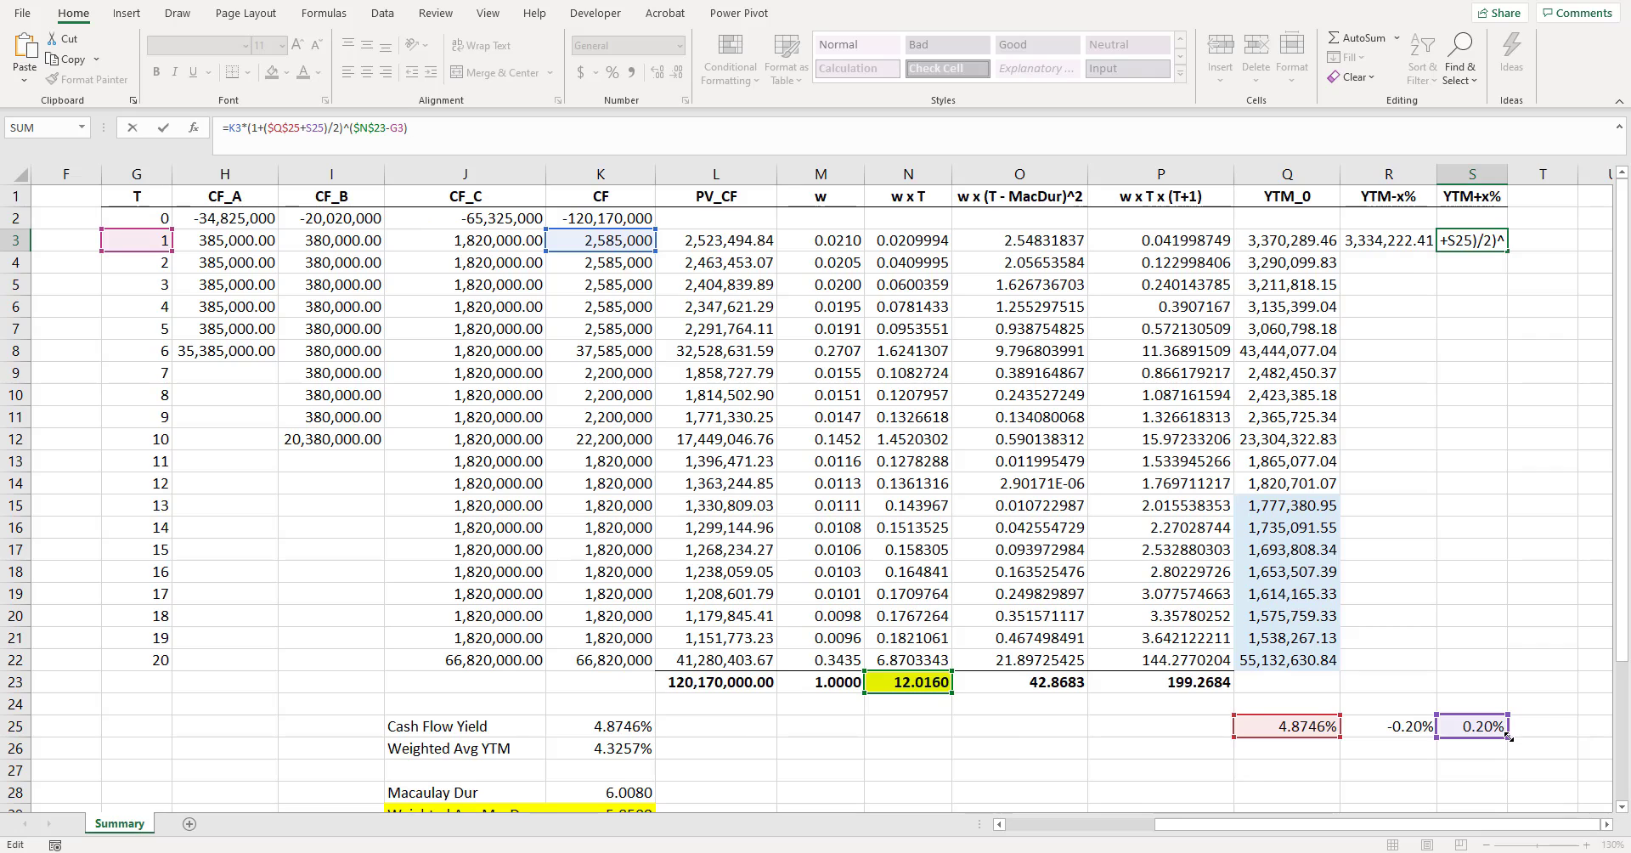
{"action": "key", "text": "Return"}
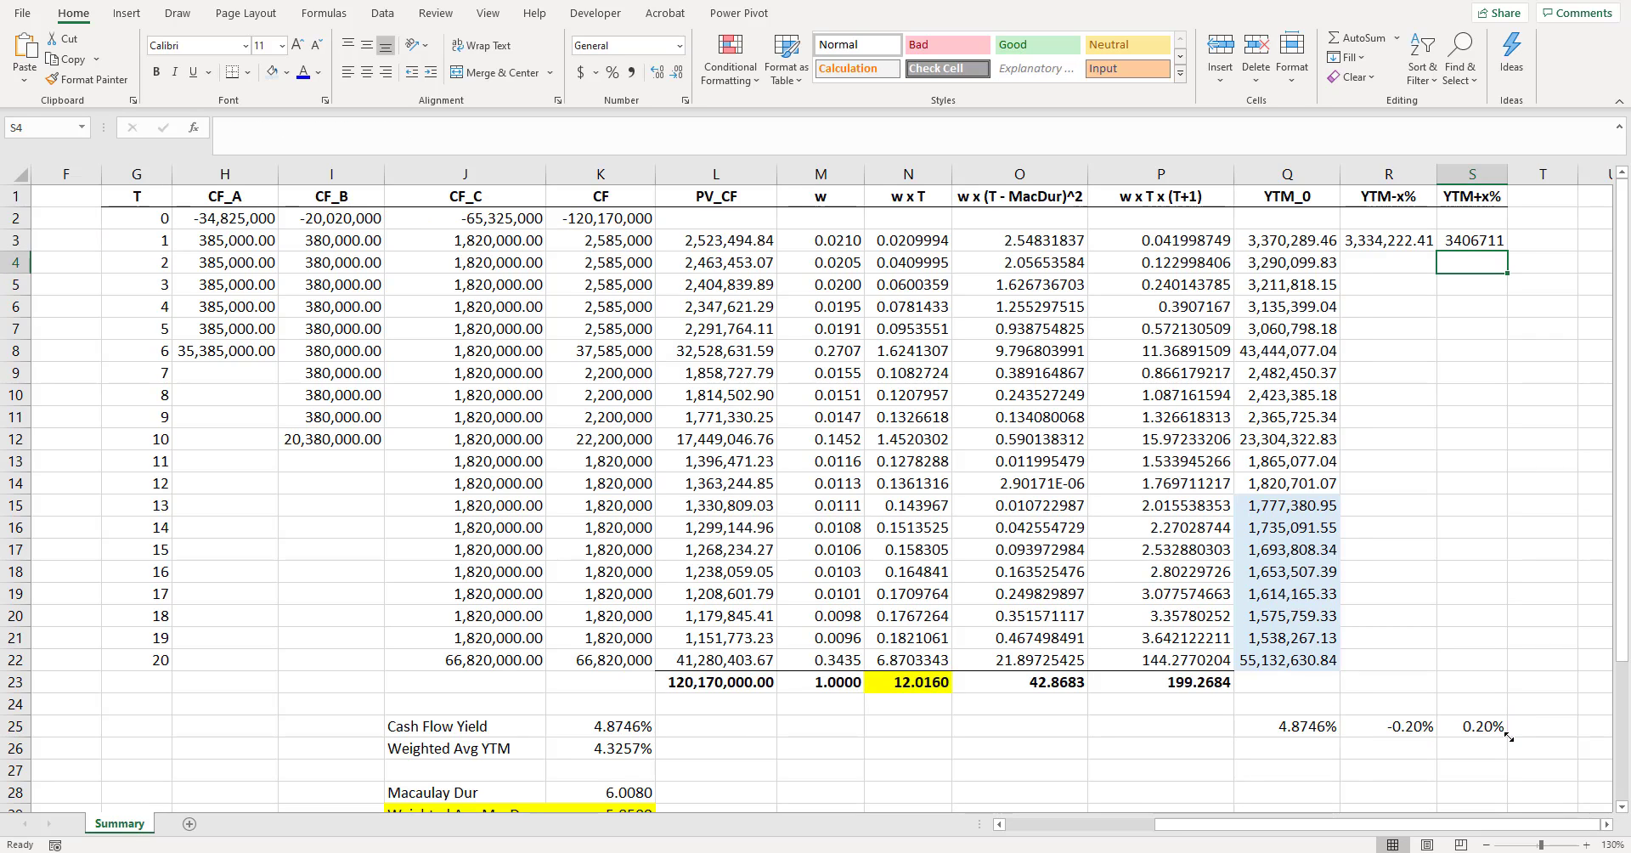
- Format S3 with thousands separators and two decimals, and autofit the YTM+x% column
{"action": "left_click", "coordinate": [1477, 240]}
{"action": "key", "text": "F2"}
{"action": "key", "text": "Escape"}
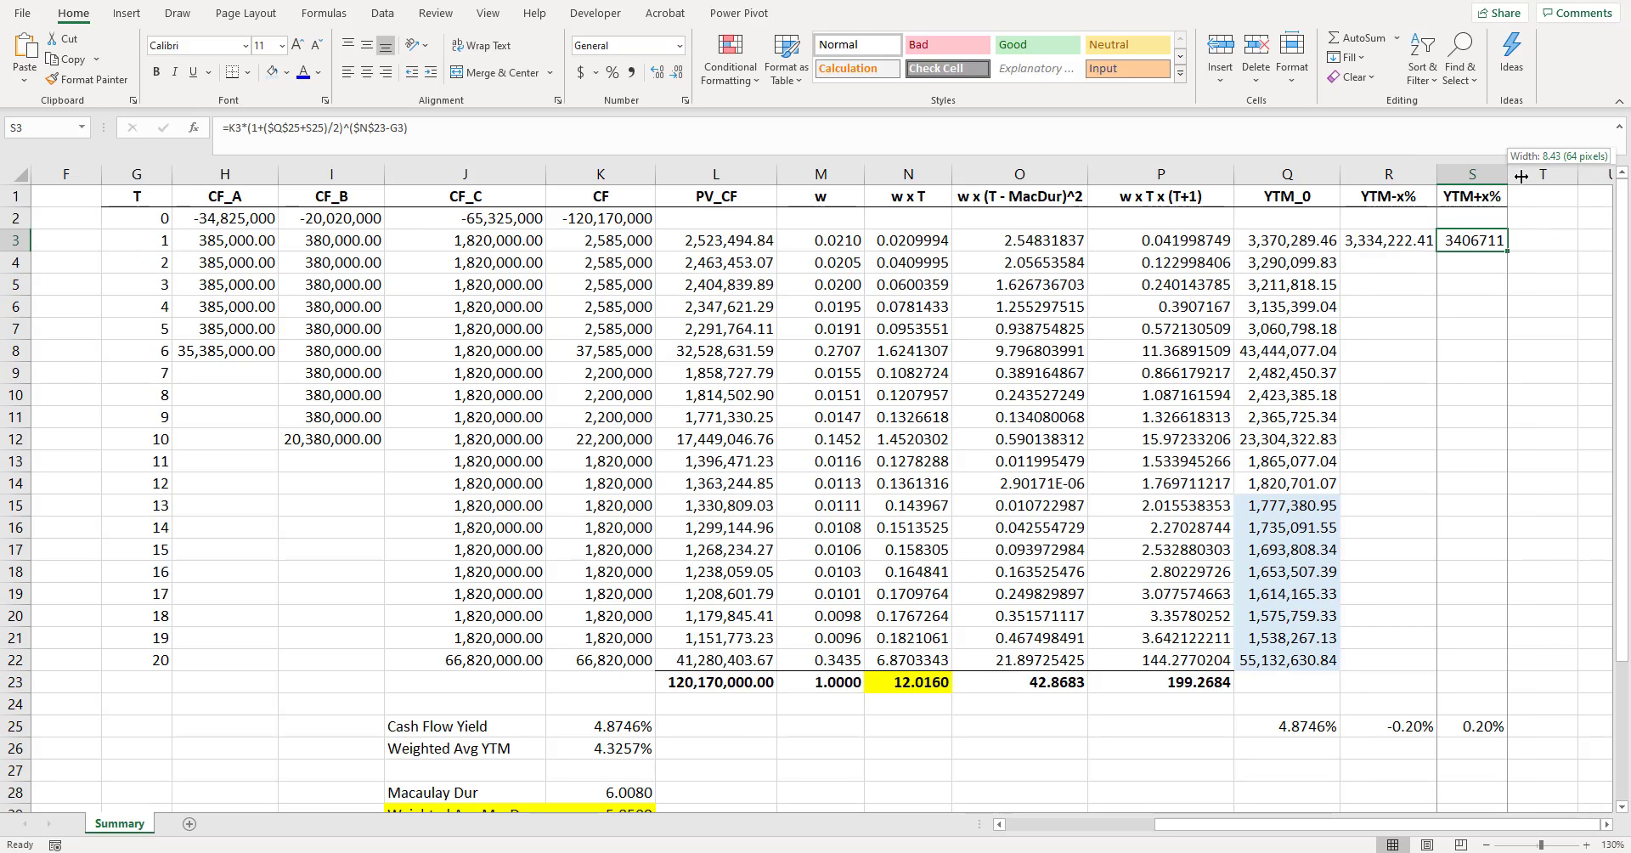
{"action": "double_click", "coordinate": [1508, 173]}
- Make the yield shift references absolute, using $R$25 in the R3 formula and $S$25 in the S3 formula
{"action": "left_click", "coordinate": [1403, 265]}
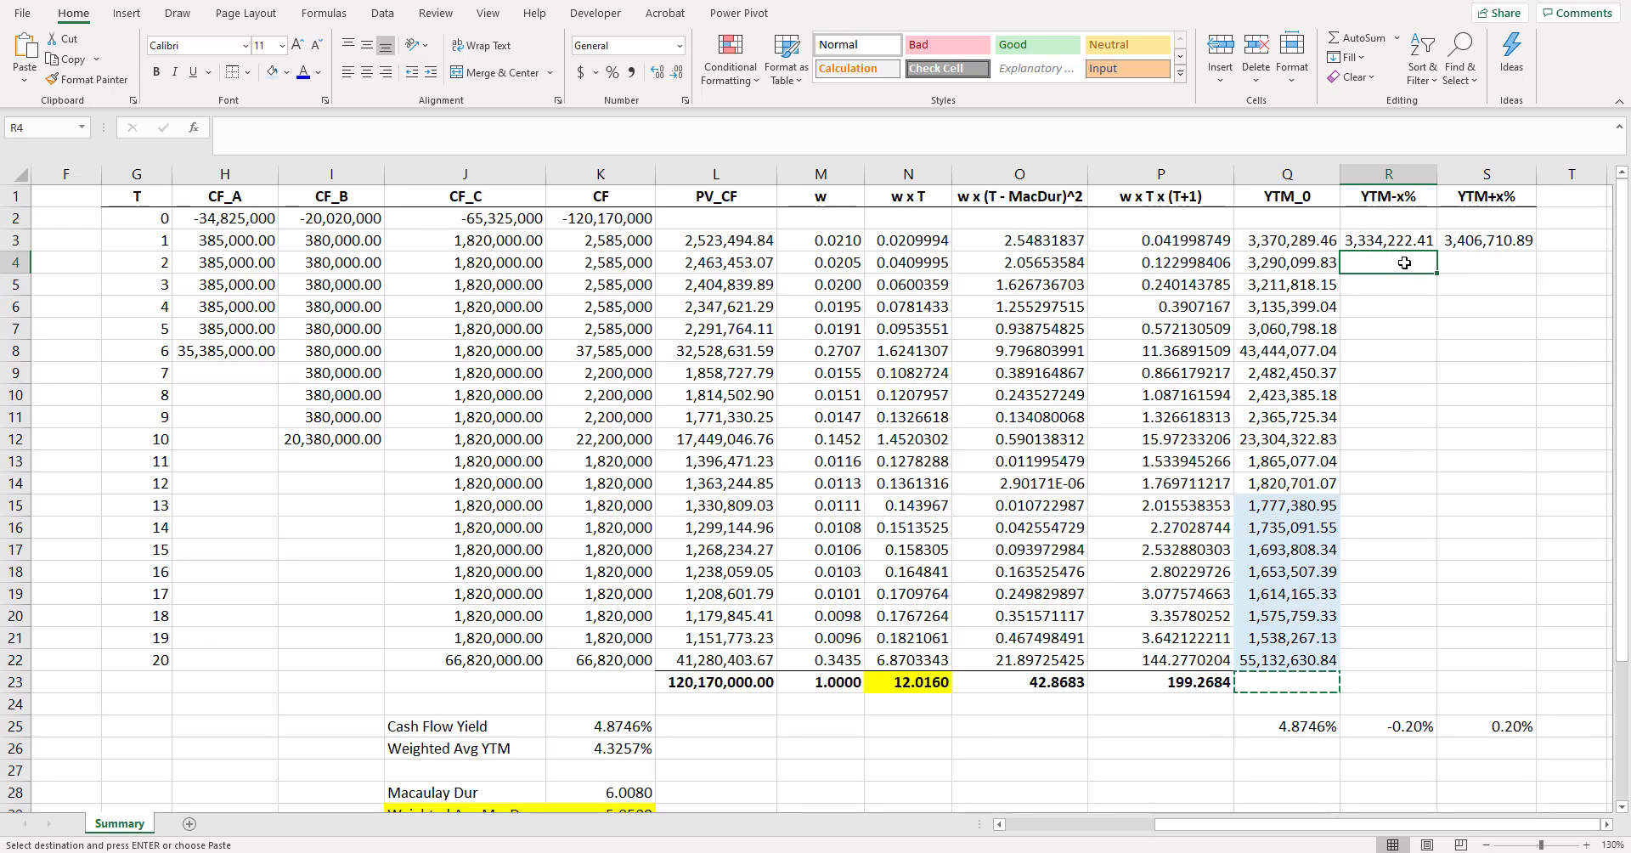
{"action": "left_click", "coordinate": [1403, 246]}
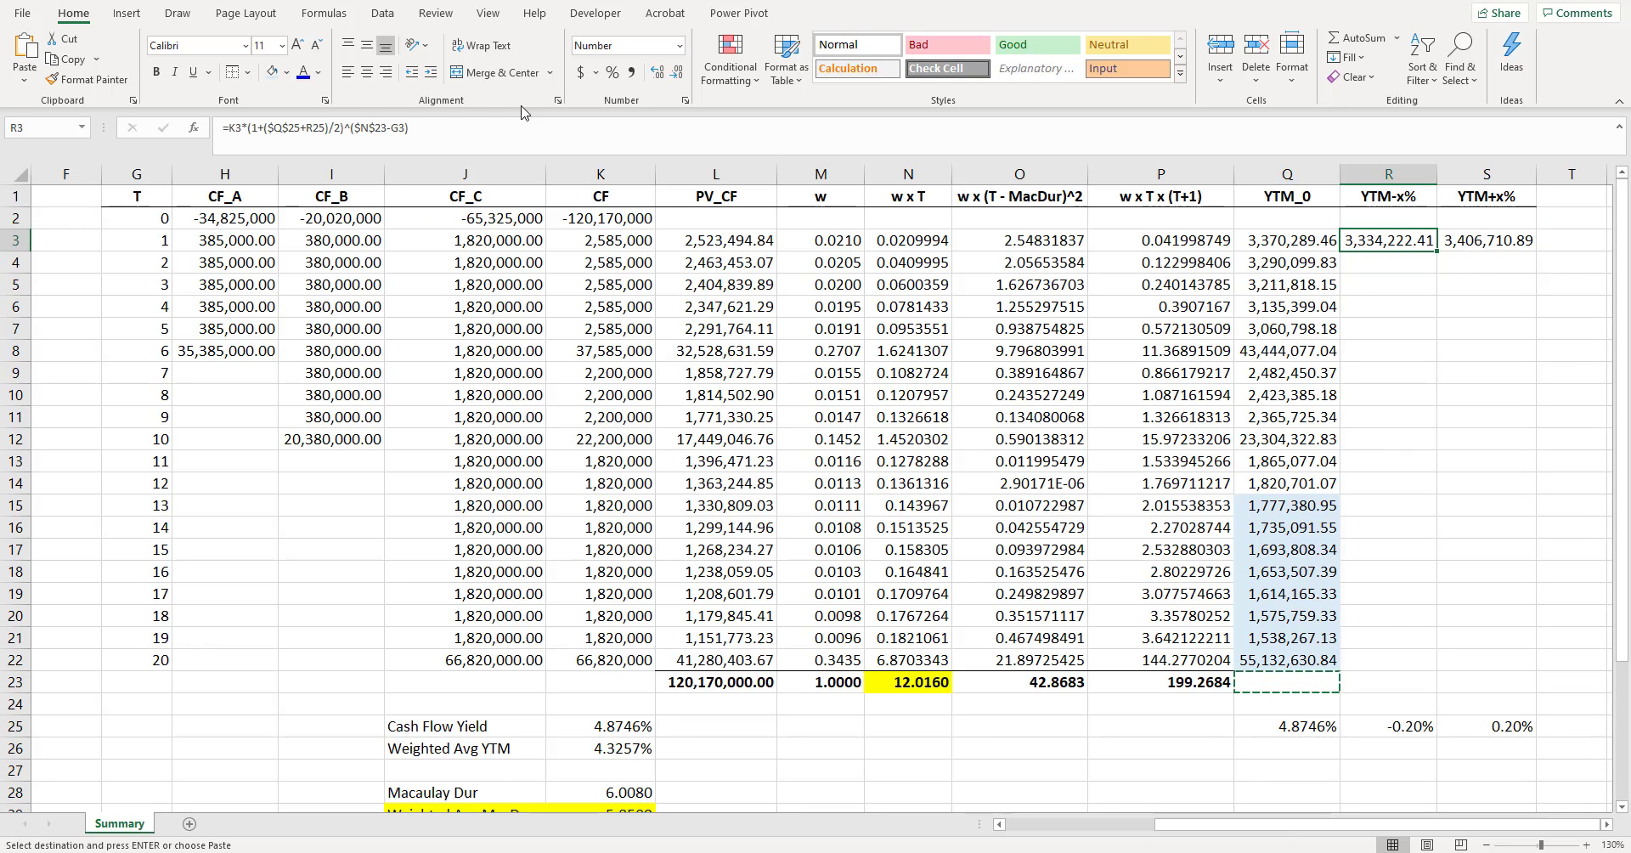
{"action": "left_click", "coordinate": [307, 127]}
{"action": "key", "text": "F4"}
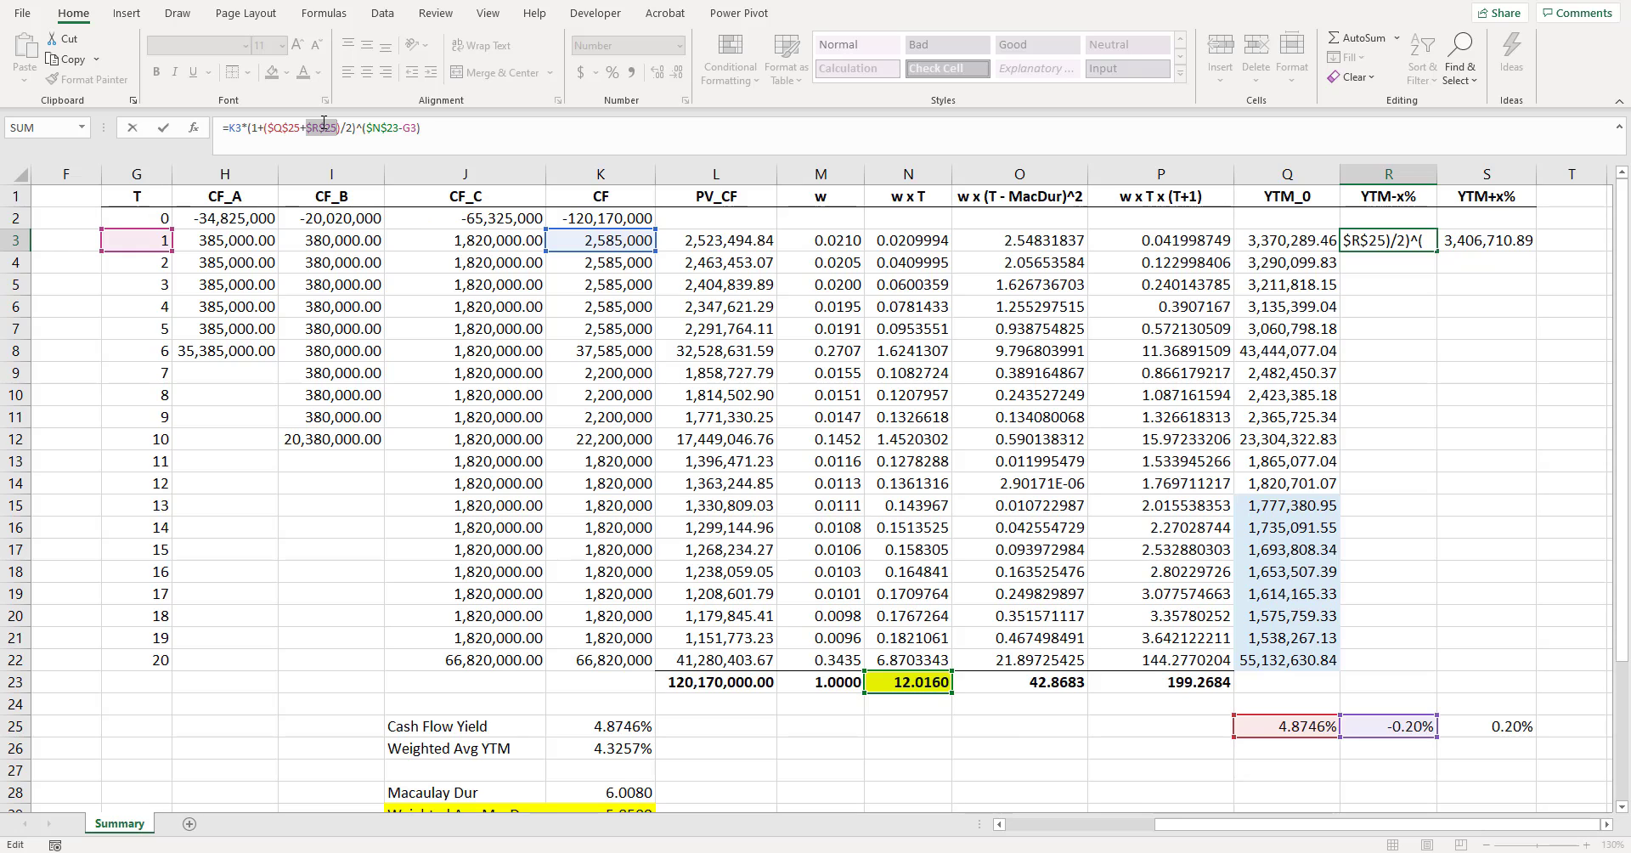
{"action": "key", "text": "Return"}
{"action": "left_click", "coordinate": [1500, 247]}
{"action": "left_click", "coordinate": [314, 127]}
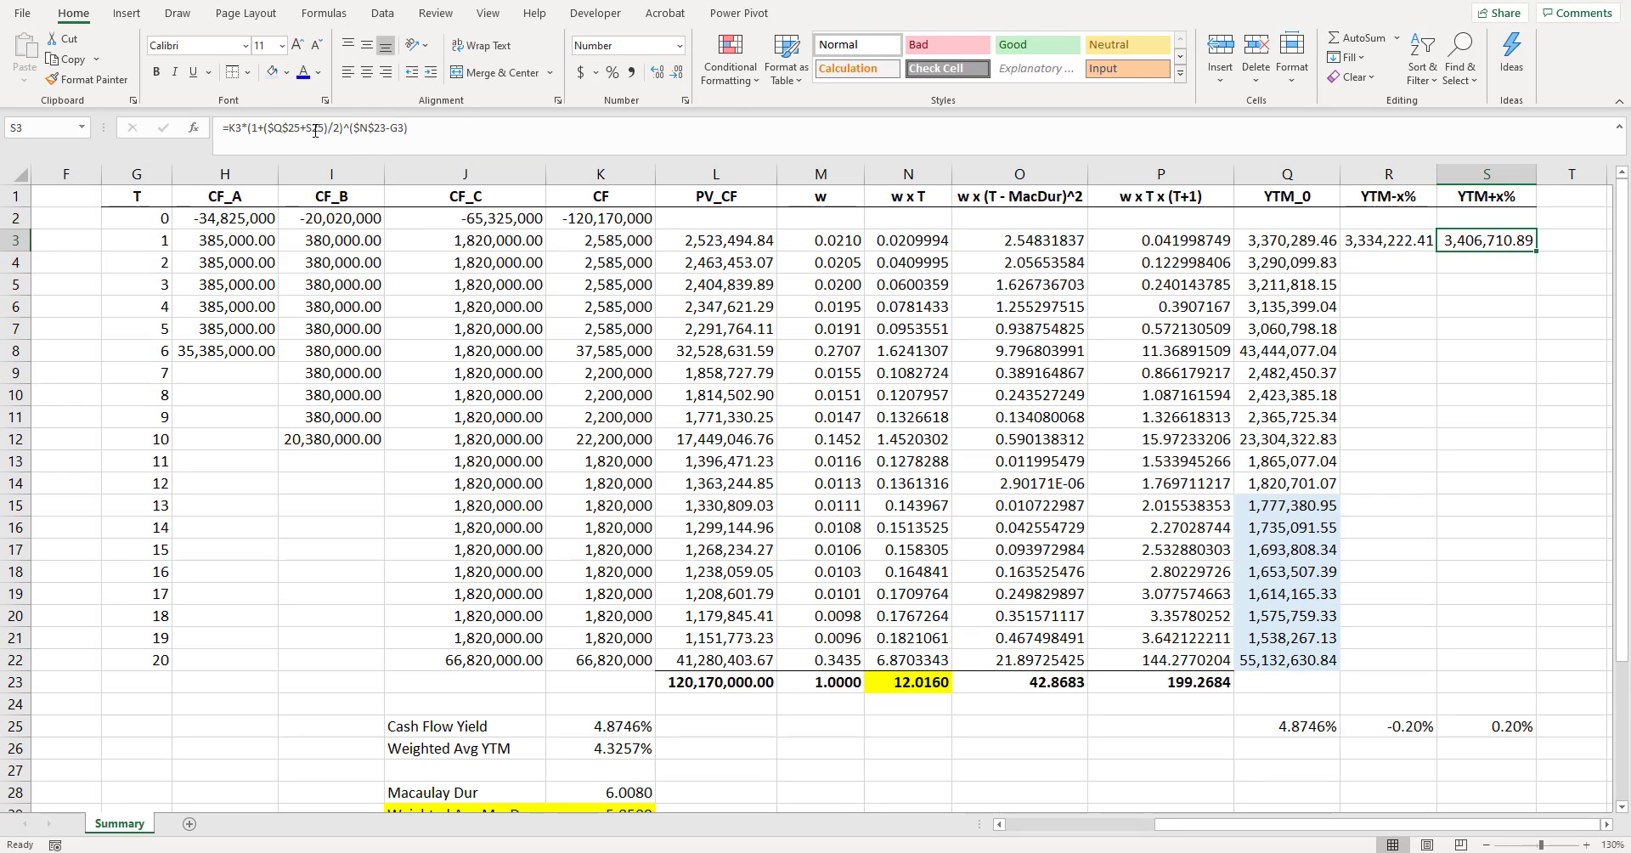
{"action": "key", "text": "F4"}
{"action": "key", "text": "Return"}
- Fill the R3 and S3 formulas down through row 22 and autofit the YTM-x% and YTM+x% columns
{"action": "left_click_drag", "start_coordinate": [1385, 240], "coordinate": [1475, 656]}
{"action": "key", "text": "ctrl+d"}
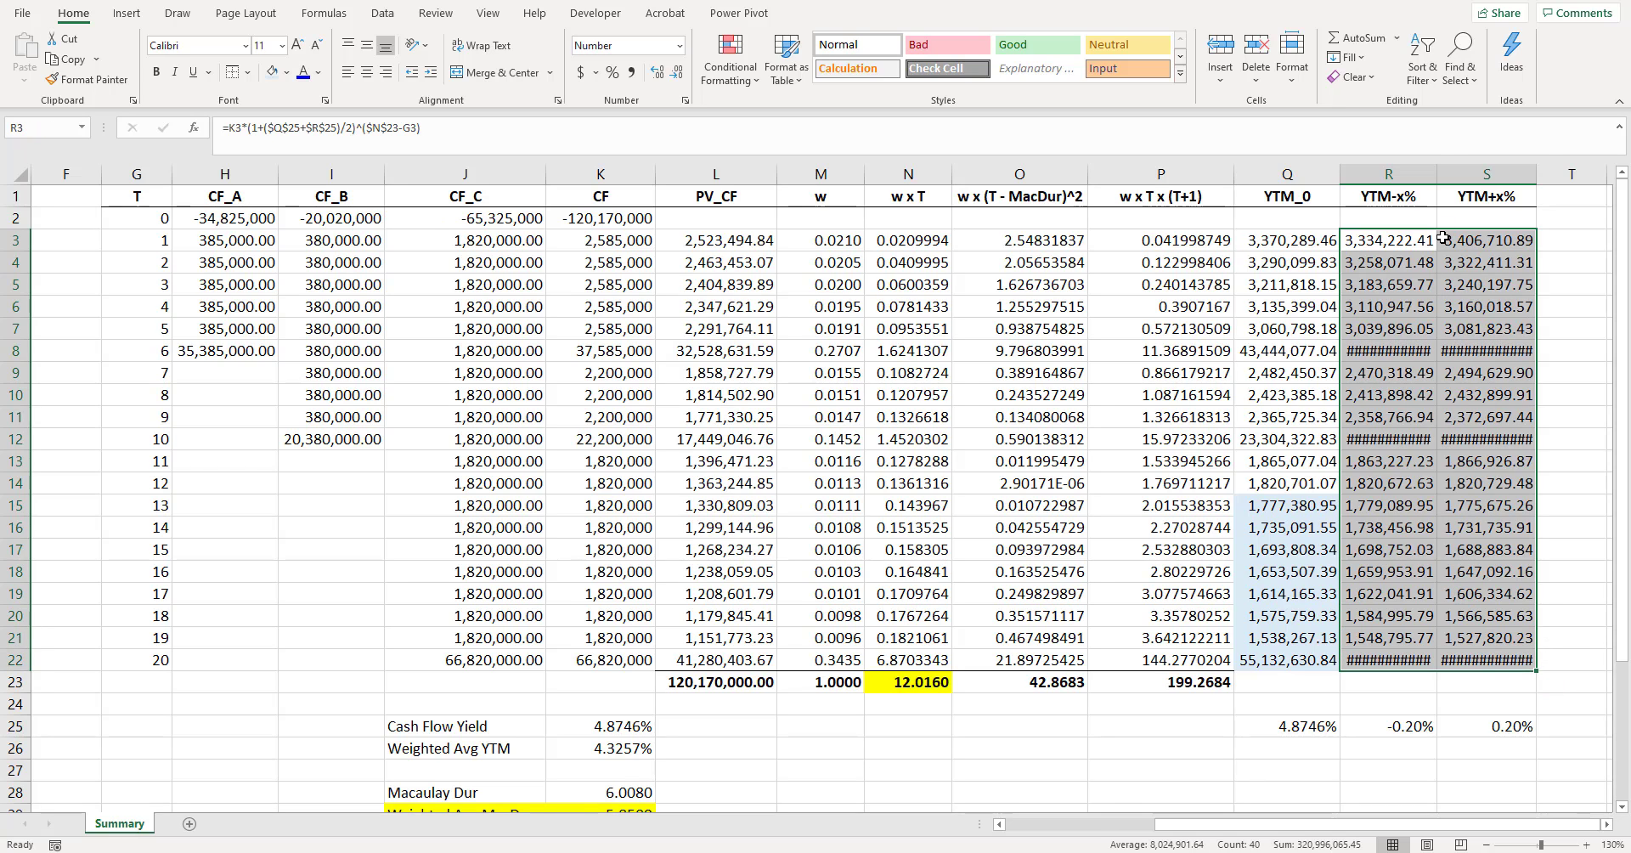
{"action": "double_click", "coordinate": [1436, 173]}
{"action": "double_click", "coordinate": [1547, 174]}
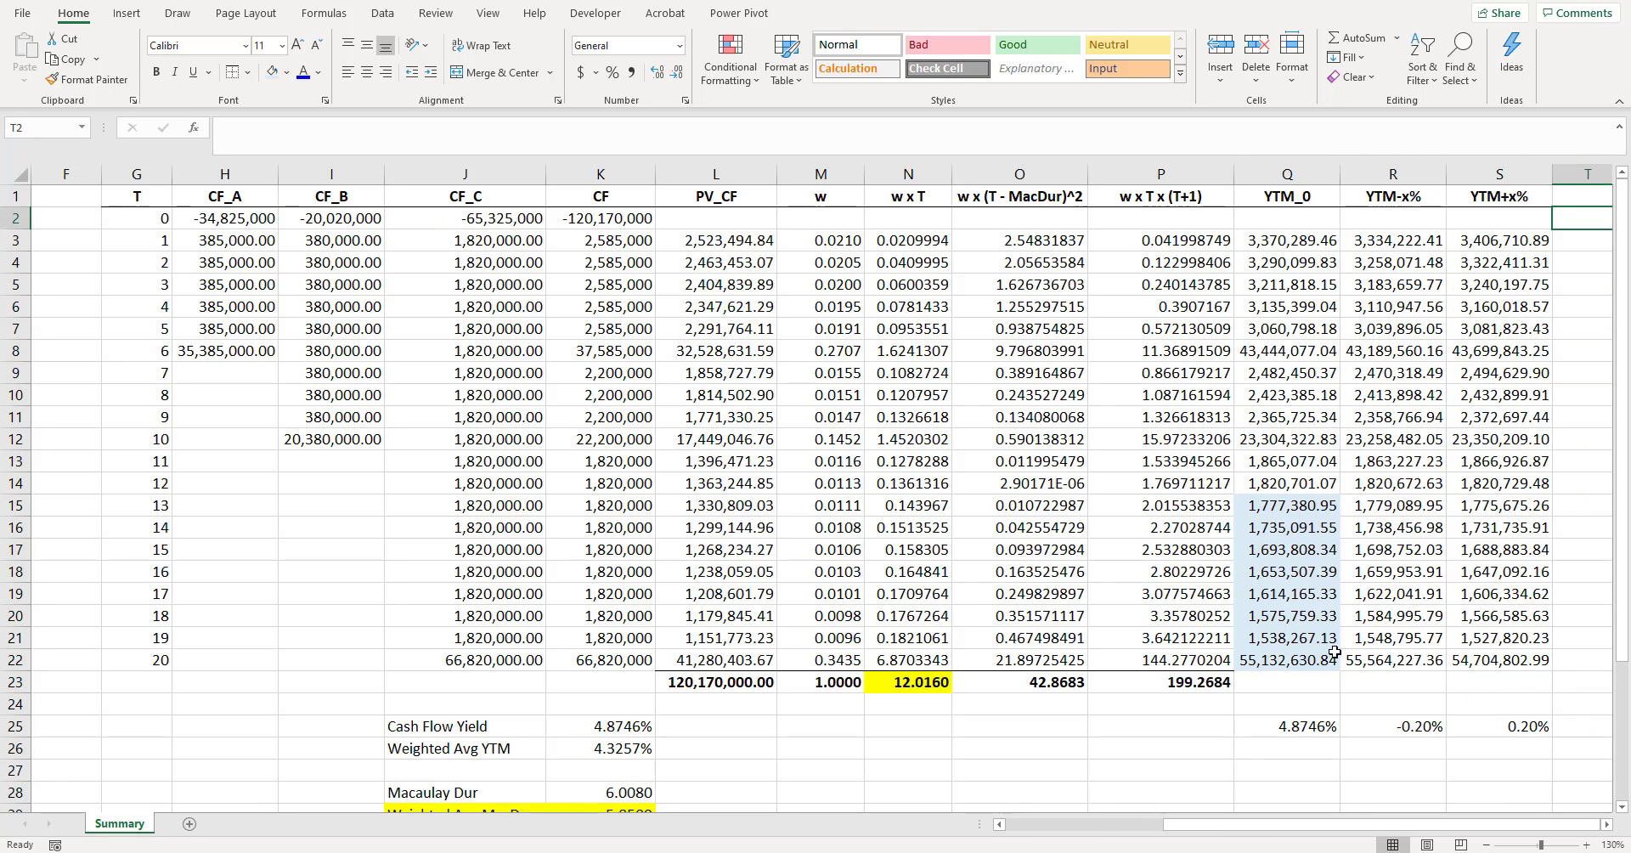
- Total the YTM_0 column in Q23 with =SUM(Q3:Q22), widen the column and make the total bold
{"action": "left_click", "coordinate": [1316, 682]}
{"action": "key", "text": "alt+equal"}
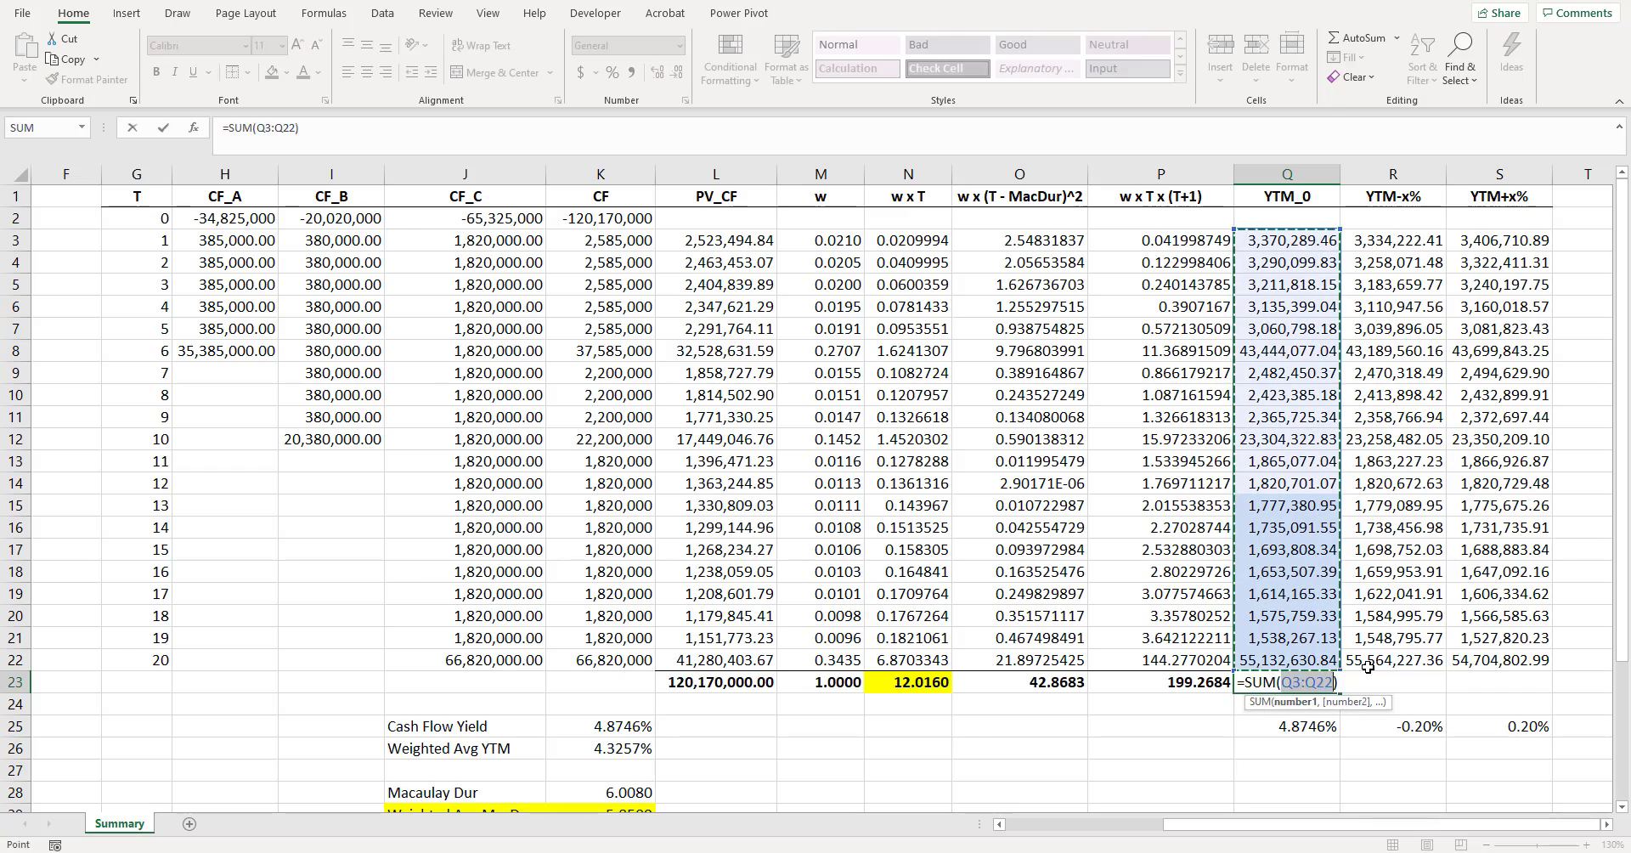
{"action": "key", "text": "Return"}
{"action": "left_click_drag", "start_coordinate": [1334, 176], "coordinate": [1352, 176]}
{"action": "left_click", "coordinate": [1300, 679]}
{"action": "key", "text": "ctrl+b"}
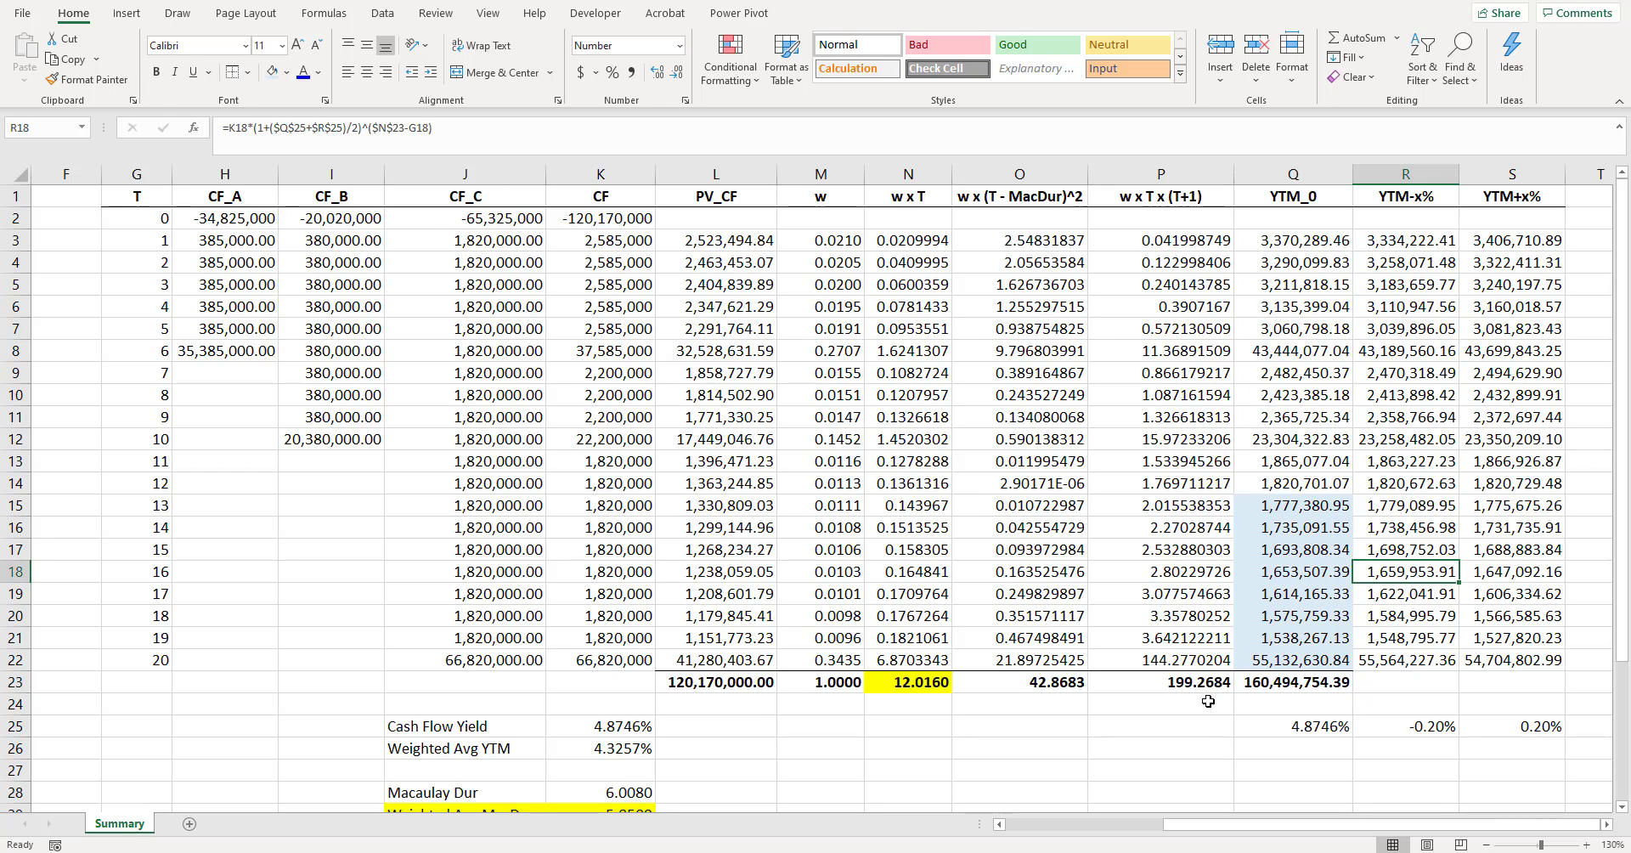
- Review the cash flow yield, the CF_A to CF_C headers, the horizon in N23, the YTM_0 total and the YTM-x% shift
{"action": "left_click", "coordinate": [603, 728]}
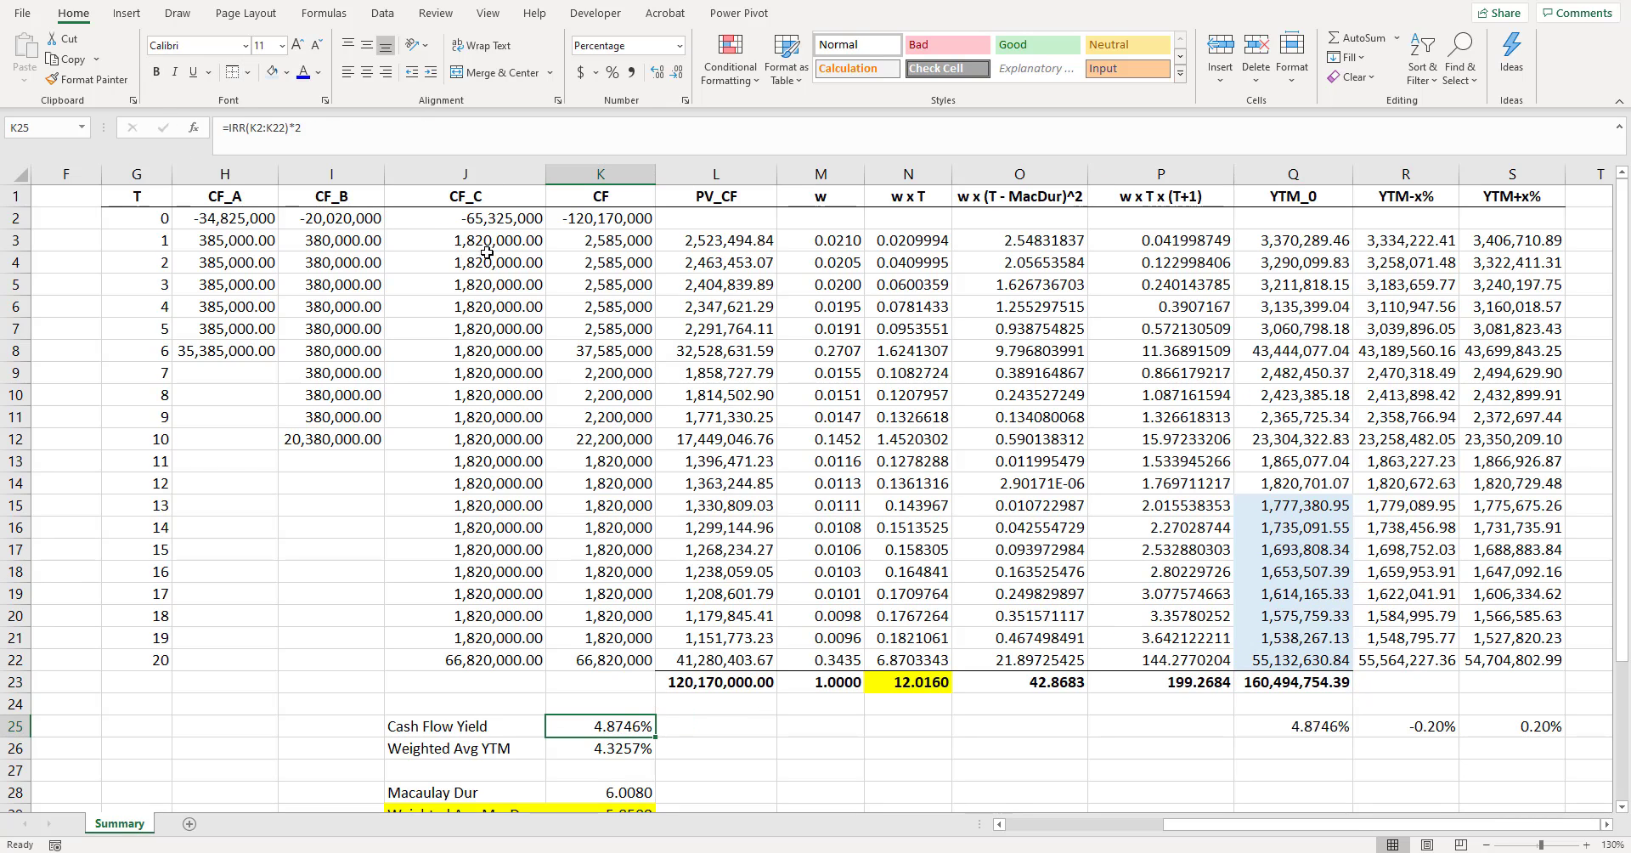
{"action": "left_click_drag", "start_coordinate": [255, 194], "coordinate": [476, 195]}
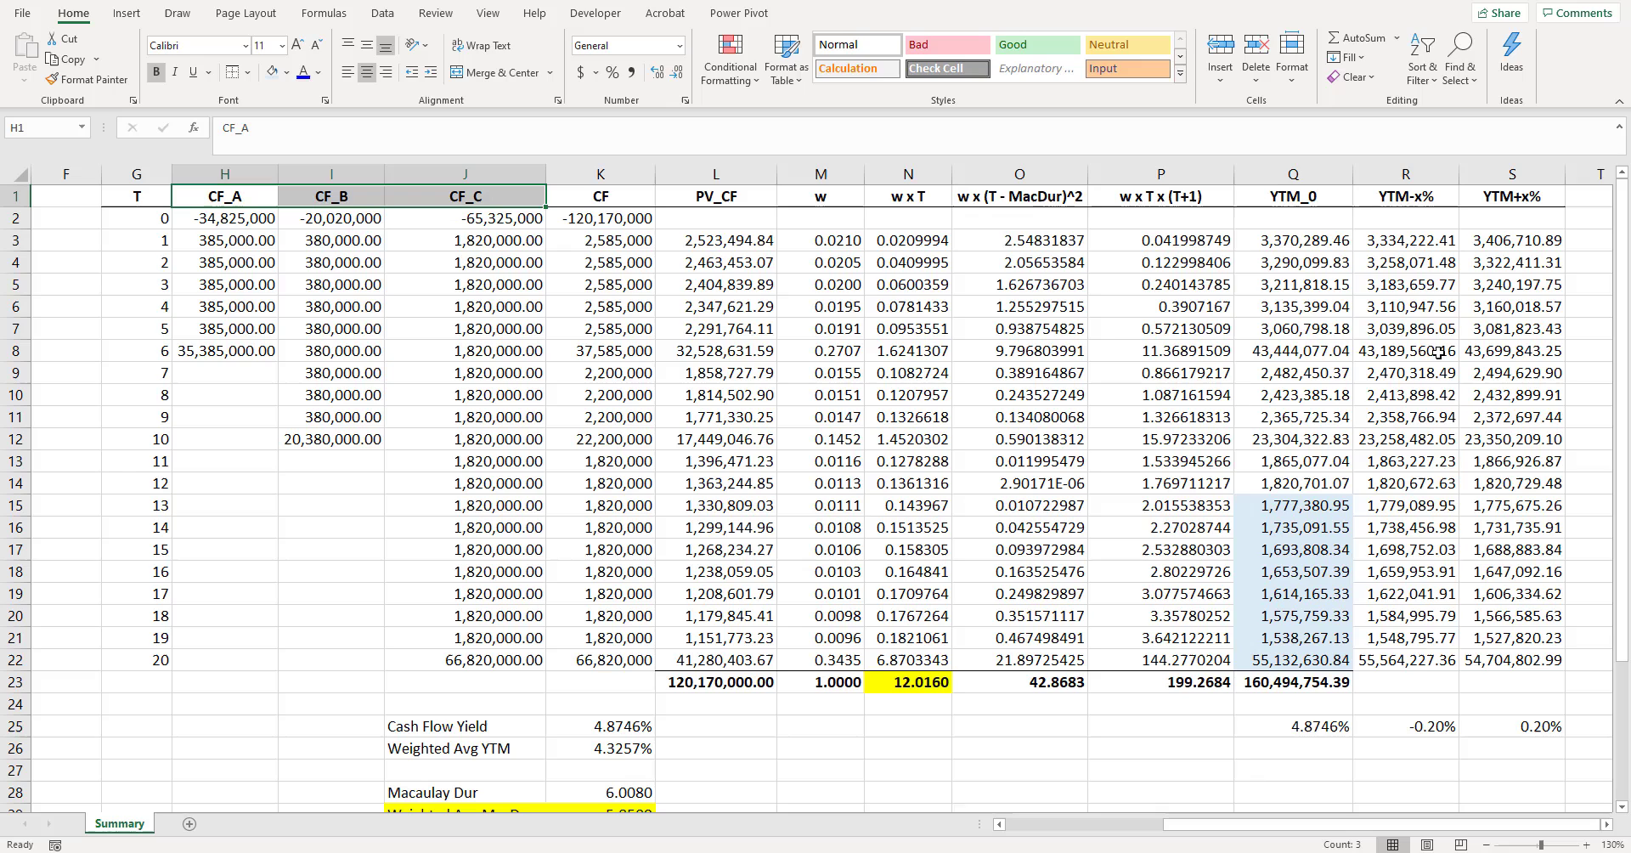
{"action": "left_click", "coordinate": [1302, 243]}
{"action": "left_click", "coordinate": [909, 680]}
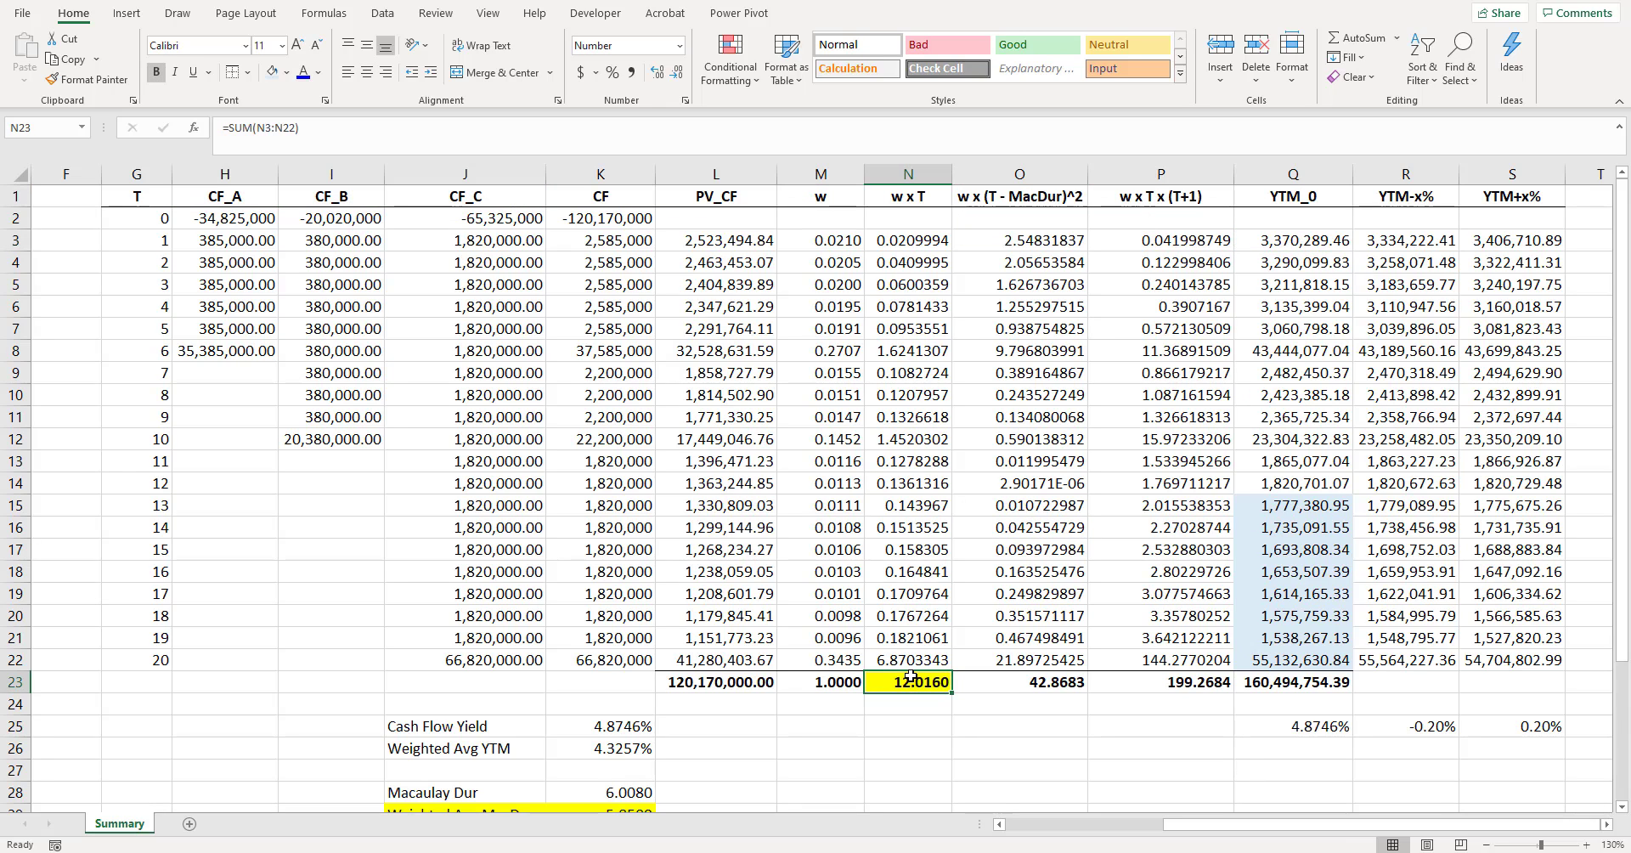
{"action": "left_click", "coordinate": [1301, 684]}
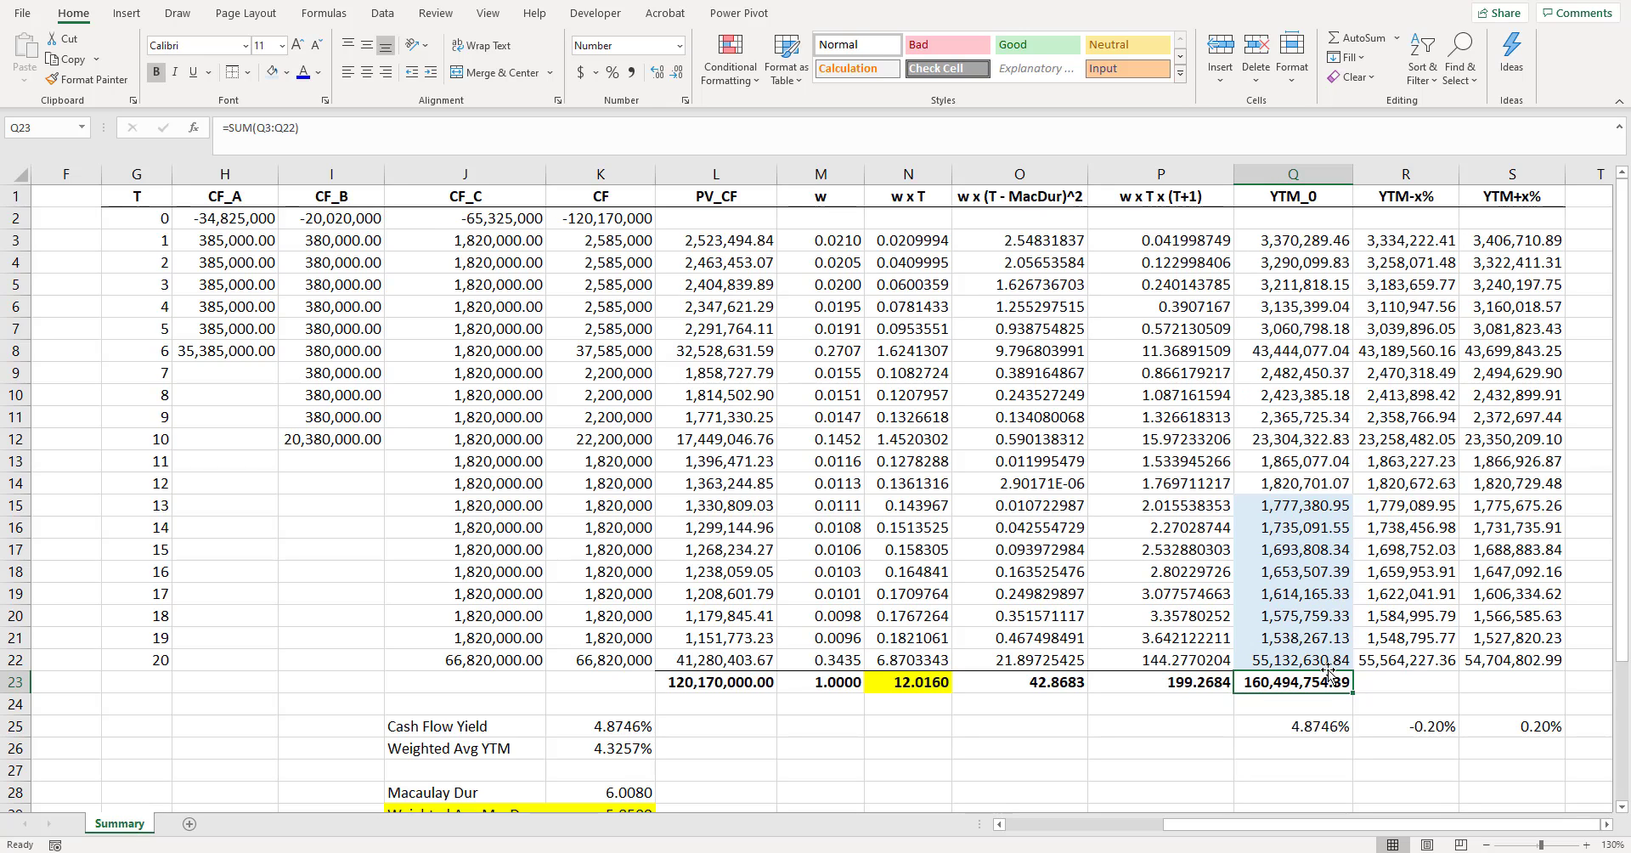
{"action": "left_click", "coordinate": [1408, 194]}
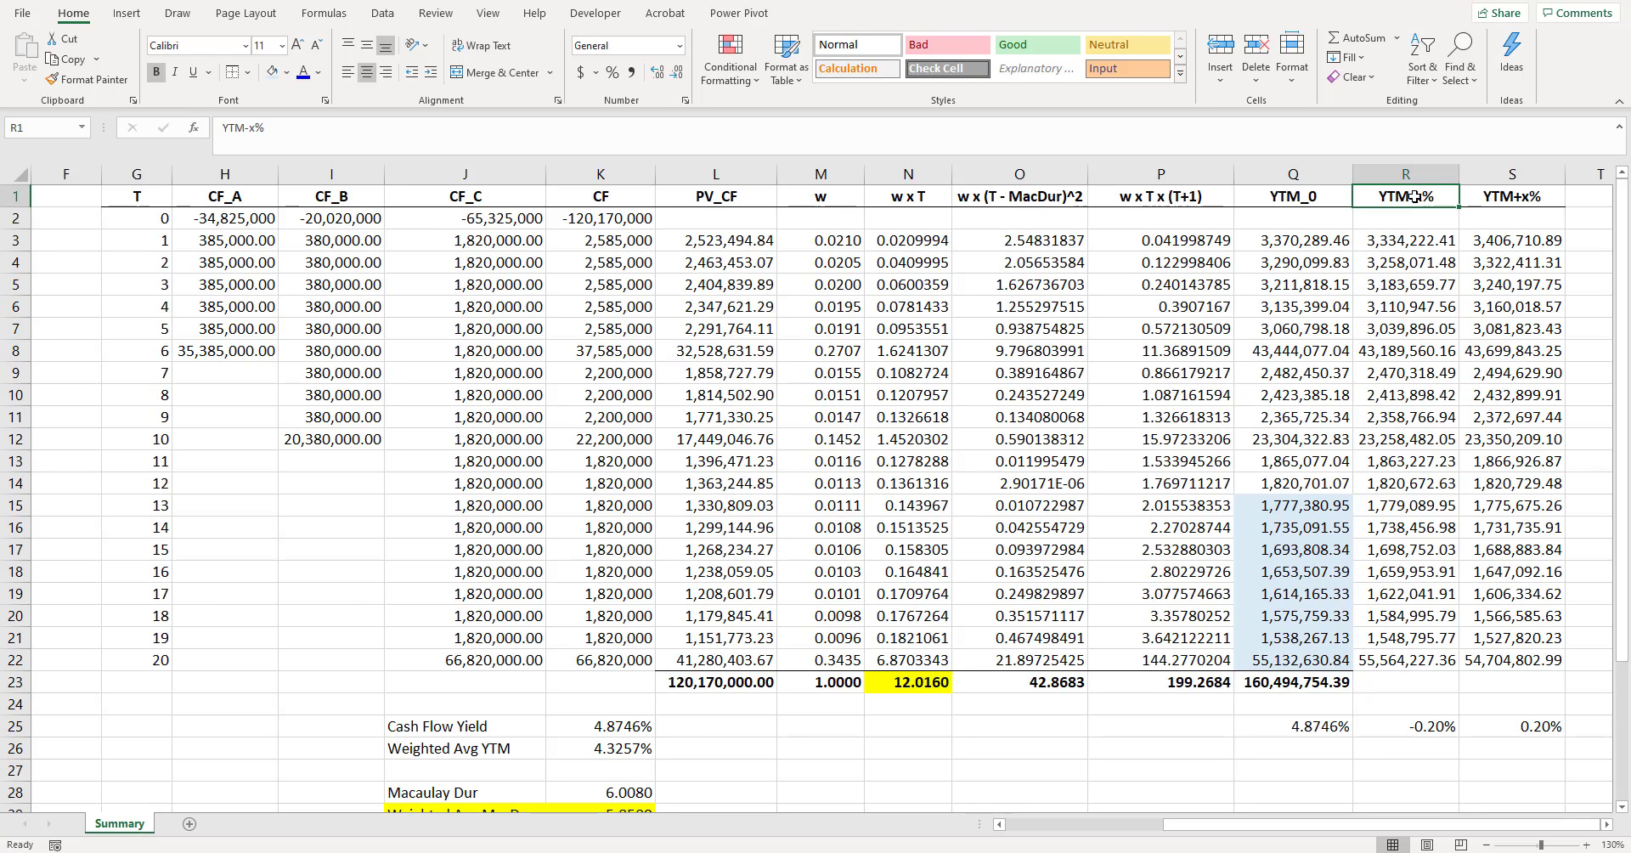
{"action": "left_click", "coordinate": [1439, 730]}
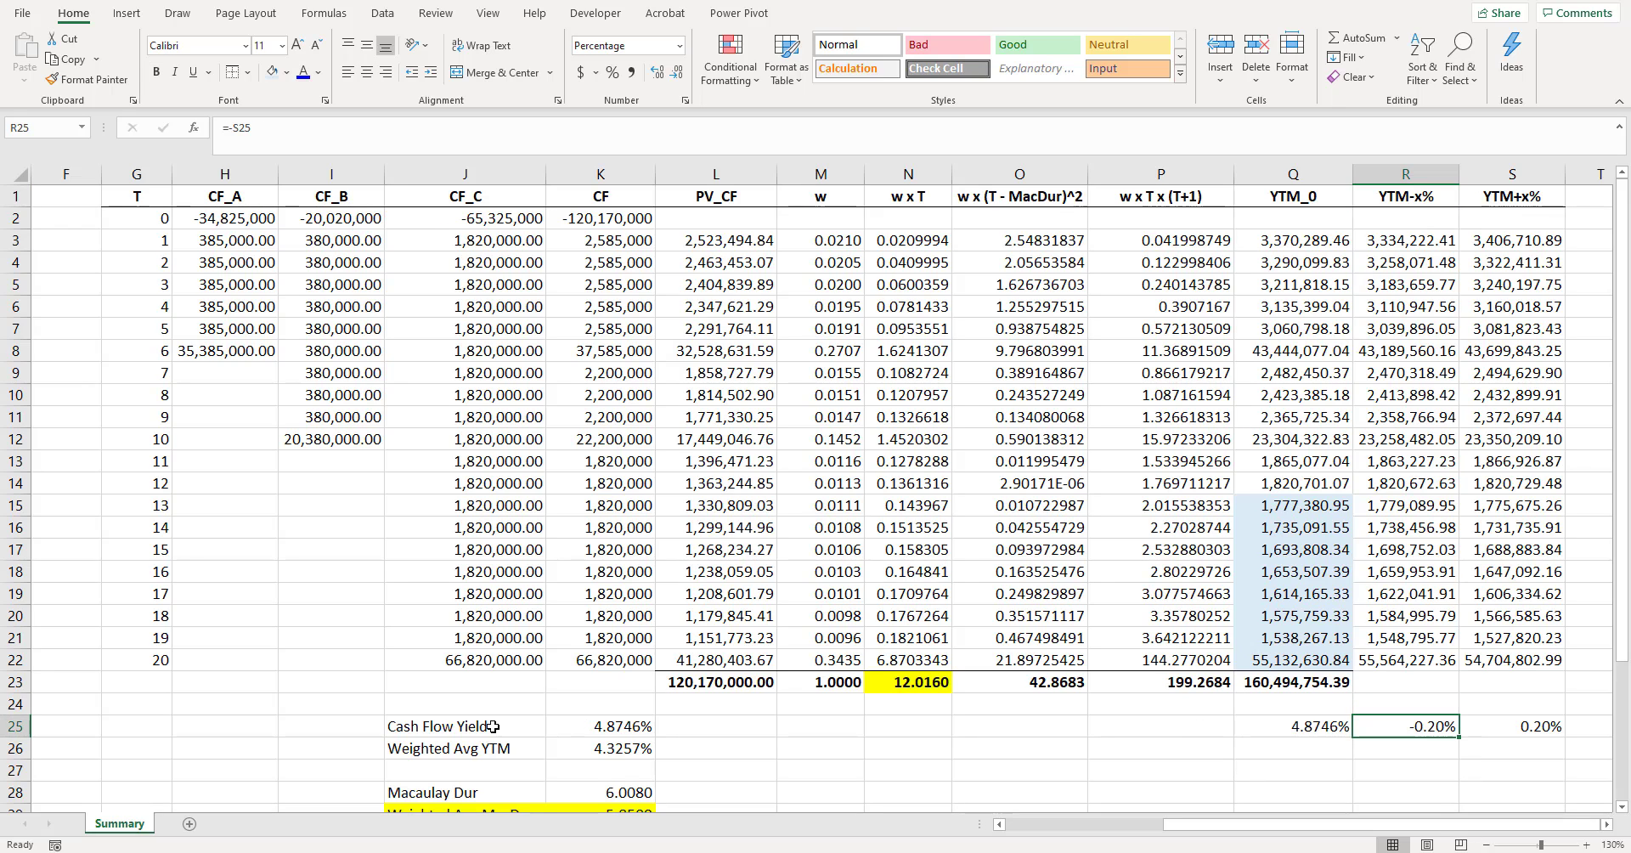
- Total the YTM-x% column in R23 with =SUM(R3:R22), make it bold and widen the column to fit
{"action": "left_click", "coordinate": [1430, 679]}
{"action": "key", "text": "alt+equal"}
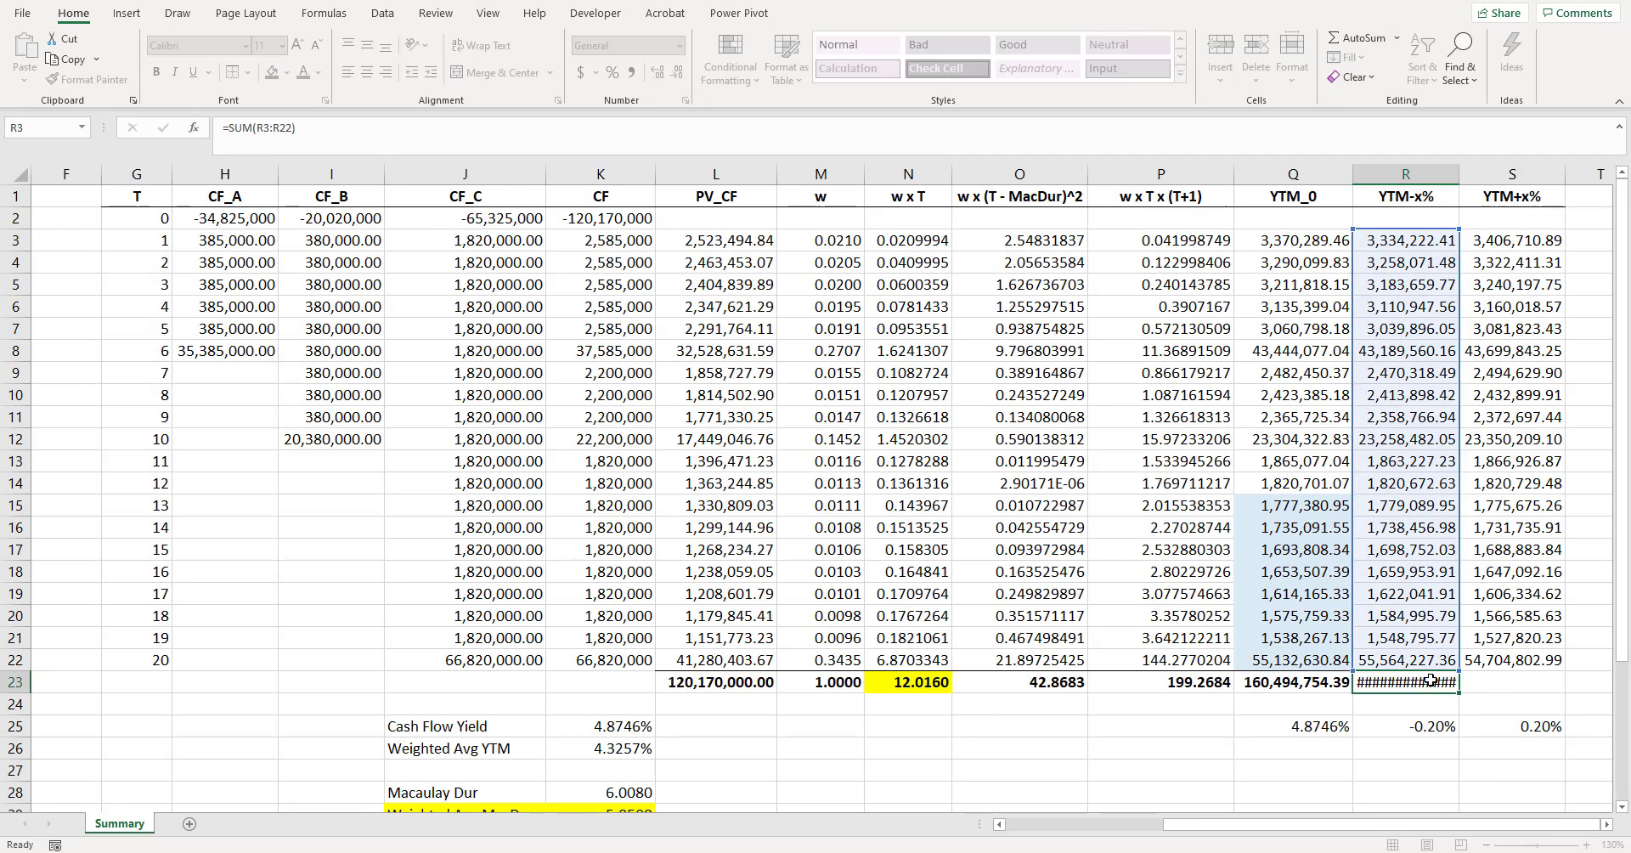
{"action": "key", "text": "Return"}
{"action": "left_click", "coordinate": [1397, 681]}
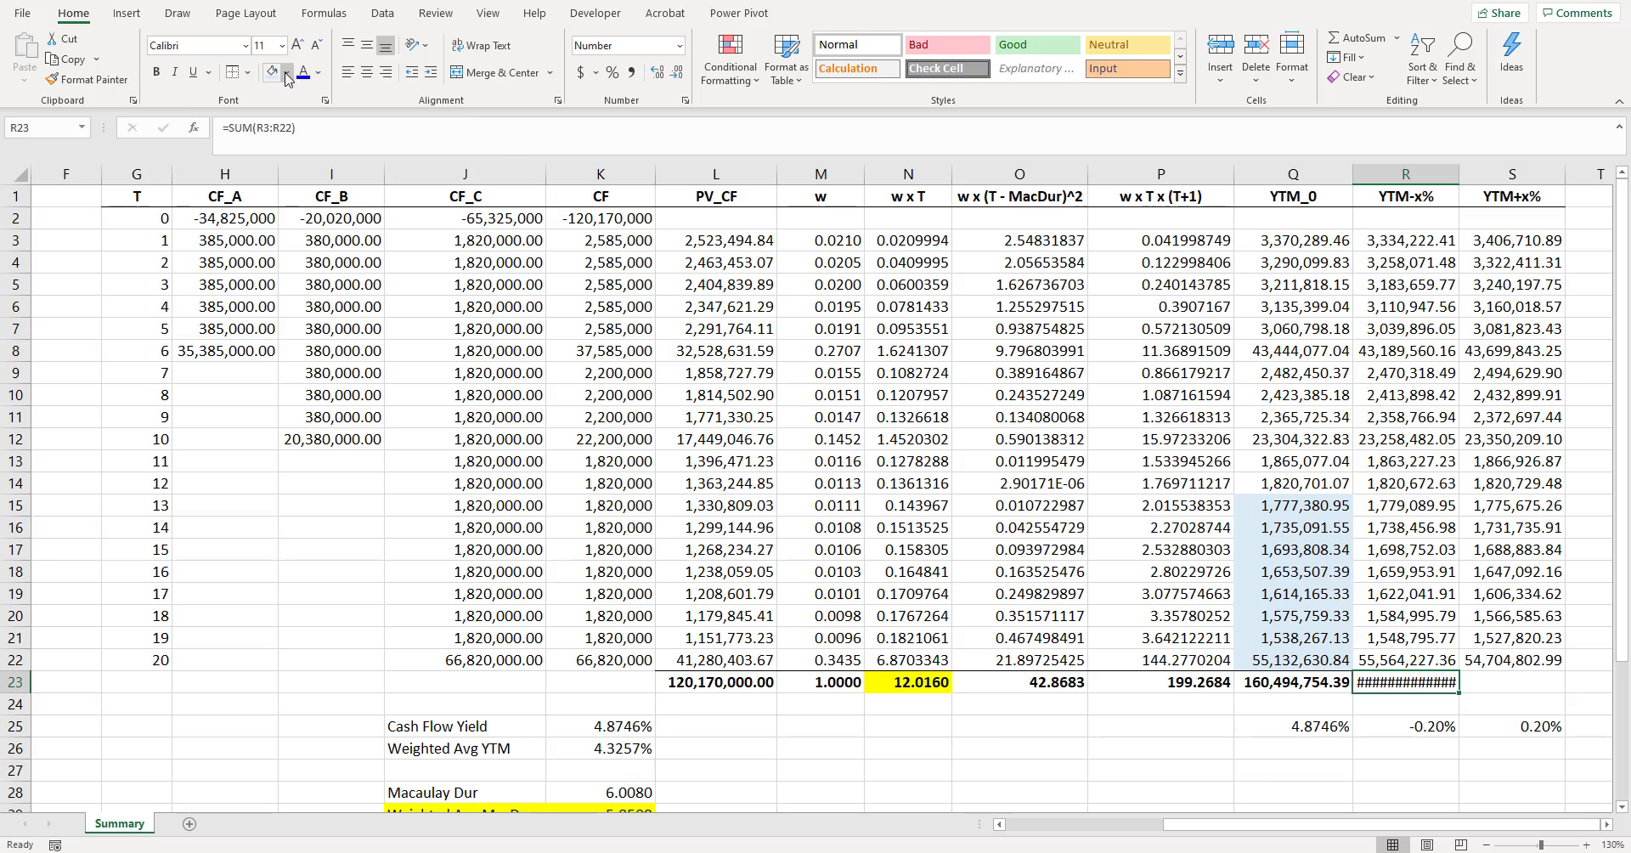
{"action": "left_click_drag", "start_coordinate": [1459, 173], "coordinate": [1487, 173]}
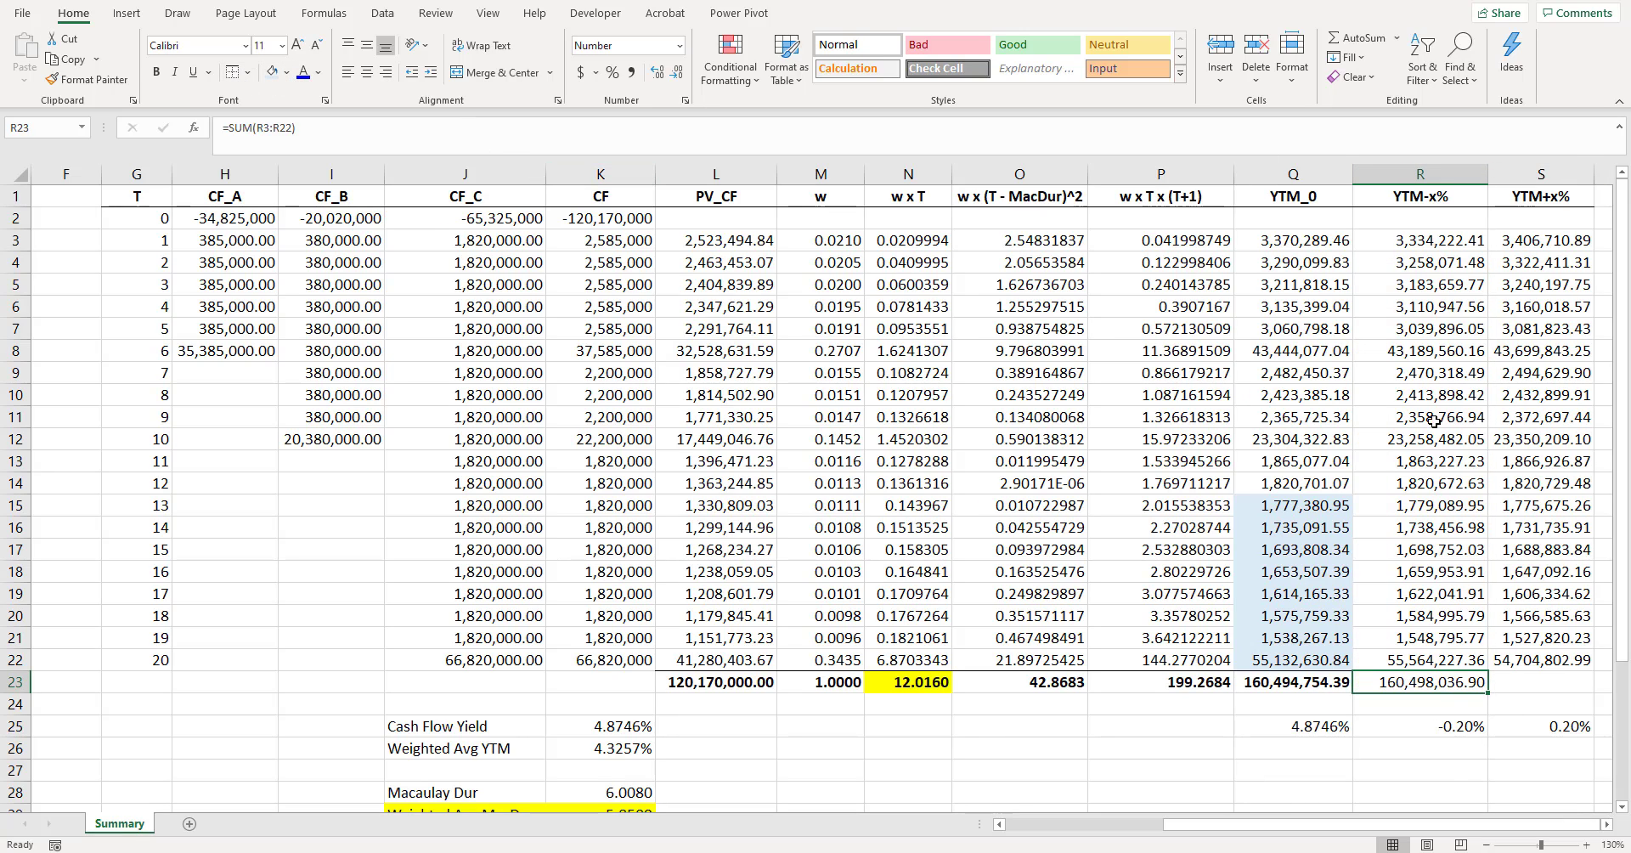
{"action": "key", "text": "ctrl+b"}
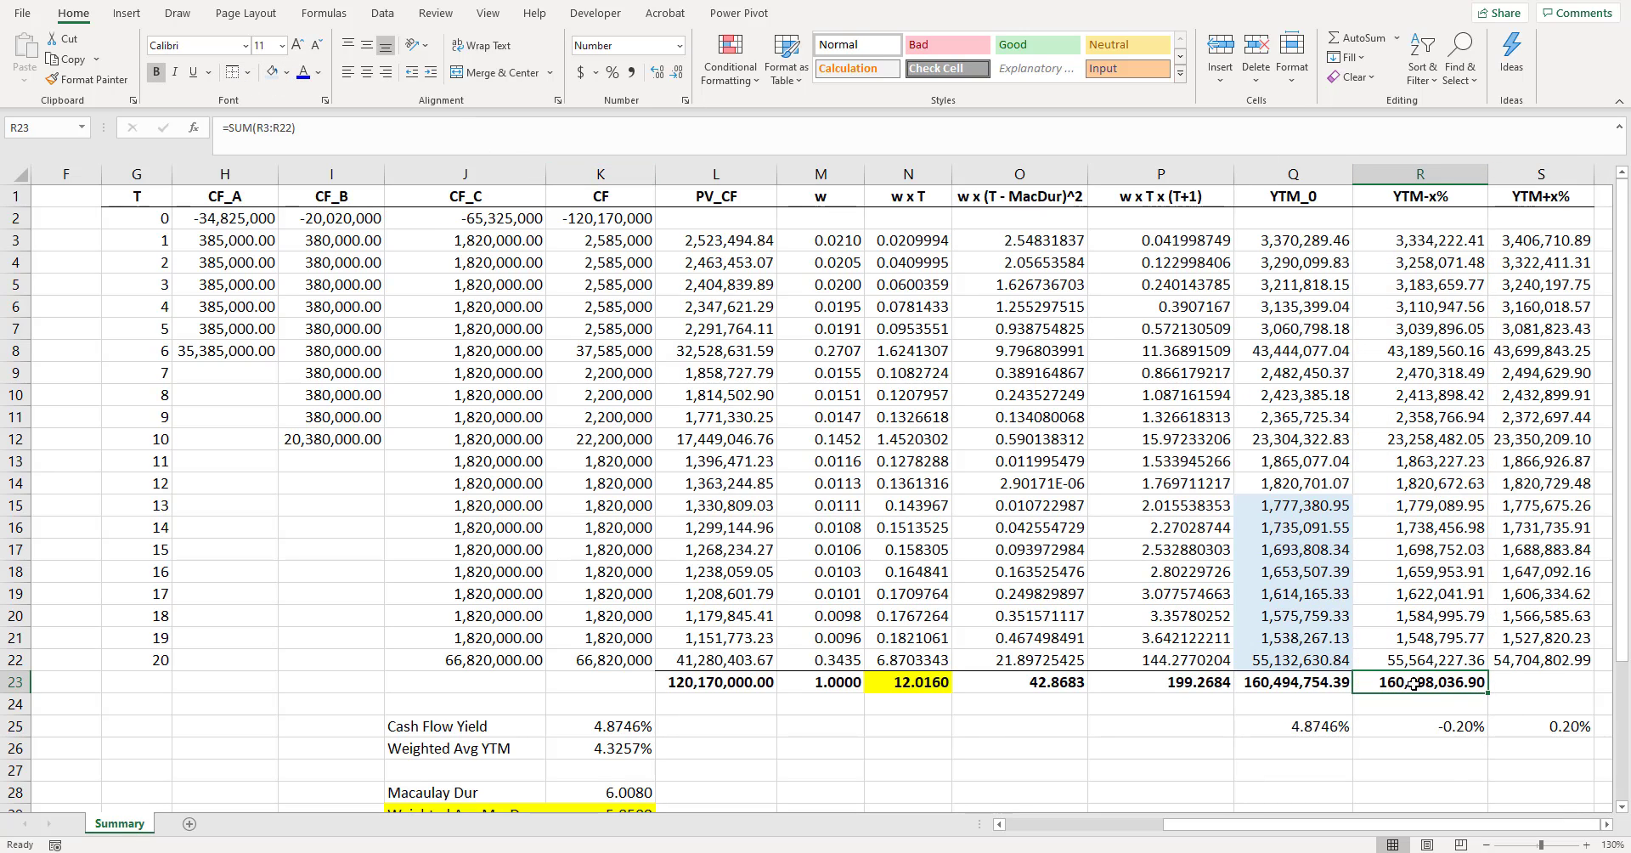
{"action": "left_click_drag", "start_coordinate": [1487, 173], "coordinate": [1475, 173]}
- Fill the R23 total formula across to S23 and widen the YTM+x% column to fit it
{"action": "left_click", "coordinate": [1522, 681]}
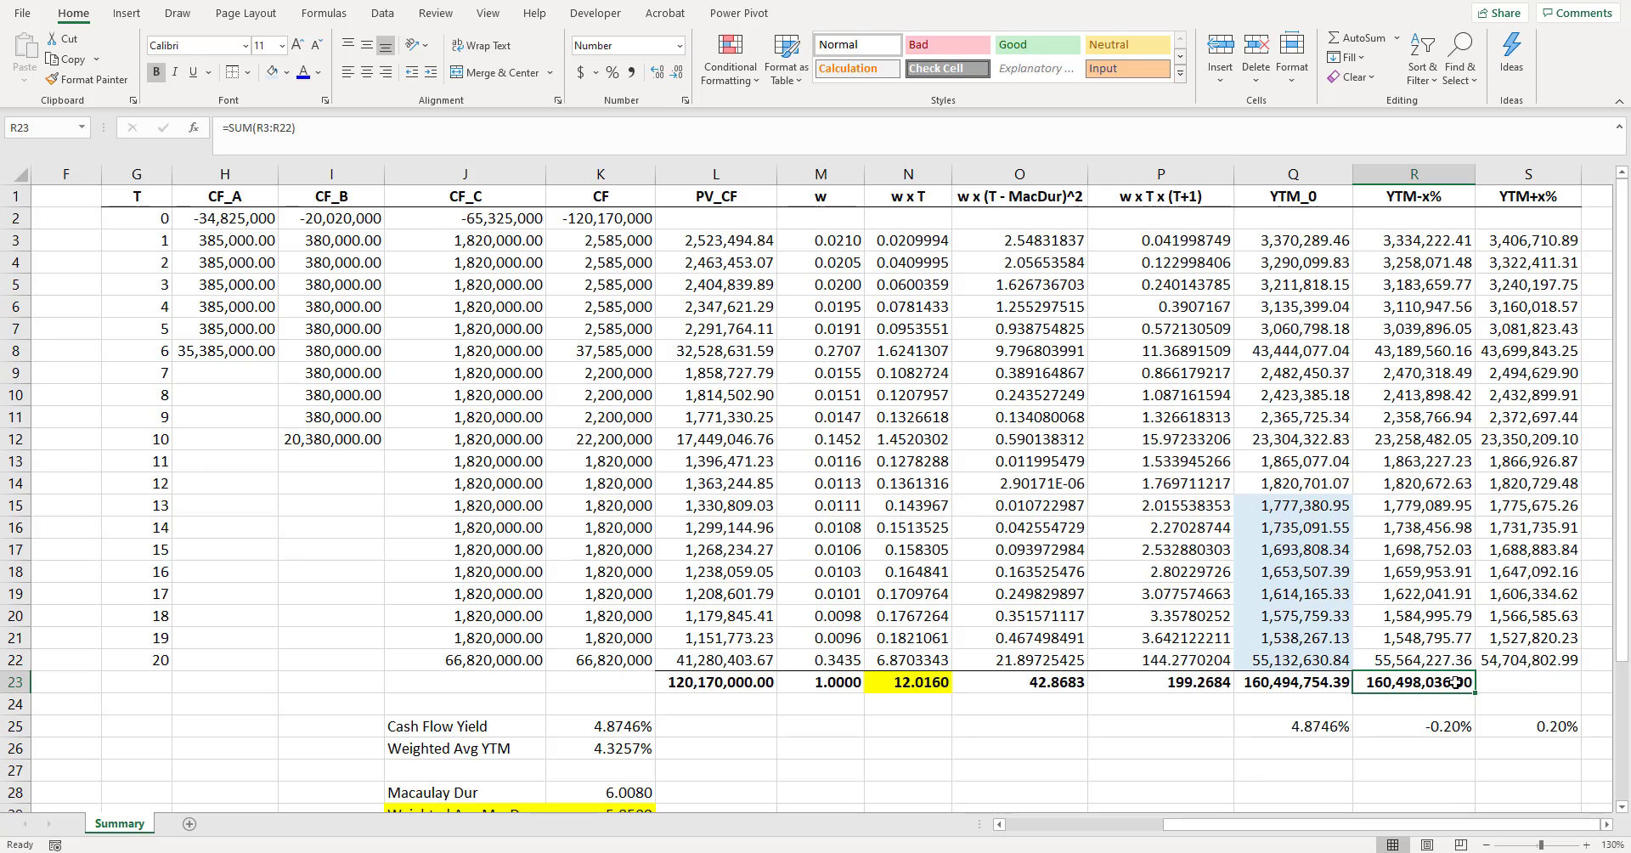
{"action": "left_click_drag", "start_coordinate": [1449, 685], "coordinate": [1533, 682]}
{"action": "key", "text": "ctrl+r"}
{"action": "left_click", "coordinate": [1542, 661]}
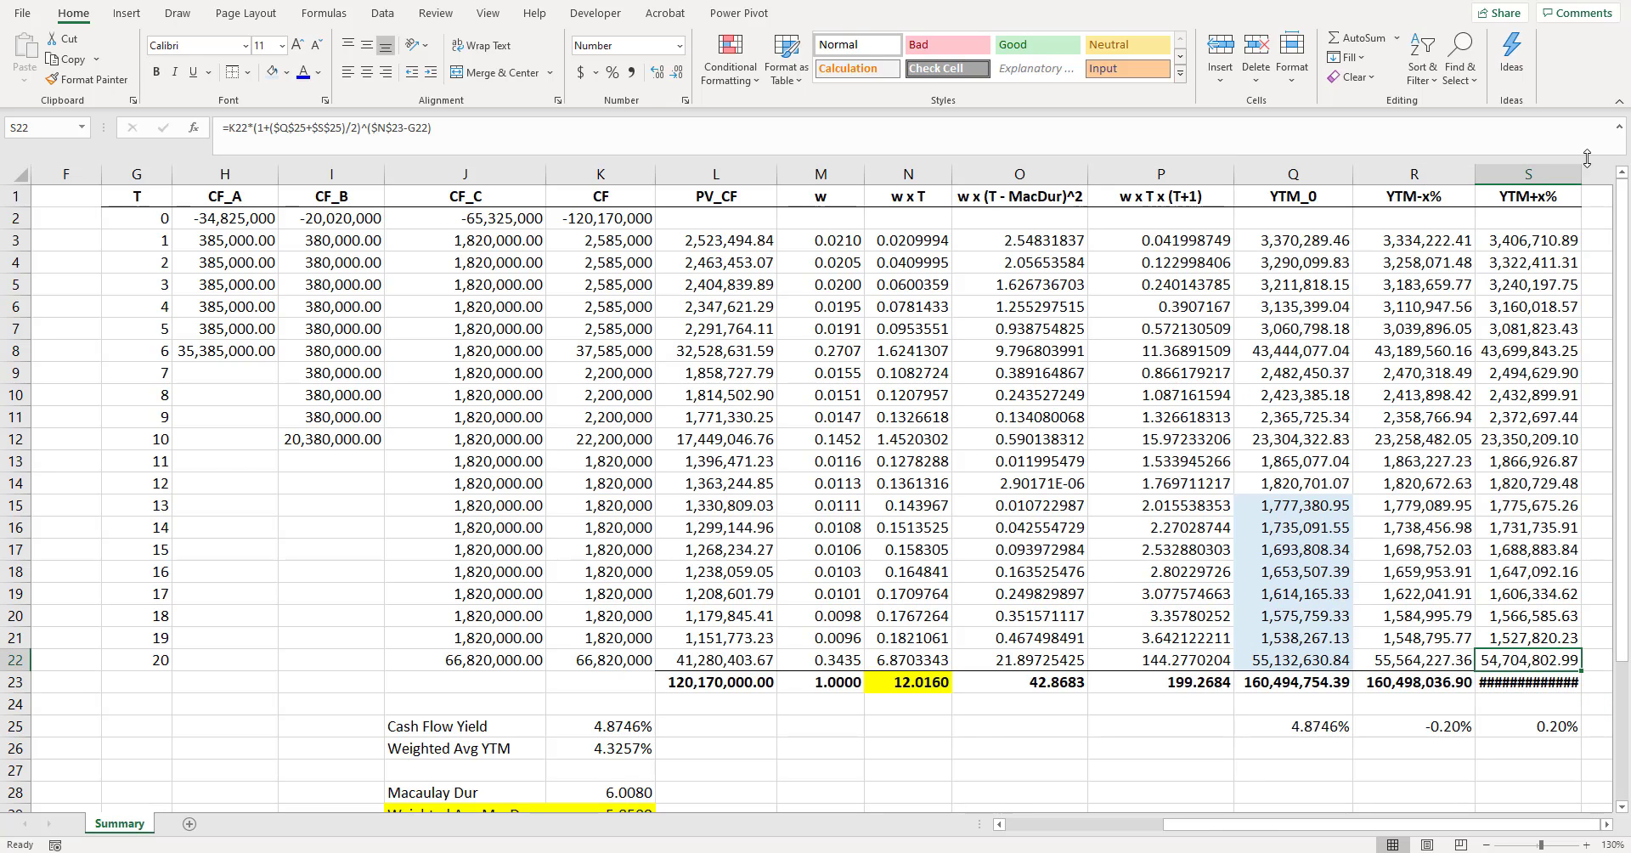
{"action": "left_click_drag", "start_coordinate": [1581, 174], "coordinate": [1596, 174]}
{"action": "left_click", "coordinate": [1556, 682]}
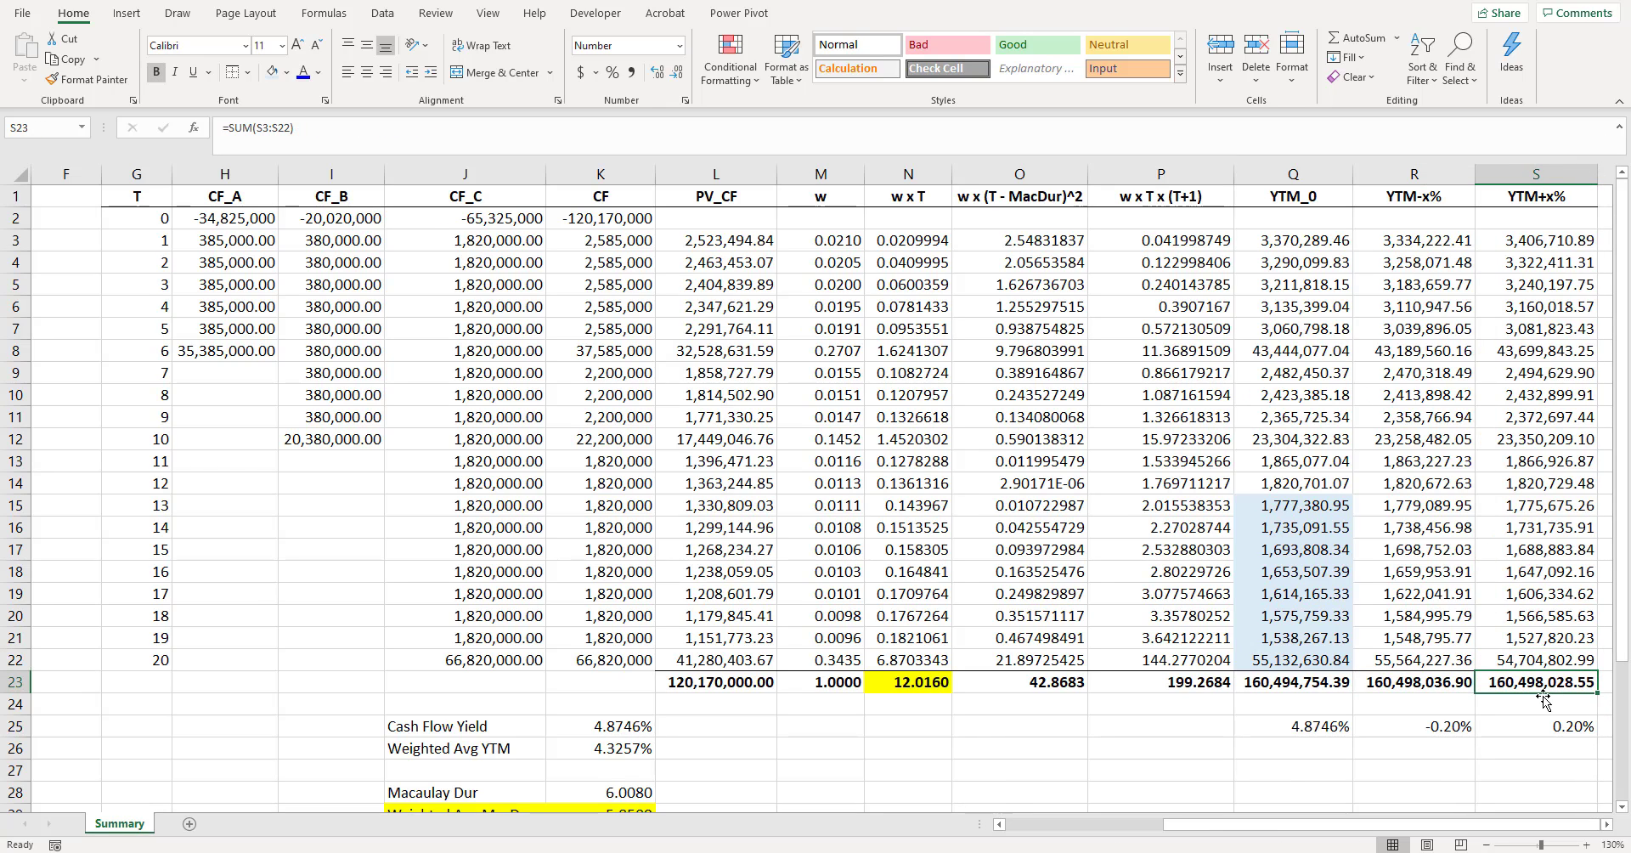
- Compare the horizon totals in R23 and S23 with the yield shifts beneath them
{"action": "left_click", "coordinate": [1549, 772]}
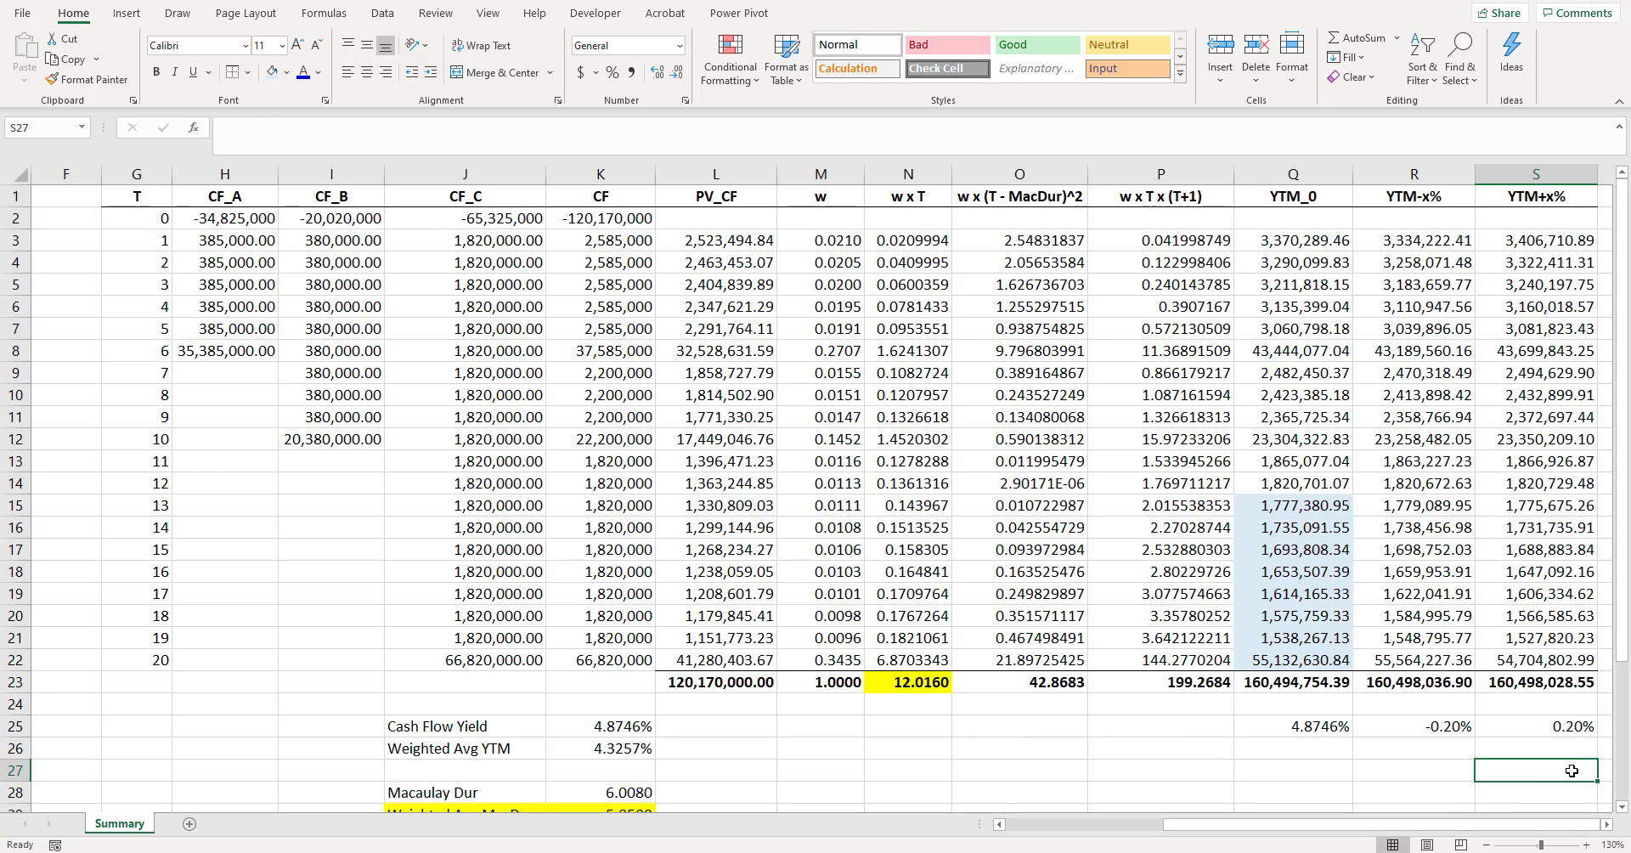
{"action": "key", "text": "Right"}
{"action": "key", "text": "Right"}
{"action": "left_click", "coordinate": [1424, 684]}
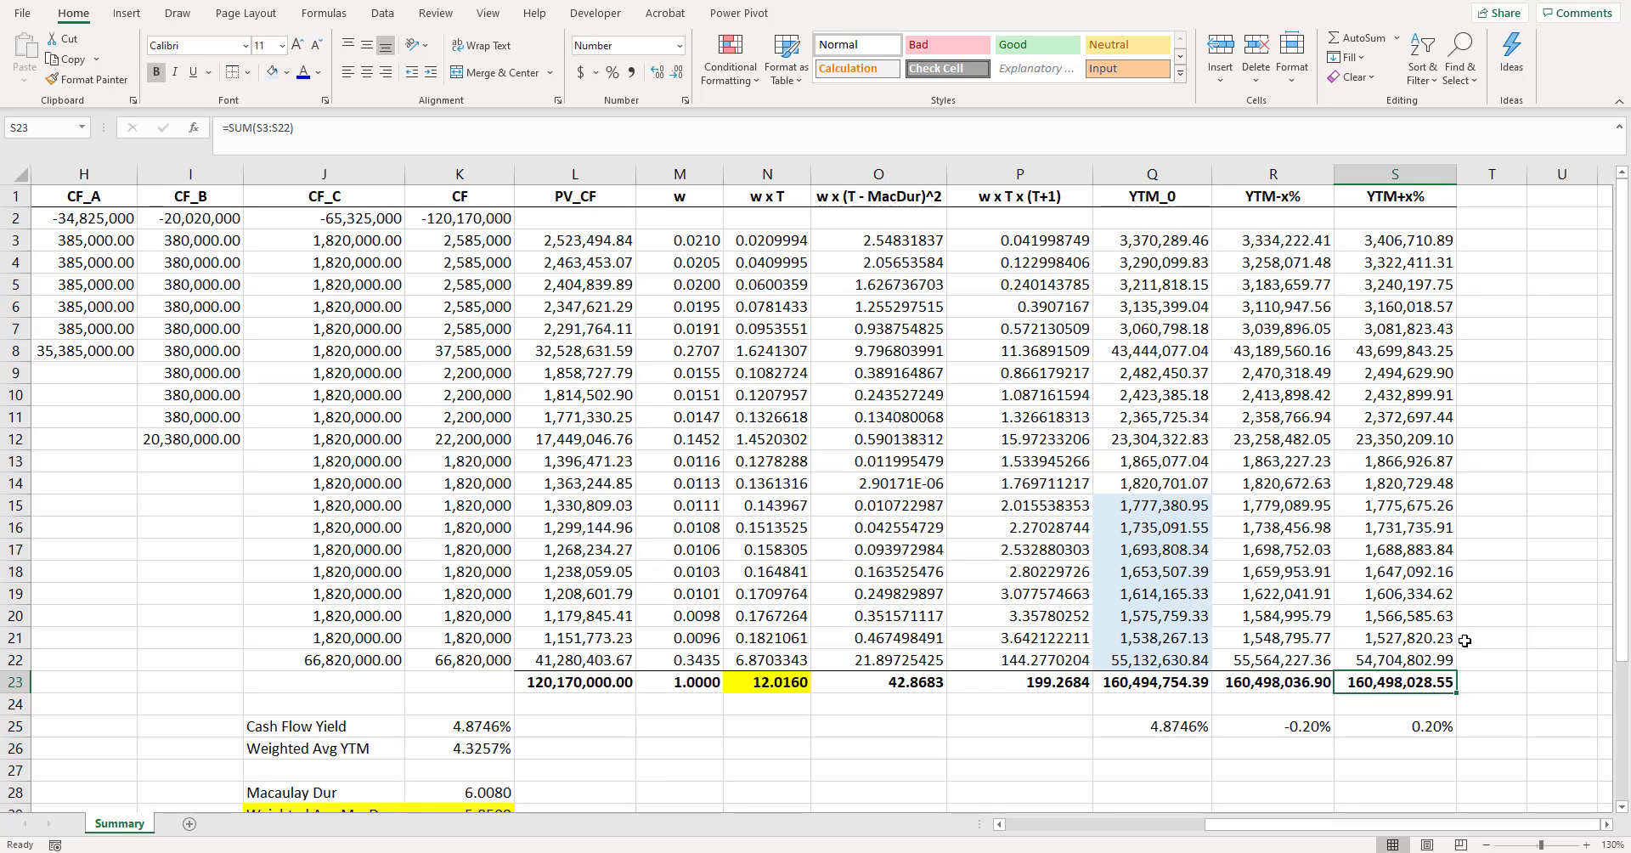
{"action": "left_click_drag", "start_coordinate": [1266, 681], "coordinate": [1378, 681]}
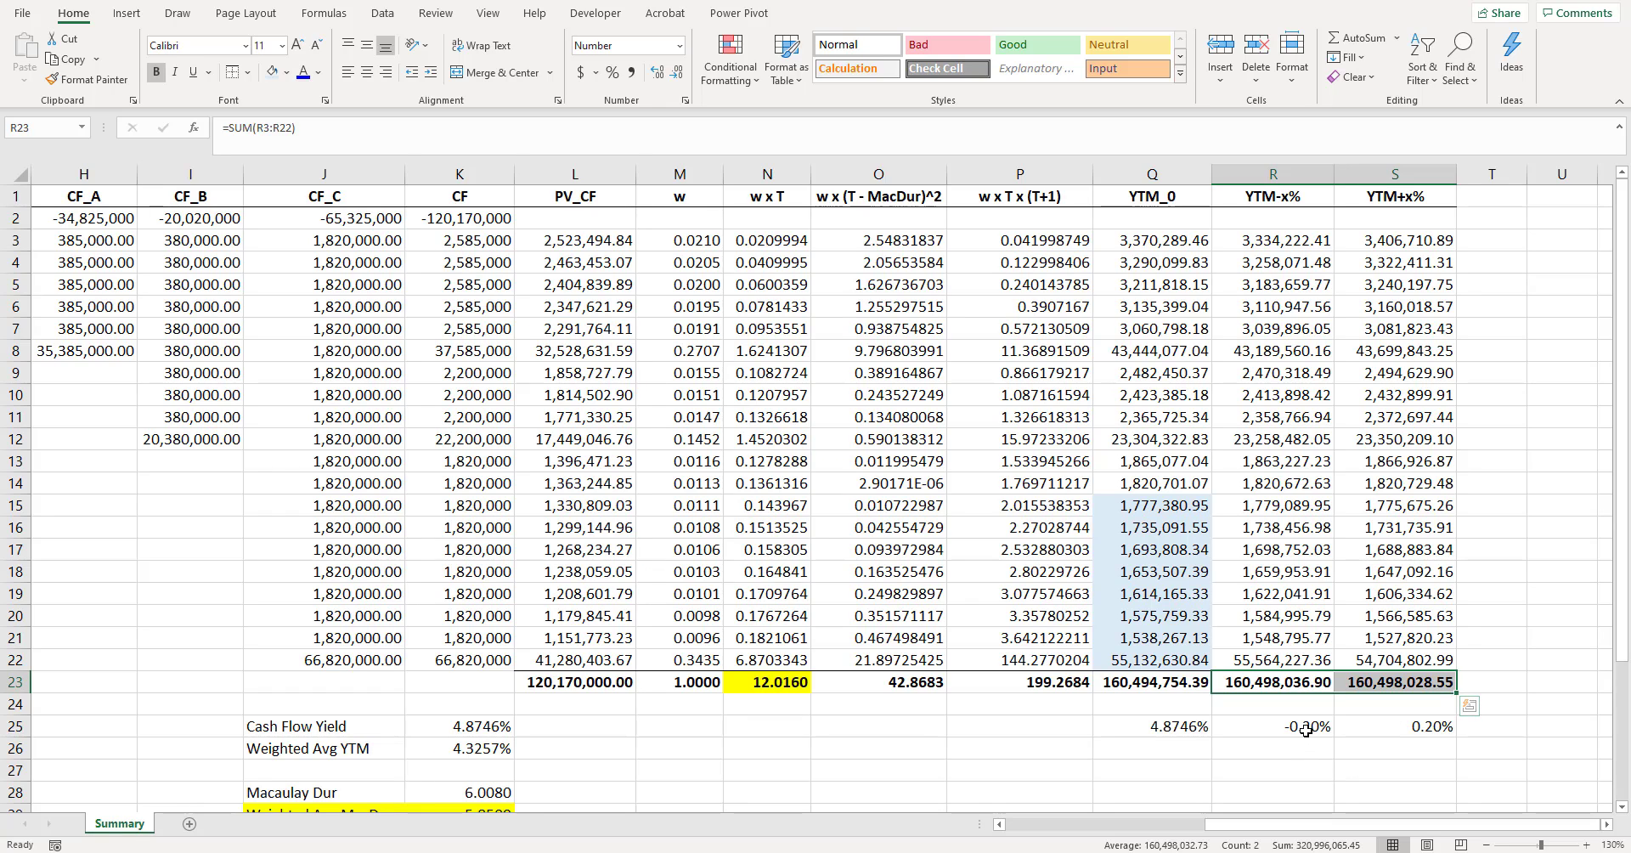
{"action": "left_click", "coordinate": [1368, 727]}
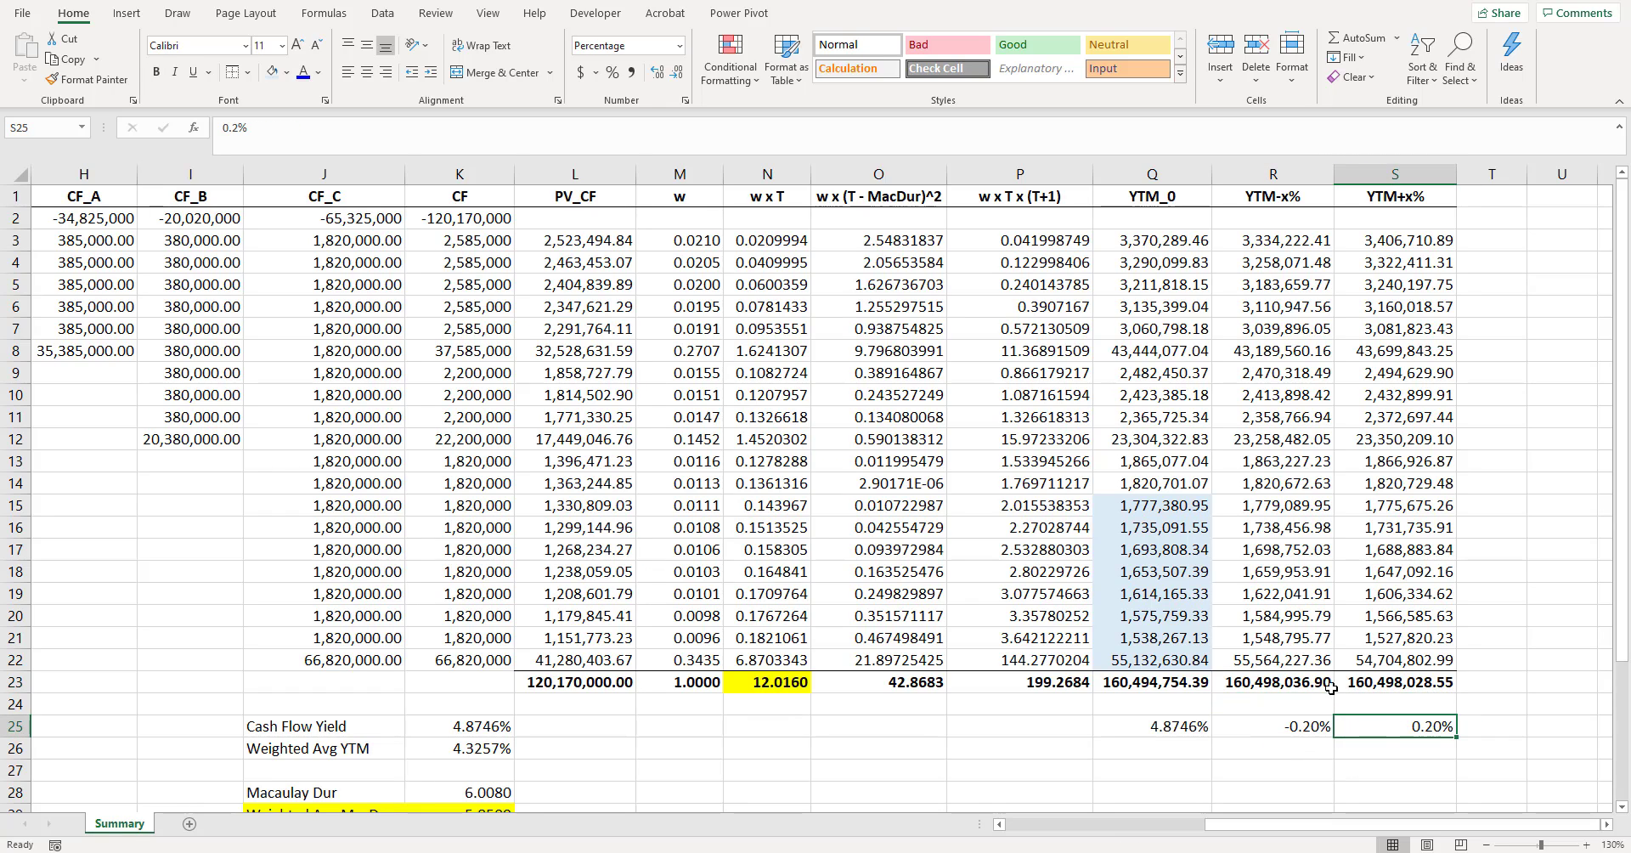
{"action": "left_click_drag", "start_coordinate": [1312, 681], "coordinate": [1389, 680]}
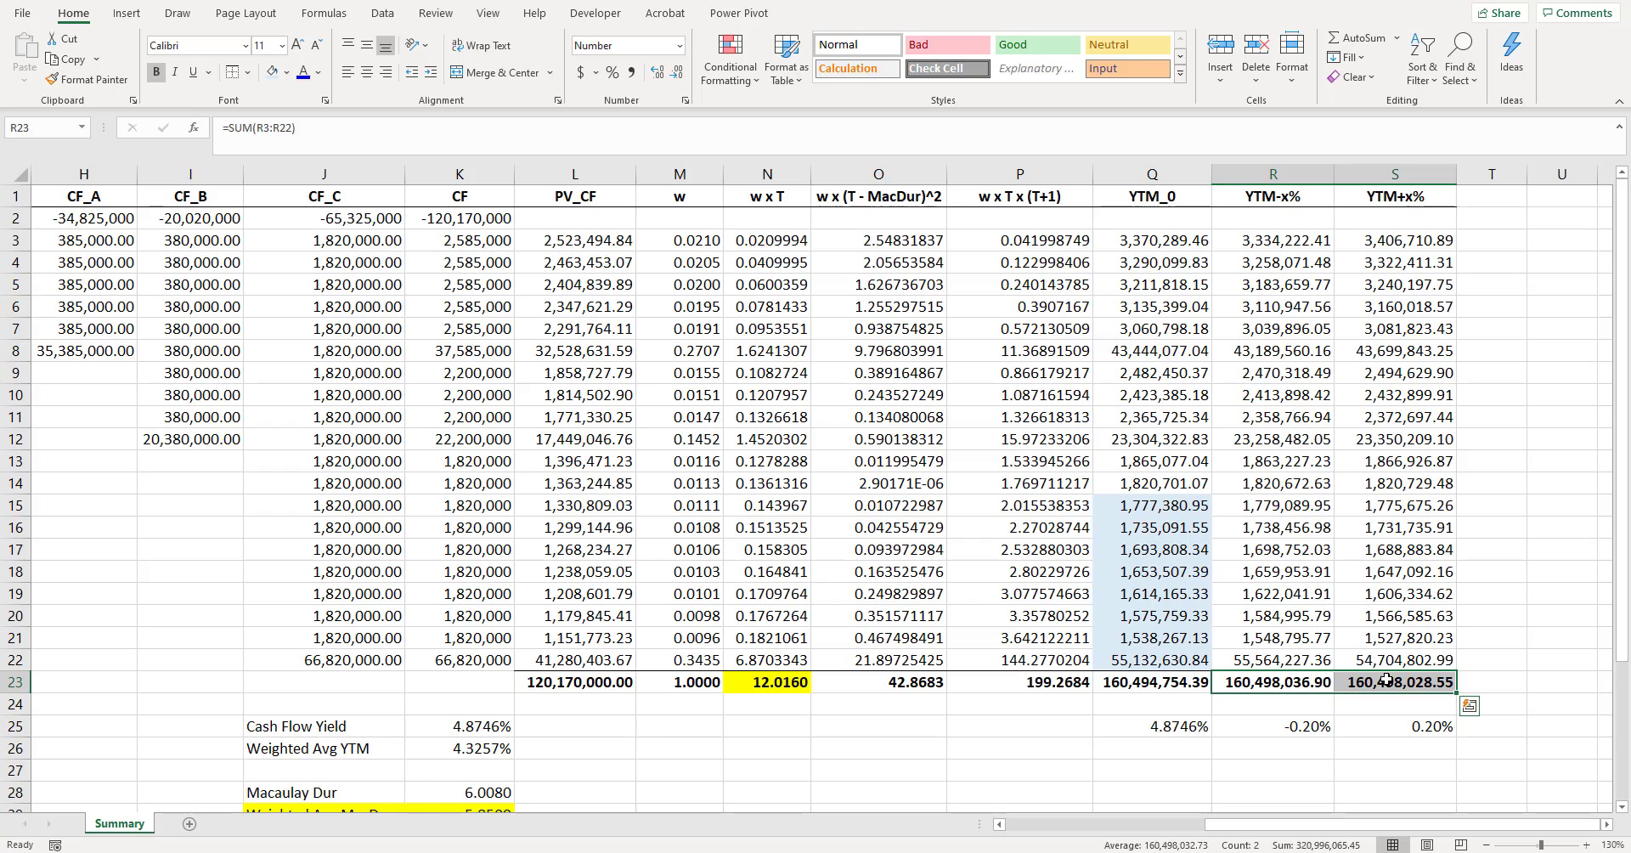
{"action": "left_click", "coordinate": [1311, 702]}
{"action": "left_click_drag", "start_coordinate": [1311, 682], "coordinate": [1376, 680]}
{"action": "left_click", "coordinate": [1355, 703]}
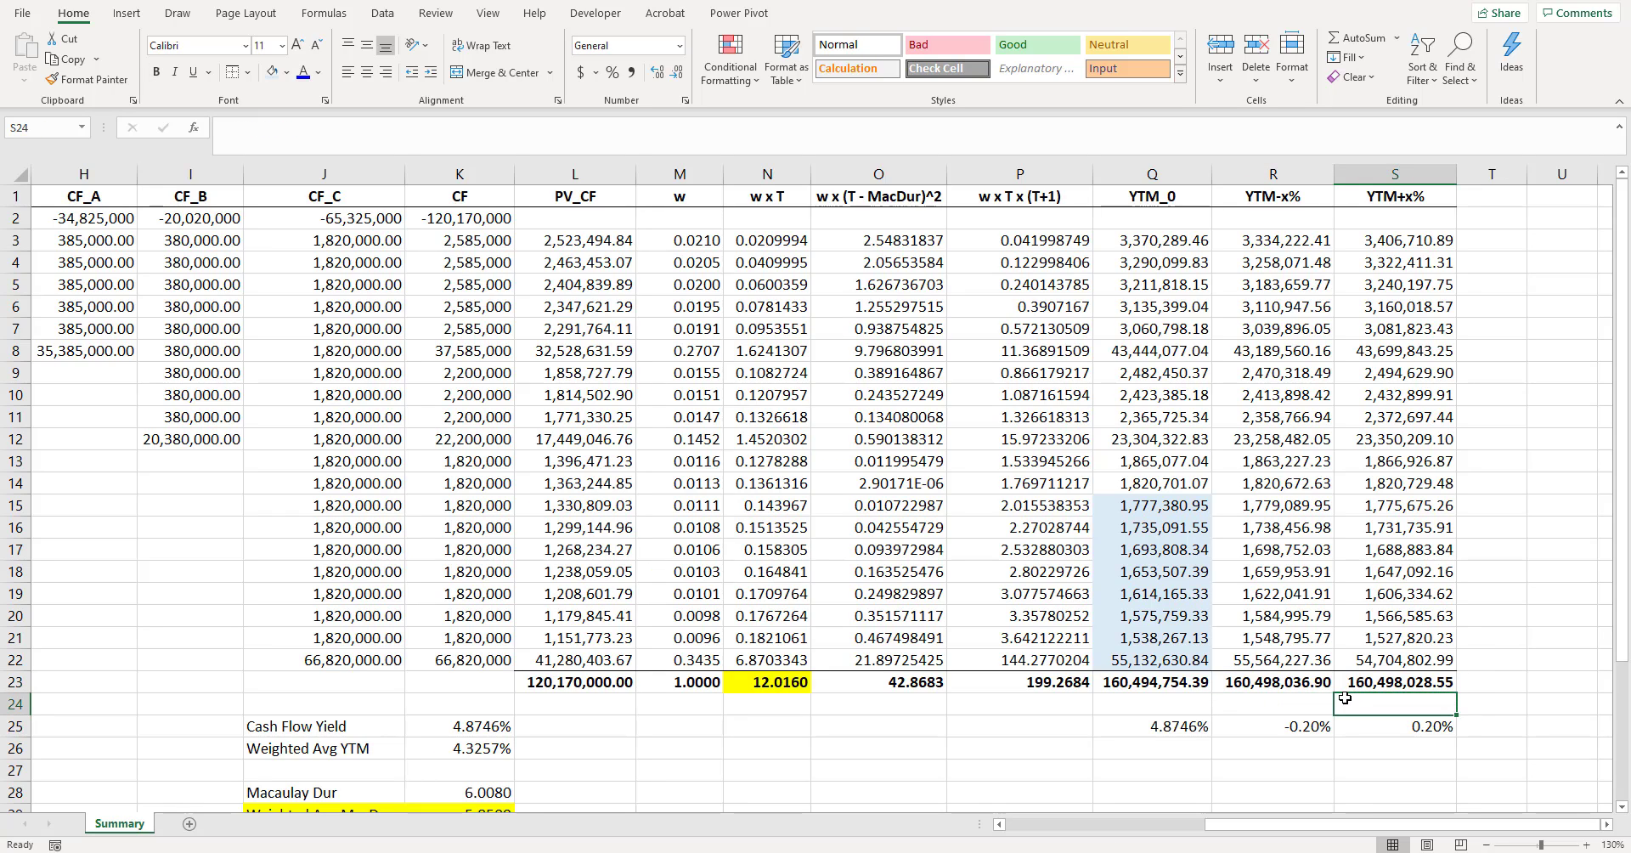
- Shade the yield shift cells R25:S25 with a light blue fill
{"action": "left_click_drag", "start_coordinate": [1369, 725], "coordinate": [1299, 724]}
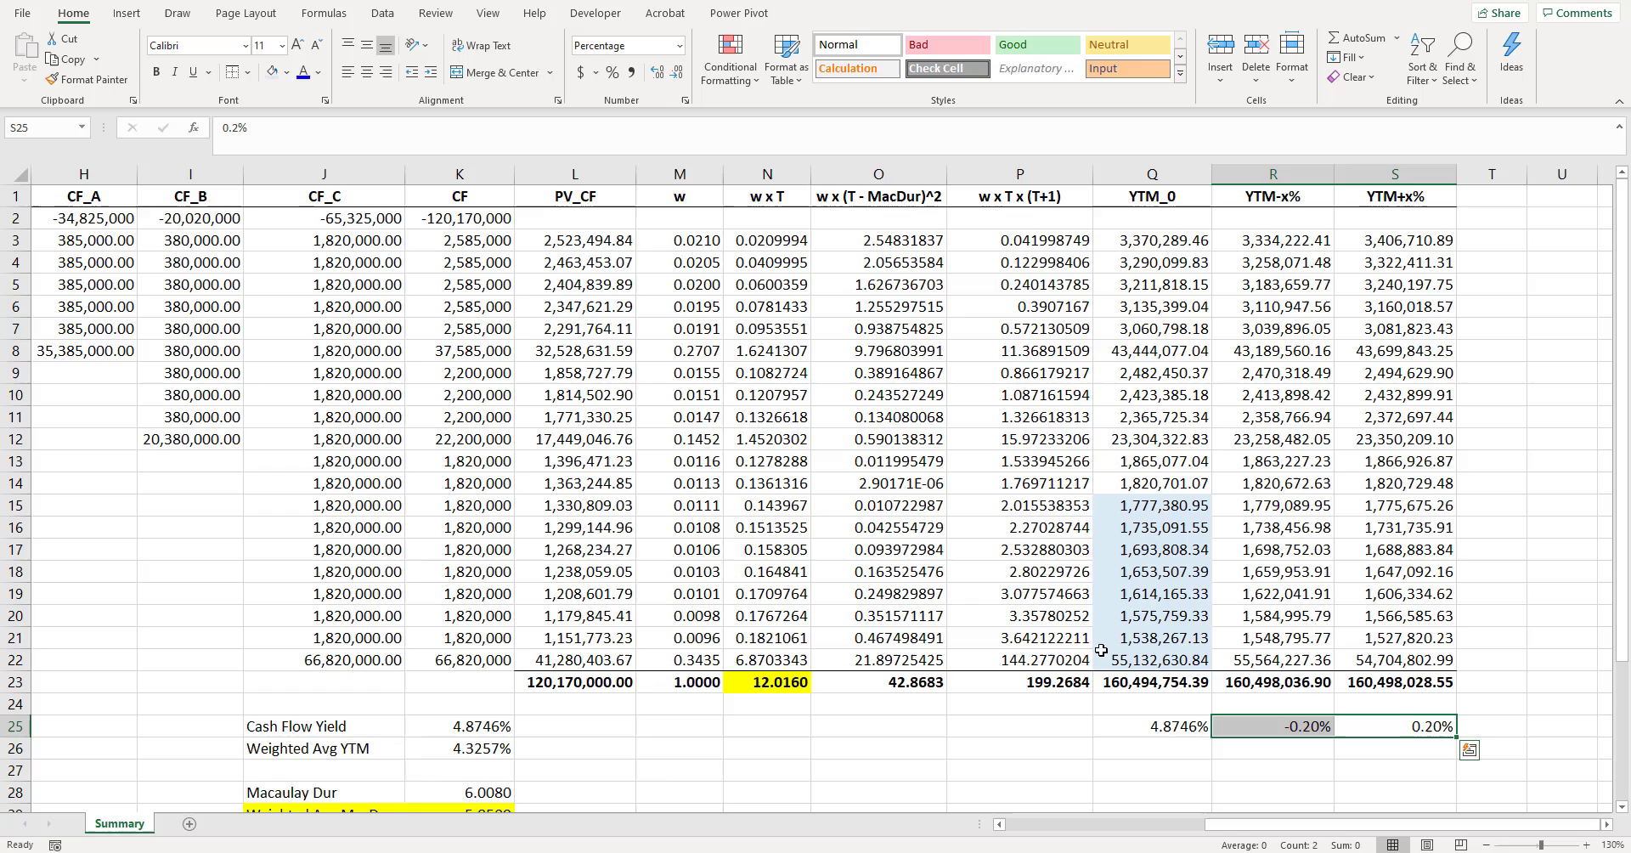
{"action": "left_click", "coordinate": [272, 73]}
{"action": "left_click", "coordinate": [1257, 639]}
{"action": "left_click_drag", "start_coordinate": [1398, 724], "coordinate": [1331, 721]}
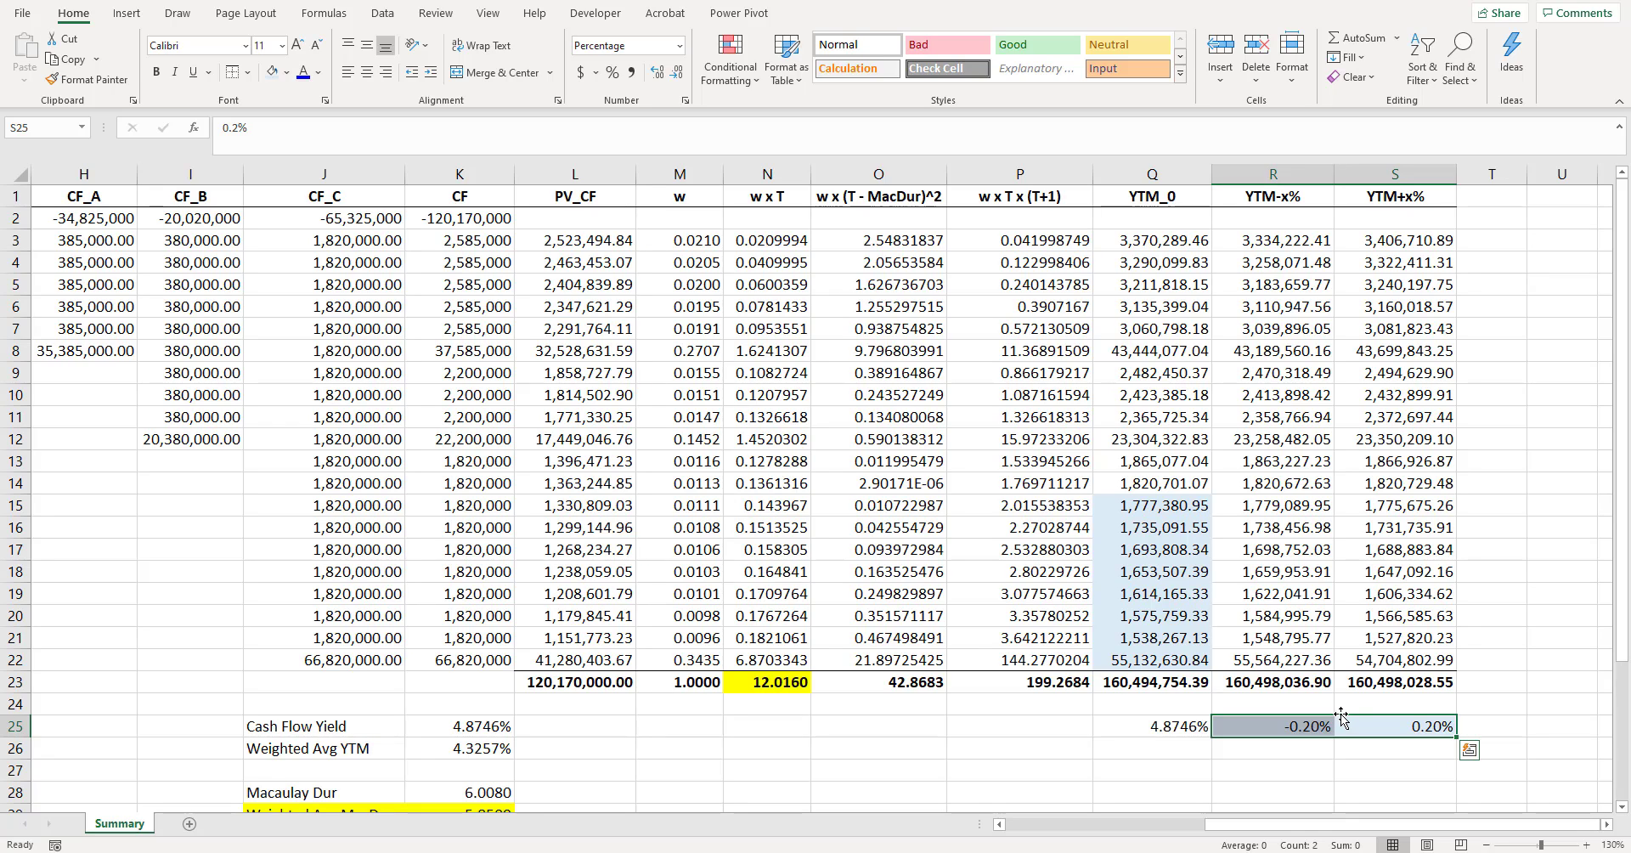
{"action": "left_click", "coordinate": [1312, 578]}
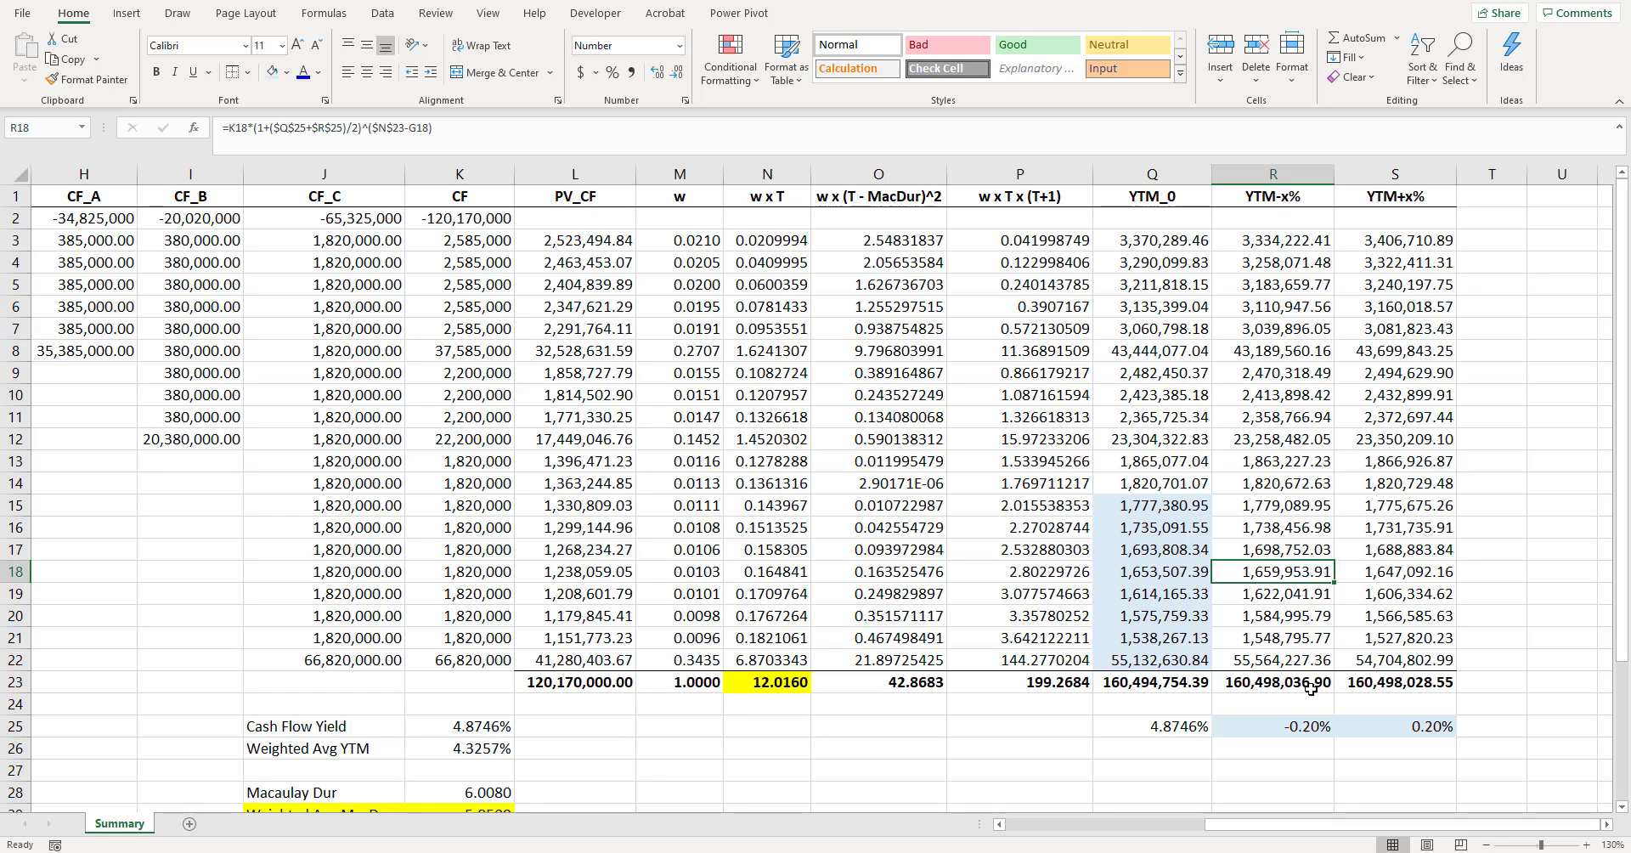
- Set the YTM+x% yield shift in S25 to 0.5%
{"action": "left_click", "coordinate": [1402, 728]}
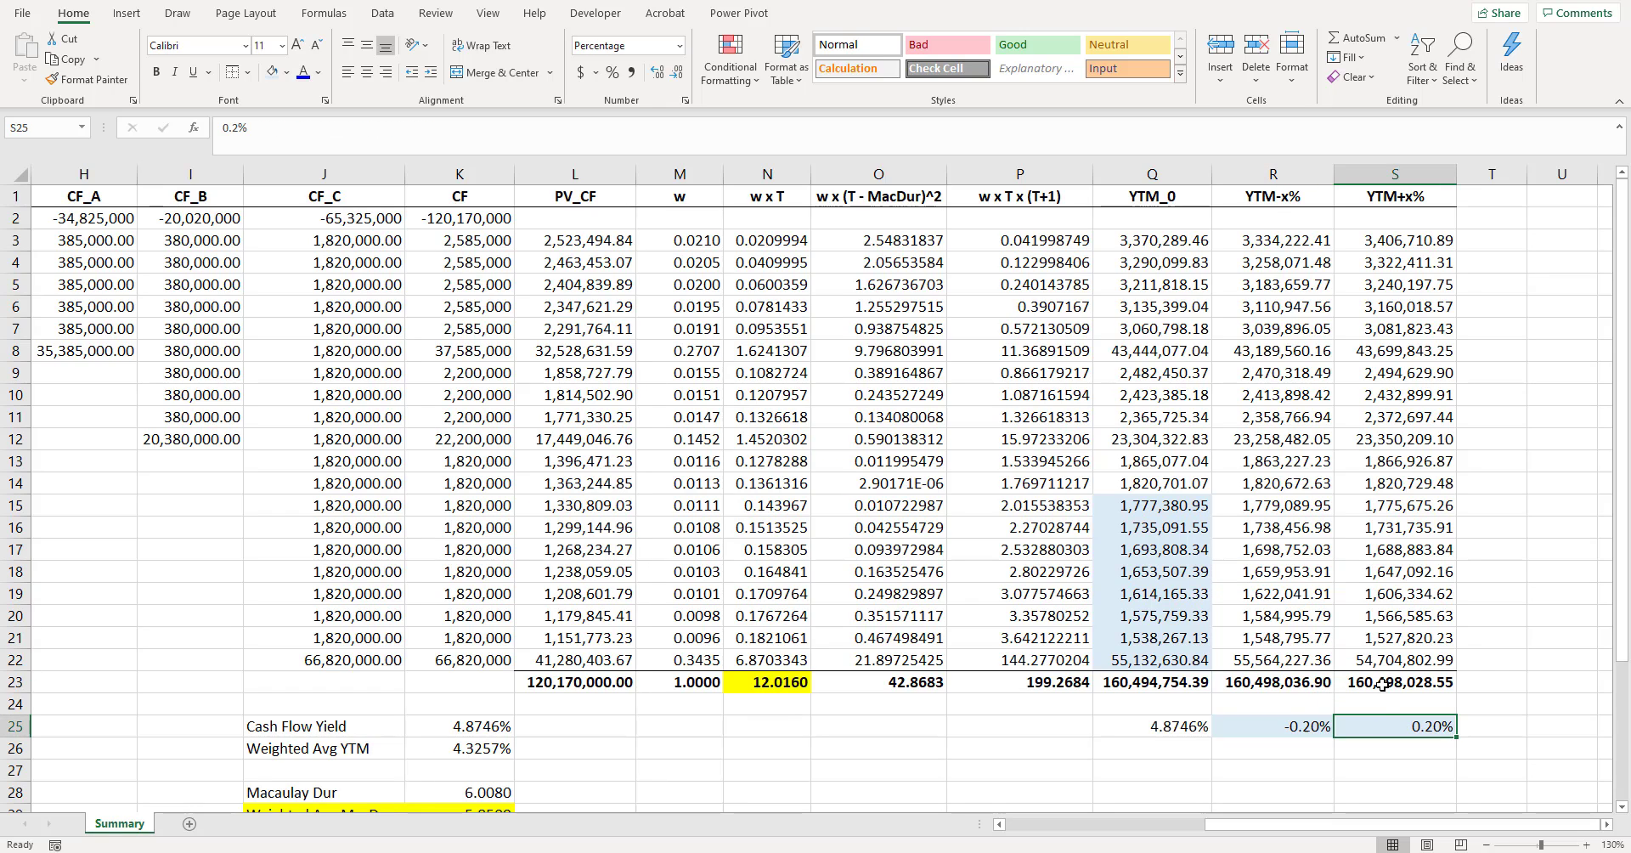
{"action": "type", "text": "0.5"}
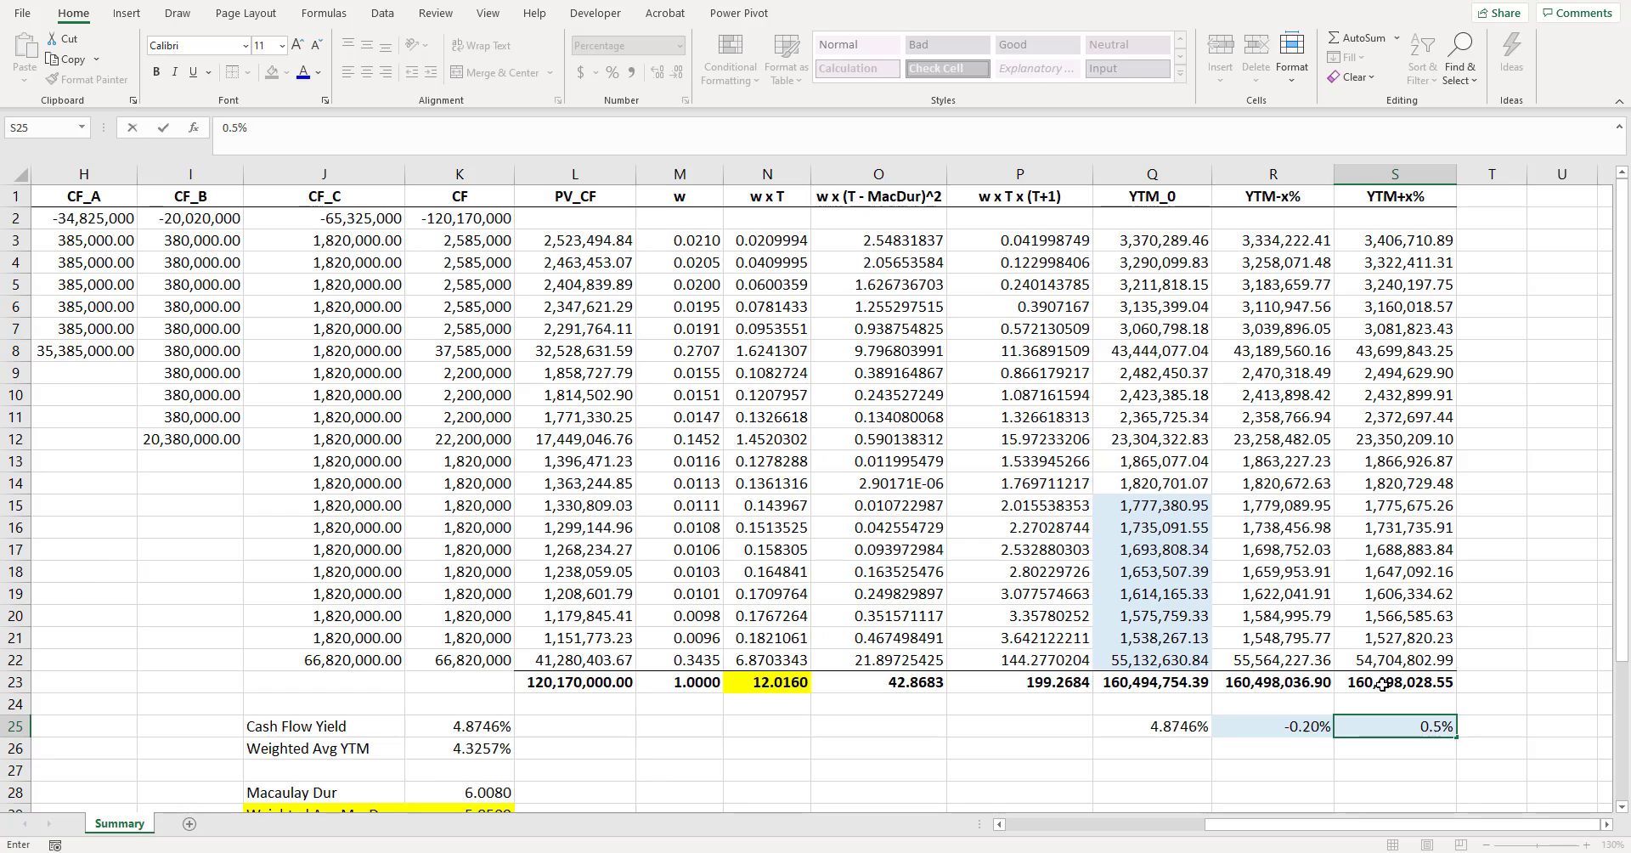
{"action": "key", "text": "ctrl+Return"}
- Examine the recalculated horizon totals in R23 and S23 against the base total in Q23
{"action": "mouse_move", "coordinate": [1383, 680]}
{"action": "left_mouse_down"}
{"action": "mouse_move", "coordinate": [1307, 684]}
{"action": "mouse_move", "coordinate": [1412, 692]}
{"action": "left_mouse_up"}
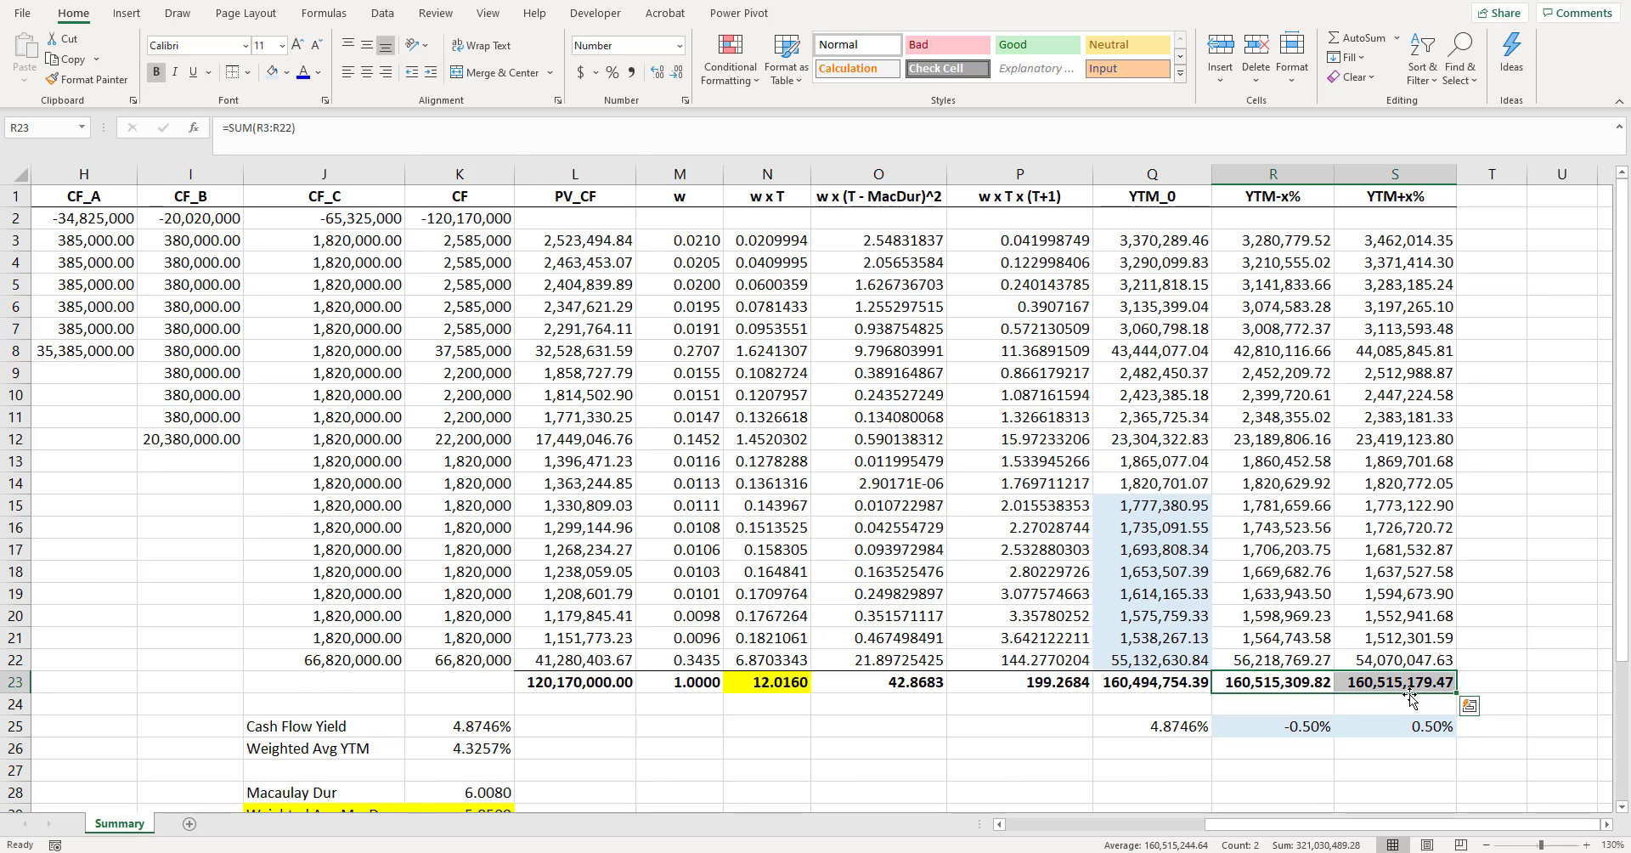
{"action": "left_click", "coordinate": [1415, 698]}
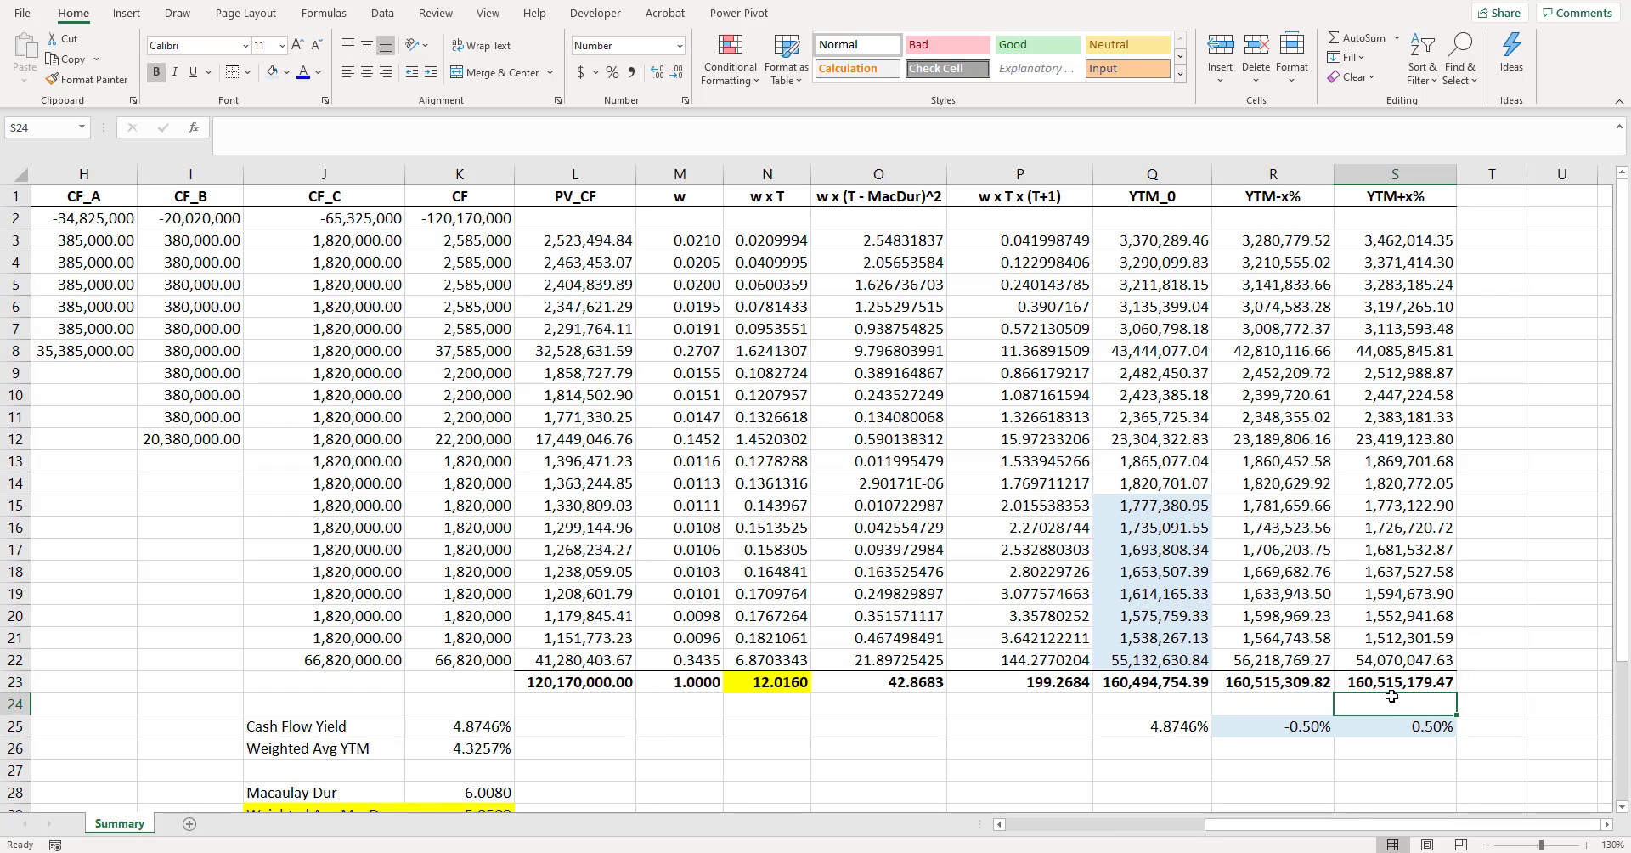
{"action": "left_click", "coordinate": [1302, 680]}
{"action": "left_click", "coordinate": [1363, 678]}
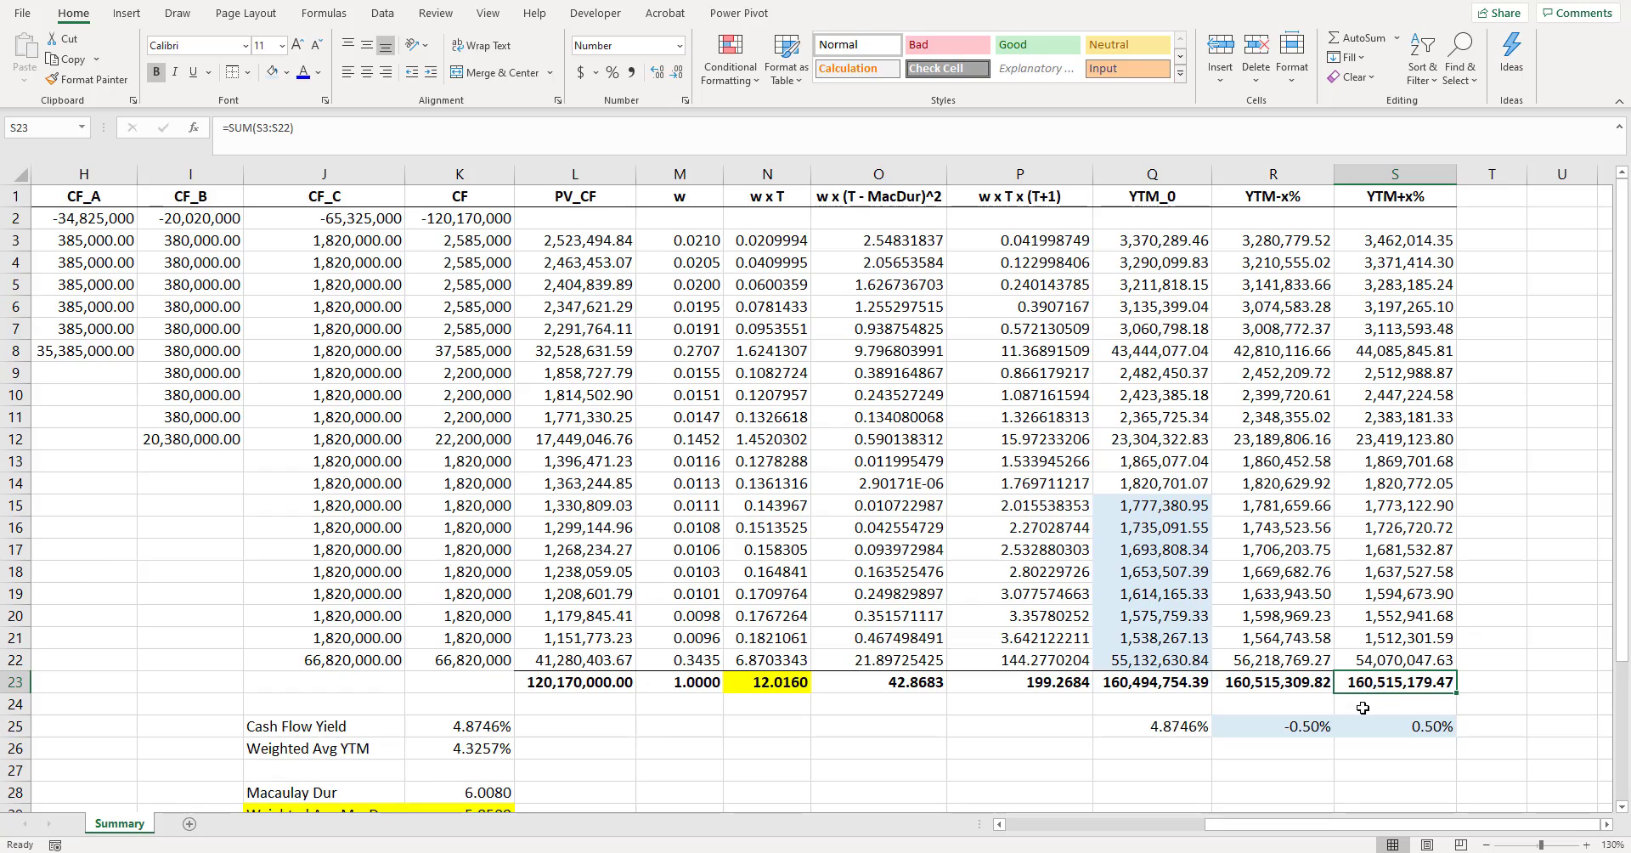
{"action": "left_click", "coordinate": [1298, 688]}
{"action": "left_click_drag", "start_coordinate": [1298, 688], "coordinate": [1393, 685]}
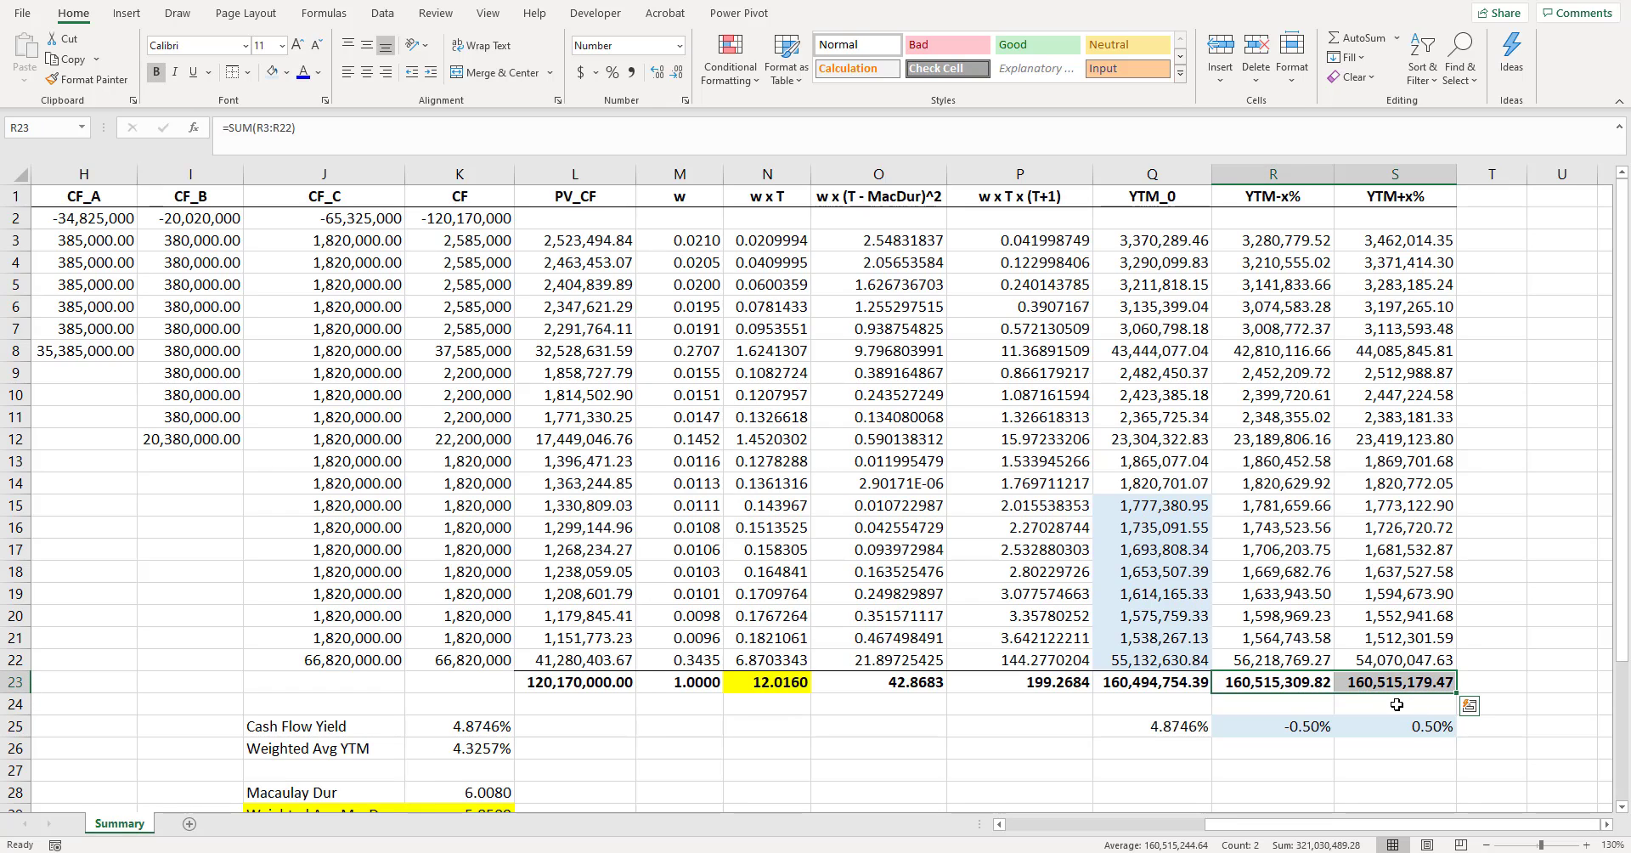
{"action": "left_click", "coordinate": [1395, 702]}
{"action": "left_click_drag", "start_coordinate": [1320, 686], "coordinate": [1393, 686]}
{"action": "left_click", "coordinate": [1400, 707]}
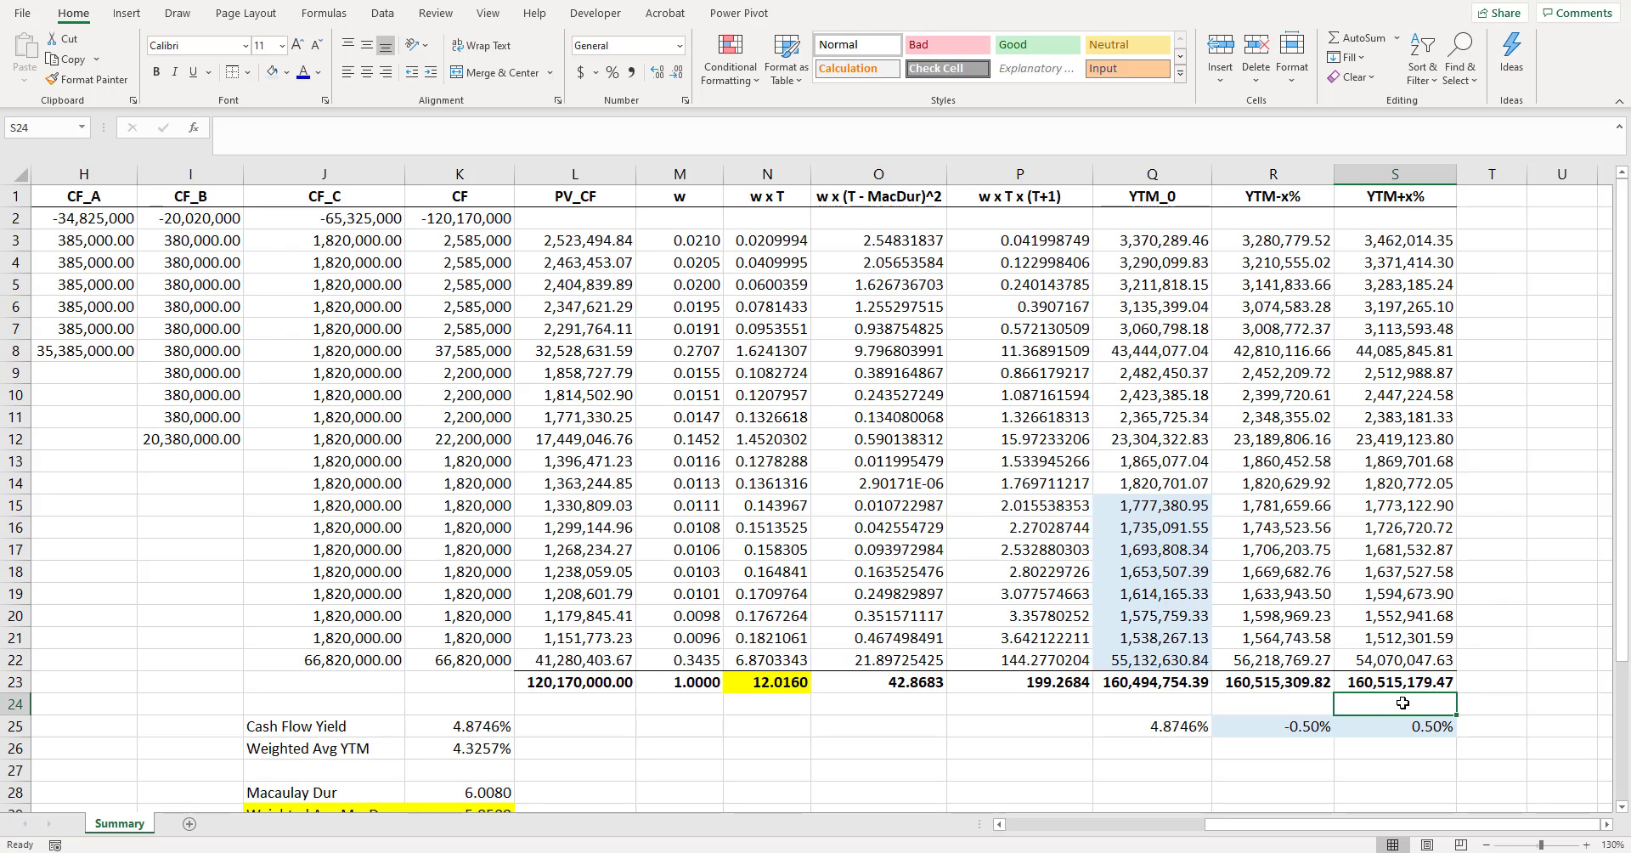
{"action": "scroll", "coordinate": [1285, 670], "scroll_direction": "down", "scroll_amount": 1}
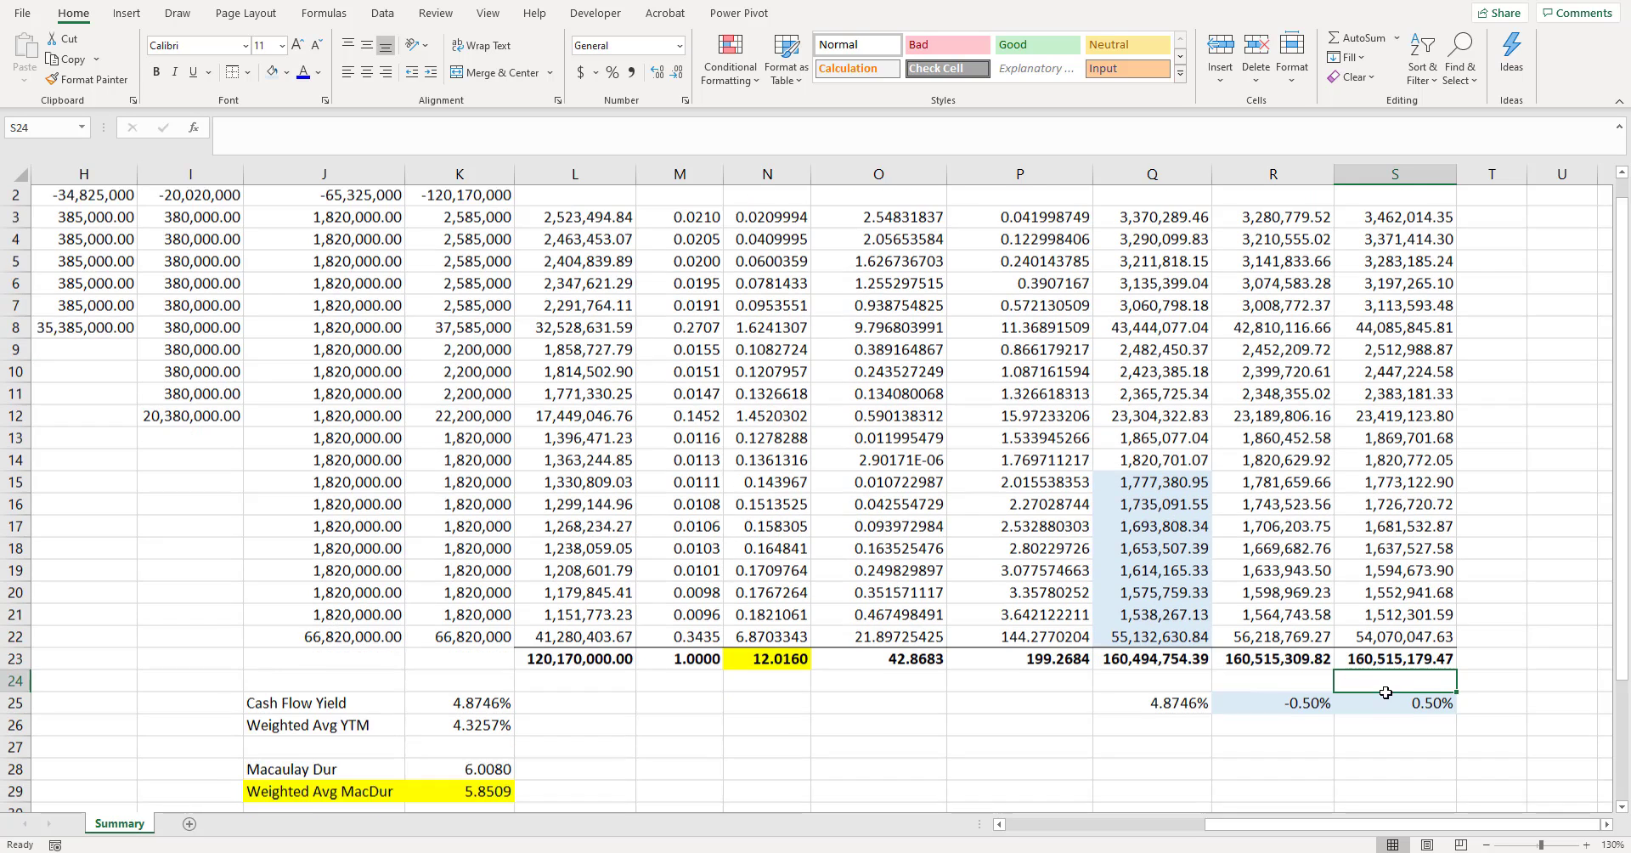
{"action": "scroll", "coordinate": [1285, 670], "scroll_direction": "up", "scroll_amount": 1}
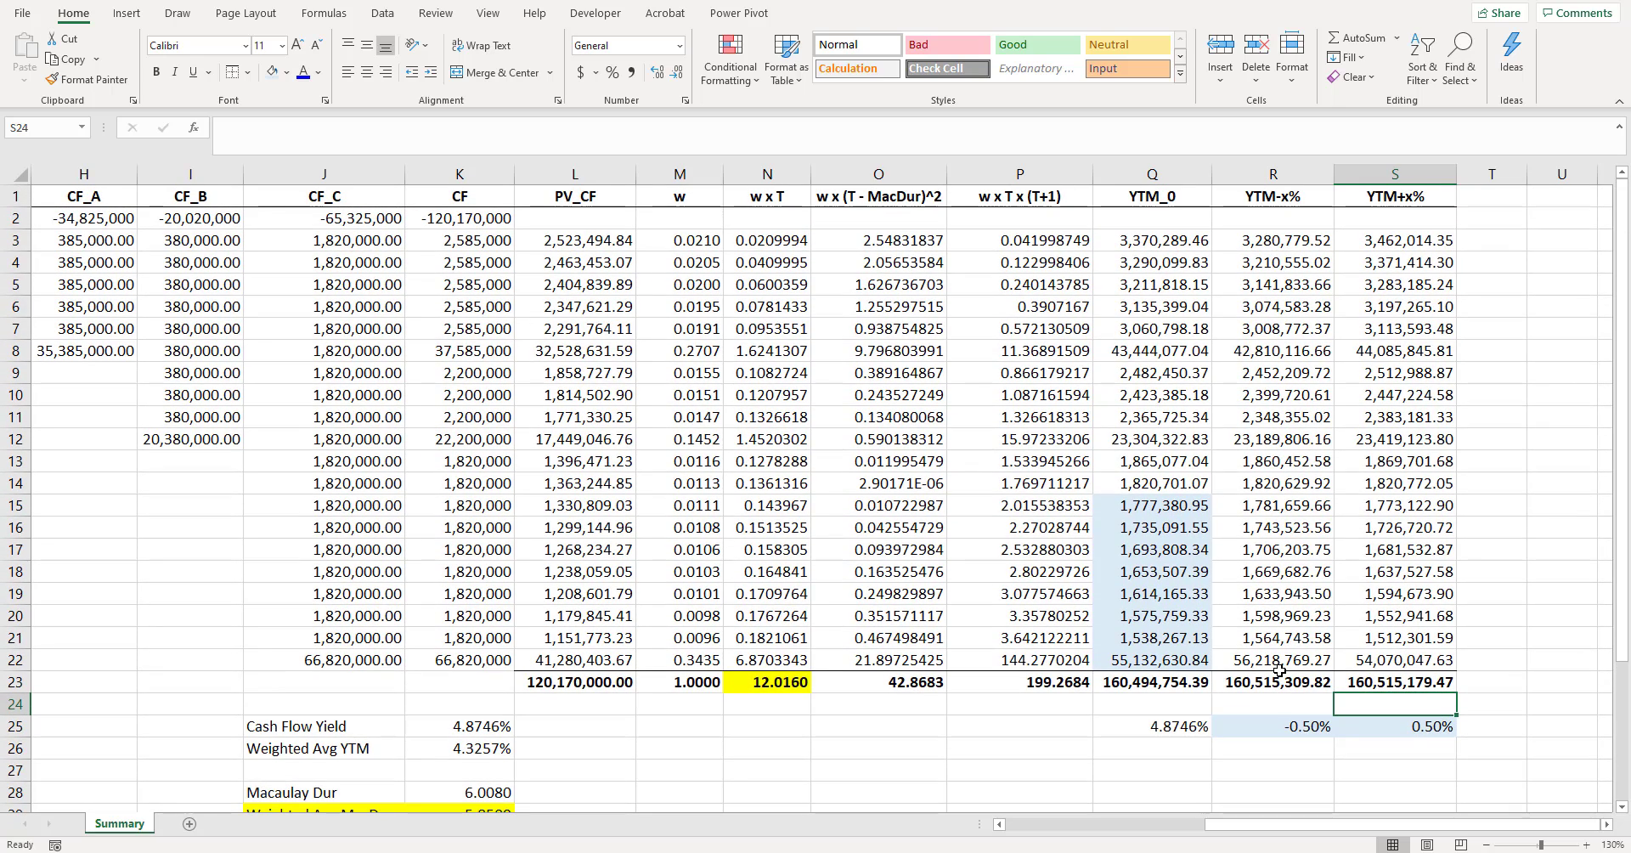
- Enter the label "Modified Duration" in M28, beside the Macaulay duration row
{"action": "left_click_drag", "start_coordinate": [1340, 826], "coordinate": [1300, 828]}
{"action": "scroll", "coordinate": [916, 726], "scroll_direction": "down", "scroll_amount": 1}
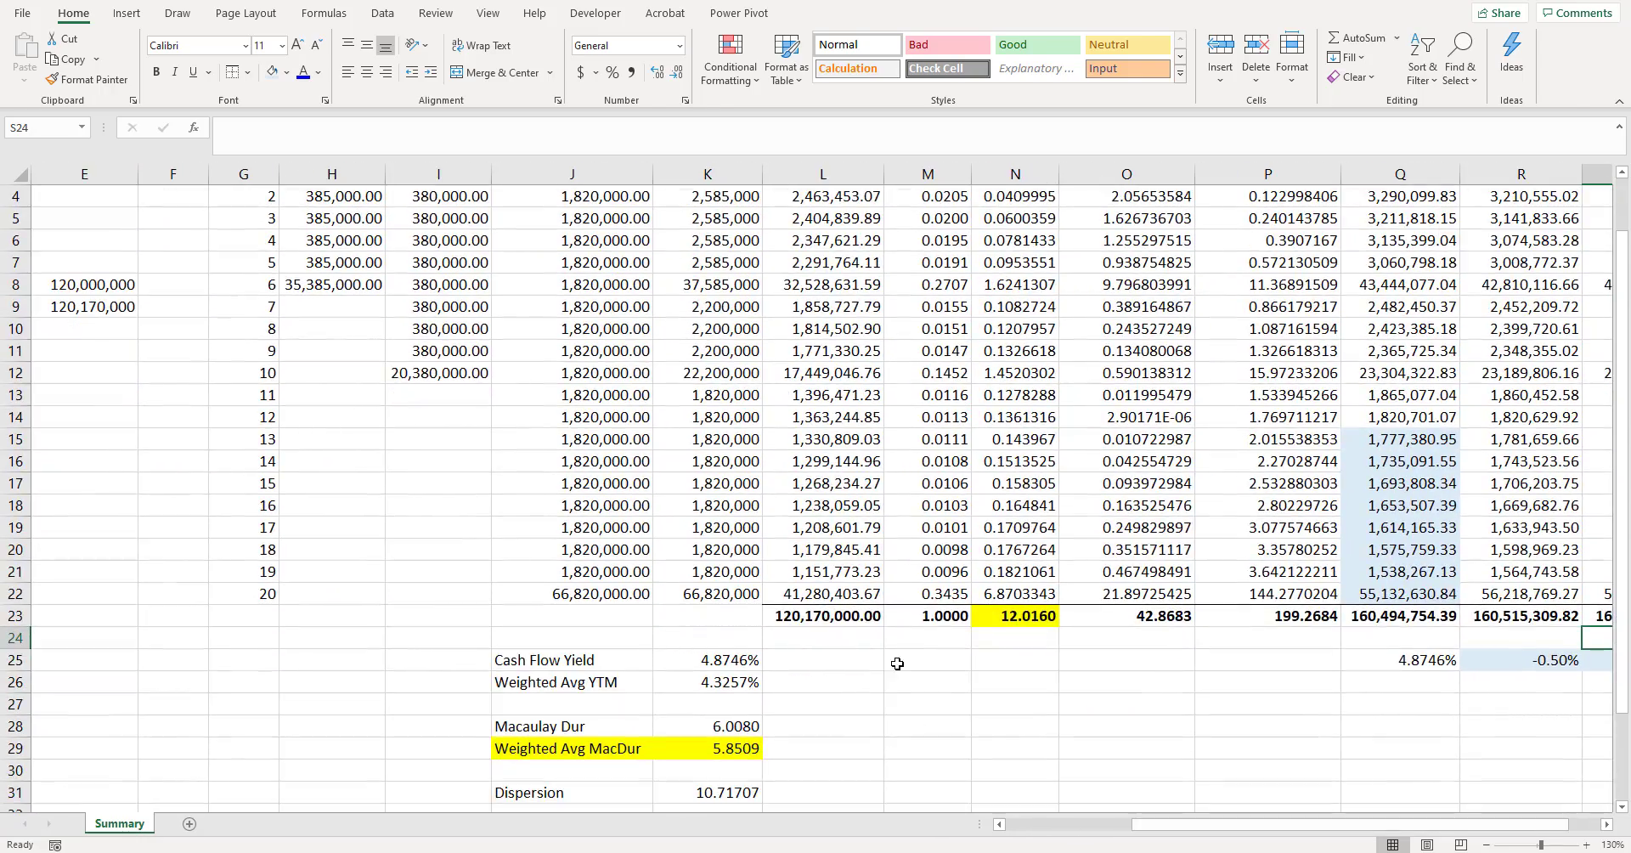
{"action": "scroll", "coordinate": [548, 727], "scroll_direction": "down", "scroll_amount": 1}
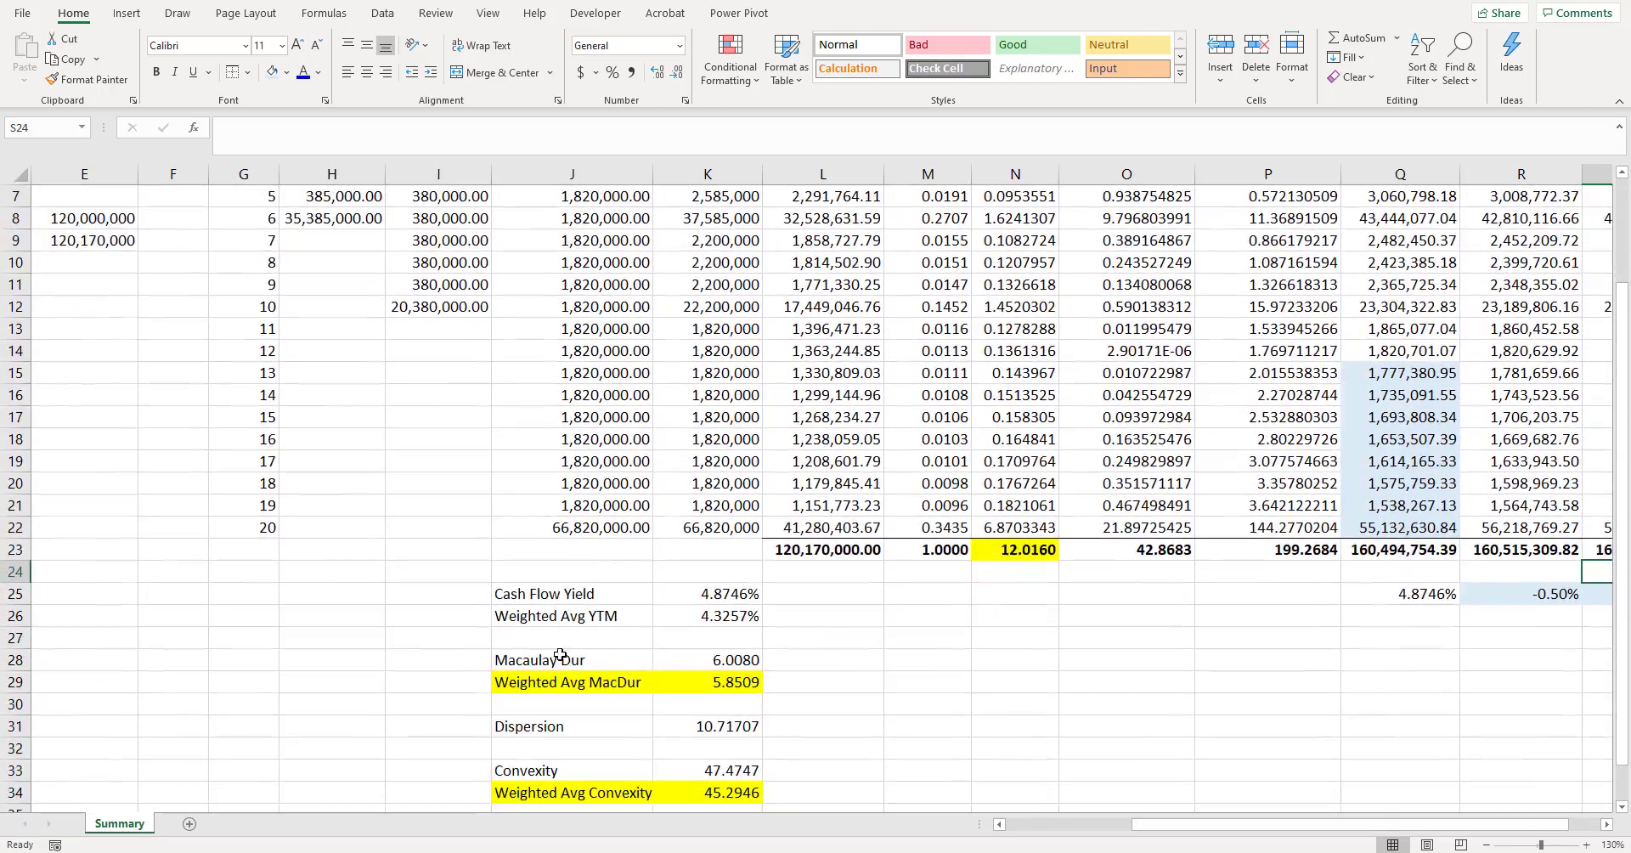
{"action": "left_click", "coordinate": [928, 663]}
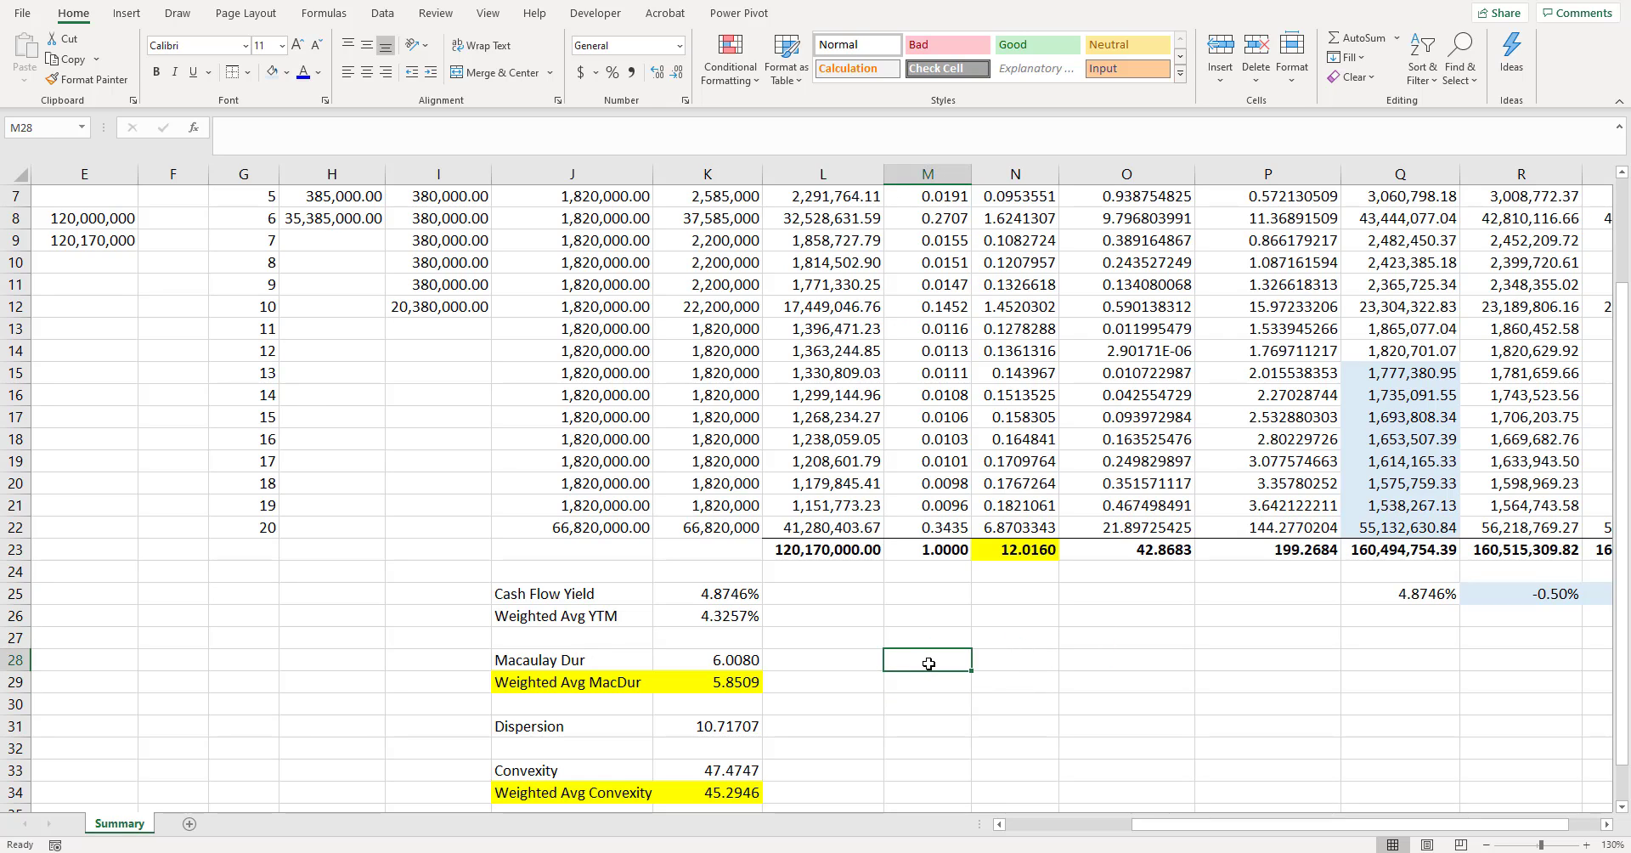
{"action": "type", "text": "Modified"}
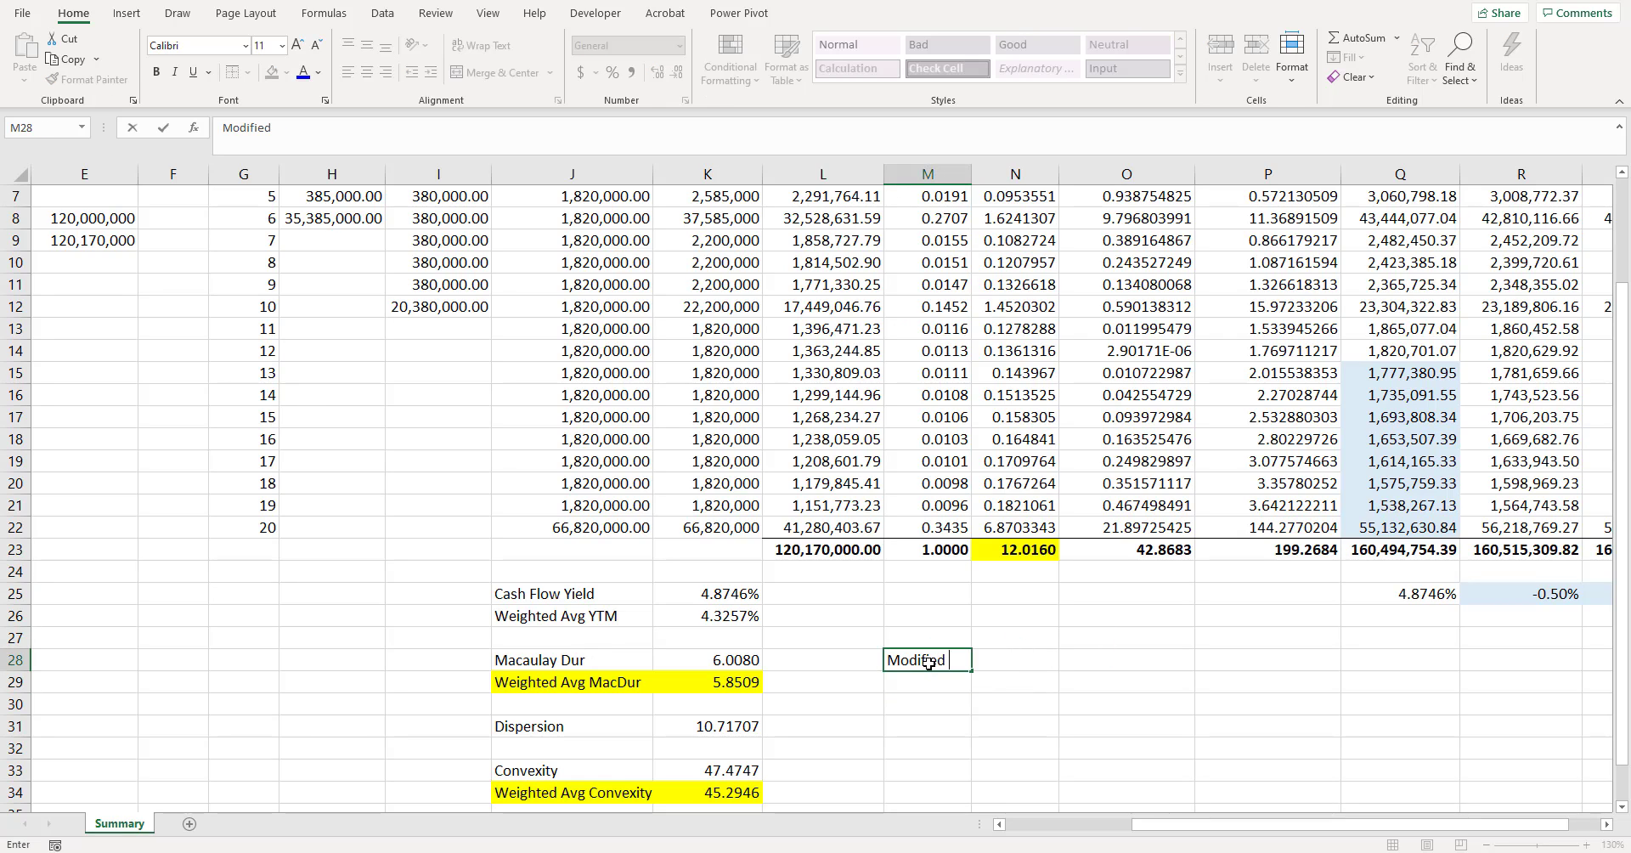
{"action": "type", "text": " Duration"}
{"action": "key", "text": "Tab"}
{"action": "key", "text": "Tab"}
- Calculate the modified duration in O28 from the Macaulay duration and semiannual cash flow yield with =K28/(1+K25/2)
{"action": "type", "text": "="}
{"action": "key", "text": "Left"}
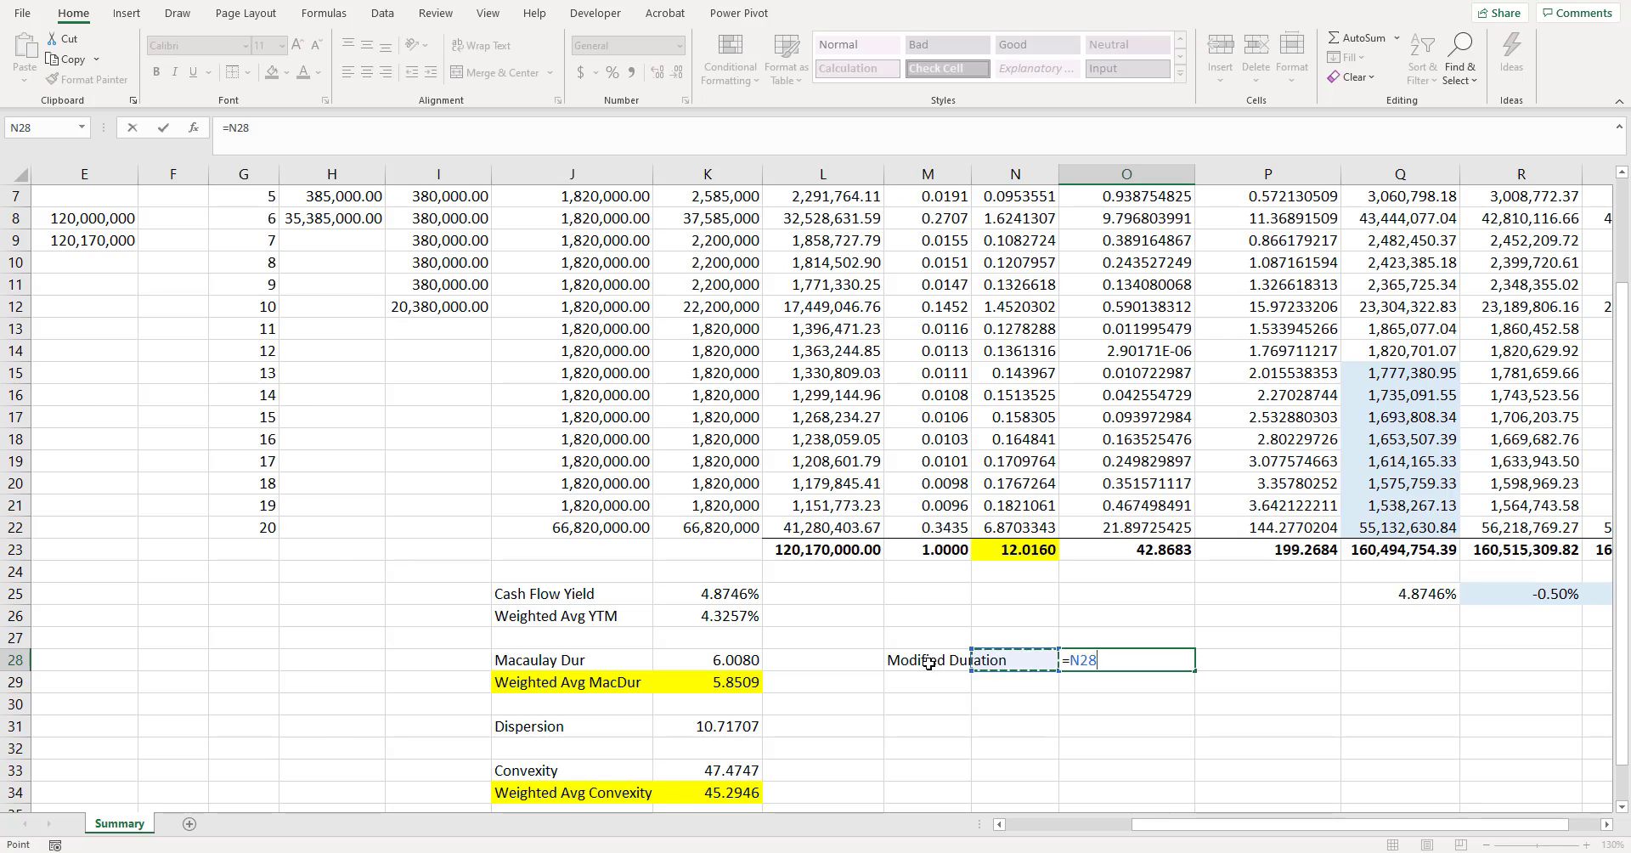
{"action": "key", "text": "Left"}
{"action": "key", "text": "Left"}
{"action": "key", "text": "Left"}
{"action": "type", "text": "/"}
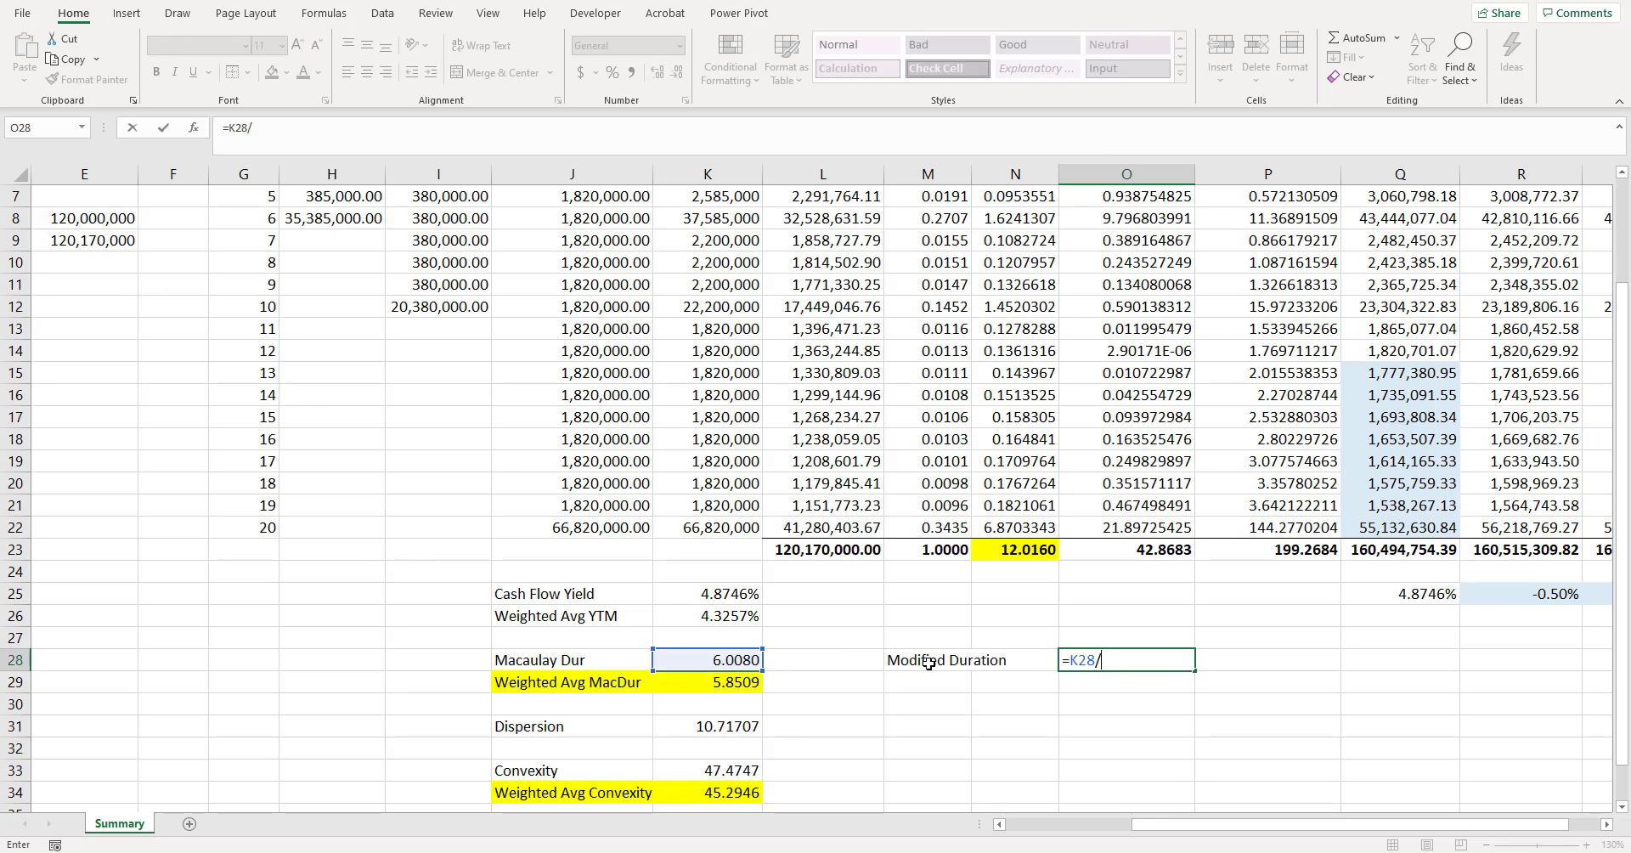
{"action": "type", "text": "(1+"}
{"action": "left_click", "coordinate": [720, 592]}
{"action": "type", "text": "/2)"}
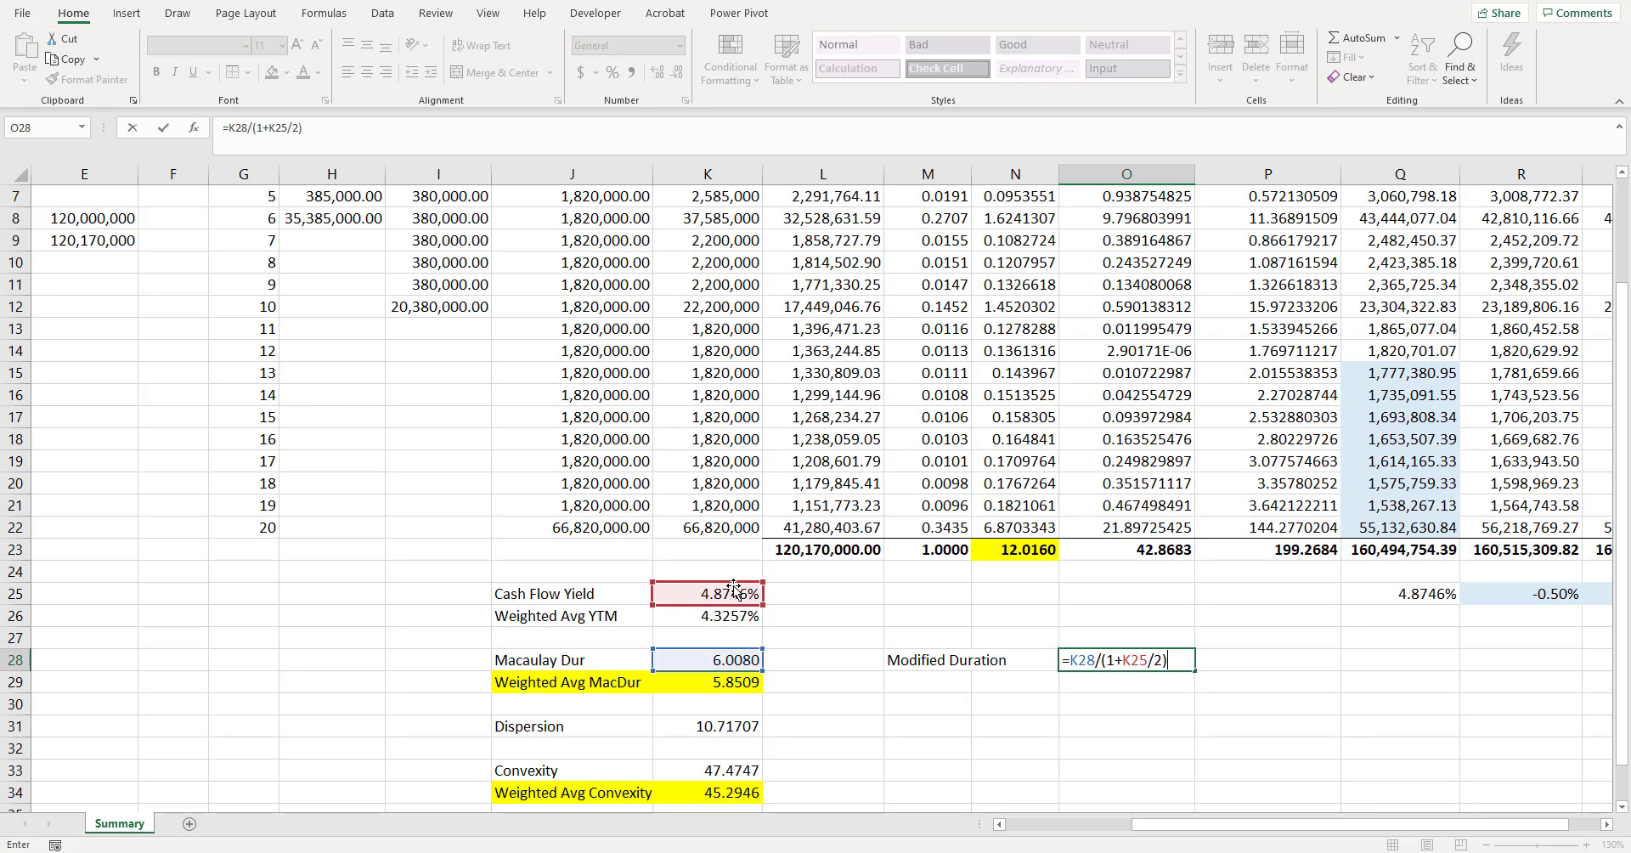
{"action": "key", "text": "ctrl+Return"}
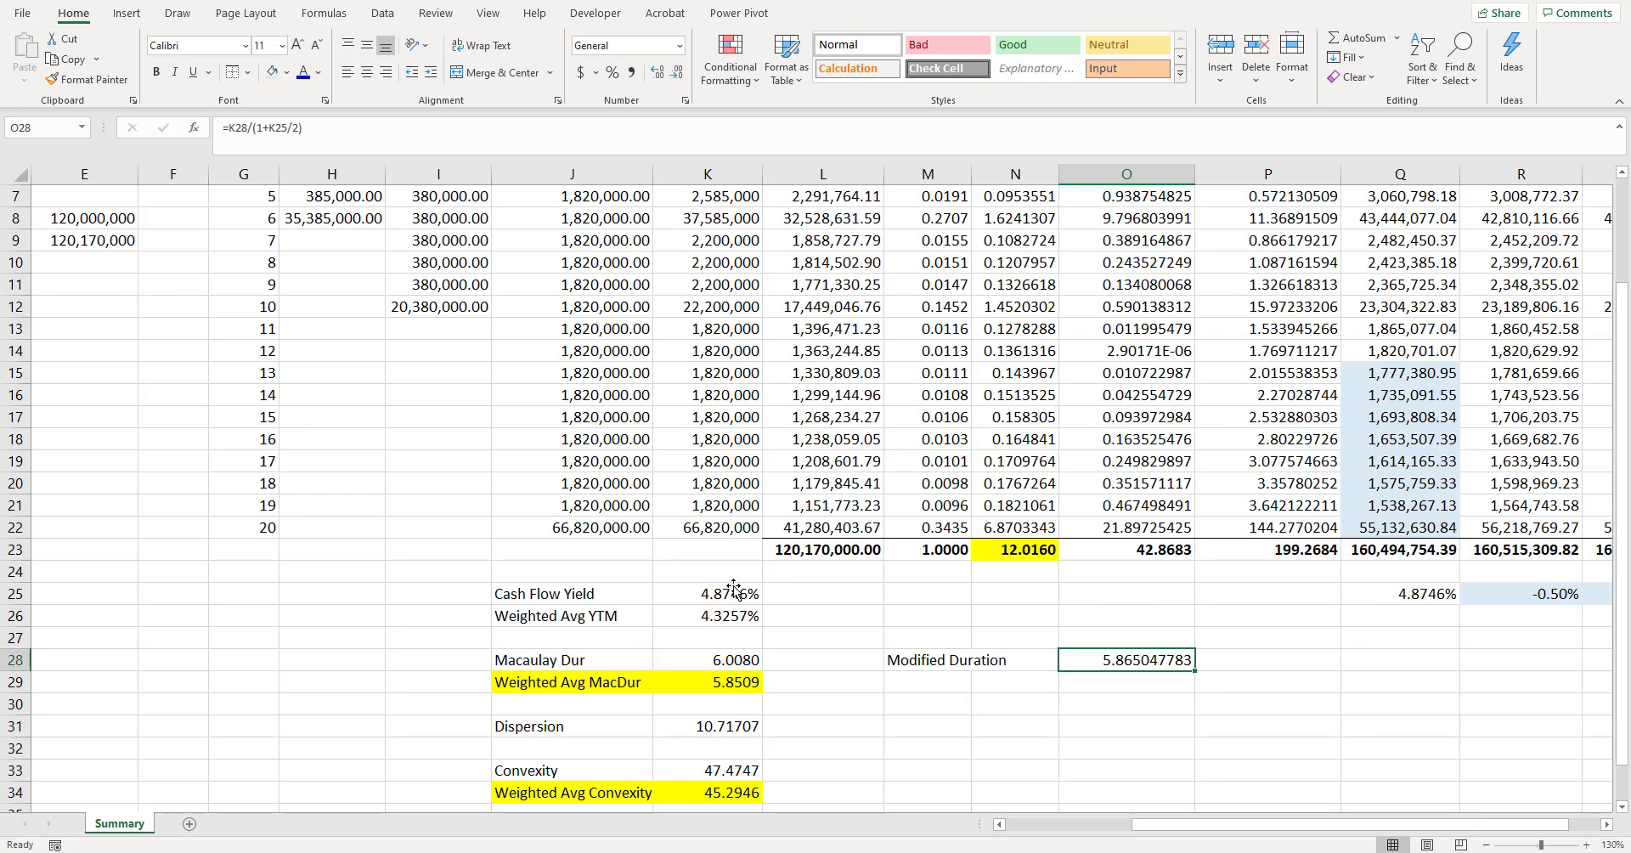
- Reduce the modified duration value in O28 to four decimal places
{"action": "left_click", "coordinate": [677, 74]}
{"action": "left_click", "coordinate": [678, 75]}
{"action": "left_click", "coordinate": [678, 75]}
{"action": "left_click", "coordinate": [678, 75]}
{"action": "left_click", "coordinate": [678, 75]}
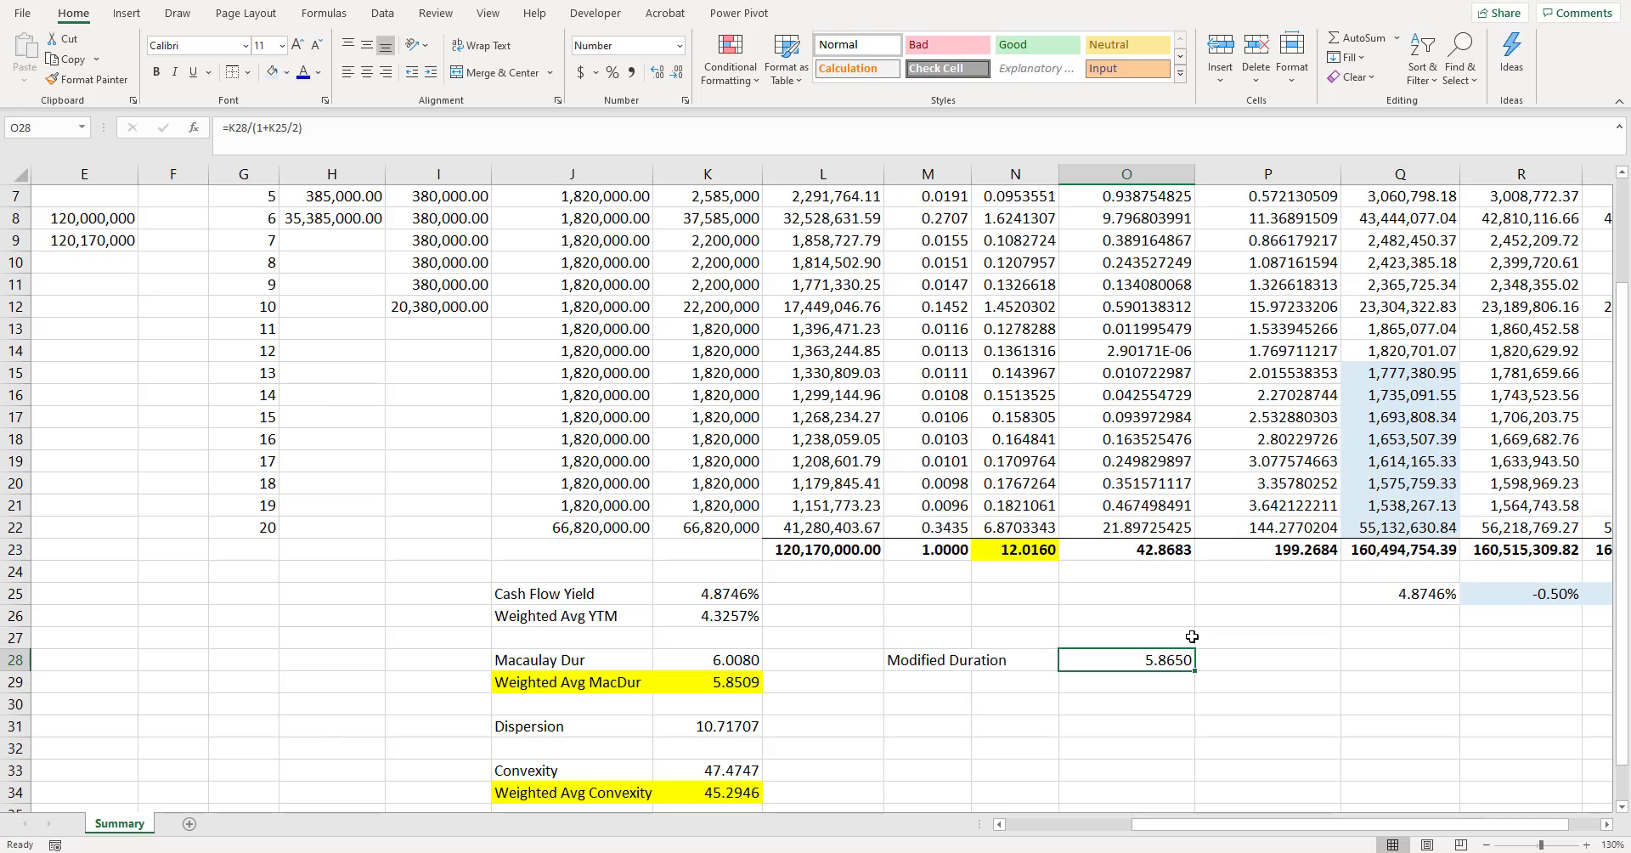
- Review the Convexity entry in J33:K33 and select M29 beneath the Modified Duration label
{"action": "left_click_drag", "start_coordinate": [564, 768], "coordinate": [759, 767]}
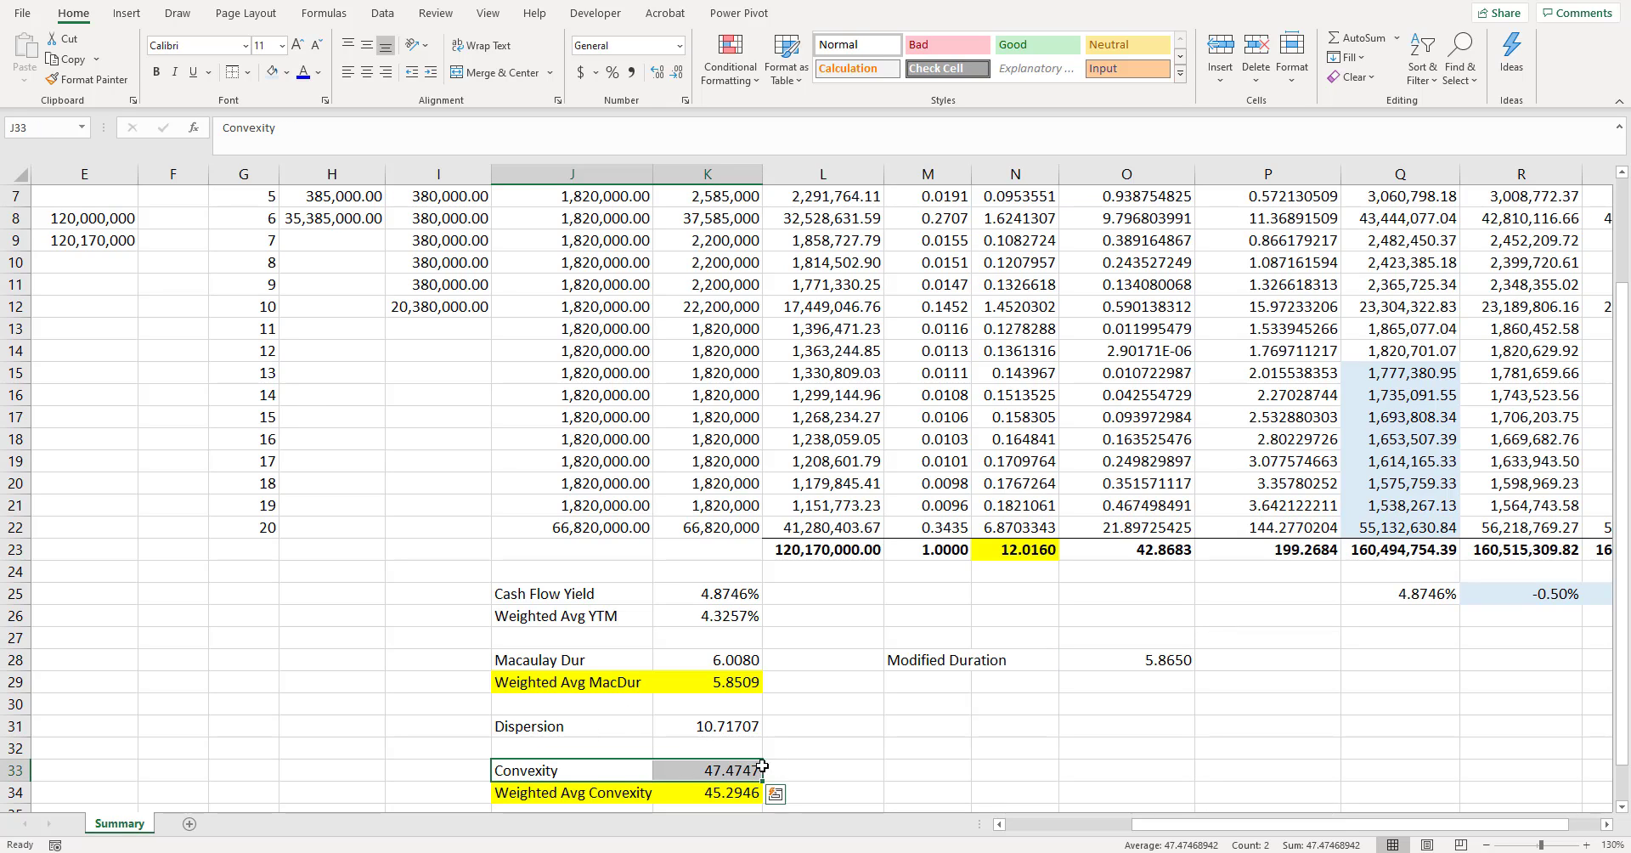
{"action": "left_click", "coordinate": [928, 684]}
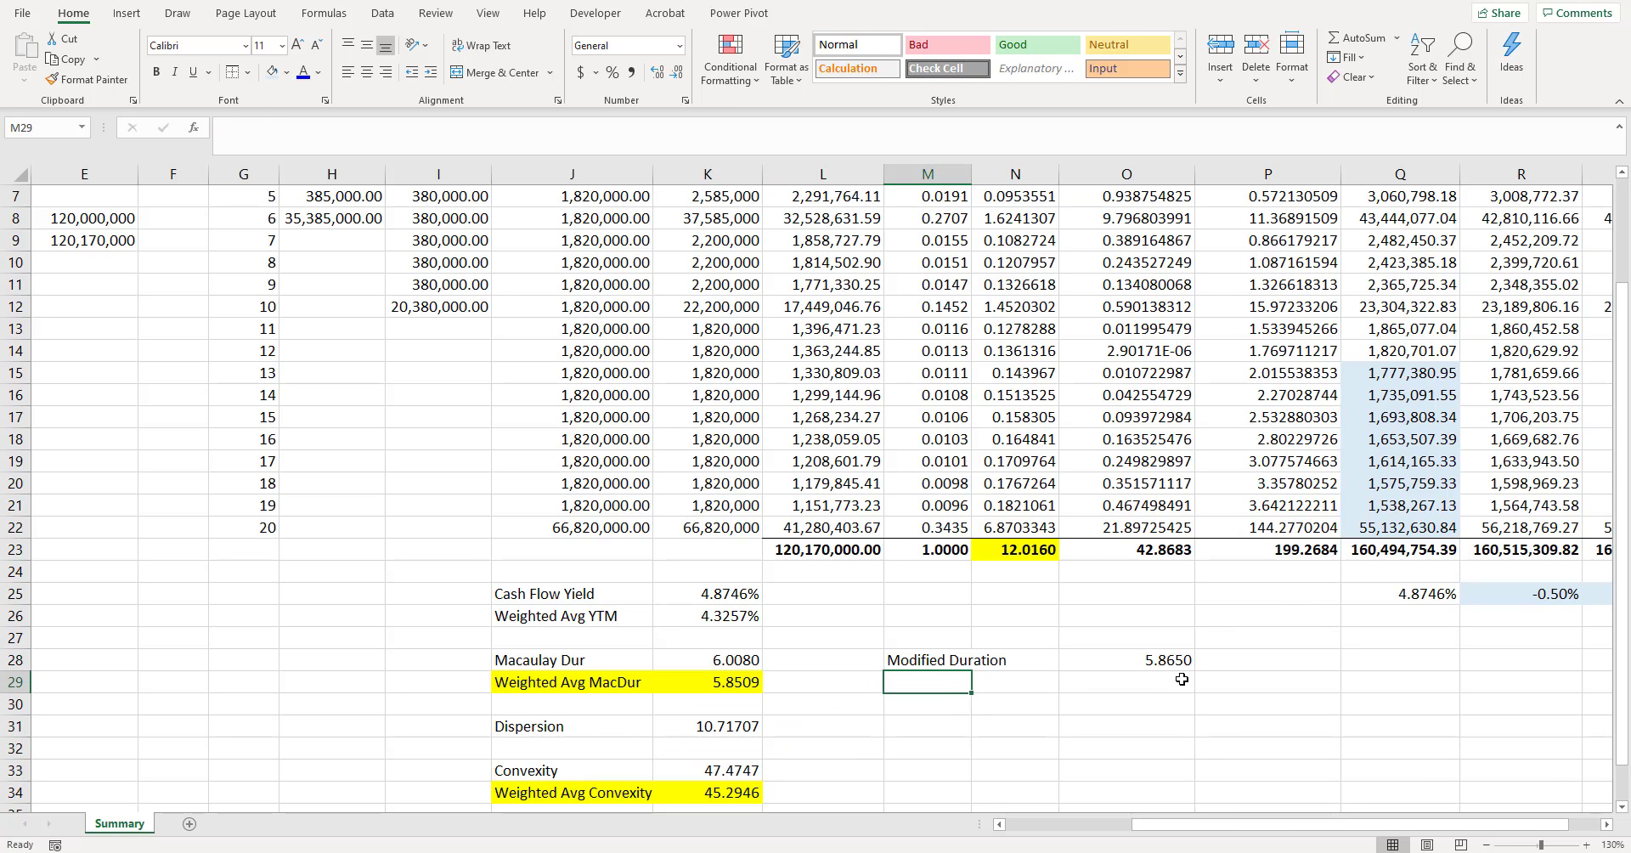